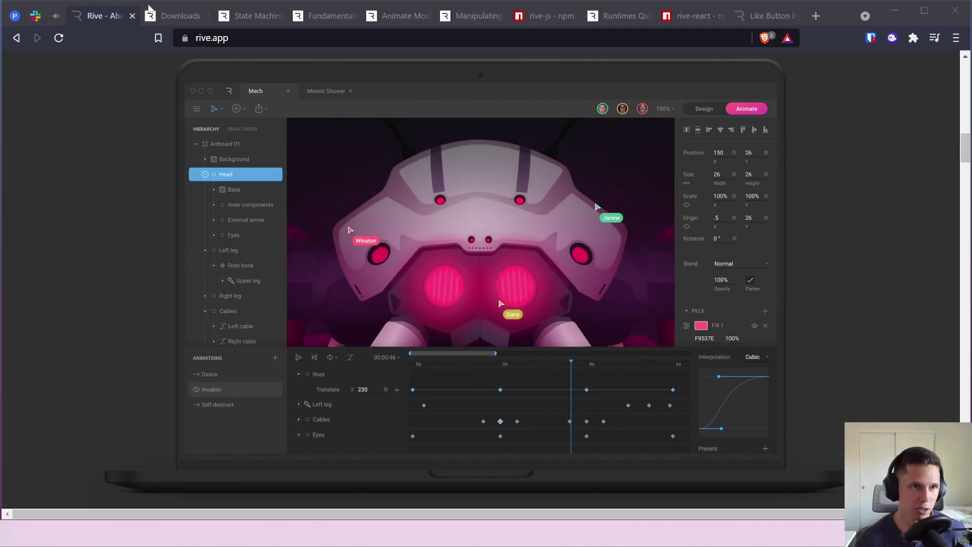
Step: Check the Chillhop live stream's volume and the audio source in OBS, ending back on the Rive page
click(53, 21)
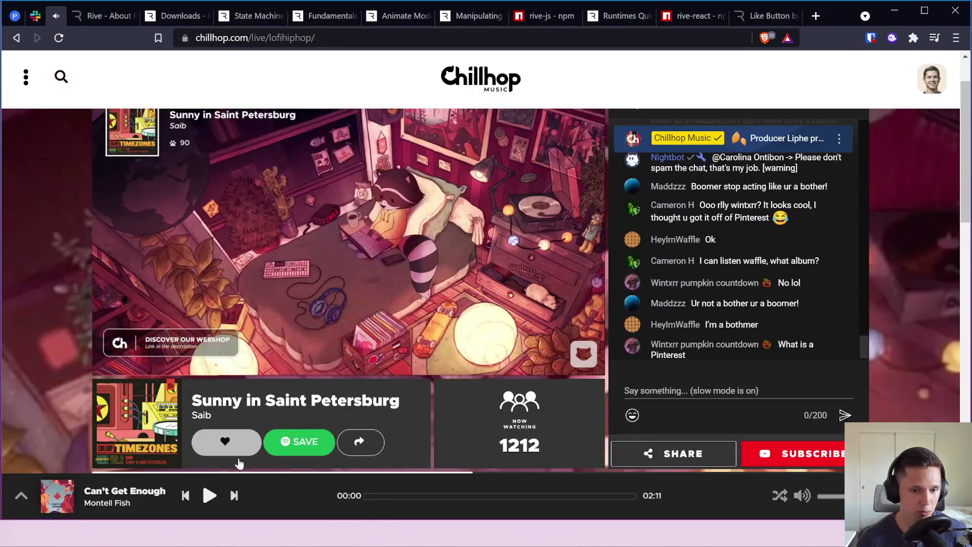
mouse_move(170, 364)
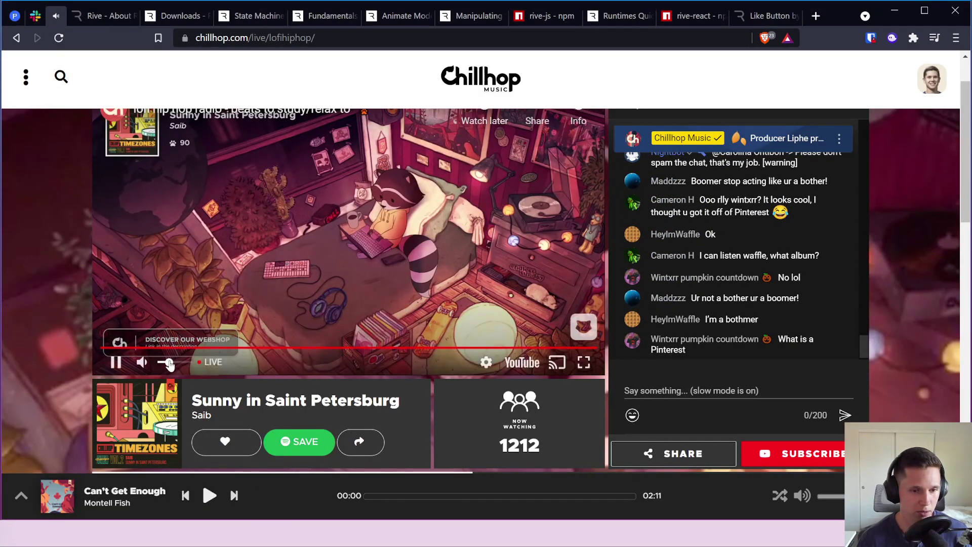
click(105, 16)
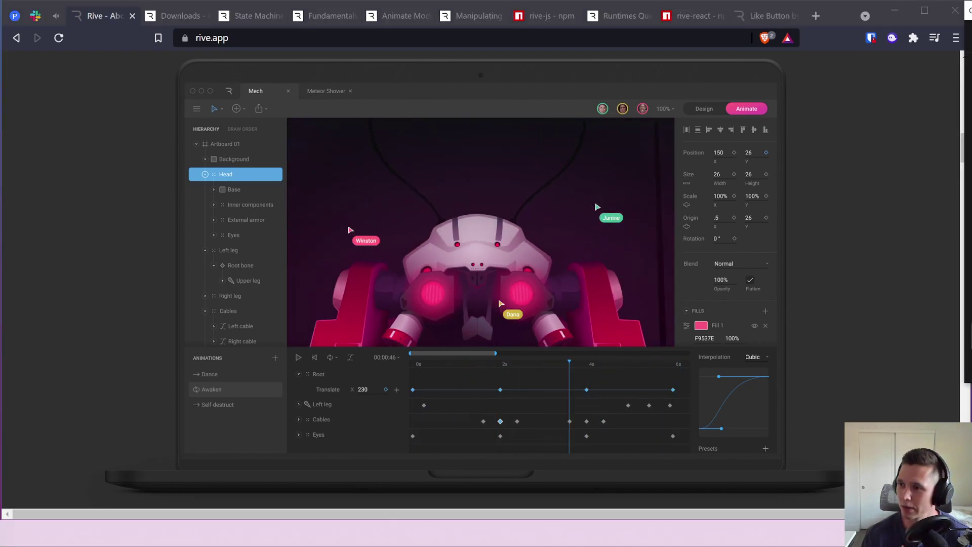
key(alt+Tab)
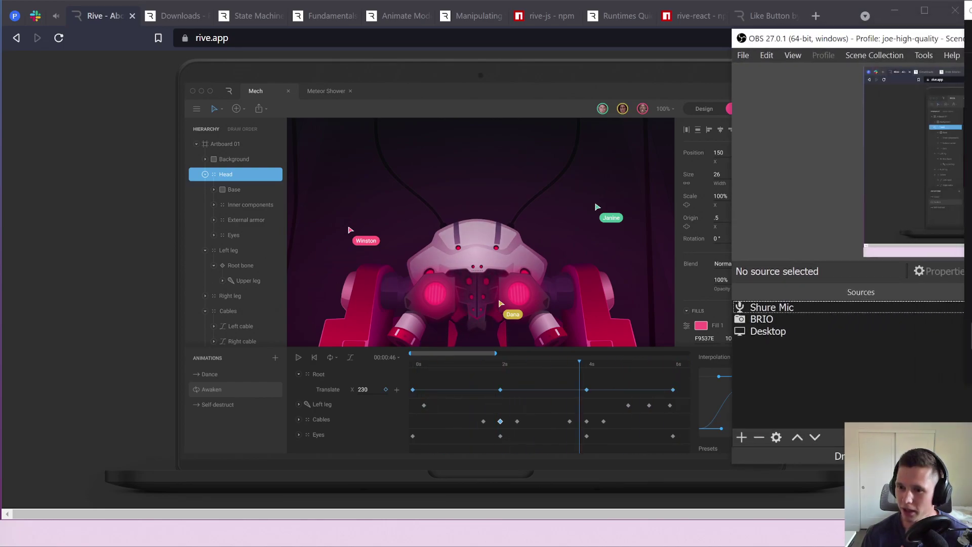
key(alt+Tab)
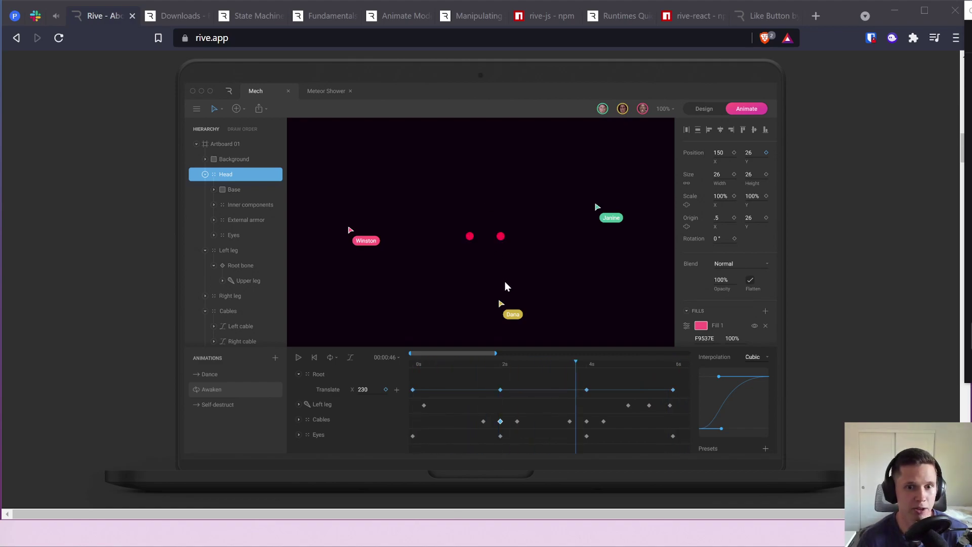
Step: Read the Rive introduction, highlighting the mention of the collaborative editor, and look over the "Get animated with your team!" section
scroll(487, 287, down, 8)
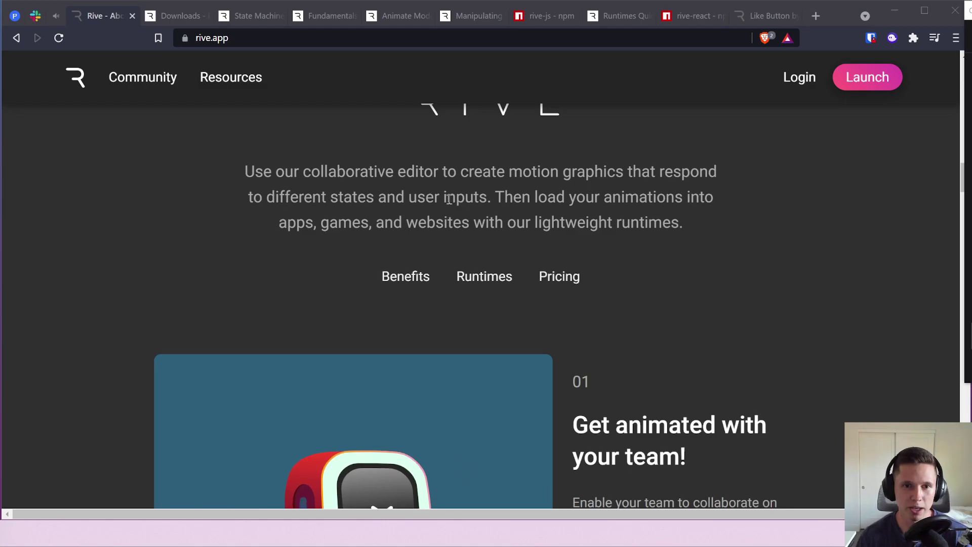
click(339, 174)
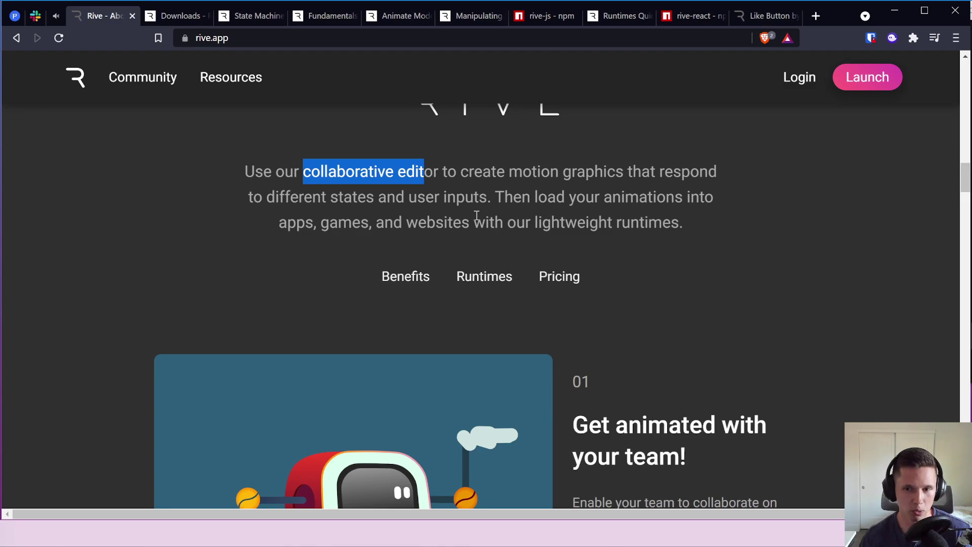
scroll(560, 278, down, 8)
scroll(561, 275, up, 4)
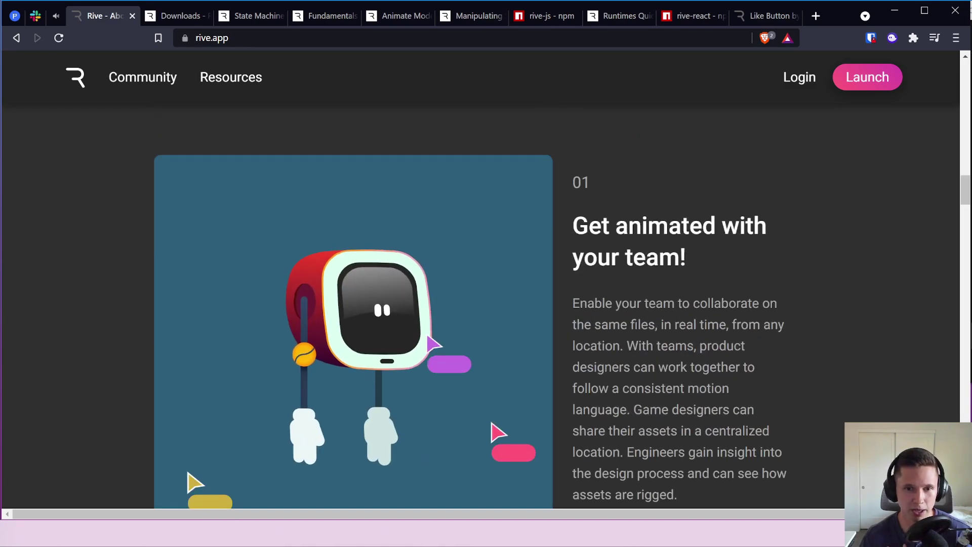
Step: Poke the interactive demo in the "Teeny tiny file sizes" section several times to play its animation
scroll(519, 305, down, 10)
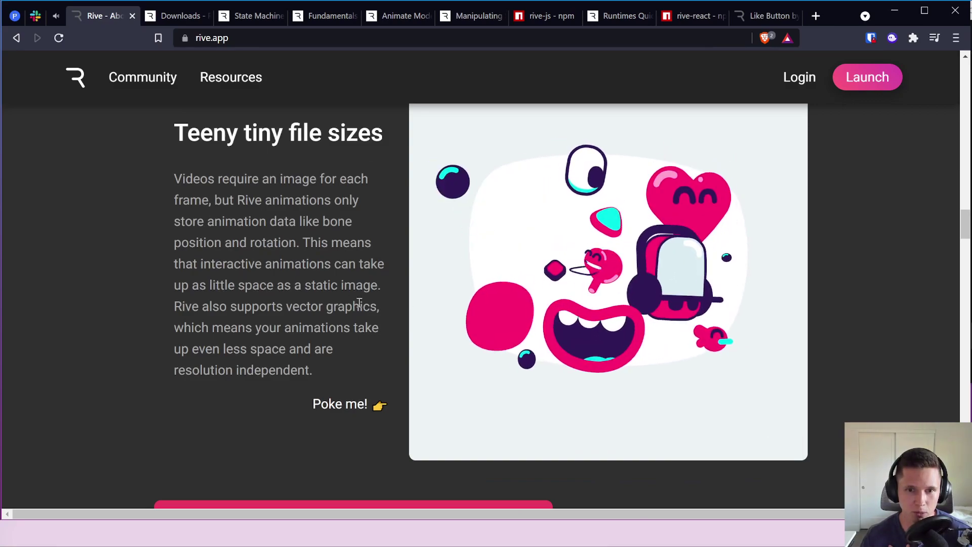
click(510, 278)
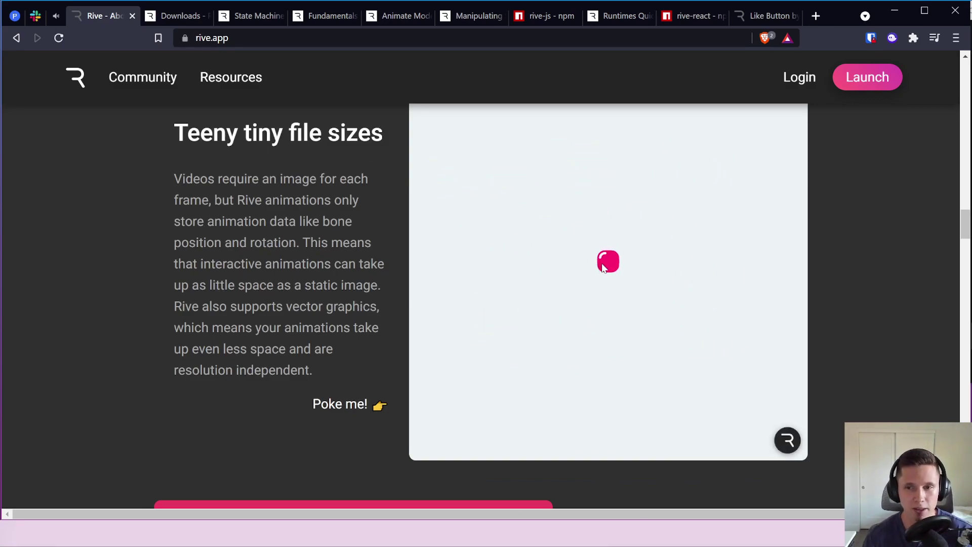
click(456, 288)
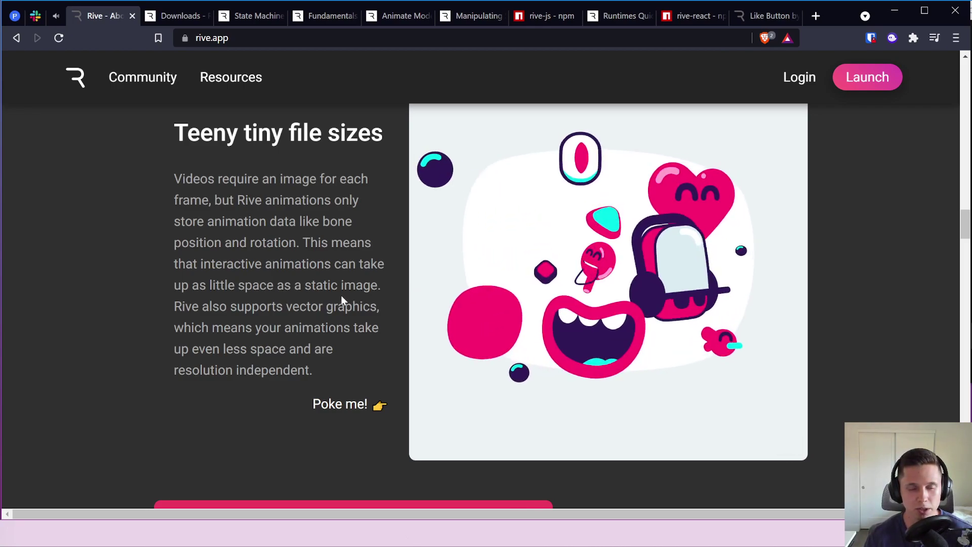
click(506, 272)
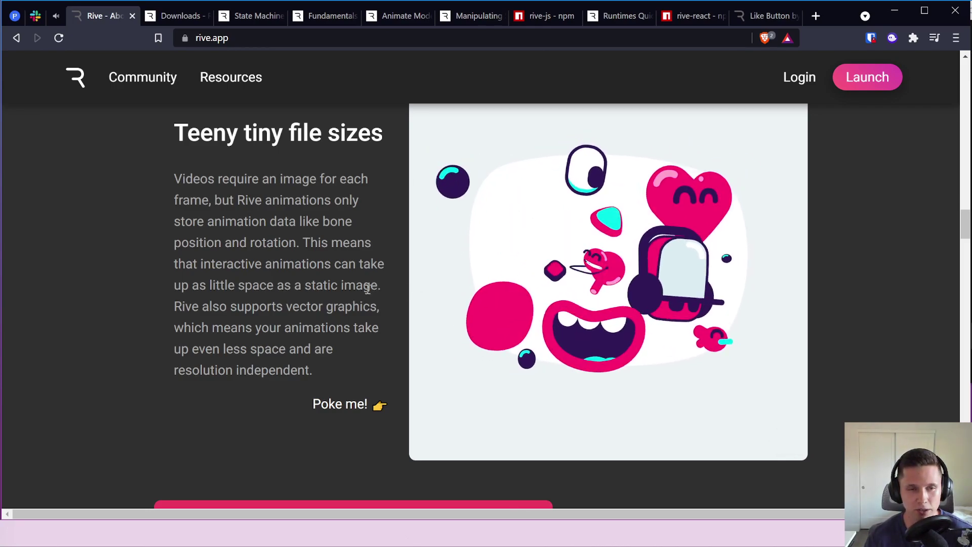
click(507, 275)
Step: Try the van animation in "Buttery smooth animations" at 0.1 speed and set its speed to 2.0
scroll(513, 275, down, 3)
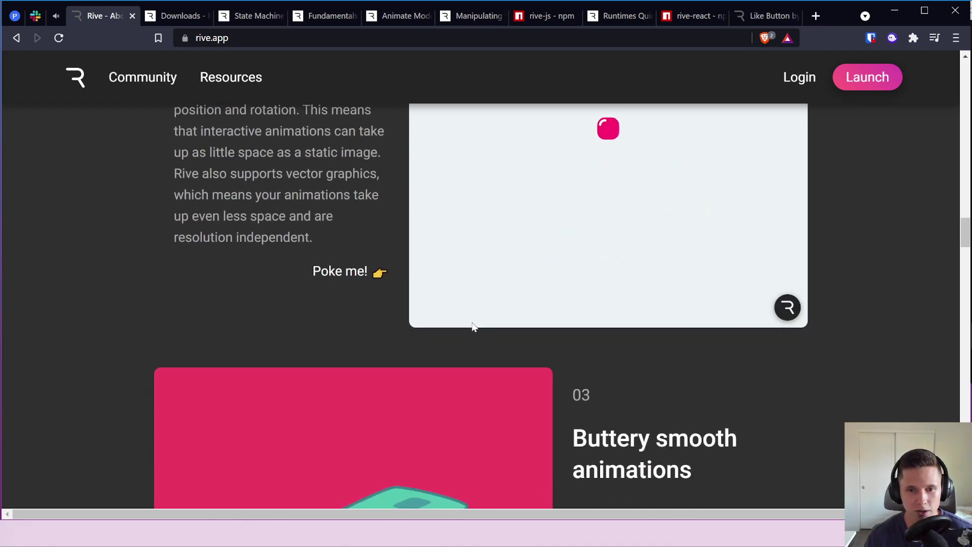
scroll(456, 319, down, 5)
scroll(424, 320, down, 3)
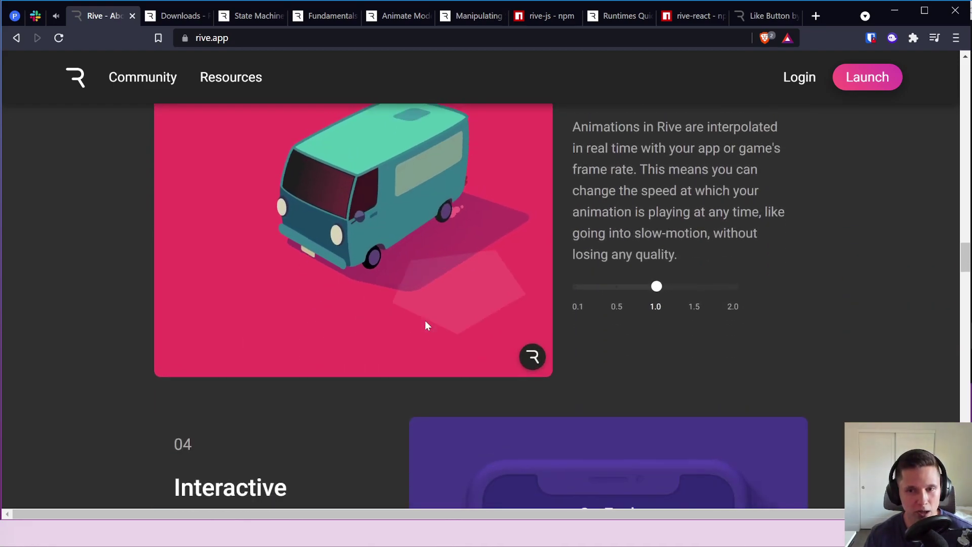
scroll(425, 320, up, 3)
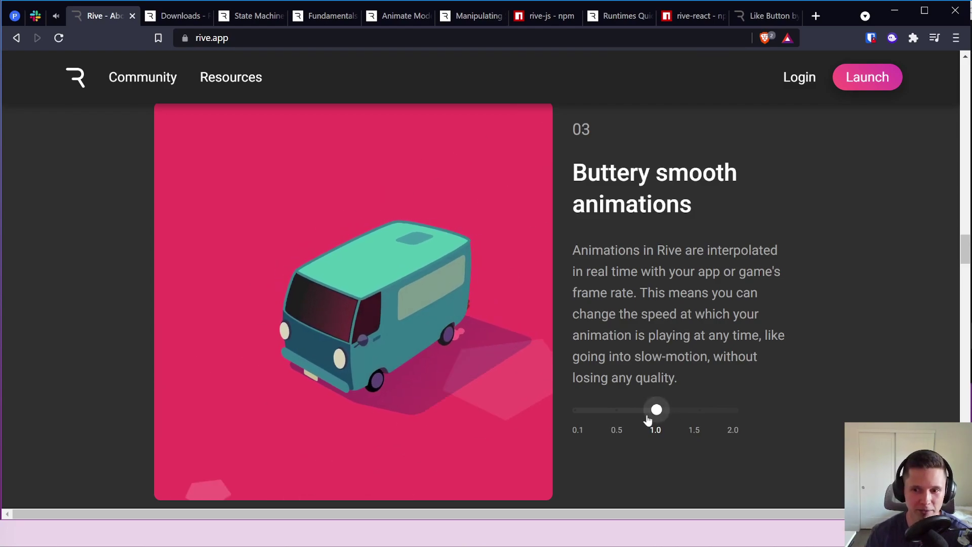
drag(656, 410, 566, 412)
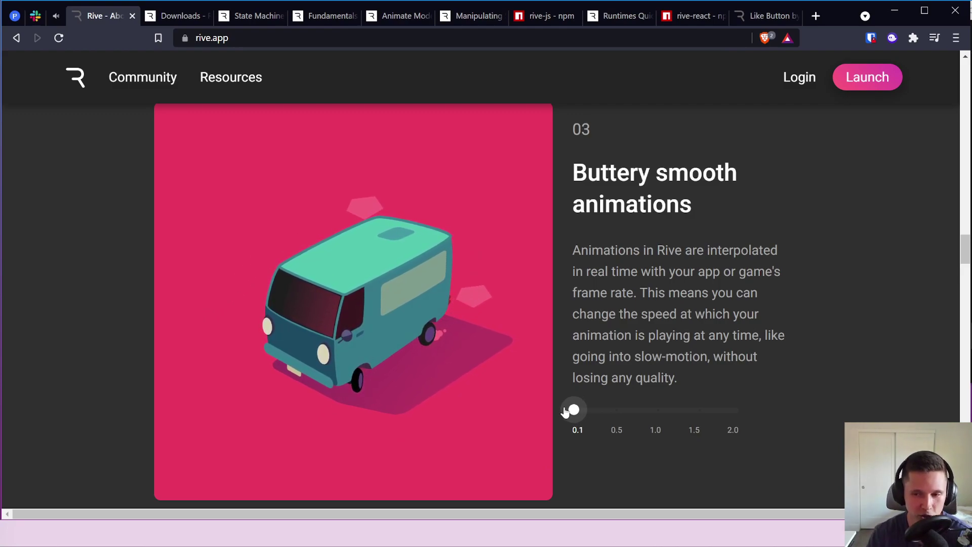
drag(571, 414, 740, 411)
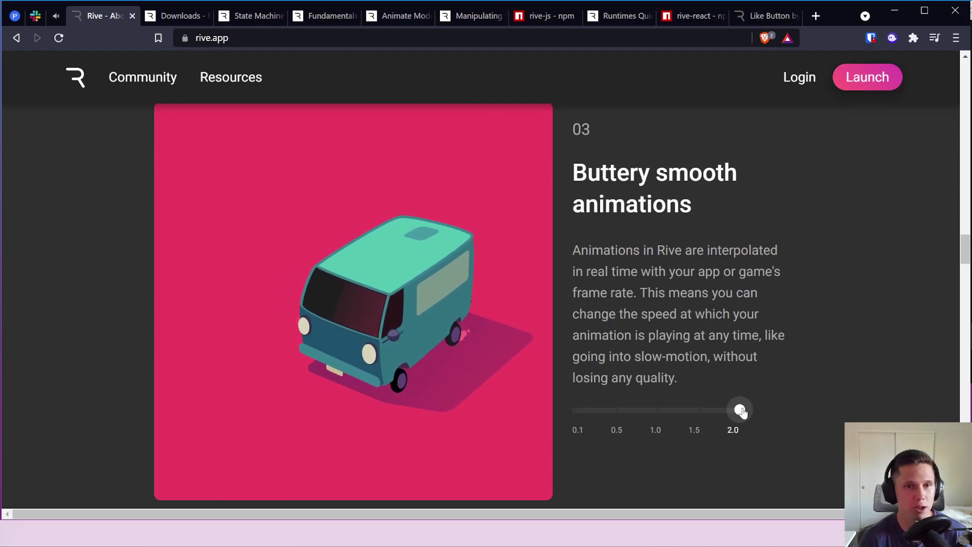
Step: Look over the "Interactive animations" section with the StarTrack phone demo
scroll(636, 420, down, 10)
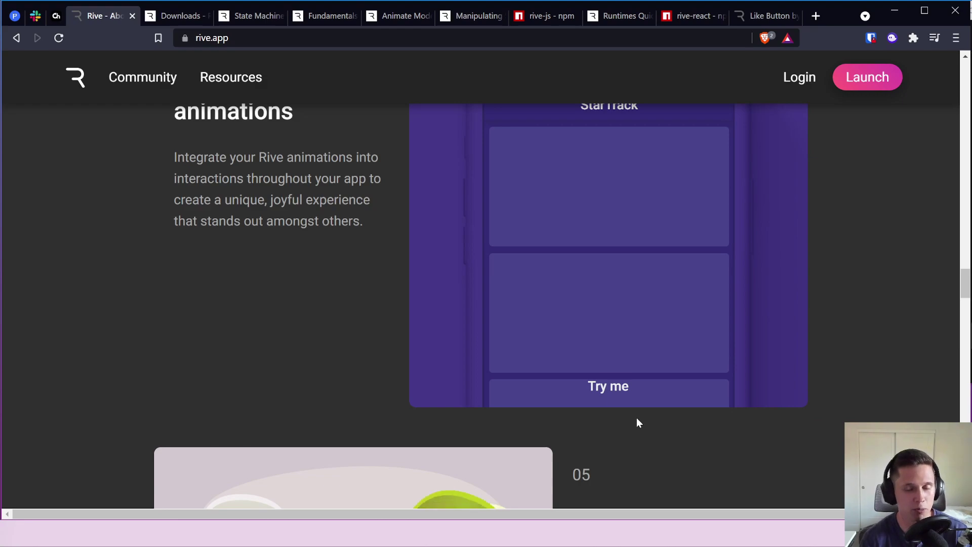
scroll(626, 374, up, 3)
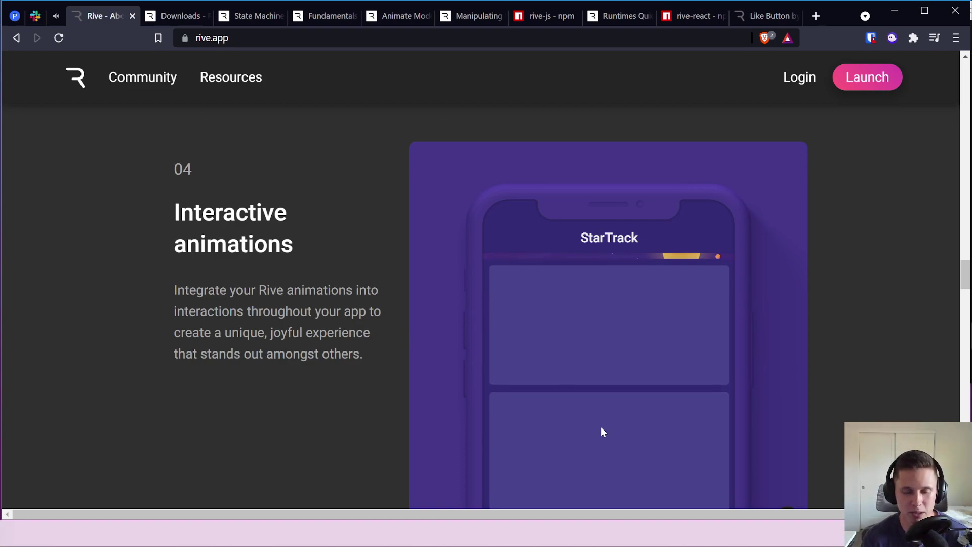
scroll(605, 417, down, 3)
Step: Switch Night Time on and off repeatedly for the knight animation in "Mix it up", leaving it on
scroll(607, 409, down, 10)
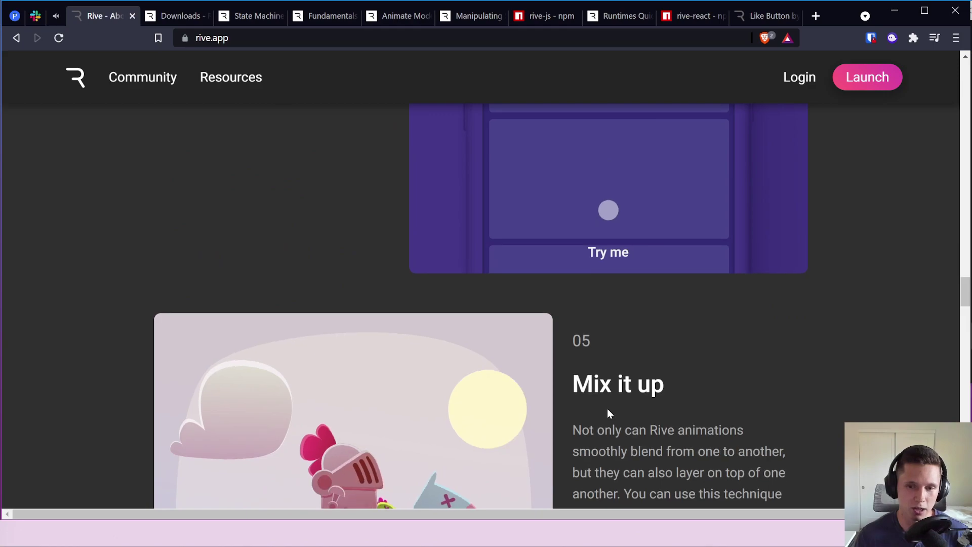
scroll(600, 381, up, 2)
scroll(600, 380, up, 2)
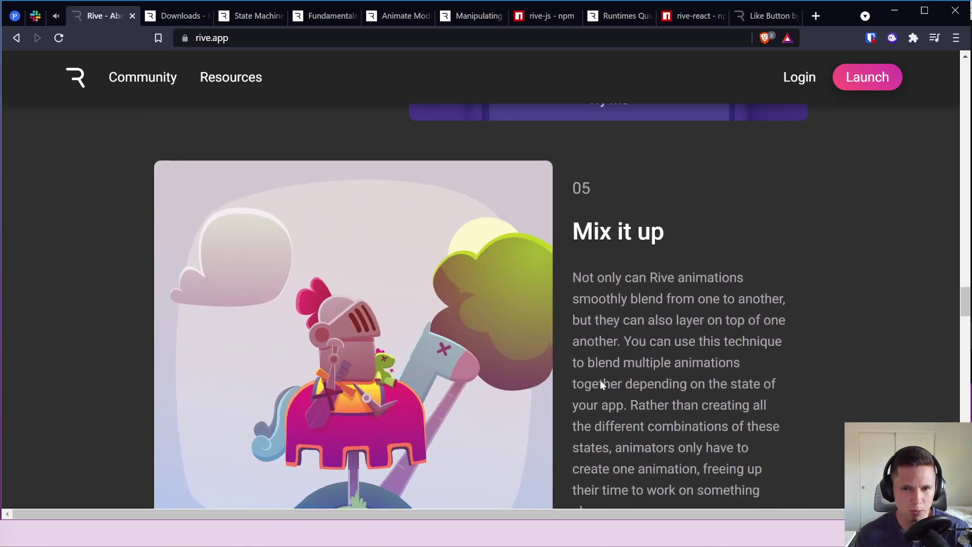
scroll(600, 380, down, 2)
scroll(600, 380, up, 1)
scroll(598, 379, down, 1)
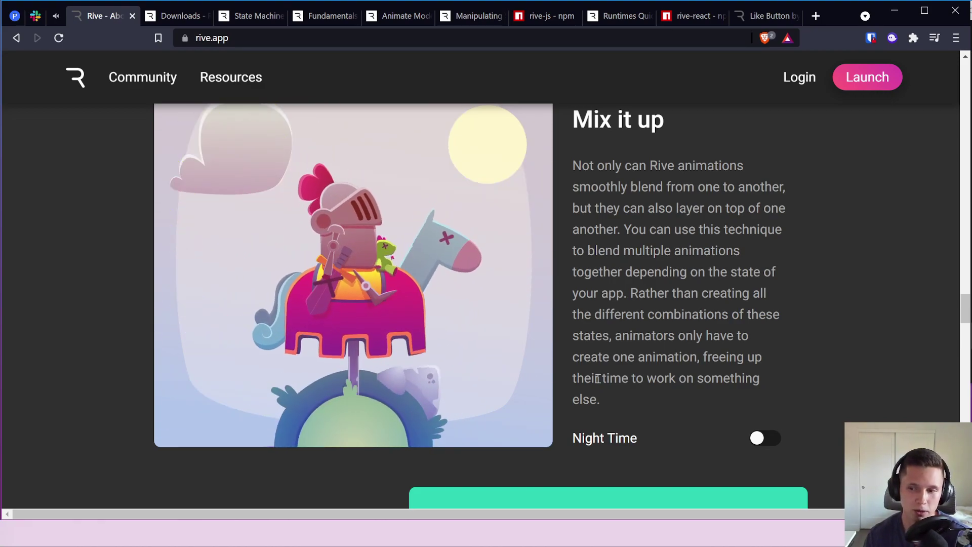
click(762, 442)
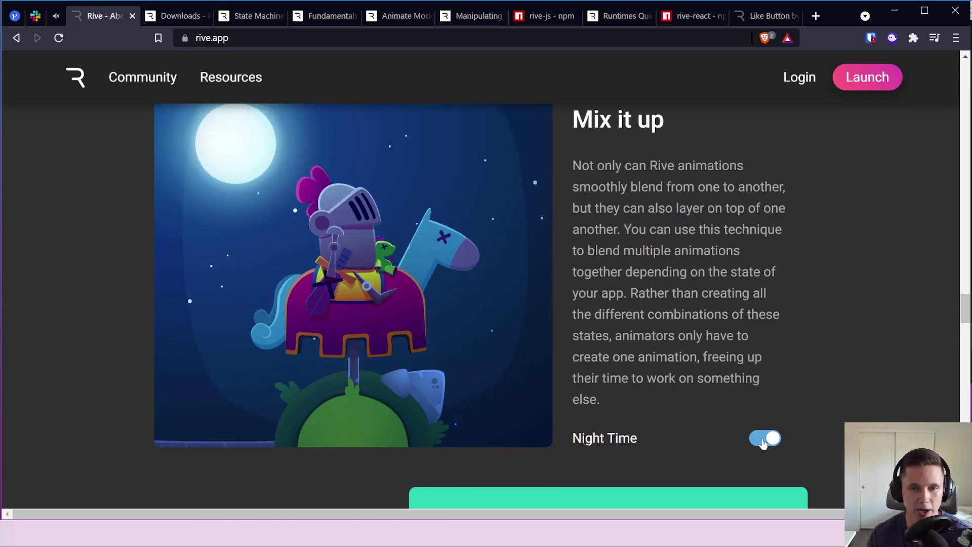
click(765, 439)
click(765, 438)
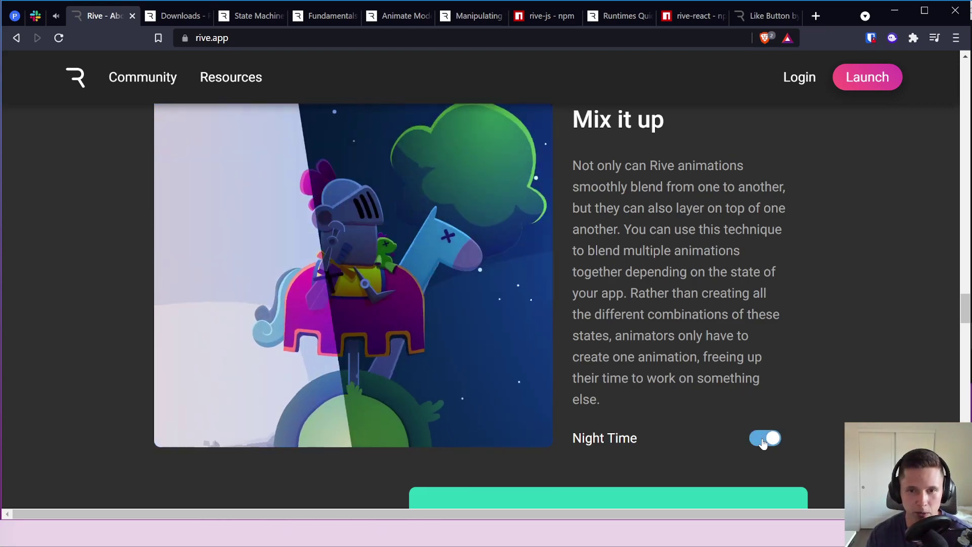
click(765, 438)
click(765, 439)
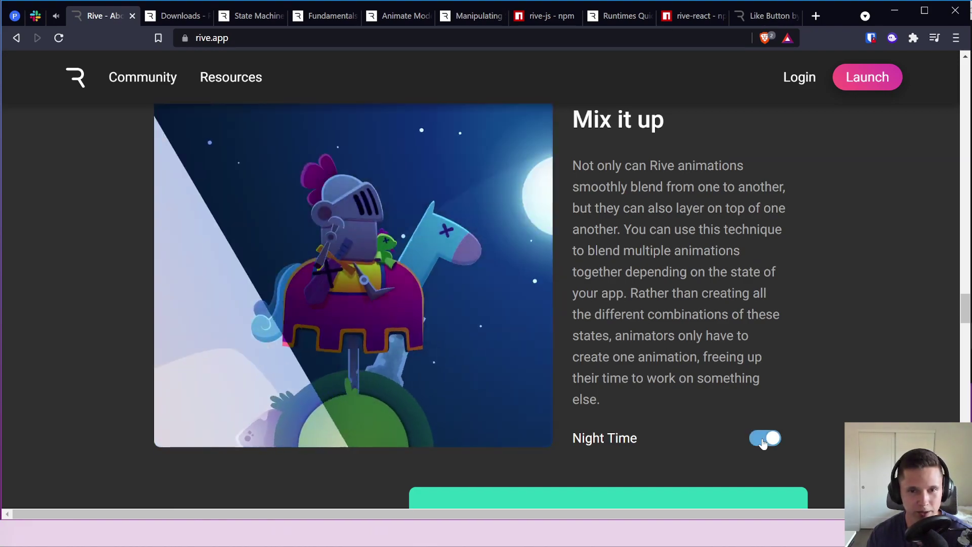
click(765, 439)
click(765, 438)
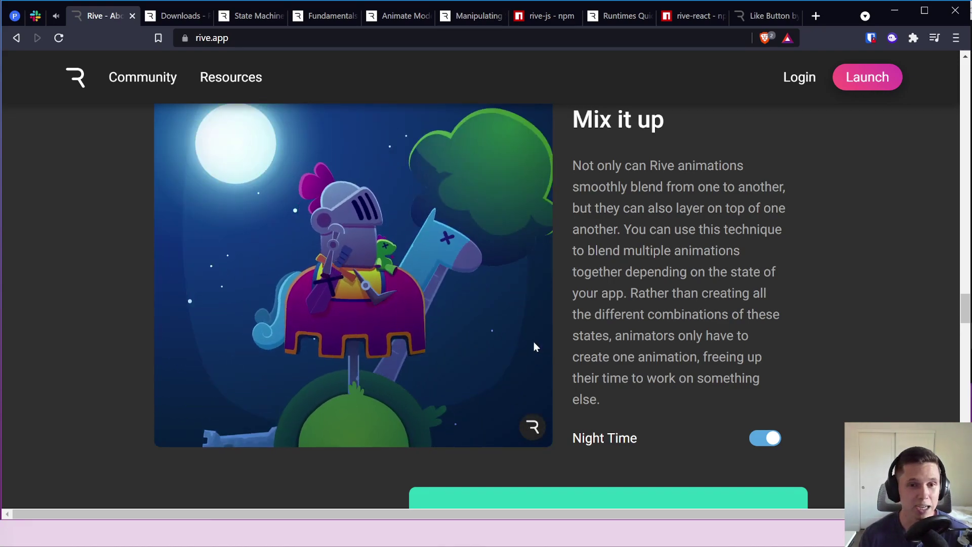
Step: Open the rive-react npm page and read its introduction and installation sections, highlighting "React Runtime"
scroll(253, 208, down, 4)
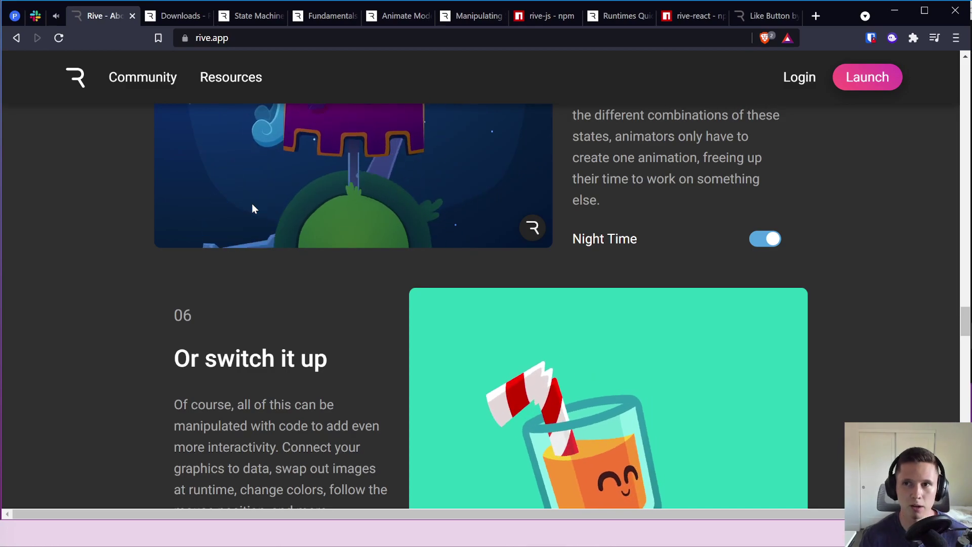
click(621, 16)
click(679, 17)
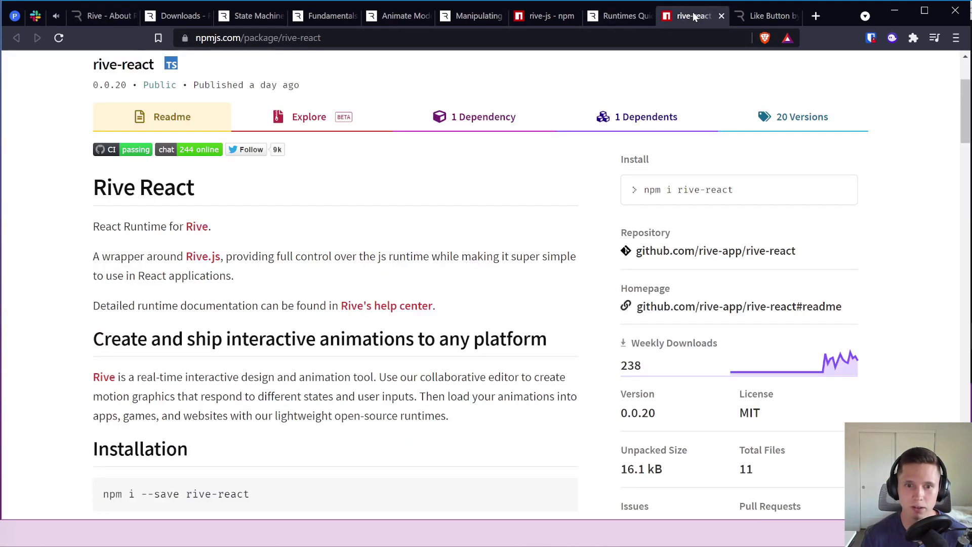
scroll(335, 228, down, 8)
scroll(335, 227, up, 9)
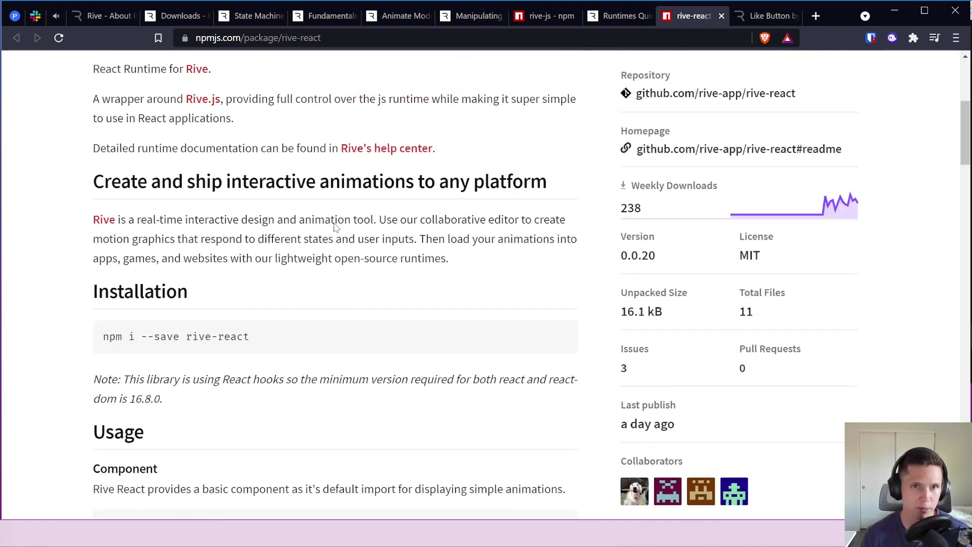
scroll(203, 251, down, 3)
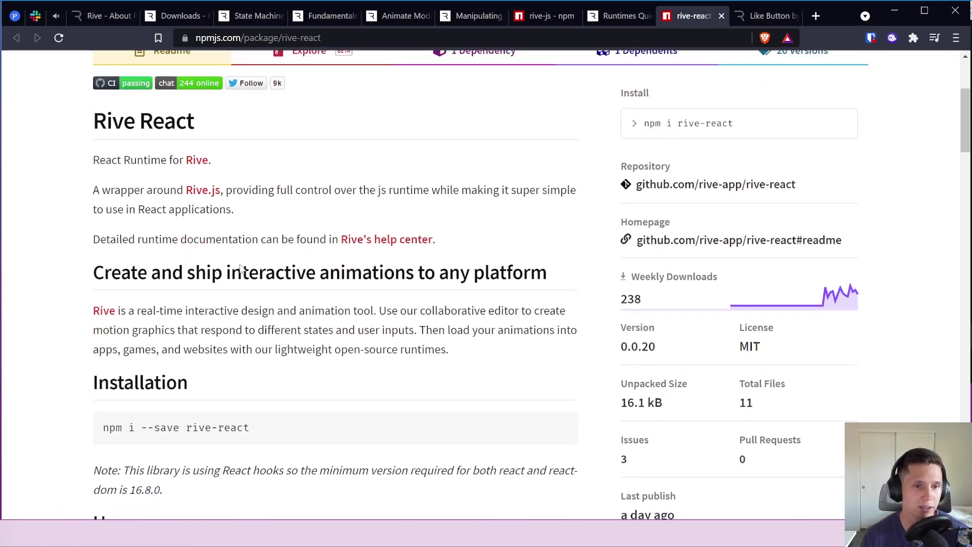
drag(91, 161, 169, 161)
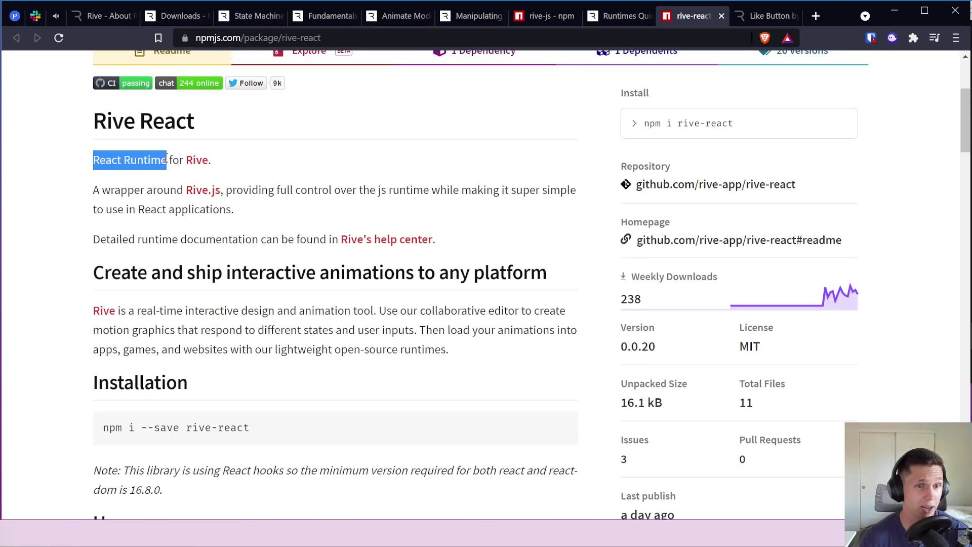
Step: Examine the Component usage example and Props list, highlighting the Rive component's "loader.riv" source and the src description
scroll(223, 231, down, 10)
scroll(231, 245, up, 1)
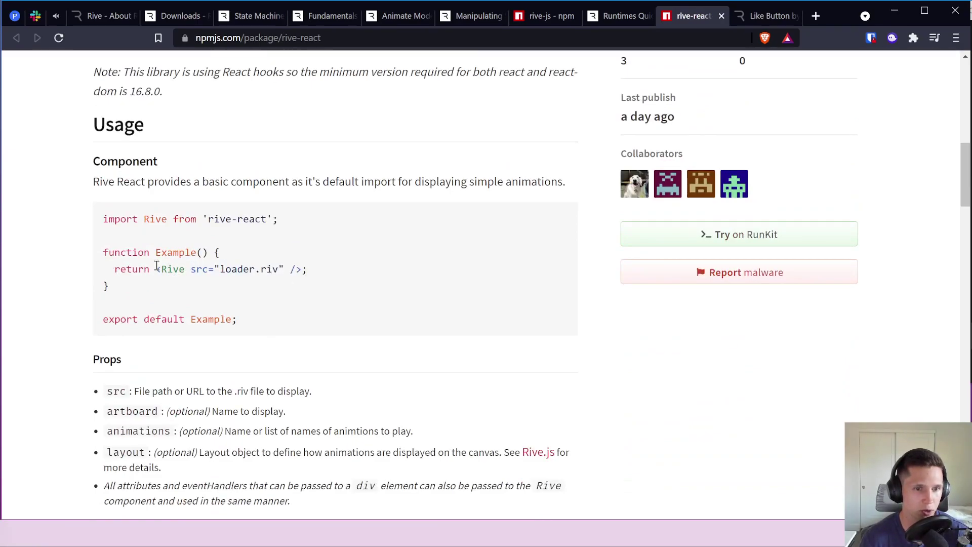
drag(157, 267, 279, 269)
click(212, 273)
double_click(198, 272)
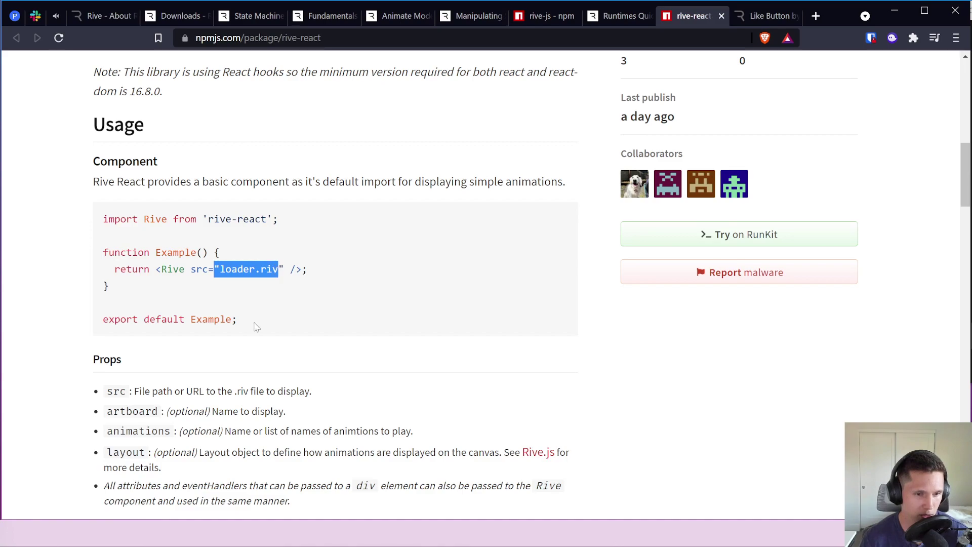
click(274, 405)
drag(133, 388, 234, 390)
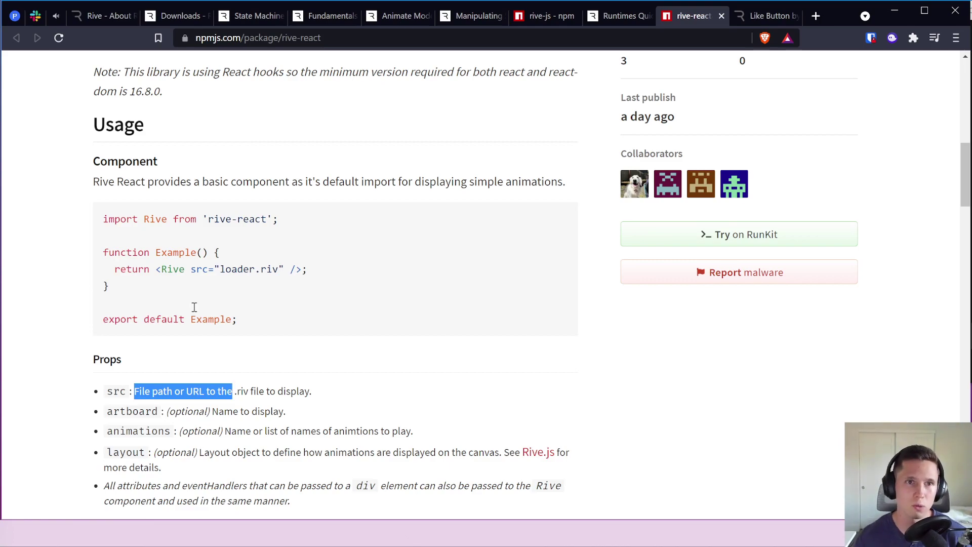
Step: Return to the Rive site's "Or switch it up" demo and cycle the drink through red, magenta, blue and orange, ending on red
click(104, 16)
scroll(431, 303, down, 4)
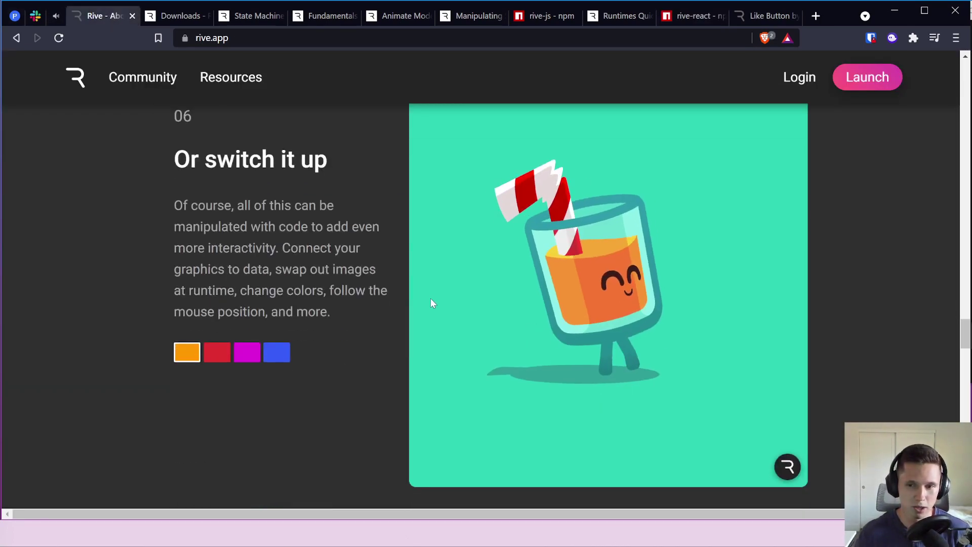
click(225, 357)
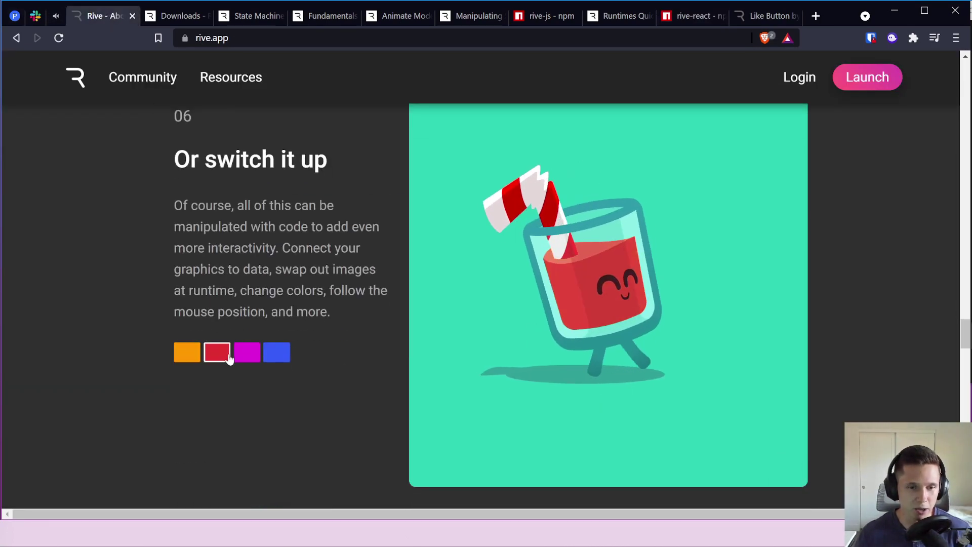
click(244, 357)
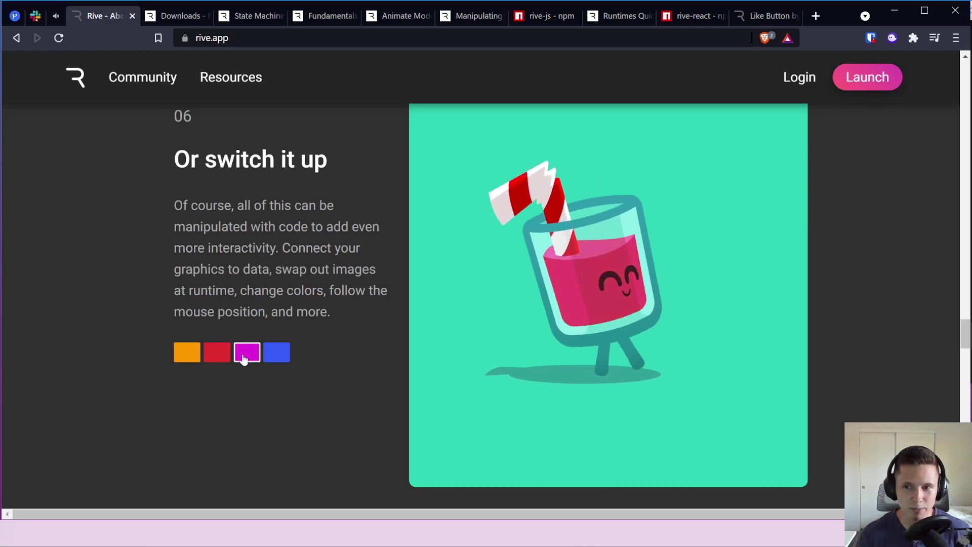
click(270, 355)
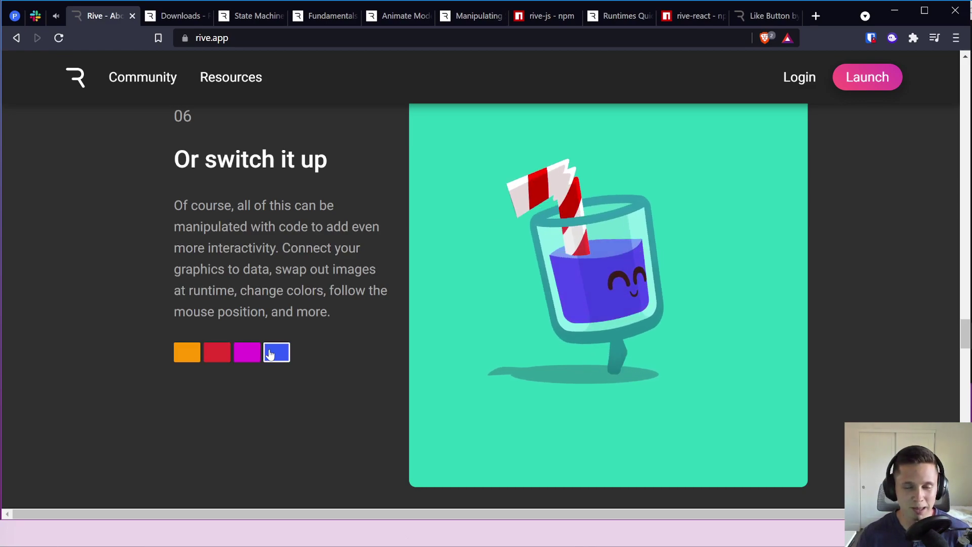
click(197, 353)
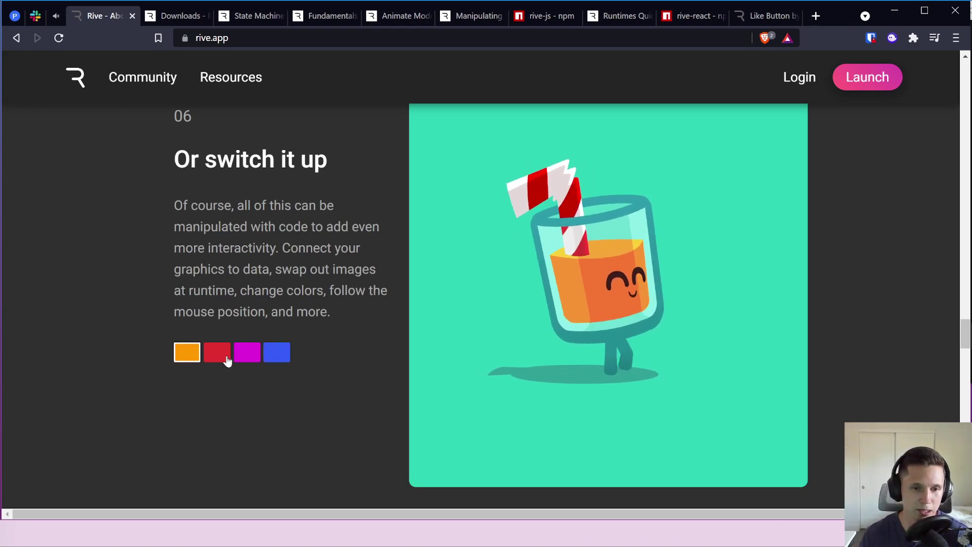
click(223, 357)
click(253, 357)
click(277, 357)
click(248, 355)
click(216, 354)
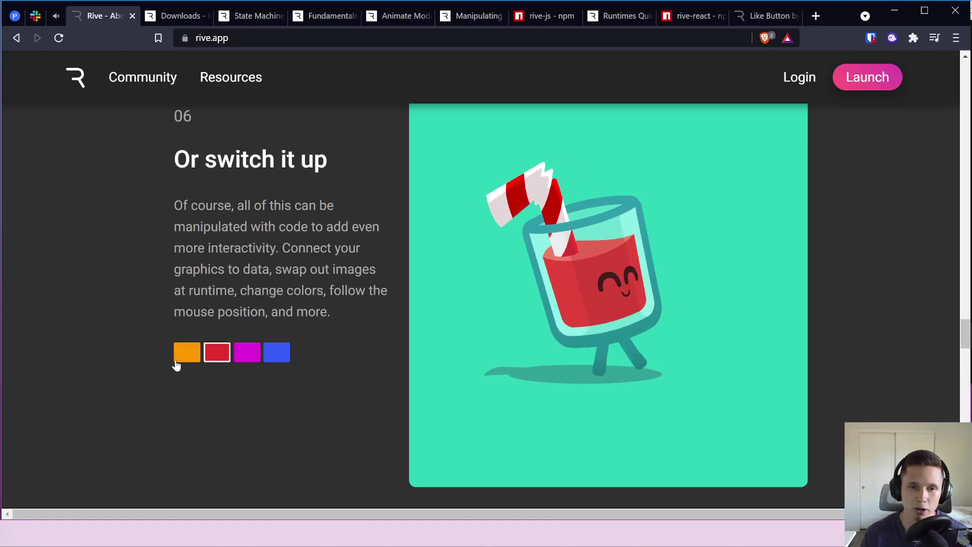
Step: Go back to the "Teeny tiny file sizes" section and poke its demo animation
scroll(223, 192, up, 20)
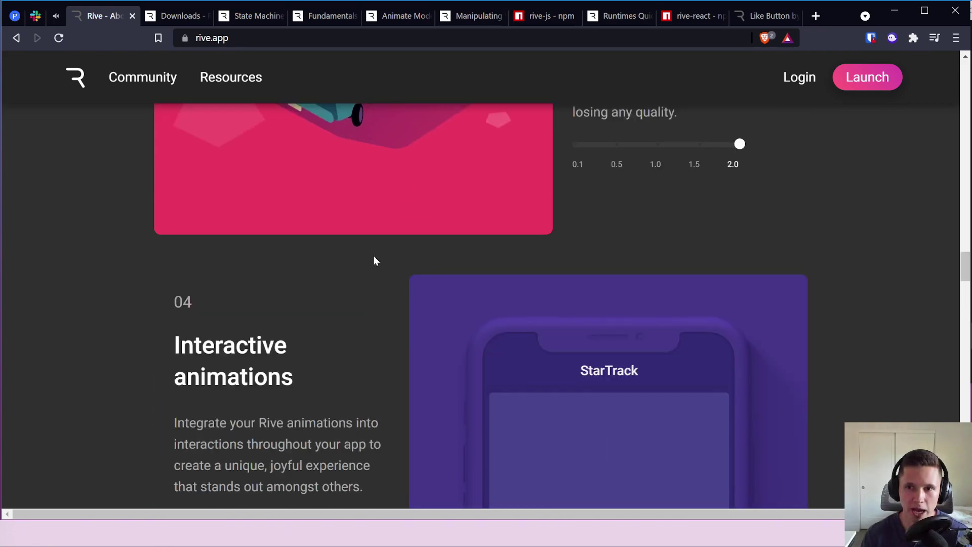
scroll(373, 260, up, 15)
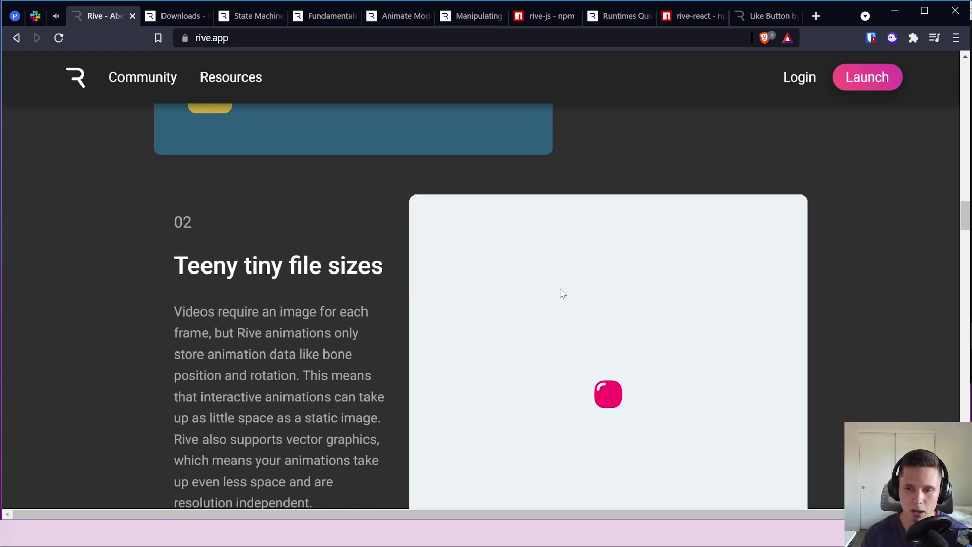
scroll(546, 269, down, 4)
scroll(535, 246, up, 1)
click(473, 255)
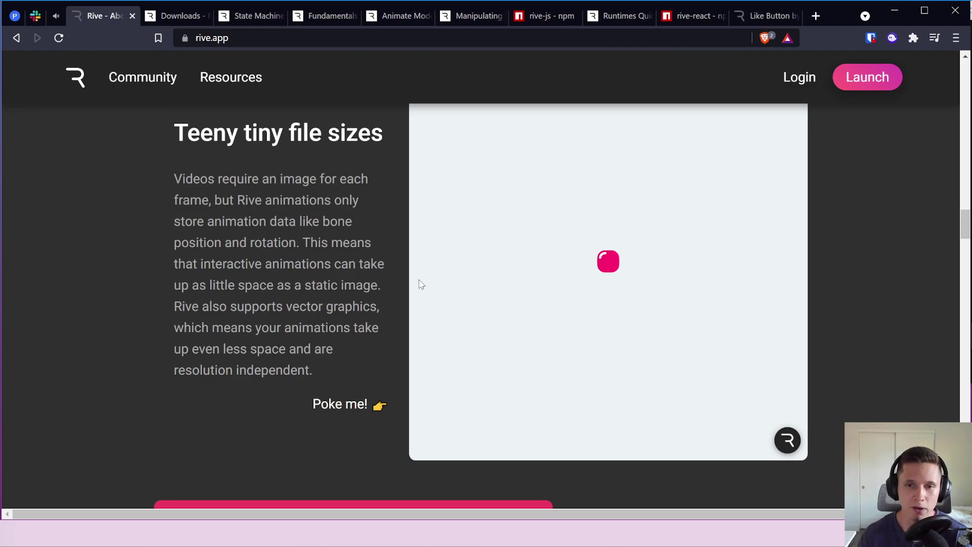
Step: Look over the Runtimes section and its list of current and coming-soon platforms
scroll(399, 292, down, 12)
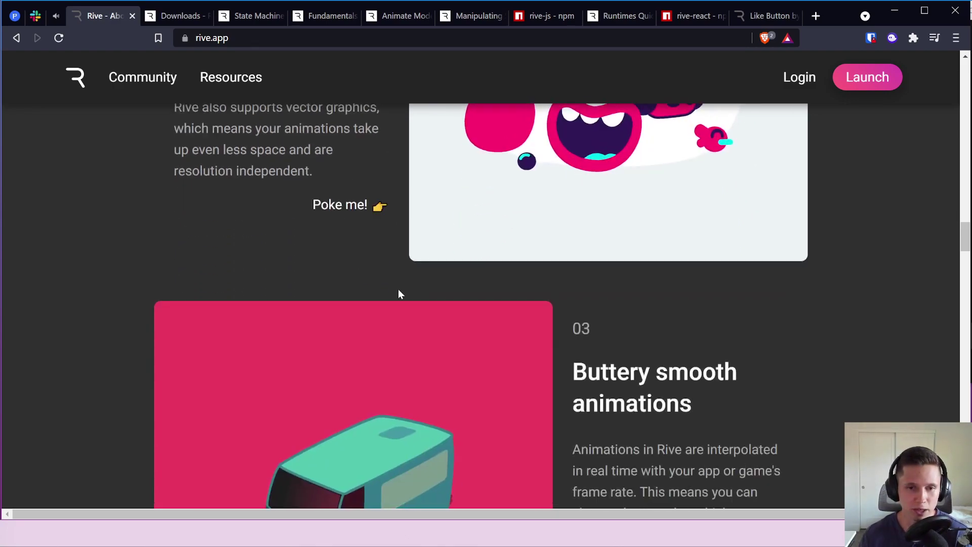
scroll(404, 304, down, 18)
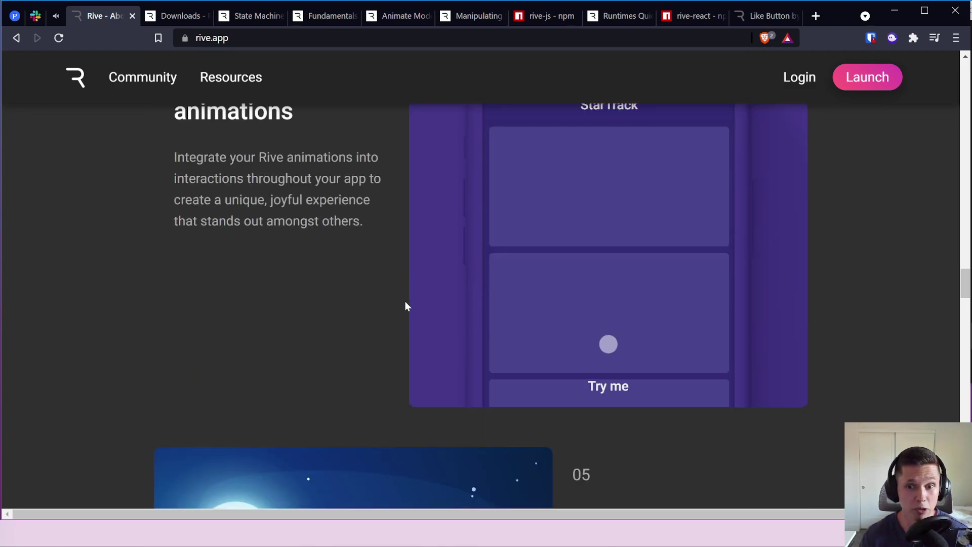
scroll(406, 302, down, 14)
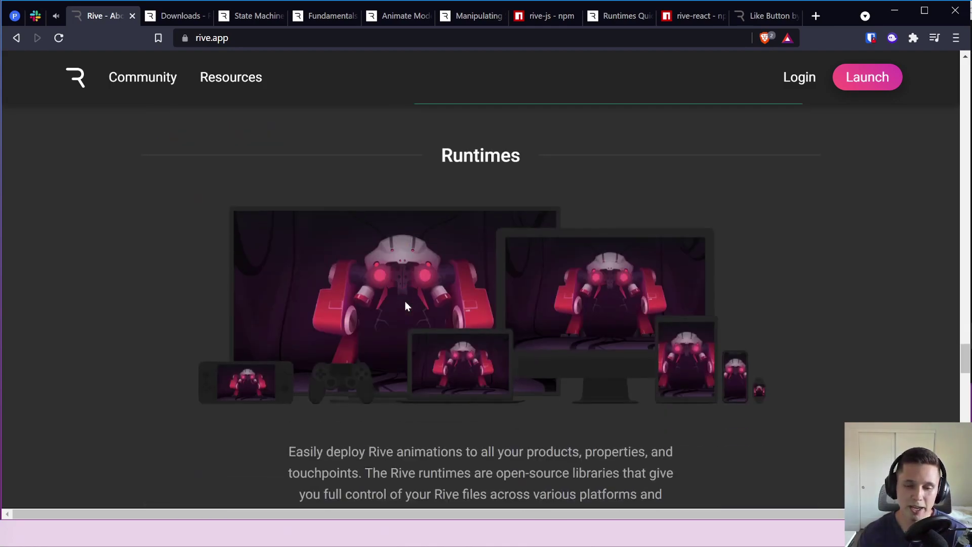
scroll(405, 302, down, 4)
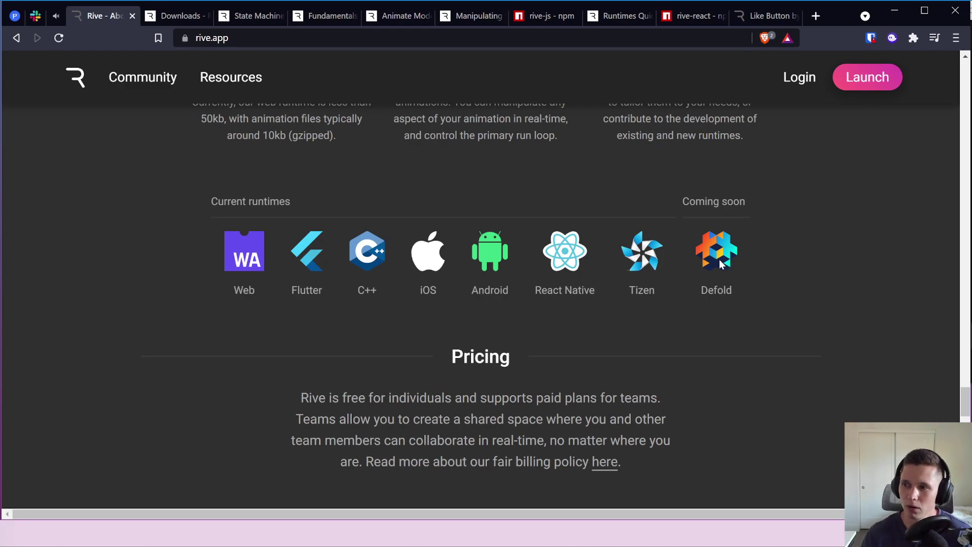
Step: Review the Pricing plans, highlighting "Individual plan", and look over the "Let's Rive" section near the page's end
scroll(506, 328, down, 3)
scroll(515, 330, up, 1)
scroll(516, 330, down, 2)
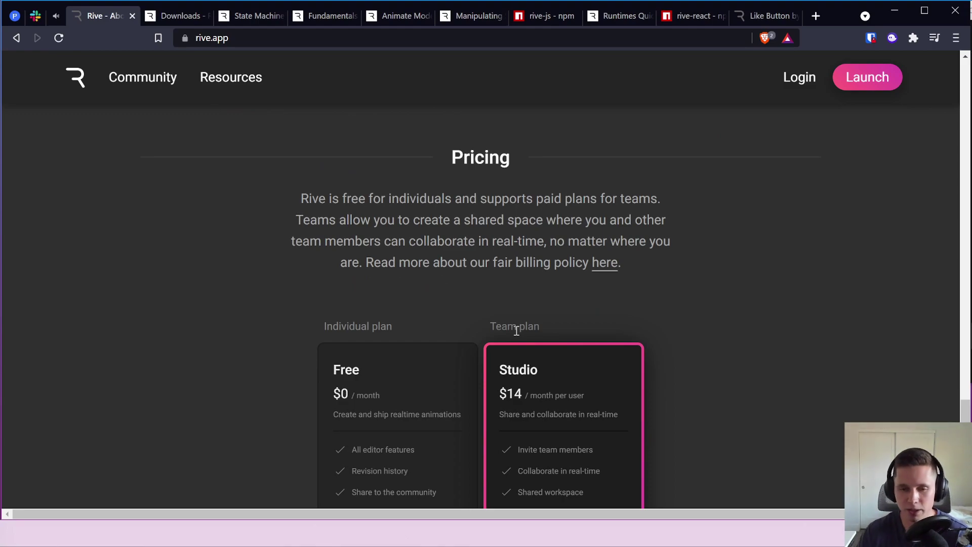
scroll(505, 316, down, 3)
drag(404, 198, 314, 225)
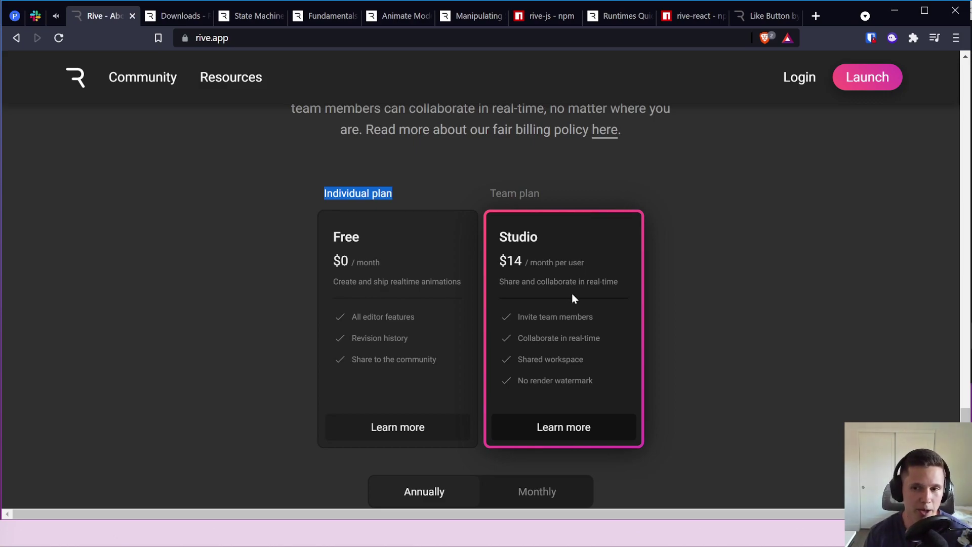
scroll(566, 418, down, 3)
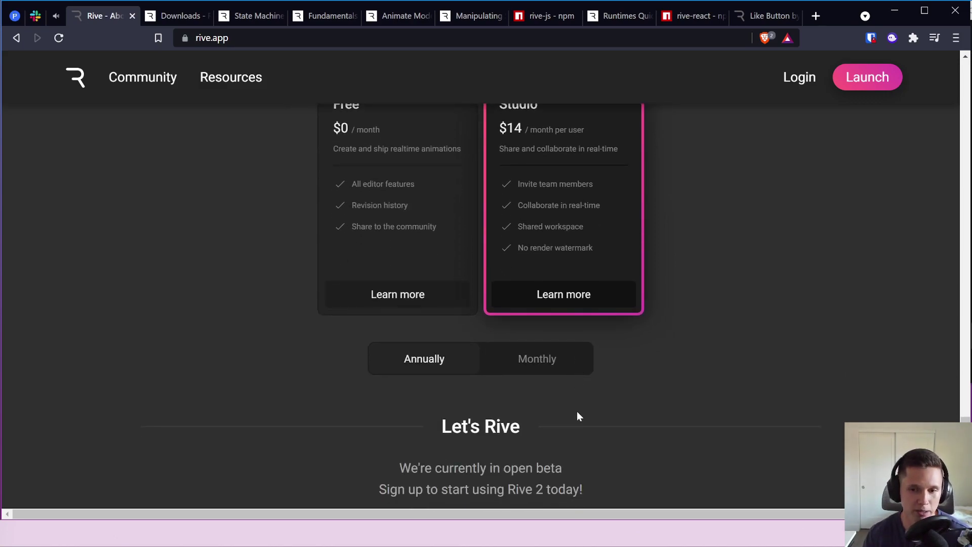
scroll(577, 413, down, 3)
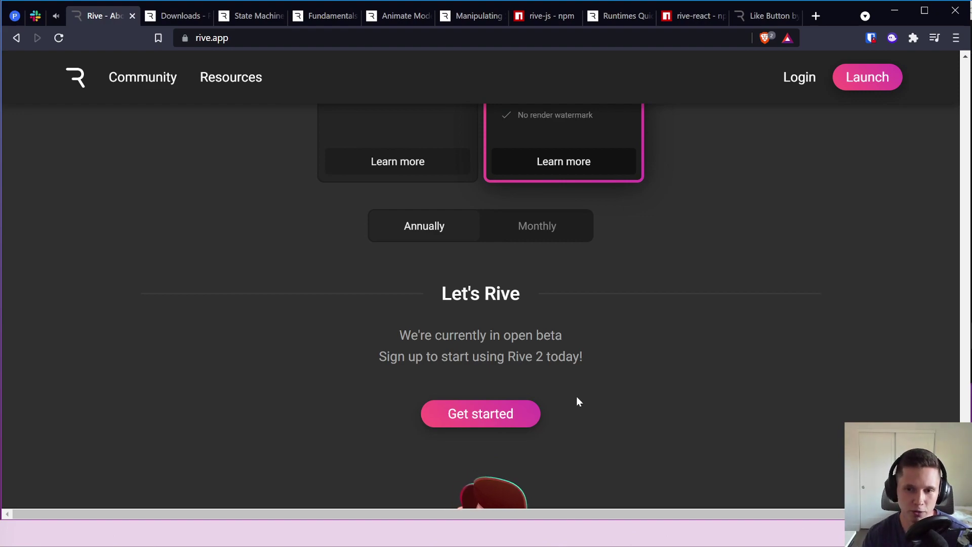
scroll(578, 401, down, 8)
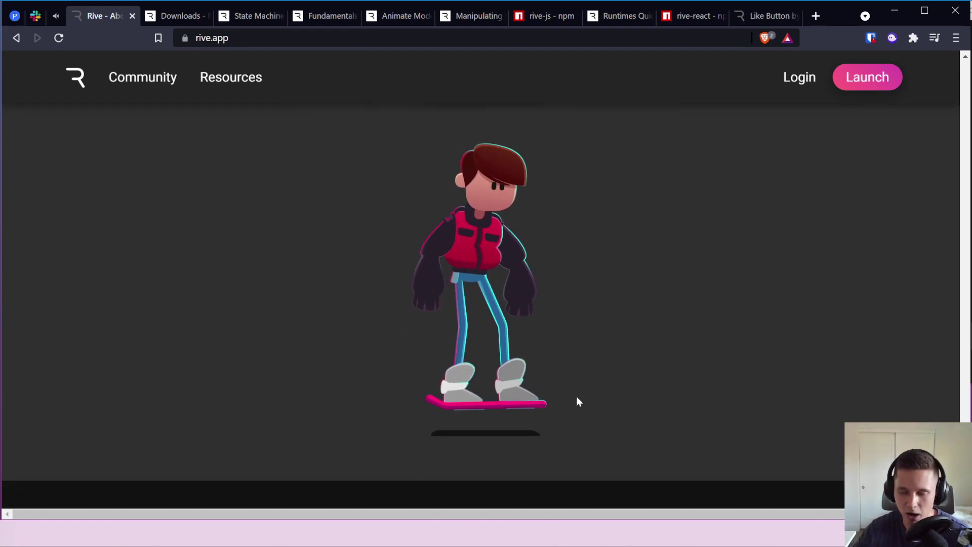
scroll(562, 389, down, 5)
scroll(694, 173, up, 6)
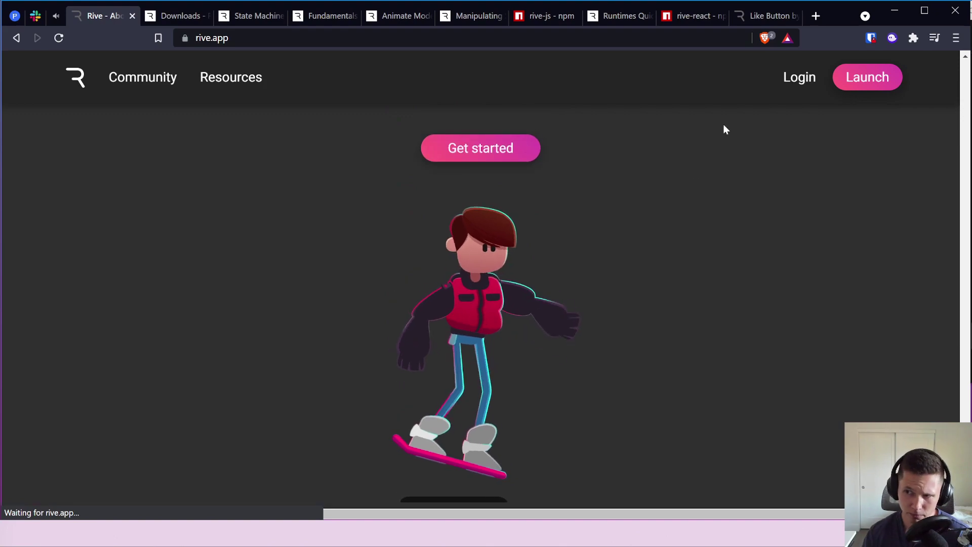
Step: Log in to Rive with the Google account and launch the Rive editor
click(797, 78)
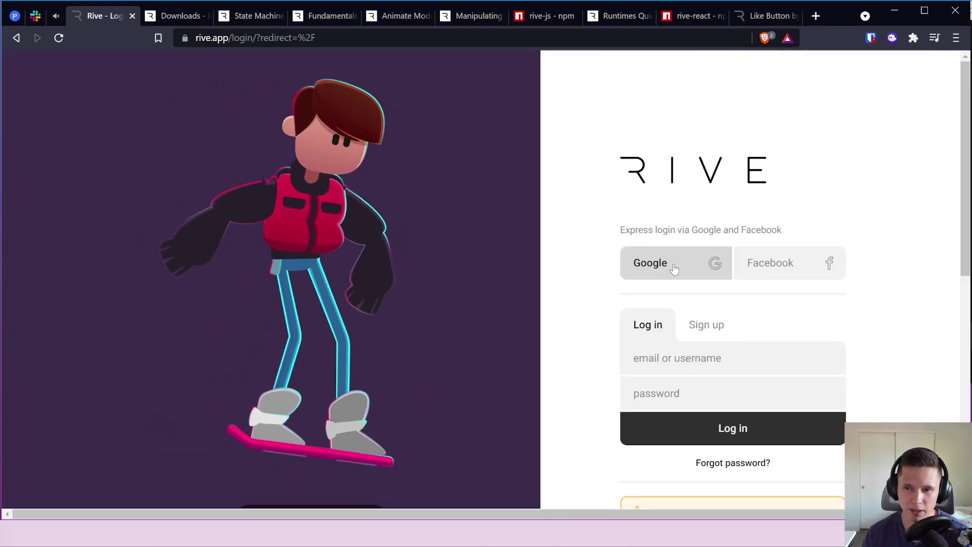
click(674, 269)
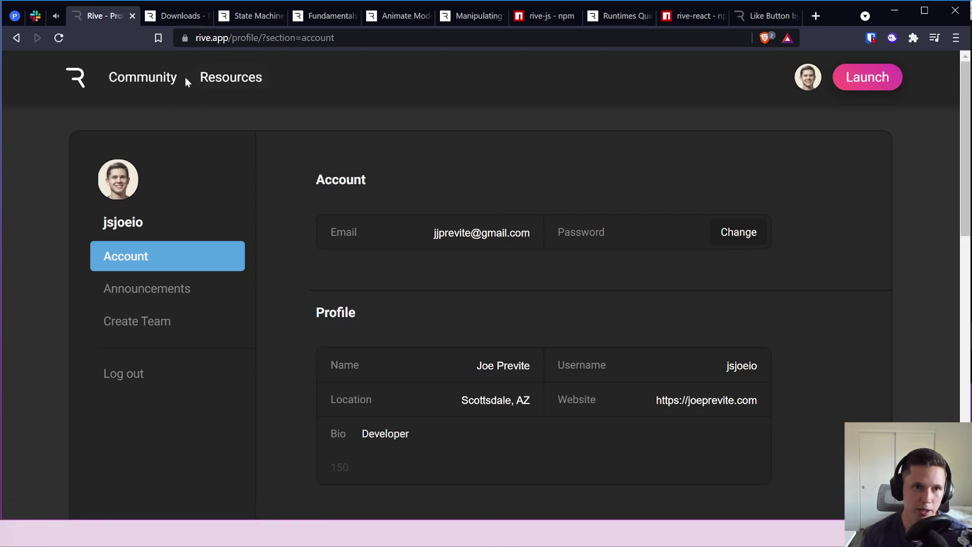
click(880, 80)
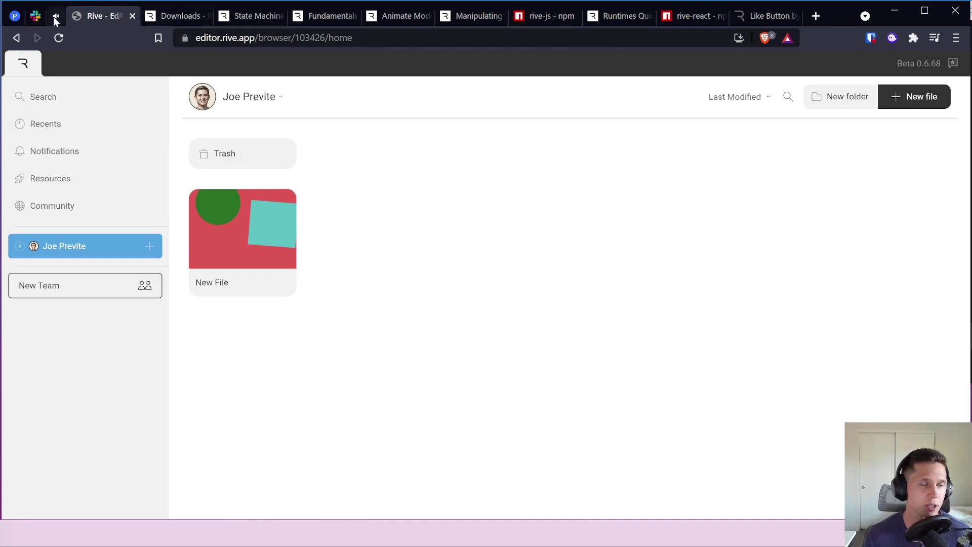
Step: Open rive.app in a new browser tab and go to its Community page
click(169, 16)
click(104, 11)
key(ctrl+t)
text(rive.app)
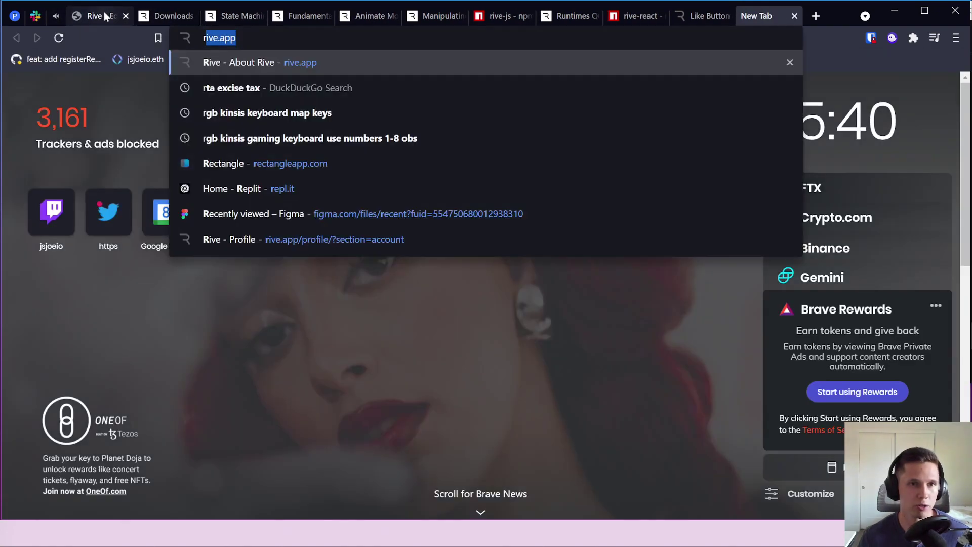
key(Return)
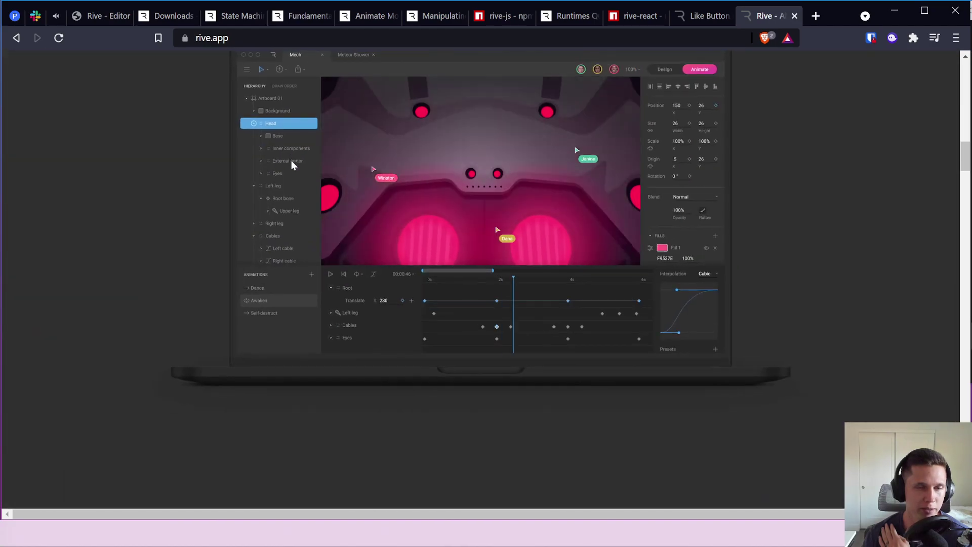
scroll(291, 160, down, 10)
click(145, 91)
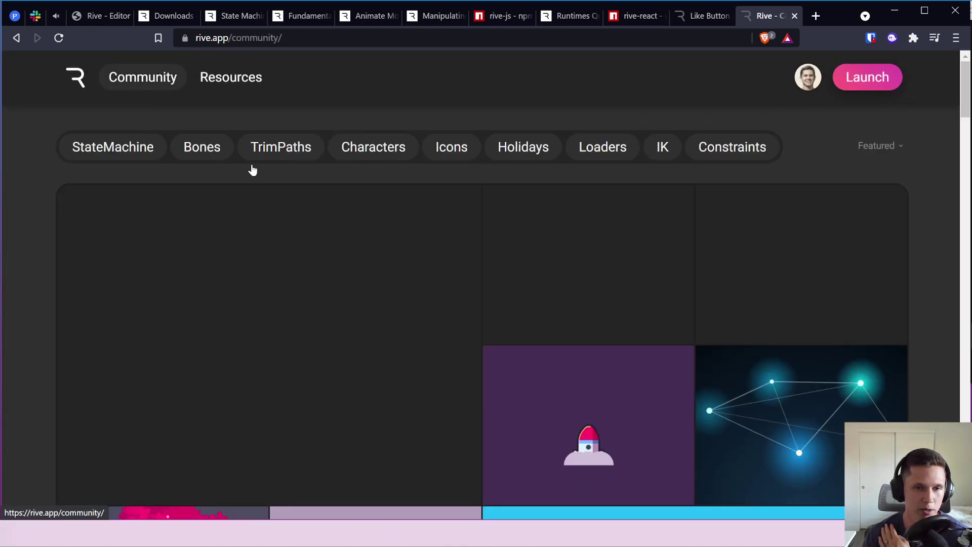
Step: Browse the featured community animations, examining the previews down to the laurel badge
scroll(95, 191, down, 6)
scroll(96, 191, up, 4)
scroll(101, 239, up, 3)
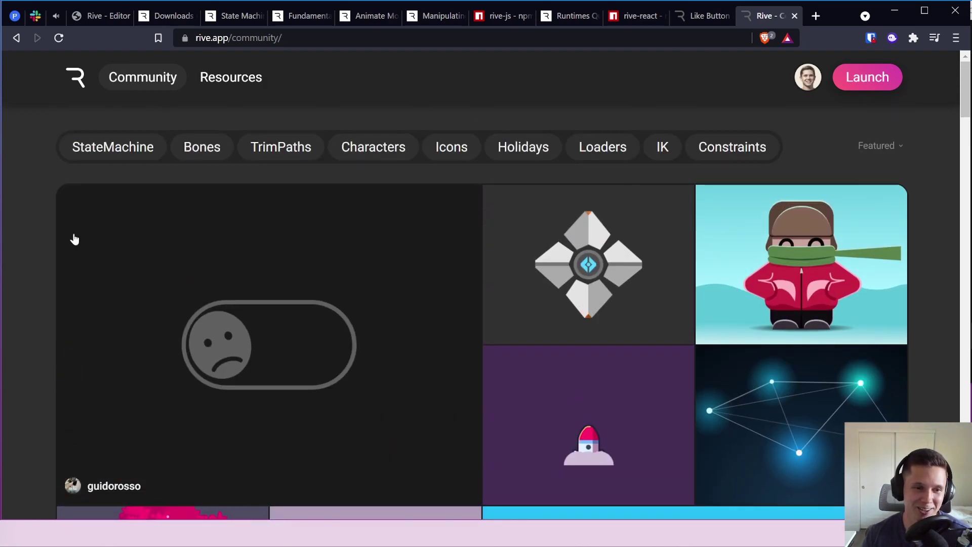
scroll(423, 267, down, 2)
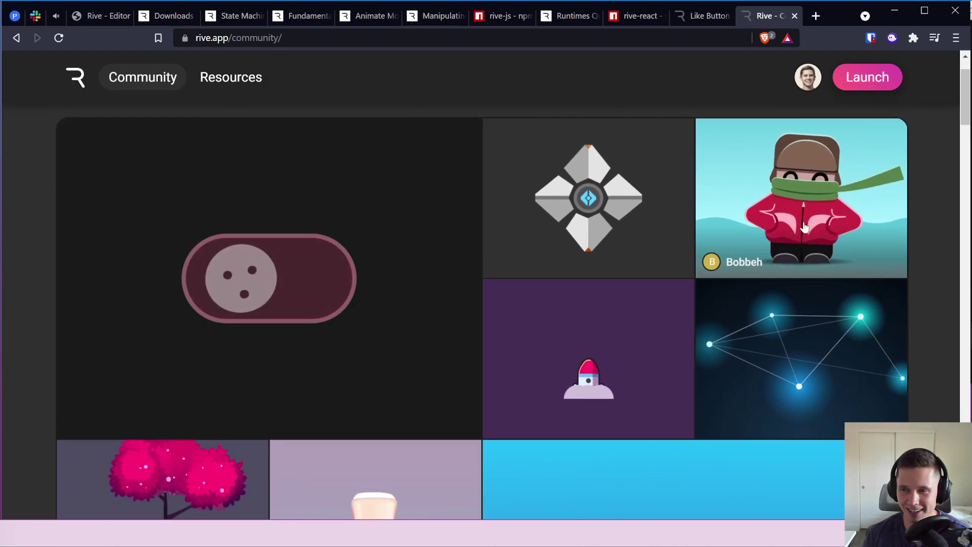
scroll(805, 227, down, 2)
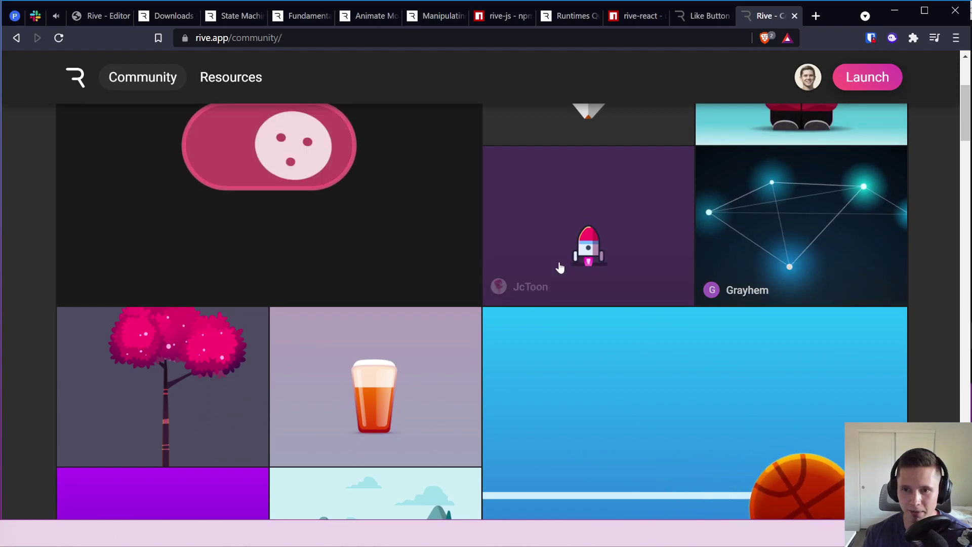
scroll(603, 334, down, 2)
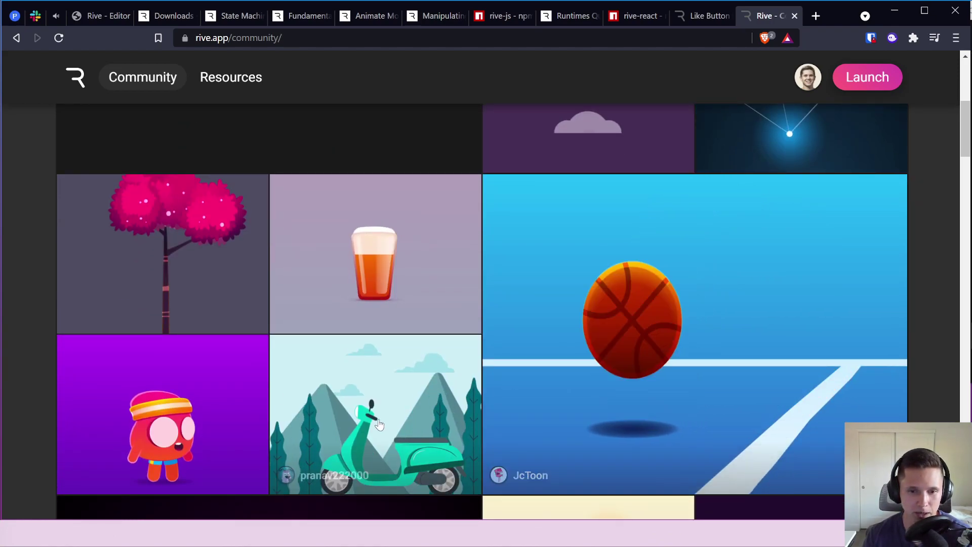
scroll(379, 424, down, 2)
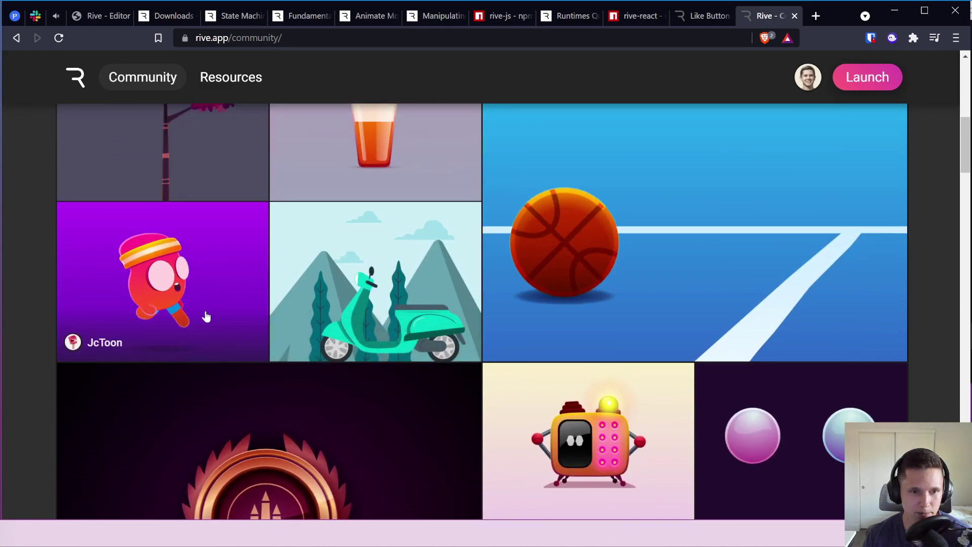
scroll(301, 341, down, 2)
scroll(301, 341, down, 2)
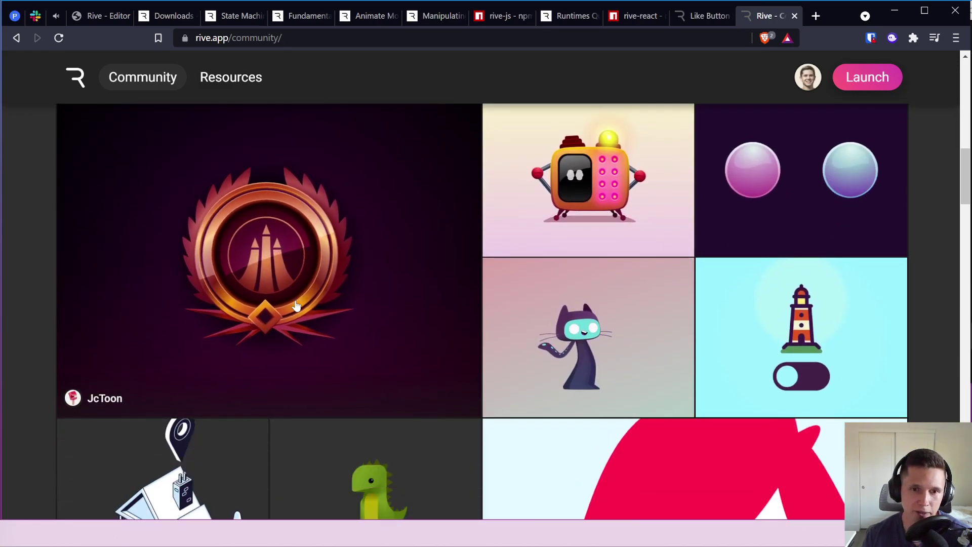
Step: Open the laurel badge's "Transform Constraints Demo" in the Rive editor and select its Main group on the artboard
click(305, 280)
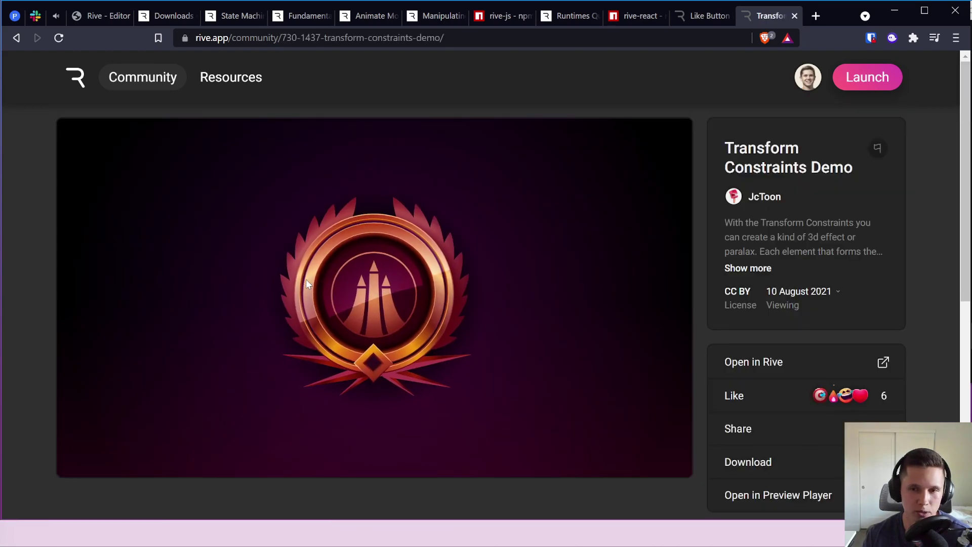
scroll(647, 302, up, 1)
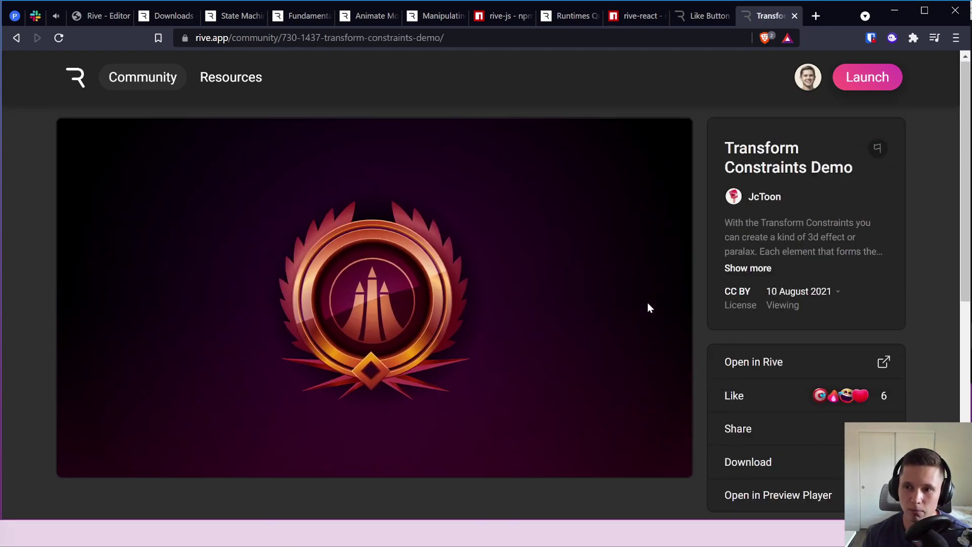
click(769, 365)
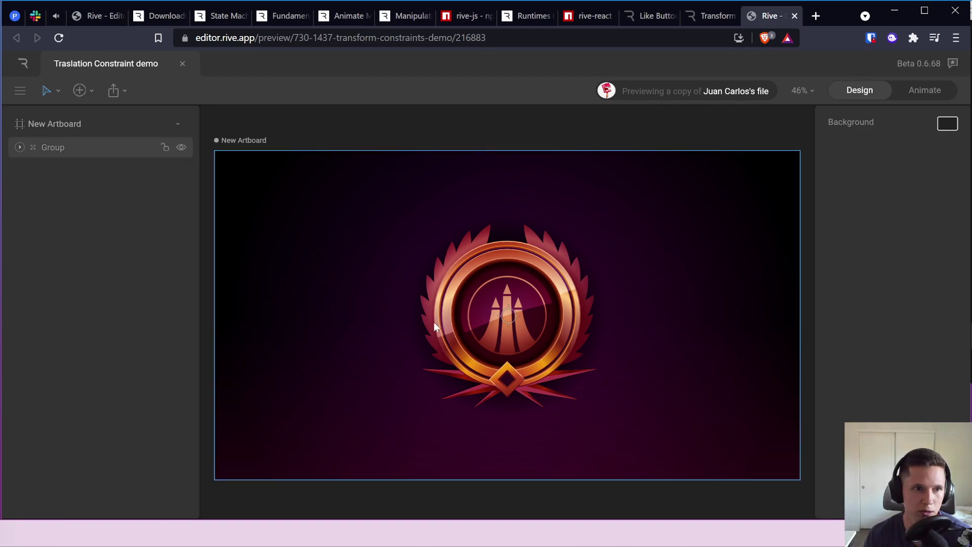
click(505, 322)
click(489, 338)
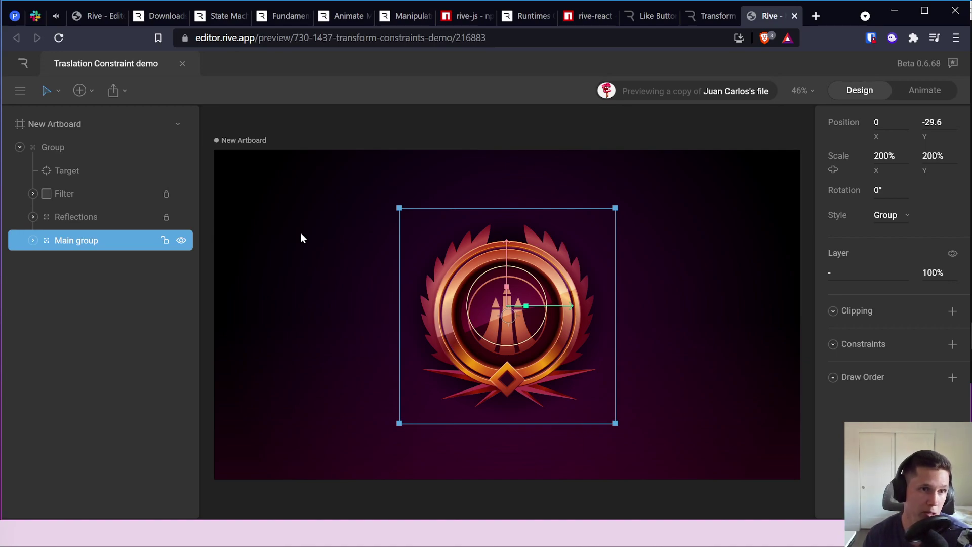
Step: Download the badge animation for the newest runtime and save it as the RIV file traslation_constraint_demo in Downloads
click(15, 96)
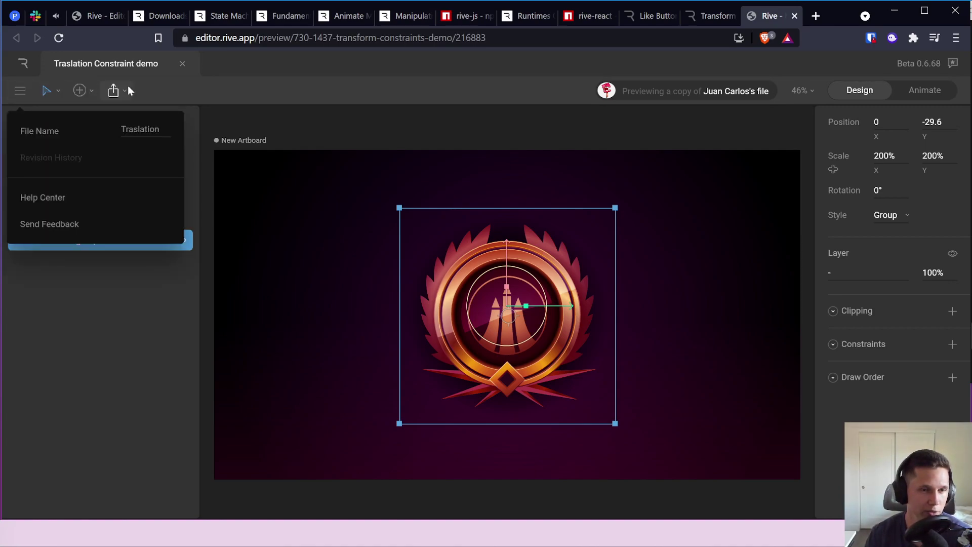
click(129, 91)
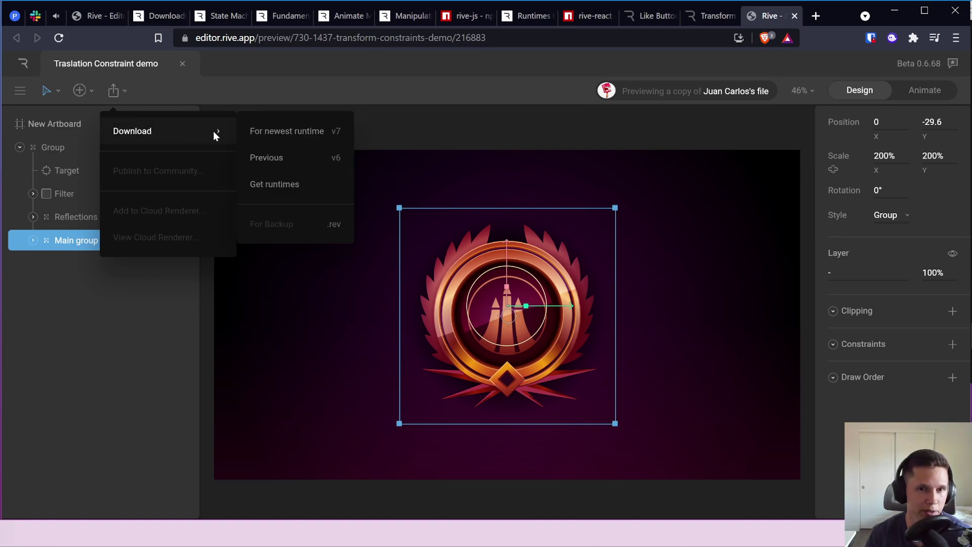
click(283, 133)
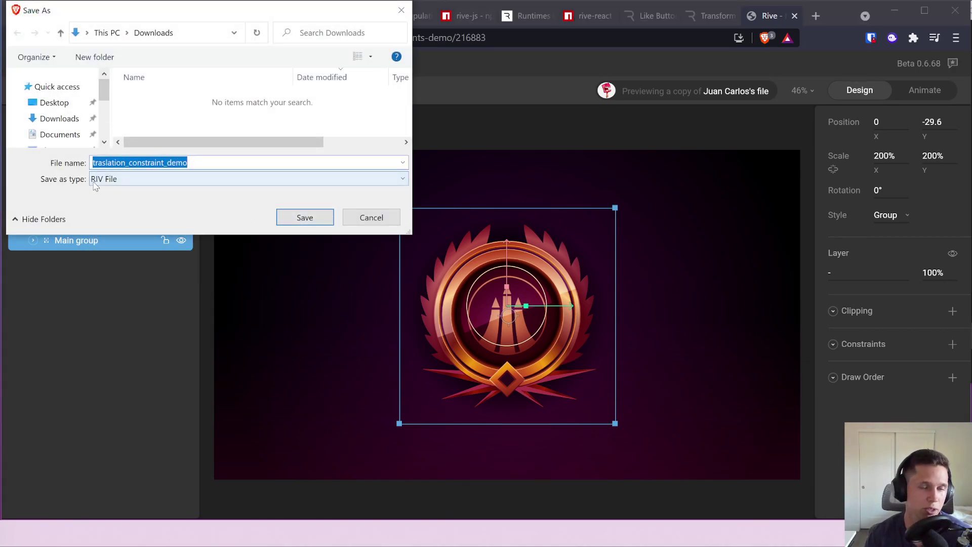
click(307, 220)
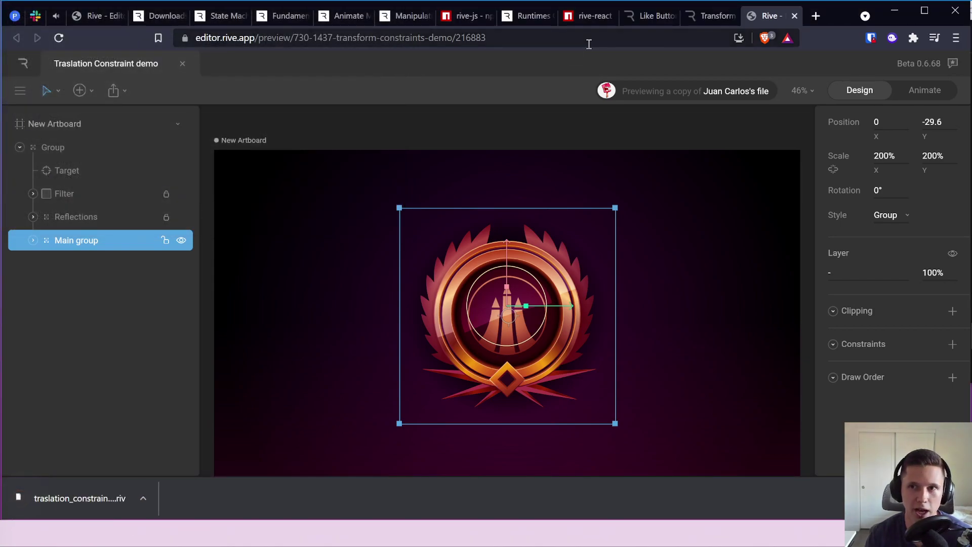
Step: Review the rive-react usage page on npm and the Transform Constraints Demo community preview, returning to the Rive editor
click(587, 15)
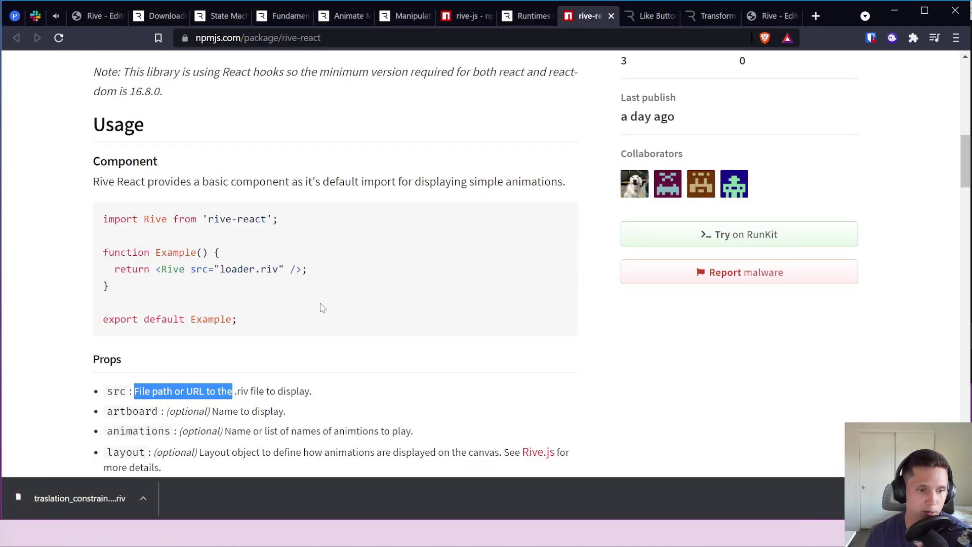
click(712, 17)
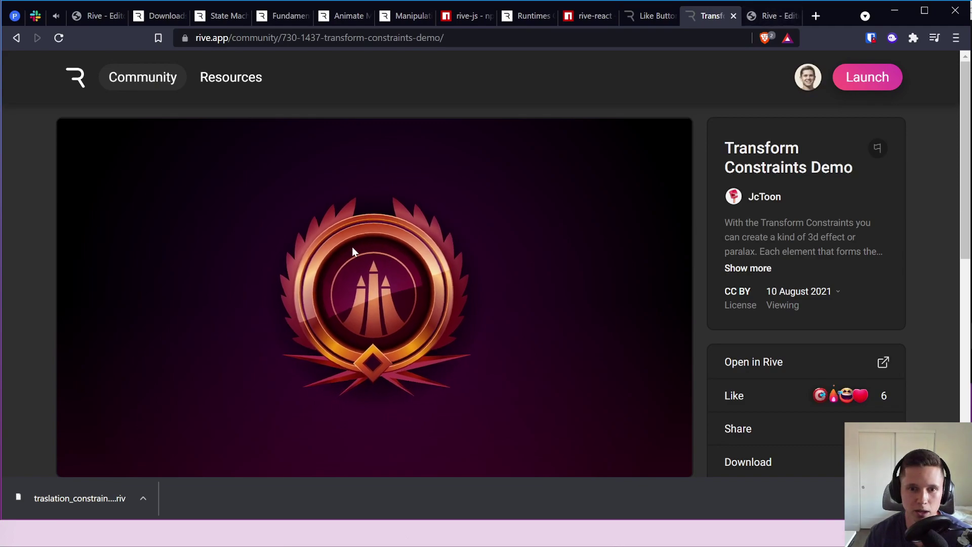
click(766, 17)
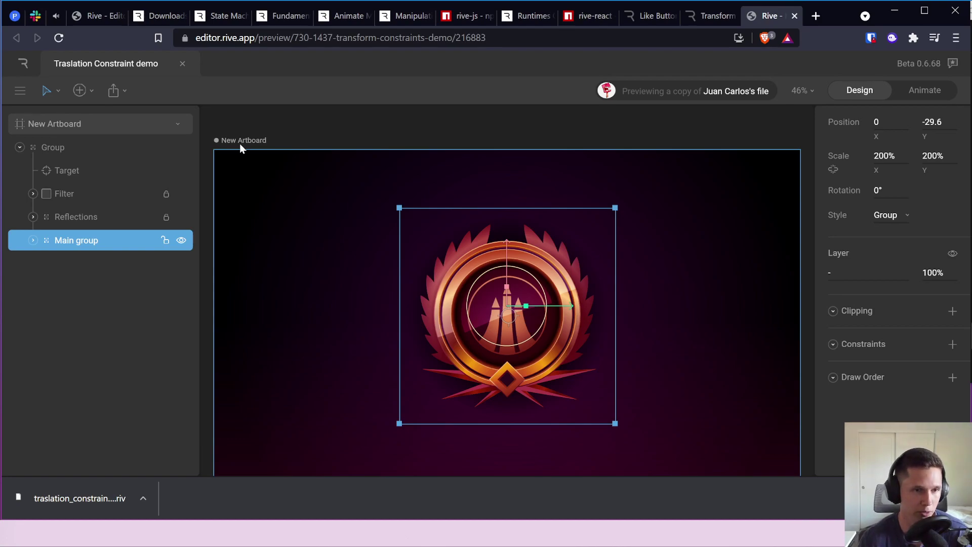
Step: Examine the artboard's hierarchy by expanding the Filter, Reflections and Main group layers, ending with Main group selected
click(99, 150)
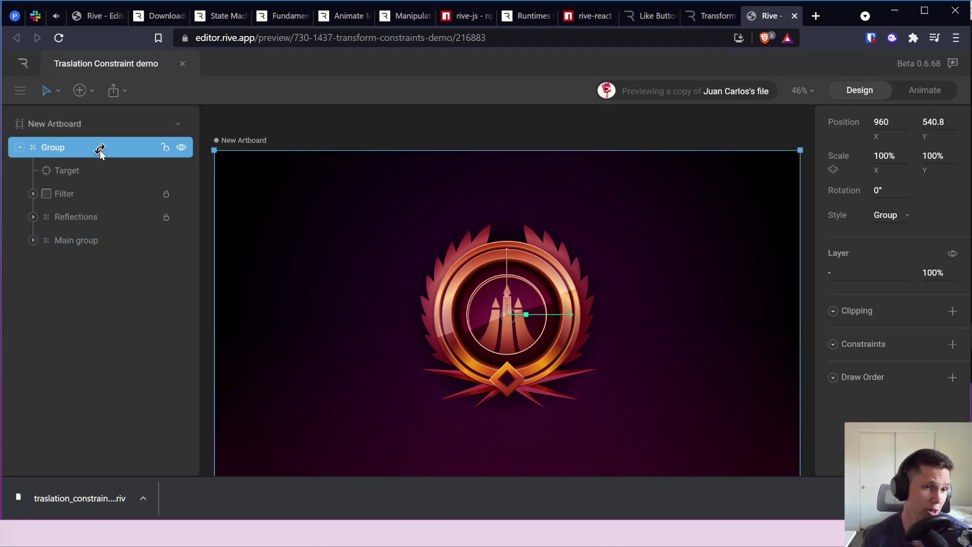
click(84, 192)
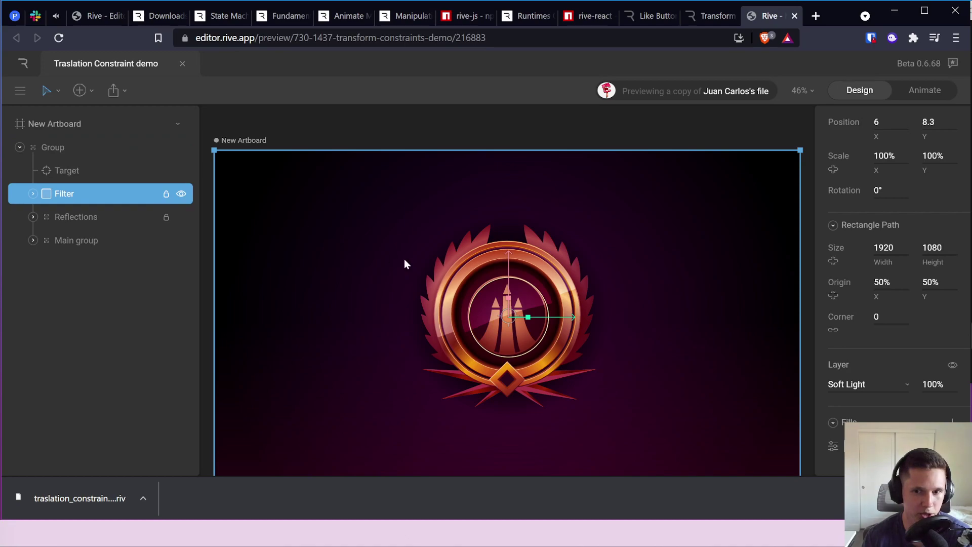
click(33, 194)
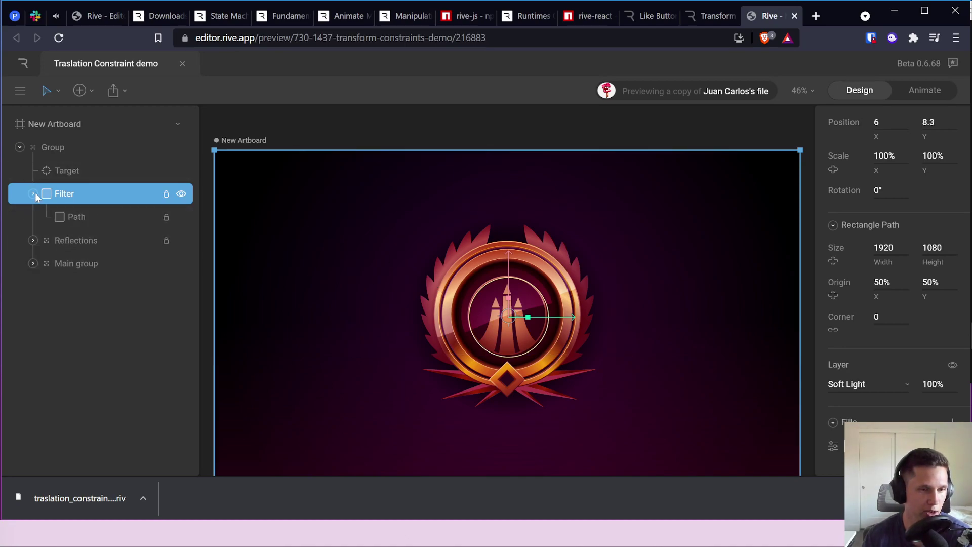
click(34, 240)
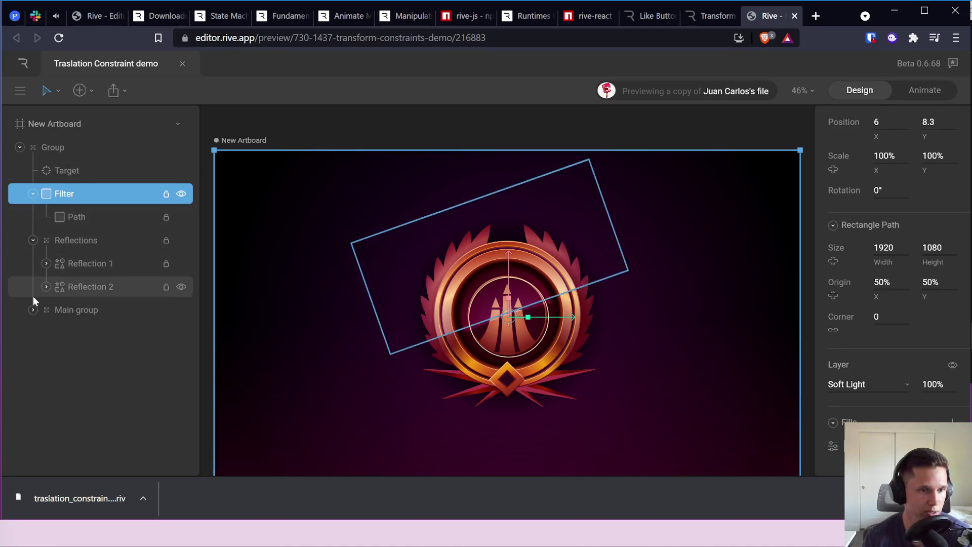
click(33, 309)
scroll(111, 263, down, 1)
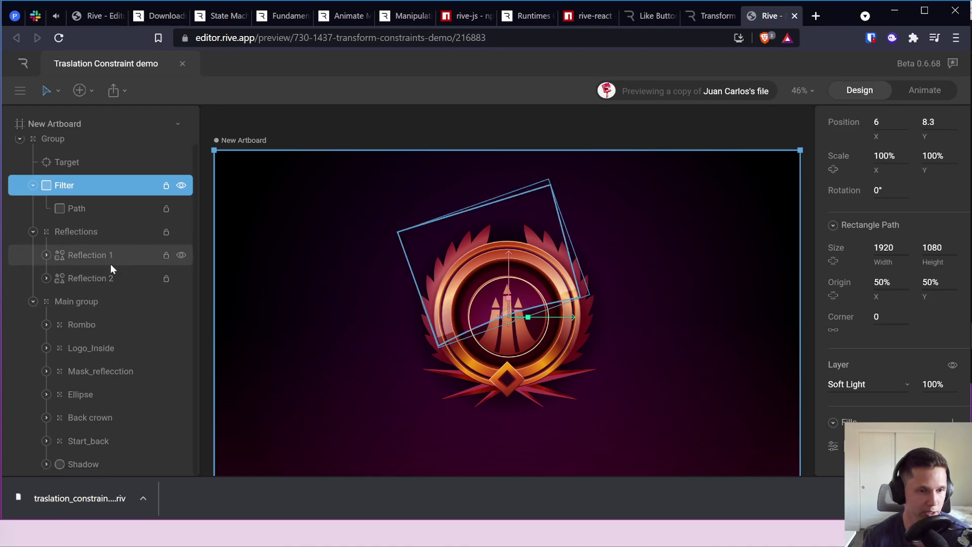
click(89, 304)
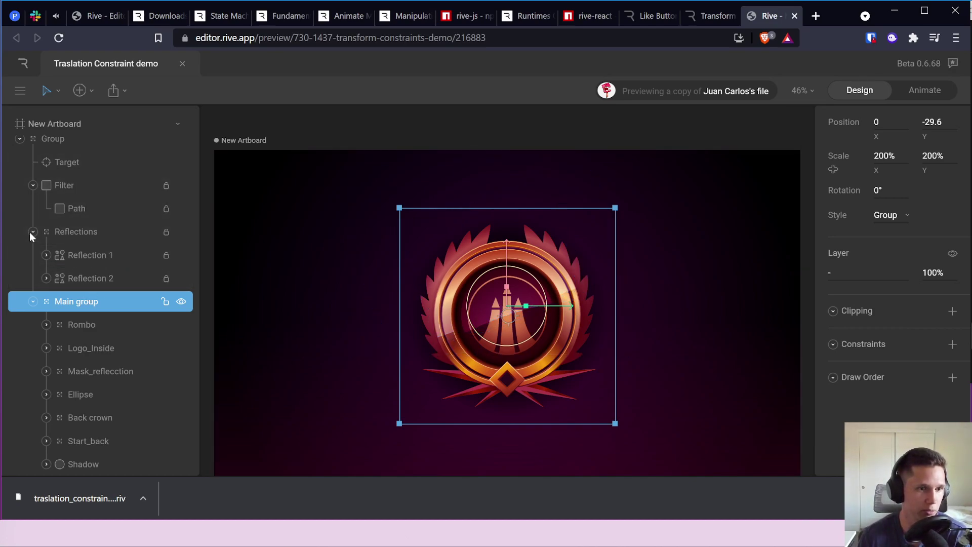
Step: Delete the Reflections group from the badge and undo the deletion
click(80, 229)
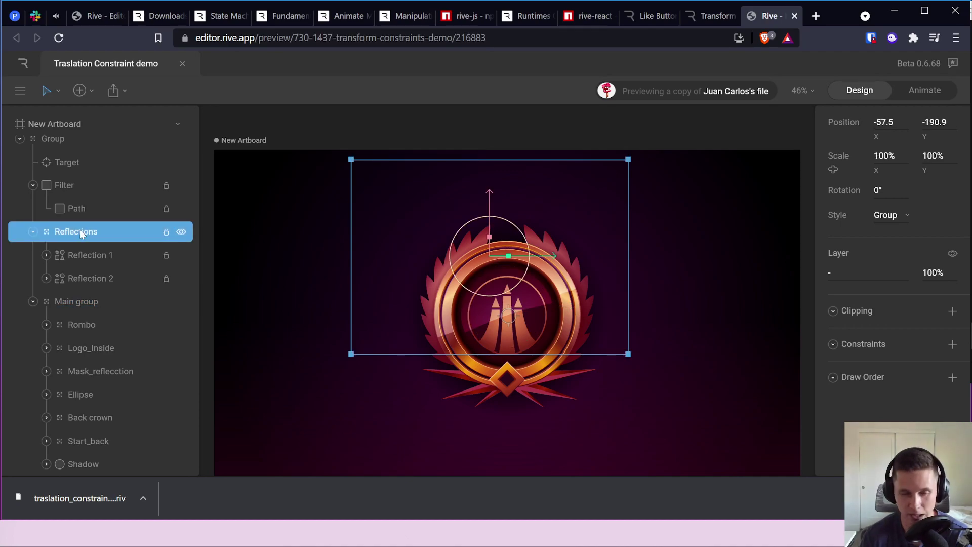
key(Delete)
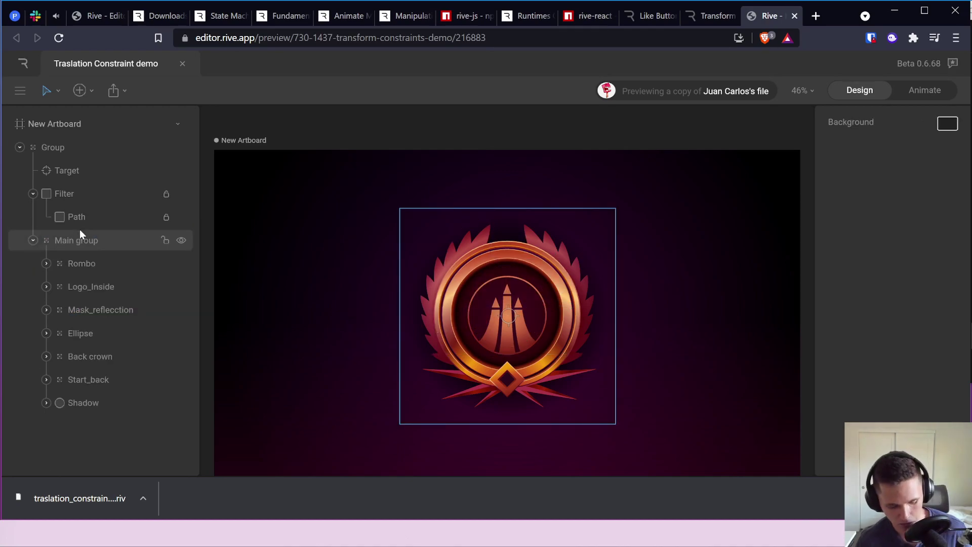
key(ctrl+z)
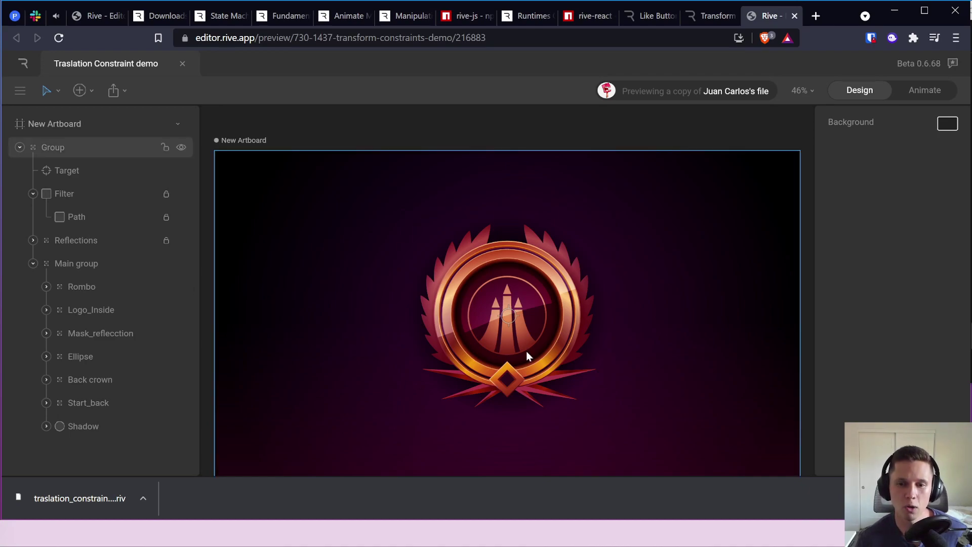
Step: Compare a close-up of the emblem with and without its reflections by deleting the Reflections group and restoring it
scroll(486, 328, down, 3)
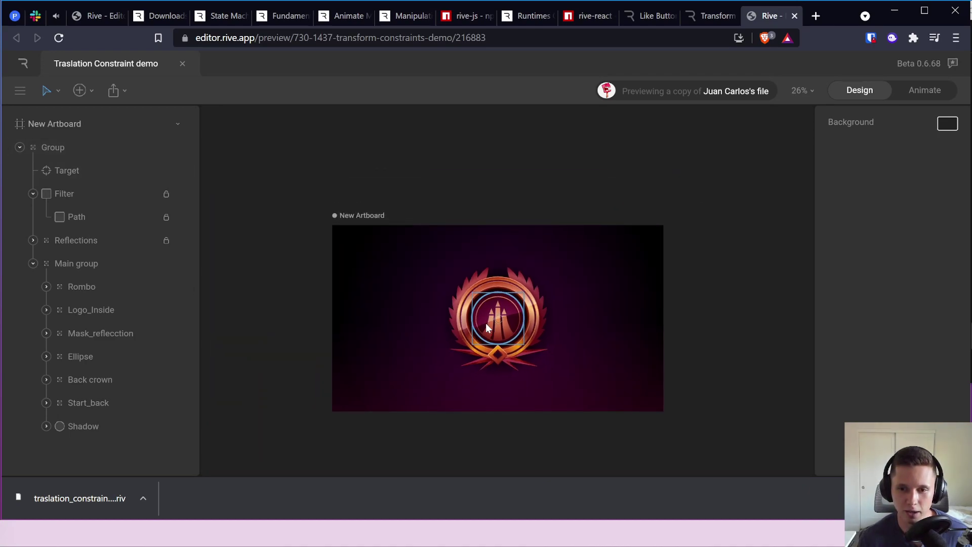
scroll(486, 328, up, 4)
scroll(487, 327, up, 5)
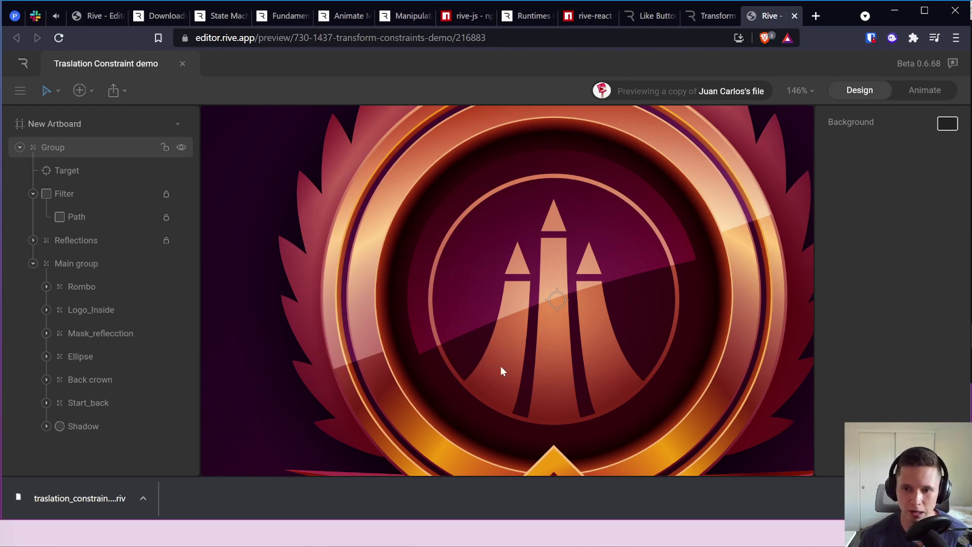
click(84, 240)
key(Delete)
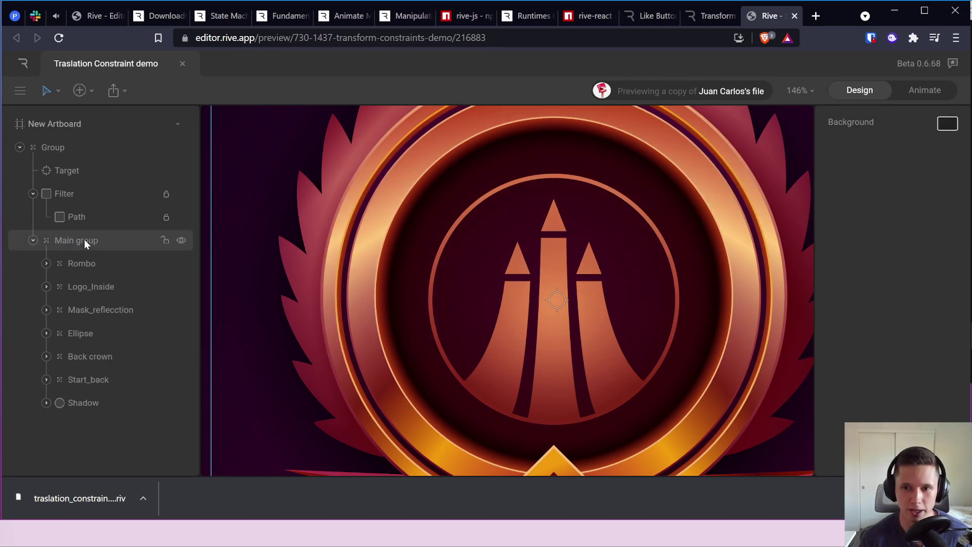
key(ctrl+z)
key(ctrl+z)
Step: Expand the Reflections group down to the paths inside Reflection 1 and Reflection 2
click(32, 240)
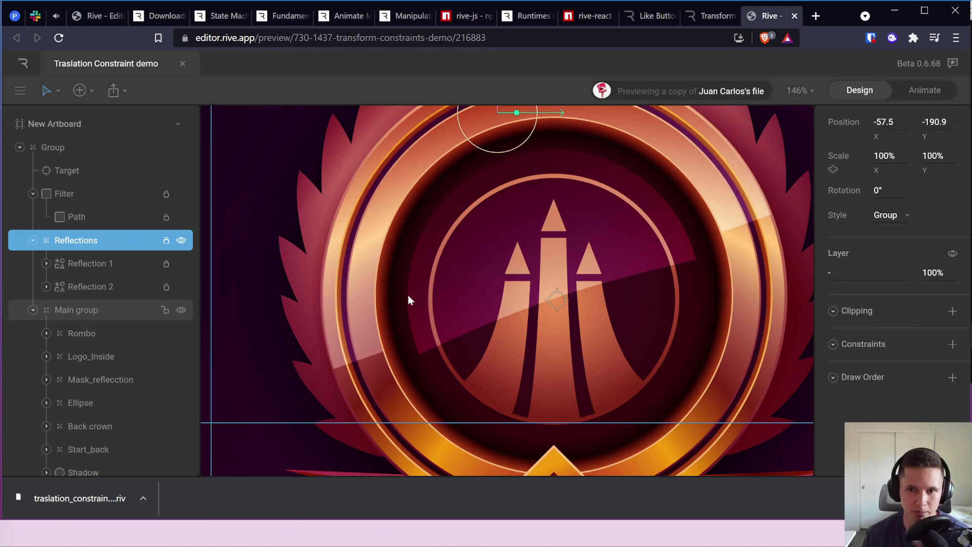
click(499, 285)
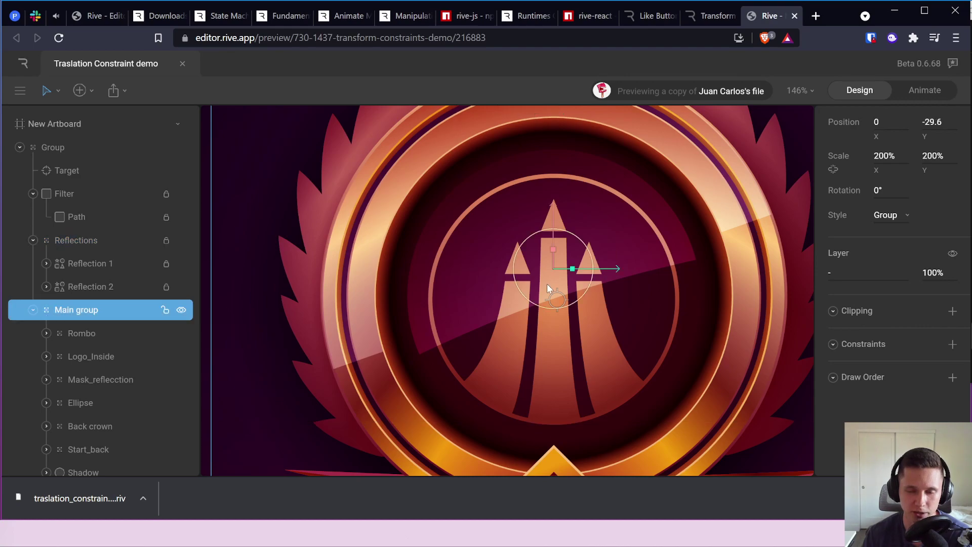
click(90, 261)
click(46, 264)
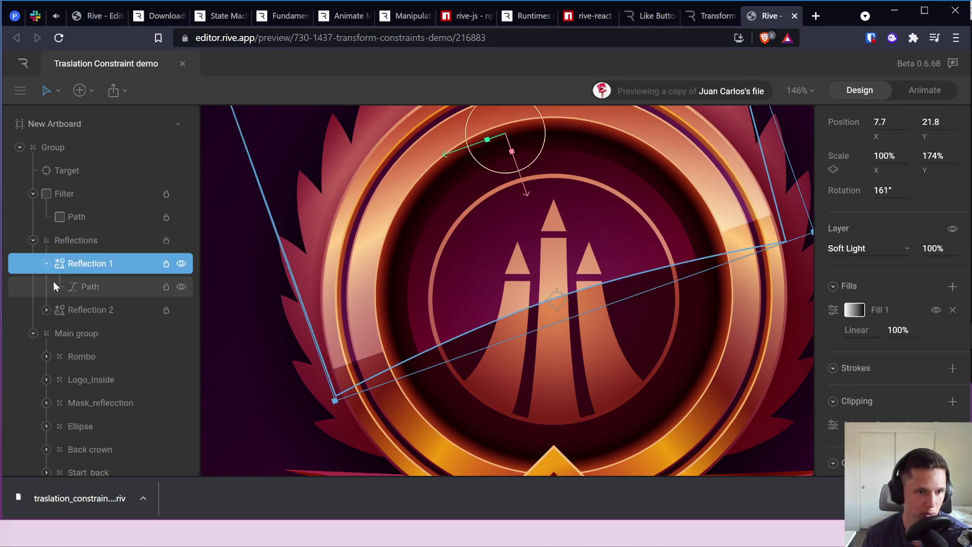
click(47, 310)
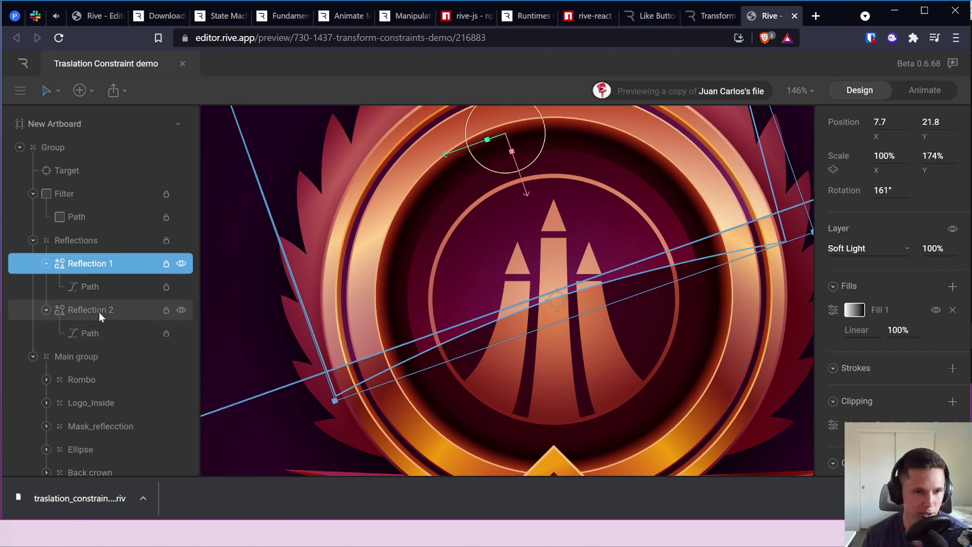
Step: Toggle the visibility of Reflection 2 and Reflection 1 off and on to compare their effect on the badge
click(182, 310)
click(181, 310)
click(181, 310)
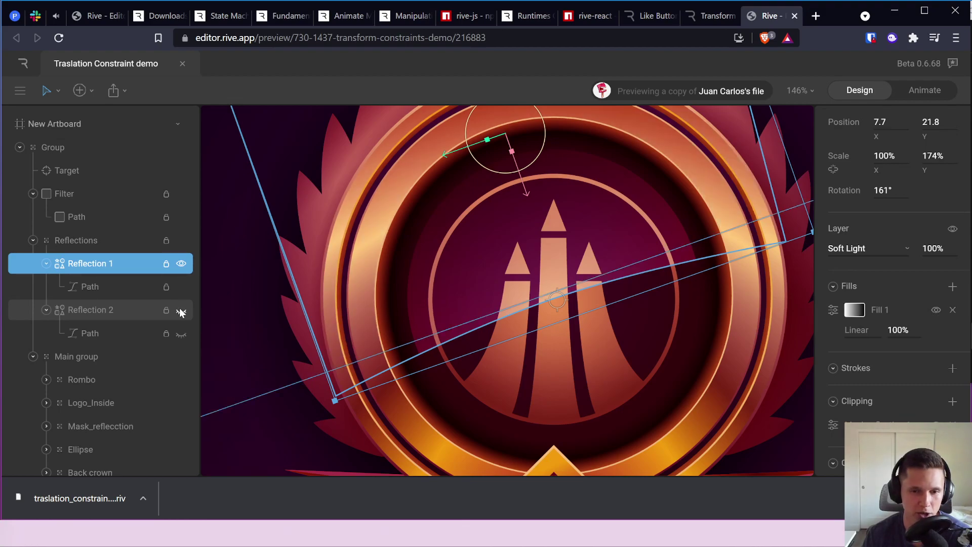
click(181, 311)
click(181, 264)
click(182, 264)
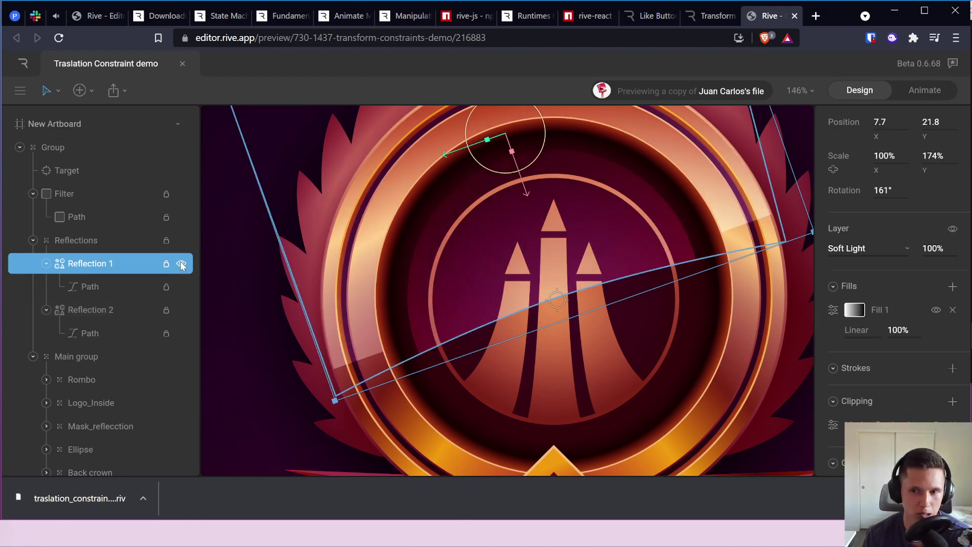
Step: Delete the Reflection 2 shape and undo the deletion
click(93, 307)
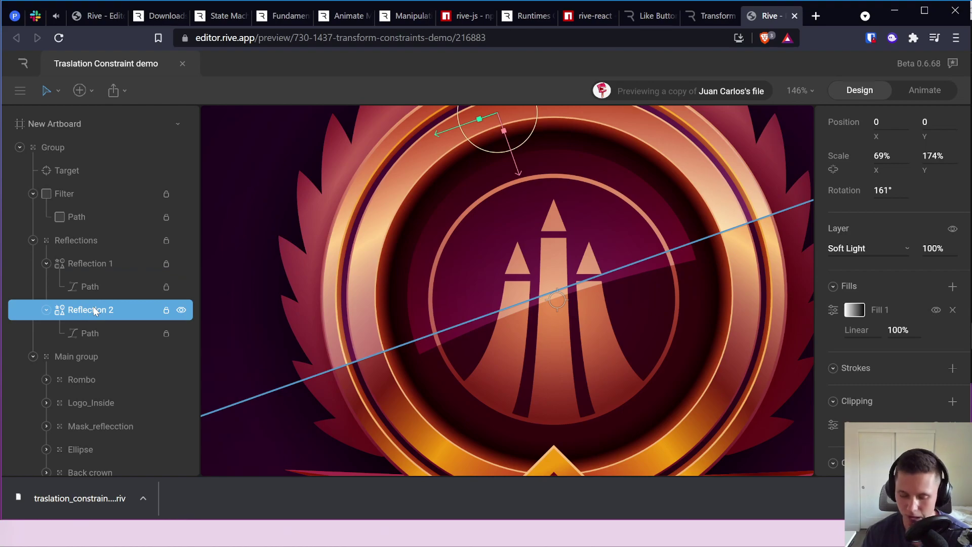
key(Delete)
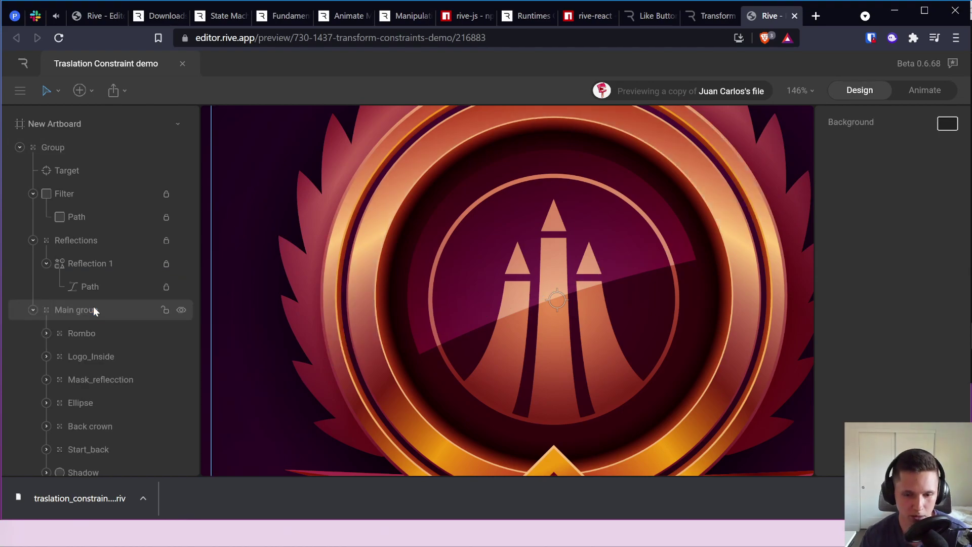
key(ctrl+z)
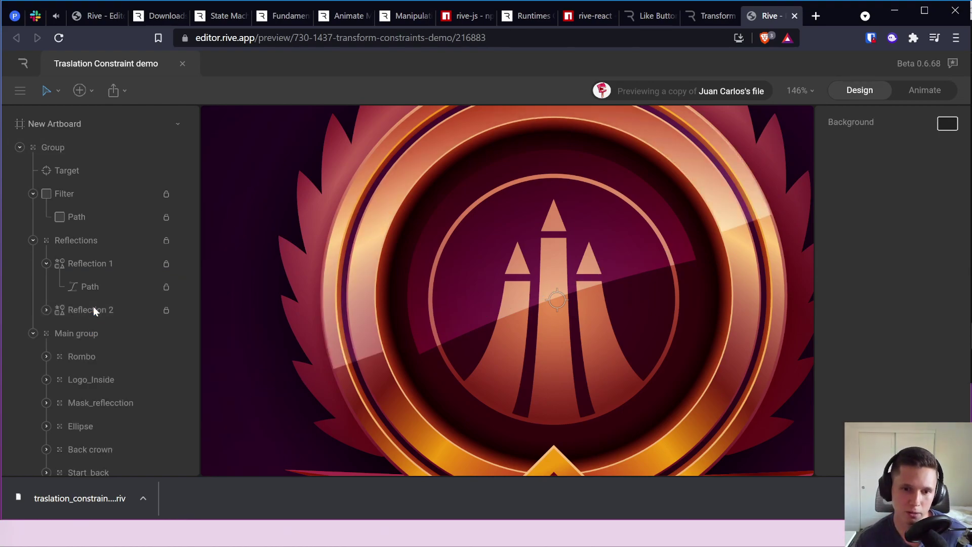
Step: Select Reflection 2 and hide and show it repeatedly to examine the shine it adds on the outer ring
click(94, 308)
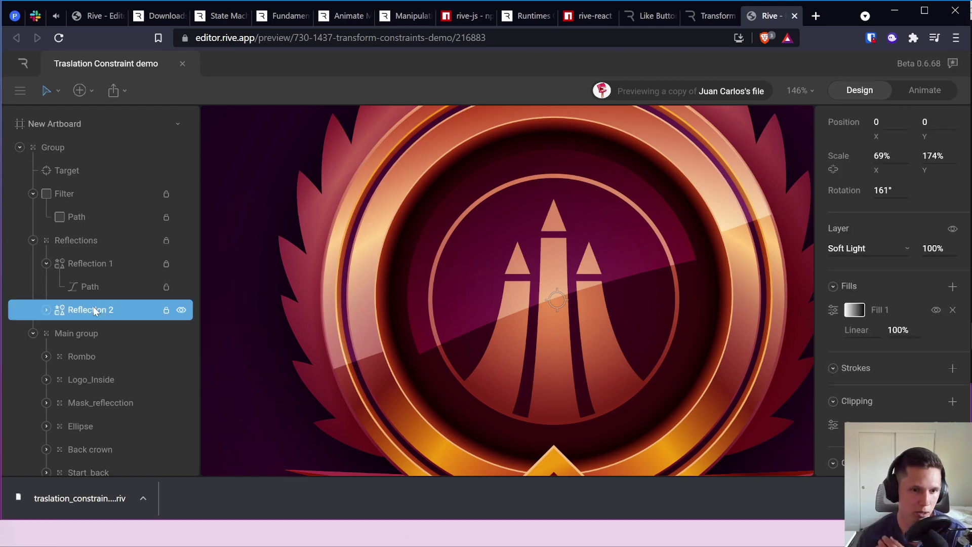
click(182, 311)
click(182, 310)
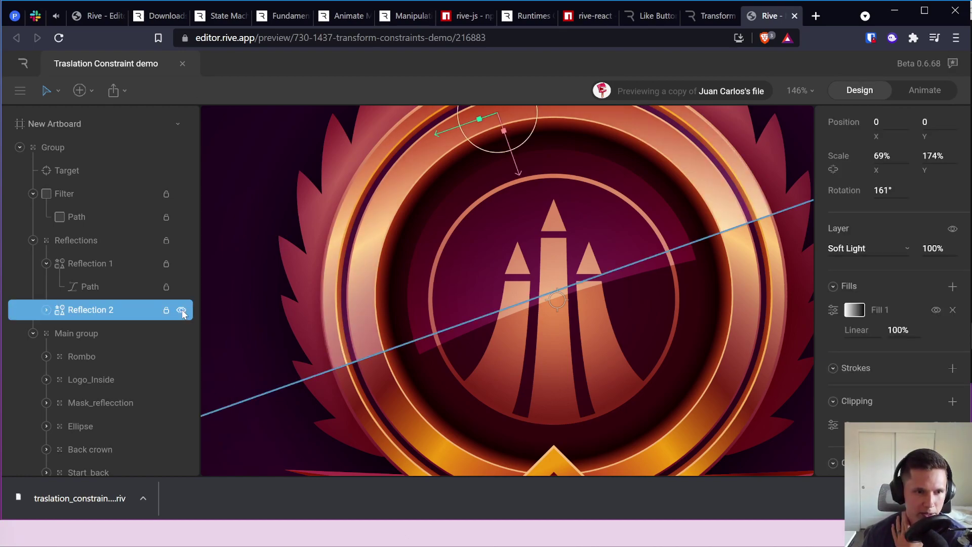
click(181, 311)
click(181, 311)
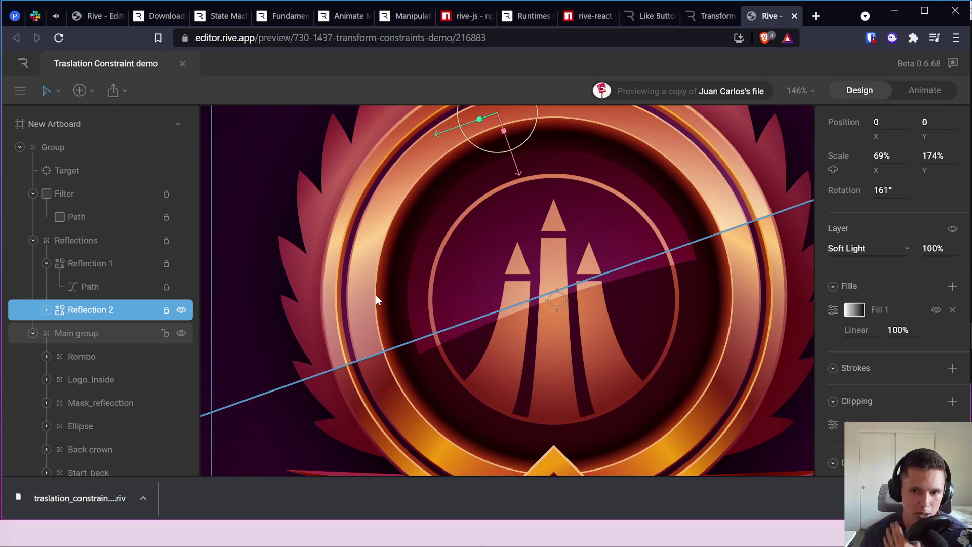
scroll(457, 274, down, 6)
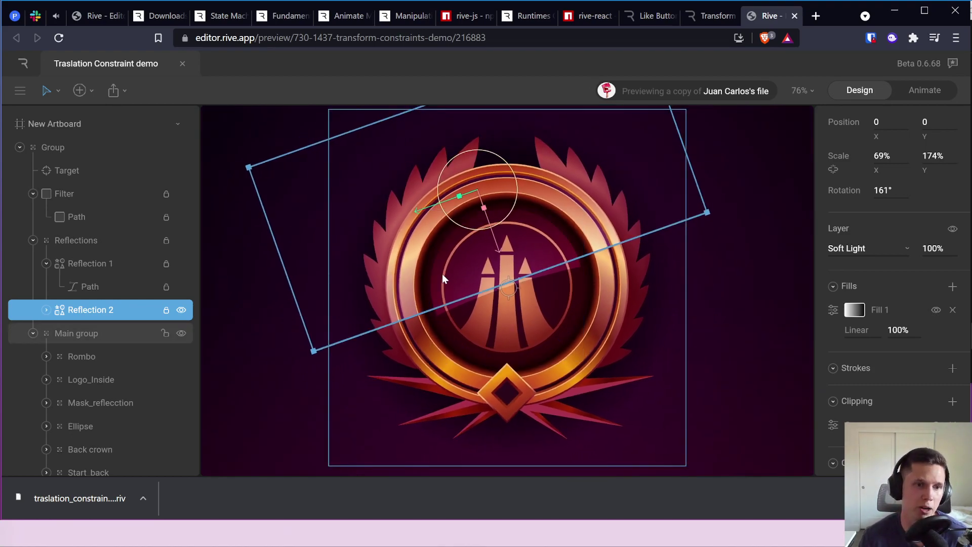
Step: Check the animated badge preview on the Transform Constraints Demo community page, returning to its file in the Rive editor
click(712, 16)
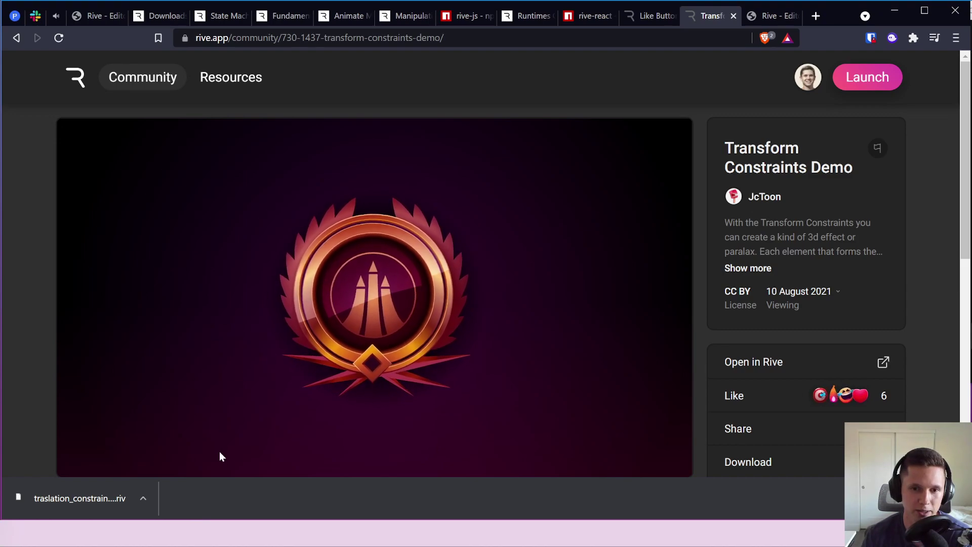
scroll(497, 197, down, 3)
scroll(410, 371, up, 3)
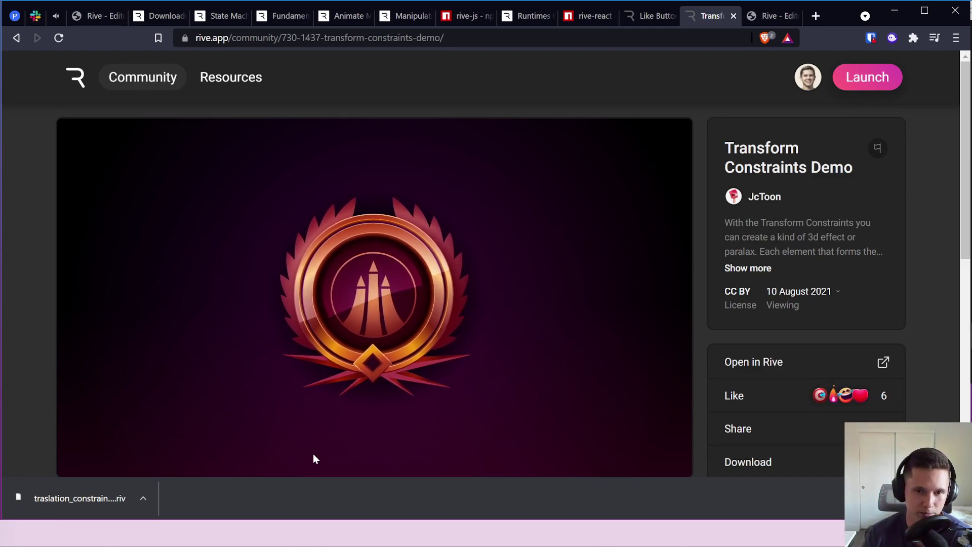
click(769, 16)
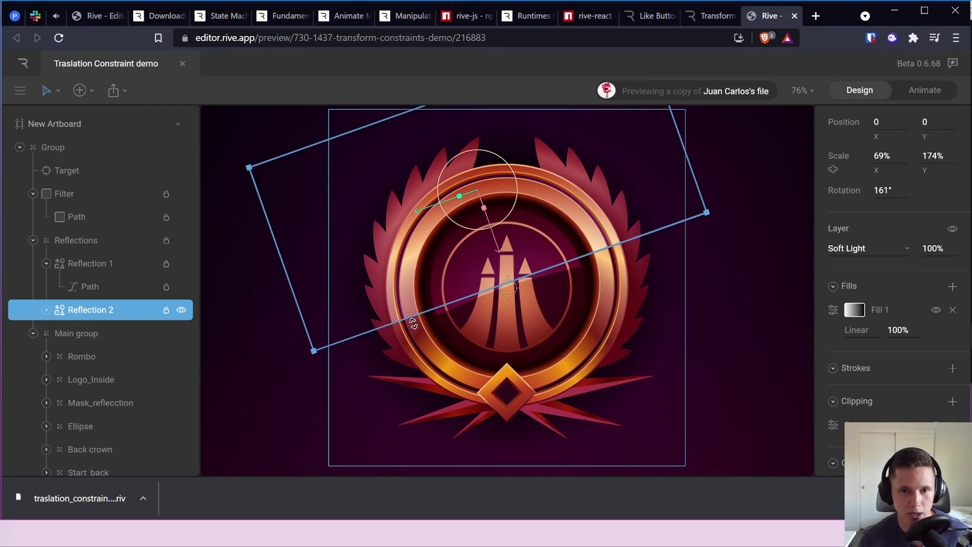
Step: Switch to Animate mode and play the Test animation on the badge artboard
scroll(430, 314, down, 5)
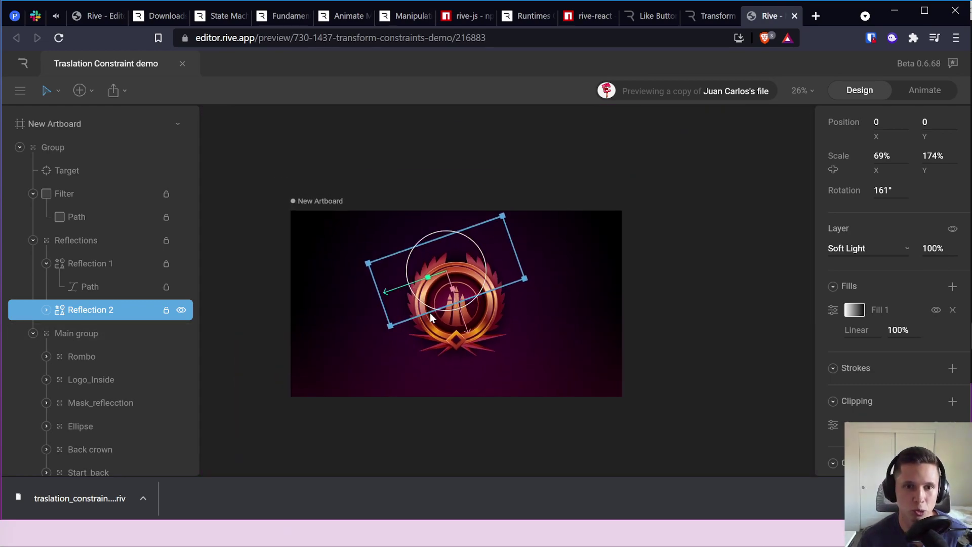
scroll(484, 283, up, 2)
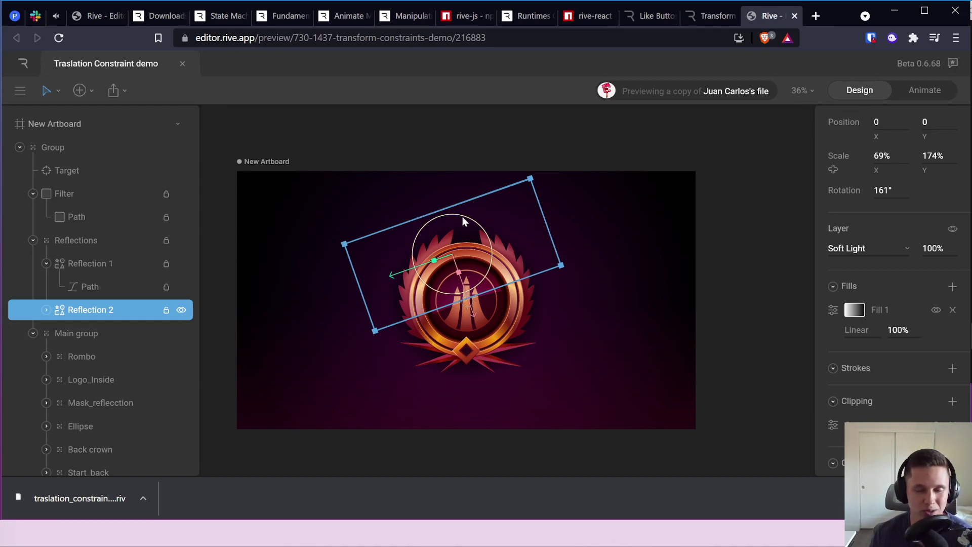
click(934, 90)
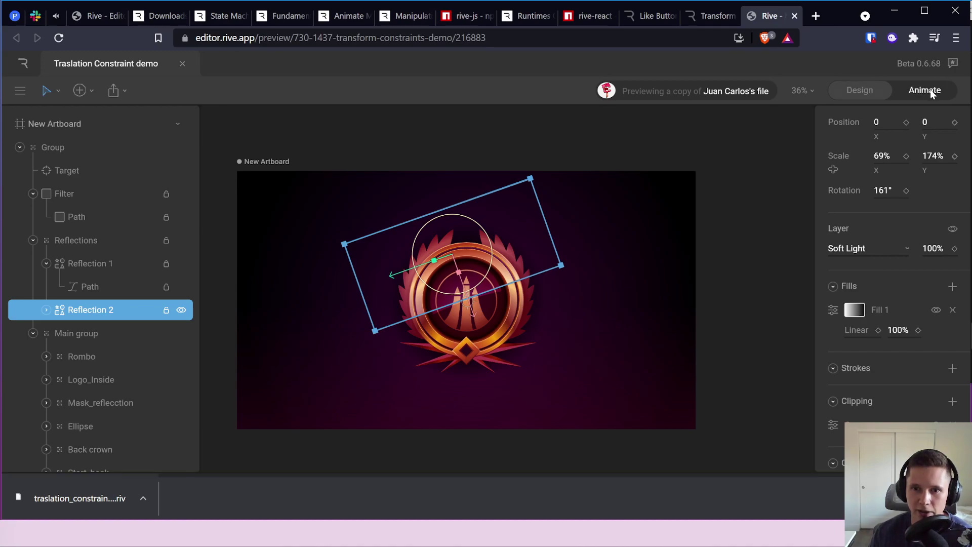
scroll(497, 205, down, 5)
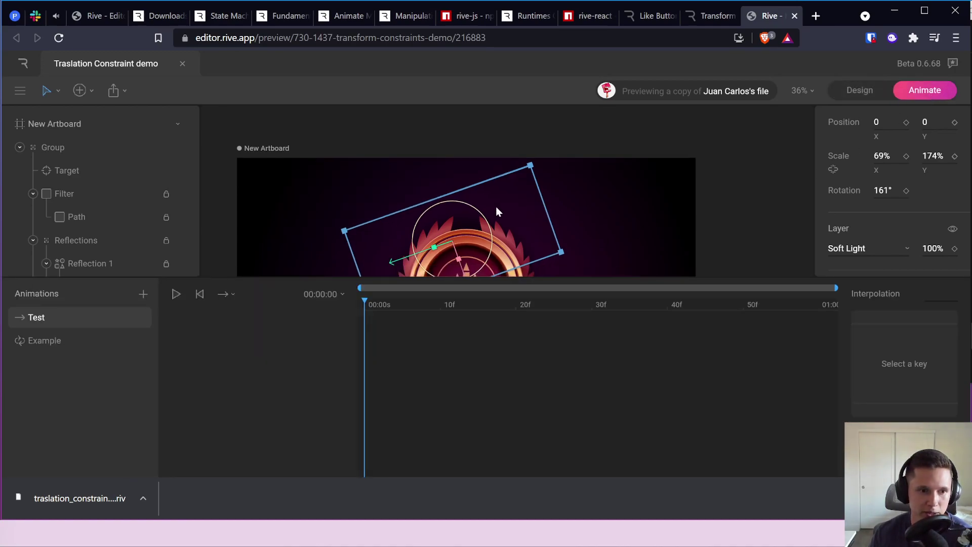
scroll(496, 205, down, 1)
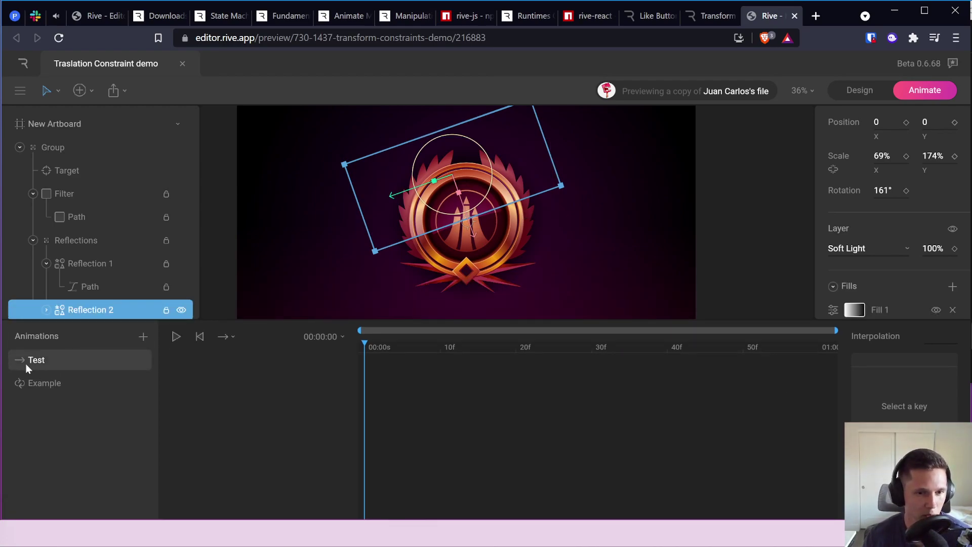
click(178, 337)
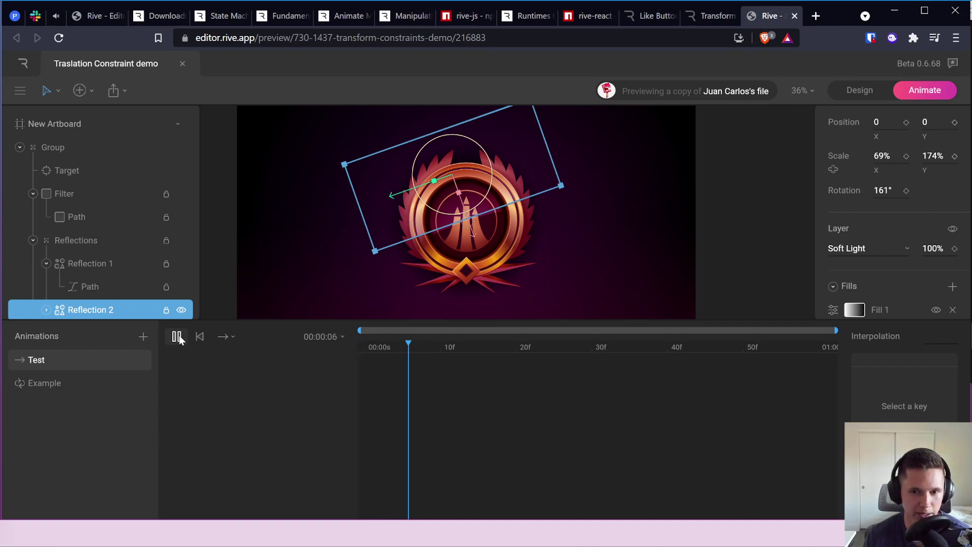
Step: Open the Example animation, play it, select its Target track and pause playback
click(48, 385)
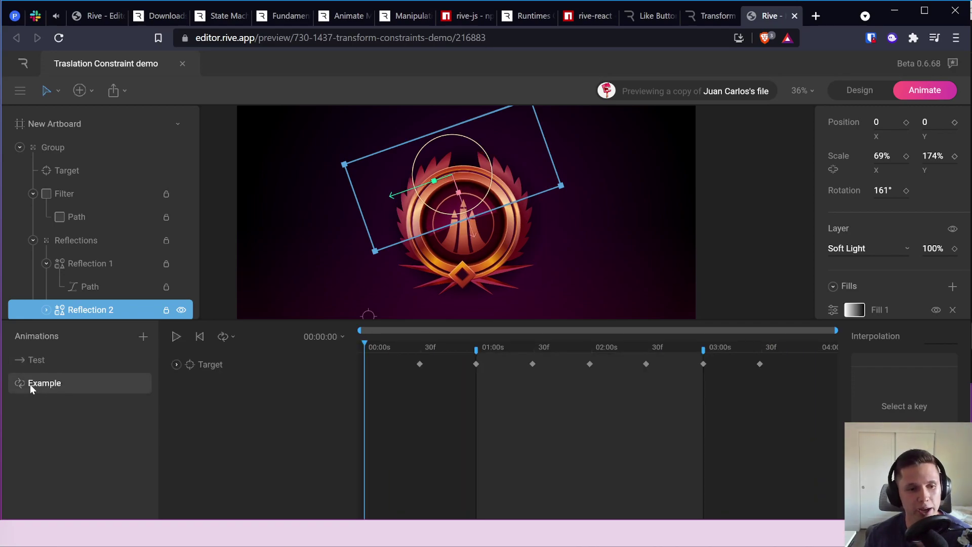
click(176, 338)
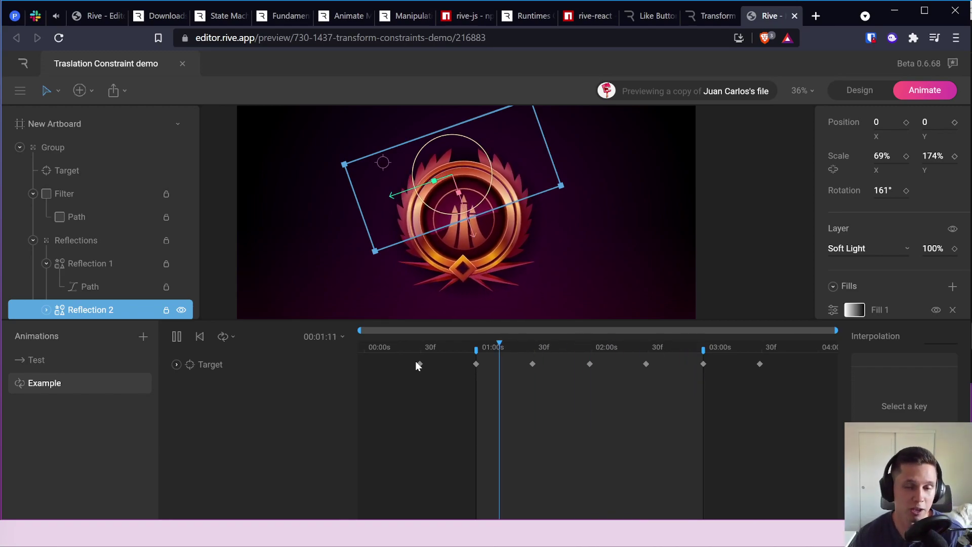
click(172, 365)
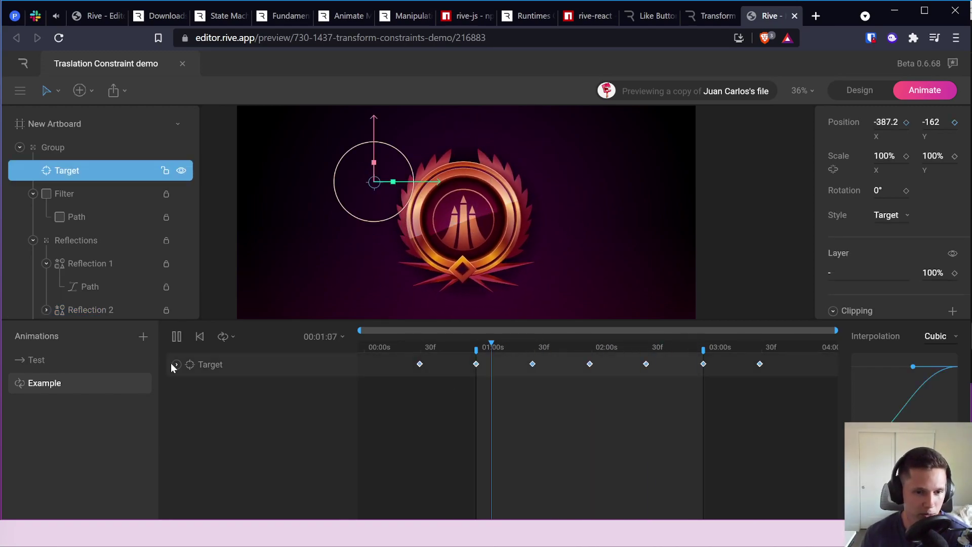
click(176, 337)
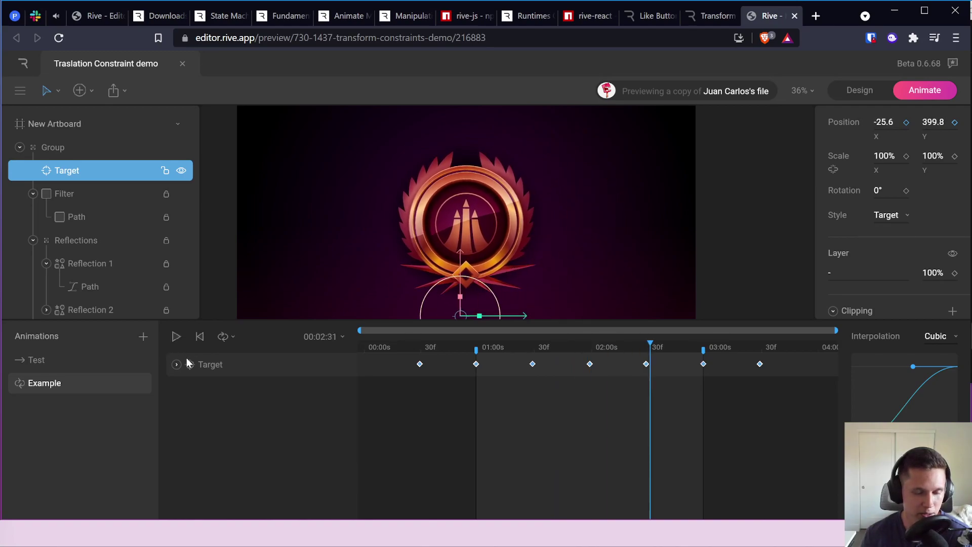
Step: Try Ping Pong playback on the Example animation and set it back to Loop
click(232, 336)
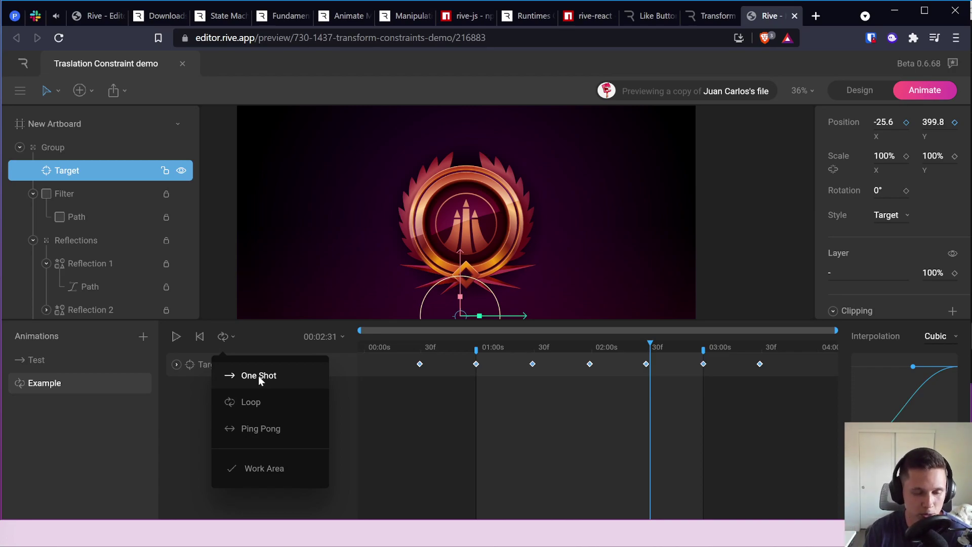
click(263, 427)
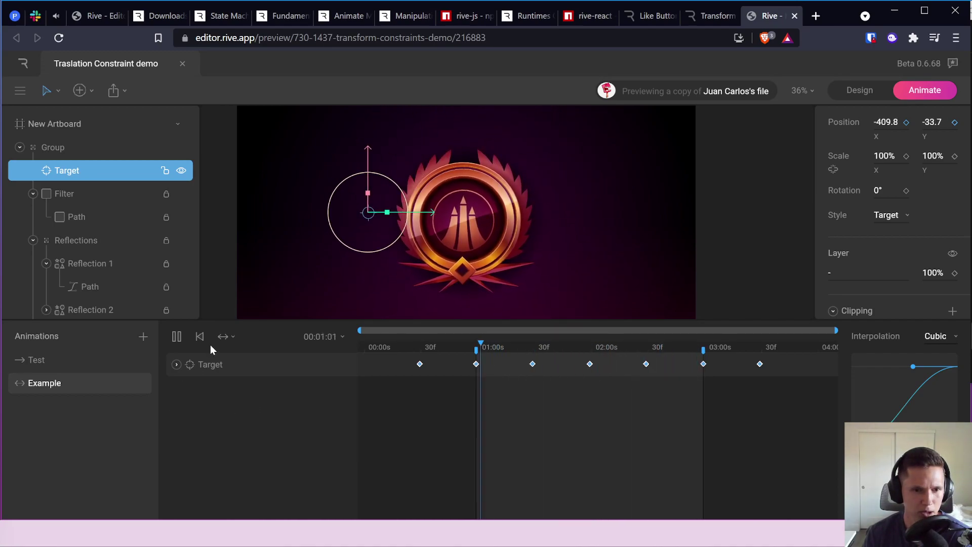
click(224, 337)
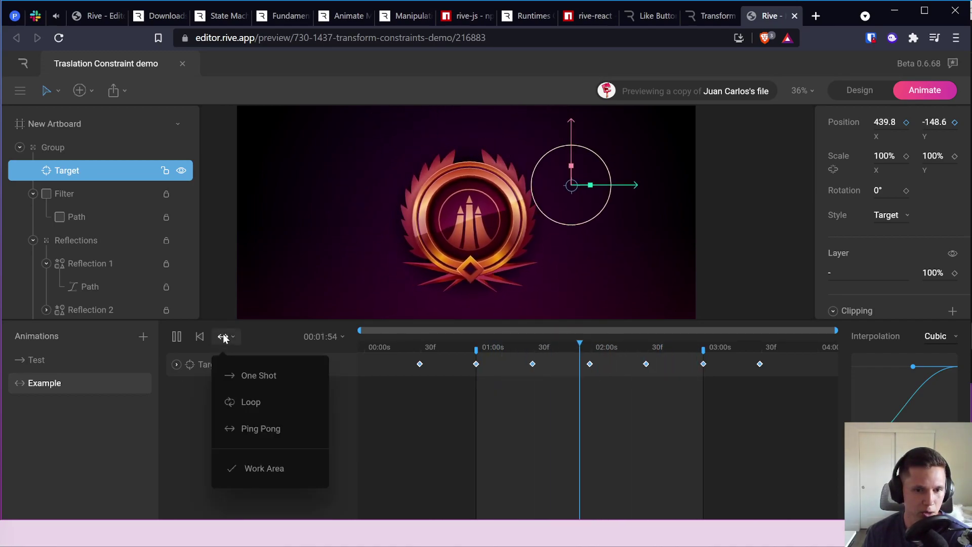
click(268, 405)
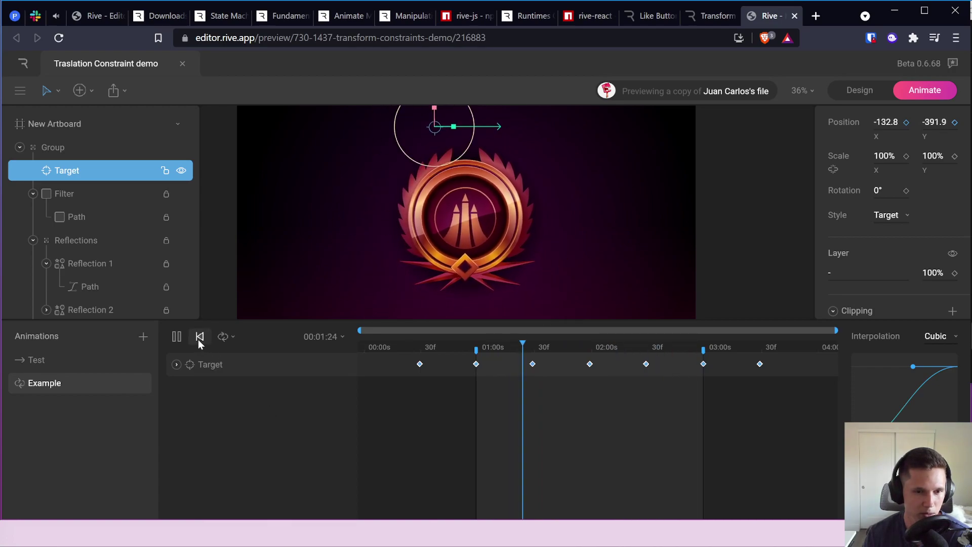
Step: Pause playback, expand the Target track's Position keys, move the playhead to about frame 30 and select the first Y keyframe
click(176, 336)
click(176, 365)
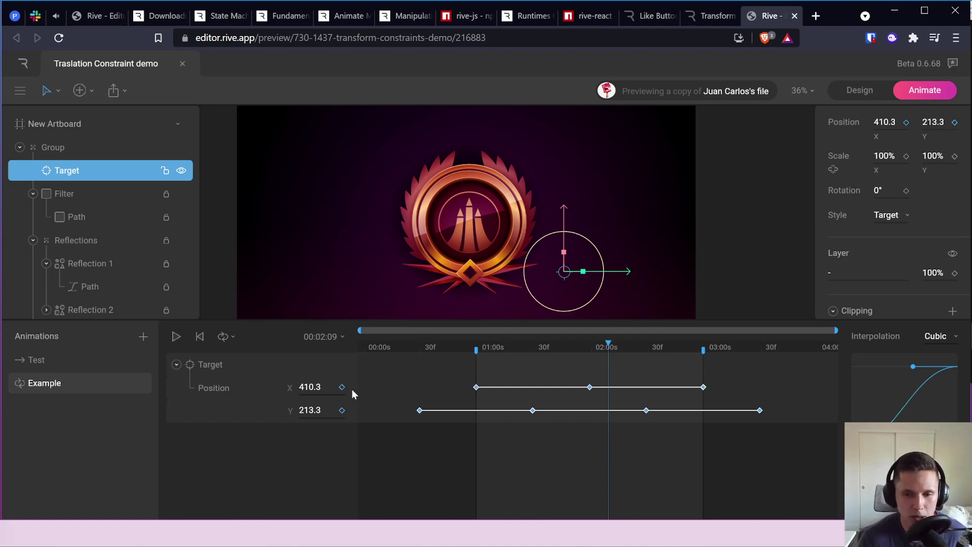
drag(609, 346, 421, 361)
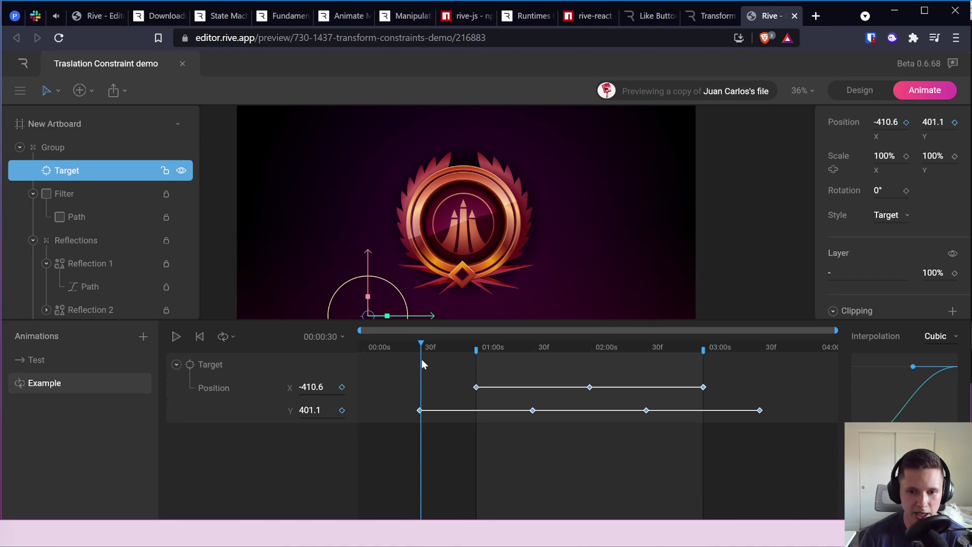
click(432, 411)
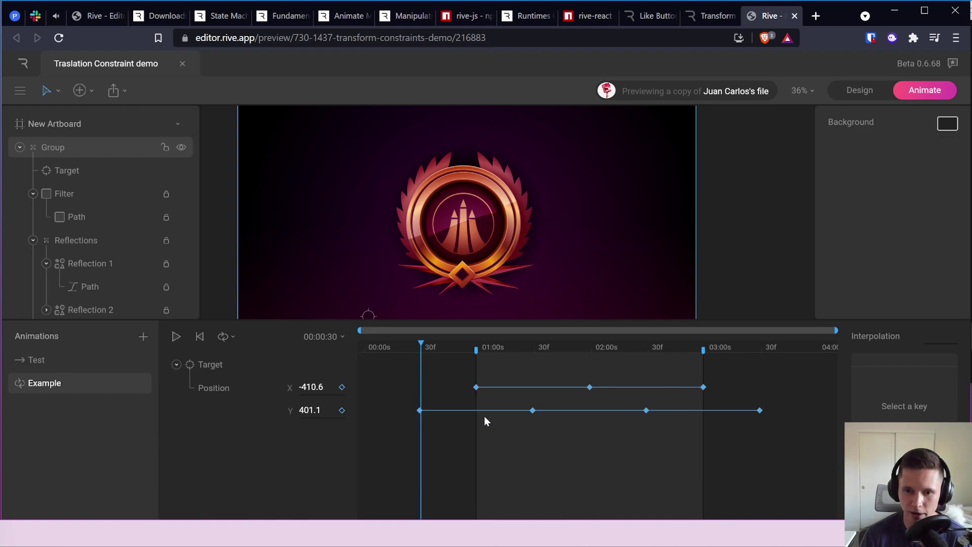
click(419, 411)
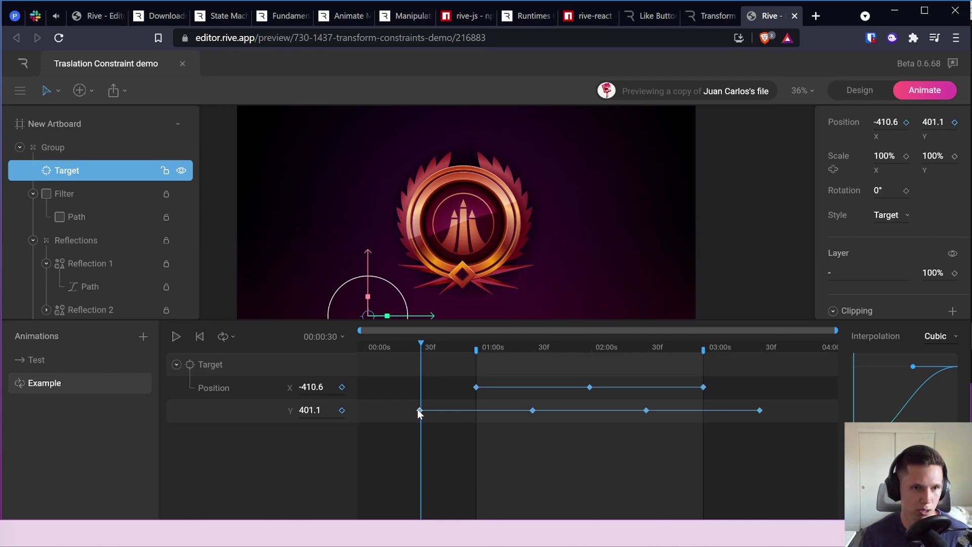
Step: Move the playhead to 00:00:45 and check which types of animation can be added to the file
click(449, 347)
click(143, 338)
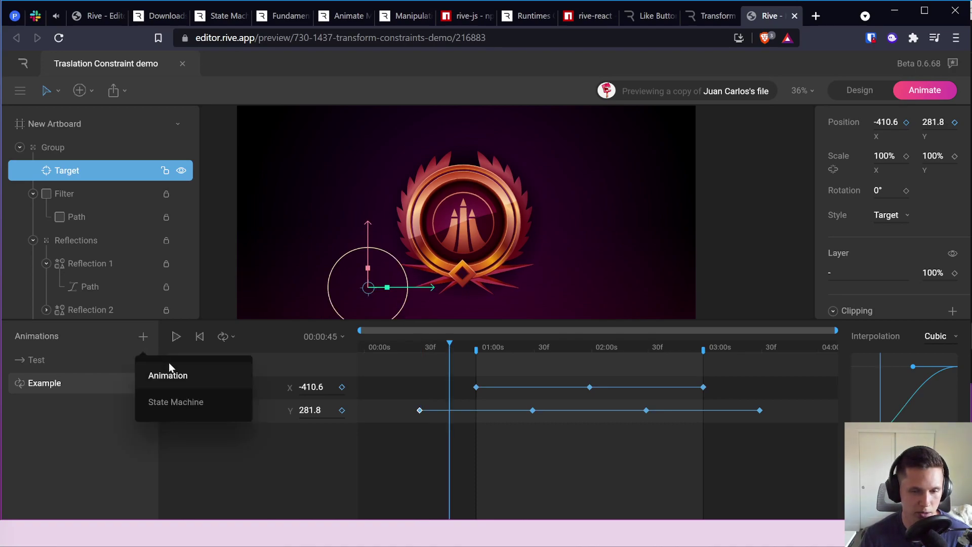
click(272, 335)
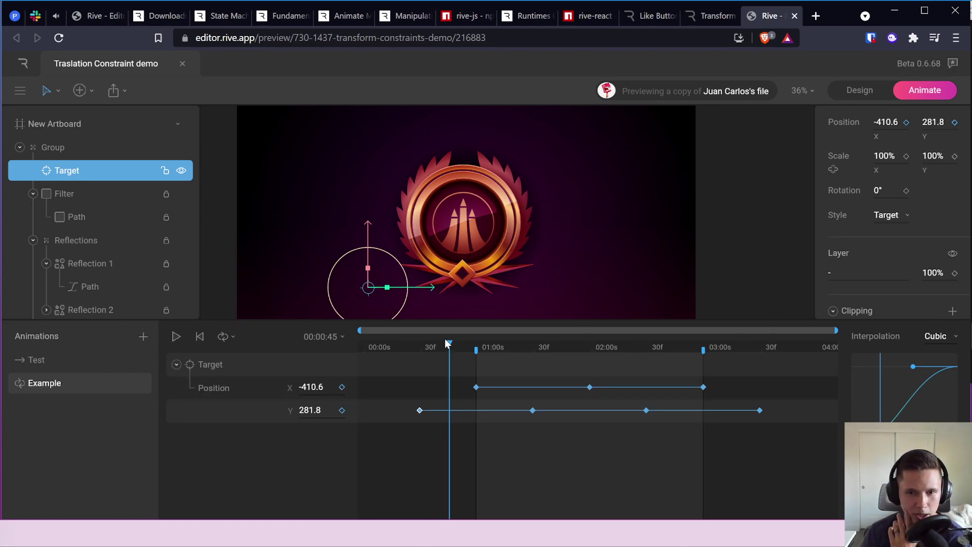
Step: At 00:00:29, key the Target's position to X -158 and Y 193
mouse_move(428, 349)
mouse_down()
mouse_move(411, 347)
mouse_move(420, 349)
mouse_up()
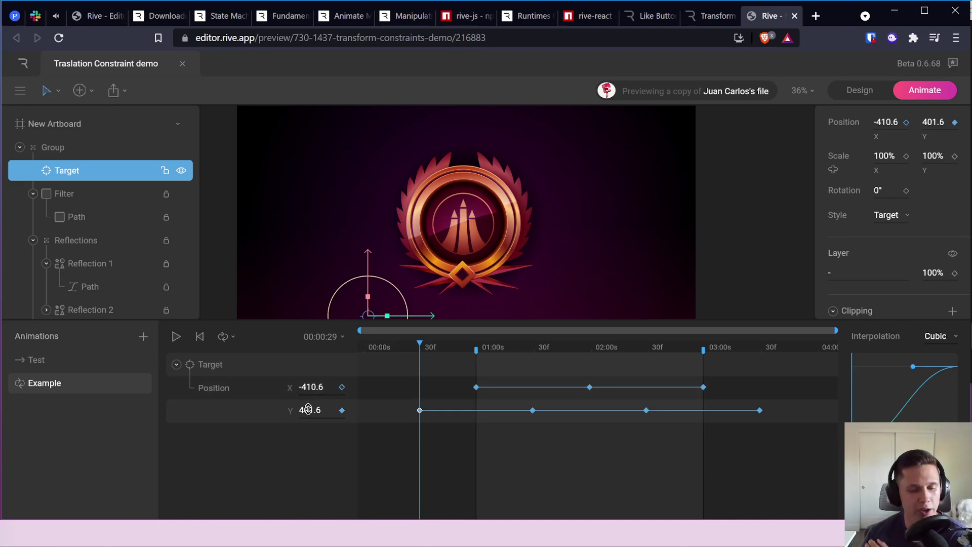
drag(321, 406, 321, 511)
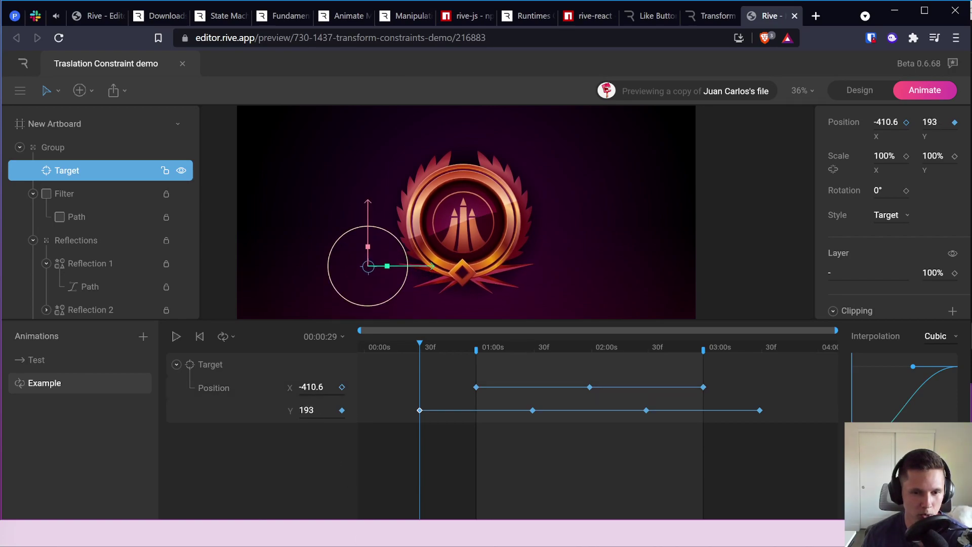
drag(318, 390, 318, 263)
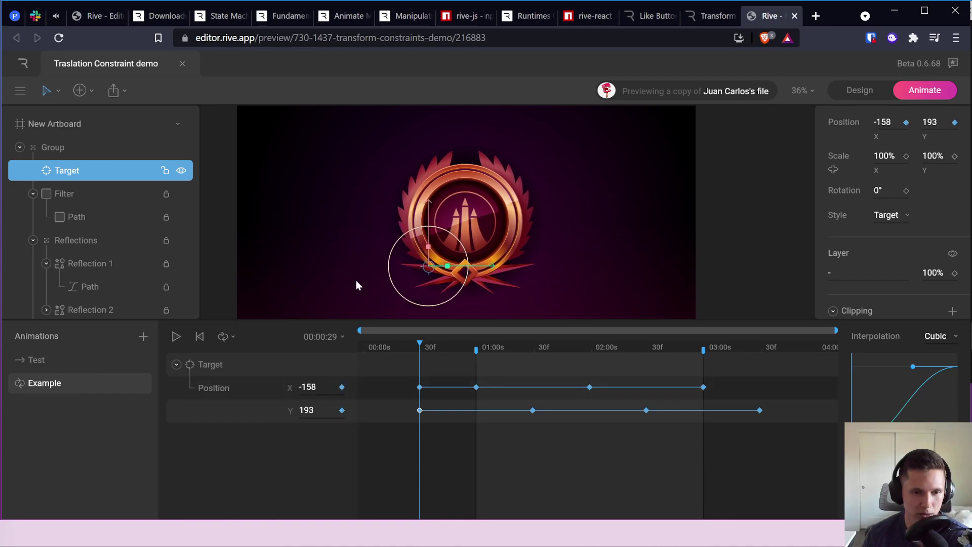
Step: Play the Example animation to check the edited Target motion, pause it and return the playhead to 00:00:29
click(176, 337)
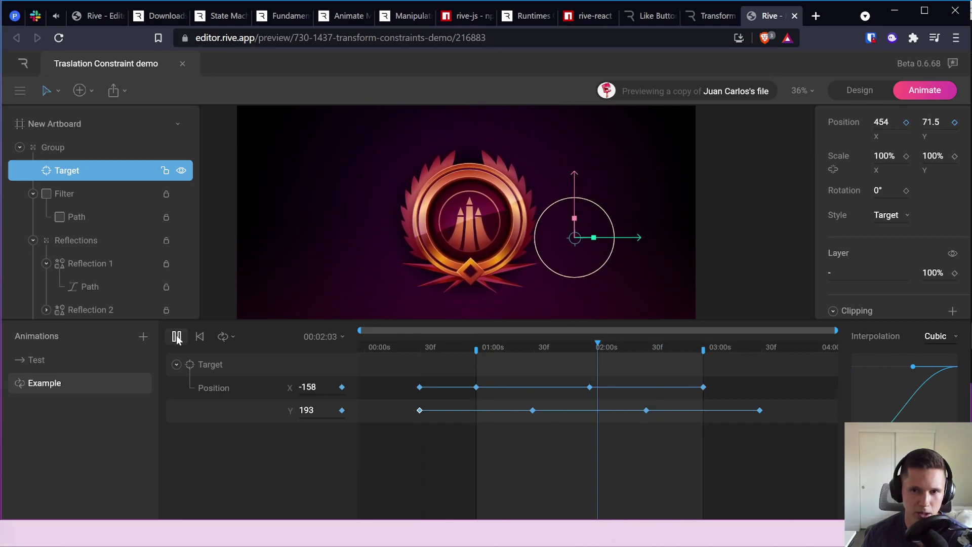
click(177, 337)
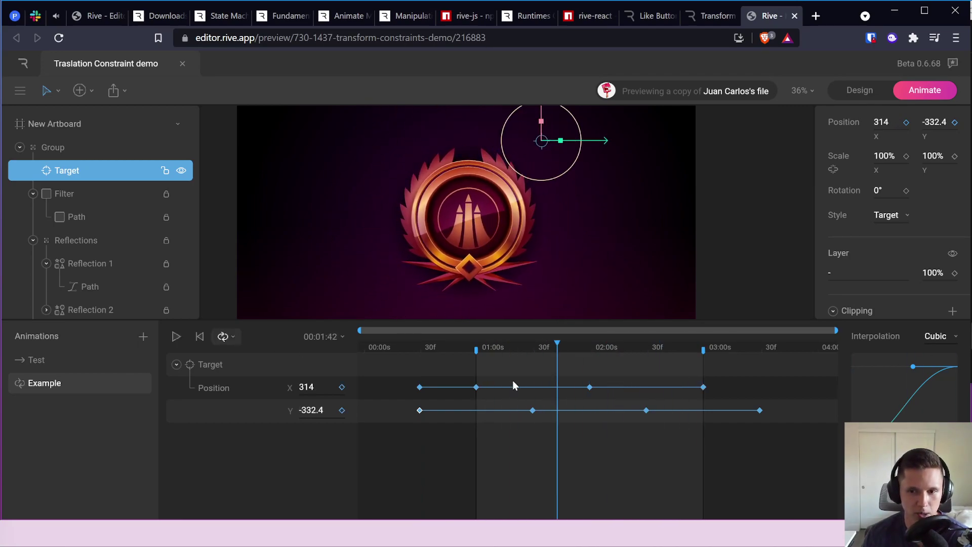
drag(554, 337, 419, 351)
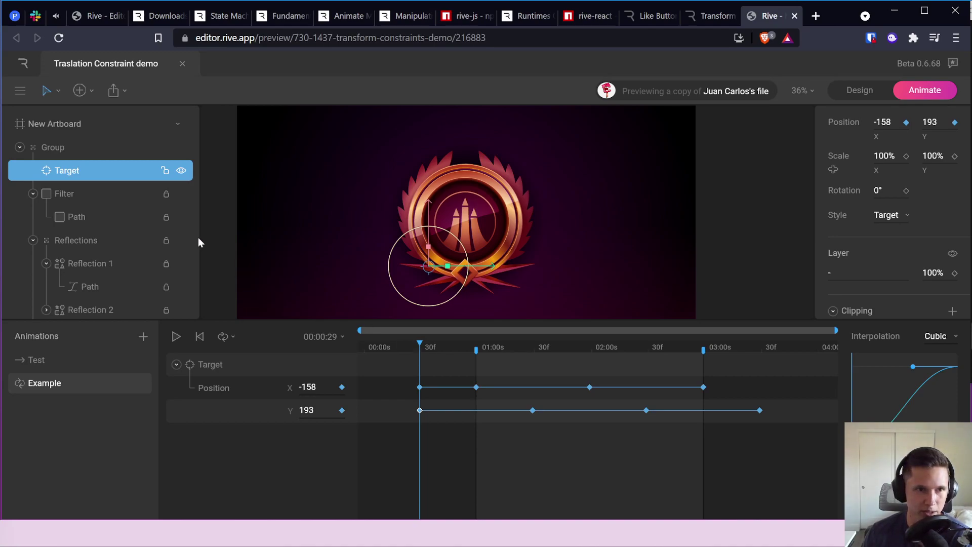
Step: Select the Target and review its transform, clipping, constraint and draw order properties along with the layer hierarchy
click(135, 172)
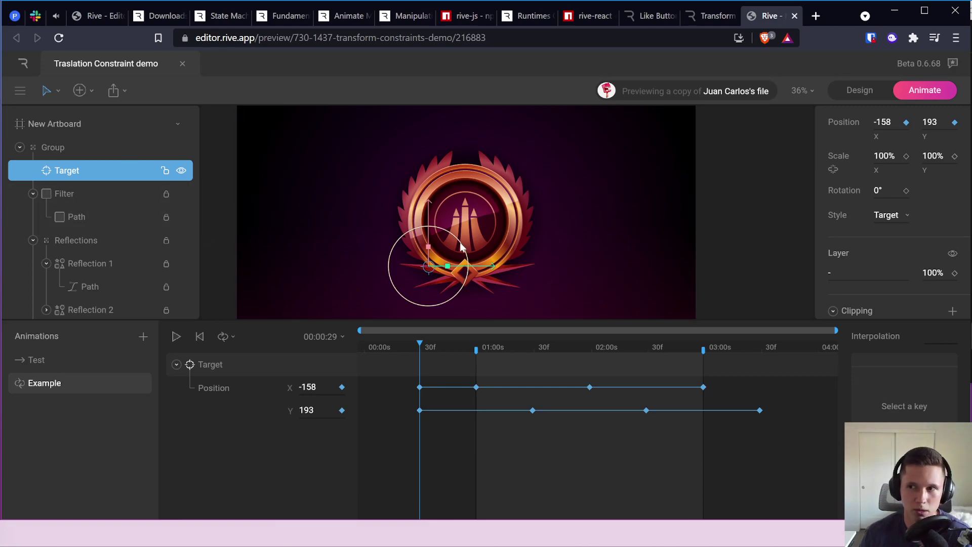
scroll(405, 257, down, 5)
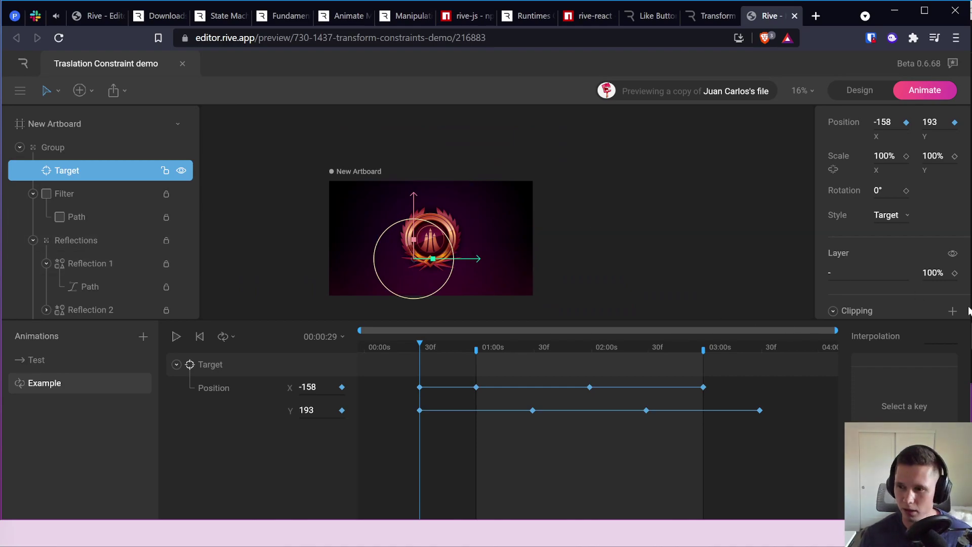
scroll(891, 298, down, 2)
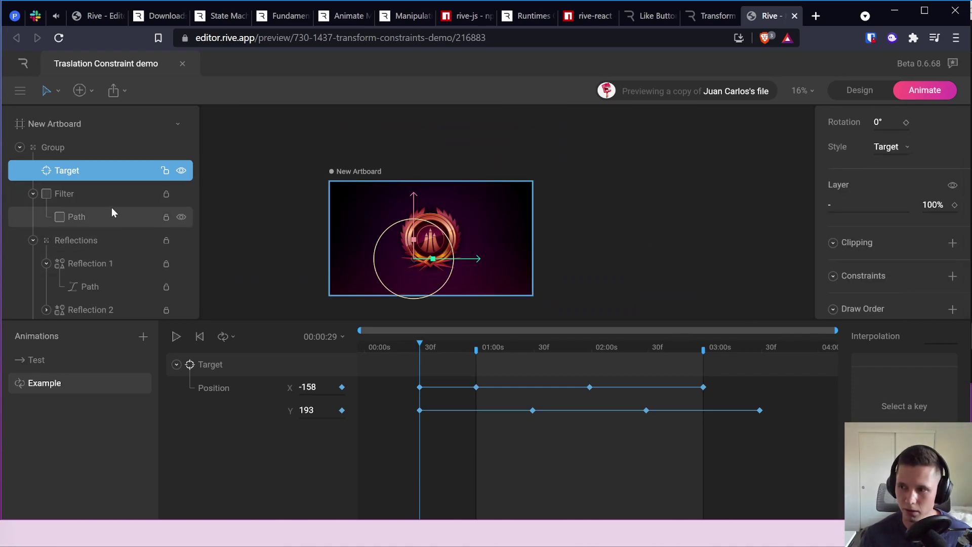
scroll(113, 174, down, 1)
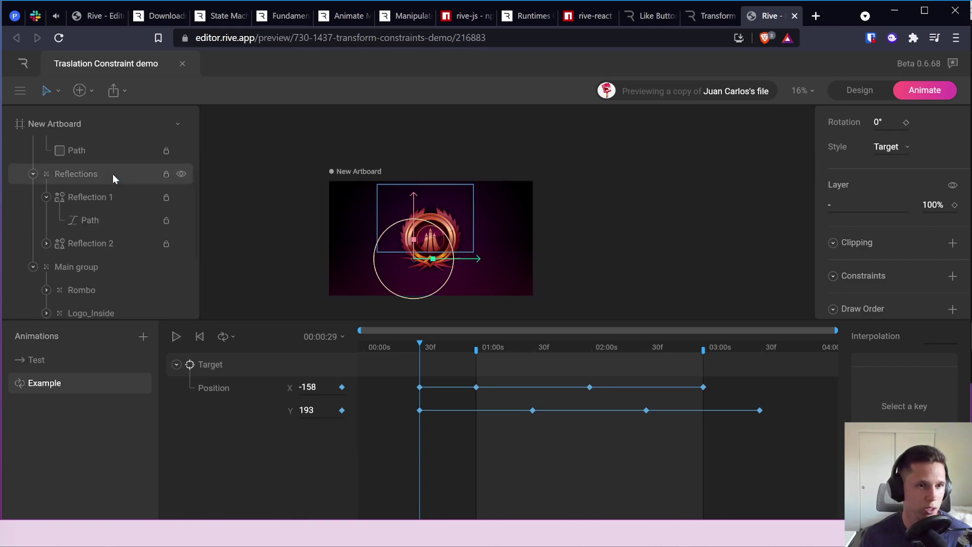
Step: Examine the object types that can be created and the file's list of artboards
click(88, 91)
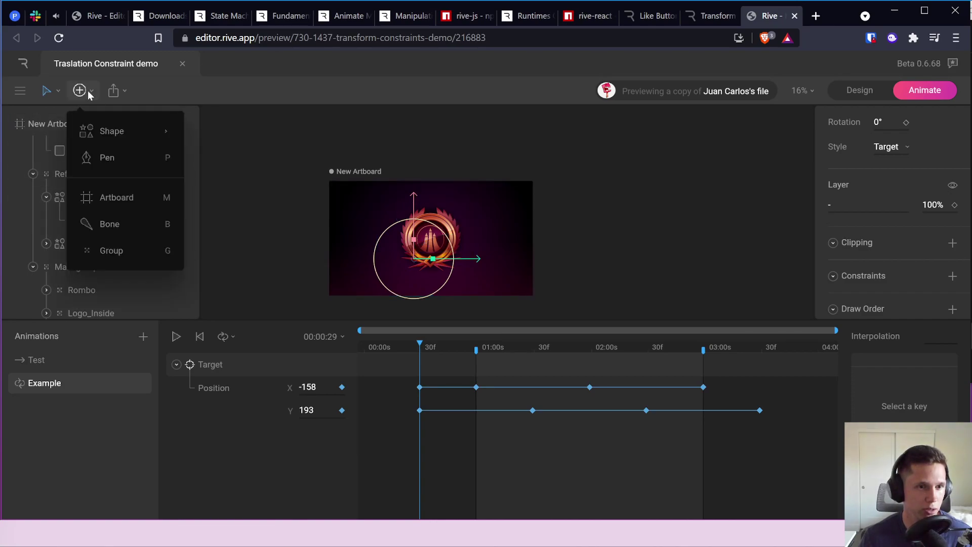
click(342, 125)
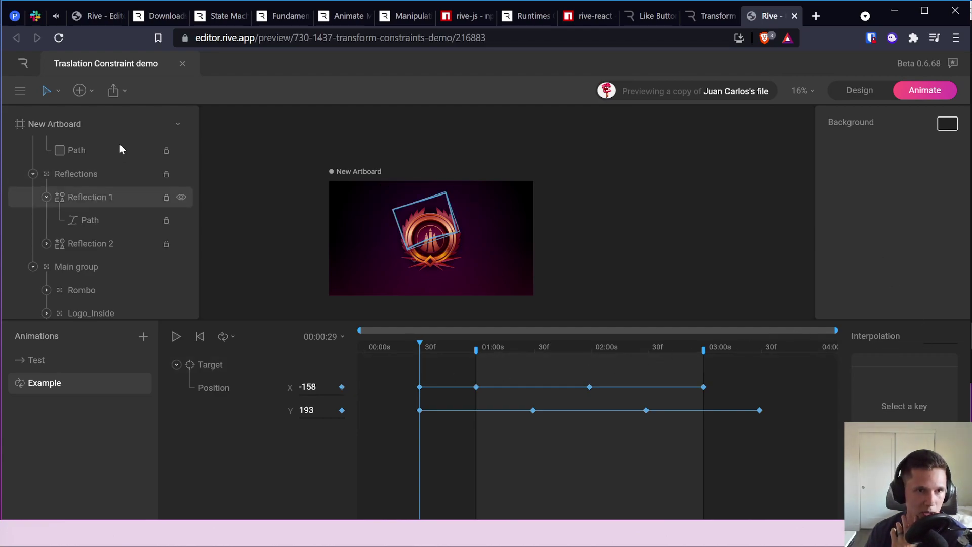
click(172, 123)
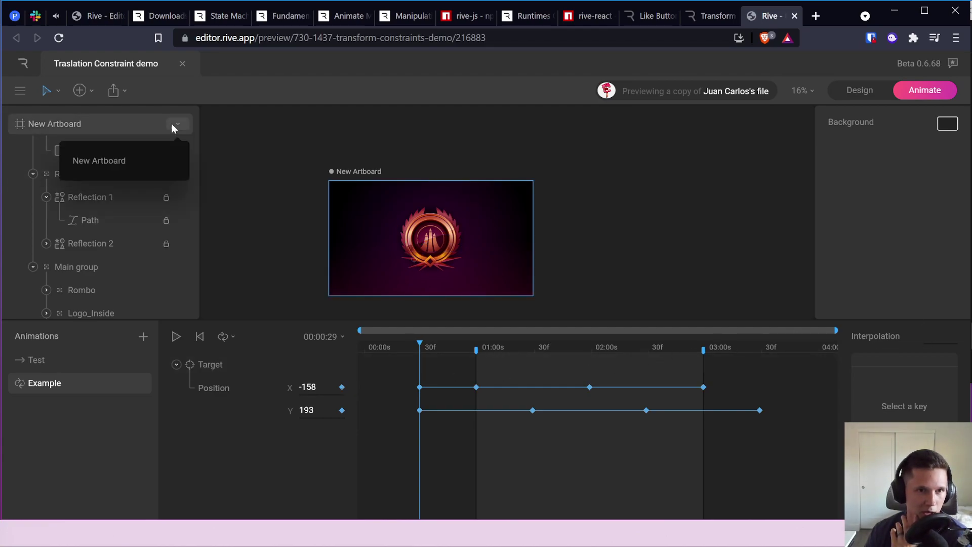
click(247, 136)
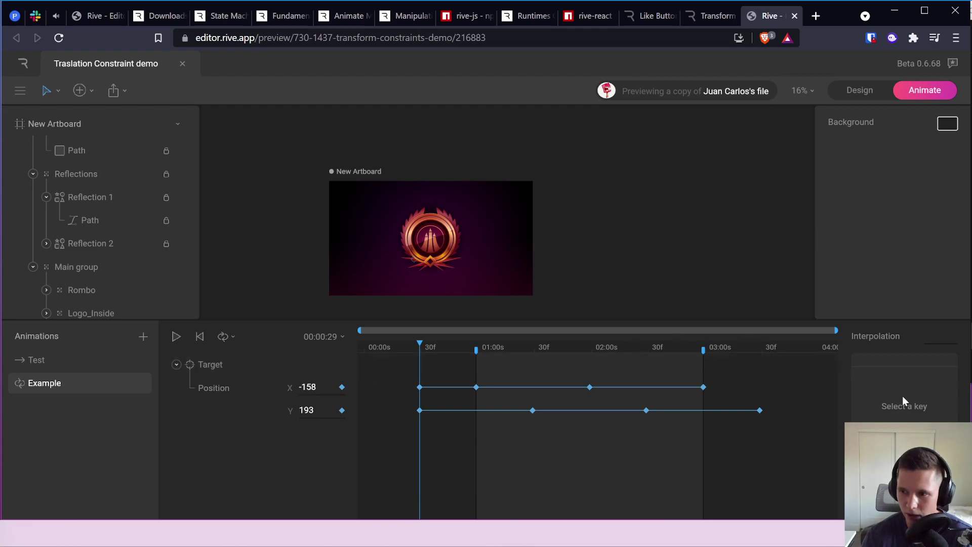
Step: Compare the interpolation curves of the Target's X and Y position keyframes at 00:00:29 and 00:00:59
click(420, 387)
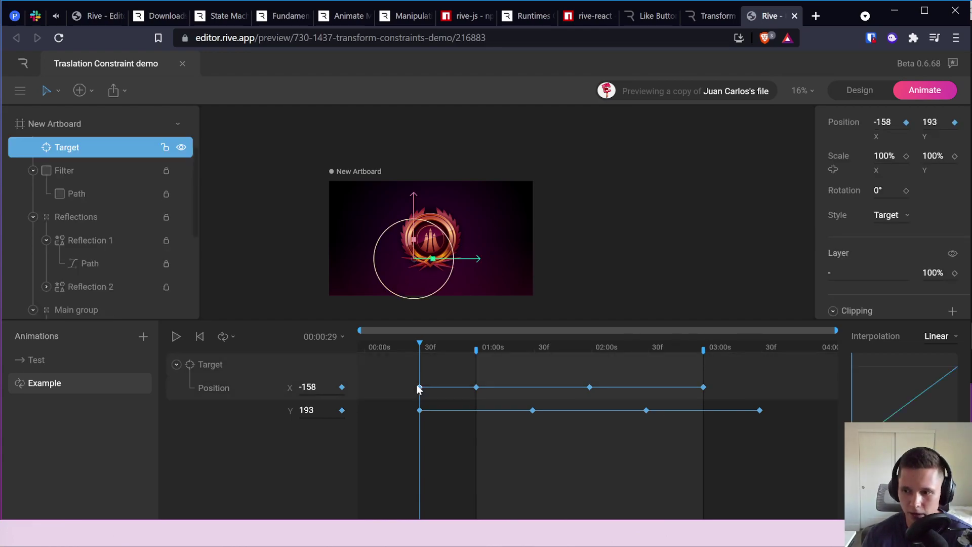
click(422, 409)
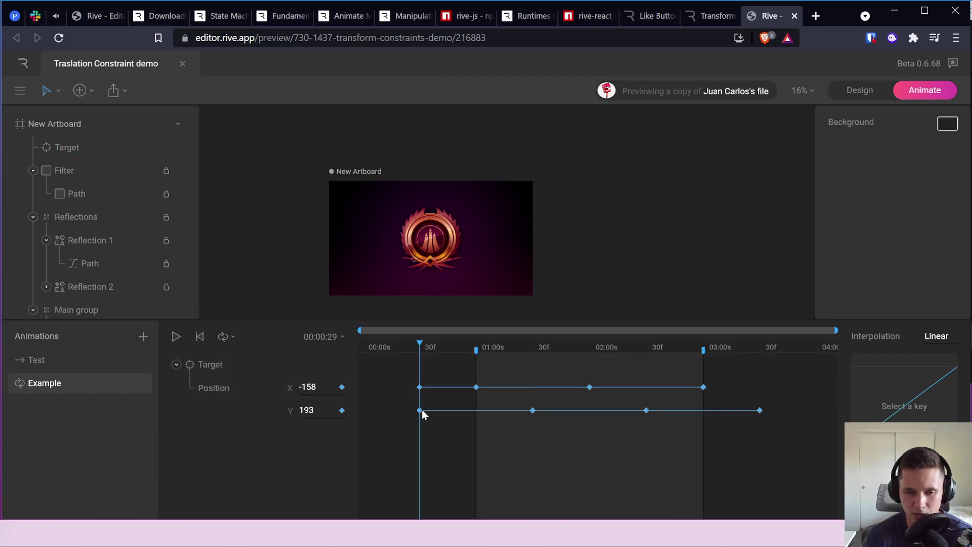
click(476, 388)
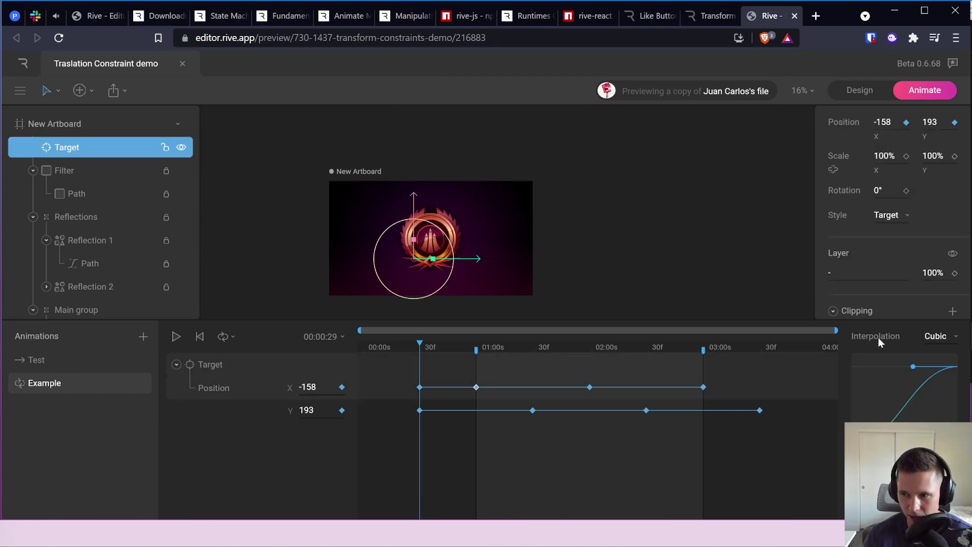
click(935, 336)
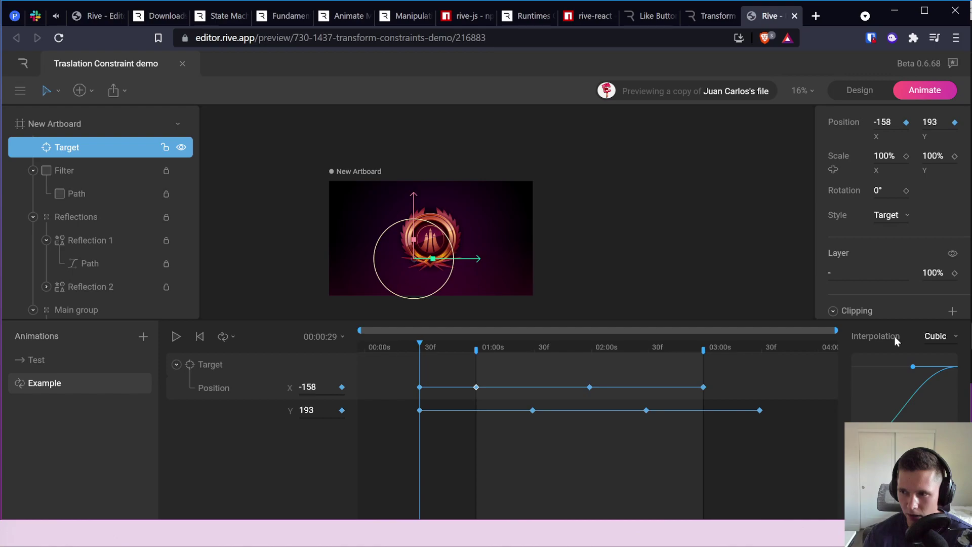
Step: Select the emblem's Main group and scrub the Example animation to 00:00:52
click(433, 238)
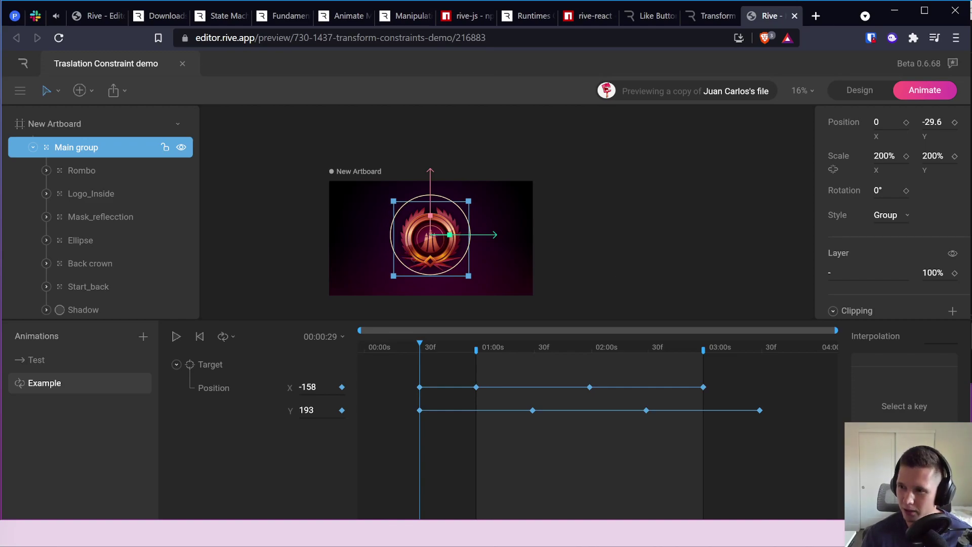
scroll(398, 266, up, 5)
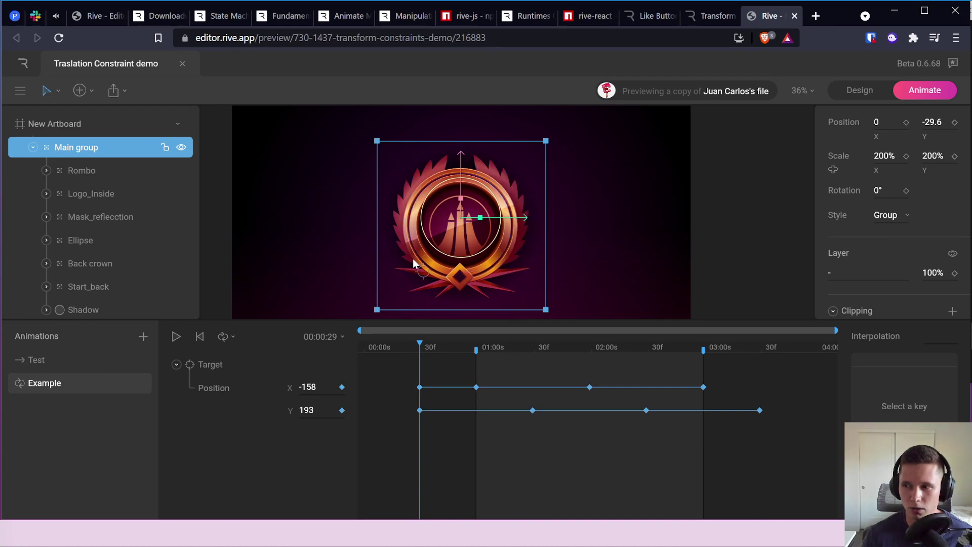
drag(420, 348, 462, 347)
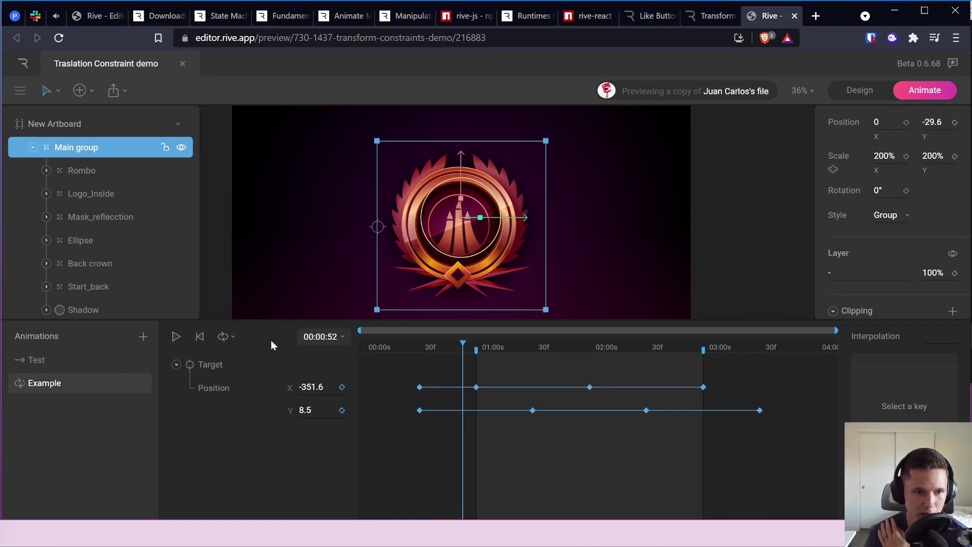
Step: Review the animation's duration, speed and snap settings, and the Main group's transform, layer and constraint properties
click(333, 338)
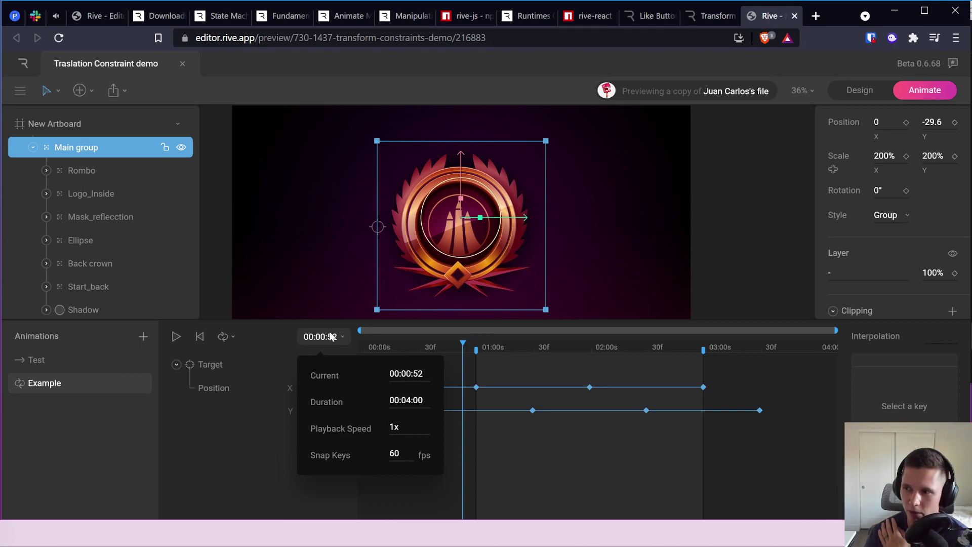
click(780, 373)
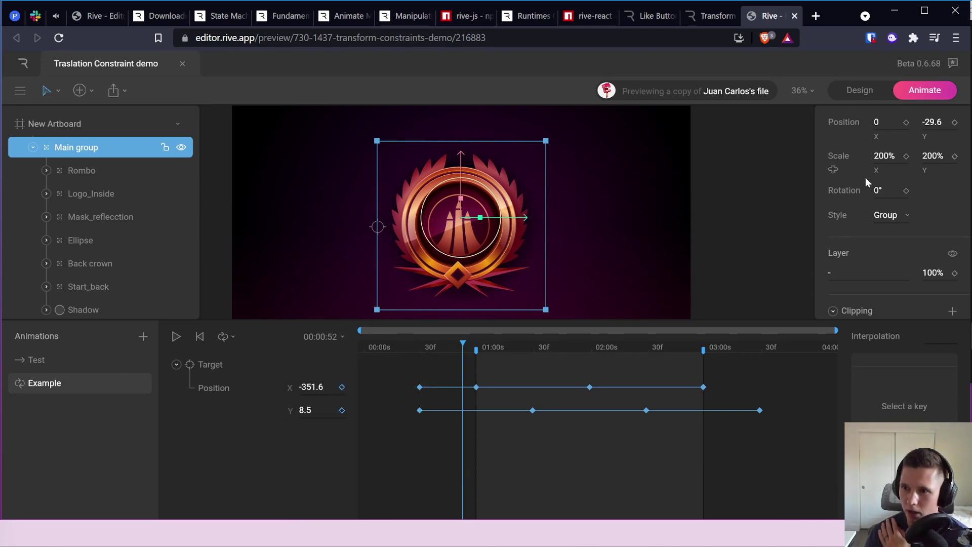
scroll(866, 181, down, 2)
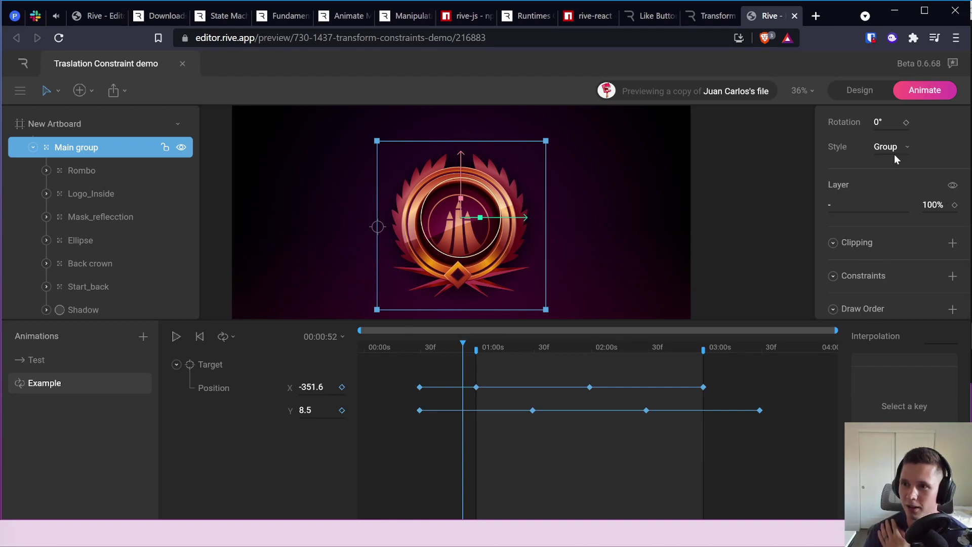
scroll(897, 160, up, 2)
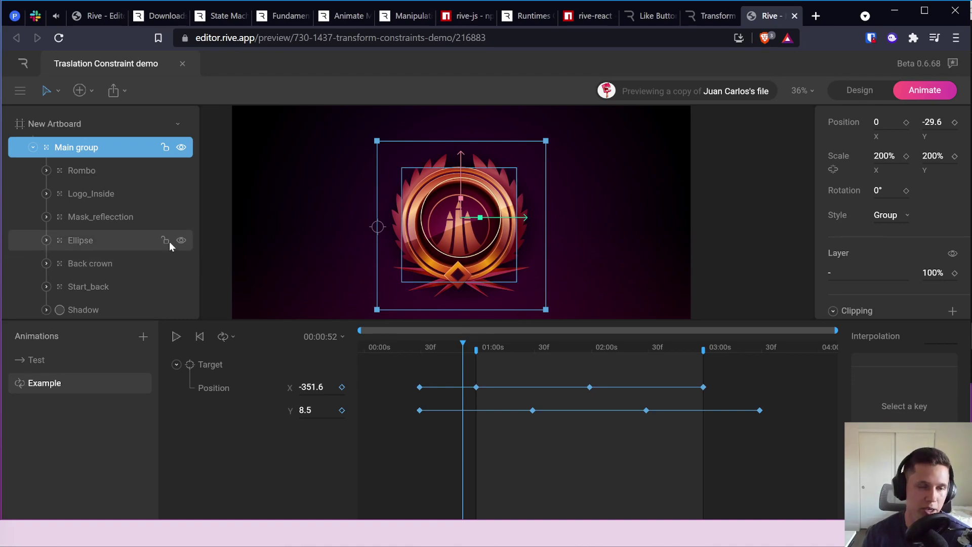
Step: Move the Start_back group away from the emblem, stretch its Y scale to about 61%, and place it back at about X -7, Y -11.9
click(85, 172)
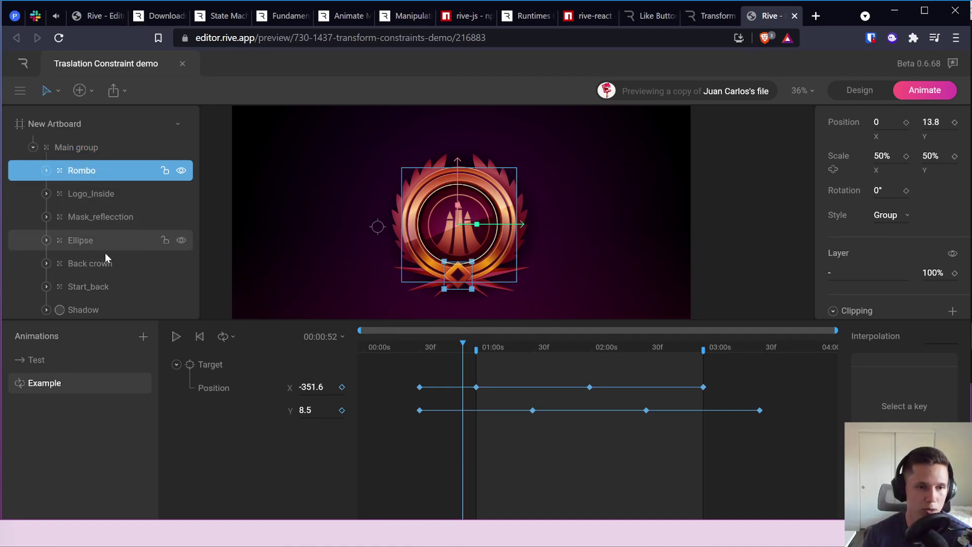
click(98, 284)
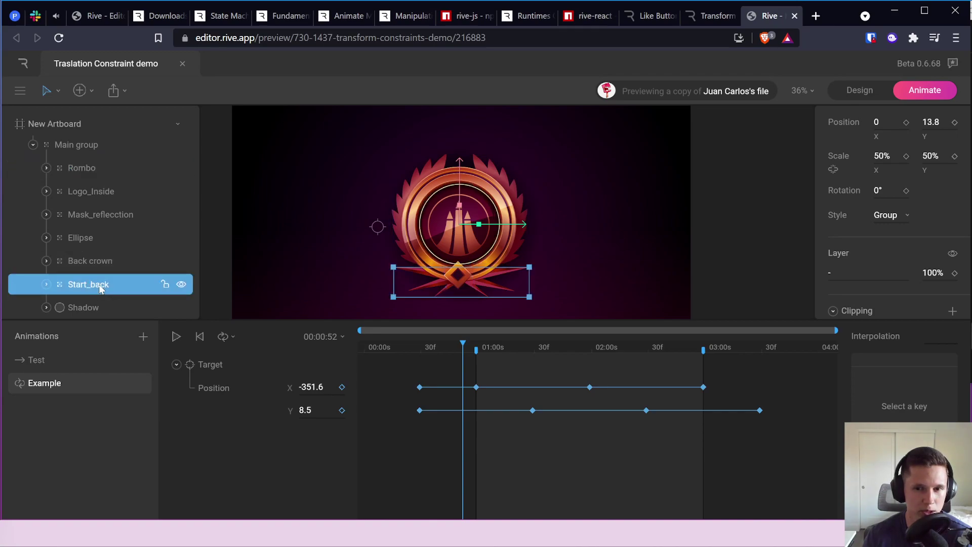
drag(445, 282, 366, 295)
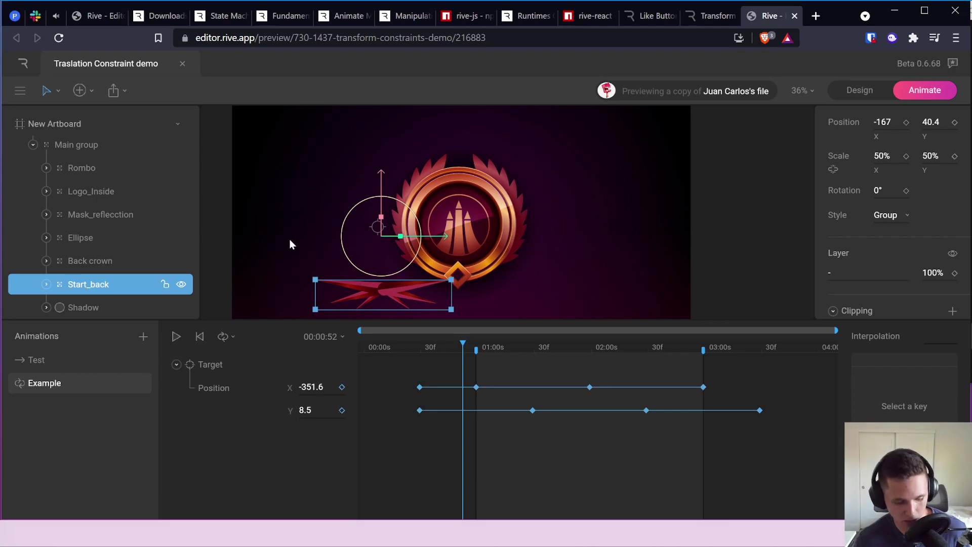
drag(380, 280, 383, 274)
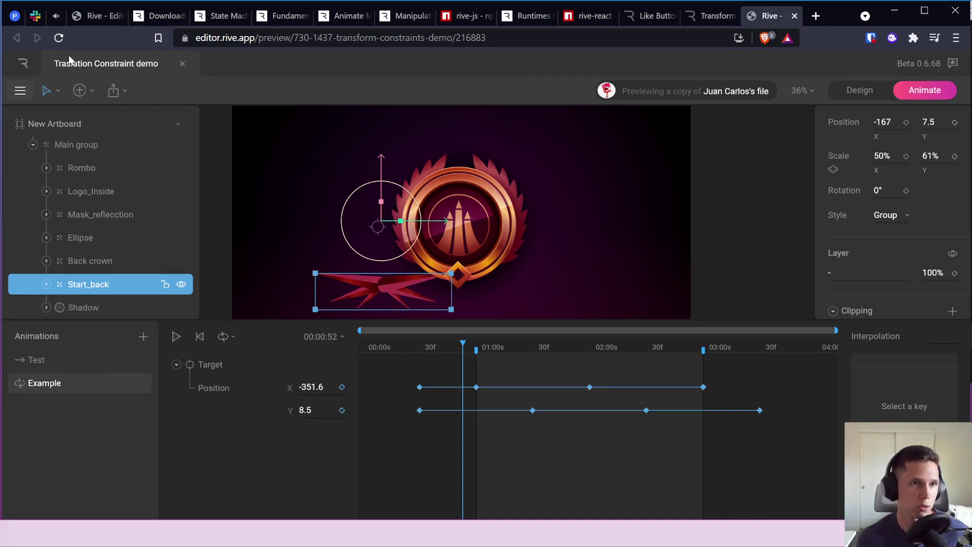
drag(378, 284, 461, 282)
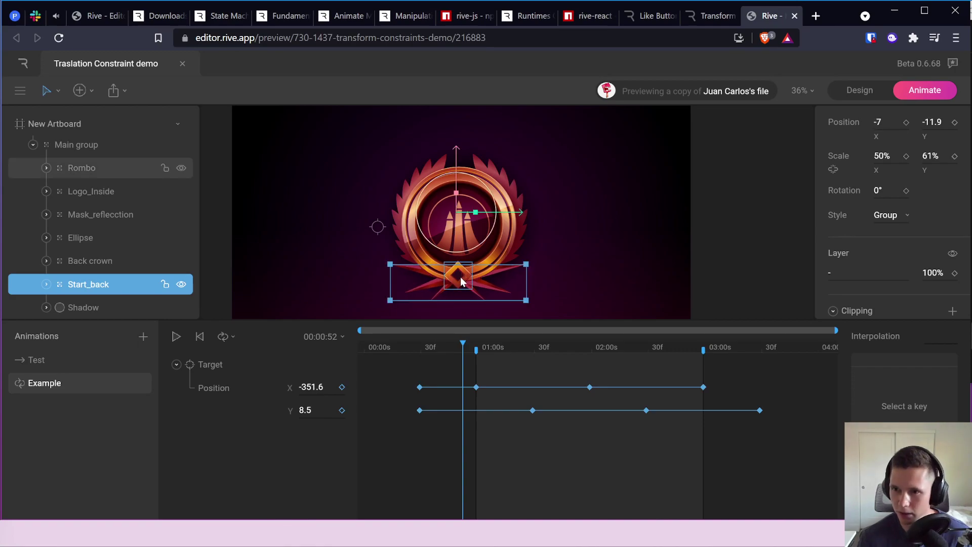
Step: At 00:00:43, widen Start_back's X scale to about 141% and try to add a draw order rule
drag(462, 344, 446, 344)
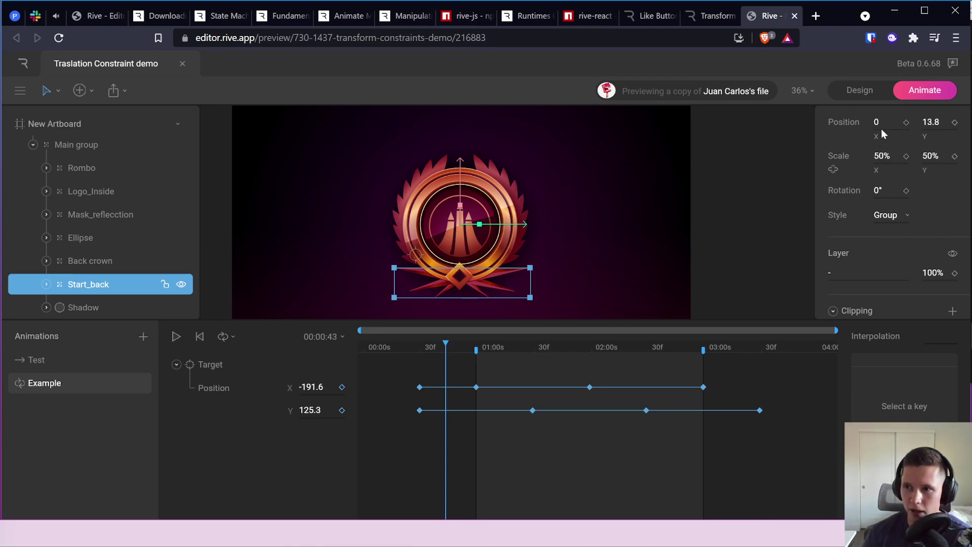
drag(890, 150, 893, 155)
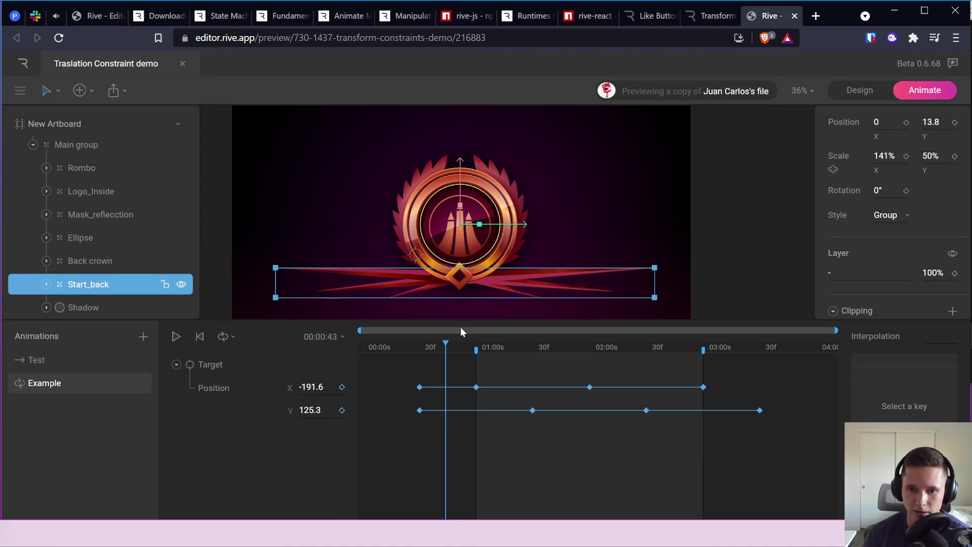
scroll(922, 211, down, 2)
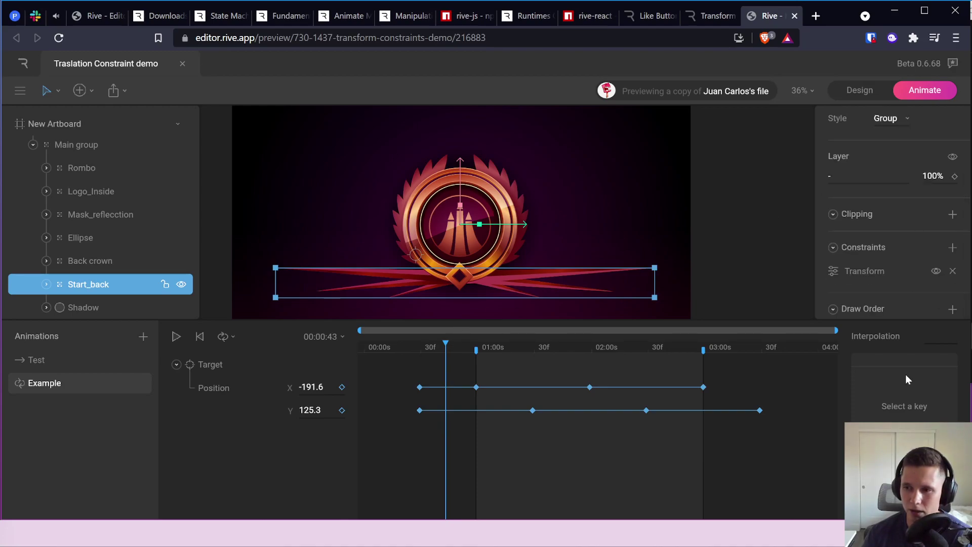
click(953, 310)
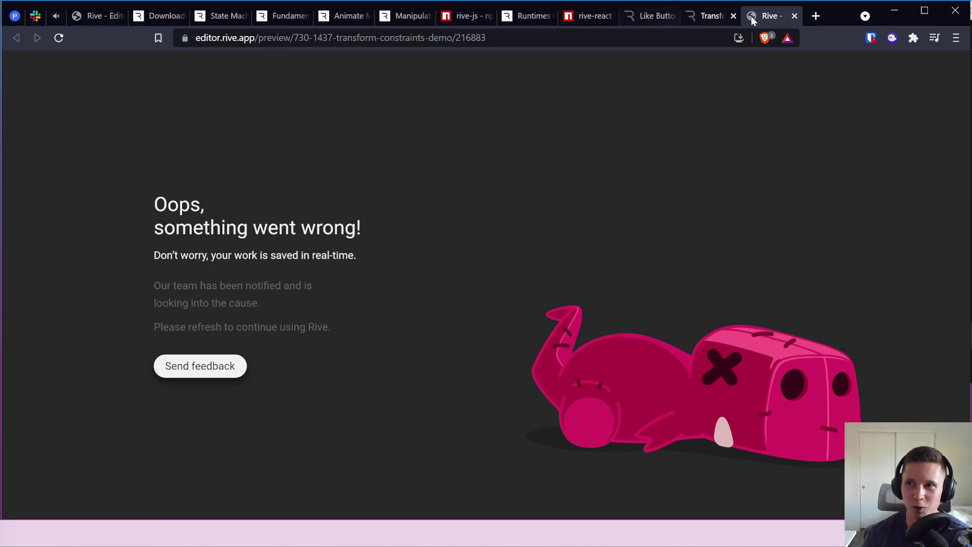
Step: Close the crashed editor and reopen the Transform Constraints Demo from its community page in Rive
click(794, 16)
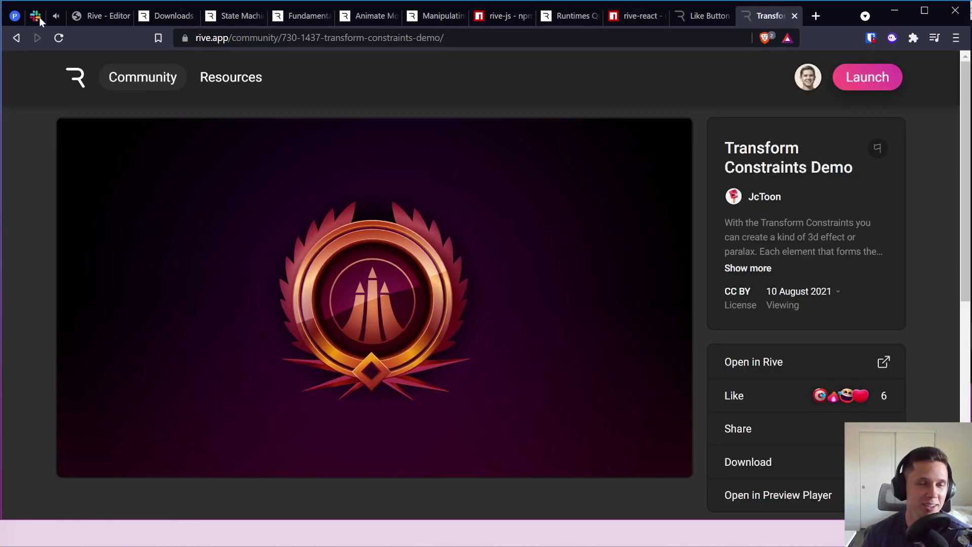
click(91, 19)
click(150, 20)
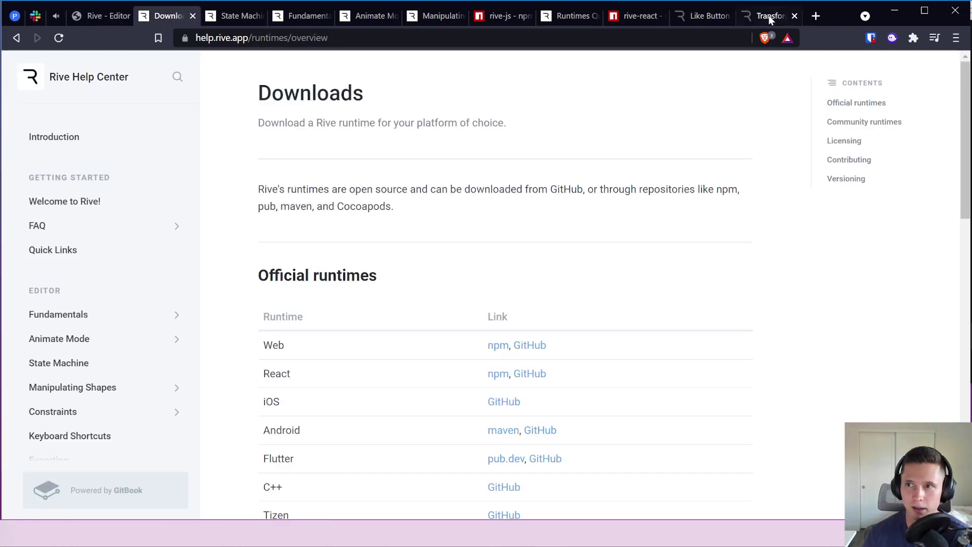
click(769, 18)
click(798, 360)
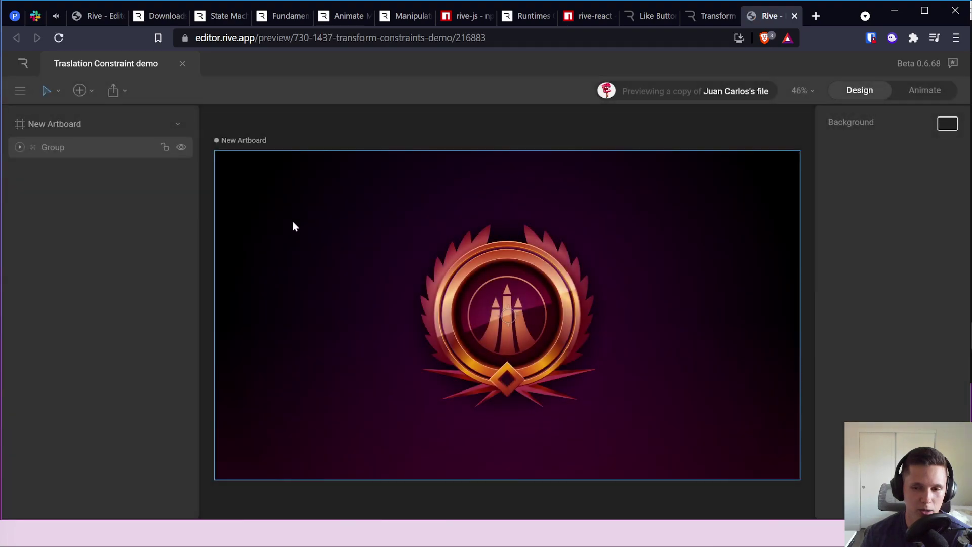
Step: Switch the file to Animate mode and open the Example animation
click(924, 90)
scroll(463, 242, down, 2)
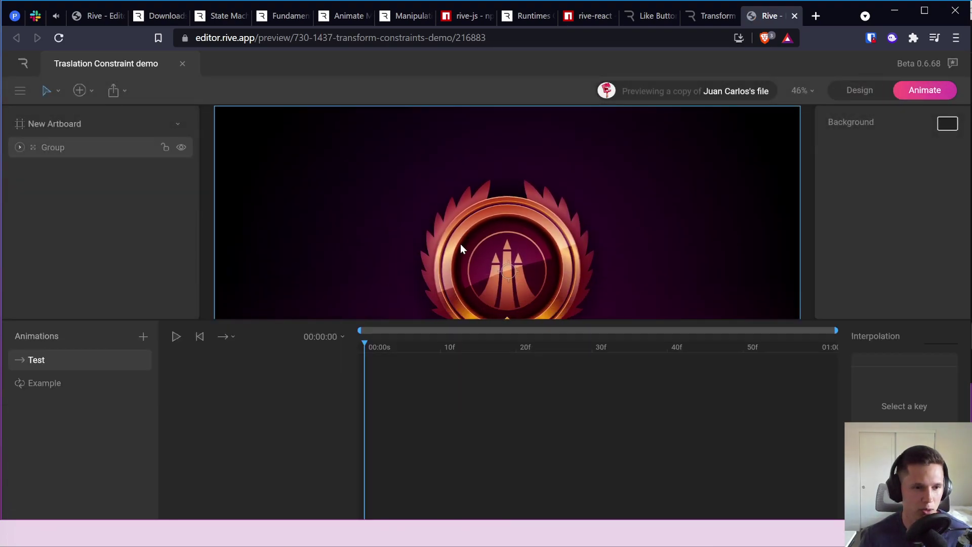
click(65, 385)
scroll(481, 241, down, 4)
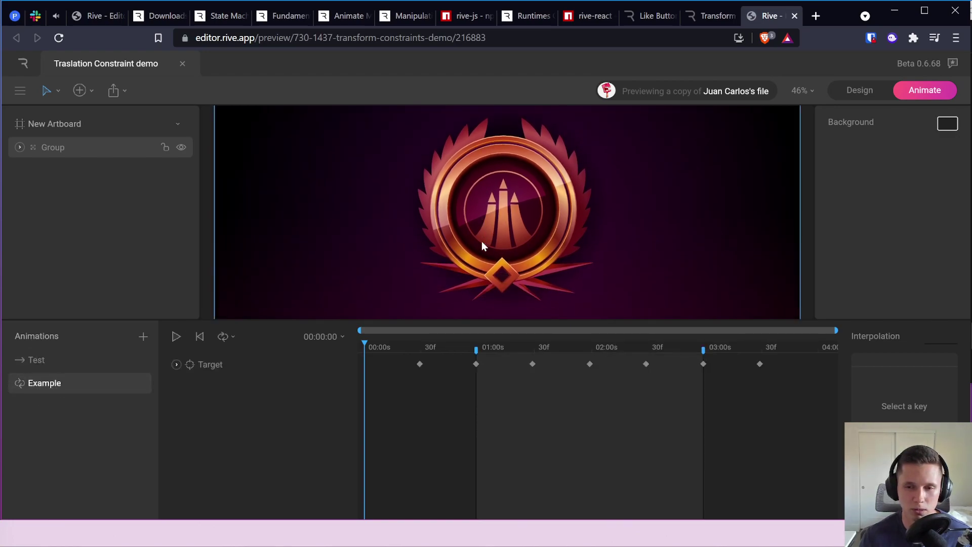
Step: Drill into the emblem's Main group and select its Start_back group
click(473, 253)
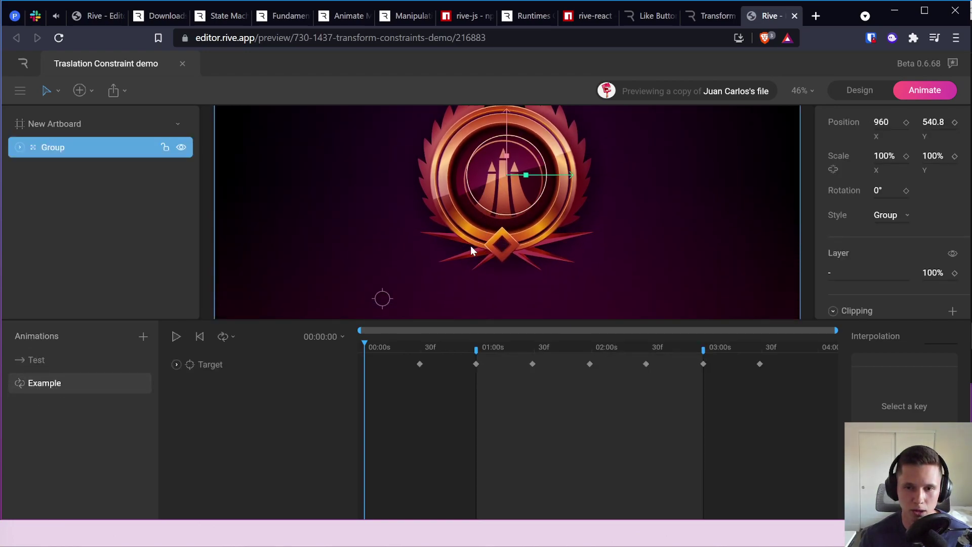
double_click(470, 245)
click(33, 240)
scroll(75, 262, down, 2)
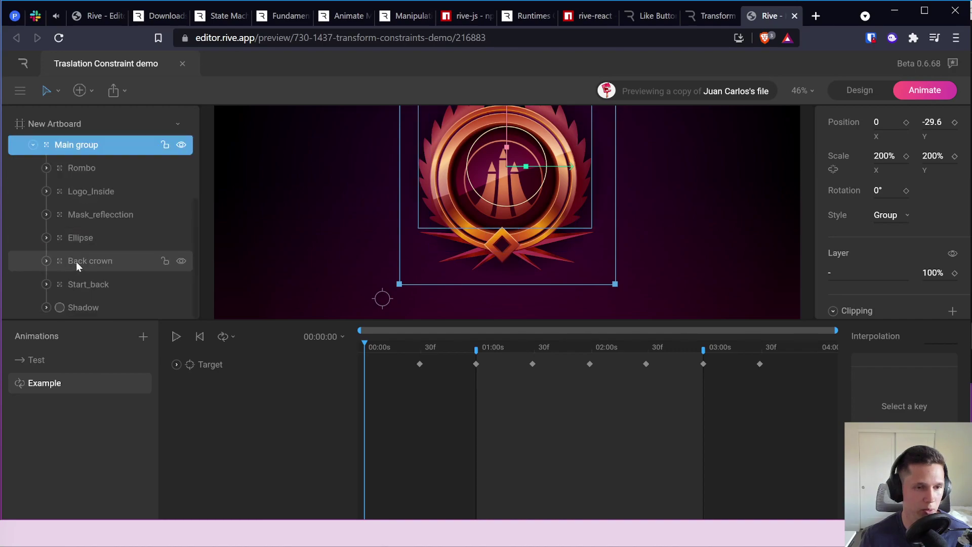
click(104, 284)
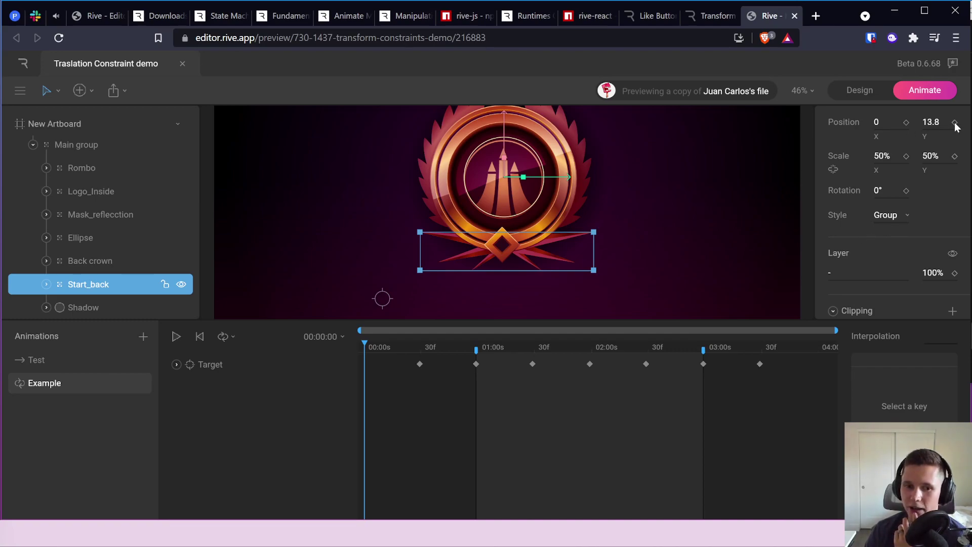
Step: At 00:00:53, key Start_back's Y position and move the group to about X 2.5, Y 21.5
click(195, 366)
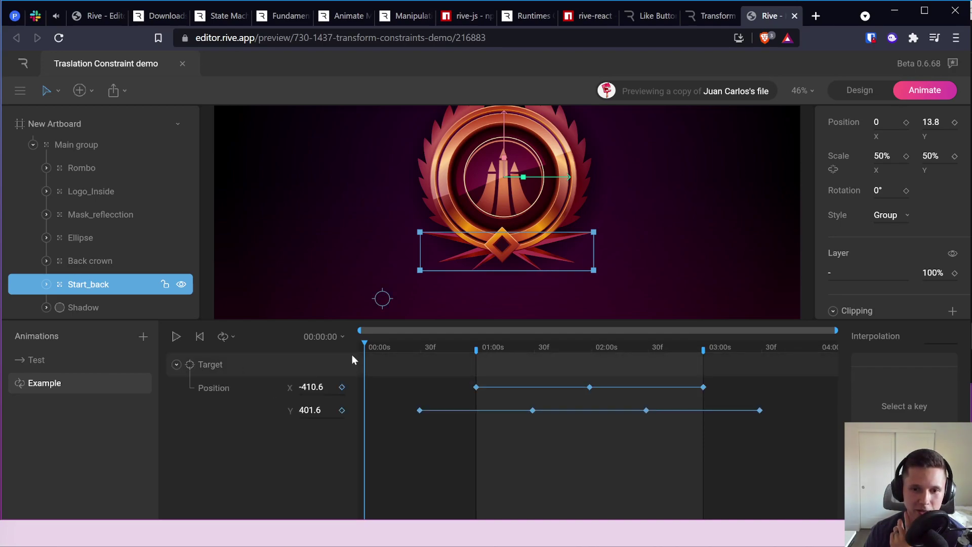
drag(365, 346, 464, 346)
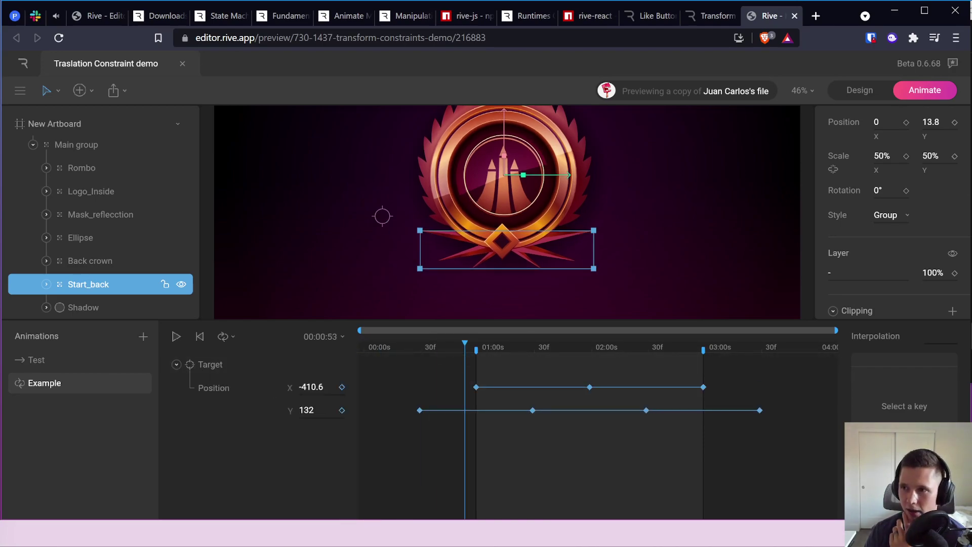
click(955, 122)
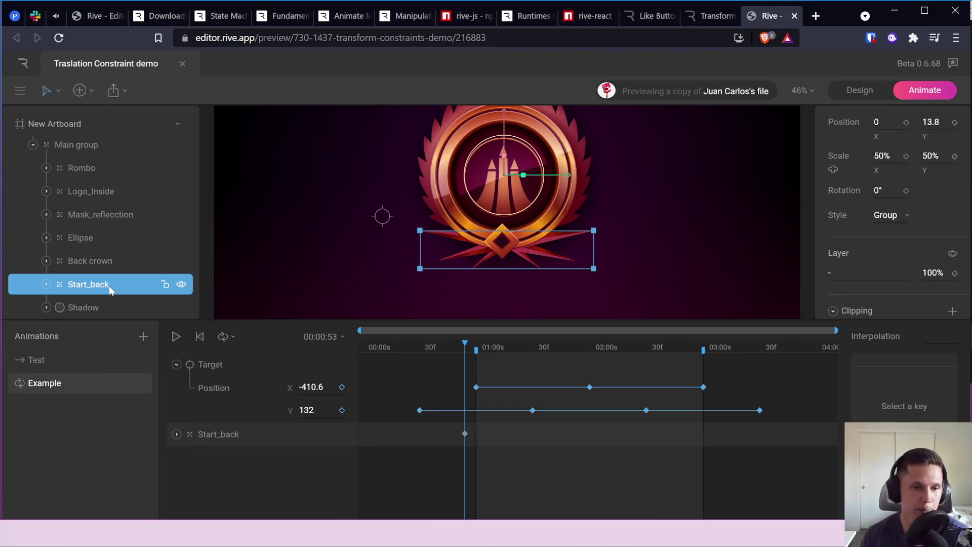
mouse_move(490, 263)
mouse_down()
mouse_move(514, 273)
mouse_move(381, 286)
mouse_move(494, 258)
mouse_move(484, 259)
mouse_up()
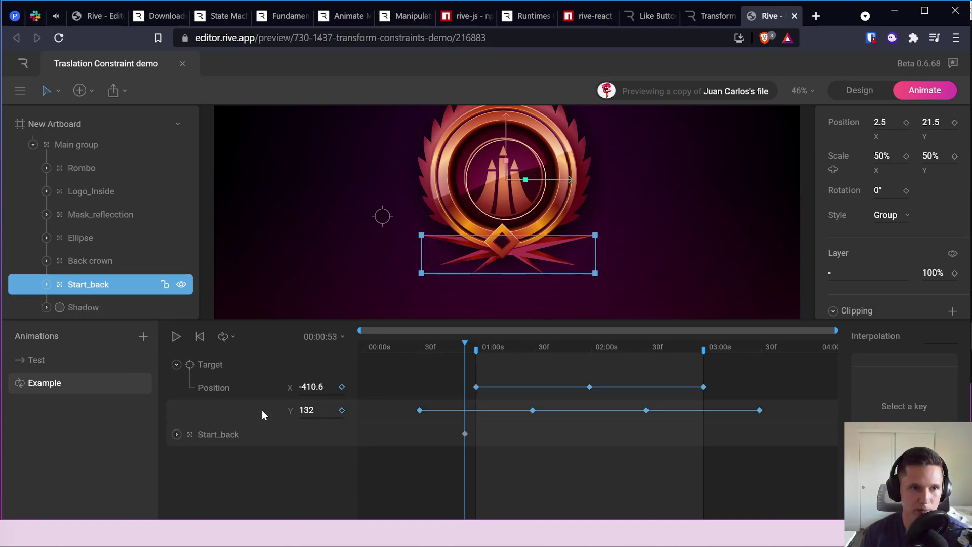
Step: Check the Target layer, then reselect Start_back and move it to about X -161, Y 71.7
scroll(58, 200, up, 2)
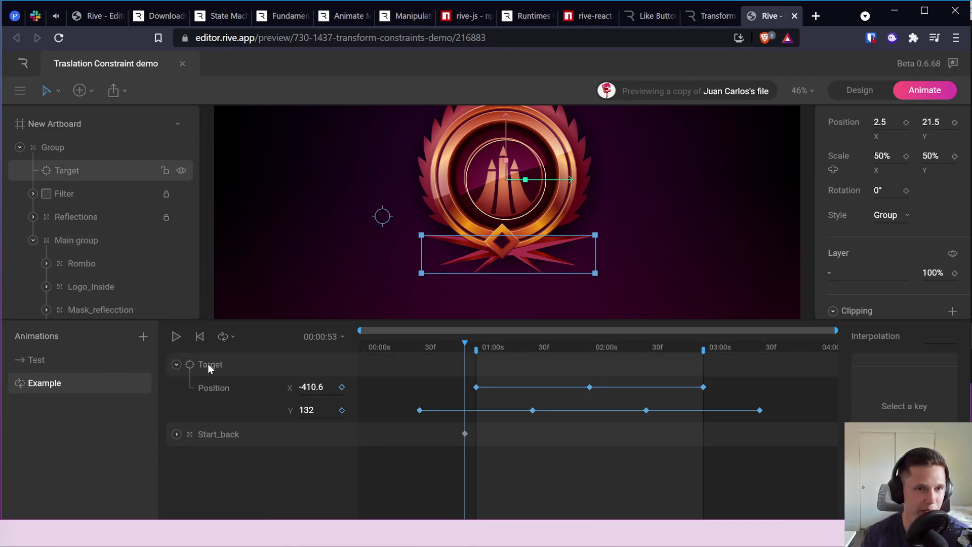
click(76, 172)
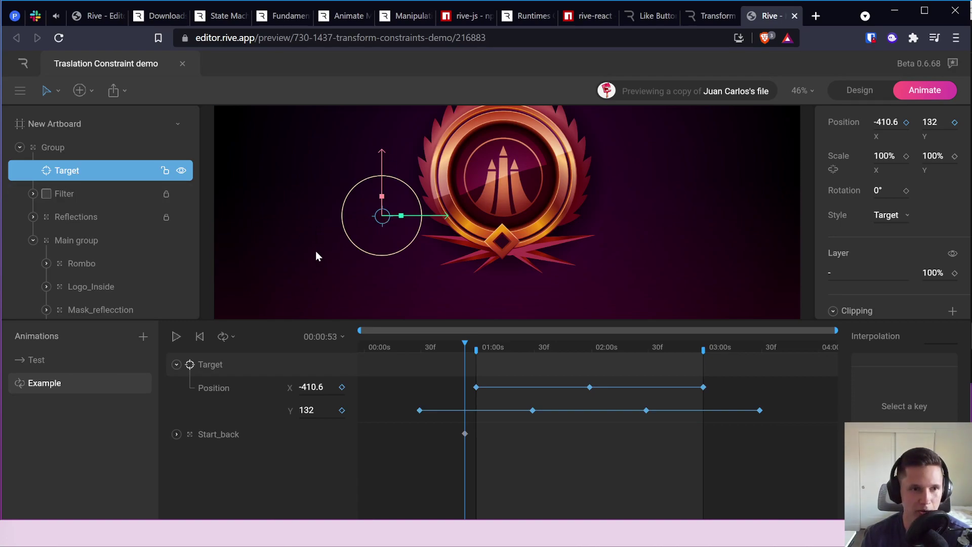
scroll(162, 284, down, 2)
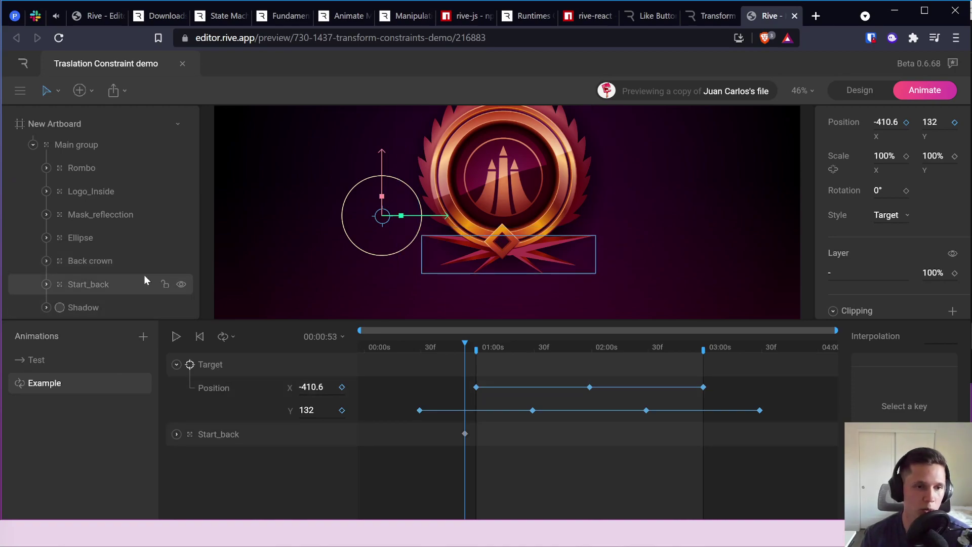
click(91, 286)
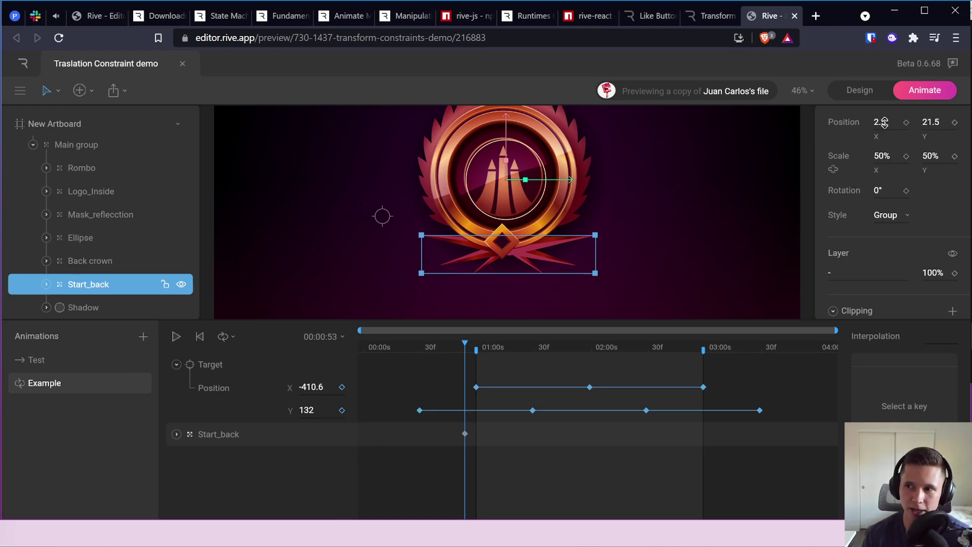
drag(529, 260, 426, 288)
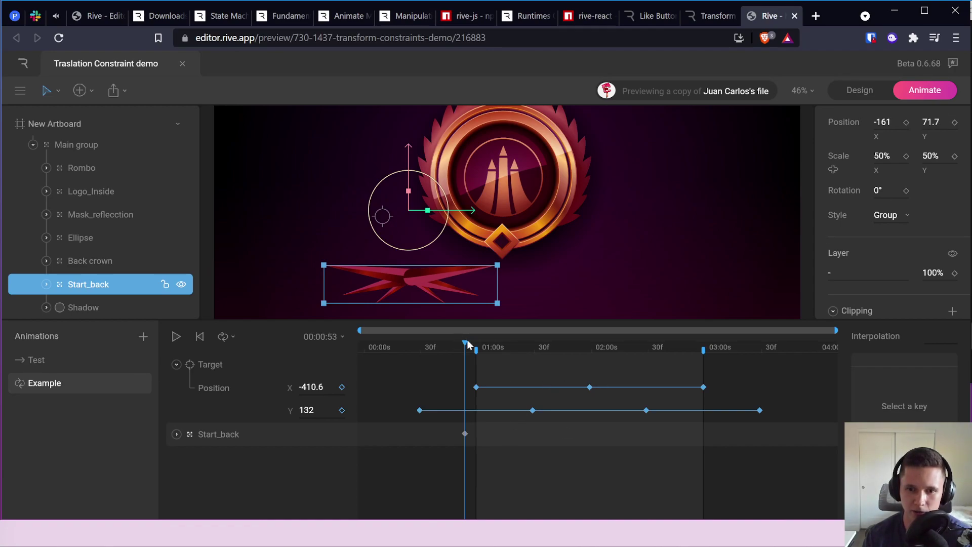
Step: Add keys for Start_back at 00:01:13 and 00:01:19 in the Example animation
click(503, 346)
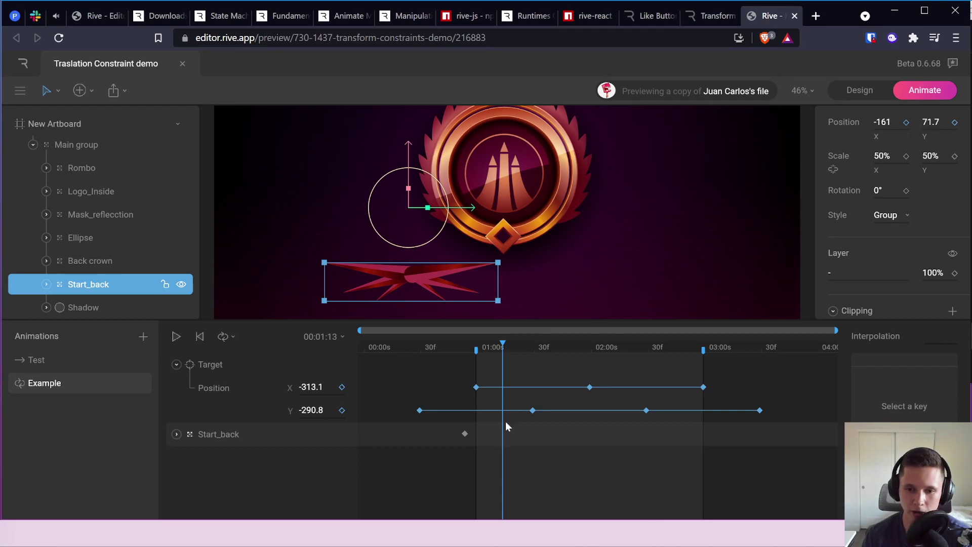
click(495, 347)
click(465, 434)
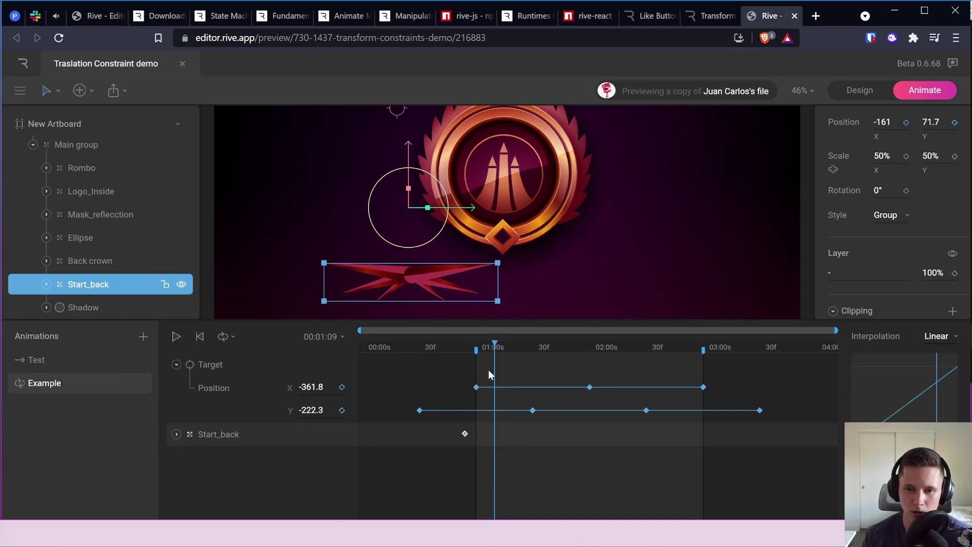
drag(496, 345, 514, 345)
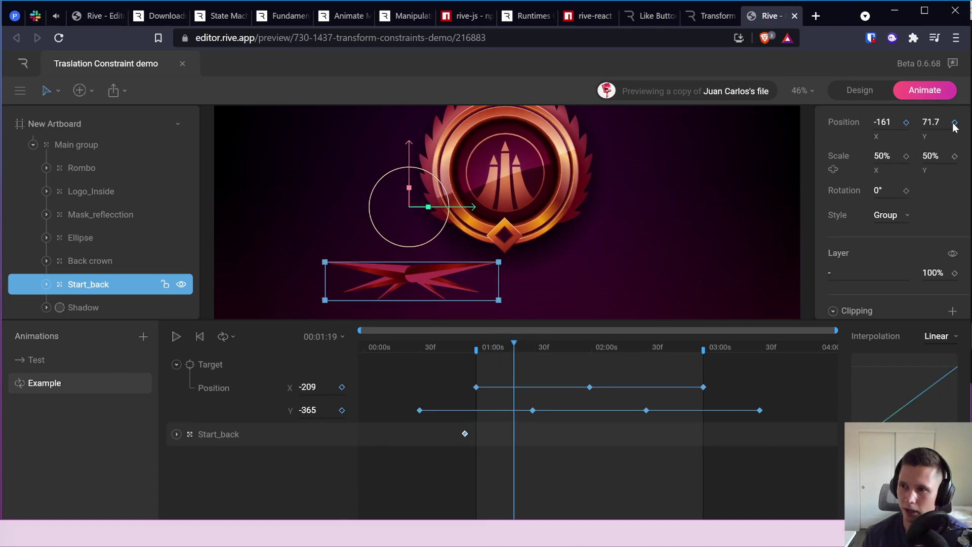
click(955, 156)
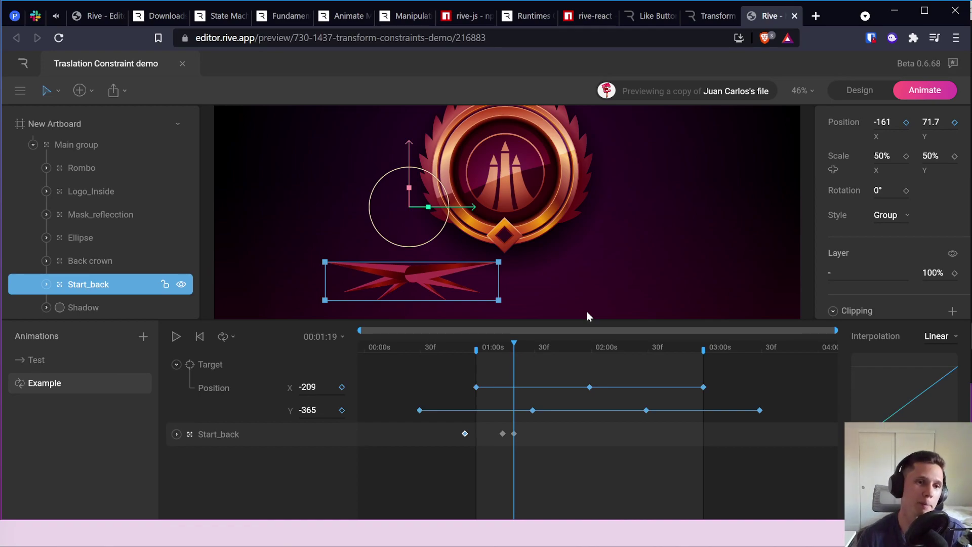
Step: Switch the file to Design mode, select Target, and toggle its visibility off and back on
click(856, 91)
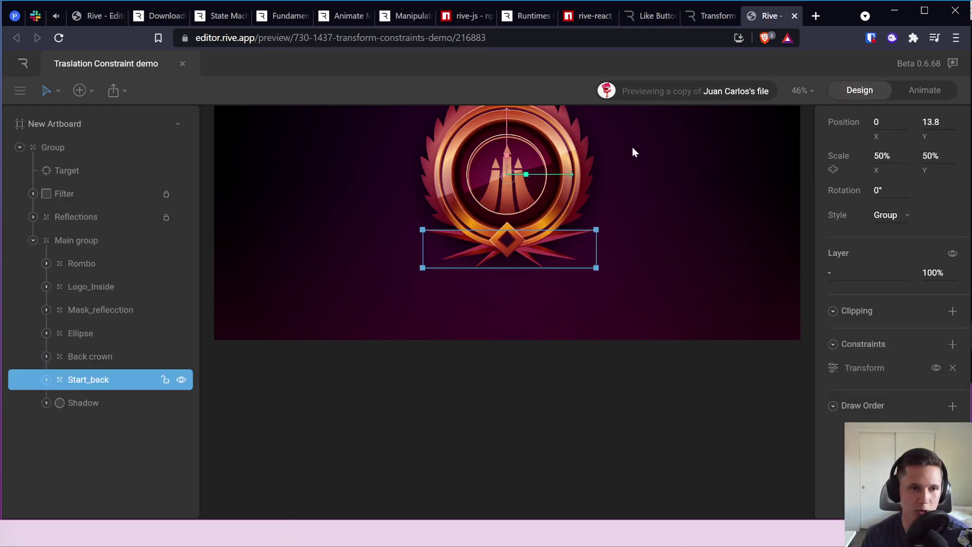
click(73, 171)
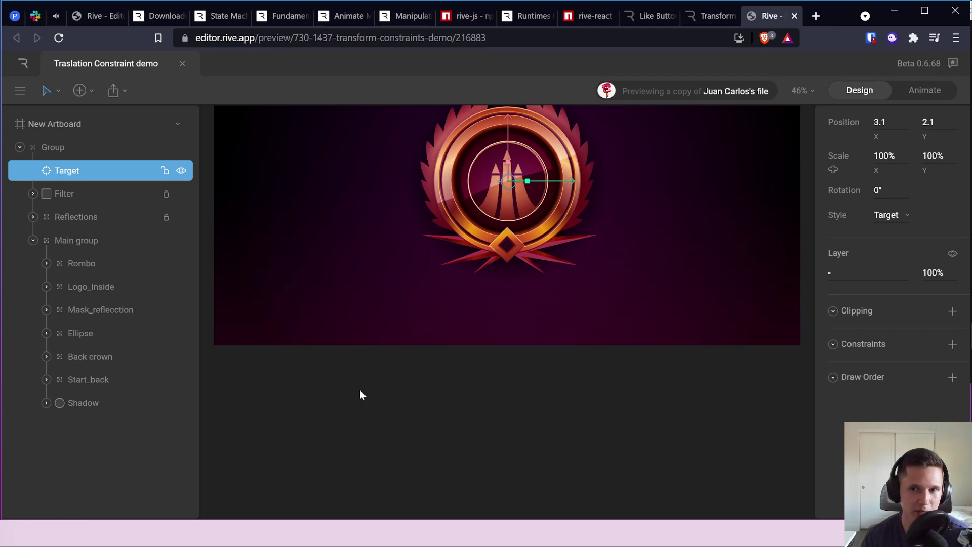
click(181, 171)
click(182, 171)
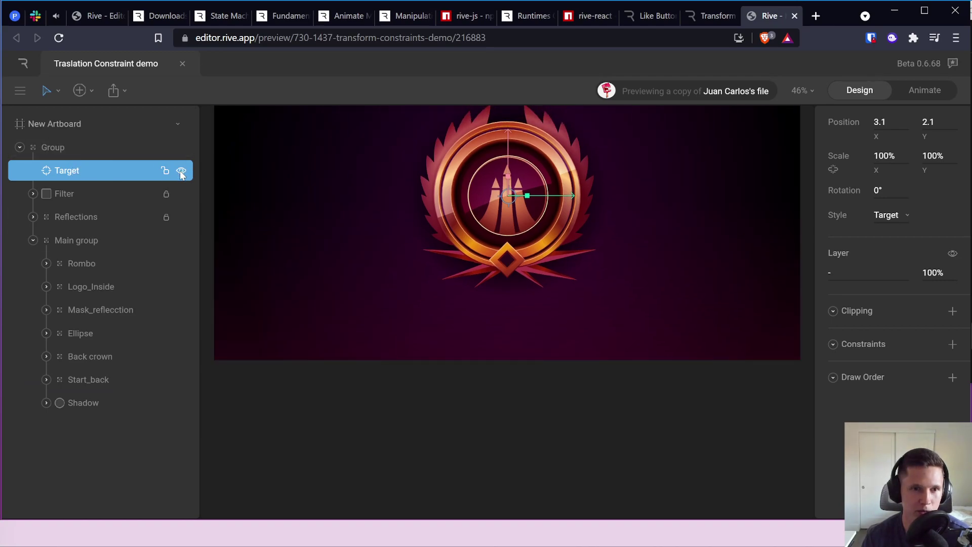
right_click(78, 168)
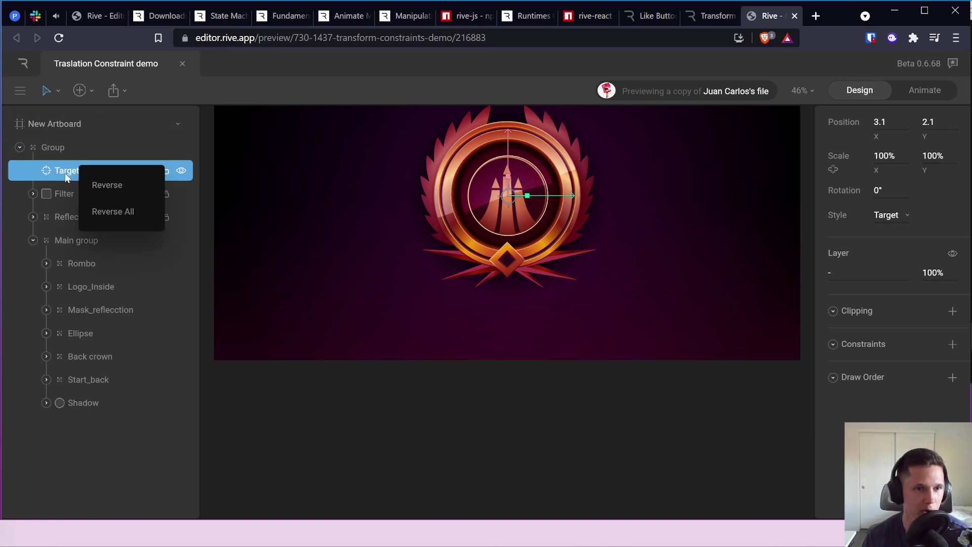
click(121, 91)
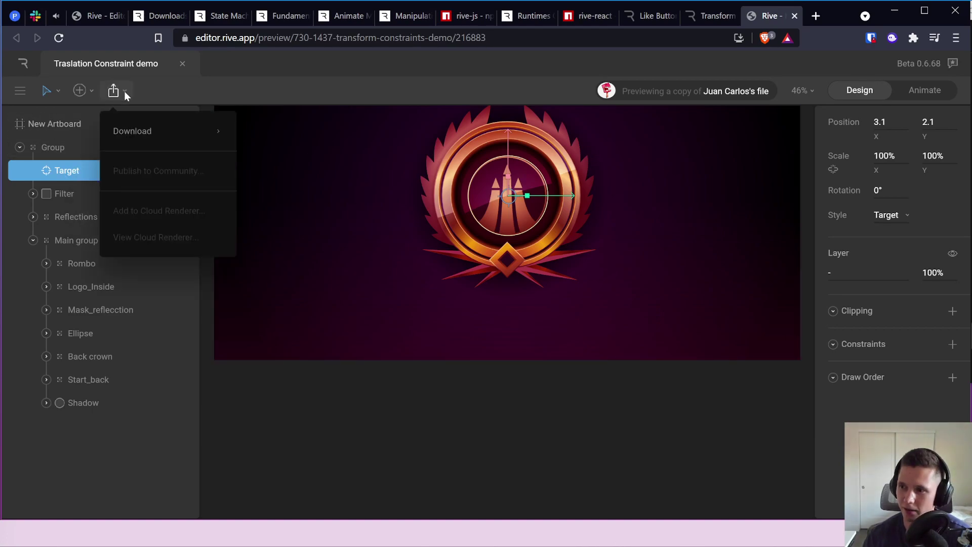
Step: Stretch Target freehand to a scale of about 167% in X and 1788% in Y
click(56, 173)
drag(508, 177, 465, 200)
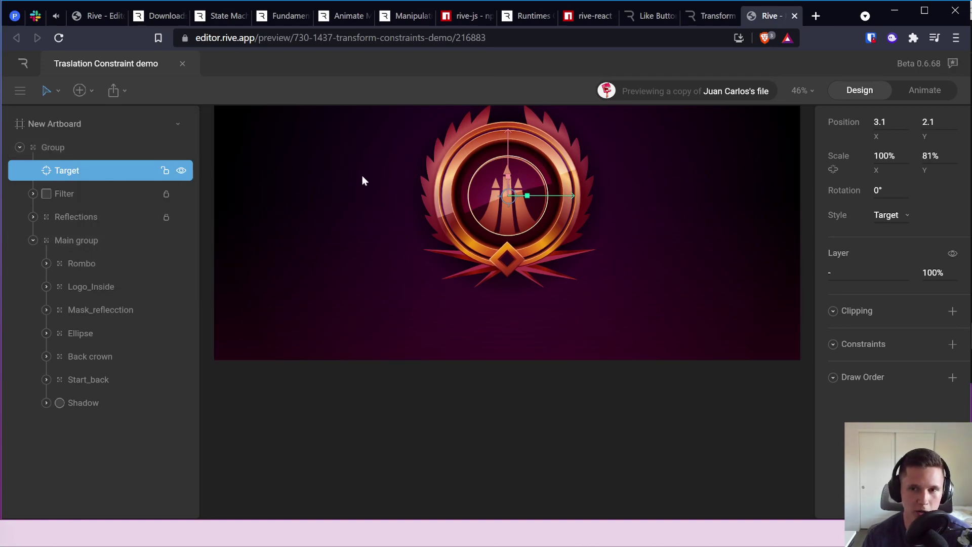
drag(528, 196, 486, 204)
scroll(486, 206, up, 2)
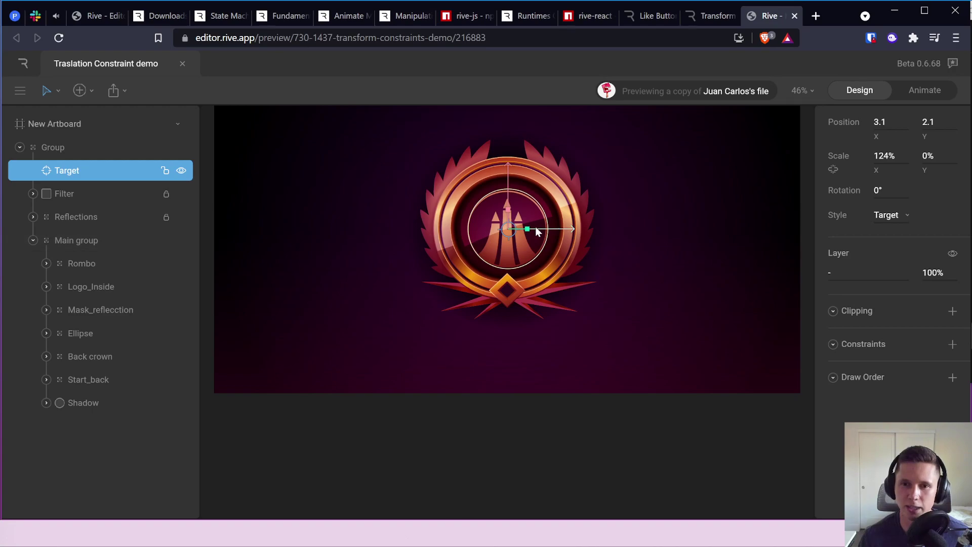
click(20, 148)
click(20, 148)
drag(512, 230, 535, 232)
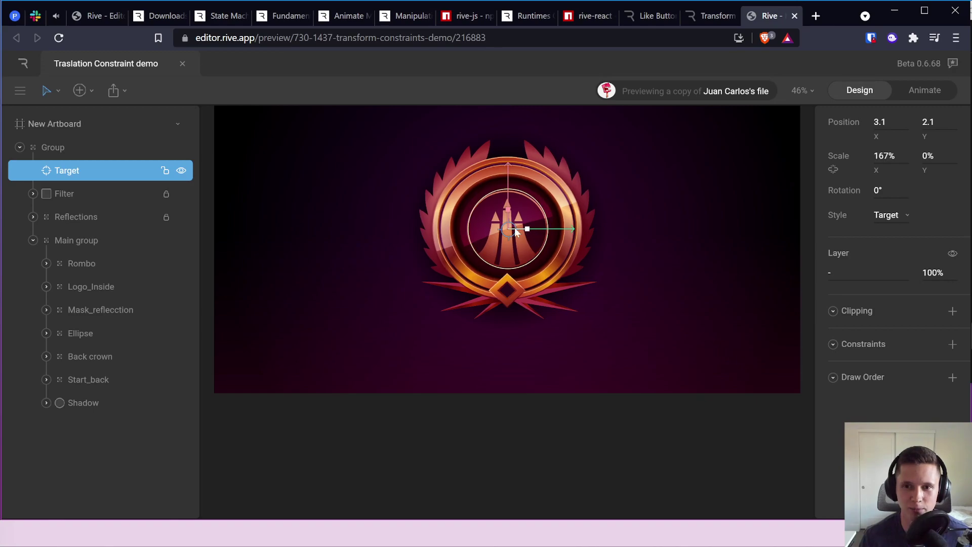
mouse_move(513, 193)
mouse_down()
mouse_move(509, 167)
mouse_move(509, 215)
mouse_move(506, 208)
mouse_up()
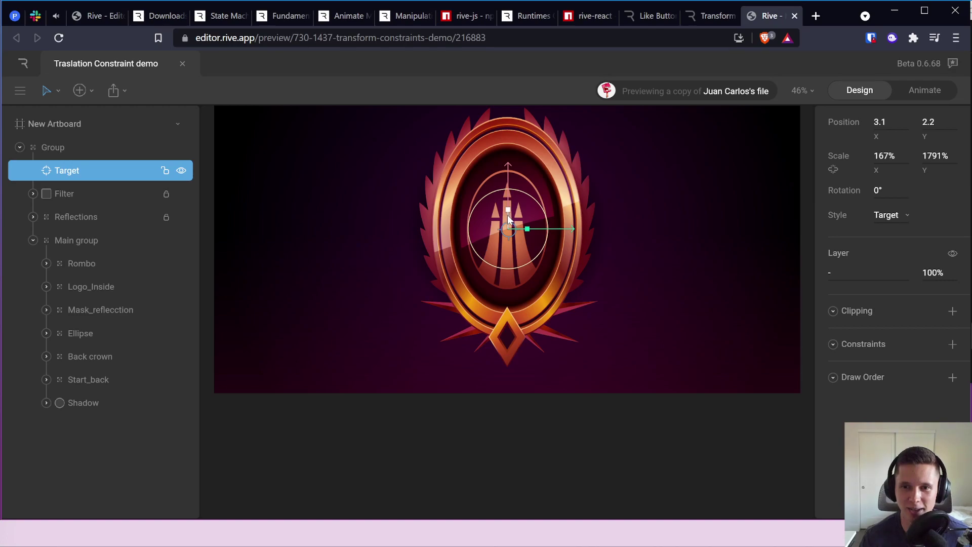
drag(509, 210, 509, 212)
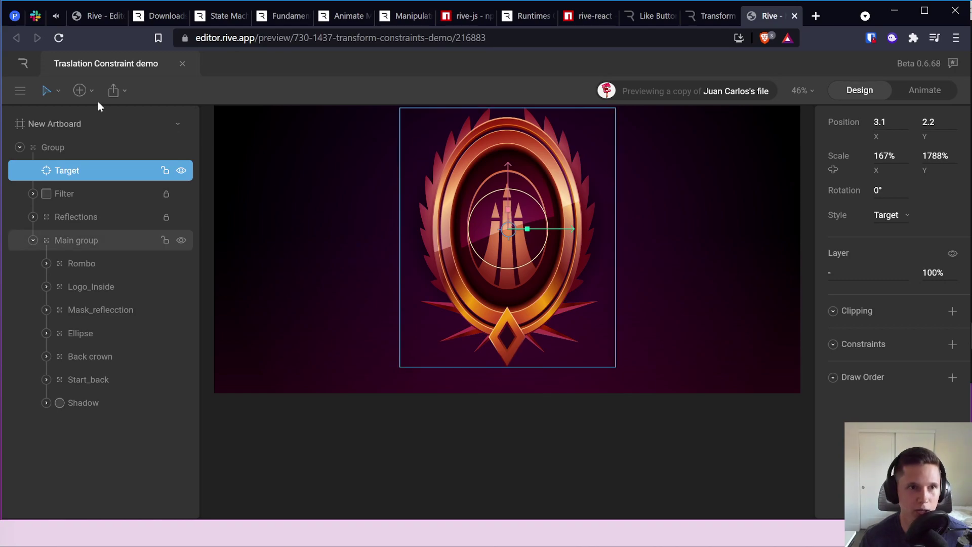
Step: Close the distorted preview copy and open a fresh Transform Constraints Demo in Rive from its community page
click(19, 90)
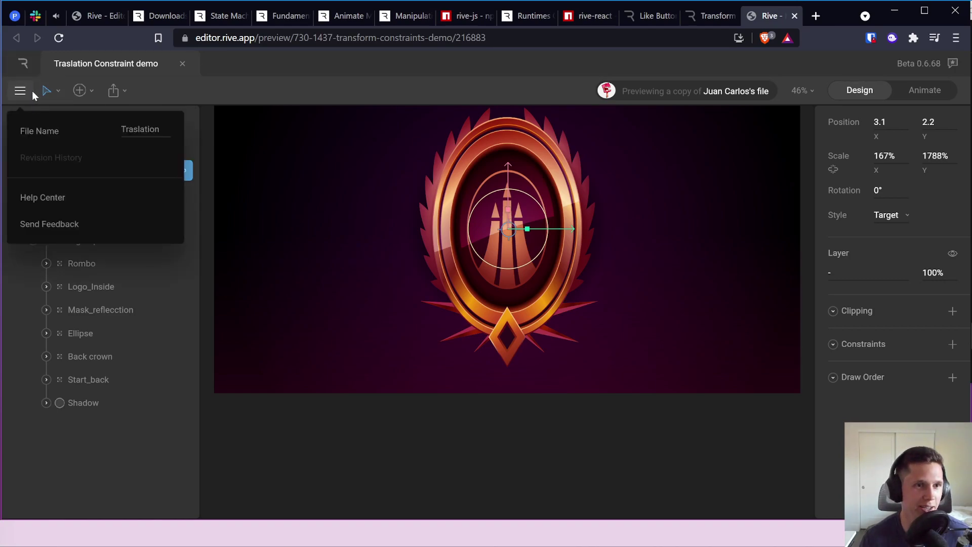
click(310, 129)
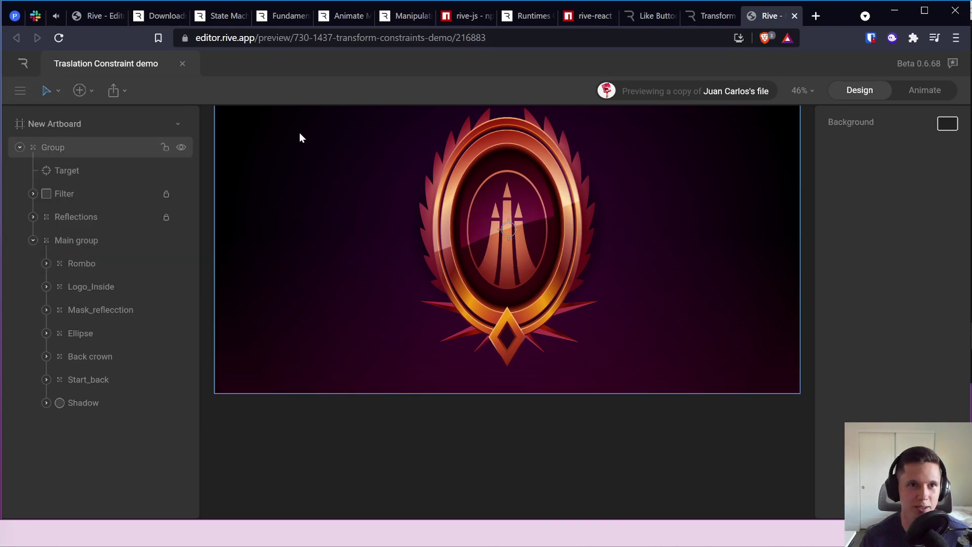
click(795, 16)
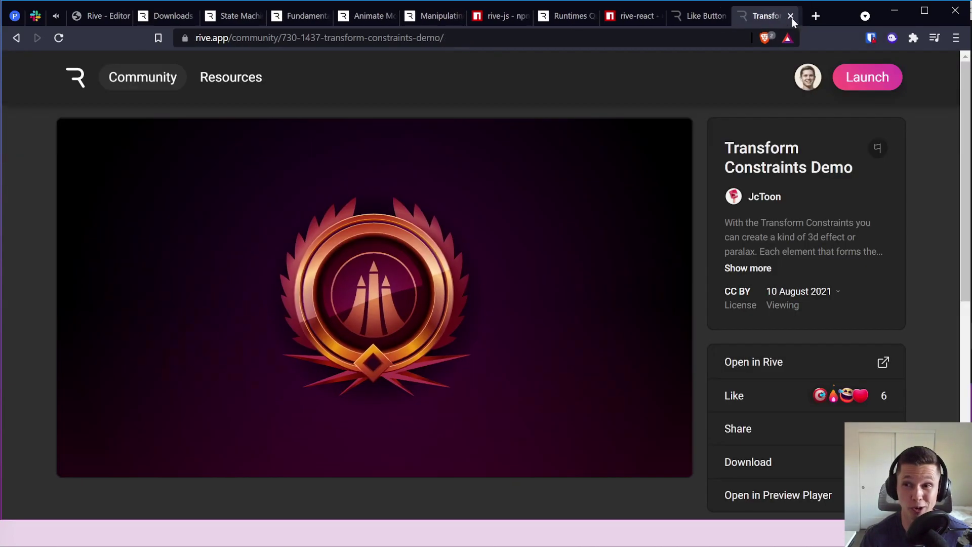
mouse_move(731, 379)
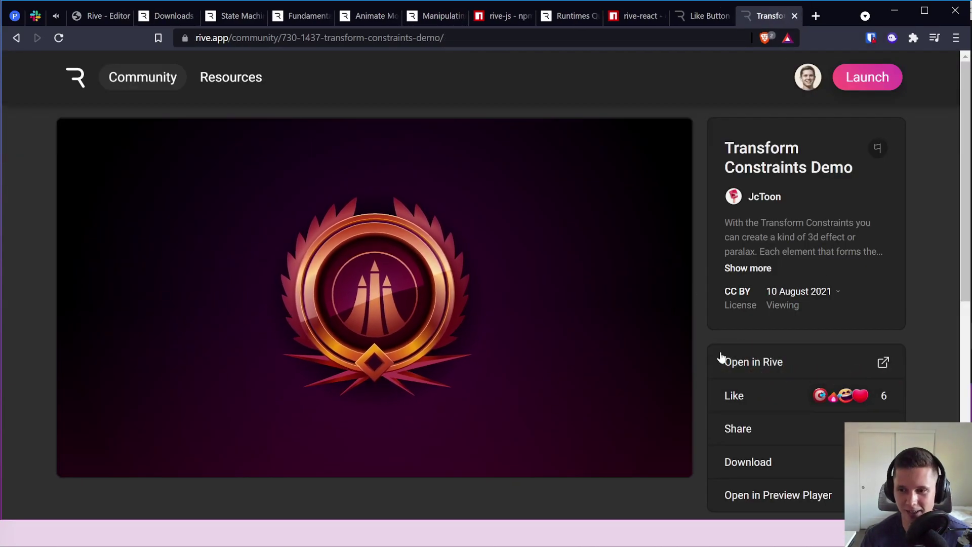
click(753, 360)
click(753, 359)
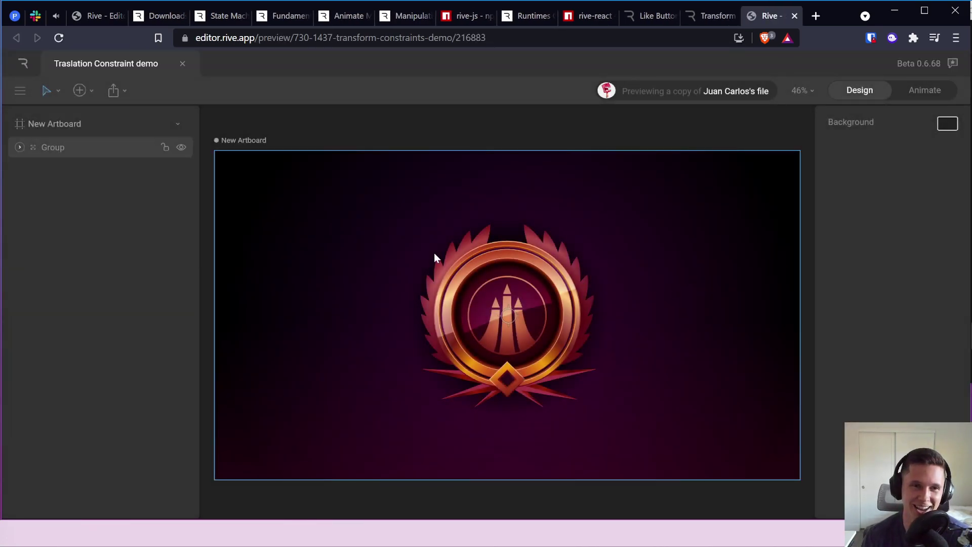
Step: Expand the top-level Group and move the emblem's Main group to about X -350.3, Y -68.1
click(16, 147)
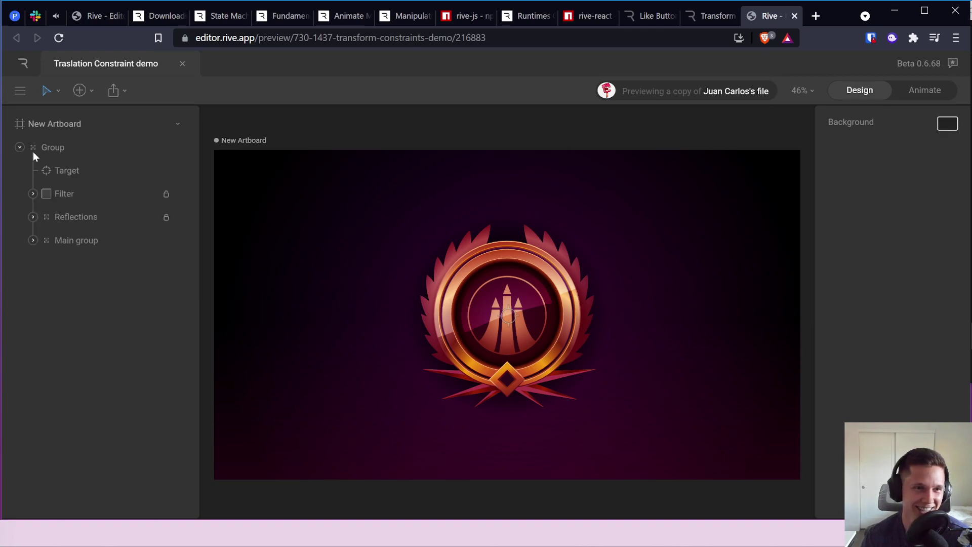
click(65, 170)
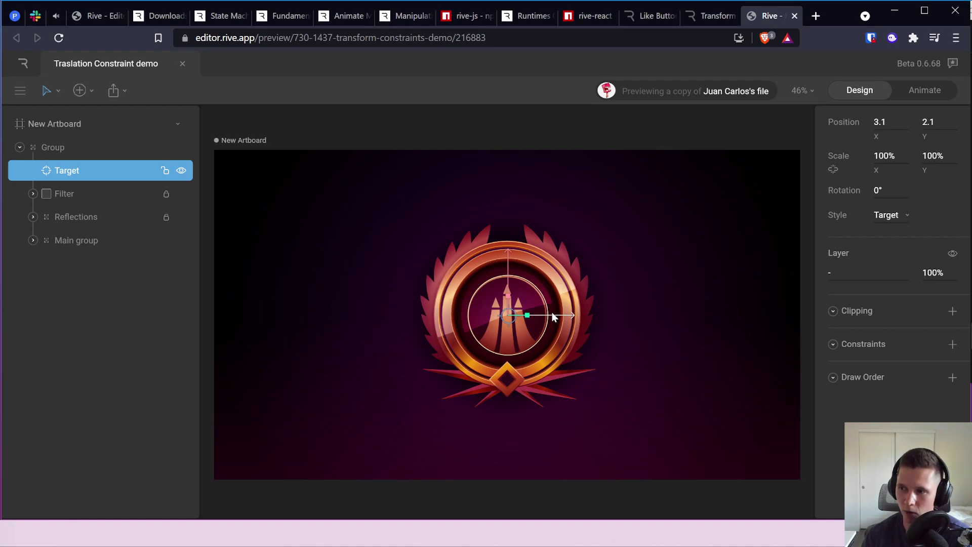
click(536, 268)
drag(536, 268, 427, 257)
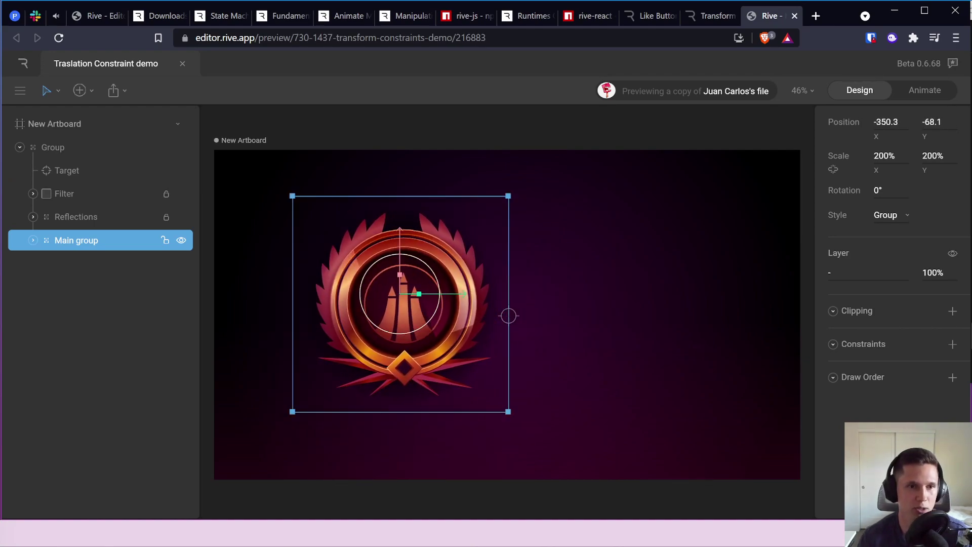
Step: Play the Example animation in Animate mode to check the moved emblem's motion, then pause it
click(910, 94)
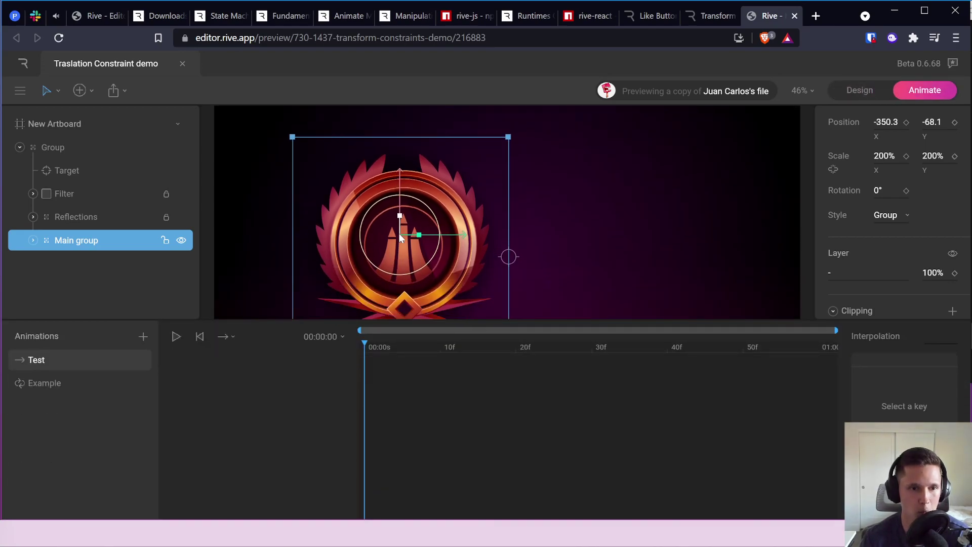
click(101, 383)
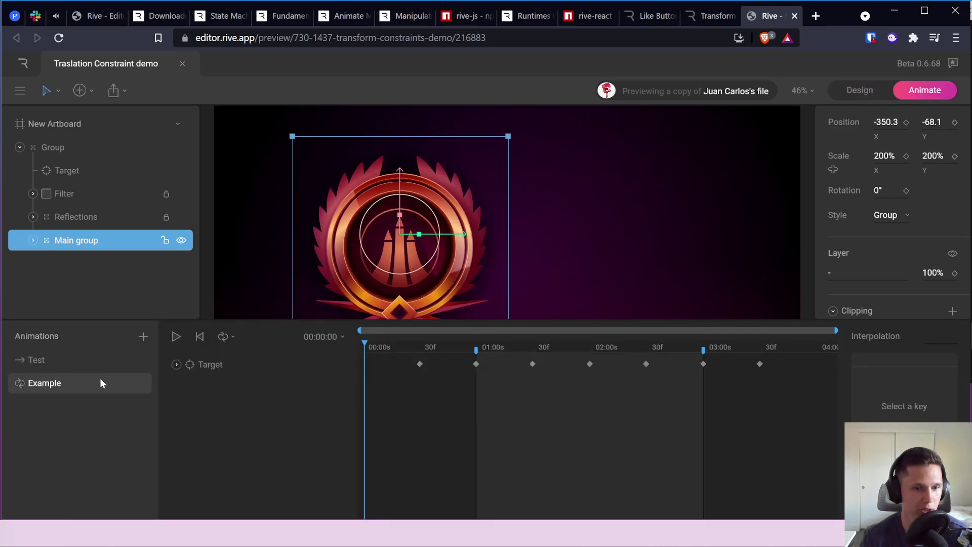
click(176, 336)
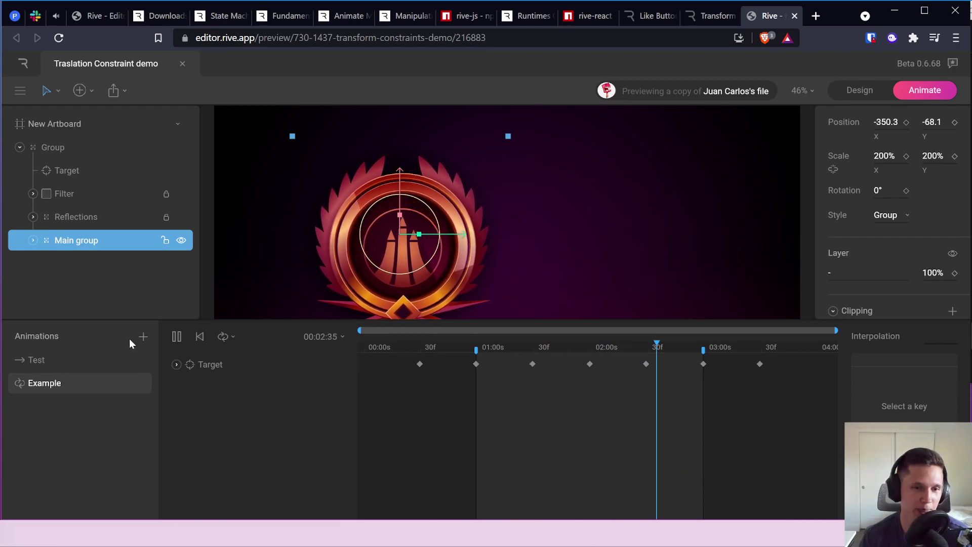
click(176, 337)
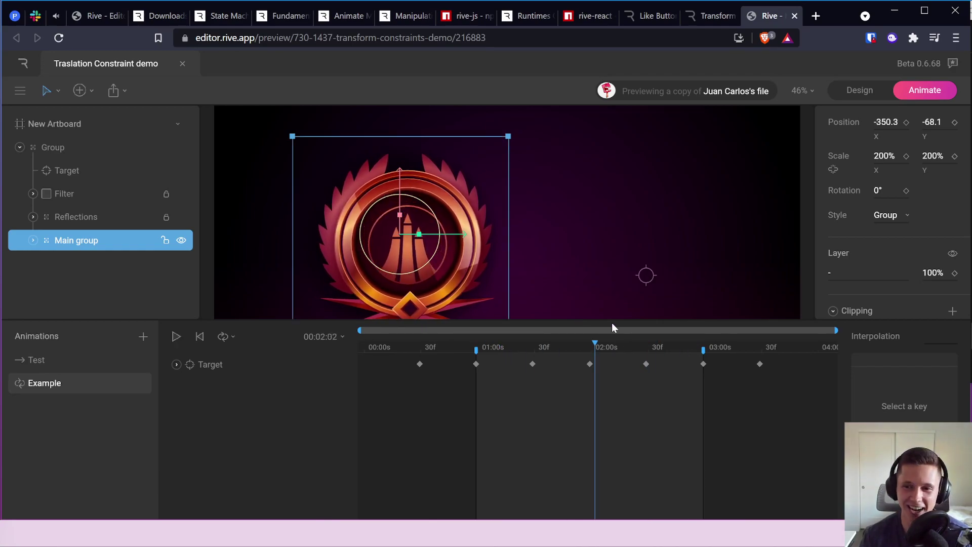
Step: Return to Design mode, select Target, and lock the Main group
click(850, 91)
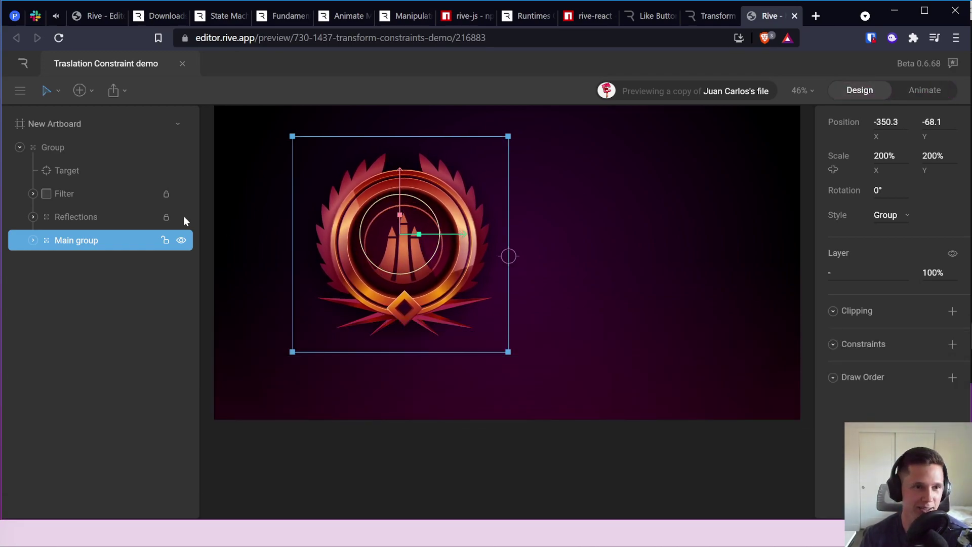
click(90, 174)
click(167, 241)
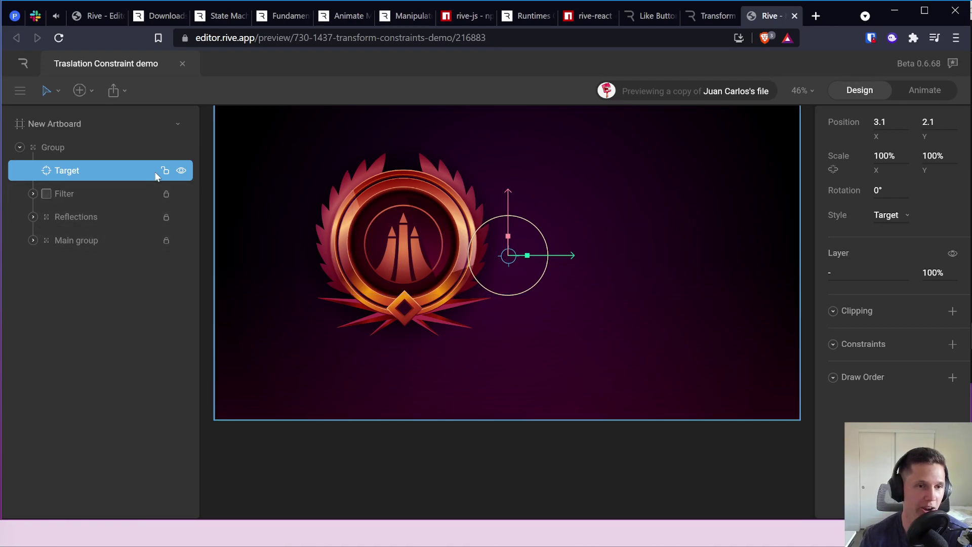
drag(499, 258, 476, 276)
click(281, 262)
drag(282, 267, 319, 304)
drag(511, 258, 497, 277)
key(ctrl+z)
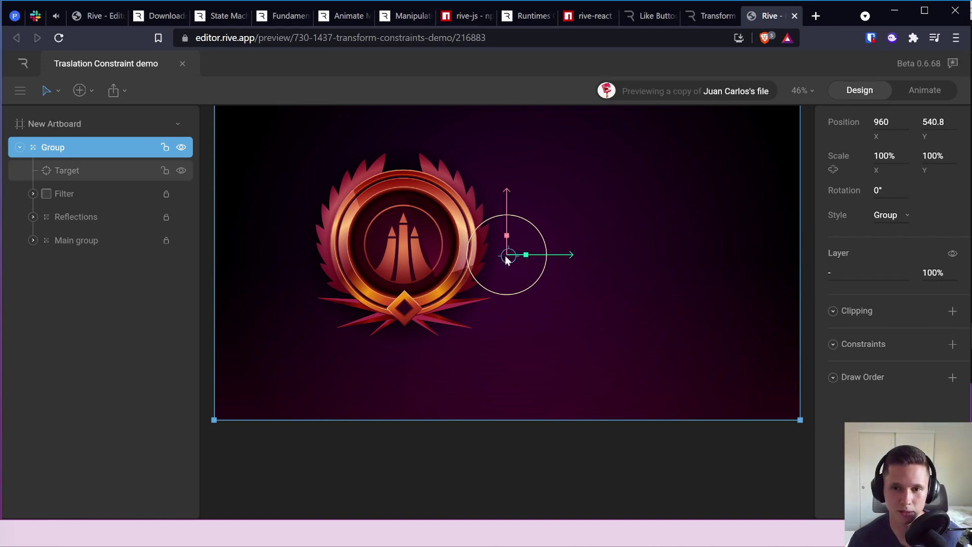
drag(510, 257, 521, 192)
key(ctrl+z)
Step: Move Target away from the emblem to about X 316.5, Y 13.3
drag(520, 295, 607, 222)
click(603, 264)
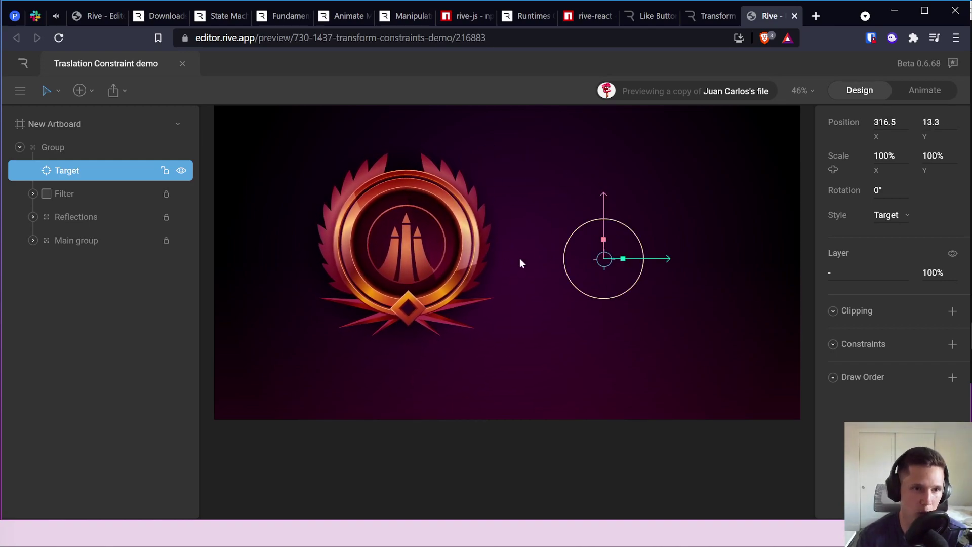
Step: Switch to Animate mode, expand Target's keyframed Position properties, and play the Example animation before pausing it
click(938, 93)
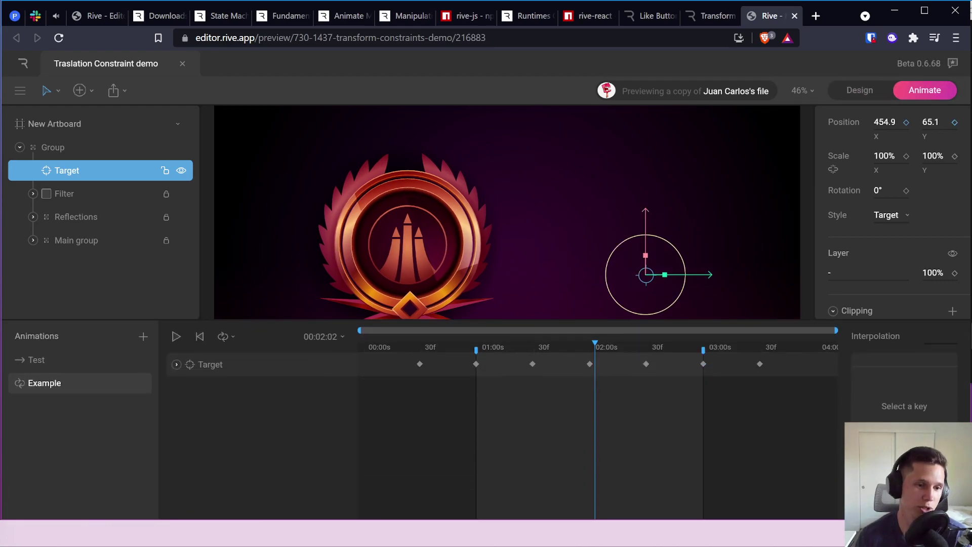
click(176, 364)
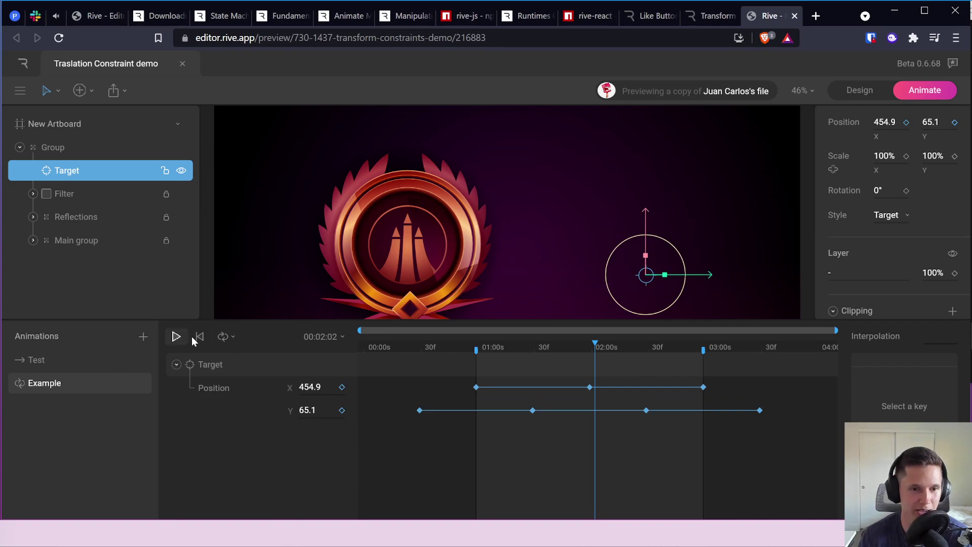
click(176, 337)
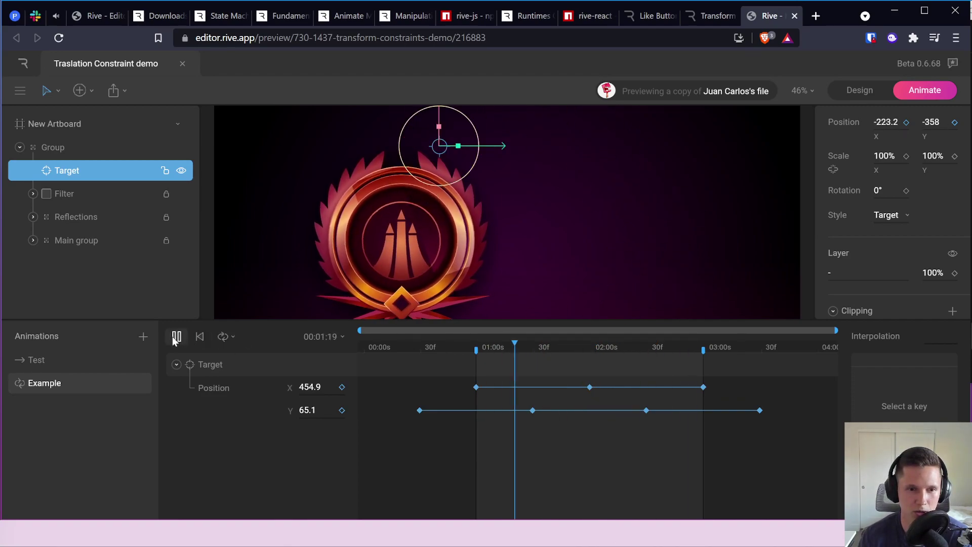
click(177, 337)
Step: Try moving Target to about X 163.9, Y 12.6 in the Example animation, check the playback, and undo the recent edits
drag(641, 263, 550, 262)
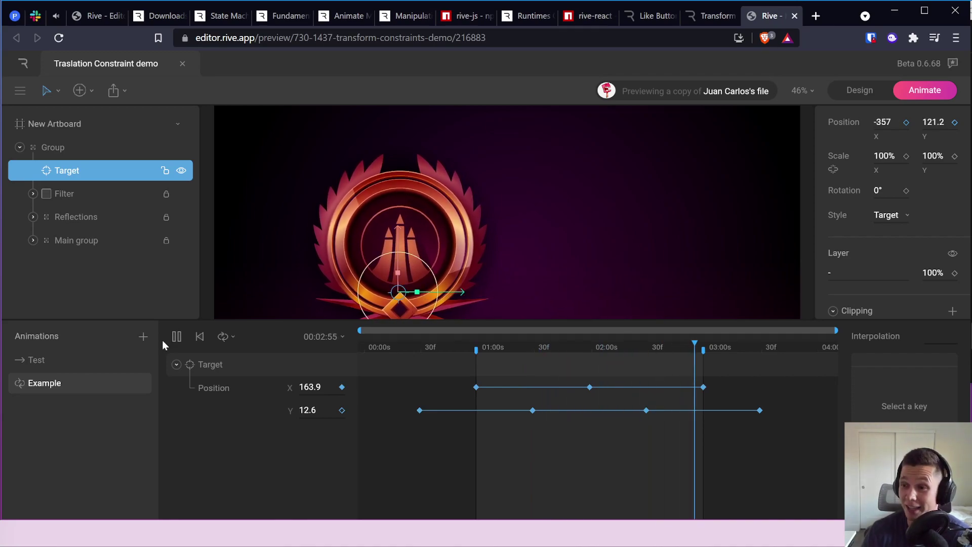
click(176, 336)
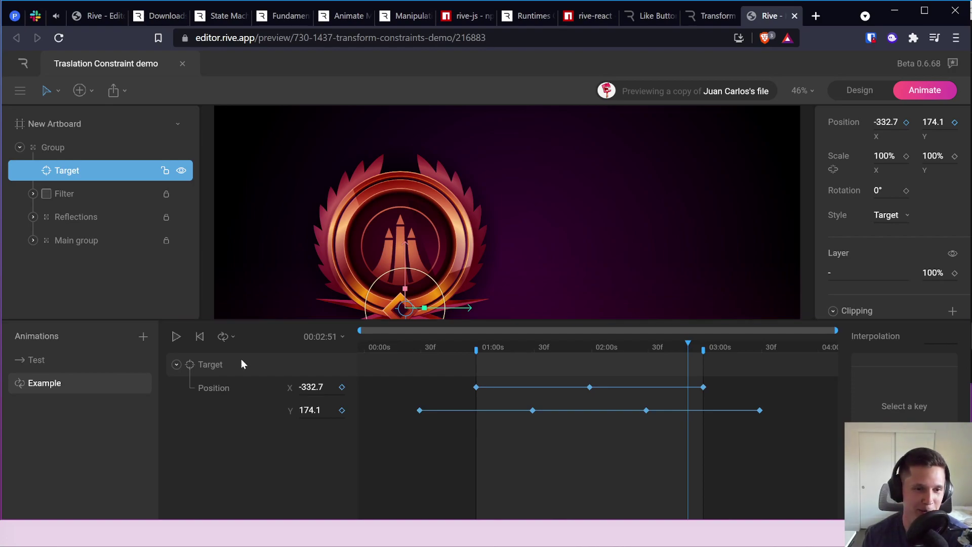
key(ctrl+z)
key(ctrl+z)
key(ctrl+z)
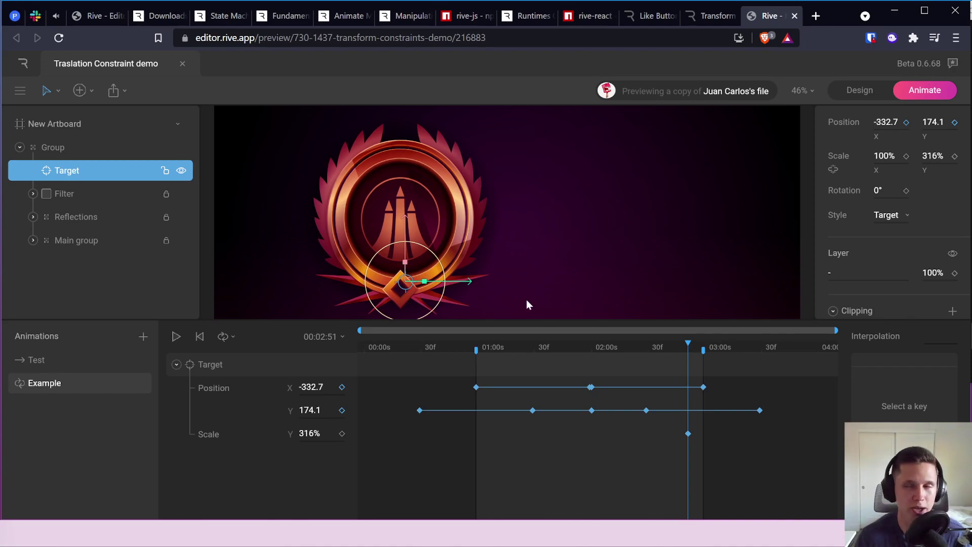
Step: Close the Transform Constraints Demo editor preview and browse the featured files in the Rive community gallery
click(794, 16)
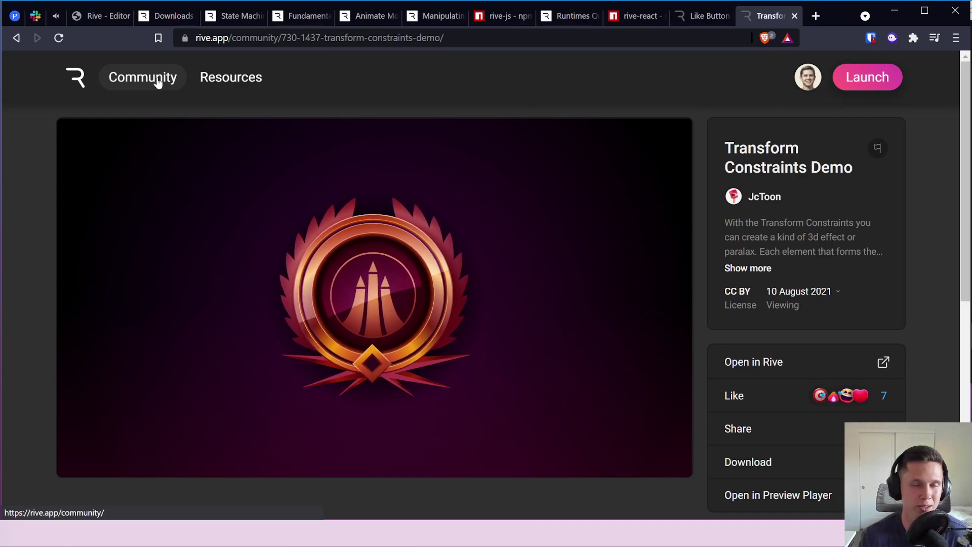
click(158, 82)
scroll(365, 284, down, 3)
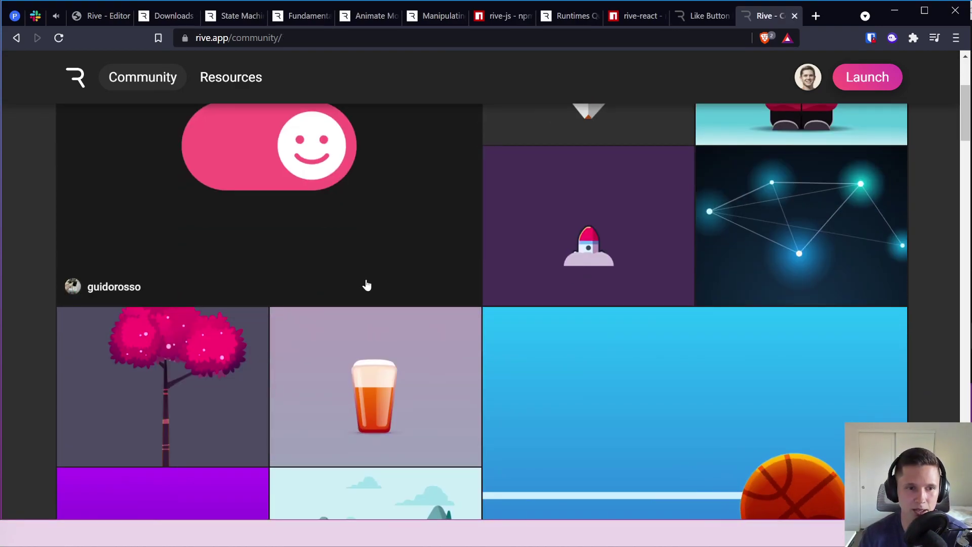
scroll(390, 319, down, 3)
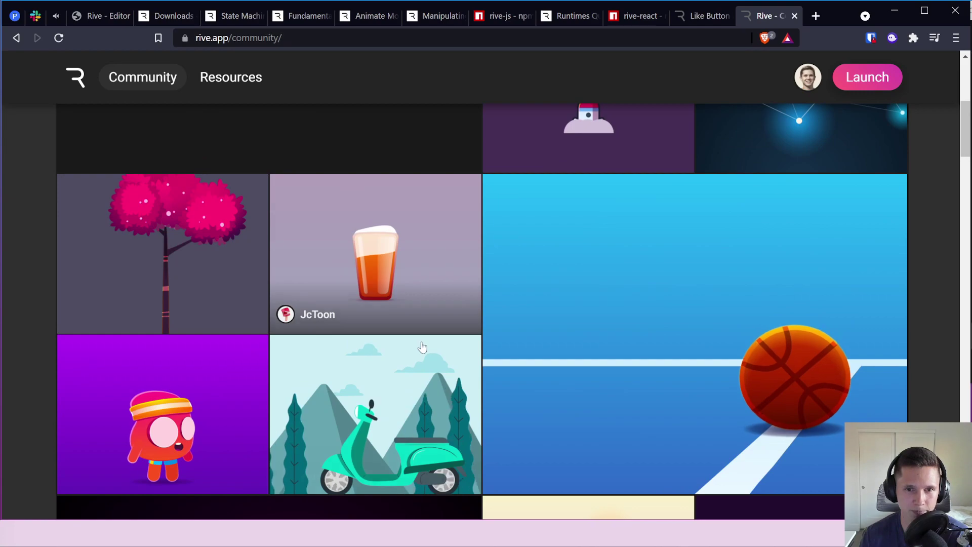
scroll(425, 345, down, 8)
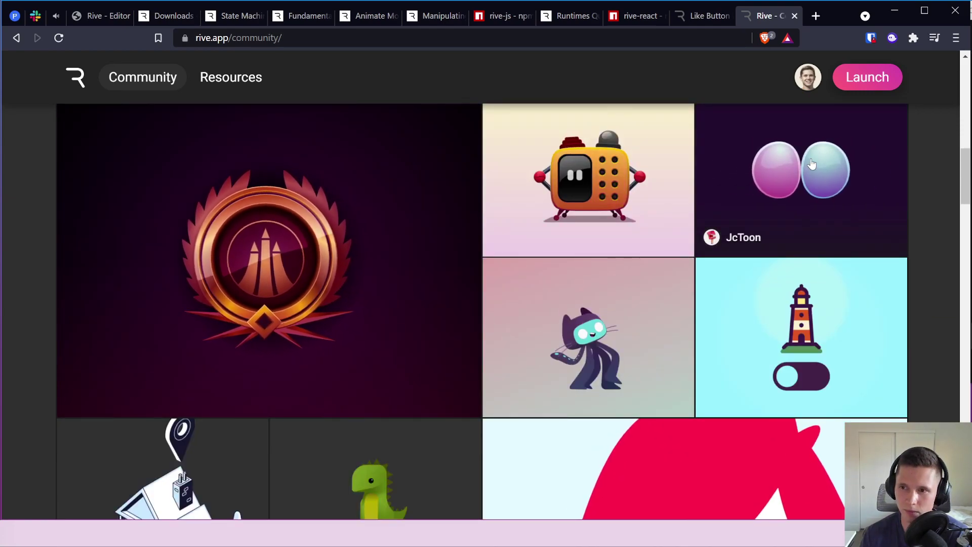
Step: Open the Distance Constraint Demo, examine its colliding-metaballs preview and description, and return to the community gallery
click(795, 172)
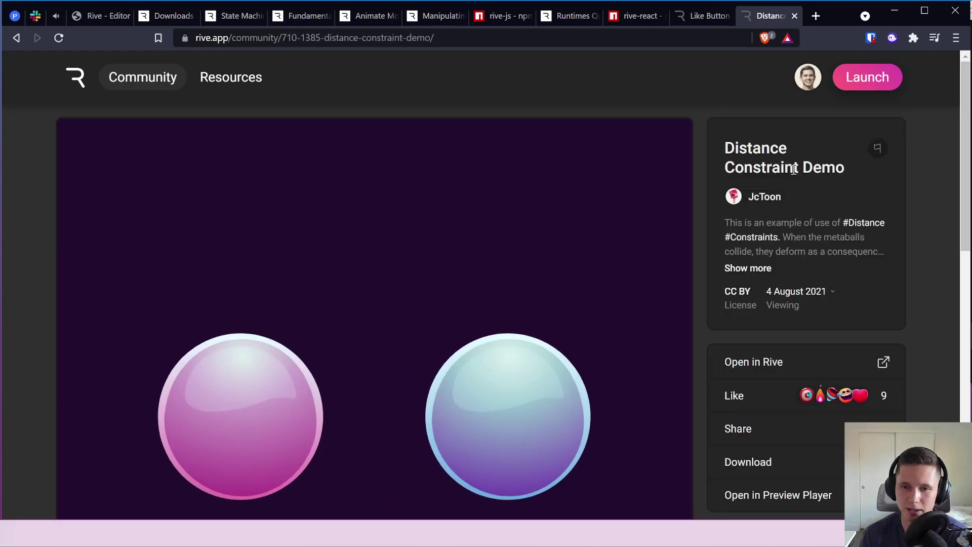
scroll(407, 329, down, 5)
scroll(408, 313, up, 3)
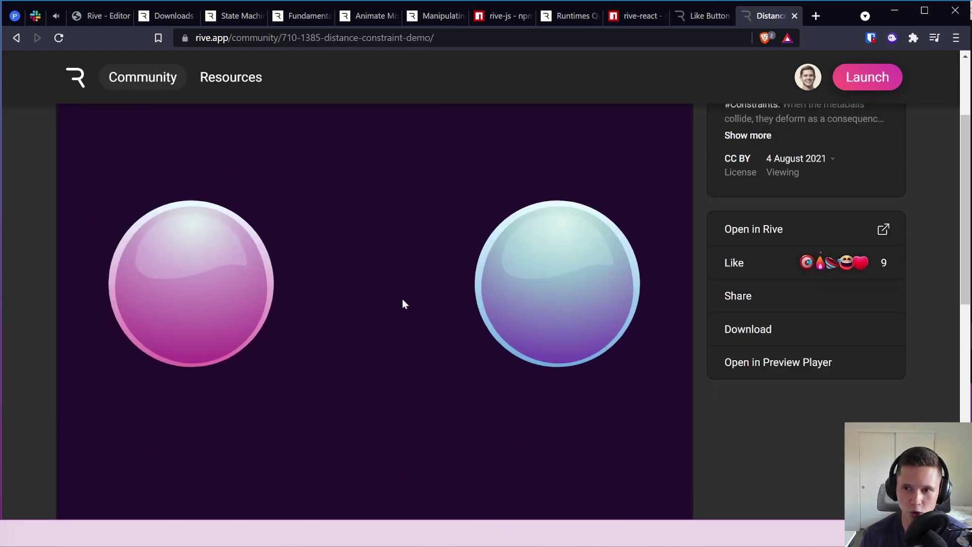
scroll(404, 304, up, 3)
mouse_move(784, 369)
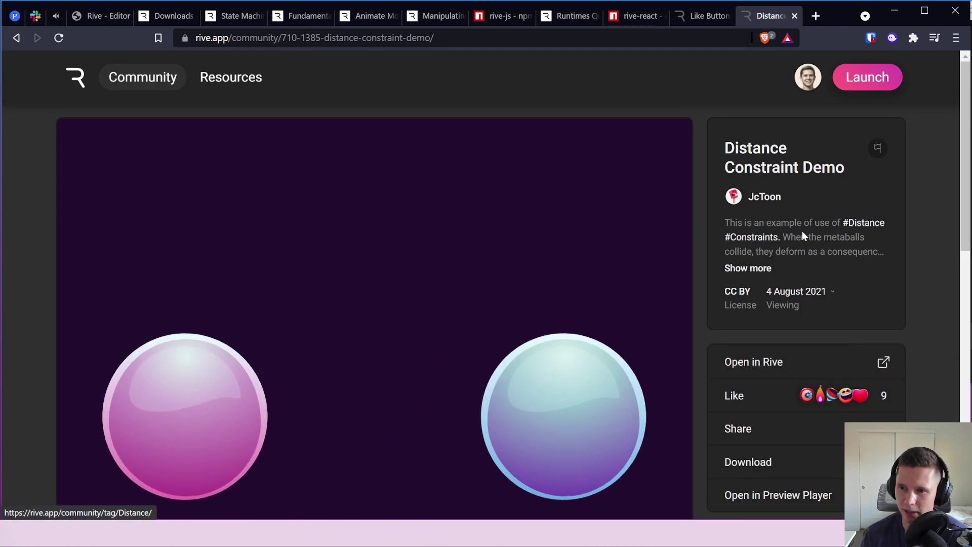
click(16, 38)
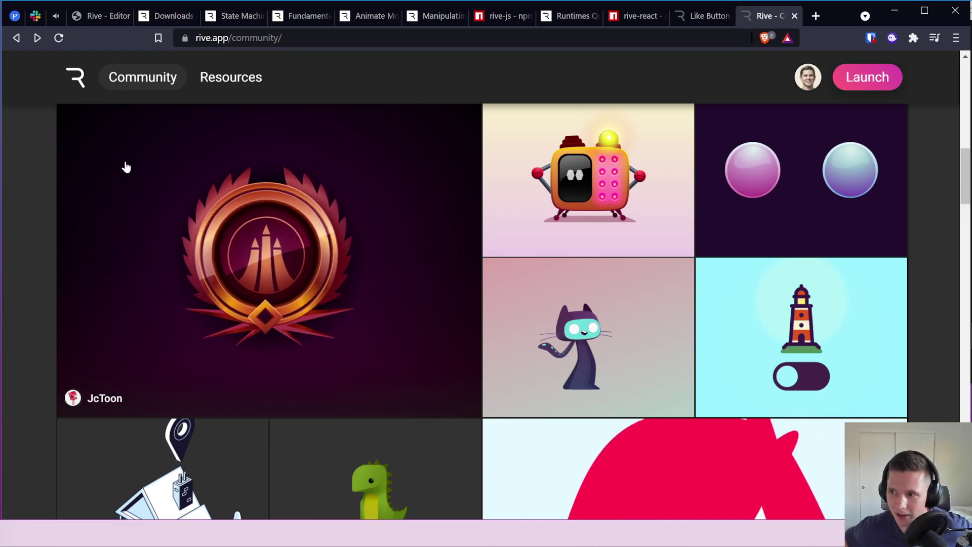
Step: Browse further through the community gallery, open the 3D Cube test file to examine it, and return to the gallery
scroll(387, 254, down, 4)
scroll(426, 291, down, 1)
scroll(446, 296, down, 3)
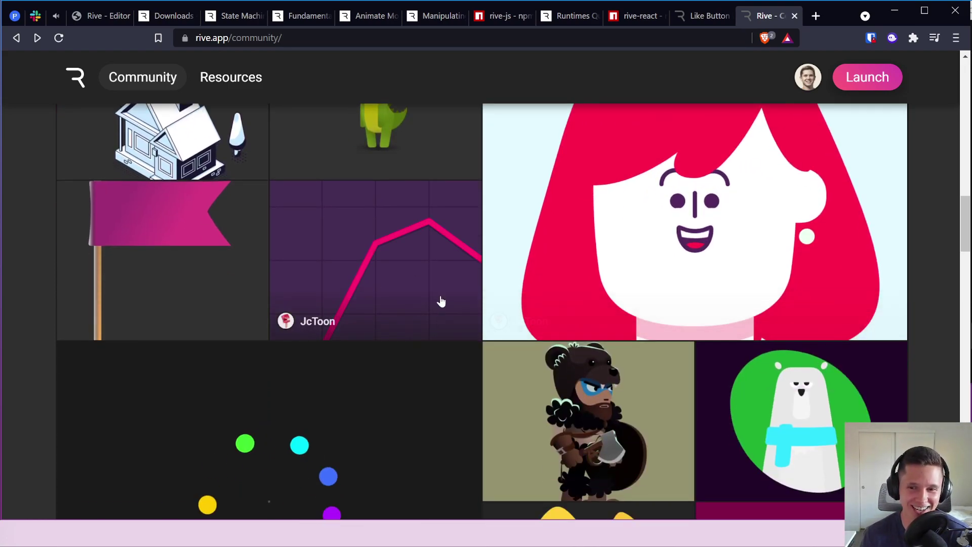
scroll(440, 301, down, 6)
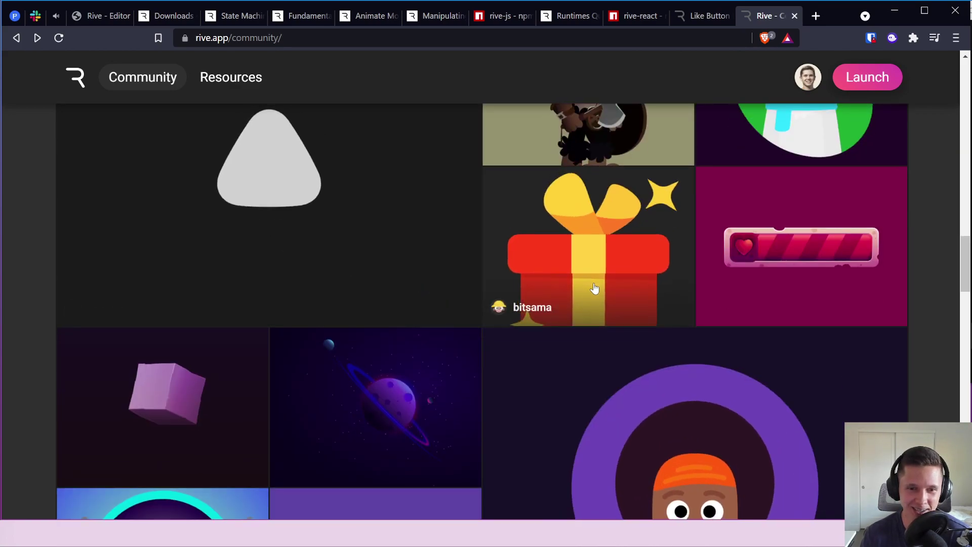
scroll(595, 288, down, 4)
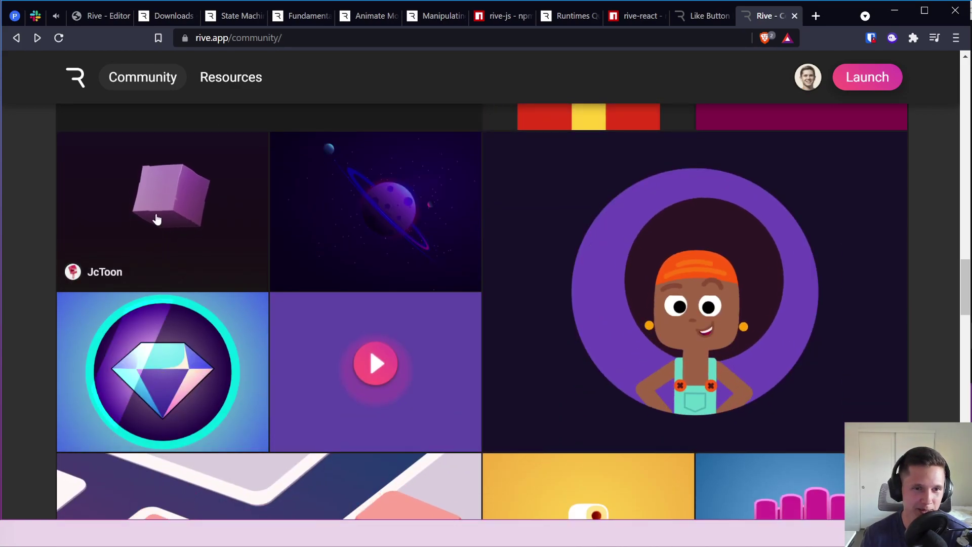
click(157, 219)
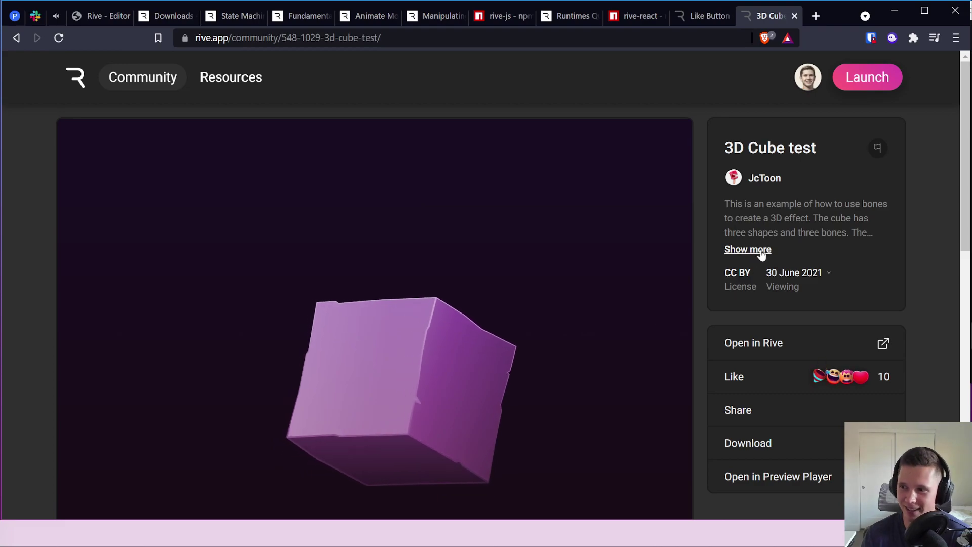
click(16, 37)
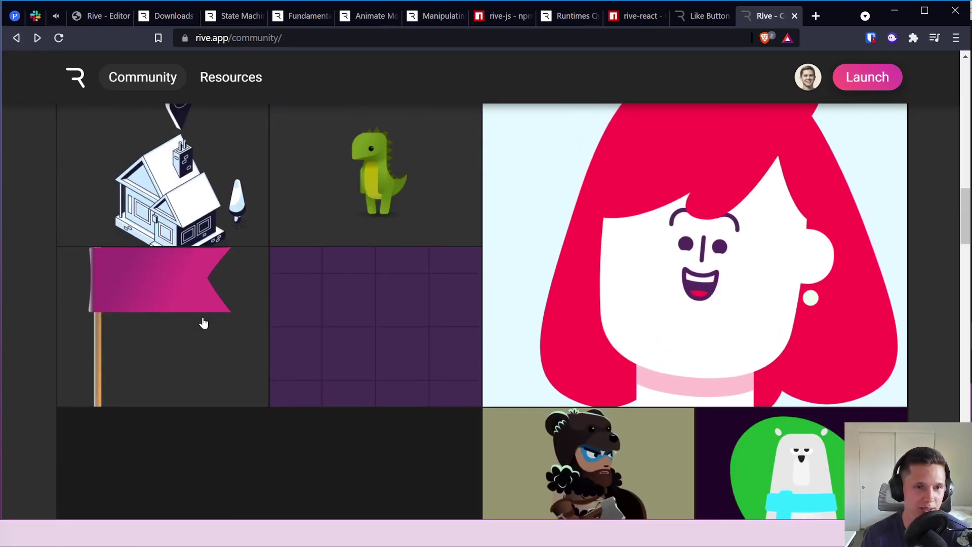
Step: Open the Smiley Switch community file from the start of the gallery and look over its preview and description
scroll(205, 319, up, 15)
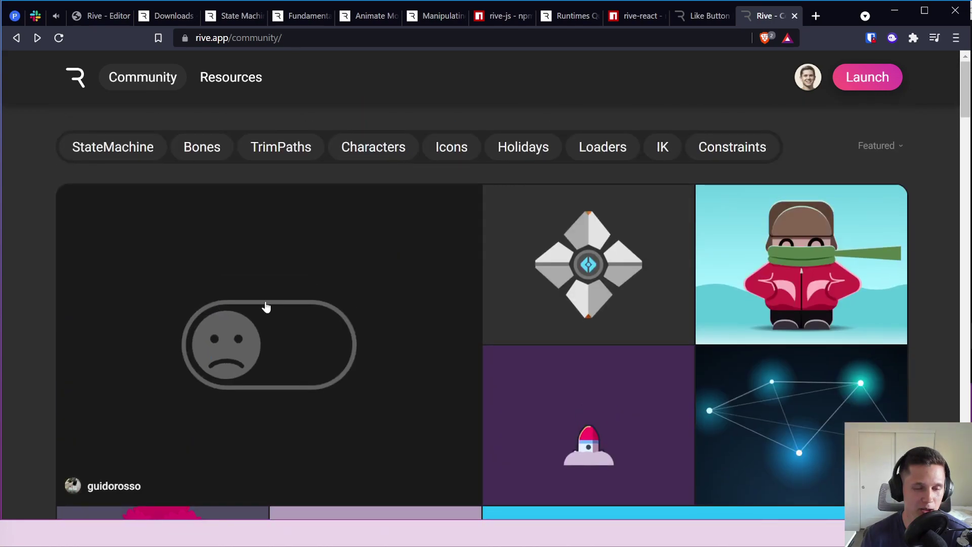
click(266, 306)
scroll(827, 145, down, 3)
scroll(803, 239, up, 3)
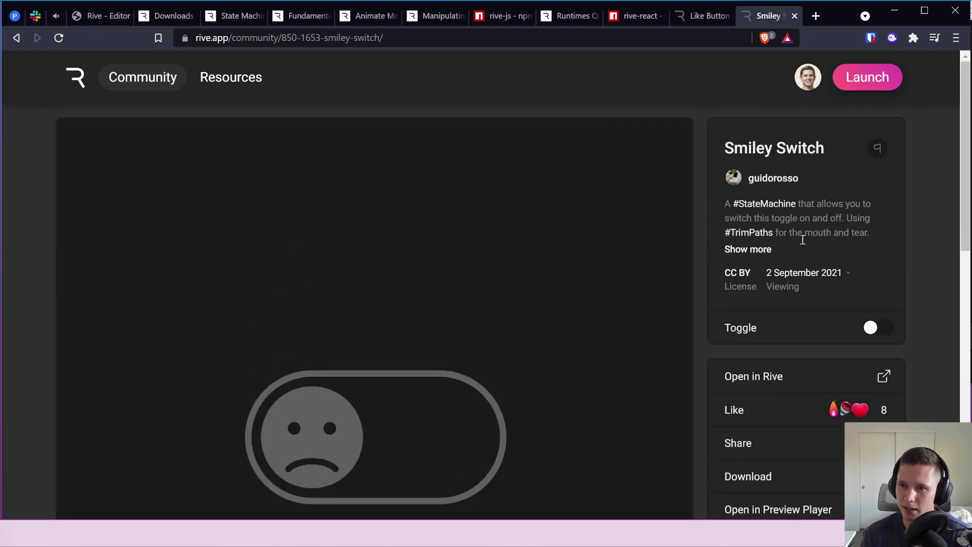
Step: Open the #TrimPaths tag from the Smiley Switch description in a new browser tab and browse the tagged files
right_click(760, 234)
click(794, 225)
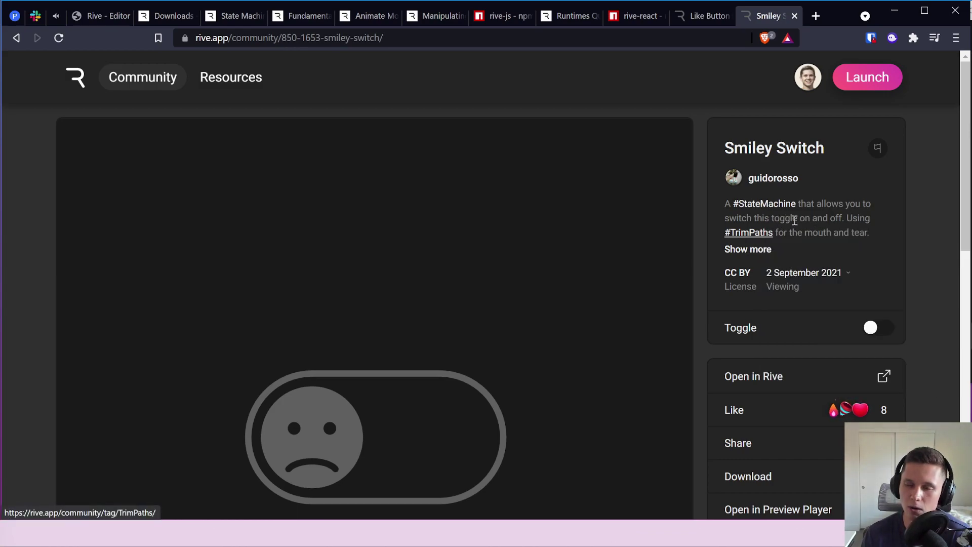
right_click(760, 232)
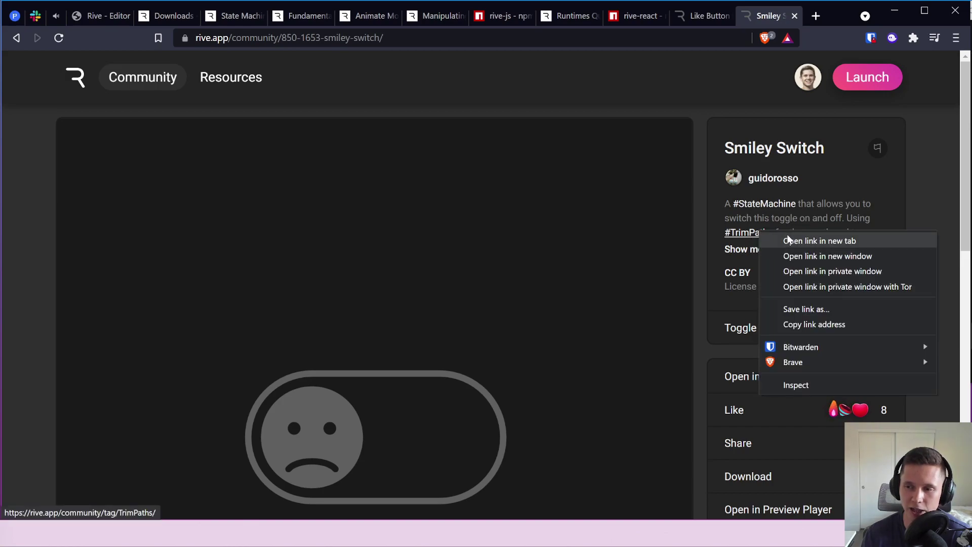
click(787, 239)
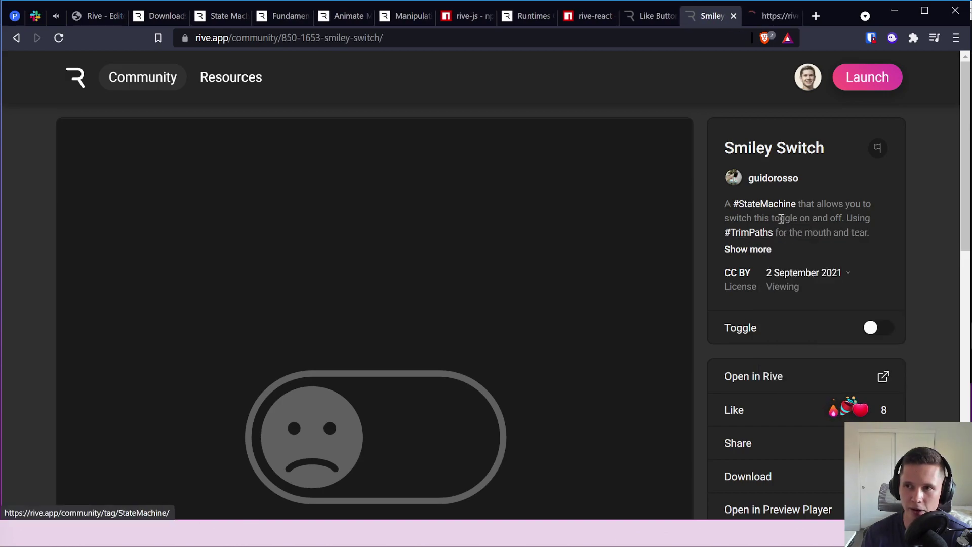
click(767, 15)
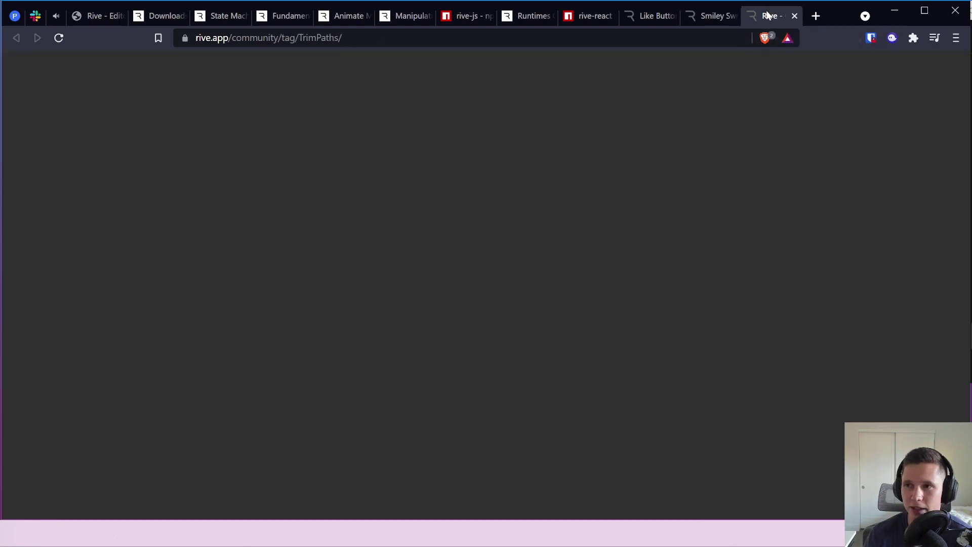
scroll(607, 202, down, 1)
scroll(615, 231, down, 2)
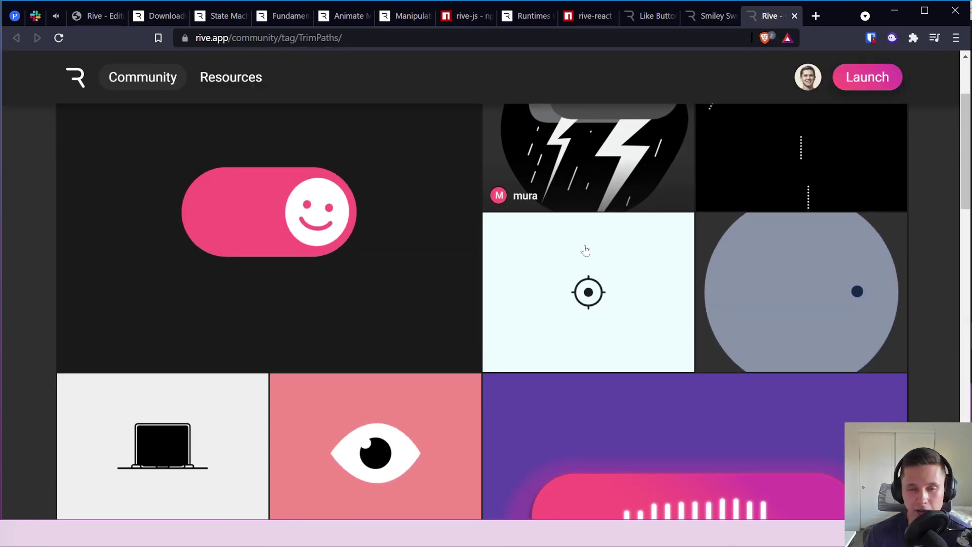
scroll(417, 310, down, 4)
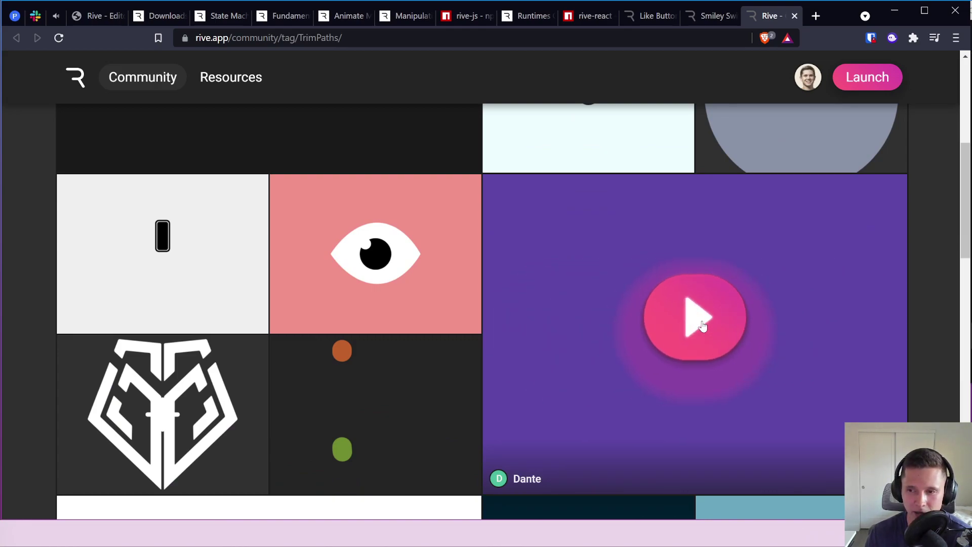
Step: Return to the Smiley Switch page and test its Toggle input by switching it on and back off
click(712, 17)
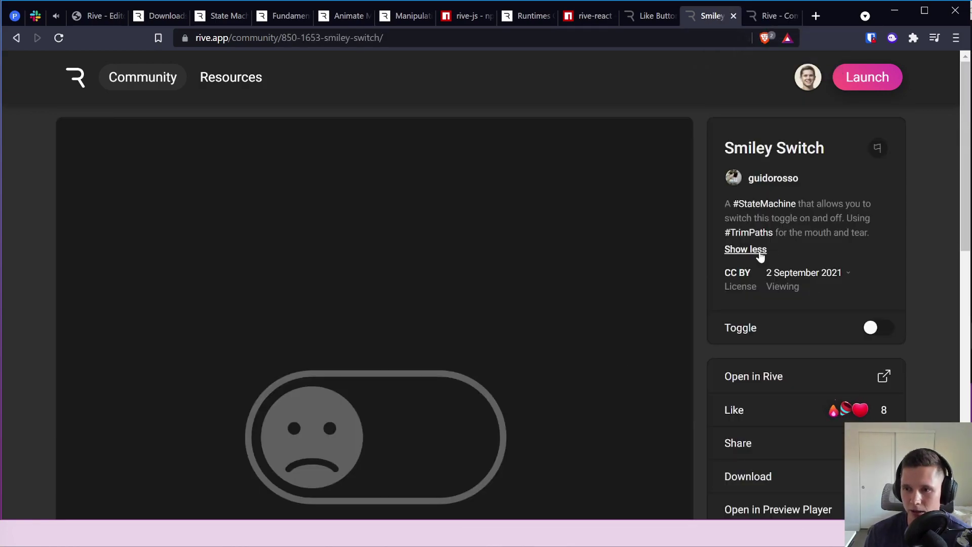
scroll(698, 274, down, 3)
click(874, 200)
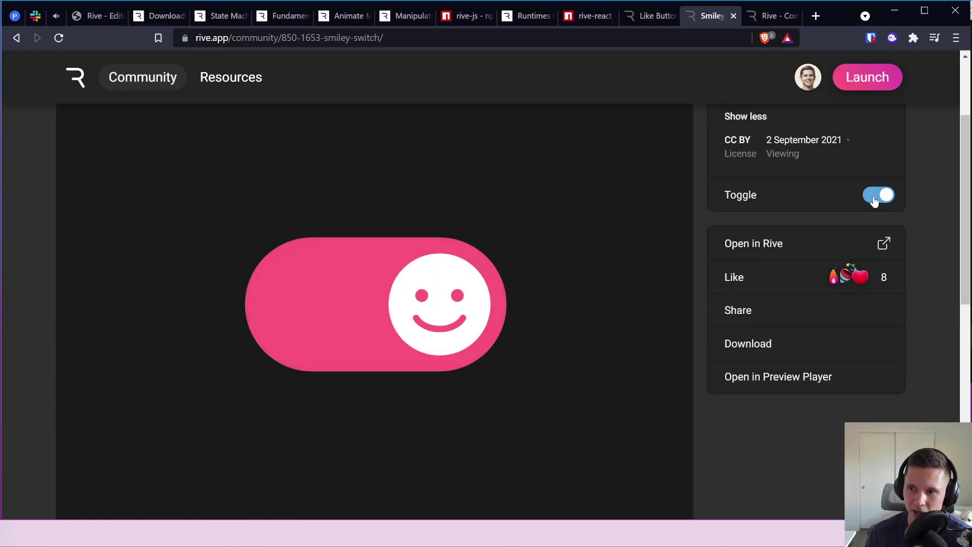
click(875, 199)
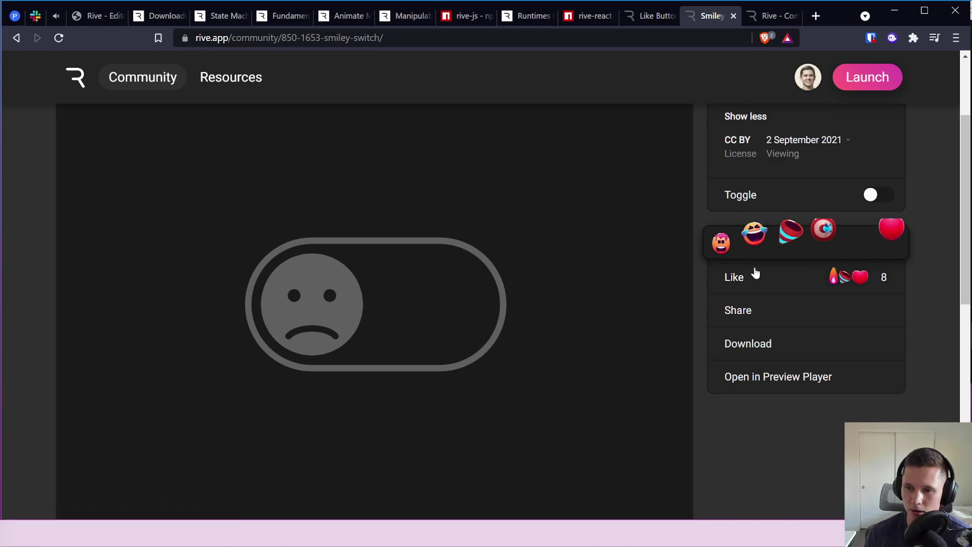
Step: Open the Smiley Switch file in the Rive editor and bring its preview copy into view
click(742, 244)
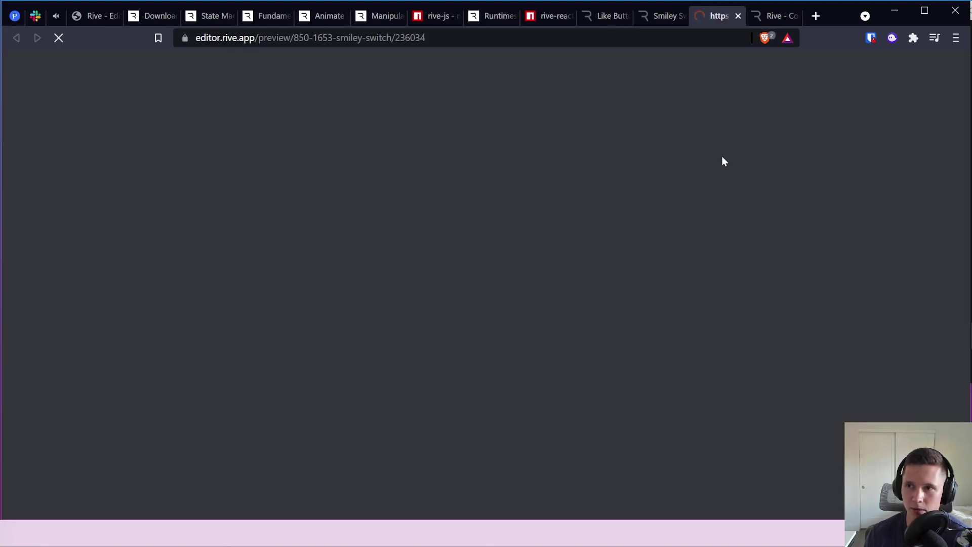
click(773, 16)
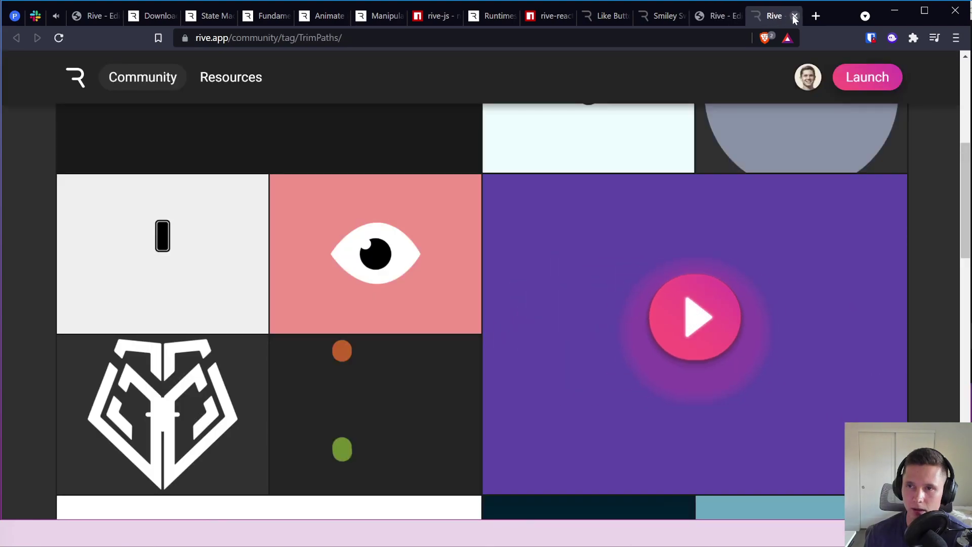
click(711, 17)
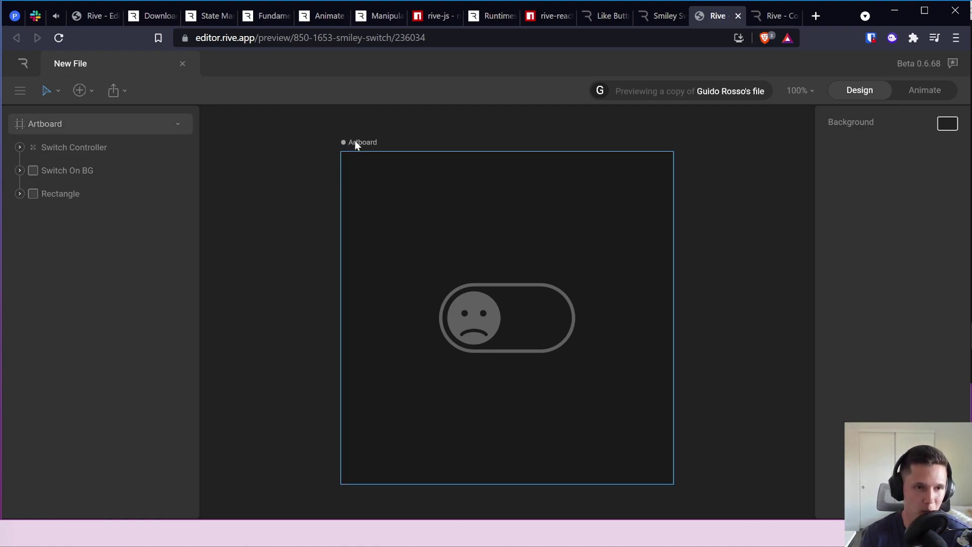
Step: Expand the Rectangle and Switch On BG shapes in the hierarchy to examine their paths and properties
click(19, 193)
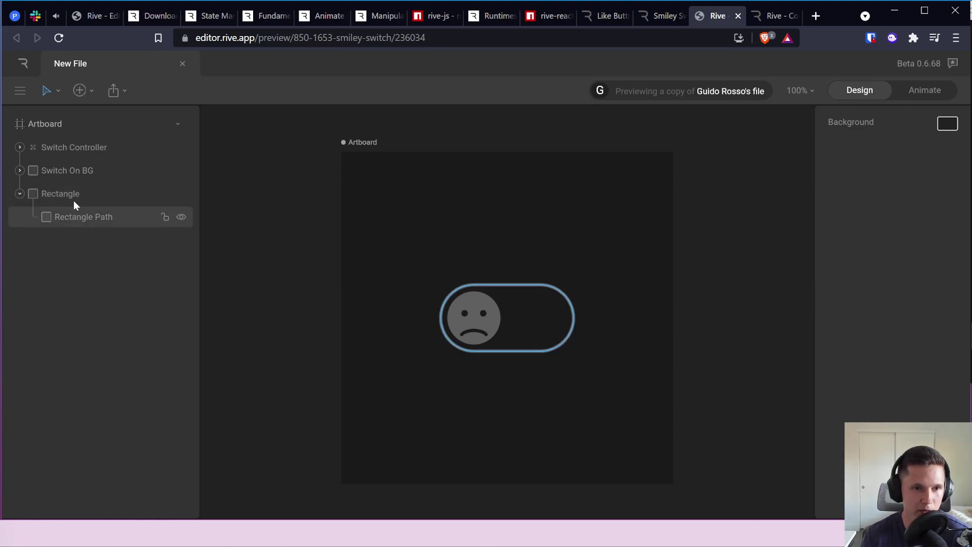
click(26, 172)
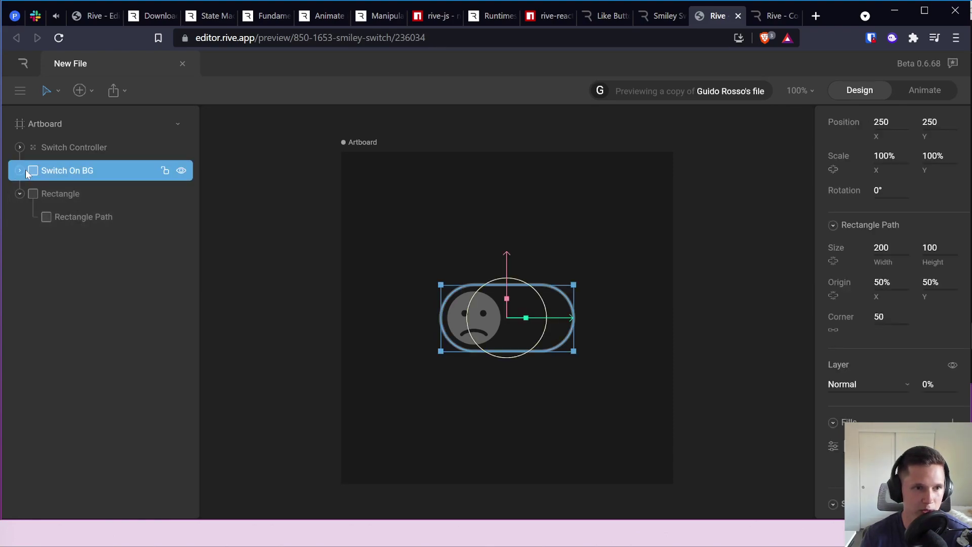
click(20, 171)
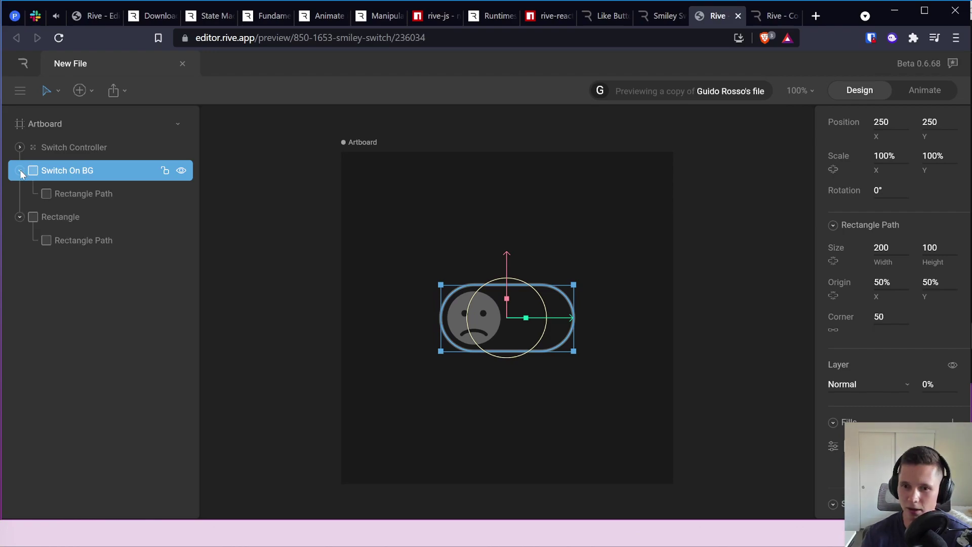
click(274, 179)
Step: Switch to Animate mode and enlarge the Remember Start SM state machine graph to examine its states and transitions
click(925, 90)
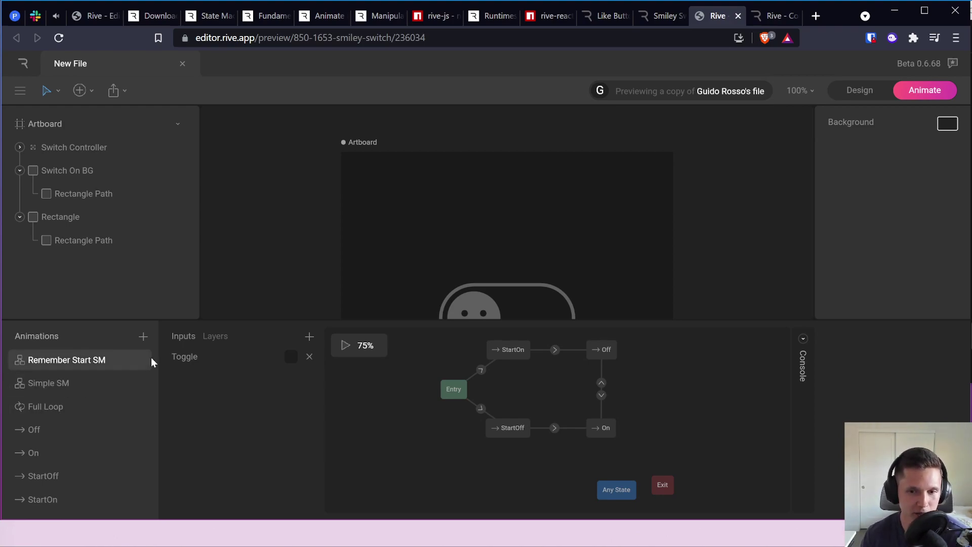
drag(425, 317, 437, 144)
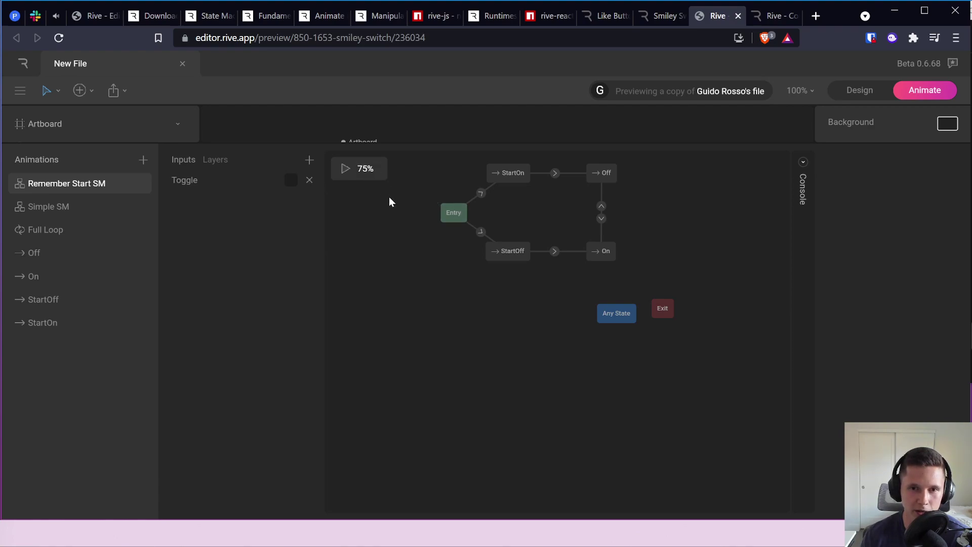
click(379, 166)
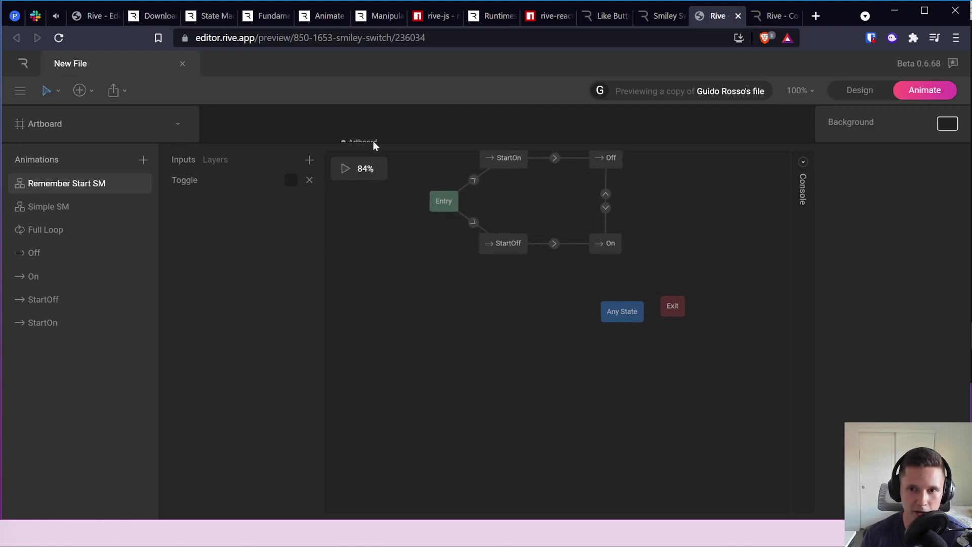
scroll(397, 303, up, 3)
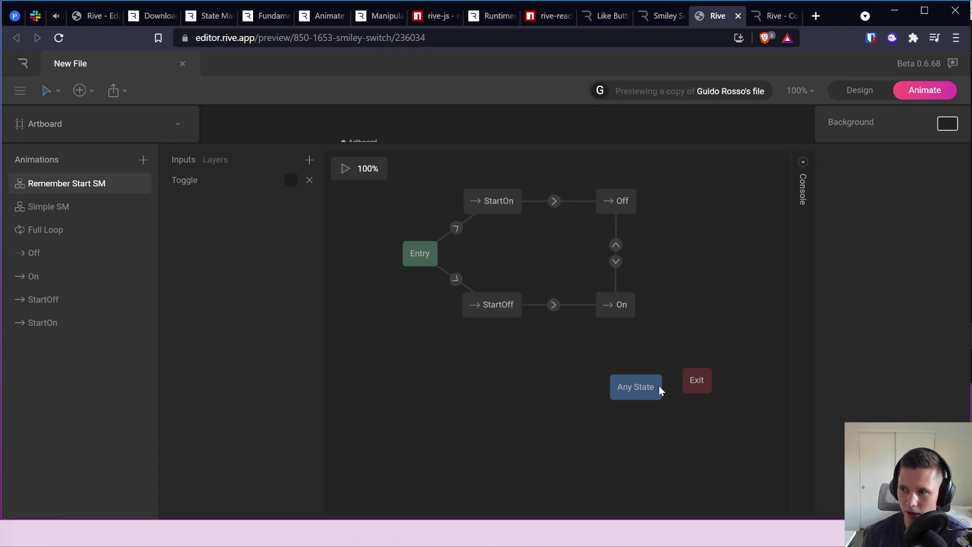
Step: Open the Simple SM state machine, try its playback, and look at both its graph and the switch on the artboard
click(48, 206)
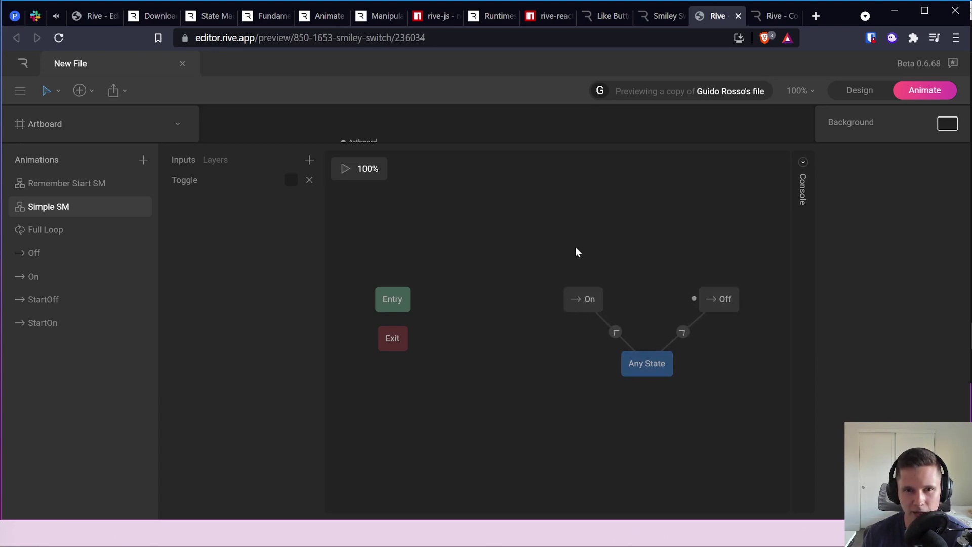
click(346, 169)
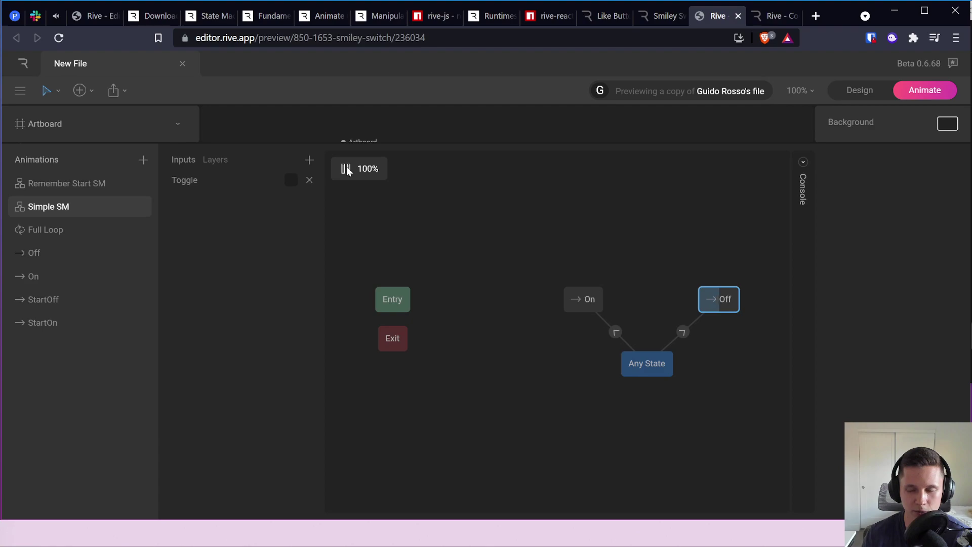
click(346, 169)
drag(410, 137, 428, 374)
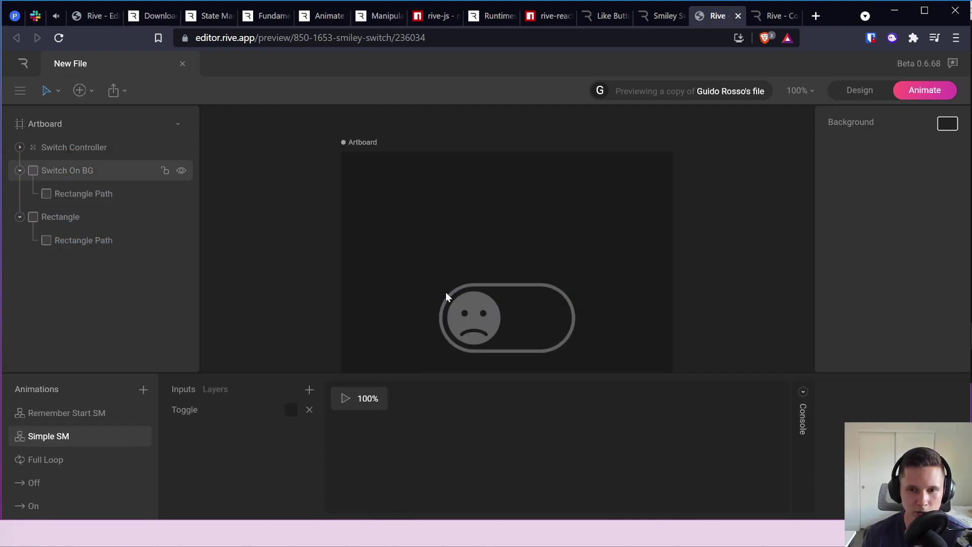
scroll(451, 266, down, 3)
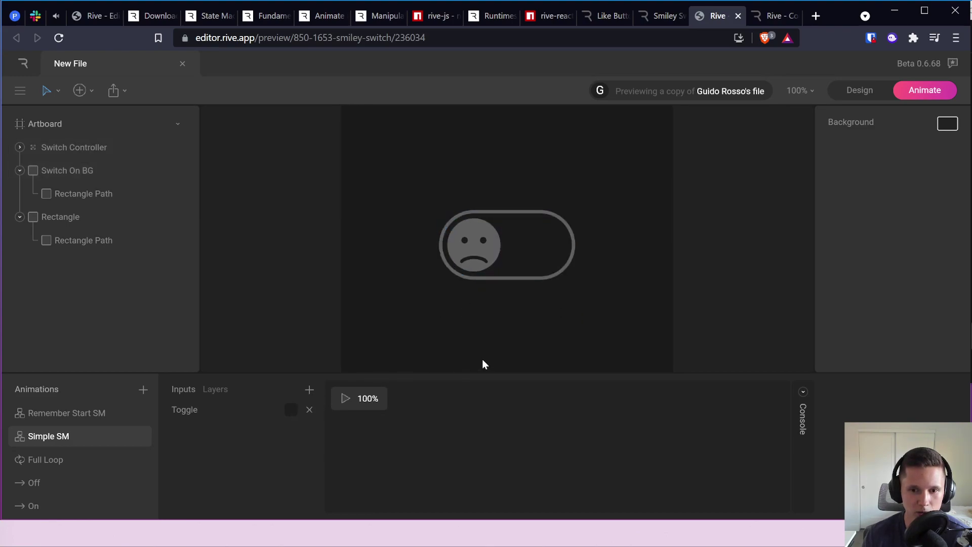
drag(482, 367, 490, 153)
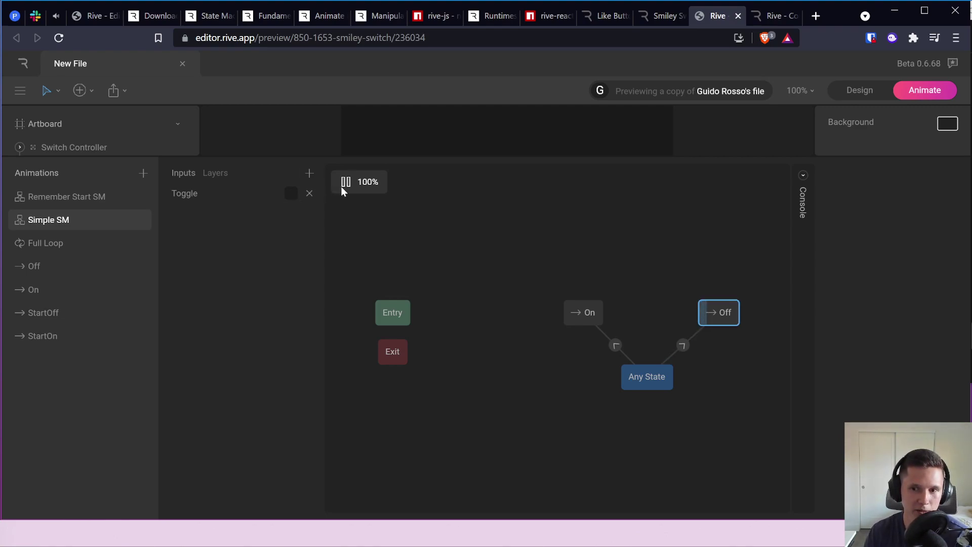
Step: Bring the switch artwork into view while Simple SM plays and set its Toggle input on and back off
drag(432, 155, 436, 348)
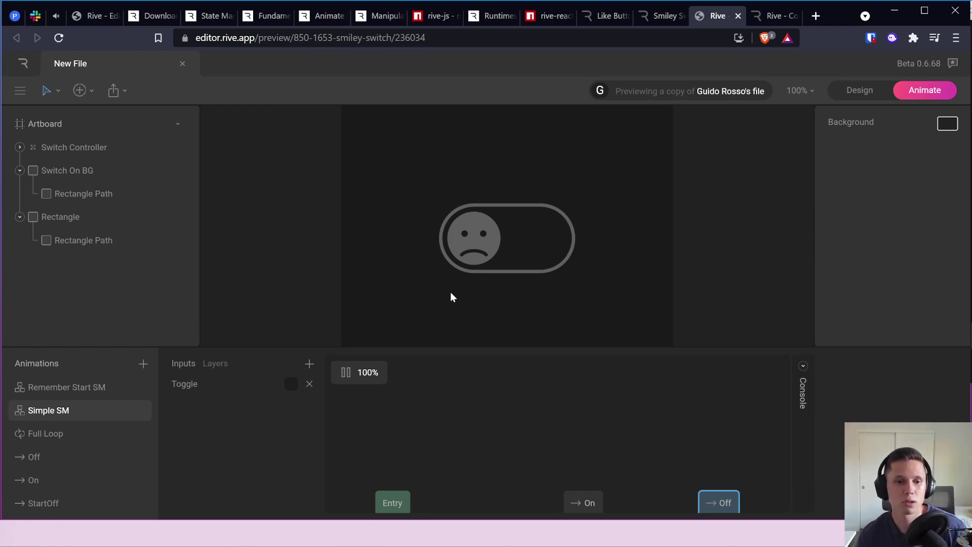
click(292, 385)
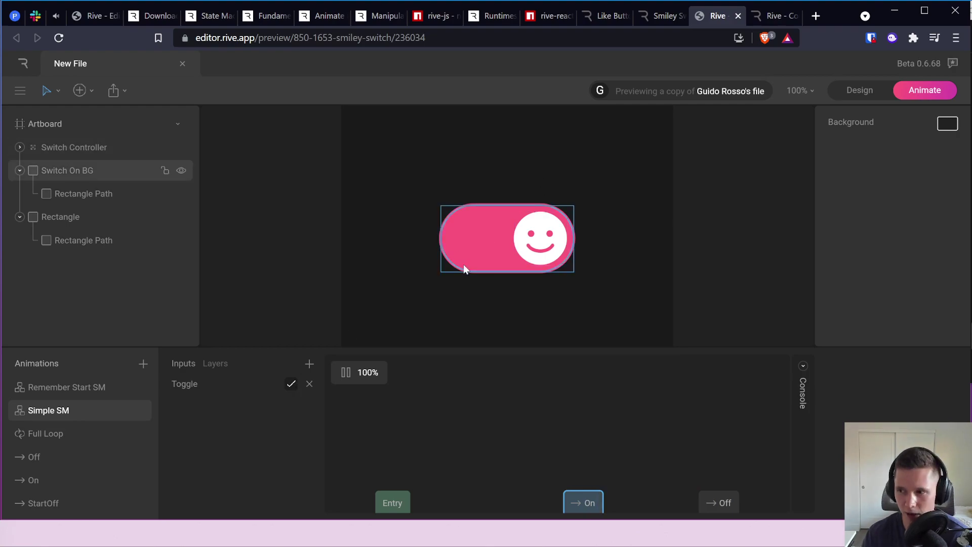
click(292, 385)
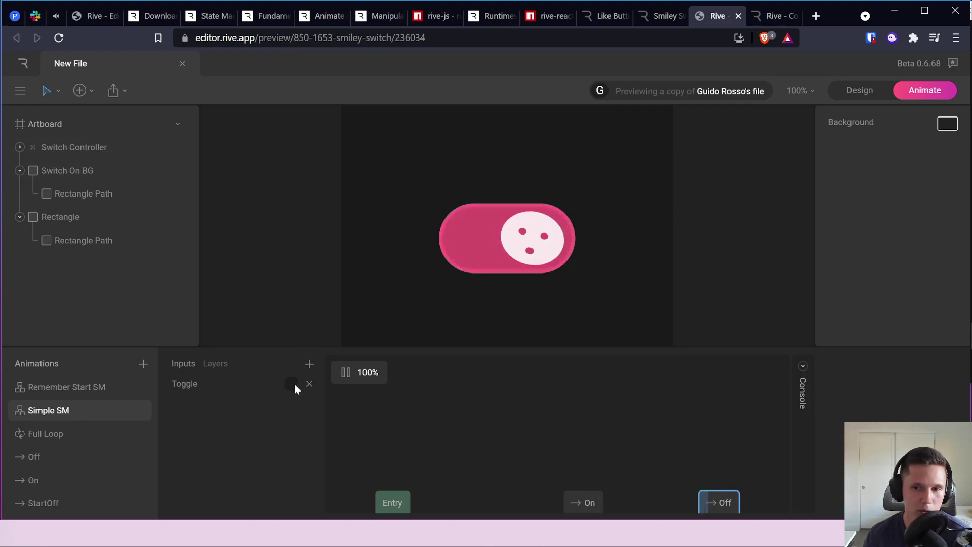
Step: Restart the Simple SM playback and flip its Toggle input several times, leaving it on
click(345, 377)
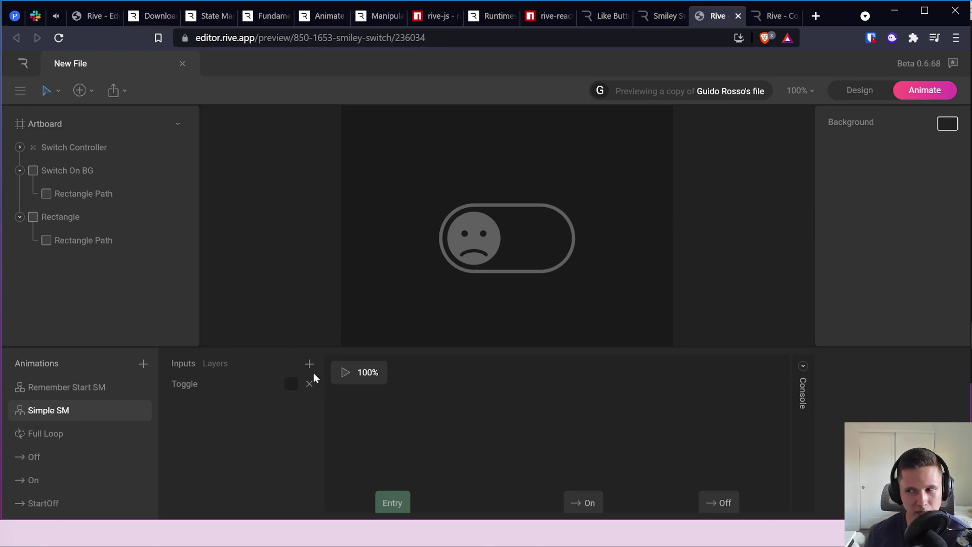
click(346, 375)
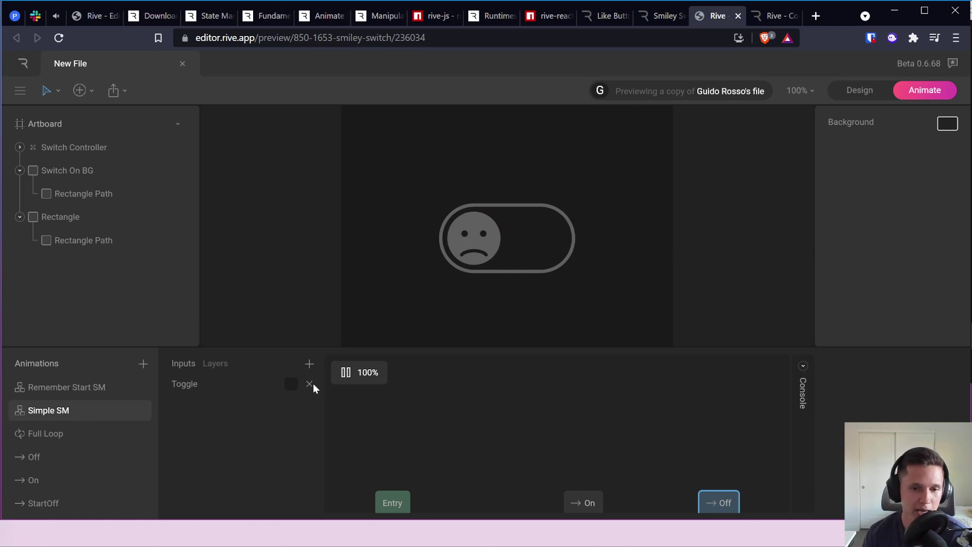
click(291, 385)
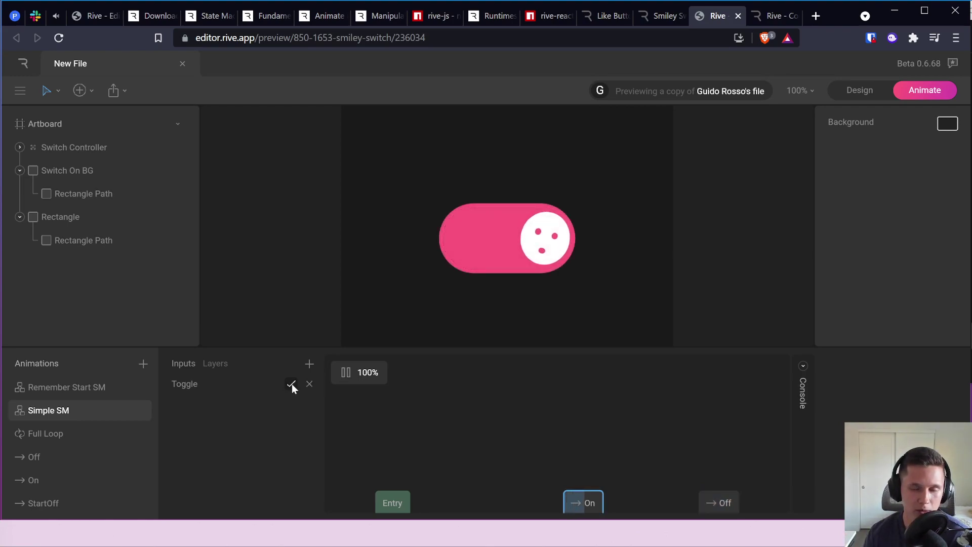
click(292, 385)
click(291, 384)
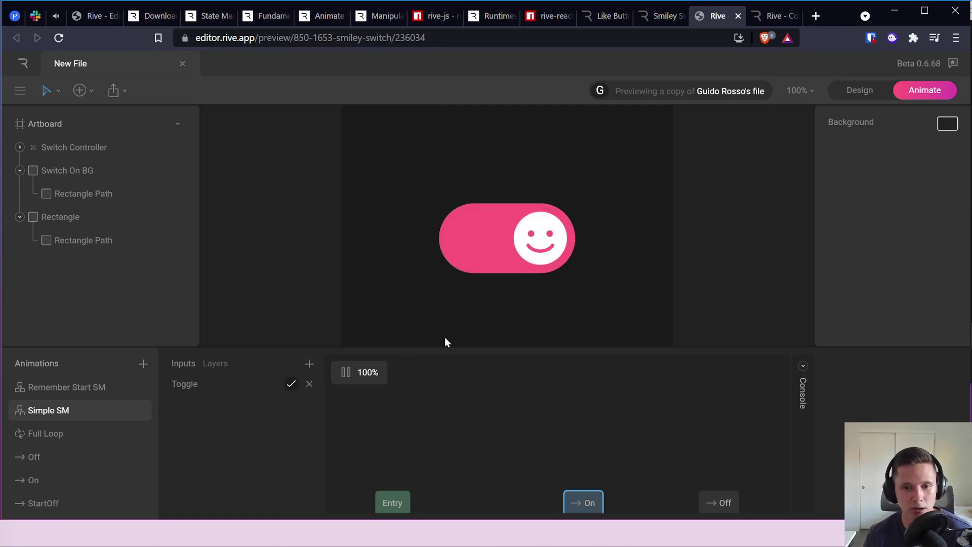
click(288, 384)
click(289, 384)
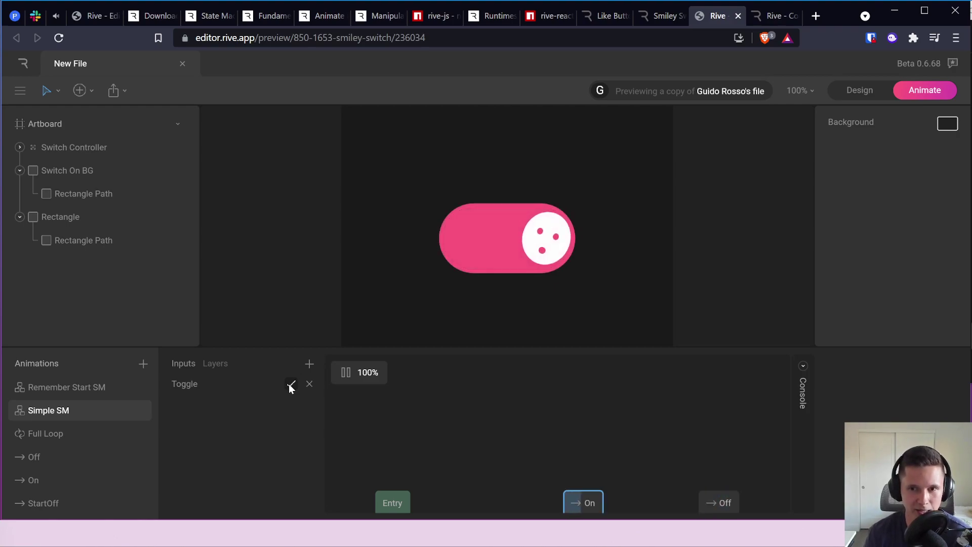
click(288, 384)
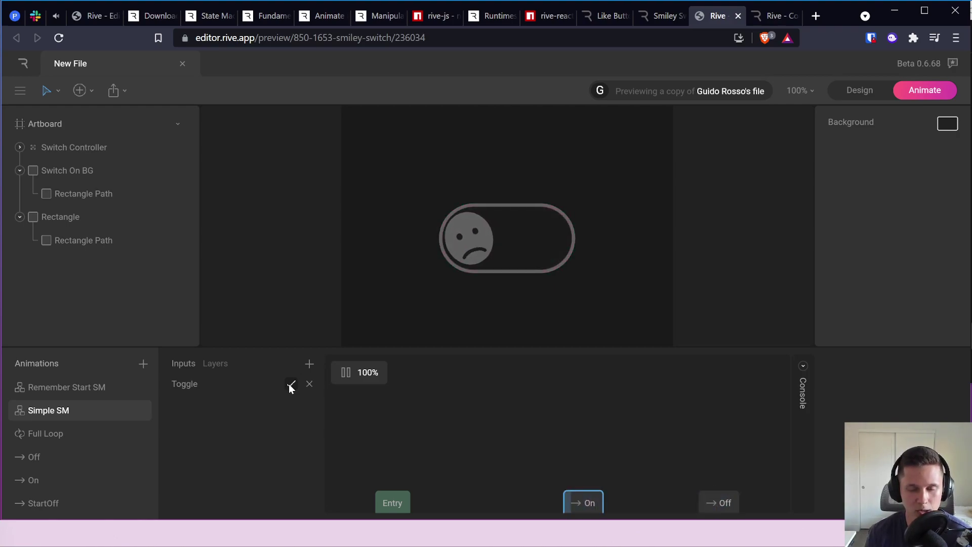
Step: Show the Simple SM graph alongside the switch and flip Toggle rapidly to watch the On and Off states alternate
drag(463, 348, 456, 278)
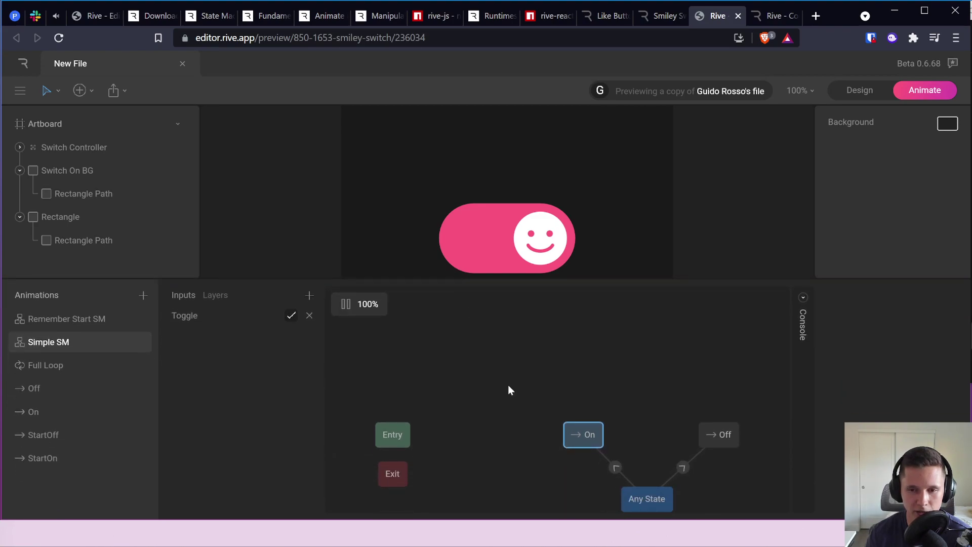
scroll(509, 388, down, 3)
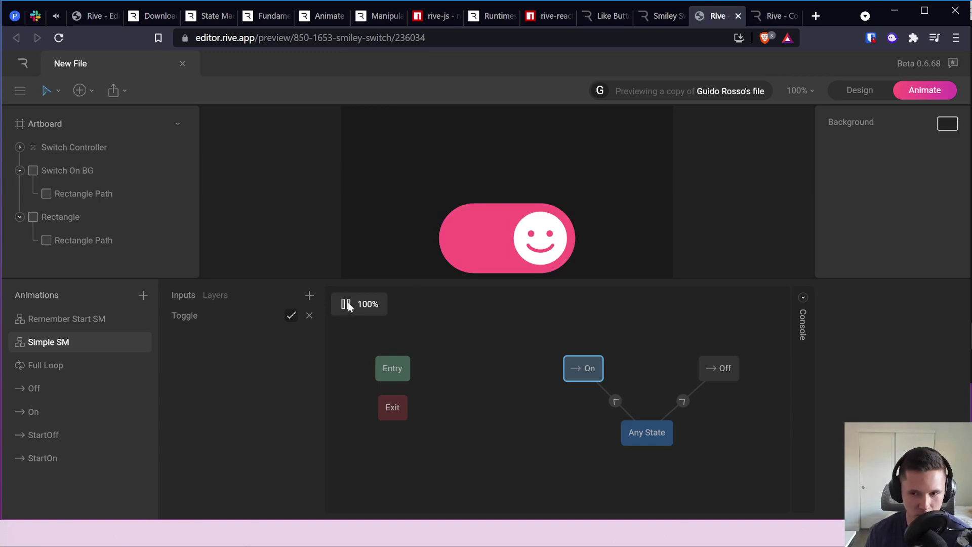
click(292, 316)
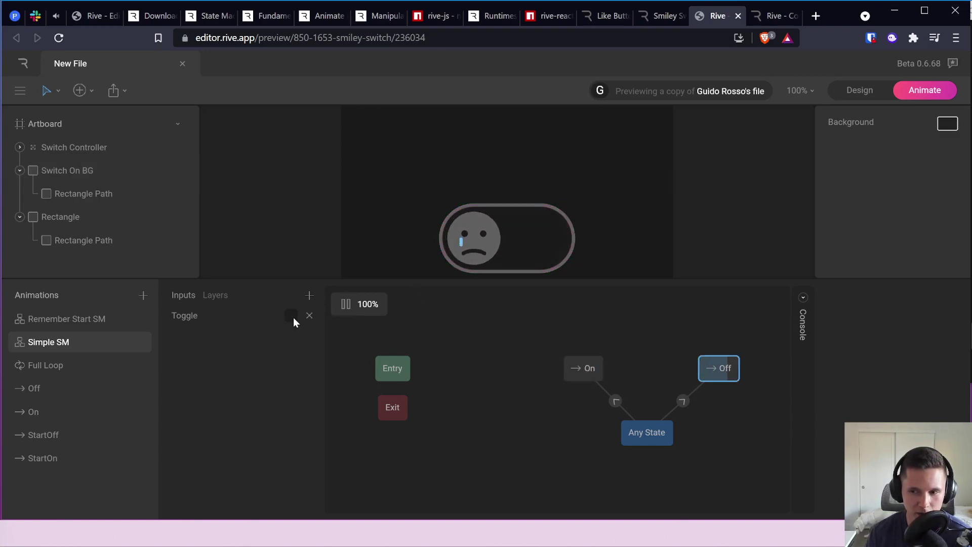
click(292, 316)
click(292, 316)
click(292, 315)
click(293, 316)
click(292, 315)
click(292, 315)
click(293, 315)
click(292, 316)
click(292, 316)
click(292, 315)
click(293, 315)
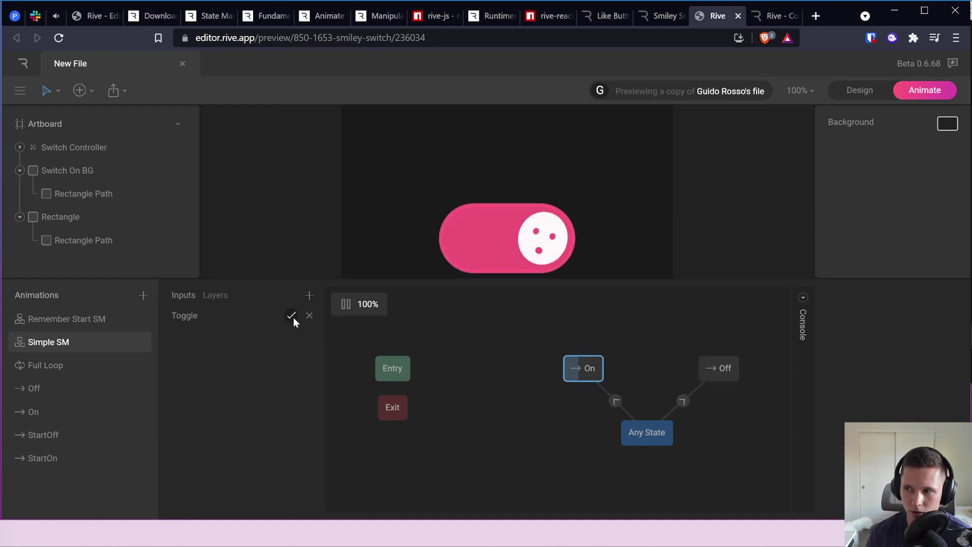
click(293, 315)
click(292, 316)
Step: Open and play the Full Loop animation, and look through the child objects of the Switch Controller
click(67, 364)
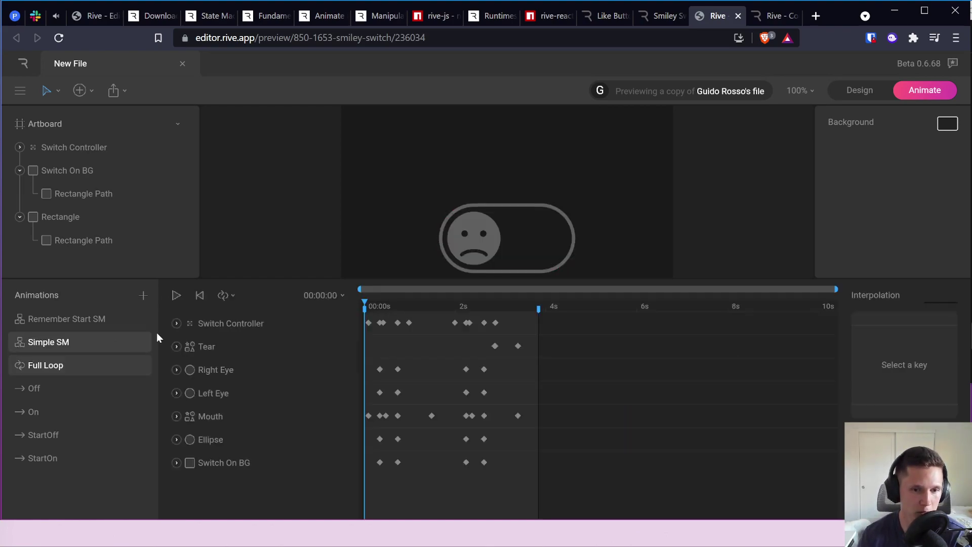
click(175, 296)
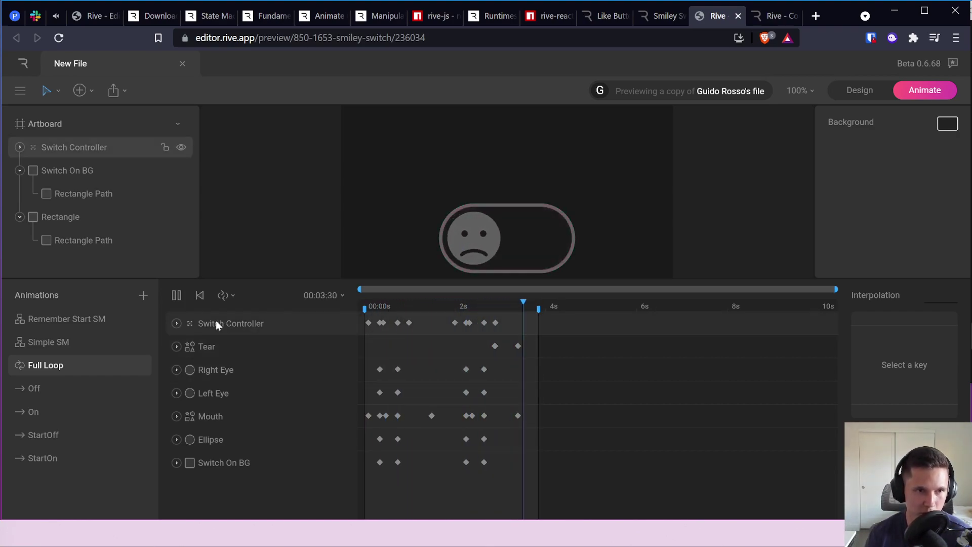
click(20, 147)
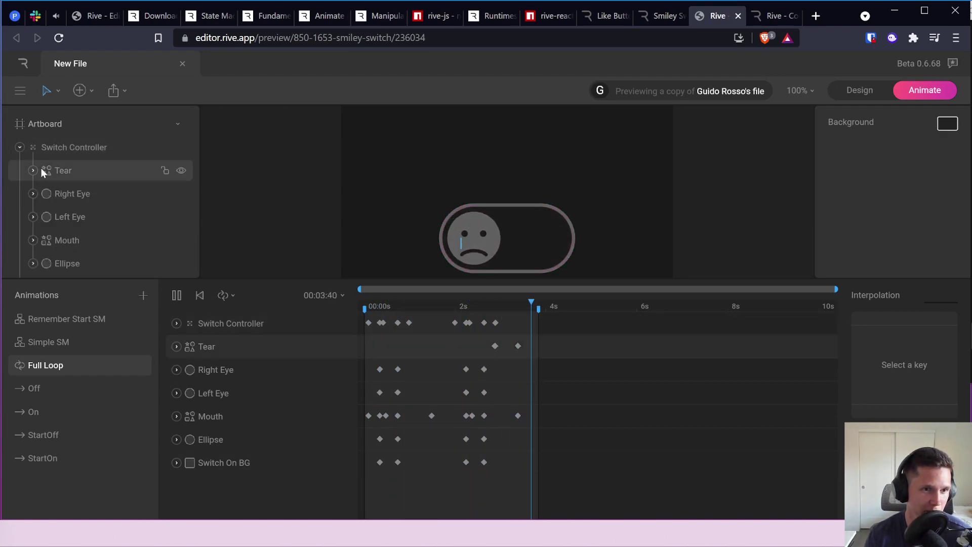
scroll(89, 223, down, 2)
scroll(88, 220, up, 2)
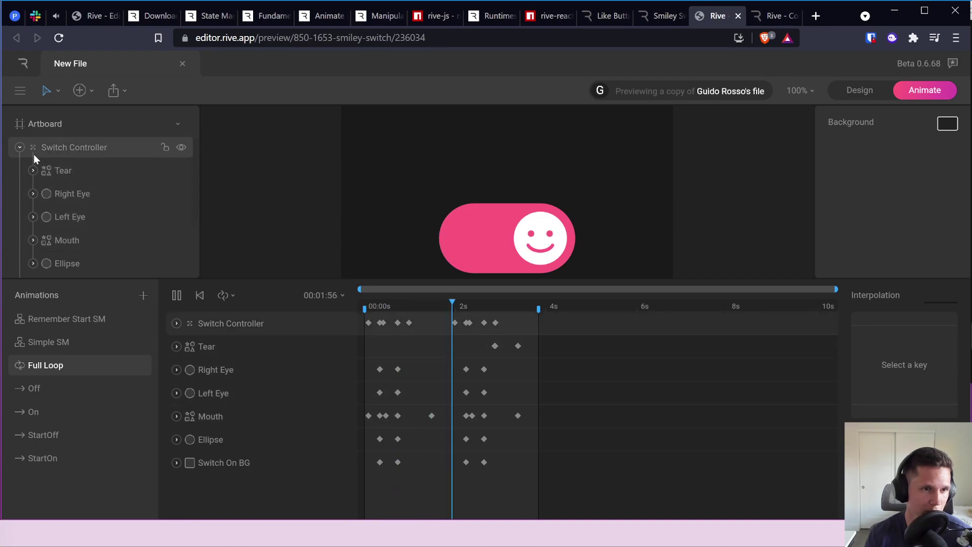
click(20, 148)
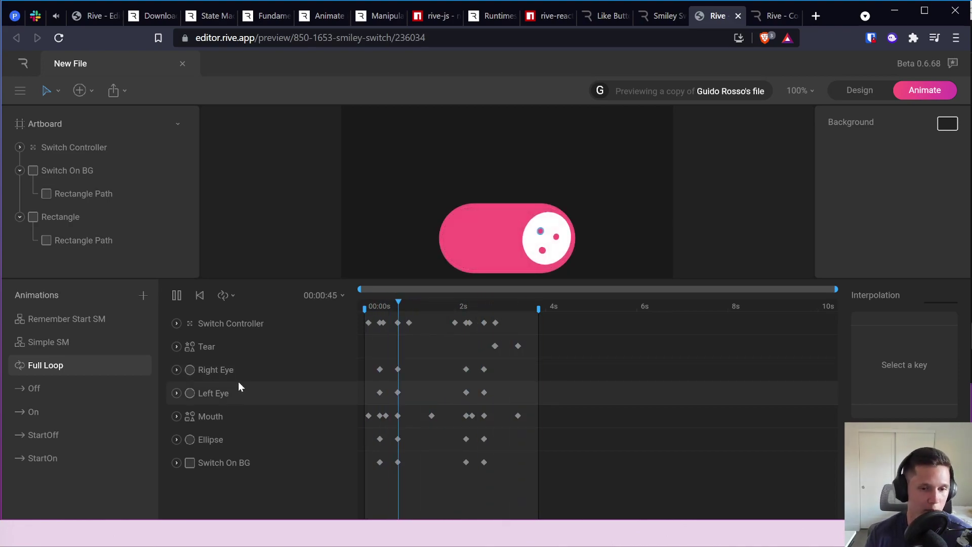
Step: Delete the Tear's keyframes from the Full Loop timeline and clear the selection
click(225, 345)
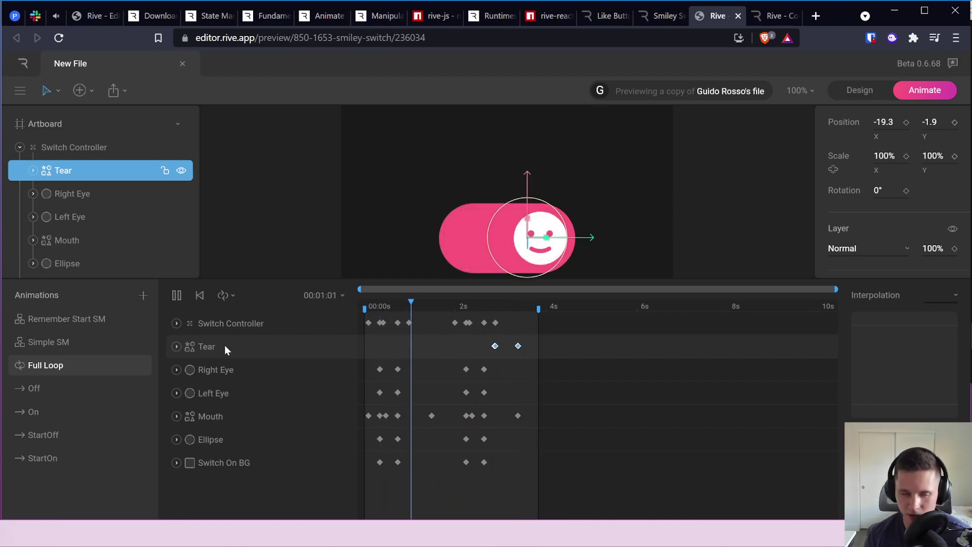
key(Delete)
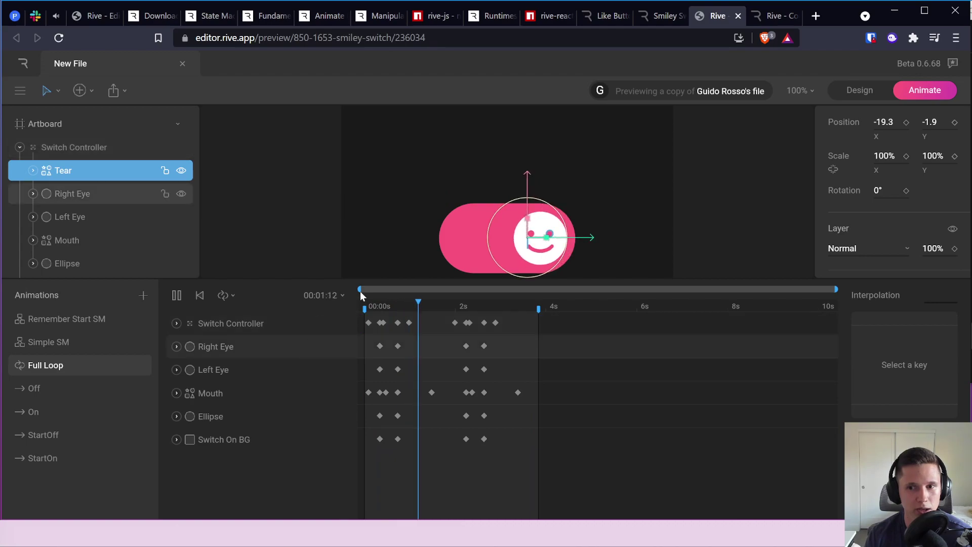
click(778, 210)
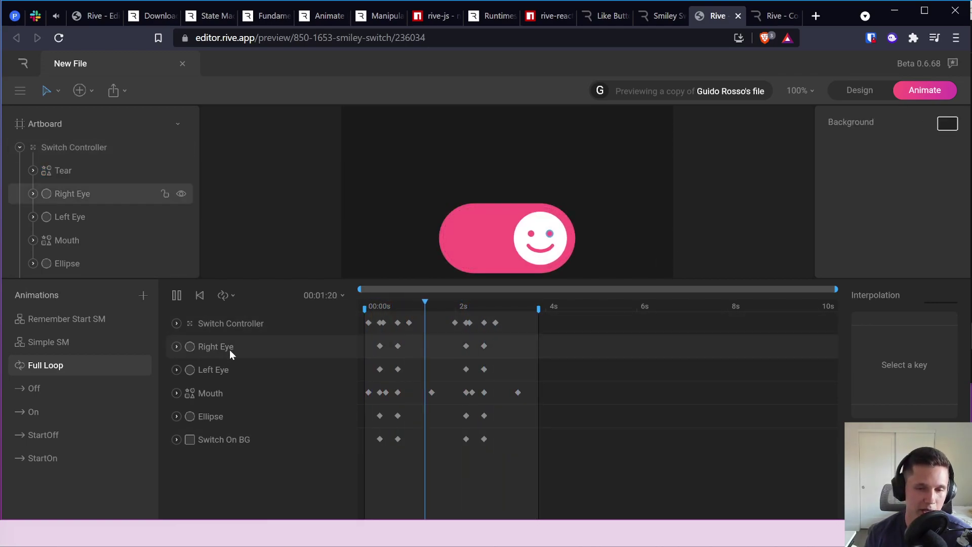
Step: Pause the Full Loop animation, expand the Right Eye's Color track, and scrub the timeline to examine its keyframes
click(244, 347)
click(177, 295)
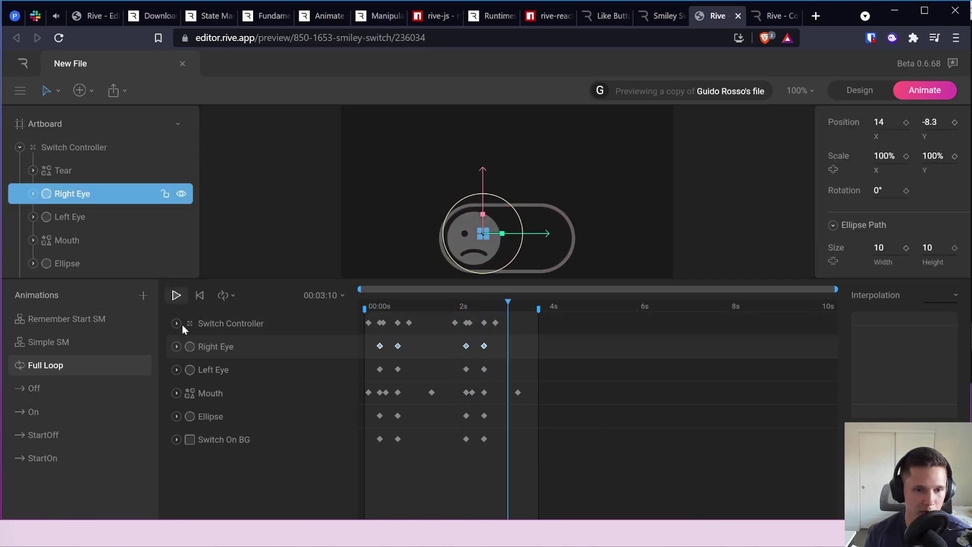
click(176, 347)
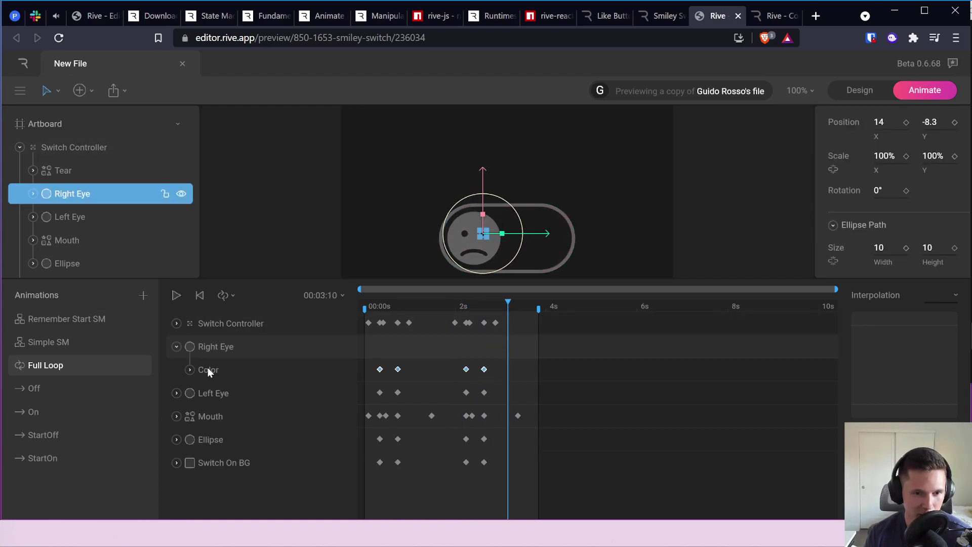
click(189, 370)
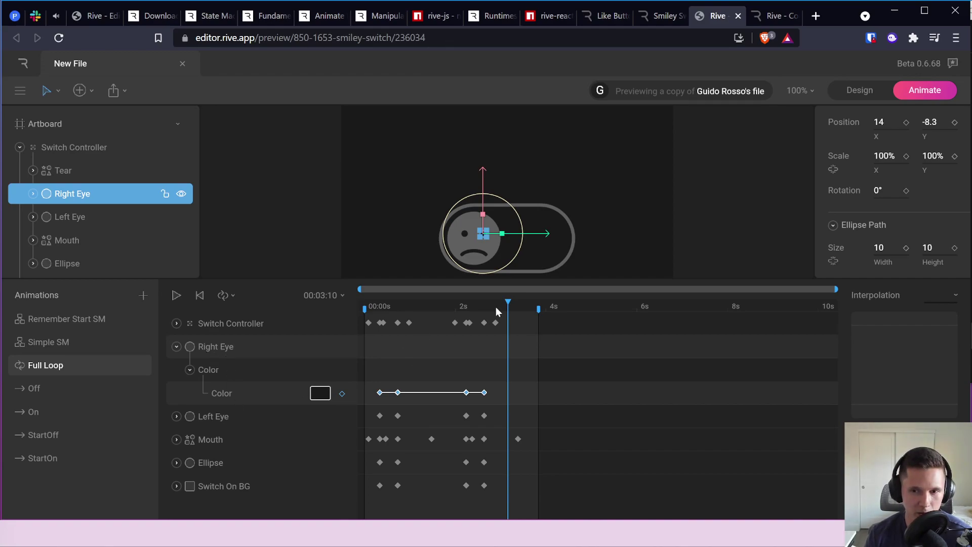
drag(508, 303, 457, 306)
drag(377, 323, 490, 328)
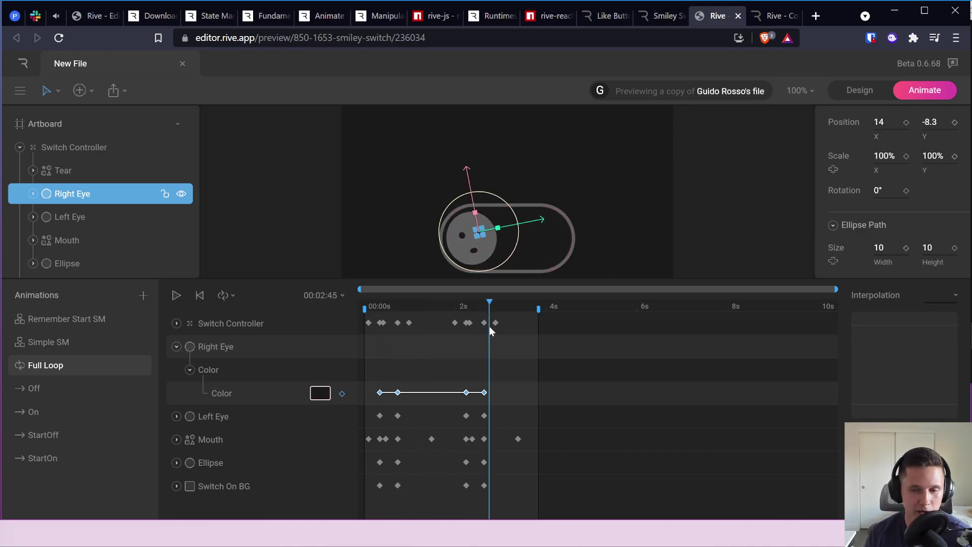
Step: In Design mode, change the fill of the face Ellipse to green 0EFF75 and deselect it
click(870, 90)
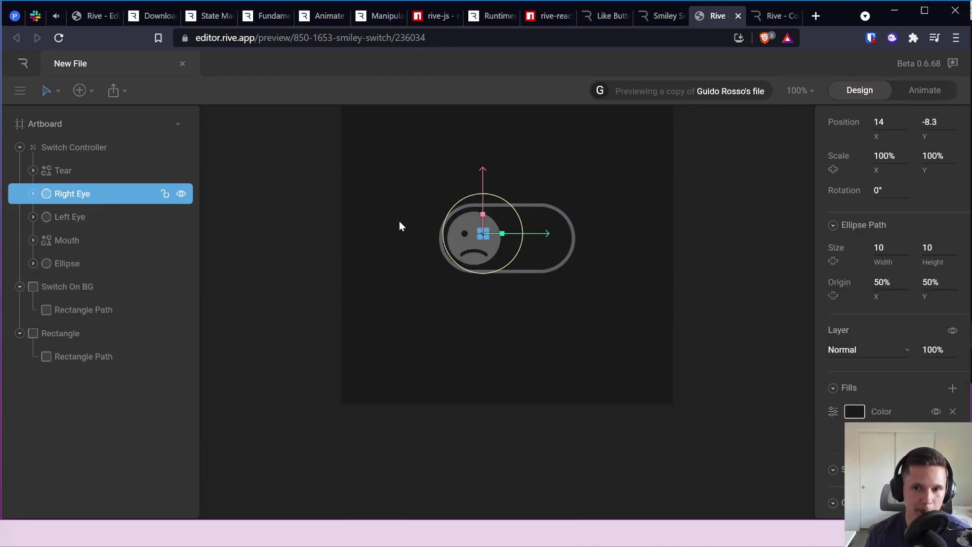
click(324, 239)
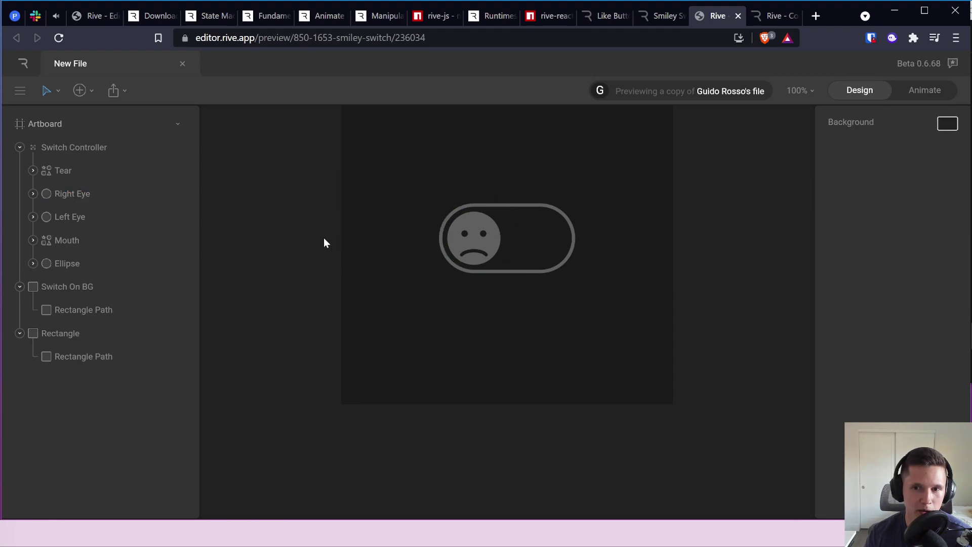
click(469, 242)
double_click(470, 241)
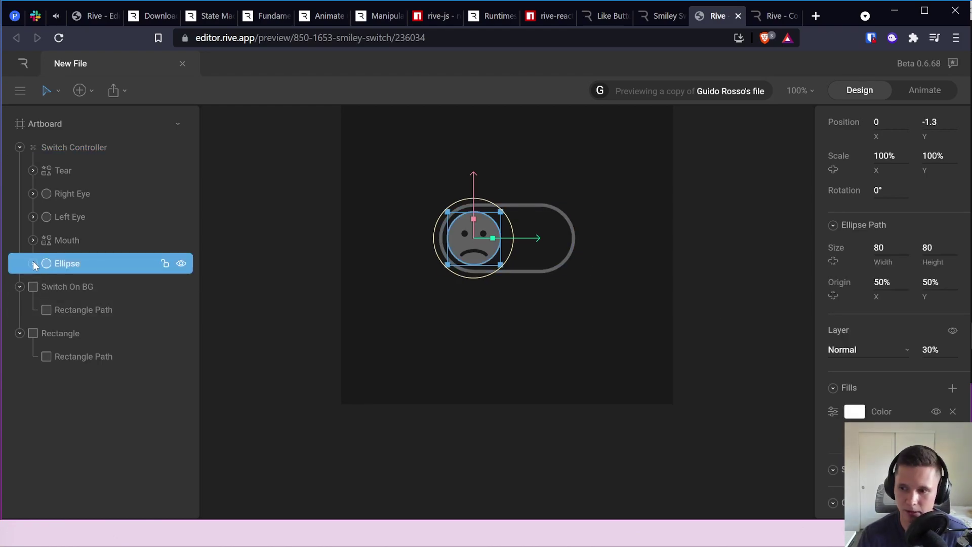
click(858, 412)
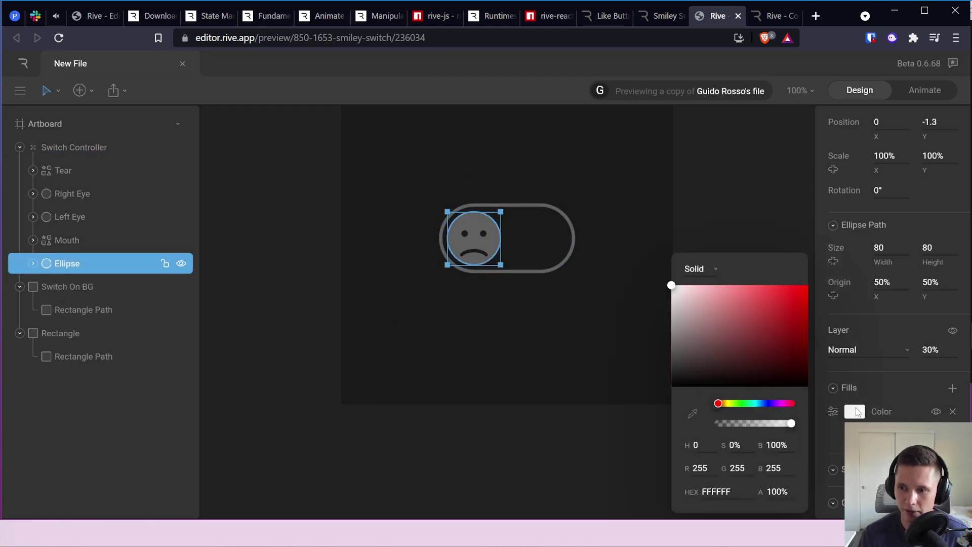
click(749, 403)
click(746, 352)
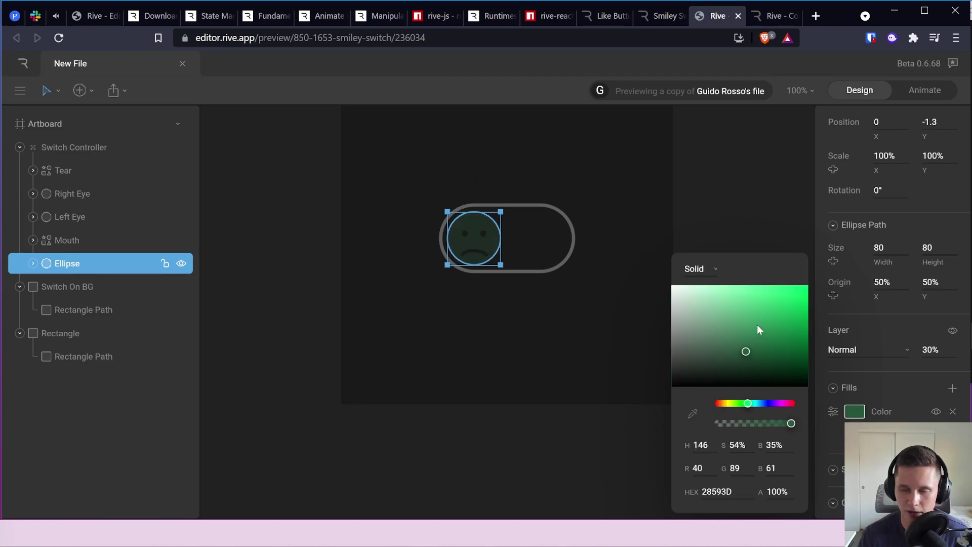
drag(783, 295, 802, 287)
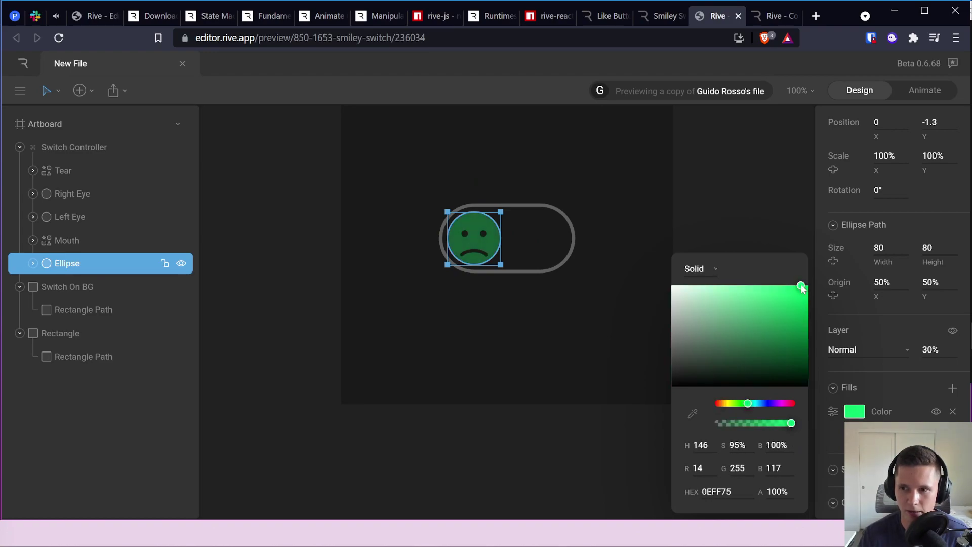
click(790, 232)
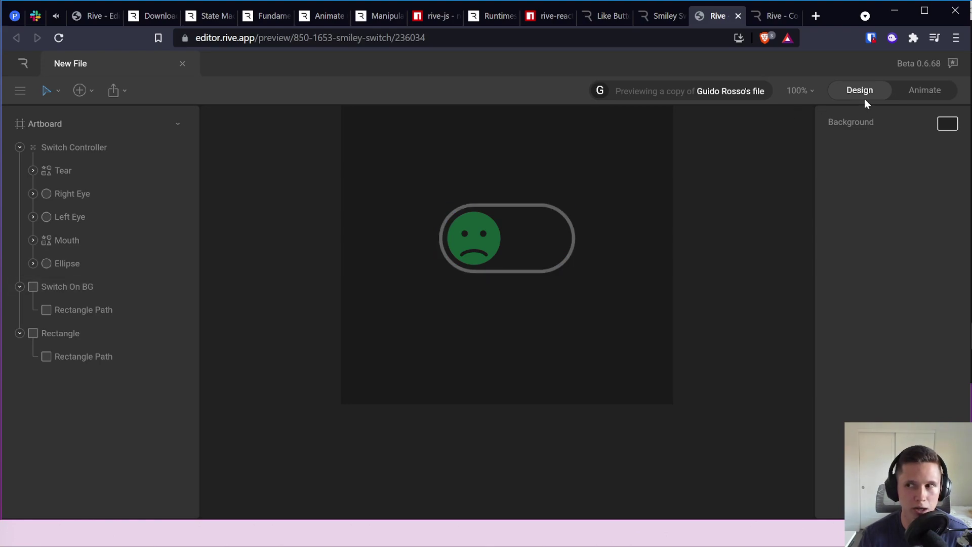
Step: Return to Animate mode and briefly play Full Loop to preview the recoloured face
click(923, 91)
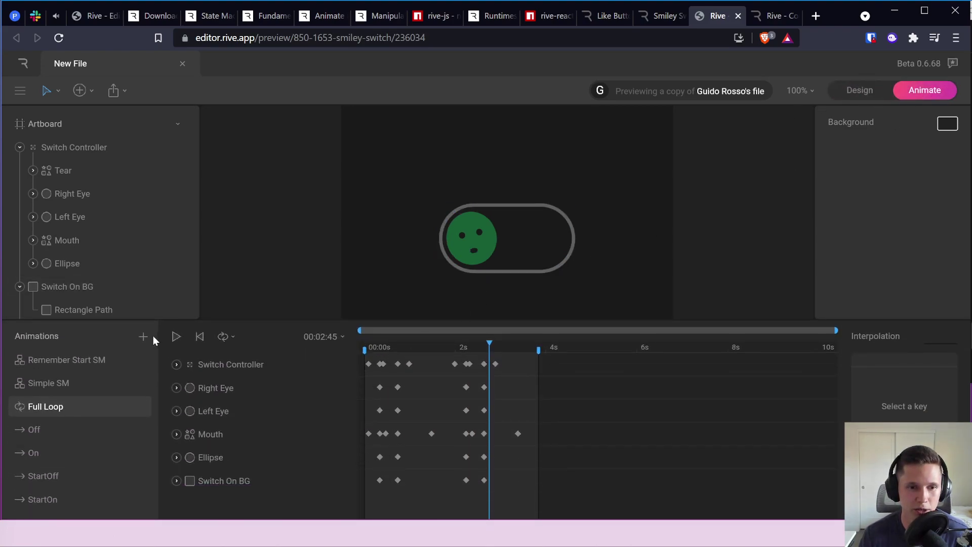
click(177, 338)
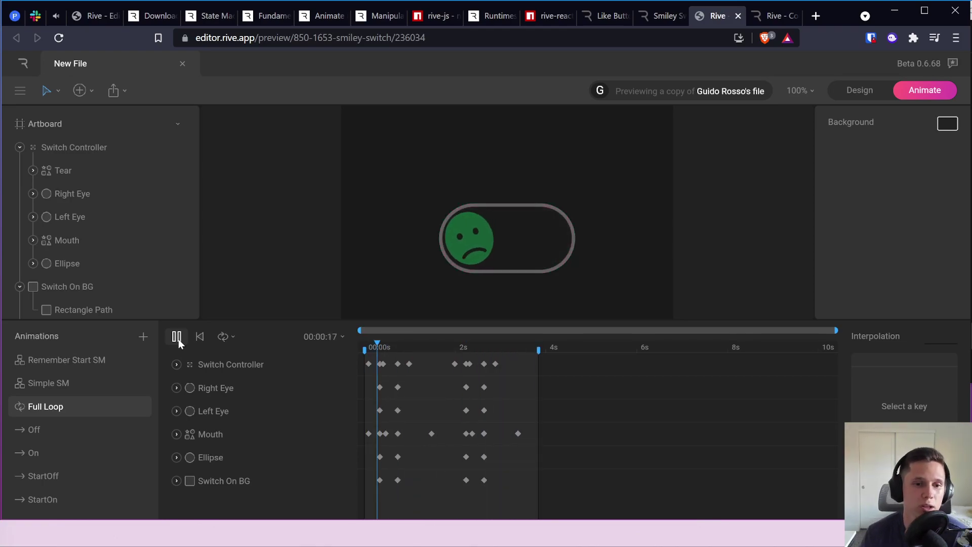
click(177, 337)
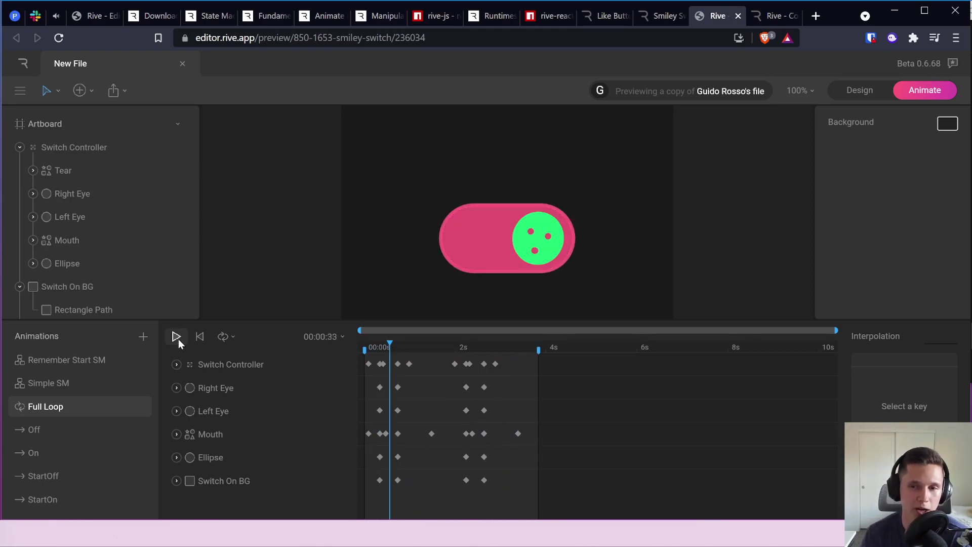
Step: Expand the Right Eye and Ellipse tracks and scrub near the loop's start to examine the Ellipse's Opacity keyframes
click(176, 388)
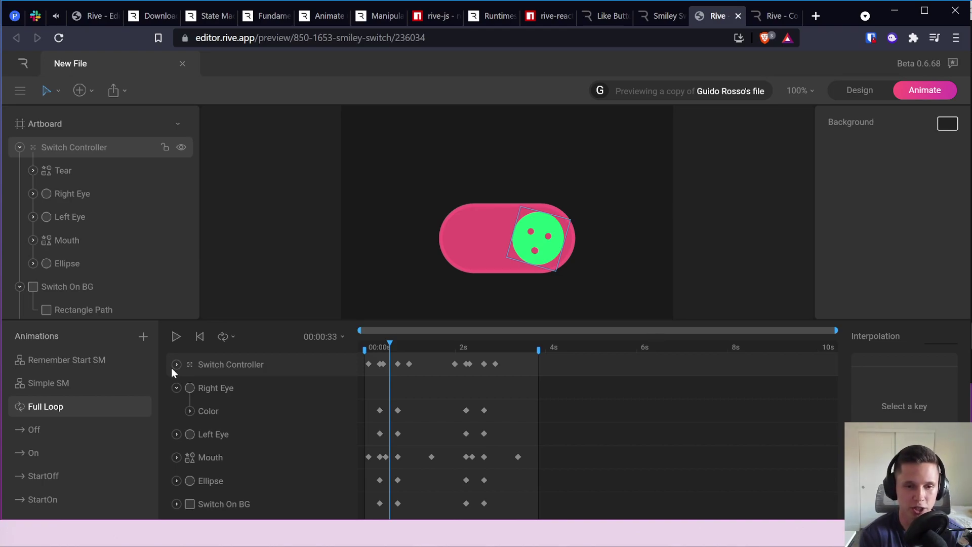
click(223, 388)
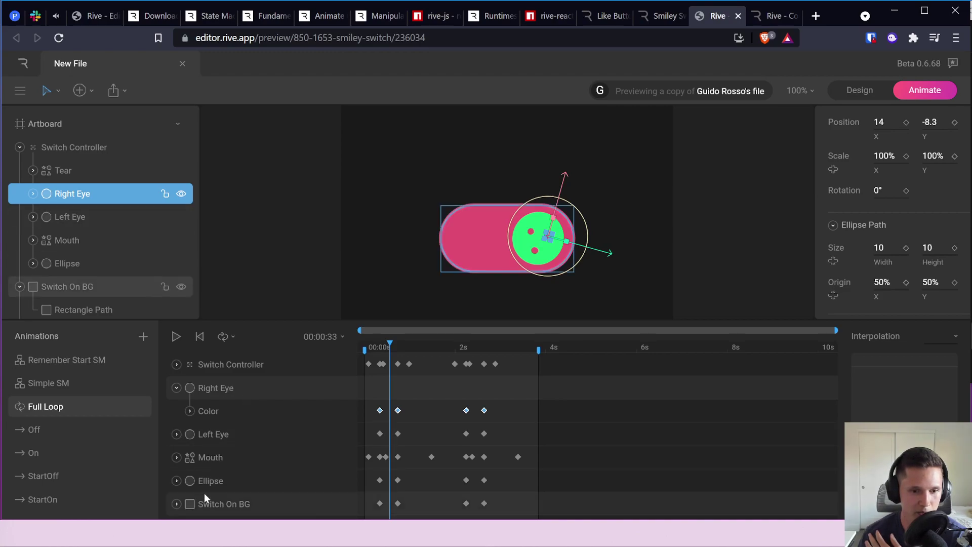
click(175, 479)
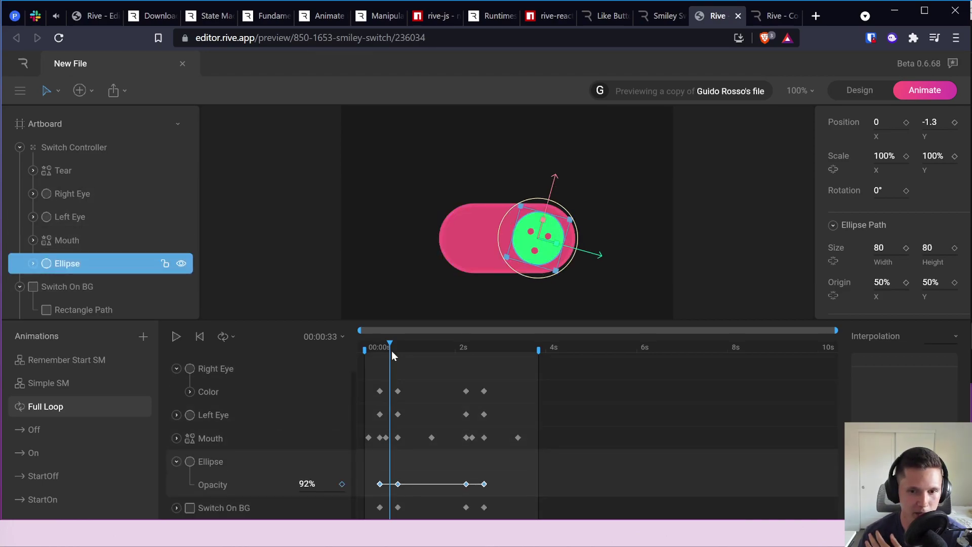
drag(390, 346, 380, 348)
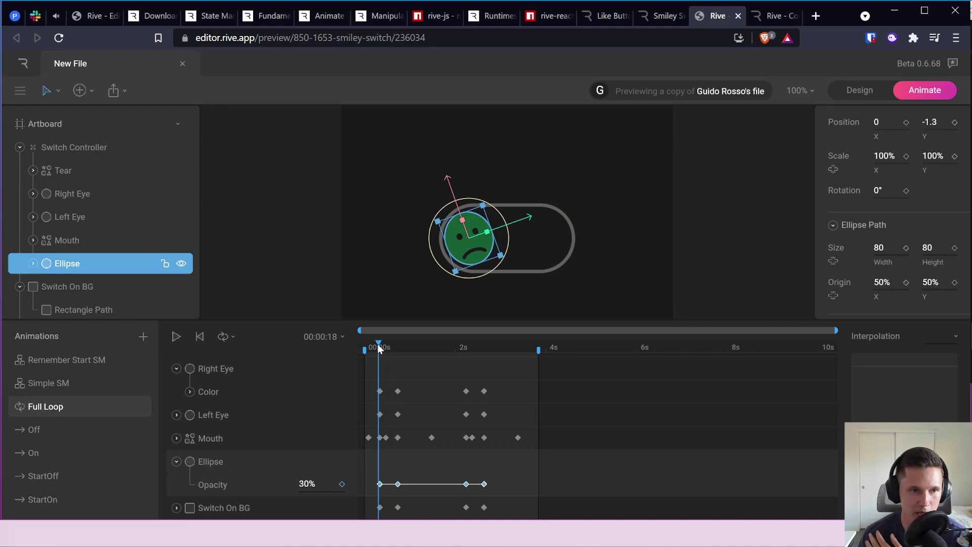
scroll(800, 274, down, 1)
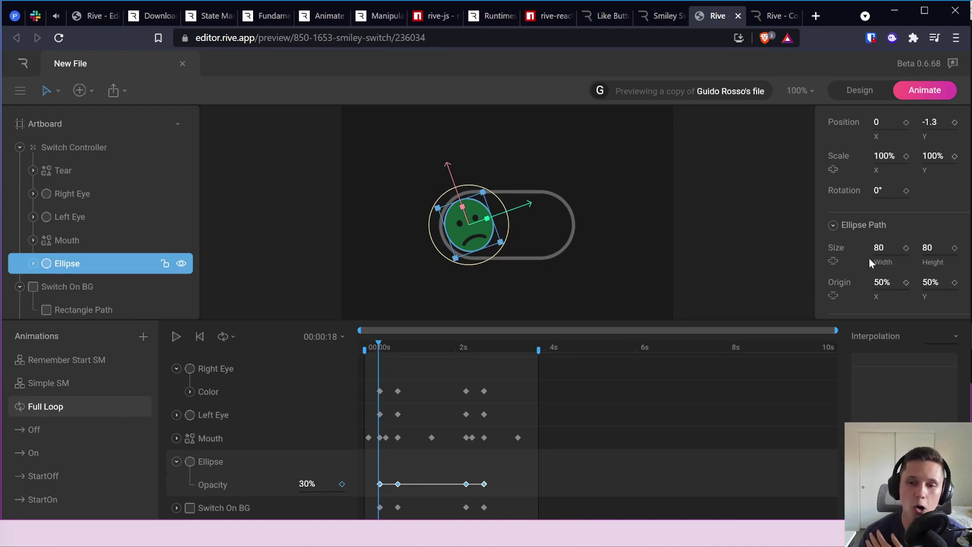
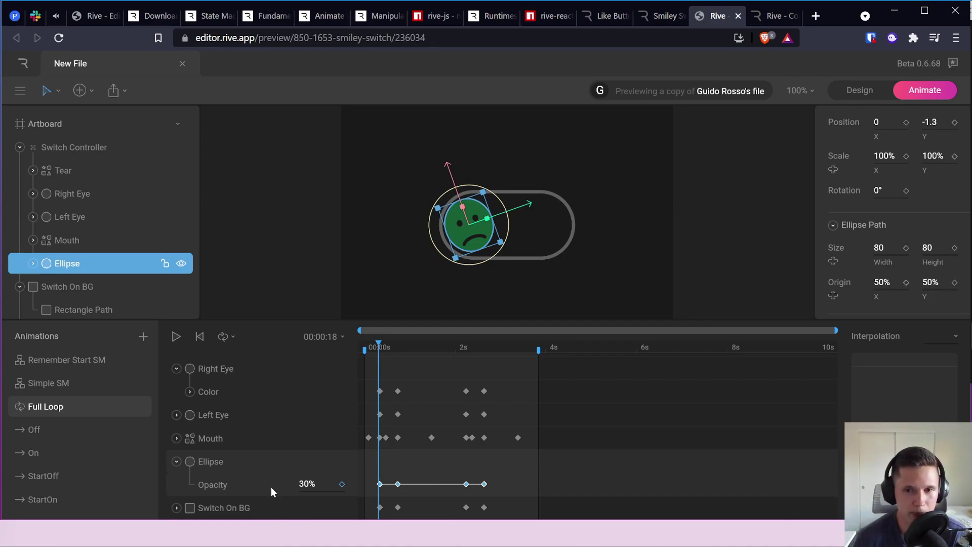
mouse_move(380, 347)
mouse_down()
mouse_move(469, 341)
mouse_move(375, 356)
mouse_up()
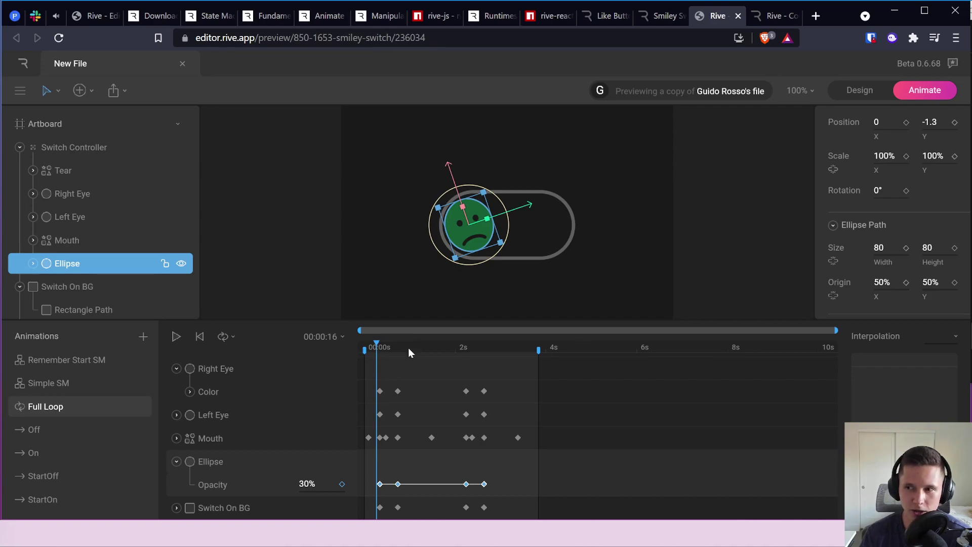
Step: Key the Ellipse's fill colour as magenta C40A7C at 00:00:20 in Full Loop and clear the selection
scroll(942, 234, down, 5)
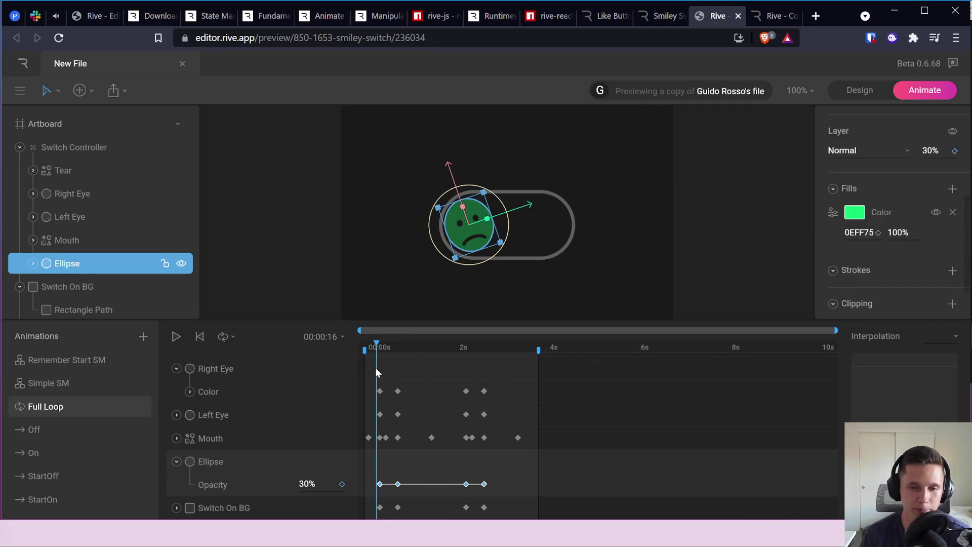
drag(376, 347, 381, 346)
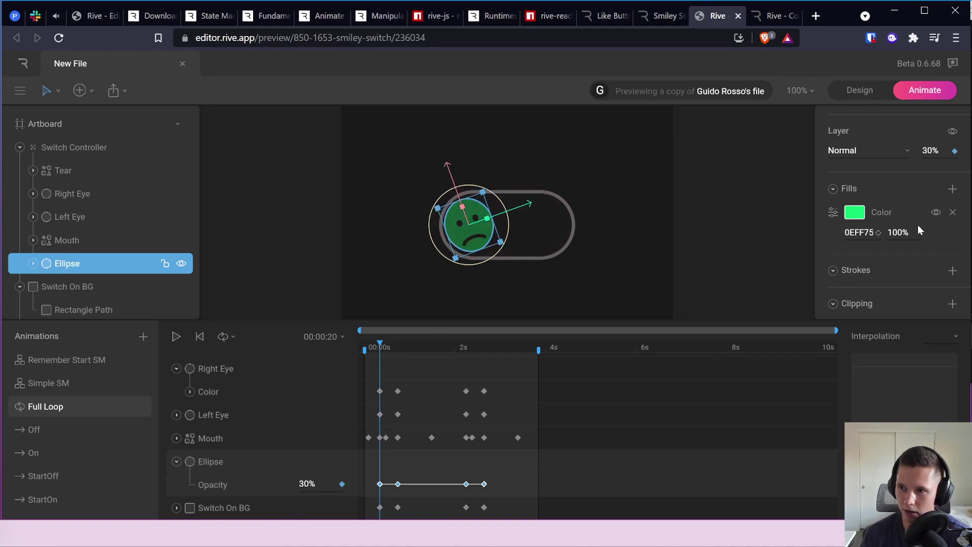
click(855, 215)
mouse_move(775, 250)
mouse_down()
mouse_move(730, 254)
mouse_move(674, 238)
mouse_move(722, 316)
mouse_move(777, 328)
mouse_move(778, 243)
mouse_up()
click(785, 350)
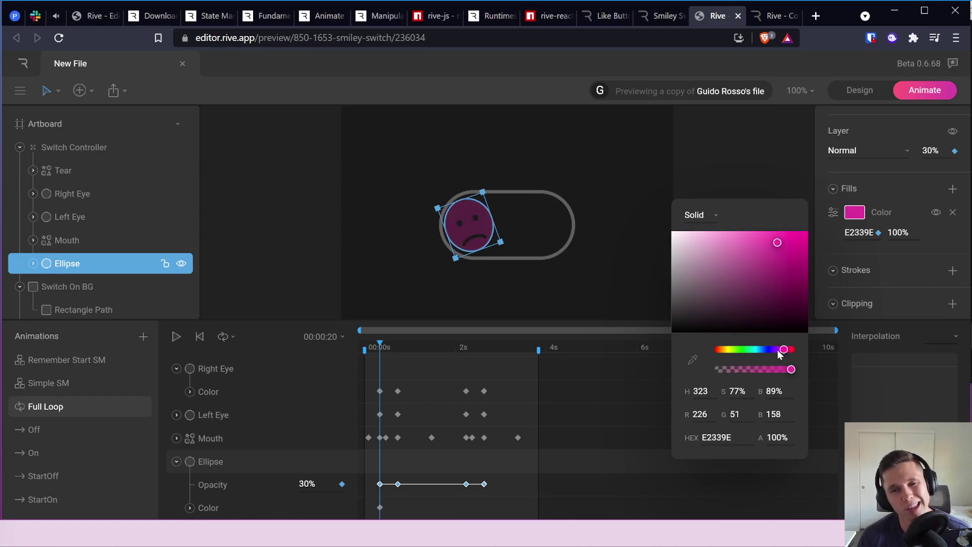
drag(774, 245, 801, 259)
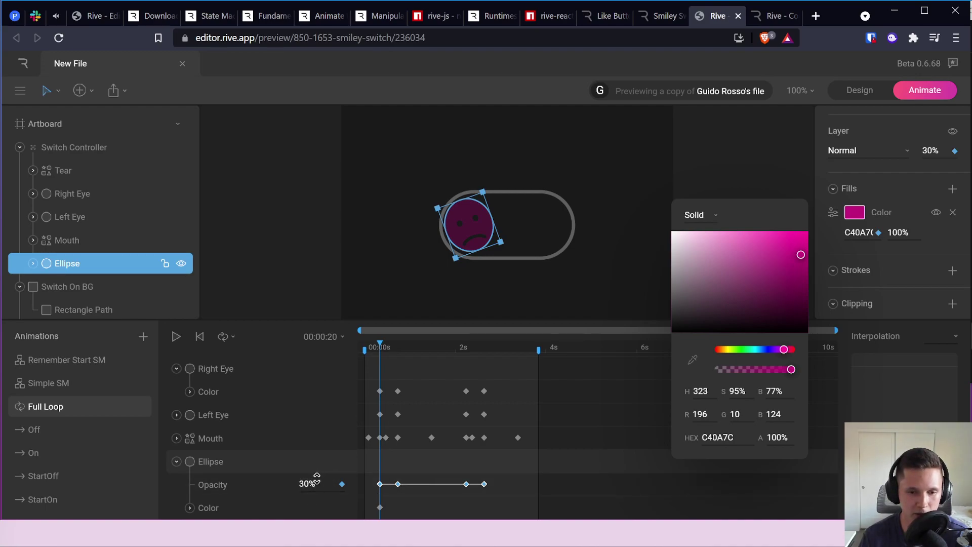
click(780, 168)
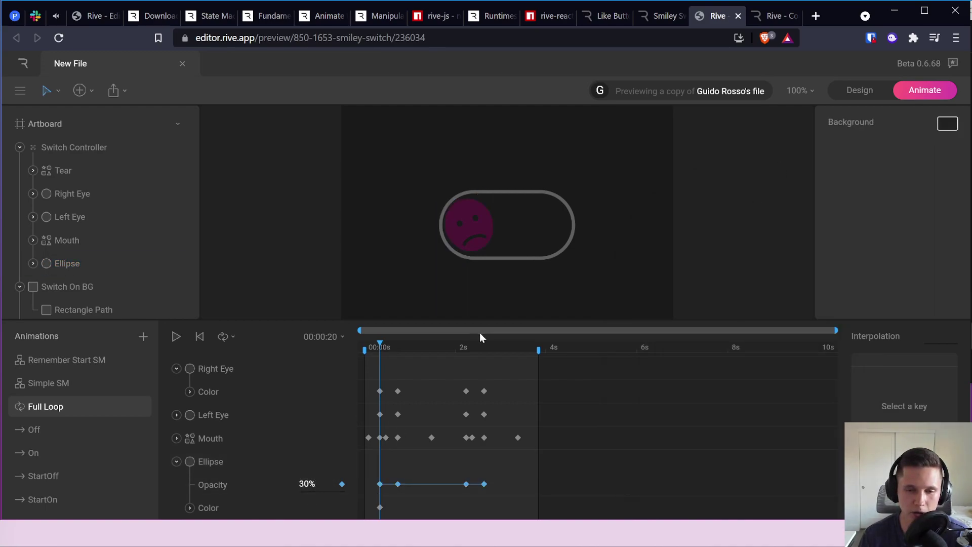
Step: Play Full Loop with the magenta face, pause it, and scrub back to around the first Ellipse colour key
click(175, 337)
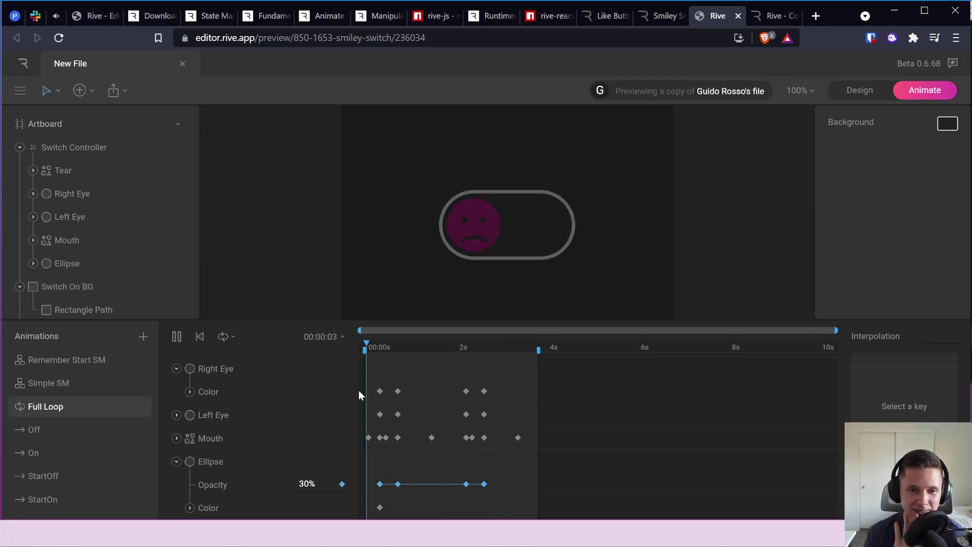
click(176, 337)
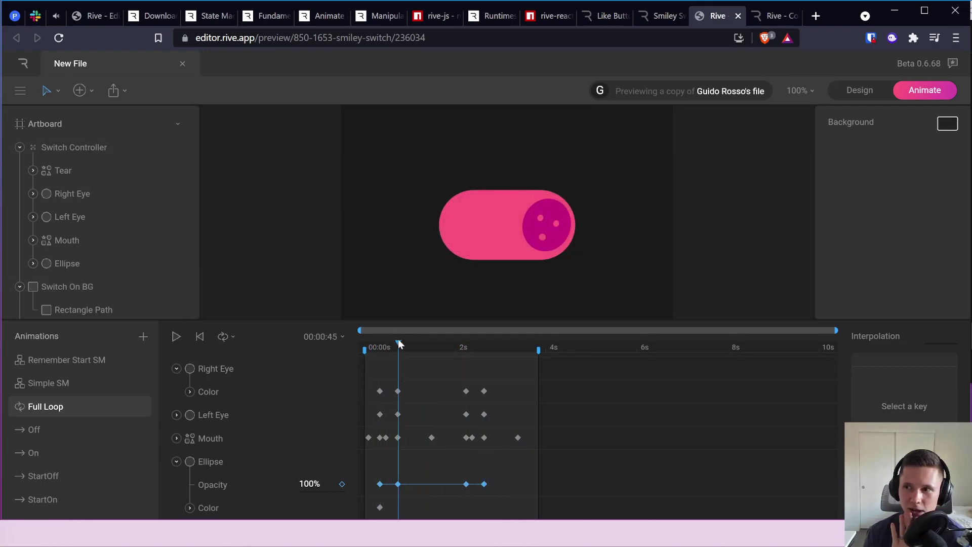
drag(399, 345, 377, 344)
scroll(258, 418, down, 1)
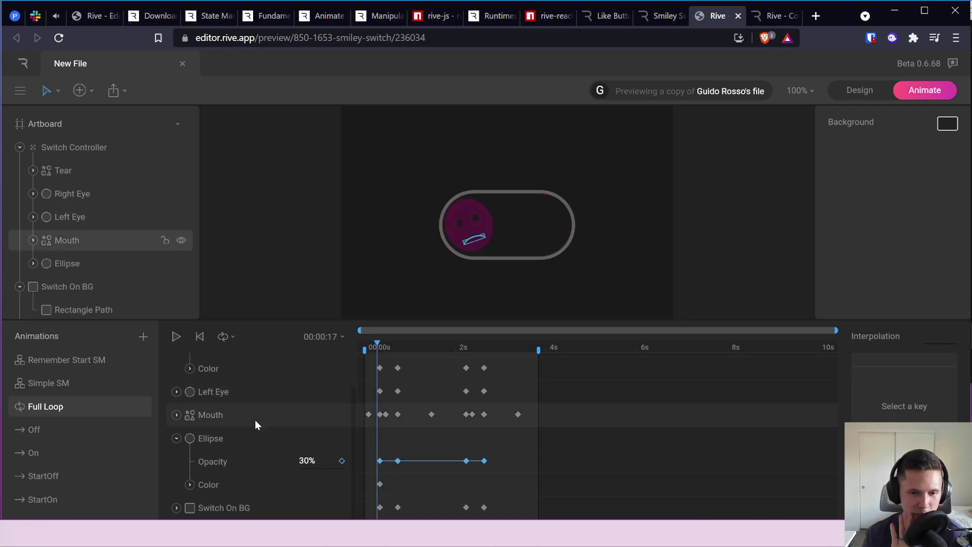
drag(379, 347, 382, 349)
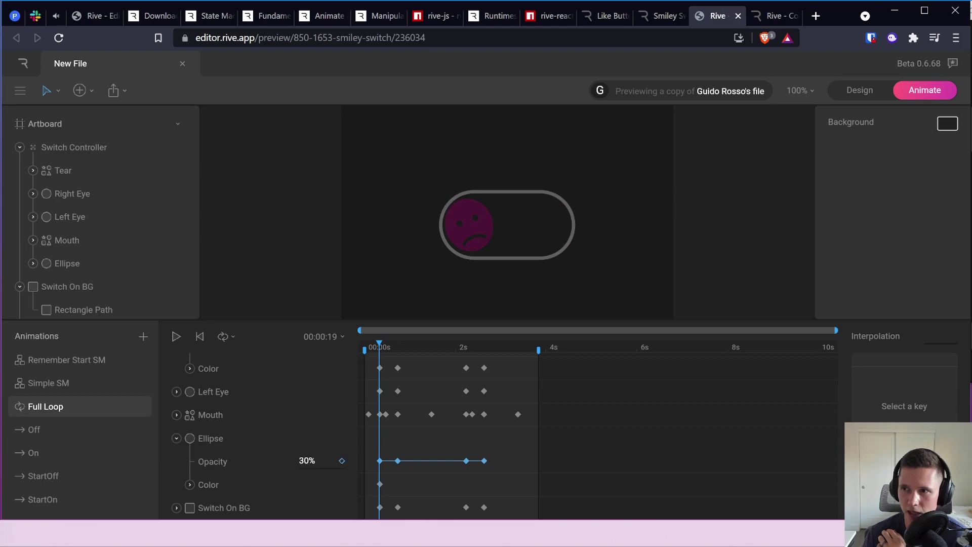
Step: Select the Ellipse and key its fill colour as muted purple 7E4066 at 00:00:42 in Full Loop
click(245, 466)
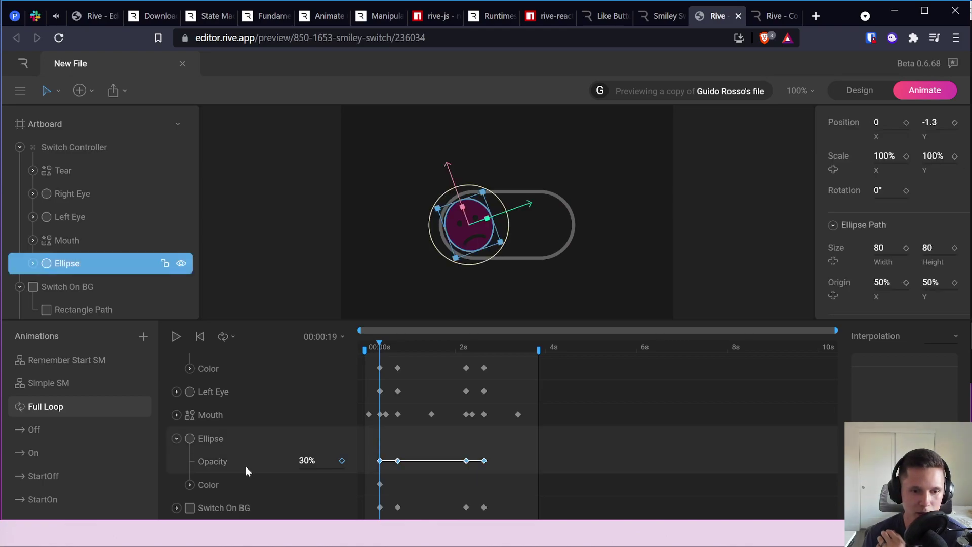
scroll(925, 197, down, 5)
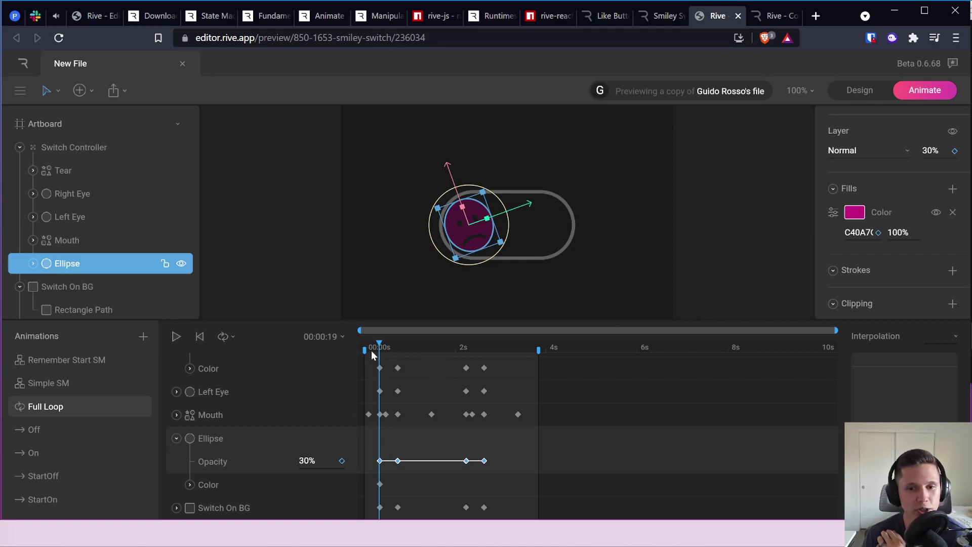
drag(380, 346, 398, 346)
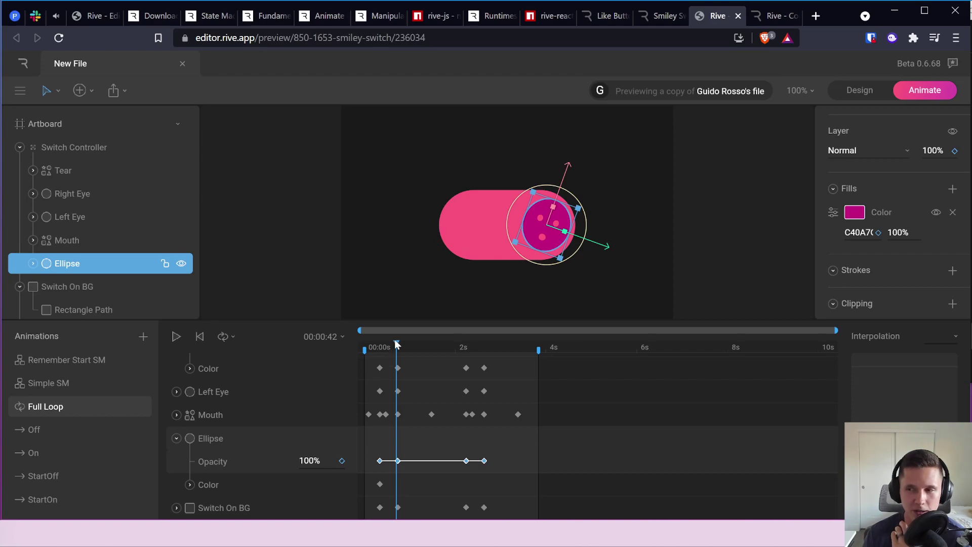
click(855, 214)
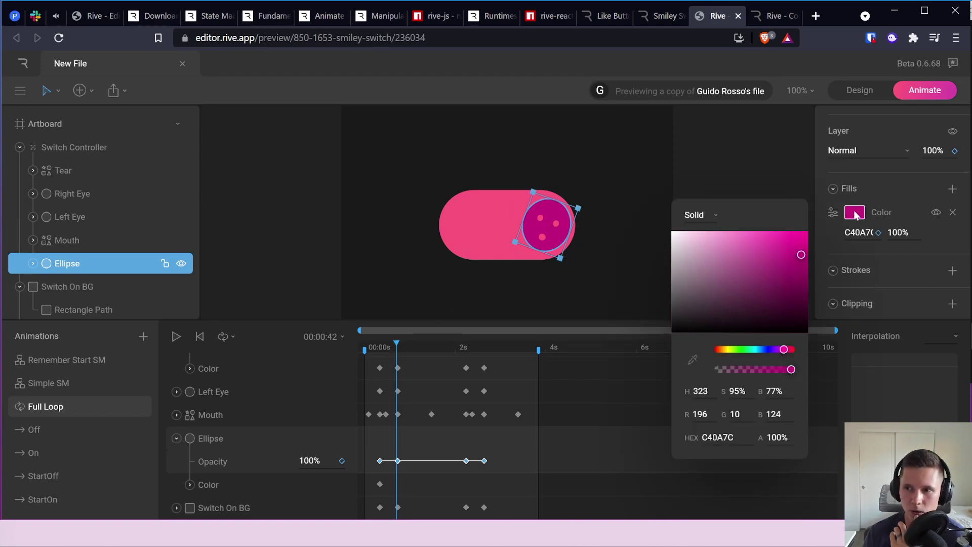
drag(768, 246, 740, 285)
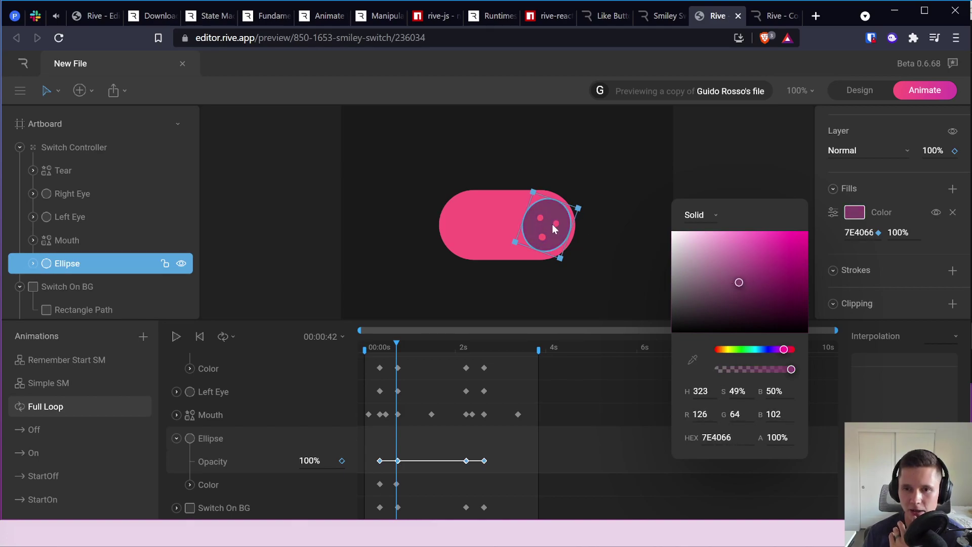
Step: Scrub Full Loop to 00:01:35, select Switch On BG and try to change its pink fill colour
click(891, 193)
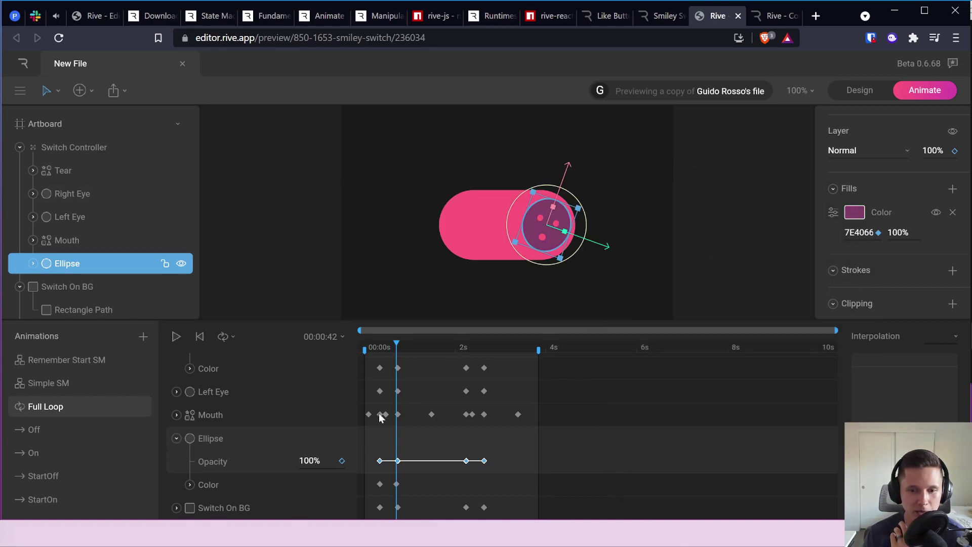
click(436, 346)
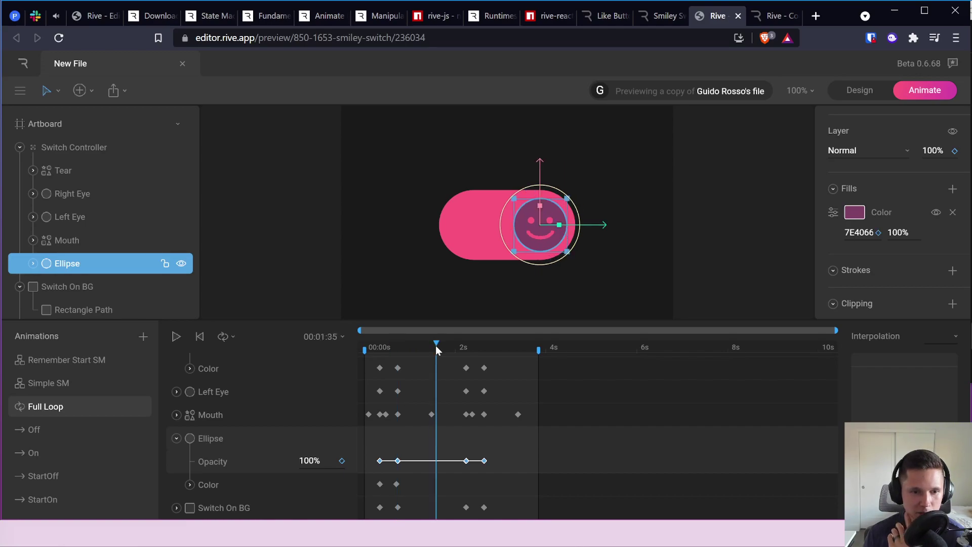
click(214, 504)
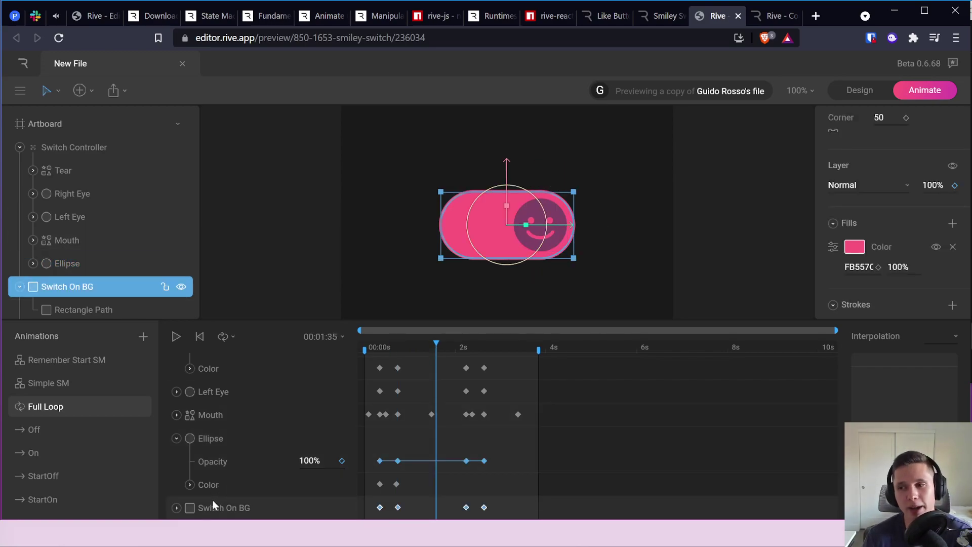
click(855, 248)
click(757, 270)
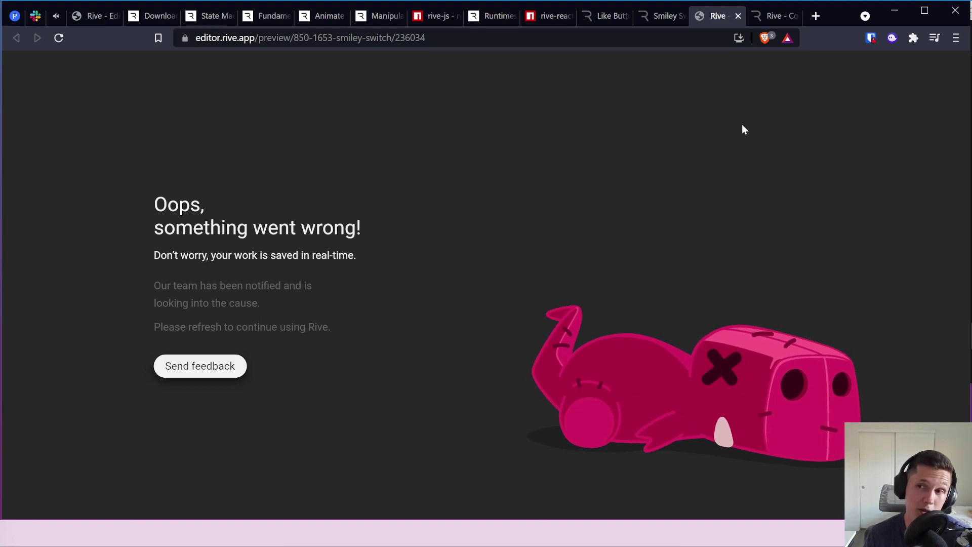
Step: Close the crashed editor tab and open Smiley Switch's page from the TrimPaths community gallery
click(738, 16)
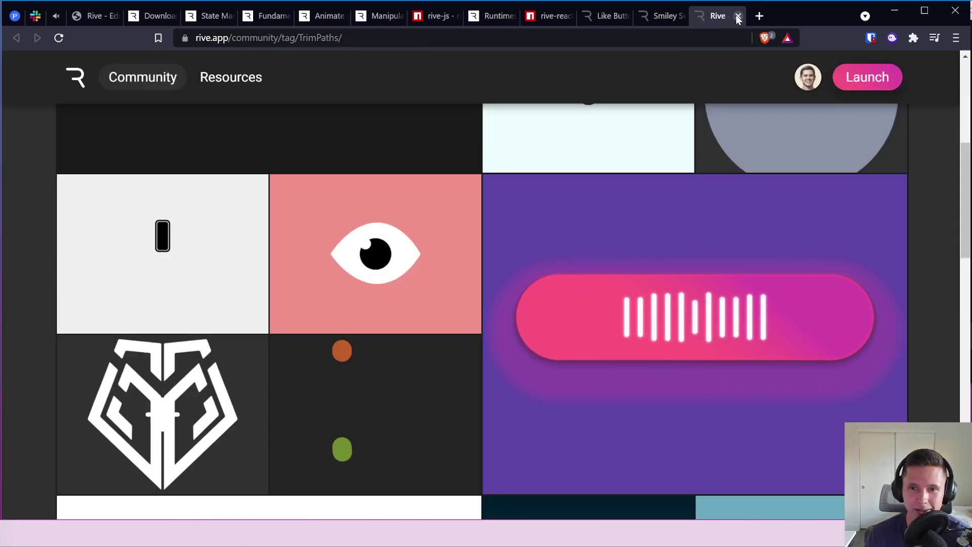
scroll(558, 394, down, 3)
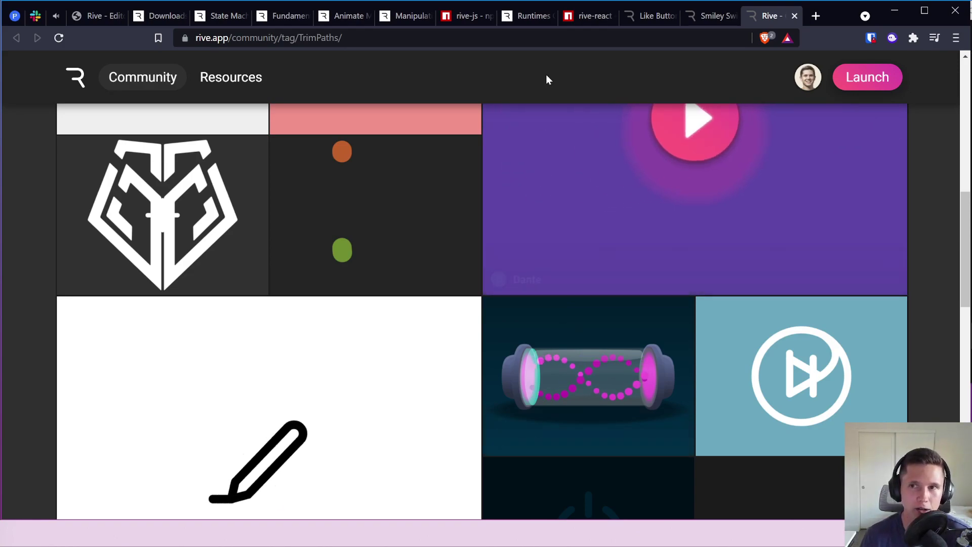
scroll(329, 319, up, 6)
scroll(309, 283, up, 2)
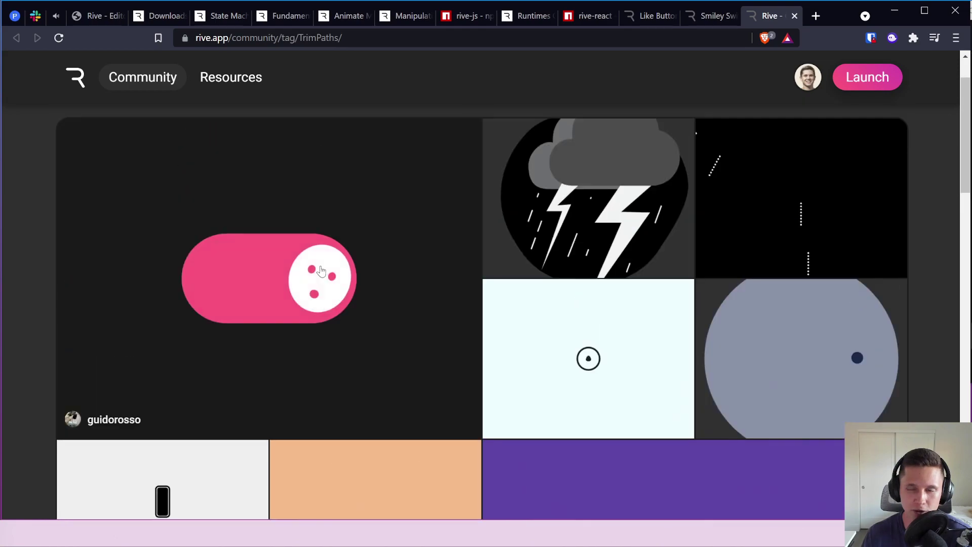
click(277, 196)
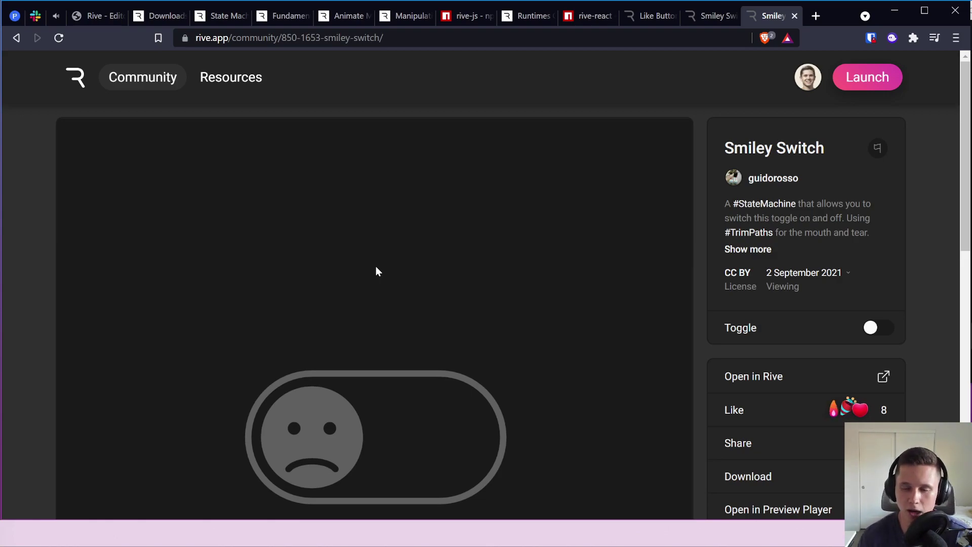
Step: Switch the Smiley Switch Toggle input on and off several times to examine its state transitions, leaving it off
scroll(376, 272, down, 3)
click(871, 196)
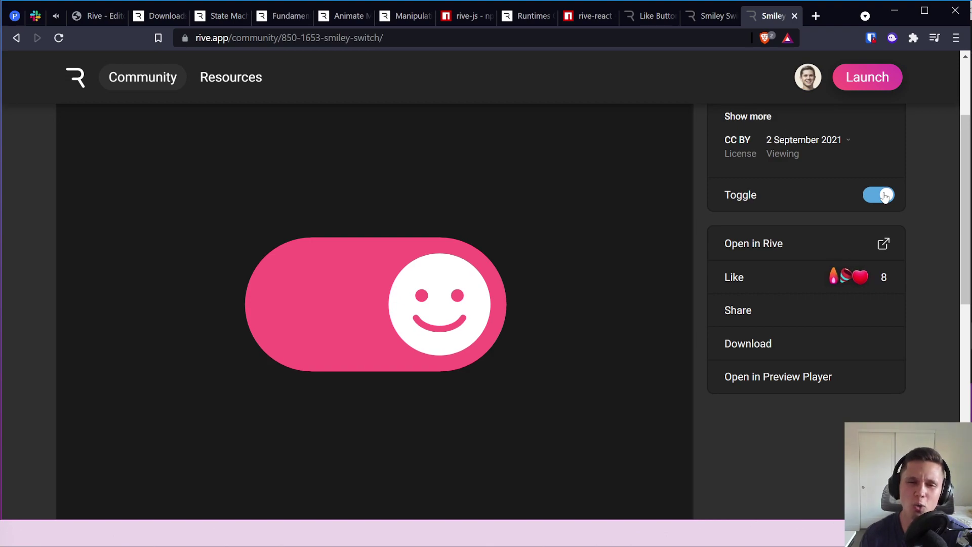
click(885, 197)
click(885, 196)
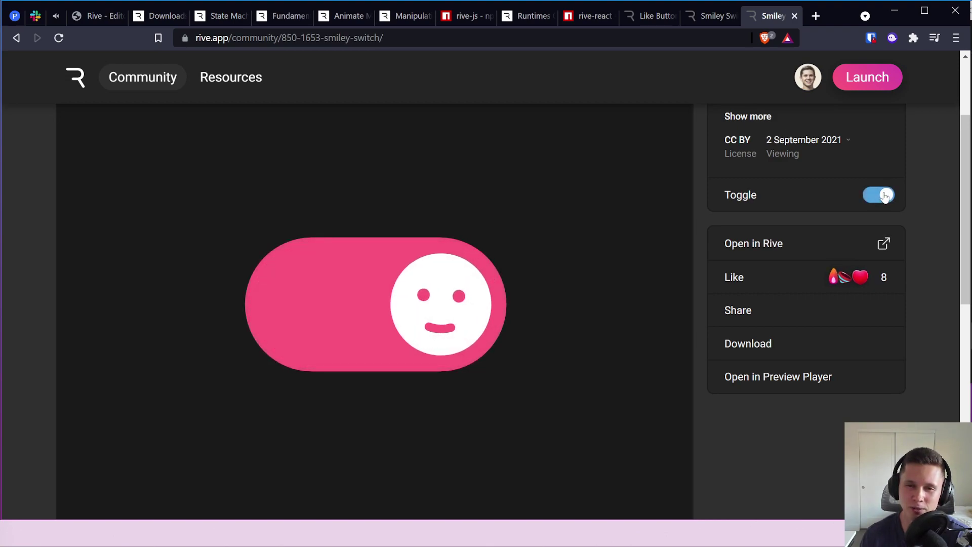
click(884, 196)
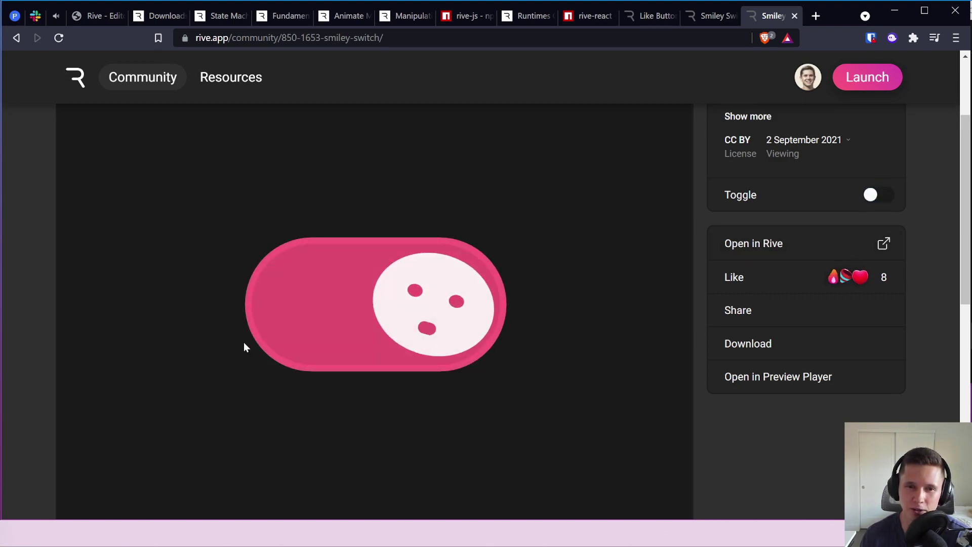
click(869, 199)
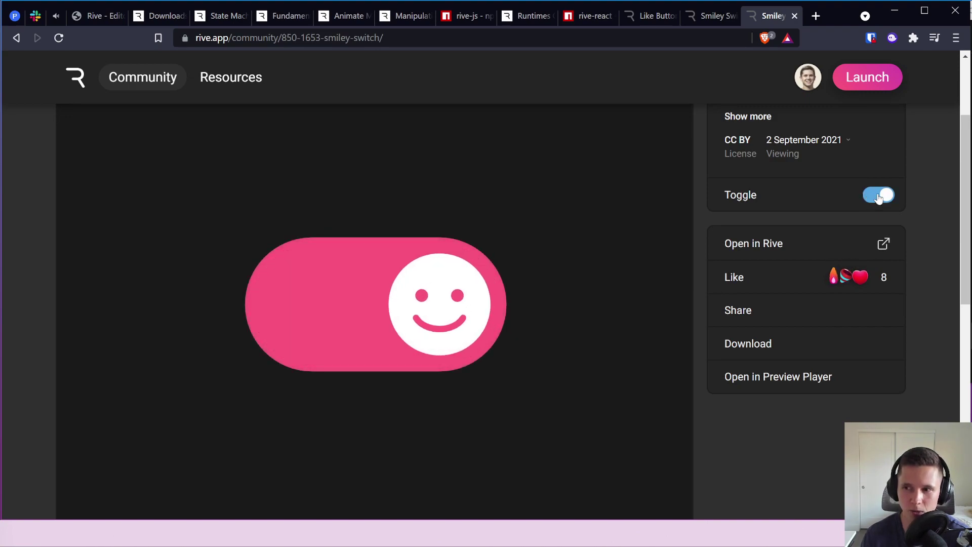
click(878, 197)
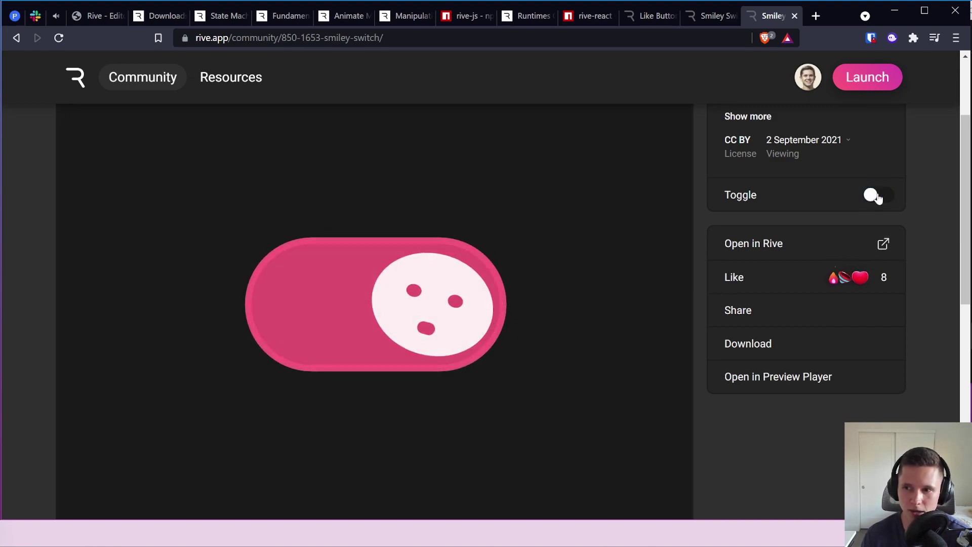
Step: Download Smiley Switch to the Downloads folder as the RIV file 850-1653-smiley-switch
click(758, 344)
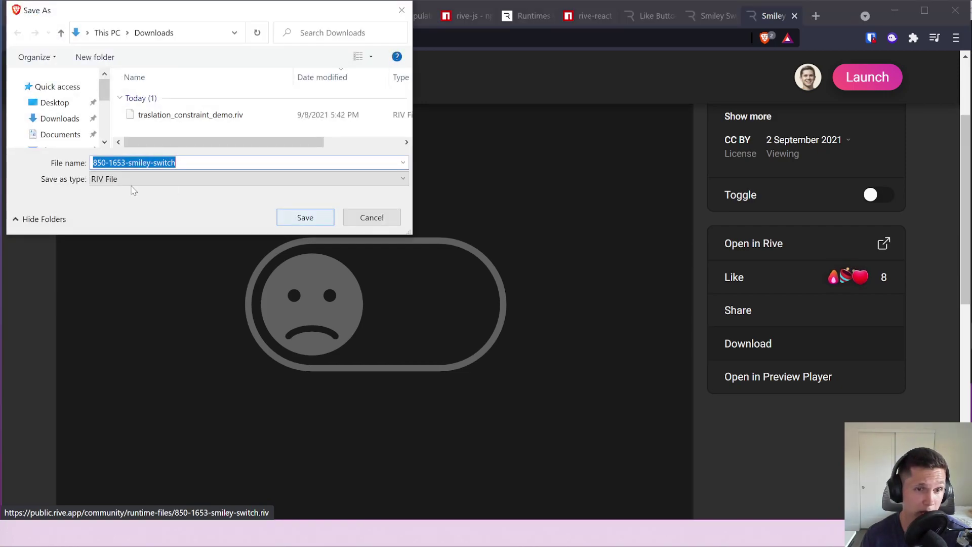
click(300, 217)
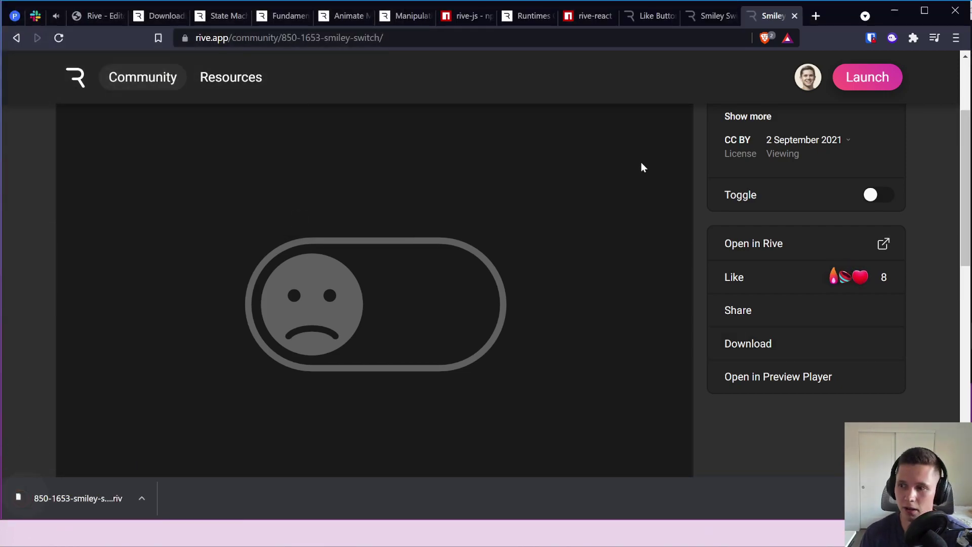
click(593, 17)
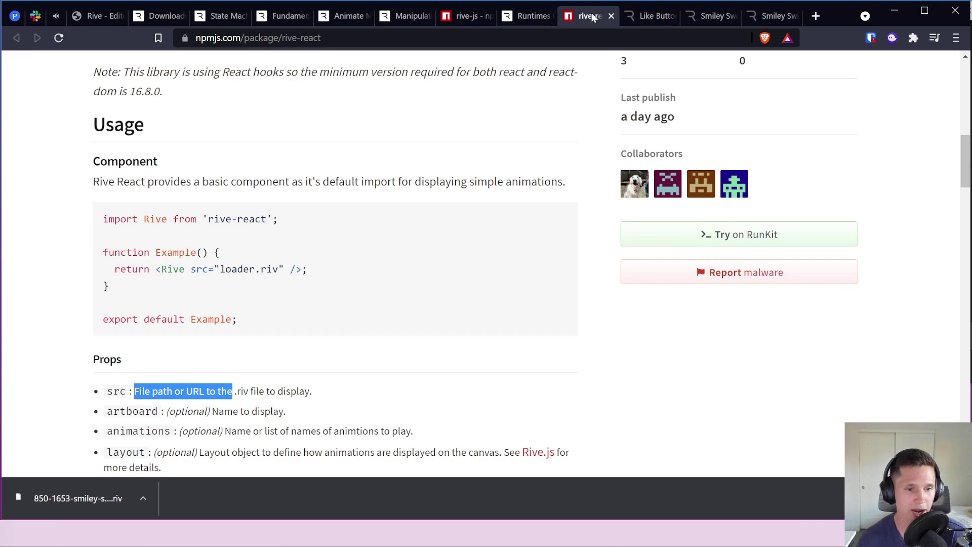
click(754, 18)
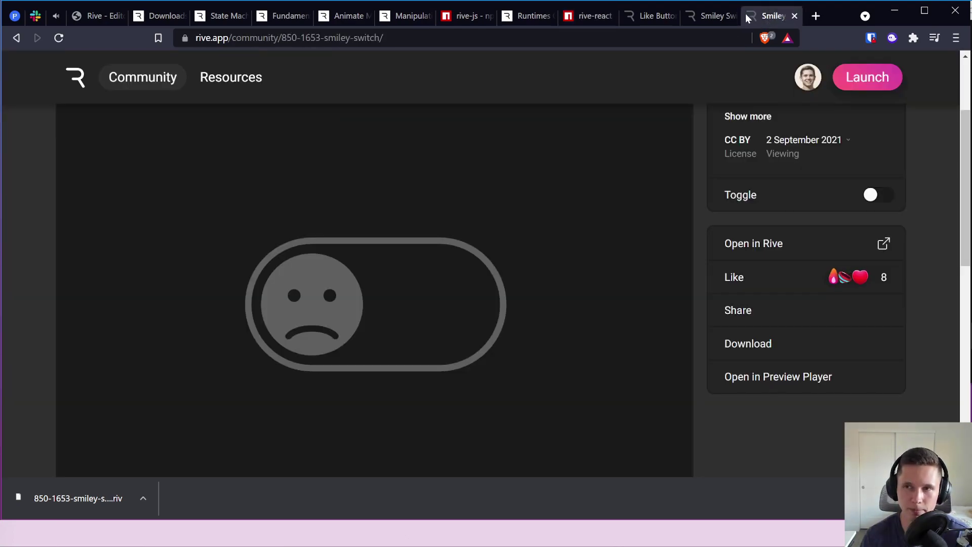
click(654, 16)
click(770, 16)
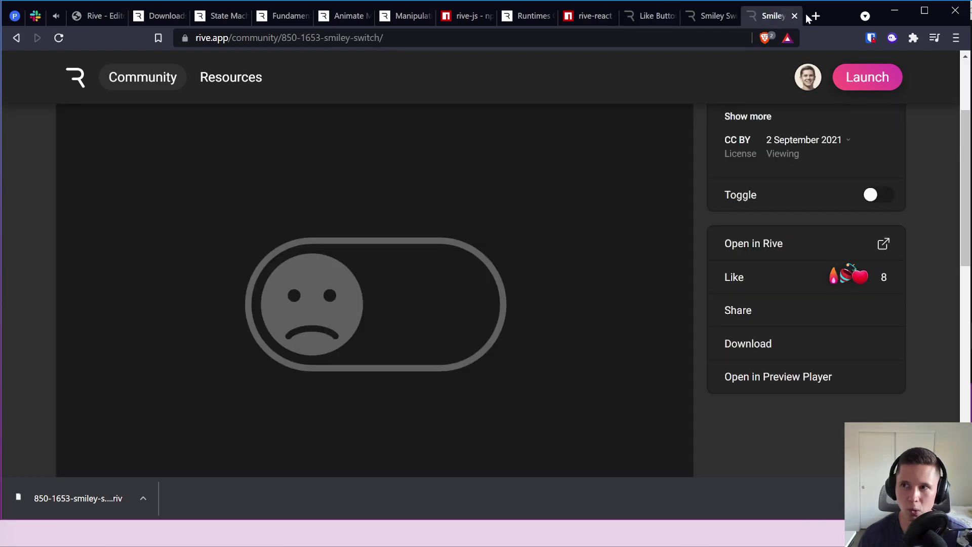
Step: Search the web for codesandbox in a new browser tab and open the CodeSandbox site
click(814, 17)
text(codesandbox)
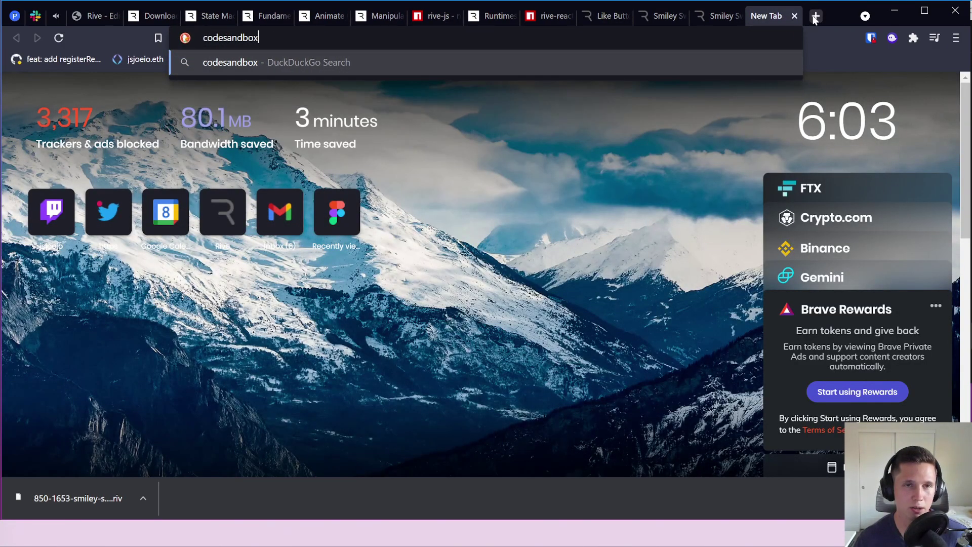
key(Return)
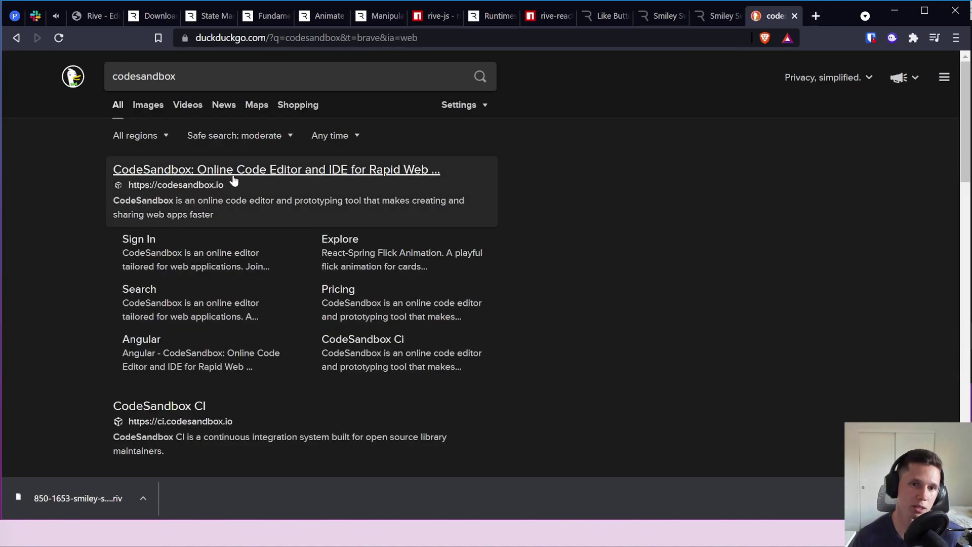
click(241, 170)
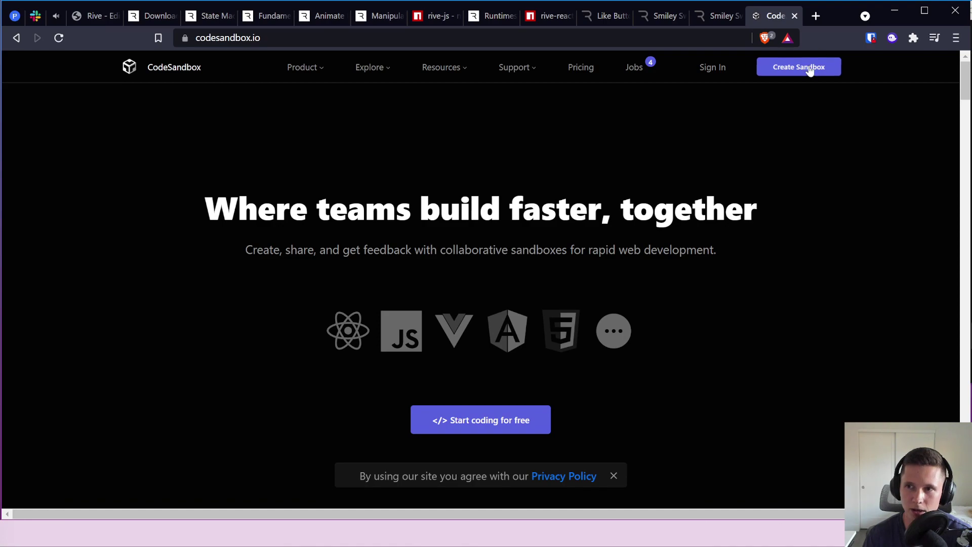
Step: Start a new sandbox from CodeSandbox's React starter template and fork it into an editable copy
click(800, 74)
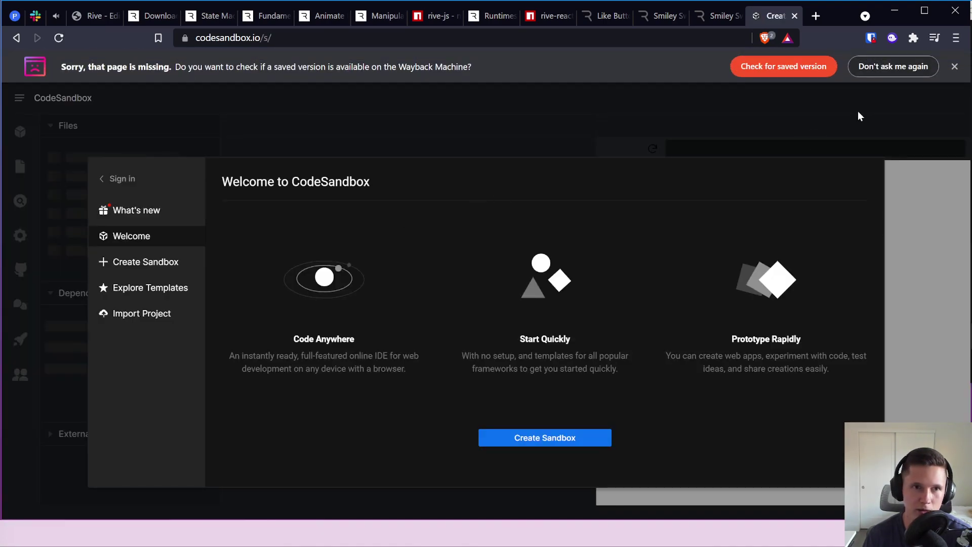
click(956, 66)
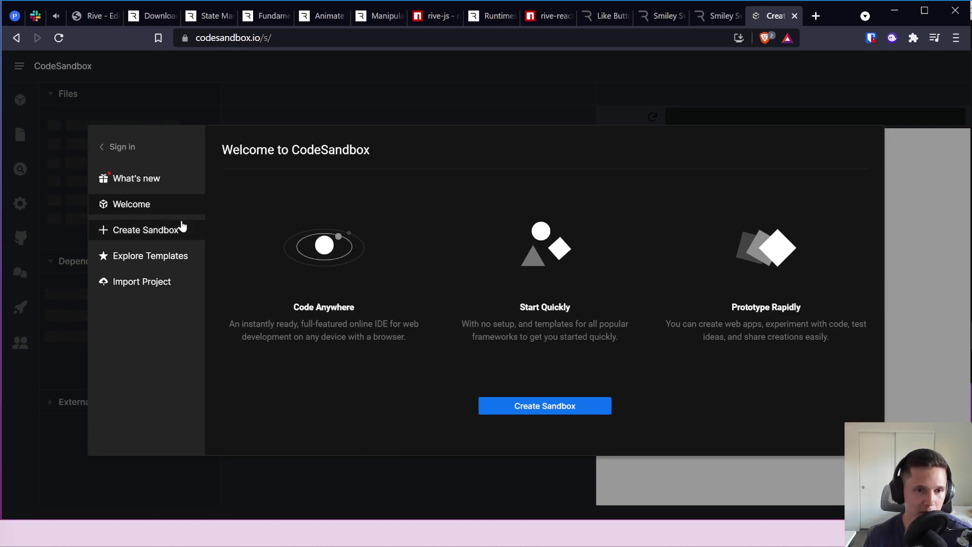
click(167, 256)
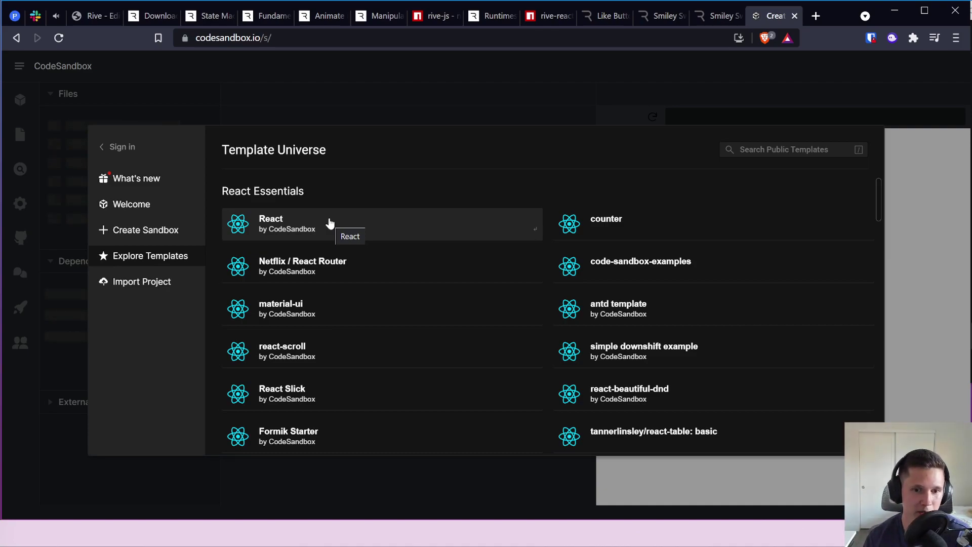
click(330, 224)
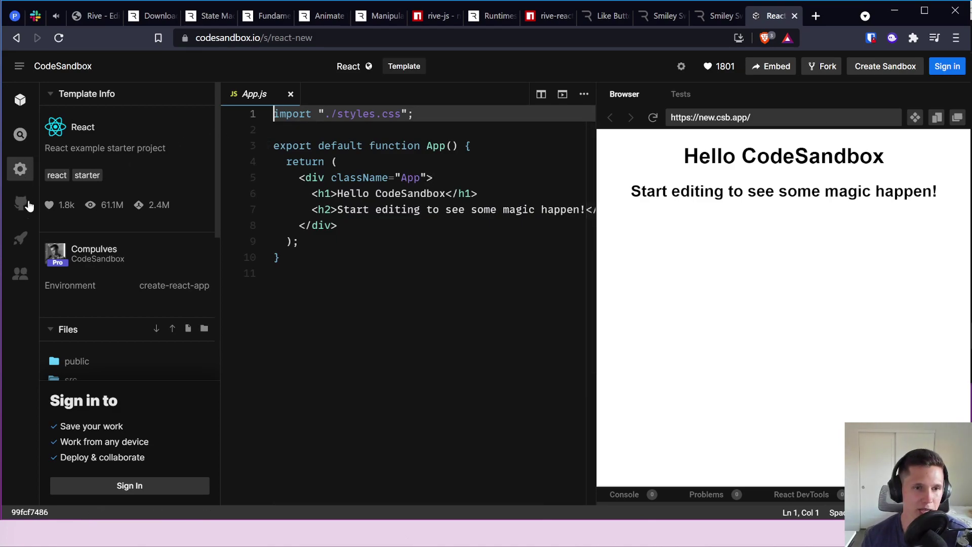
click(826, 68)
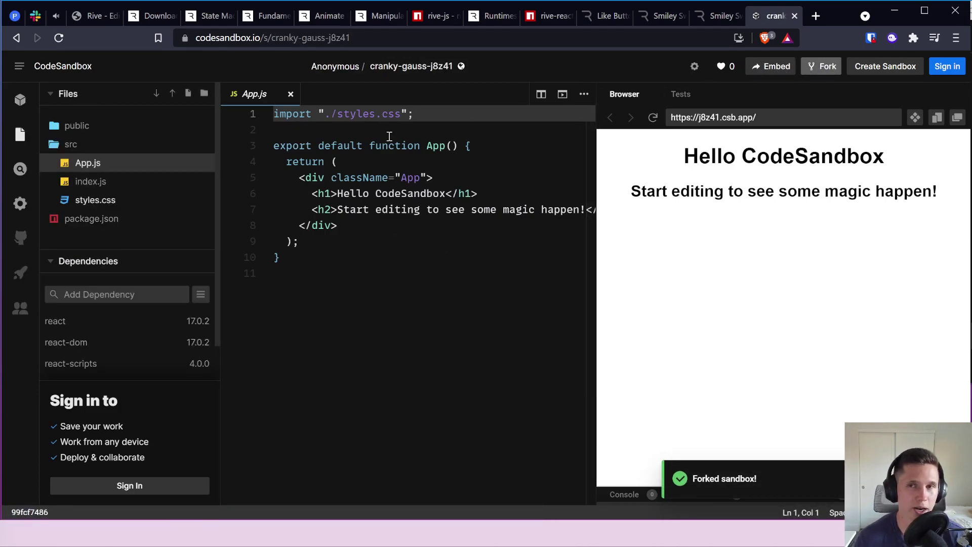
Step: Copy the package name rive-react from its npm usage example and add it to the sandbox's dependencies
click(547, 16)
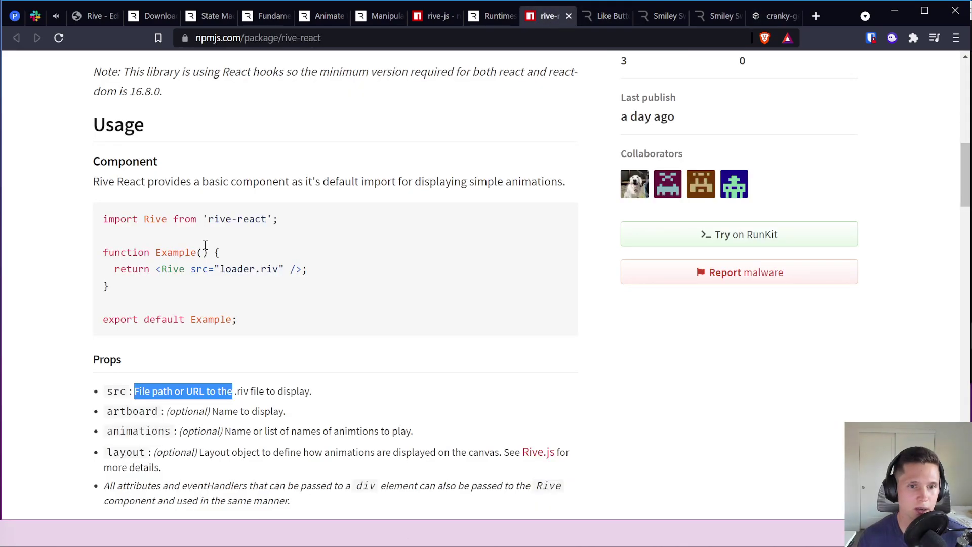
drag(208, 220, 267, 220)
key(ctrl+c)
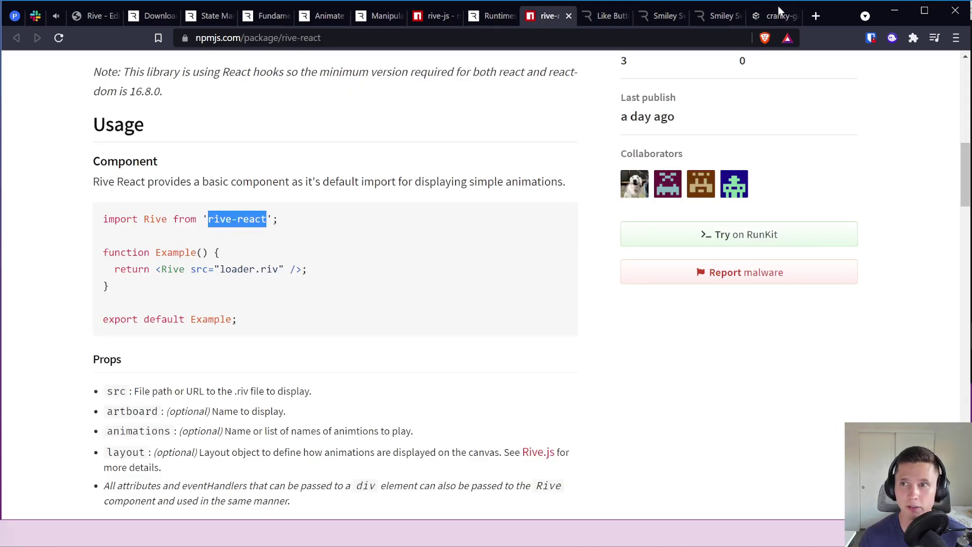
click(719, 16)
click(777, 16)
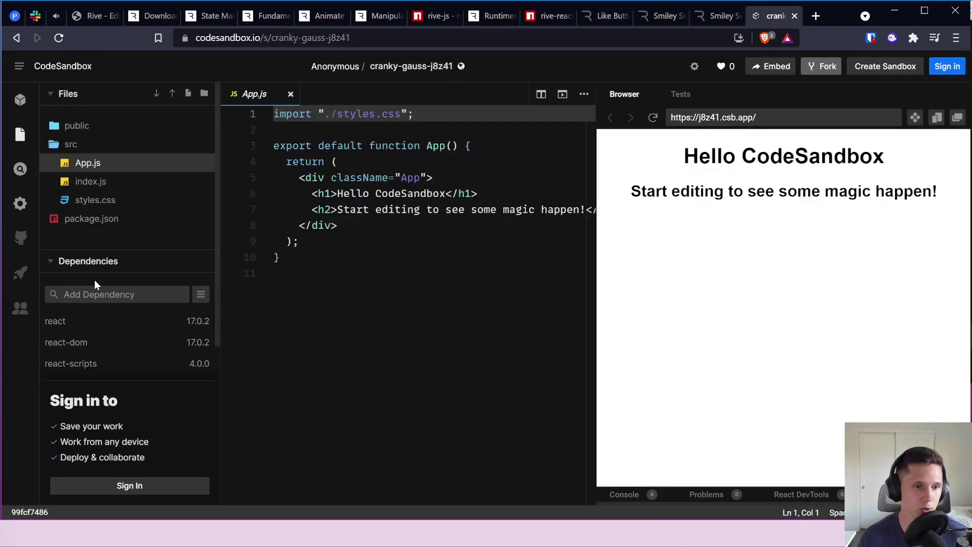
click(101, 294)
key(ctrl+v)
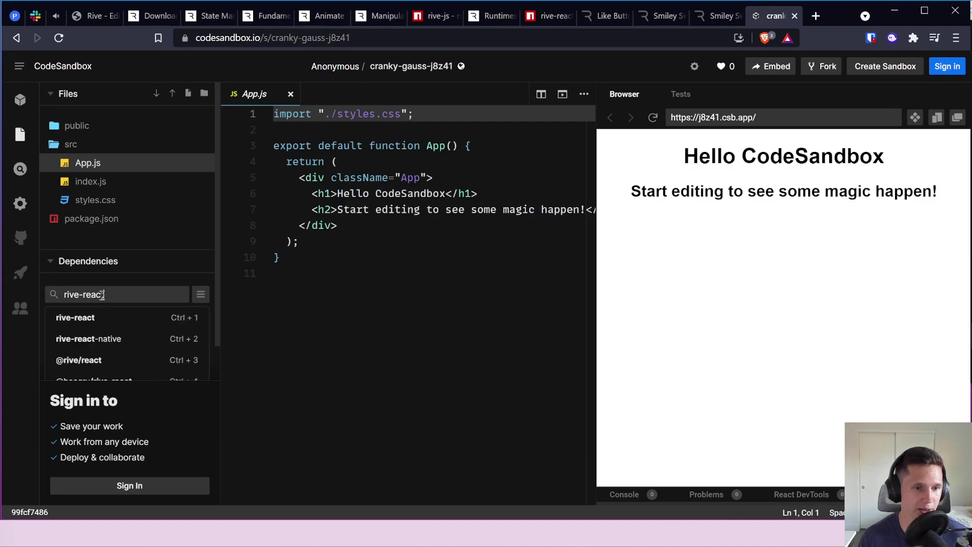
click(106, 323)
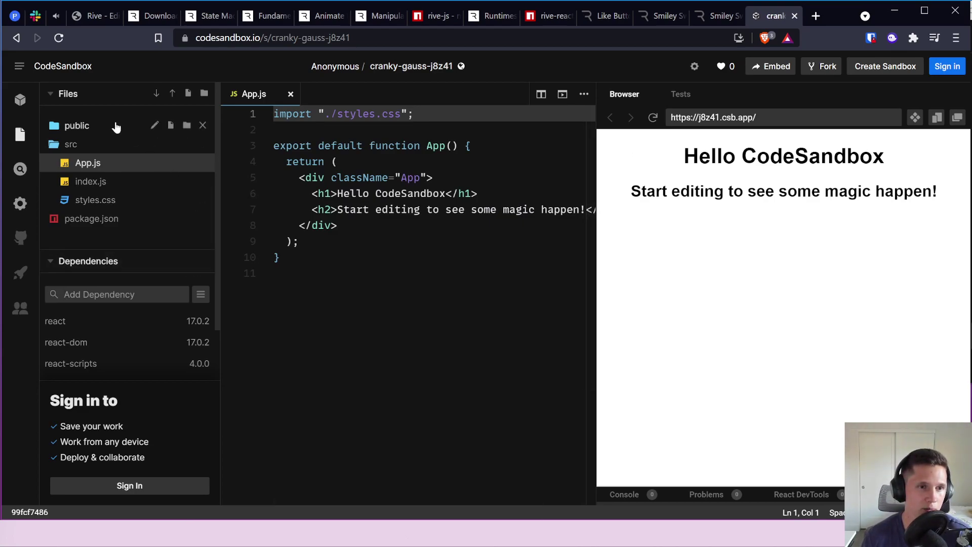
click(101, 294)
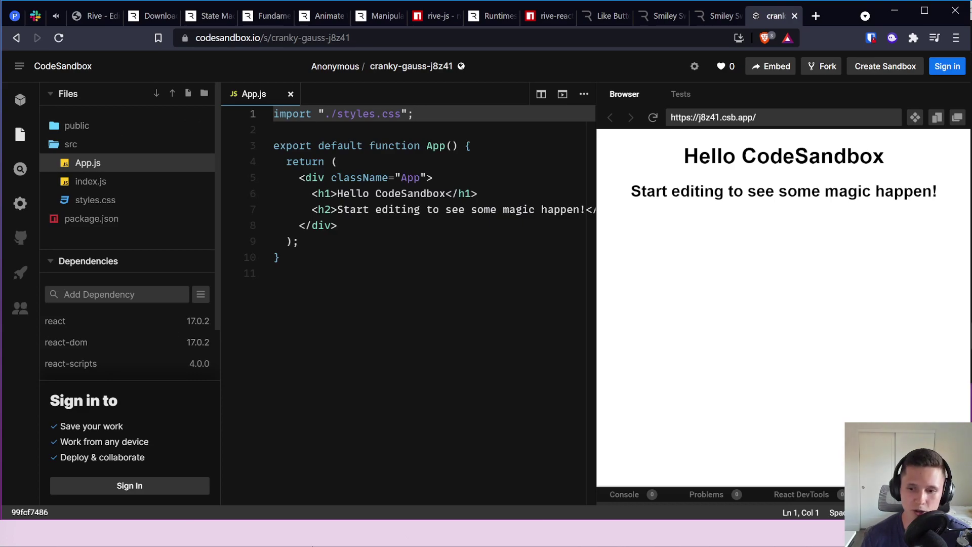
key(ctrl+v)
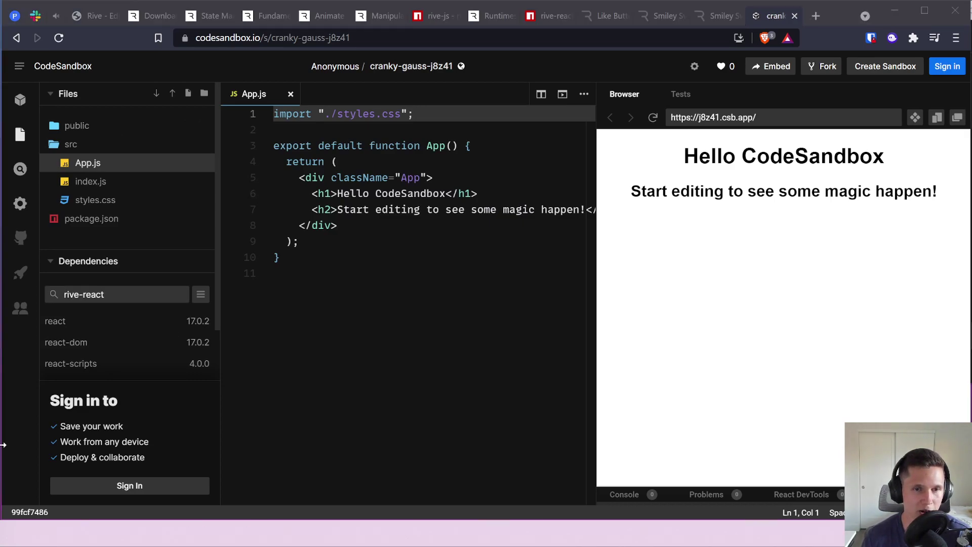
Step: Open the Downloads folder in File Explorer and try to upload 850-1653-smiley-switch.riv into the sandbox's src folder
key(super+e)
click(59, 176)
drag(133, 74, 630, 53)
click(658, 152)
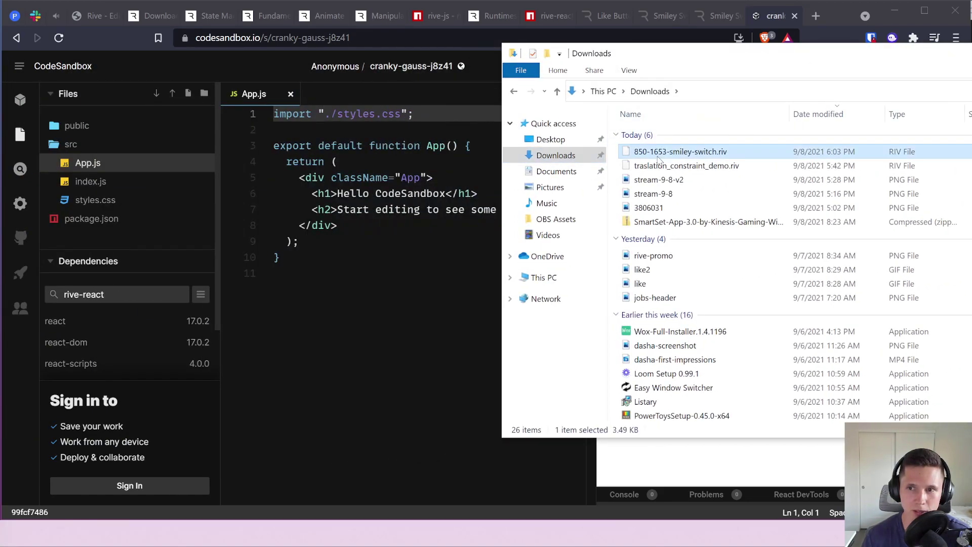
drag(698, 154, 118, 190)
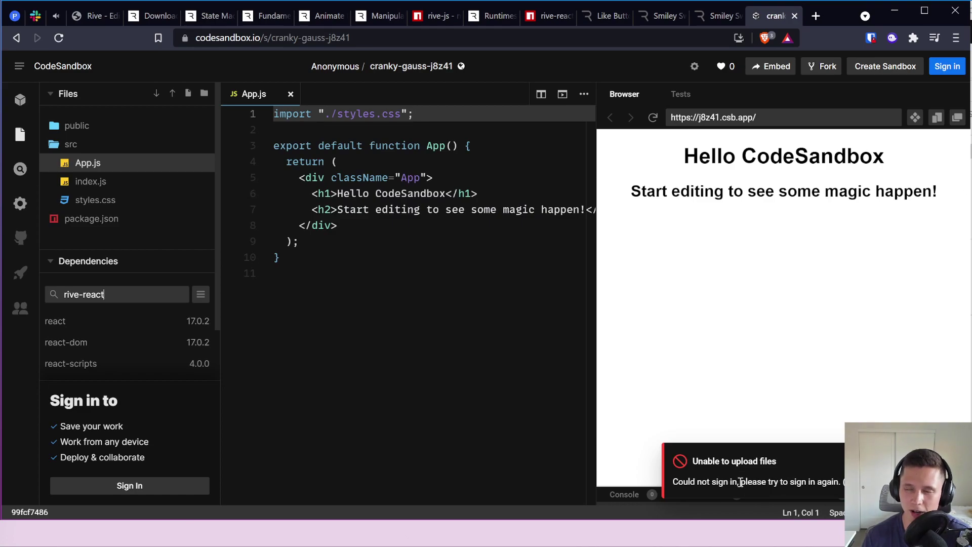
Step: Sign in to the sandbox with GitHub and upload 850-1653-smiley-switch.riv from the Downloads folder into the src folder
click(948, 66)
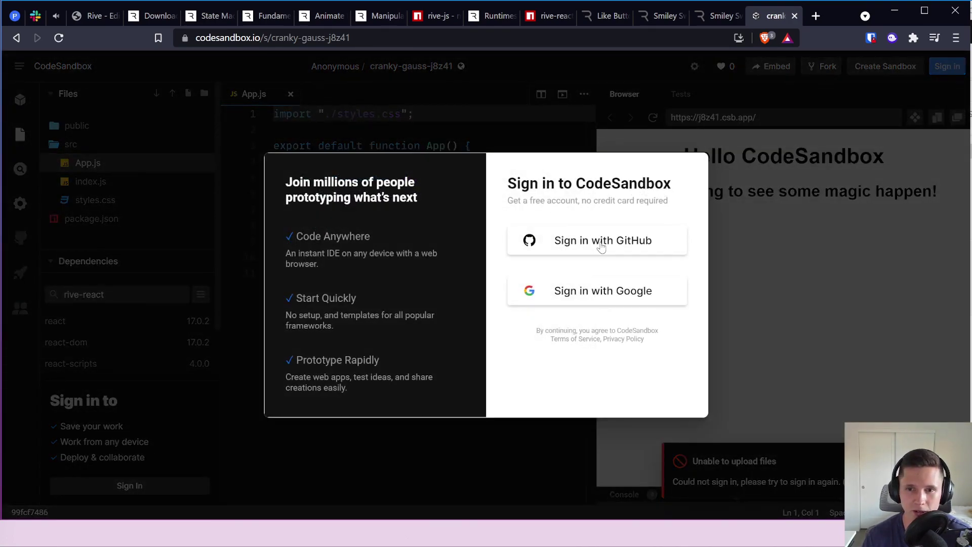
click(623, 246)
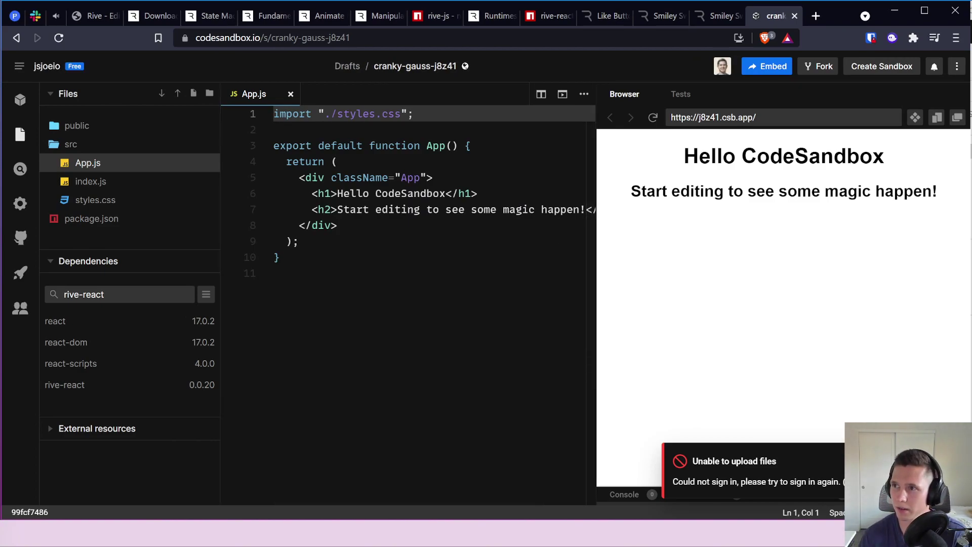
key(alt+Tab)
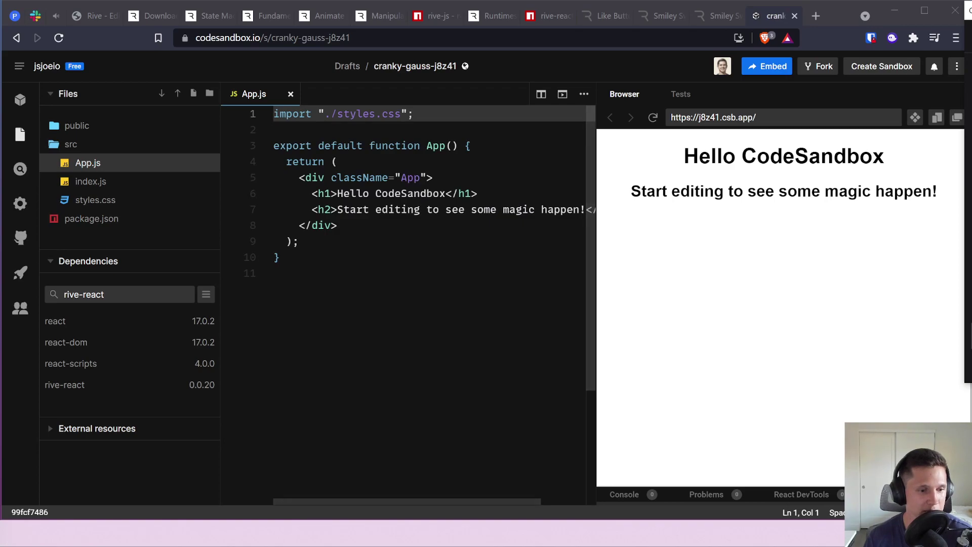
key(alt+Tab)
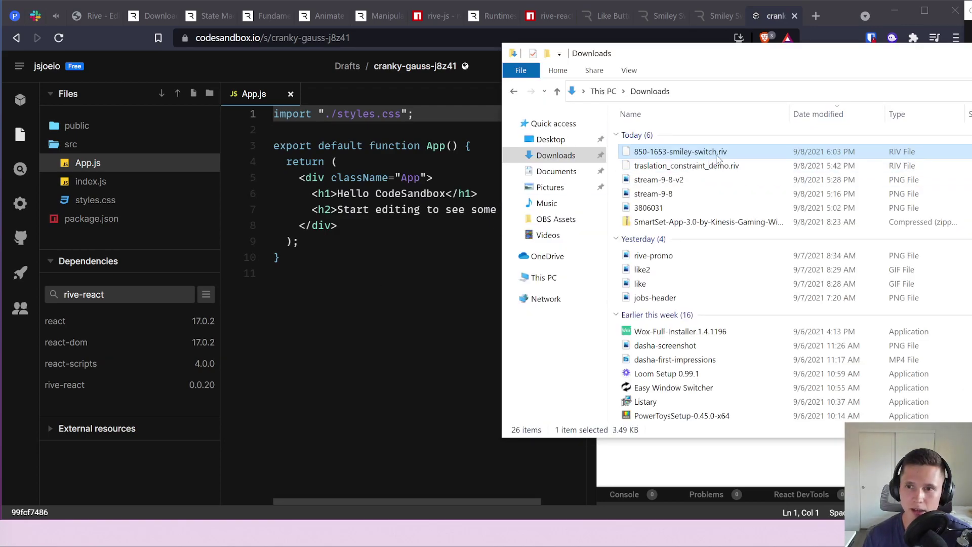
drag(709, 157, 117, 181)
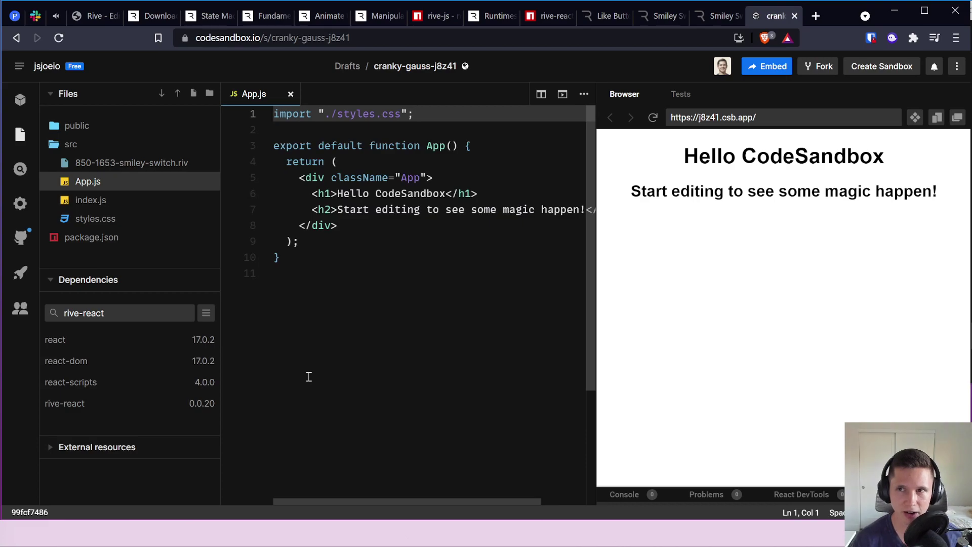
Step: Copy the full Rive component usage example from the rive-react npm page and return to the sandbox
click(551, 19)
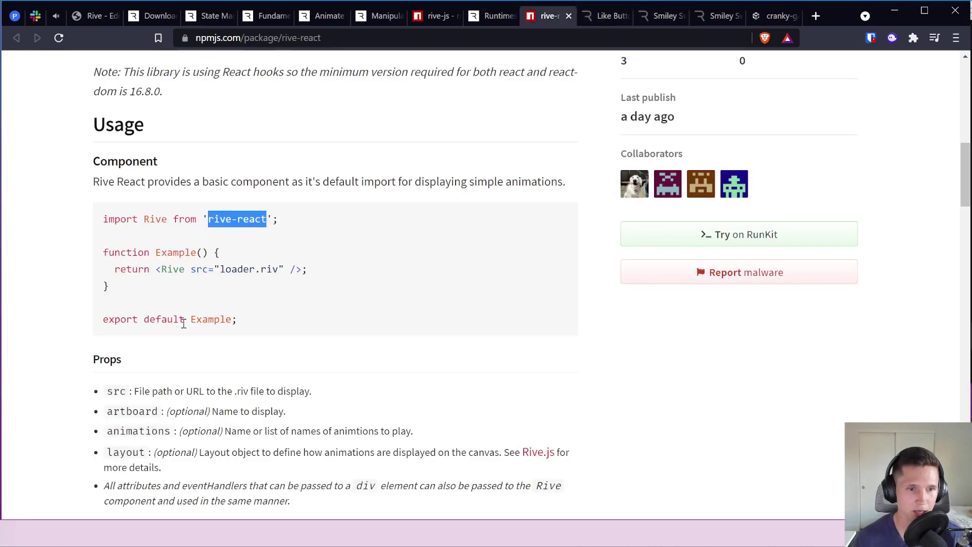
drag(252, 327, 158, 202)
key(ctrl+c)
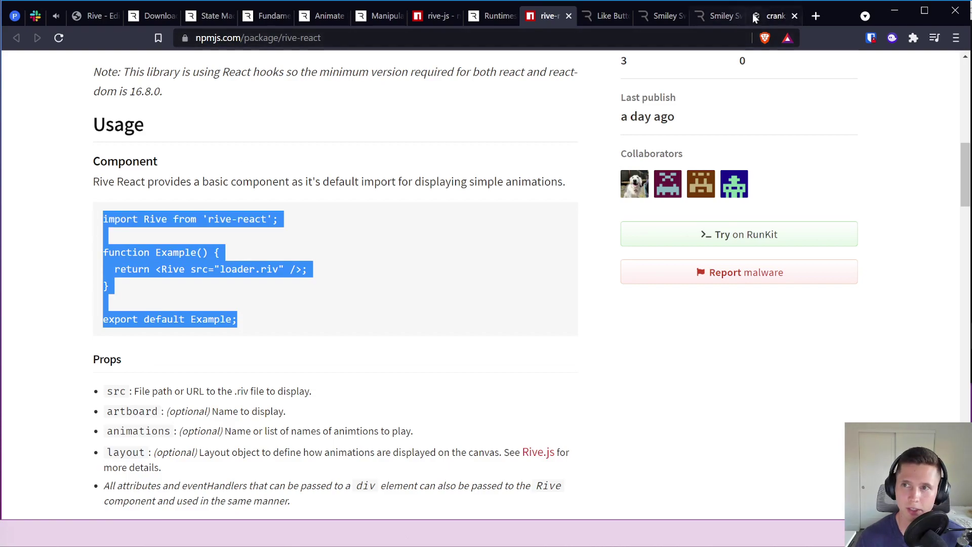
click(777, 16)
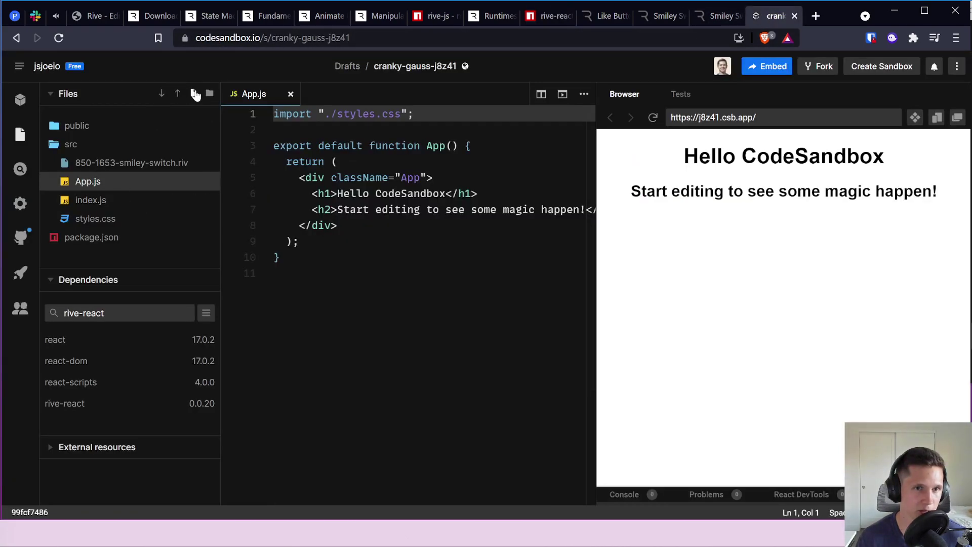
Step: Create a file named Example.js in the src folder and paste the copied Rive component code into it
click(195, 95)
text(Examp)
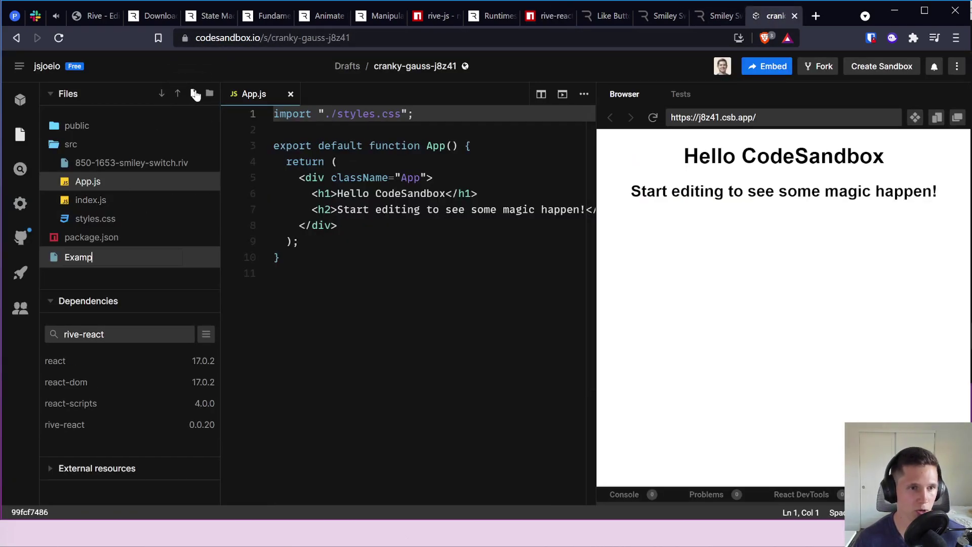
text(le.js)
key(Return)
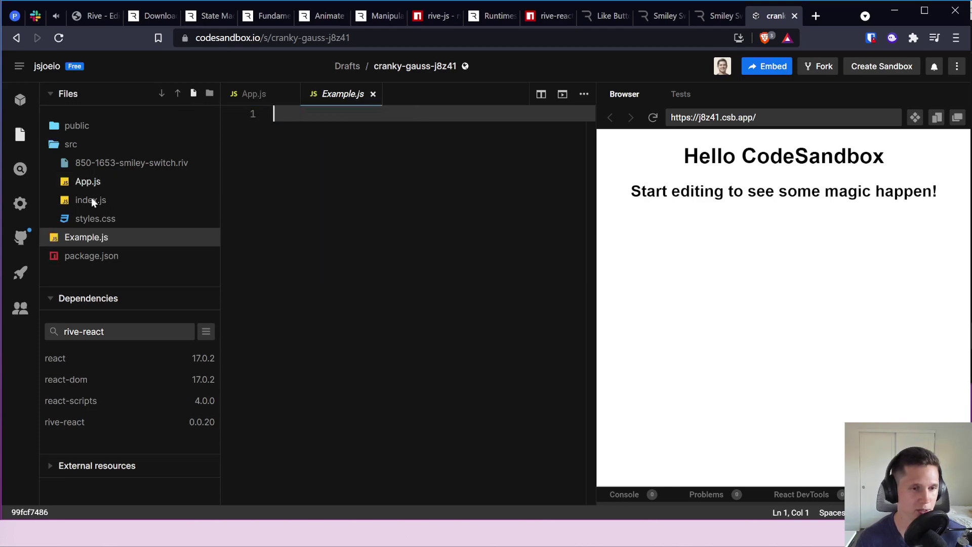
drag(81, 237, 90, 174)
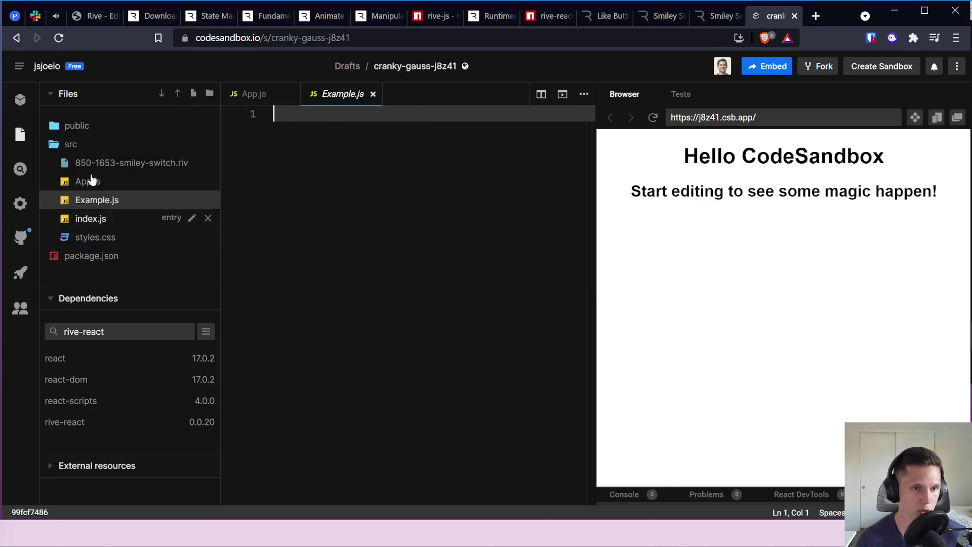
click(345, 144)
key(ctrl+v)
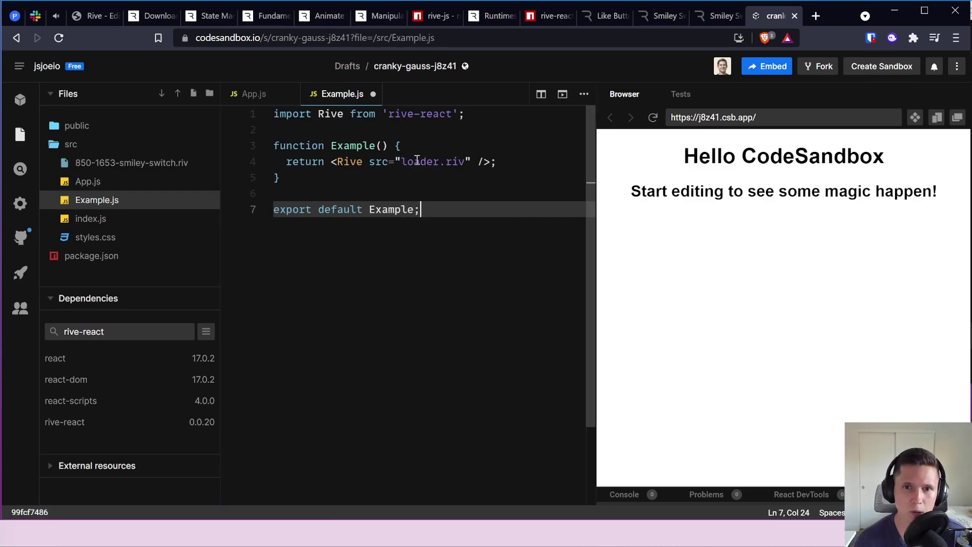
Step: Read the src prop description on the rive-react npm page and return to the sandbox
click(549, 16)
click(283, 323)
drag(138, 393, 277, 390)
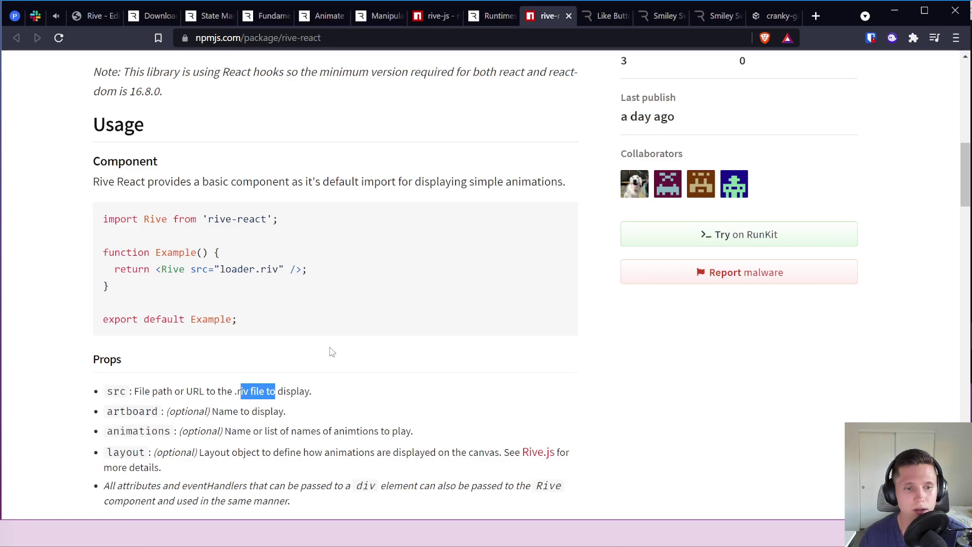
click(317, 302)
click(776, 16)
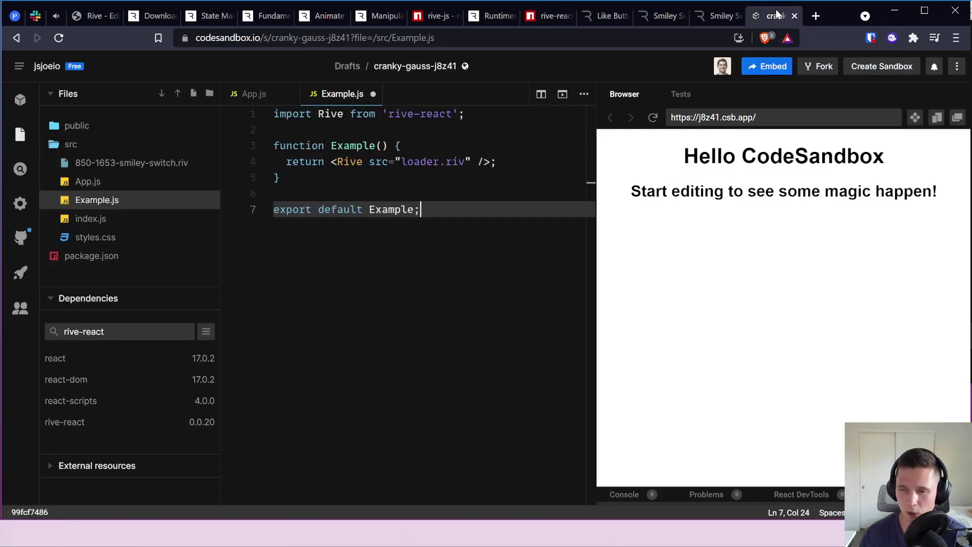
click(414, 162)
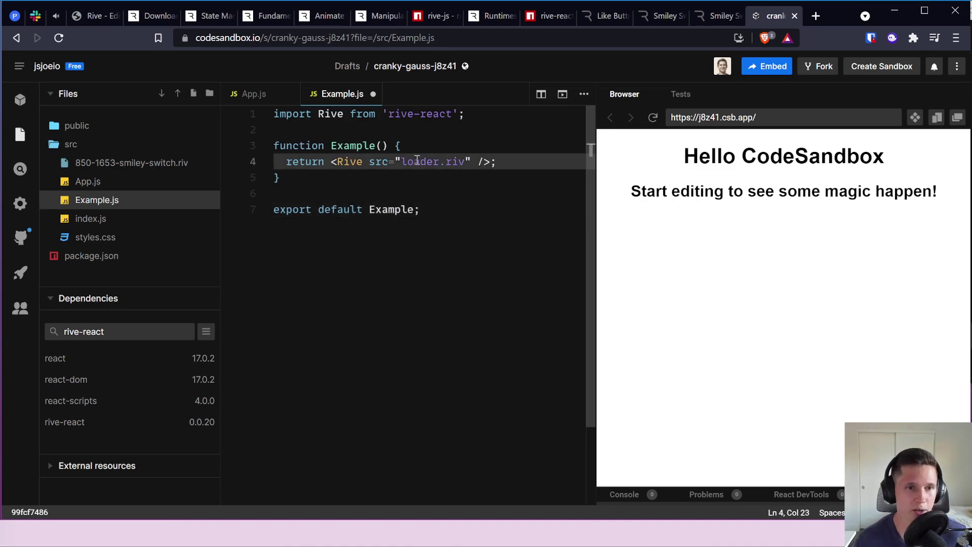
key(Left)
key(Left)
key(shift+Right)
key(Right)
key(Left)
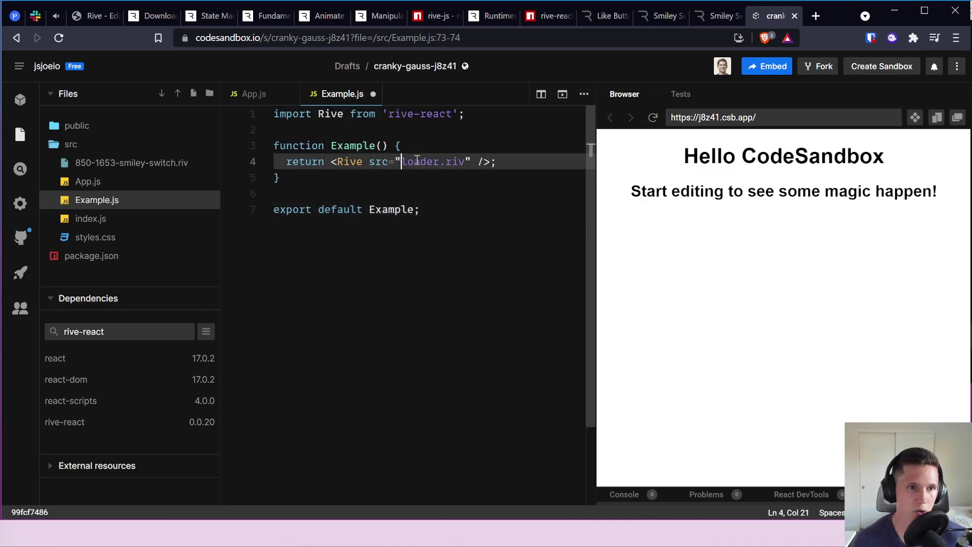
Step: Rename 850-1653-smiley-switch.riv in the src folder to smiley.riv and close its preview
click(131, 162)
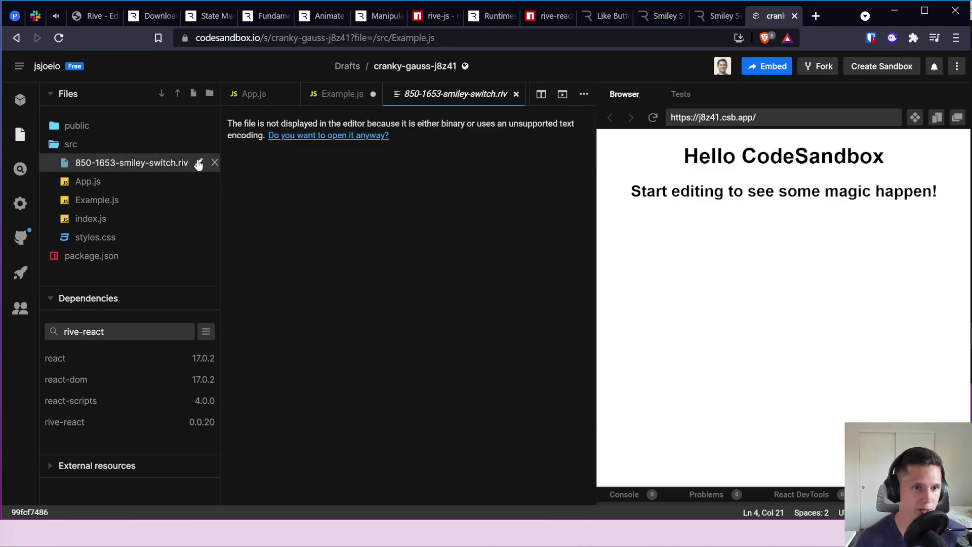
click(198, 163)
text(smiley.riv)
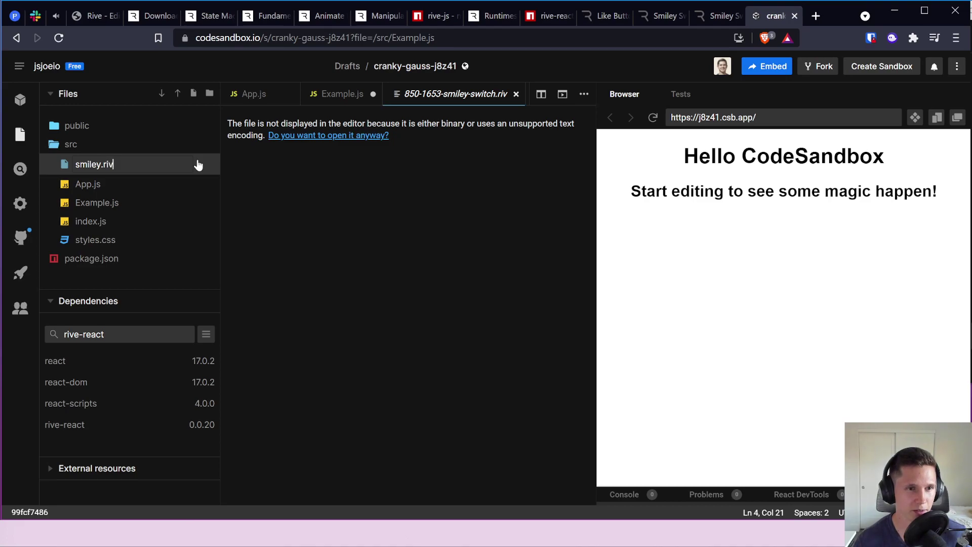
key(Return)
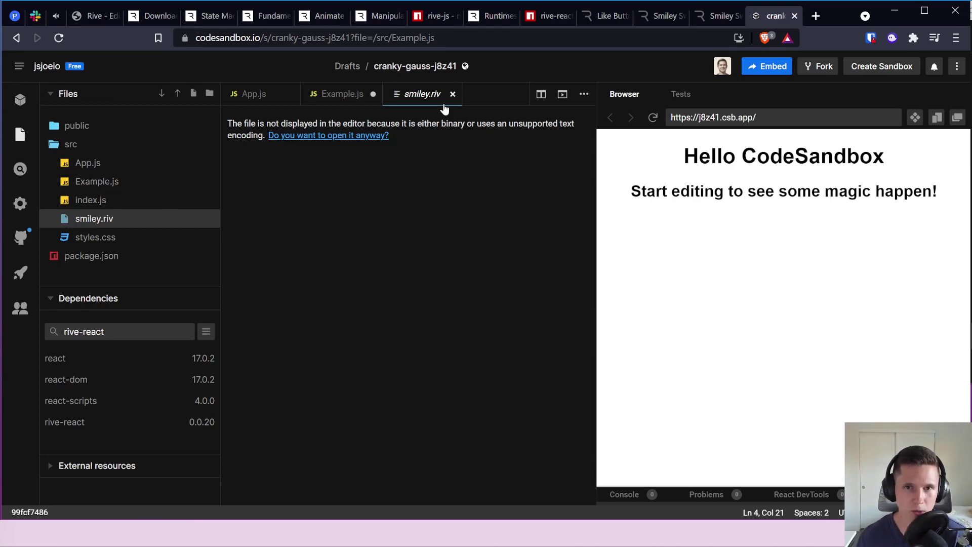
click(454, 95)
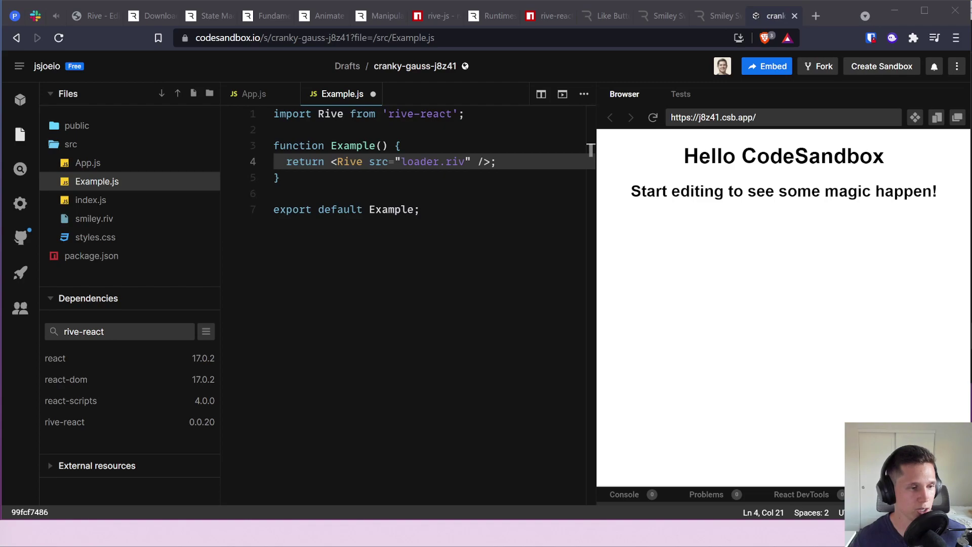
Step: Set the Rive component's src in Example.js to "smiley.riv" and save the file
click(445, 162)
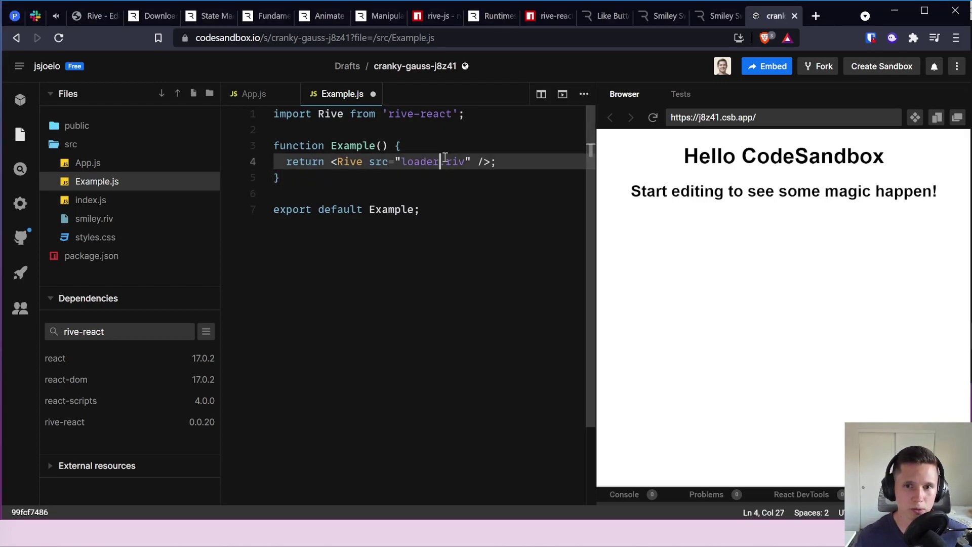
key(BackSpace)
key(BackSpace)
key(BackSpace)
key(BackSpace)
key(BackSpace)
key(BackSpace)
text(smiley)
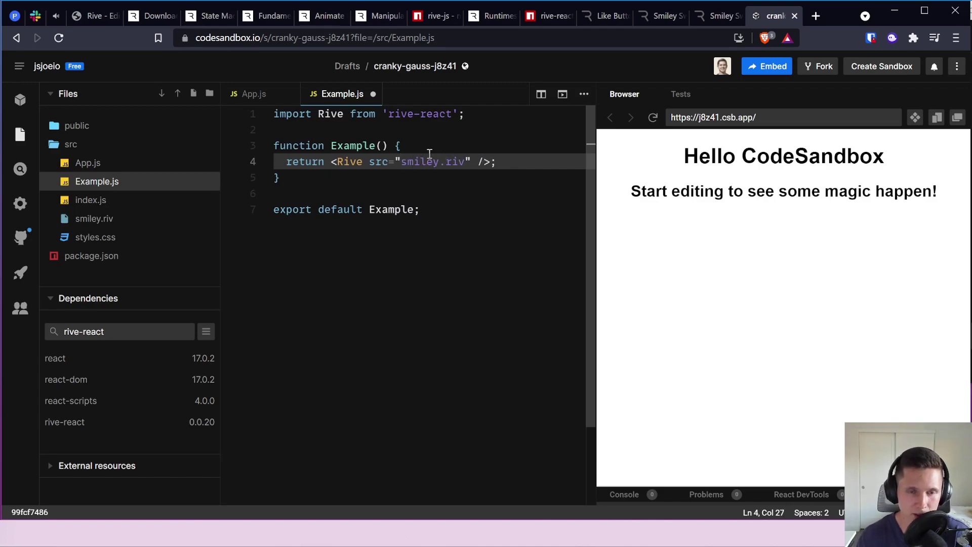
key(ctrl+s)
click(389, 146)
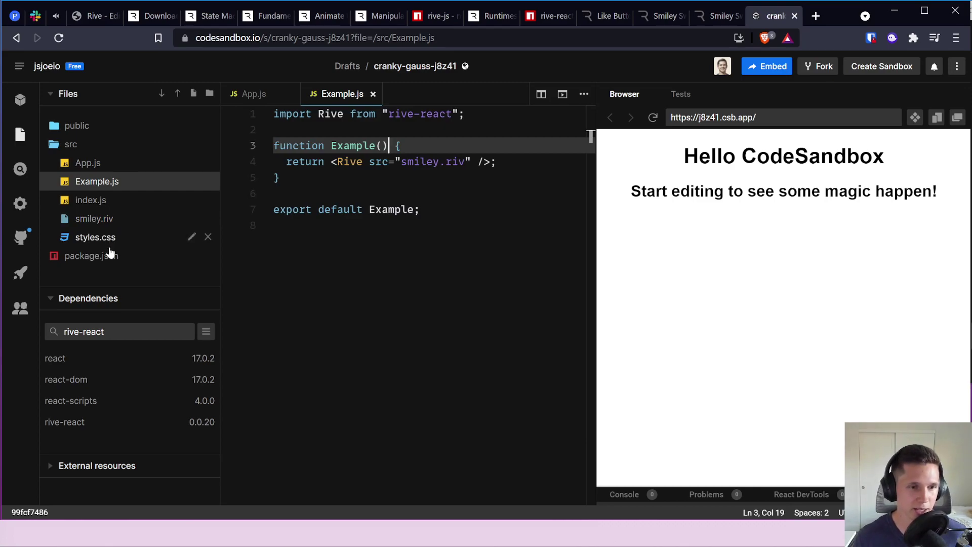
Step: Import Example from "./Example" in App.js, directly below the styles.css import
click(104, 162)
click(450, 118)
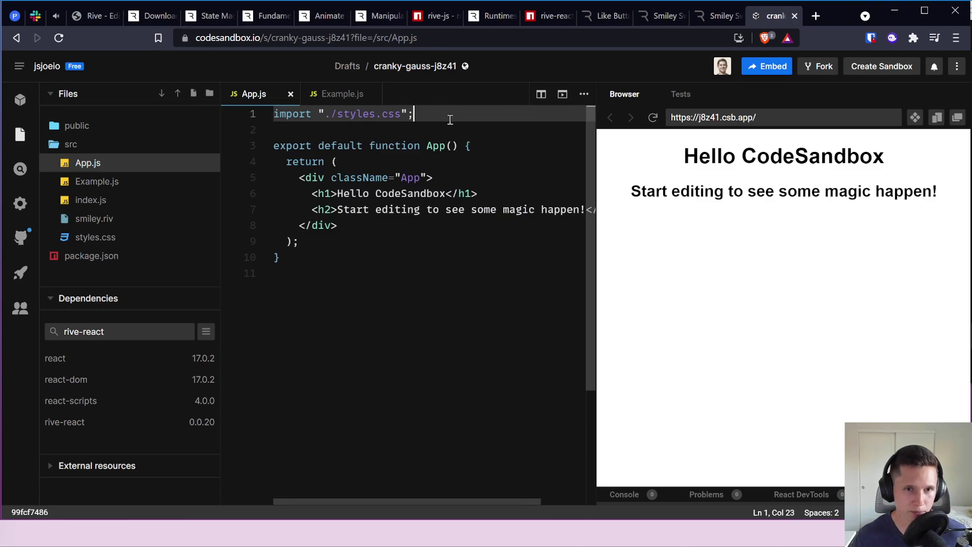
key(Return)
text(import )
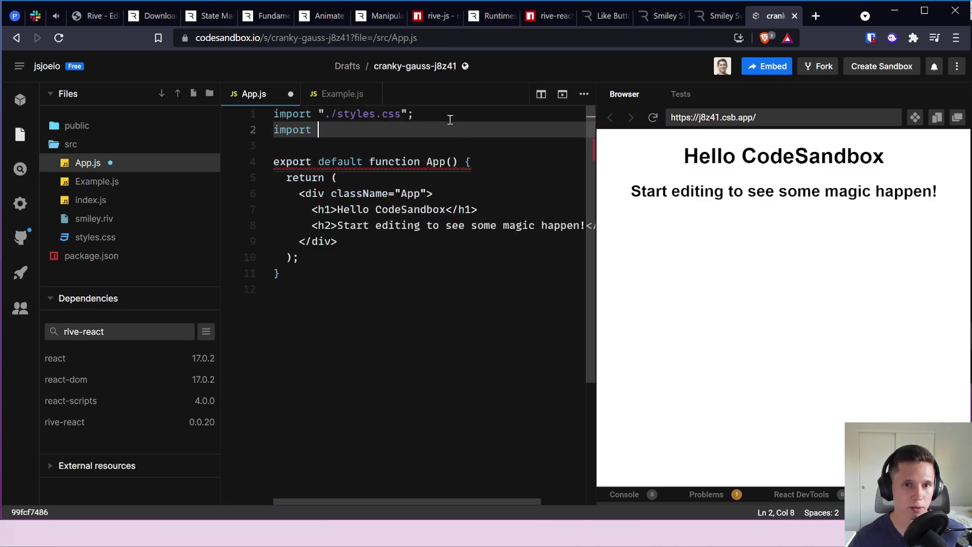
text(Example from ")
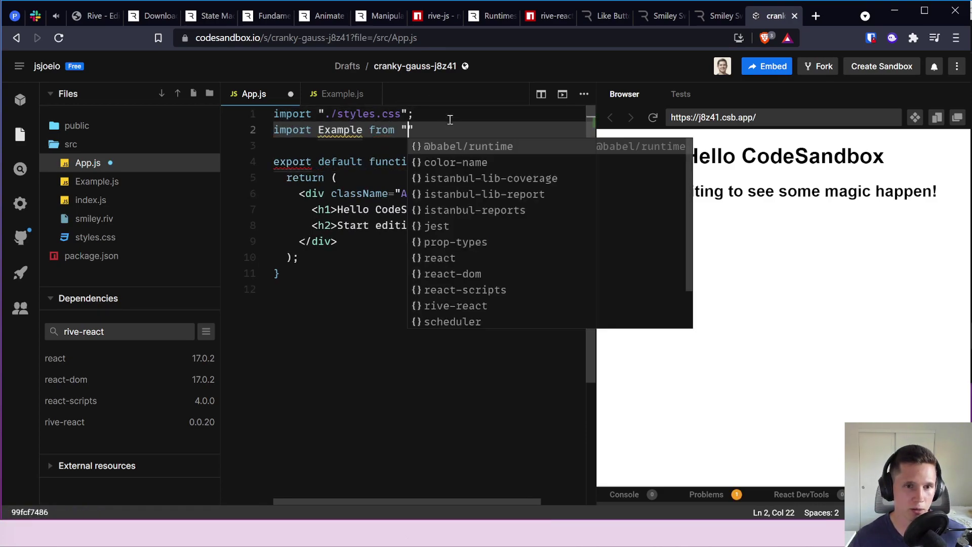
text(./Example)
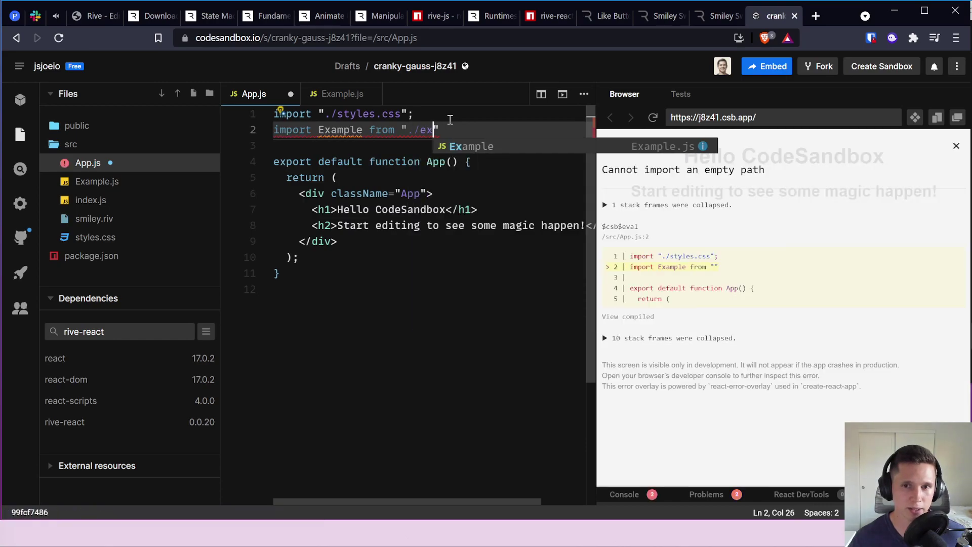
Step: Add an <Example /> element below the h2 heading in App.js
click(440, 226)
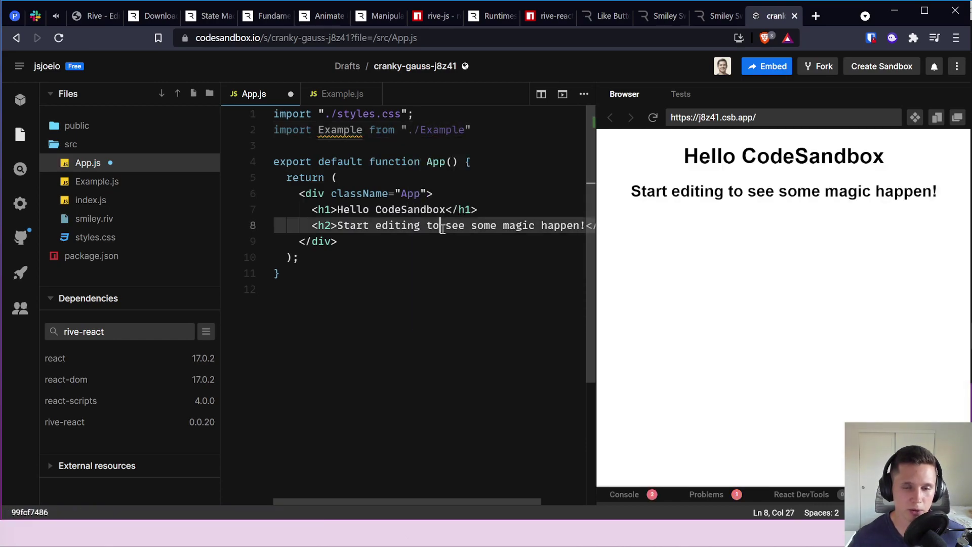
key(Up)
key(End)
key(Down)
key(End)
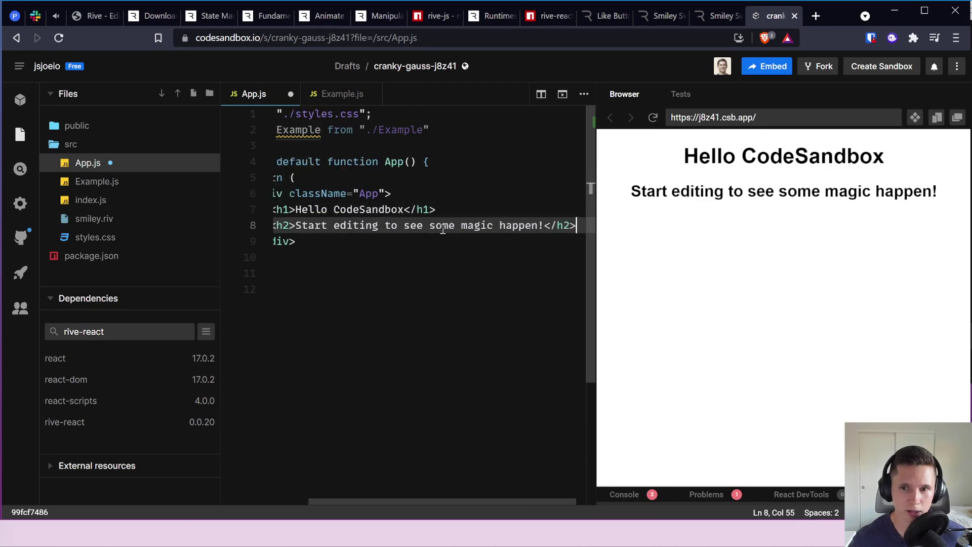
key(Return)
text(</)
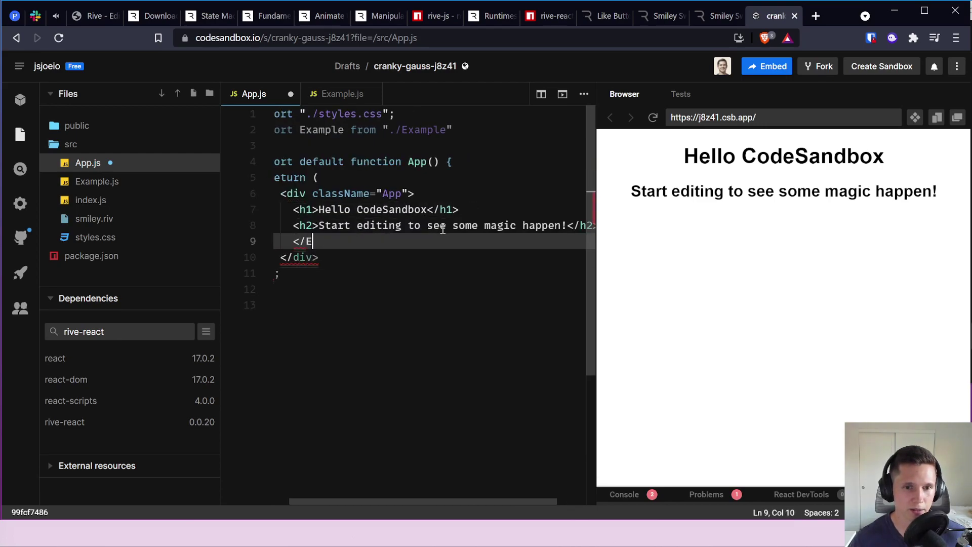
key(BackSpace)
text(Example />)
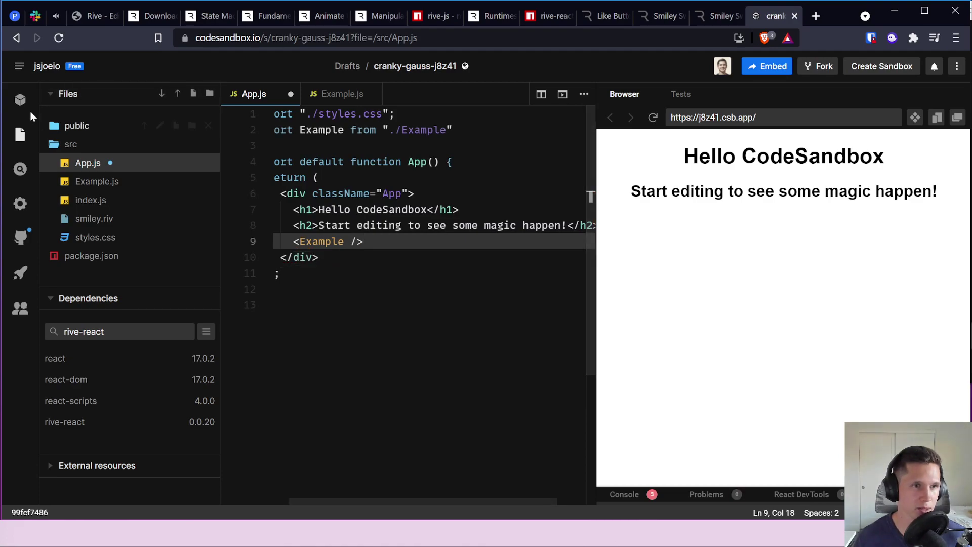
Step: Collapse the file explorer and open the sandbox preview's console to inspect its messages
click(20, 136)
click(318, 228)
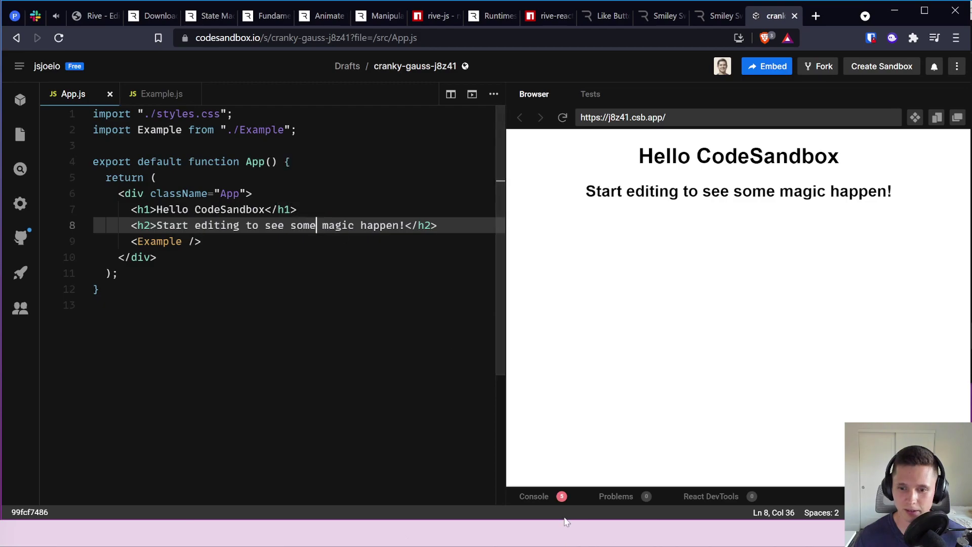
click(534, 497)
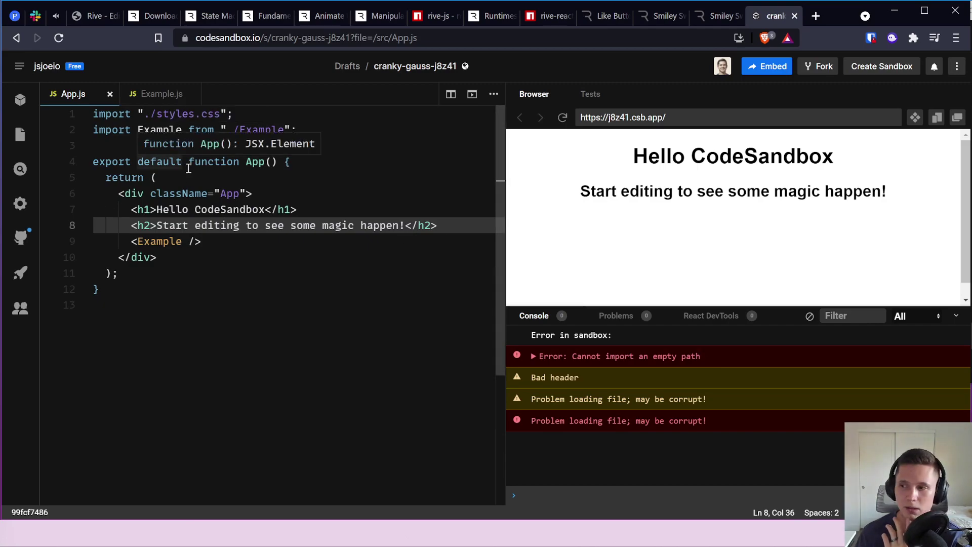
Step: Check the rive-react npm page for how the src prop takes a file path or URL, and return to the sandbox
click(435, 17)
click(547, 16)
scroll(349, 289, down, 3)
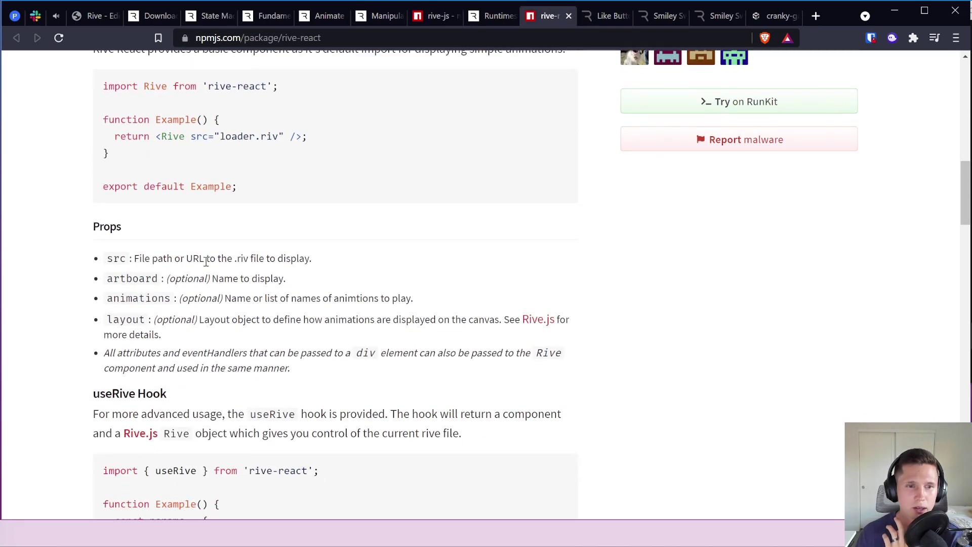
drag(135, 259, 200, 259)
scroll(267, 273, down, 4)
scroll(267, 273, up, 4)
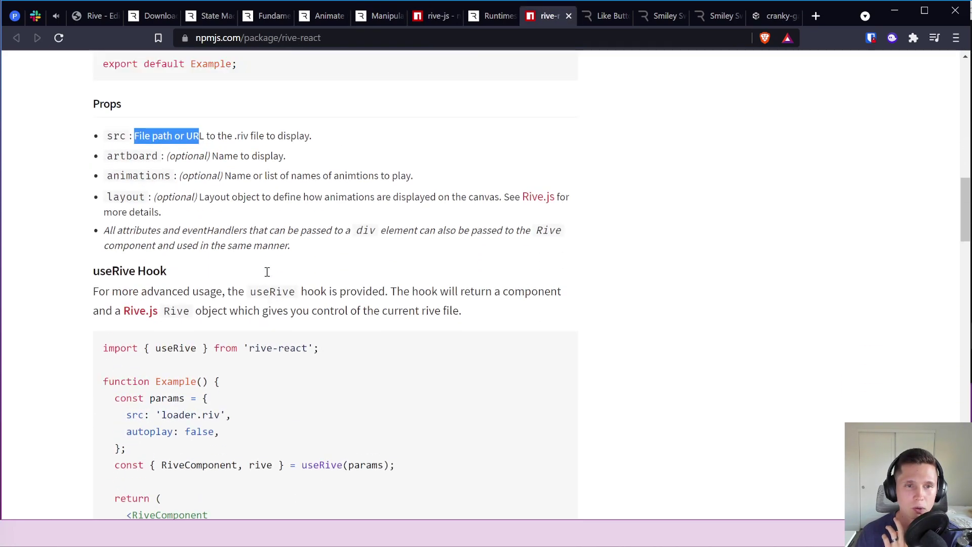
click(197, 266)
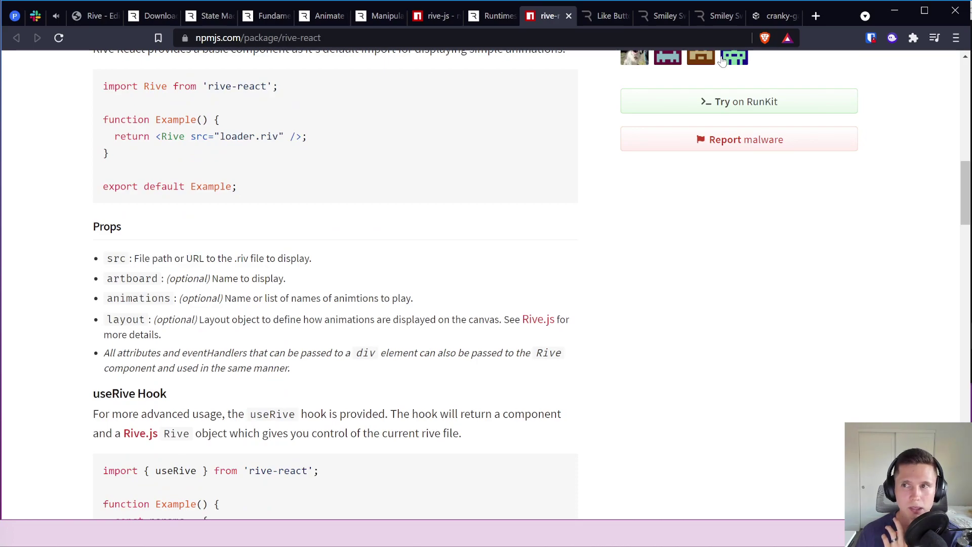
click(775, 16)
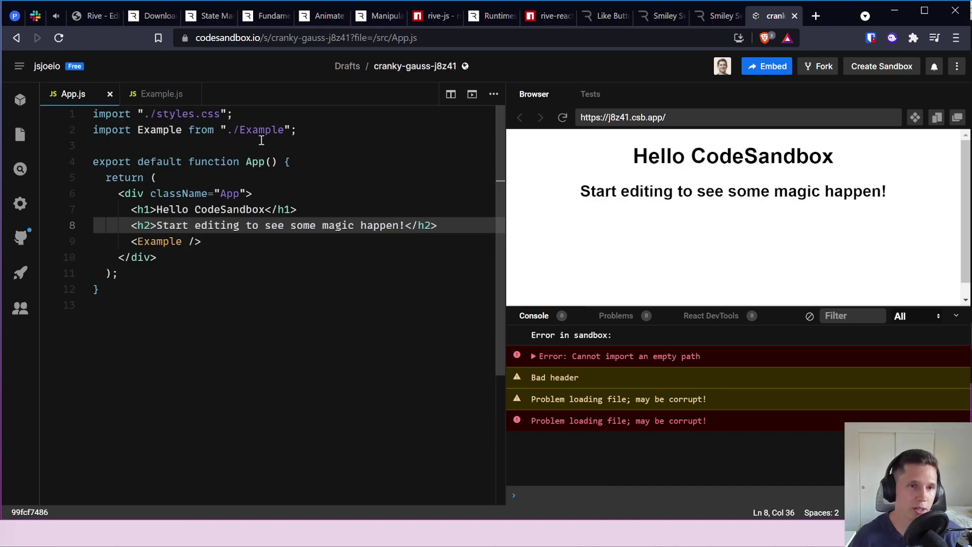
Step: In Example.js, add a second line importing Smiley from "./smiley.riv"
click(157, 94)
click(264, 113)
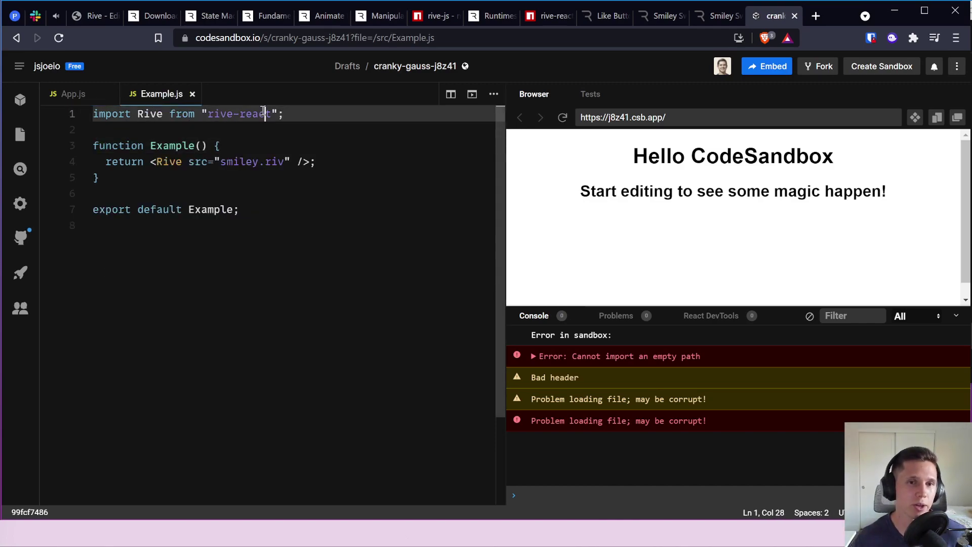
key(End)
key(Return)
text(import )
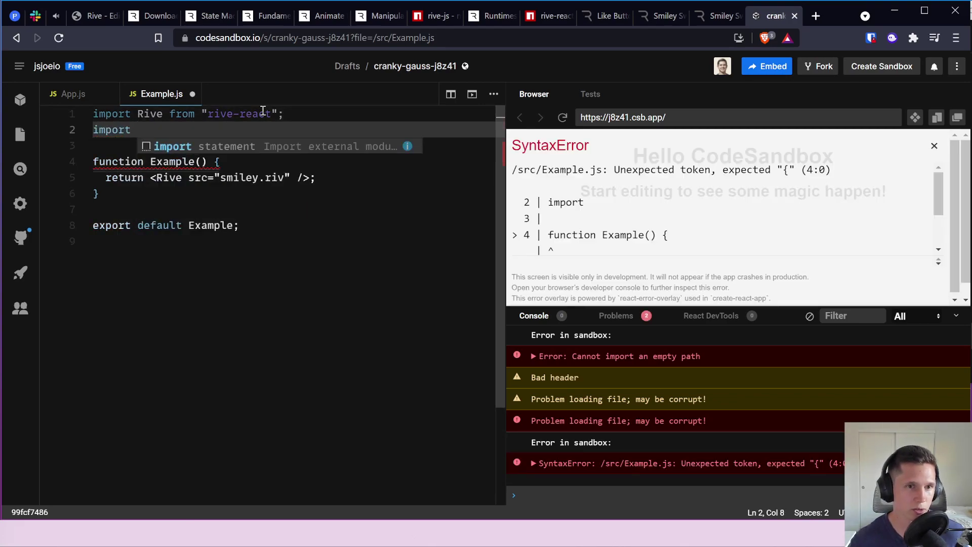
text(Smiley from ")
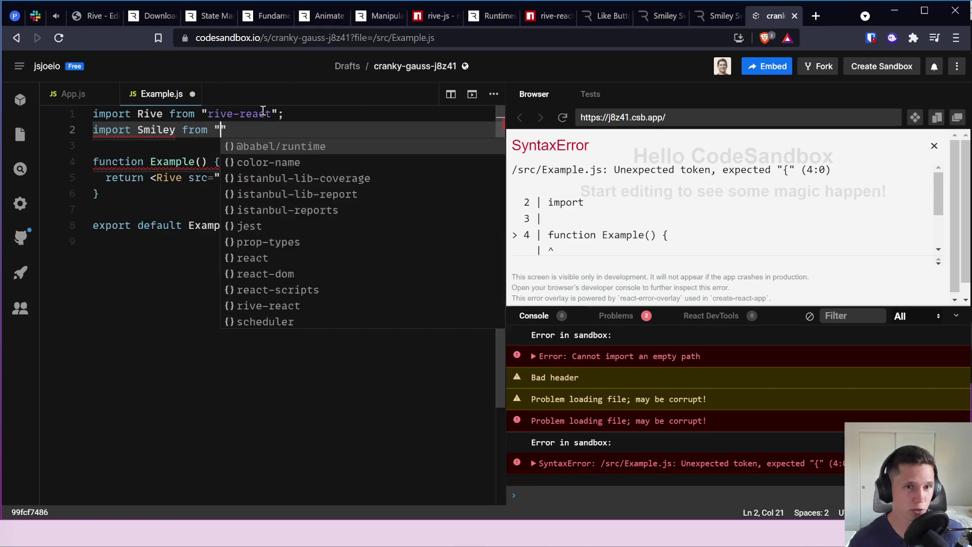
text(./smiley.)
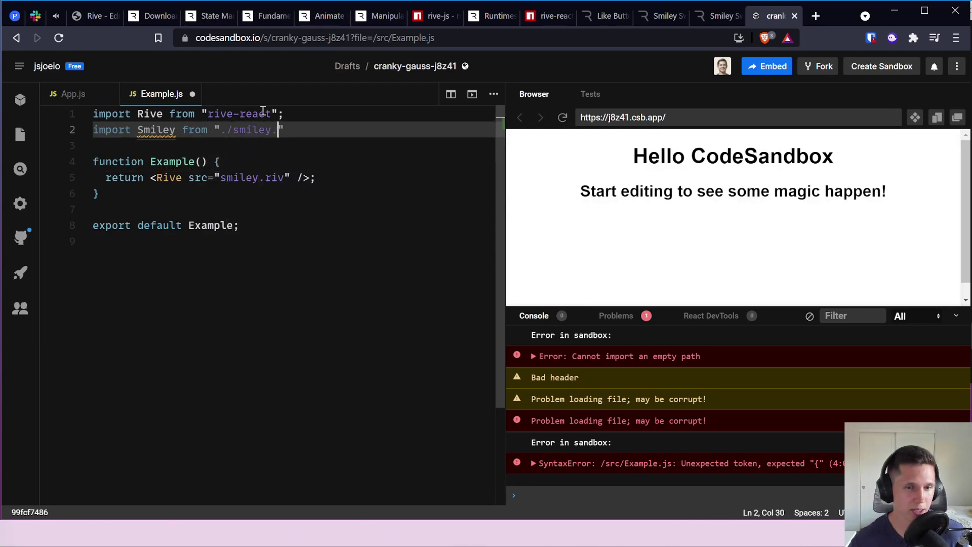
text(riv)
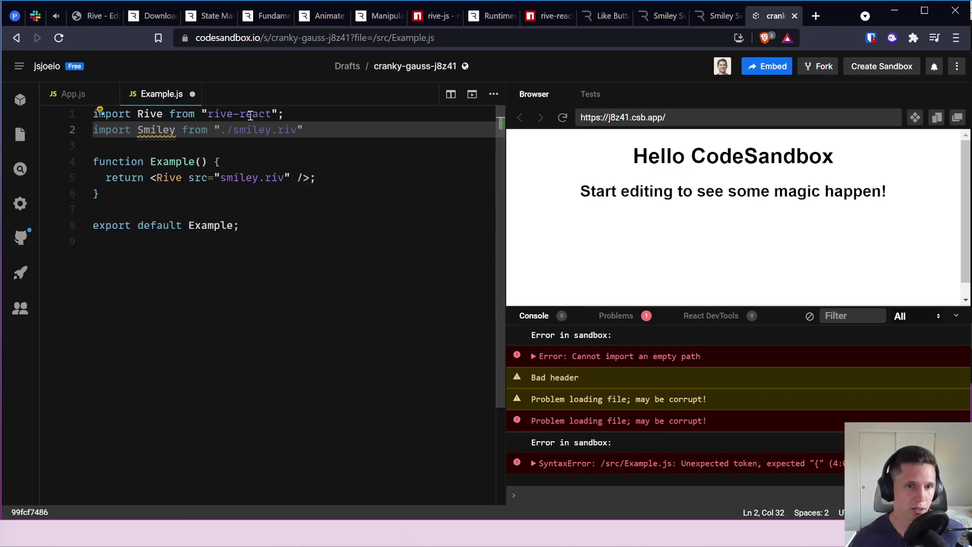
Step: Replace the Rive component's src string with the imported variable, {Smiley}
drag(215, 177, 291, 178)
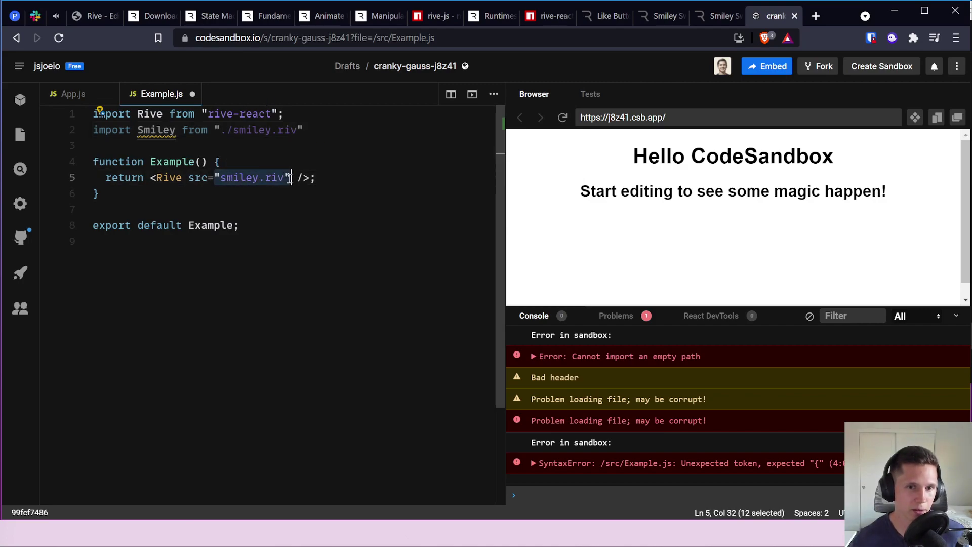
key(BackSpace)
text({})
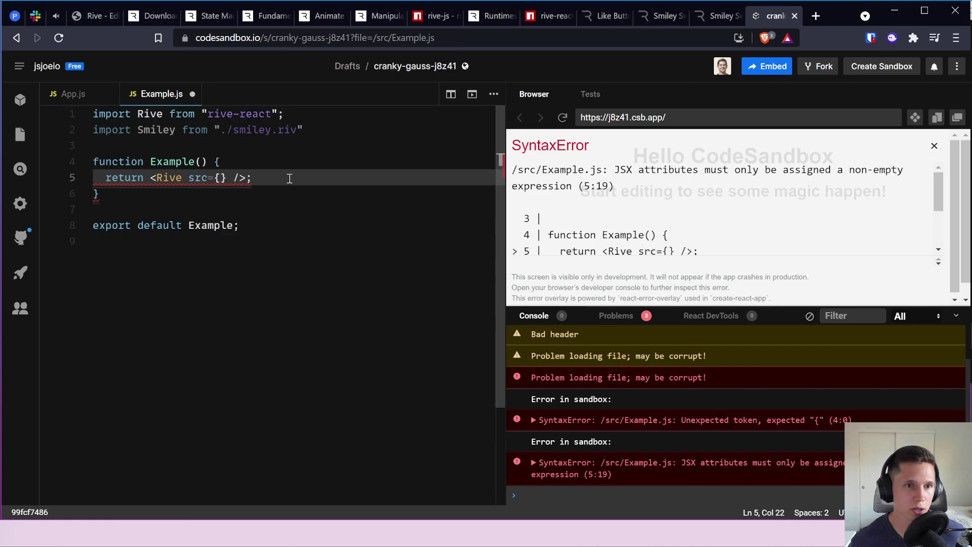
key(Left)
text(Smiley)
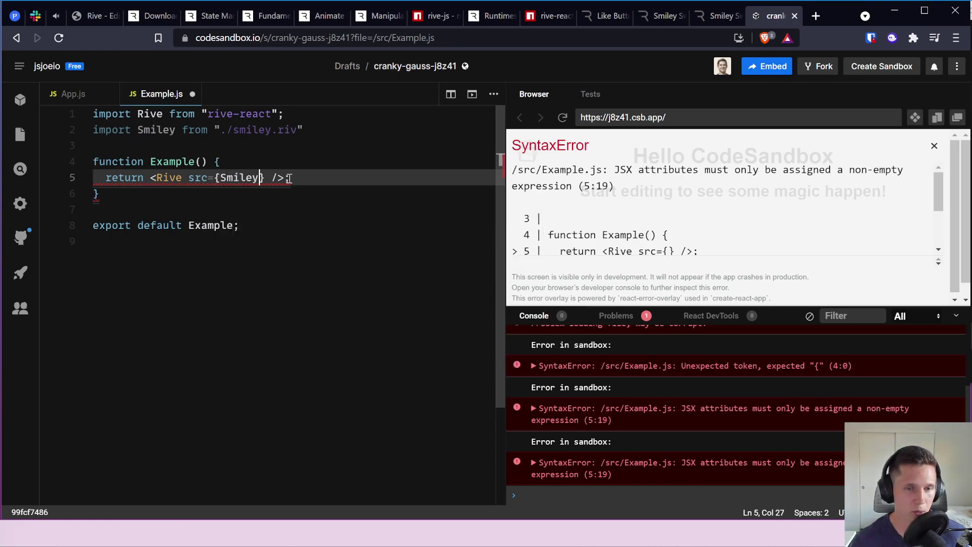
click(295, 160)
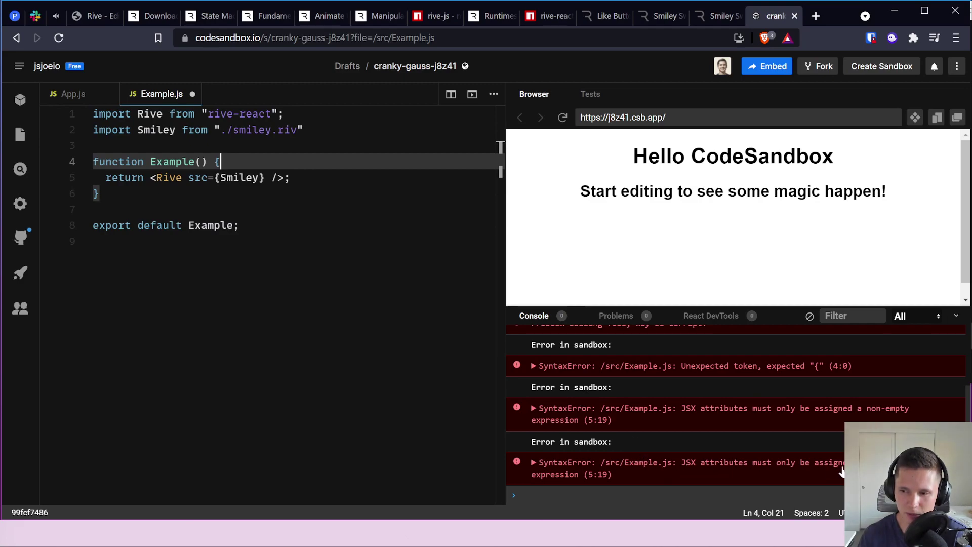
Step: Reload the sandbox preview, collapse the console, and compare the animation with the Smiley Switch page on the Rive community site
click(566, 120)
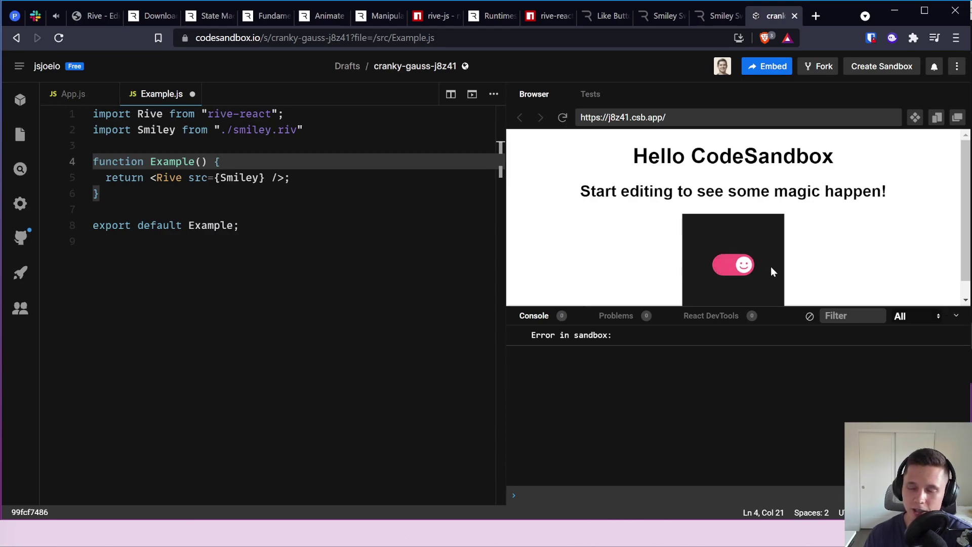
click(956, 315)
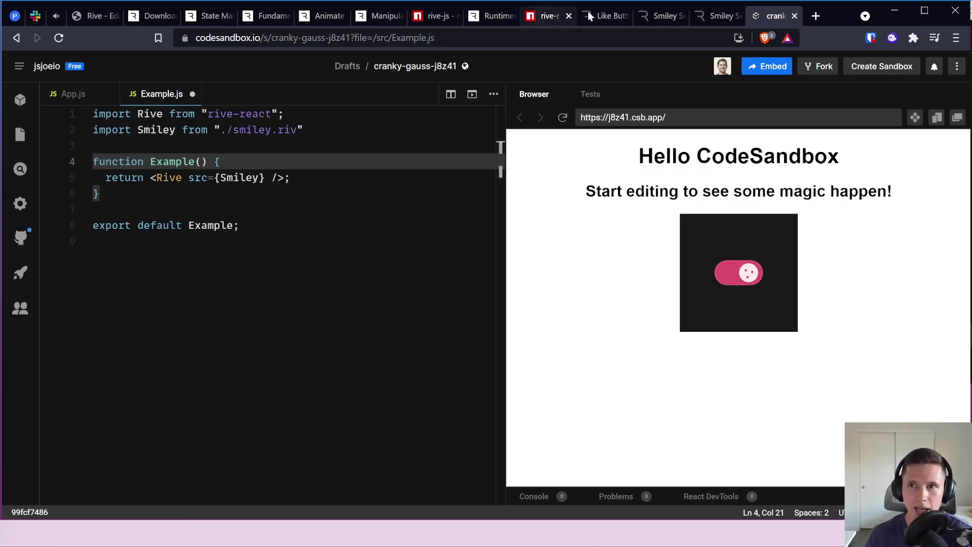
click(706, 14)
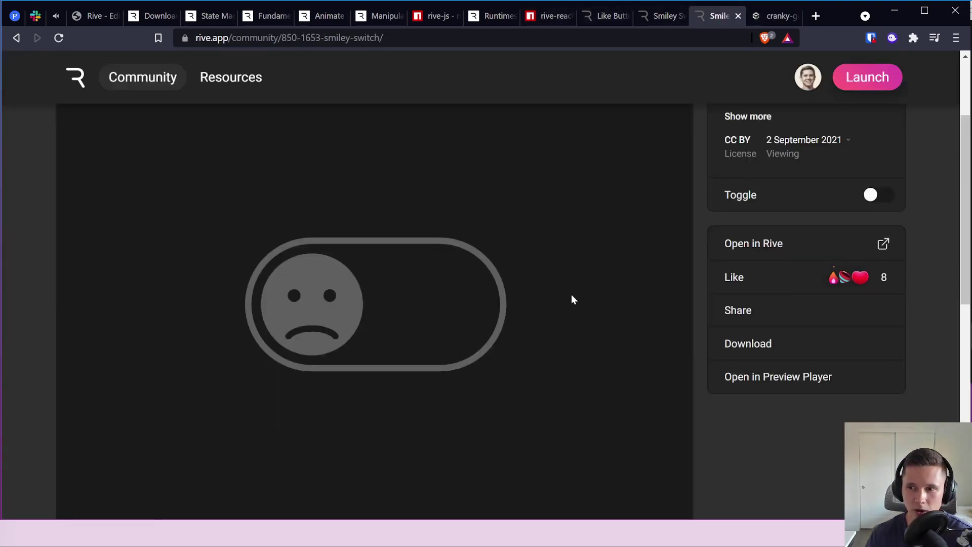
click(766, 15)
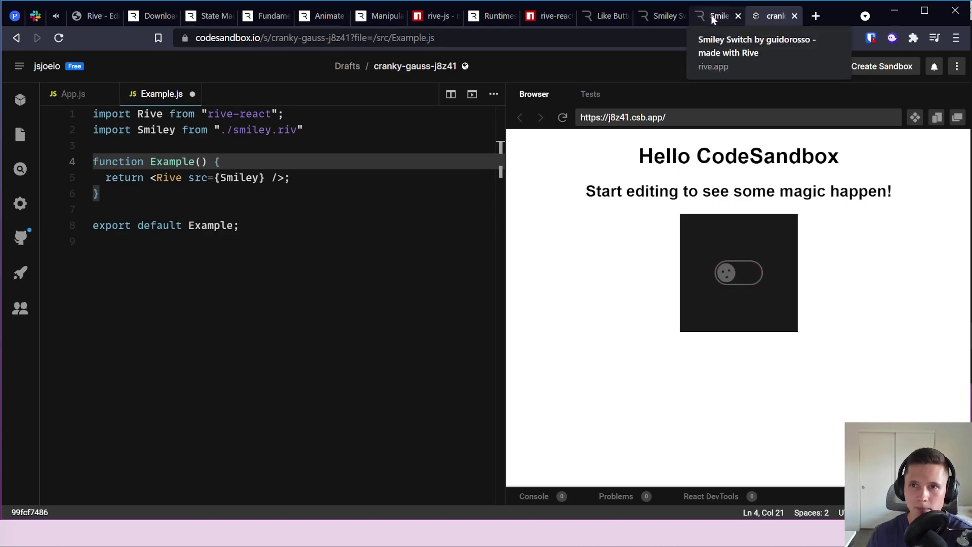
Step: Search the rive-react npm page for "input" and examine the useStateMachineInput hook's example and parameters
click(540, 18)
scroll(296, 390, down, 6)
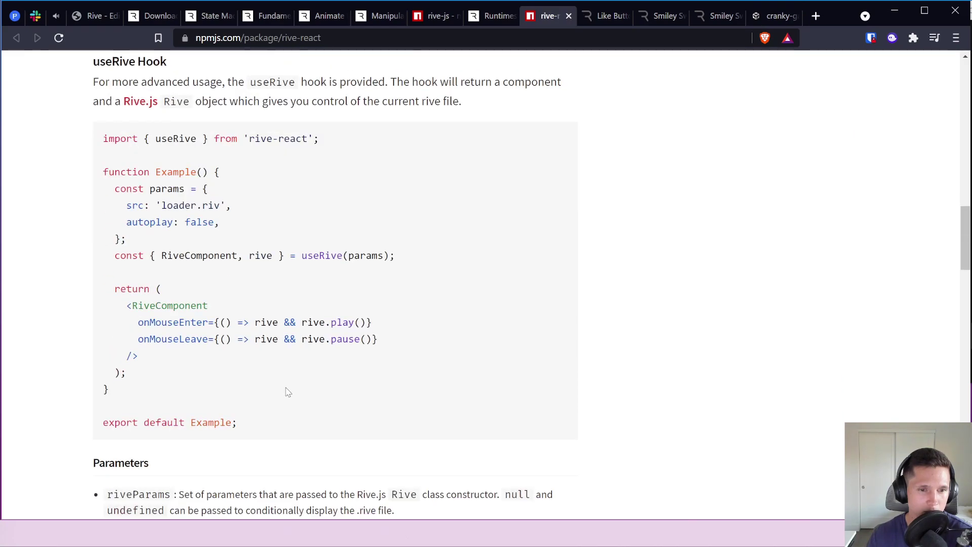
scroll(288, 392, down, 12)
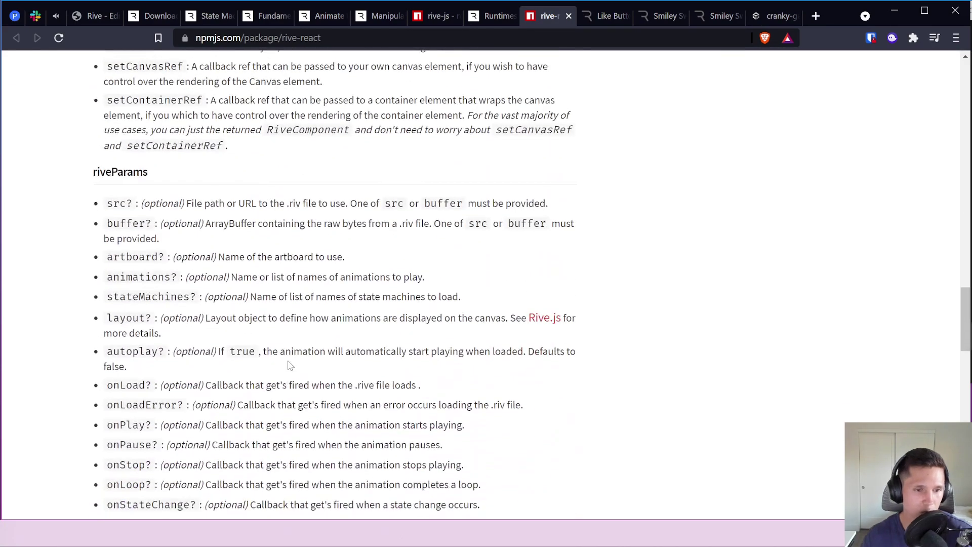
key(ctrl+f)
text(input)
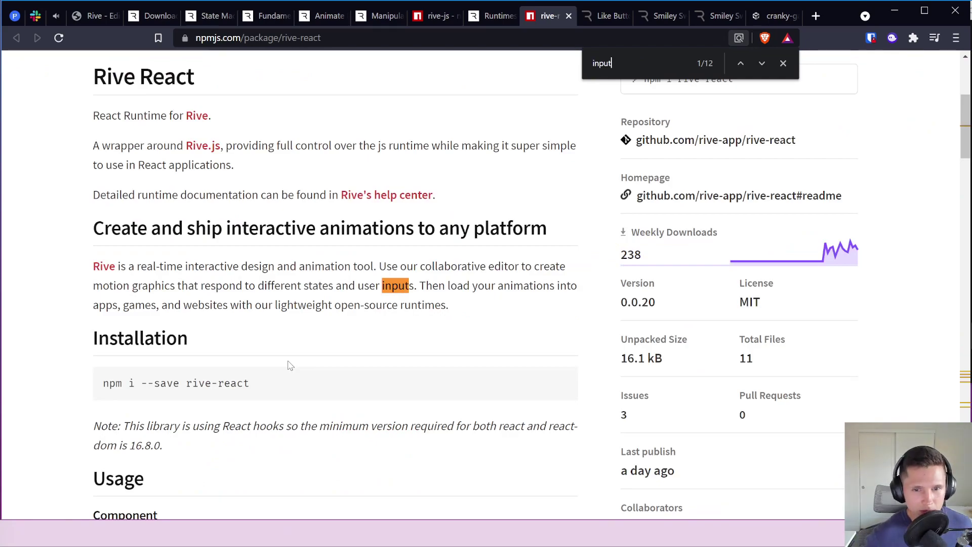
key(Return)
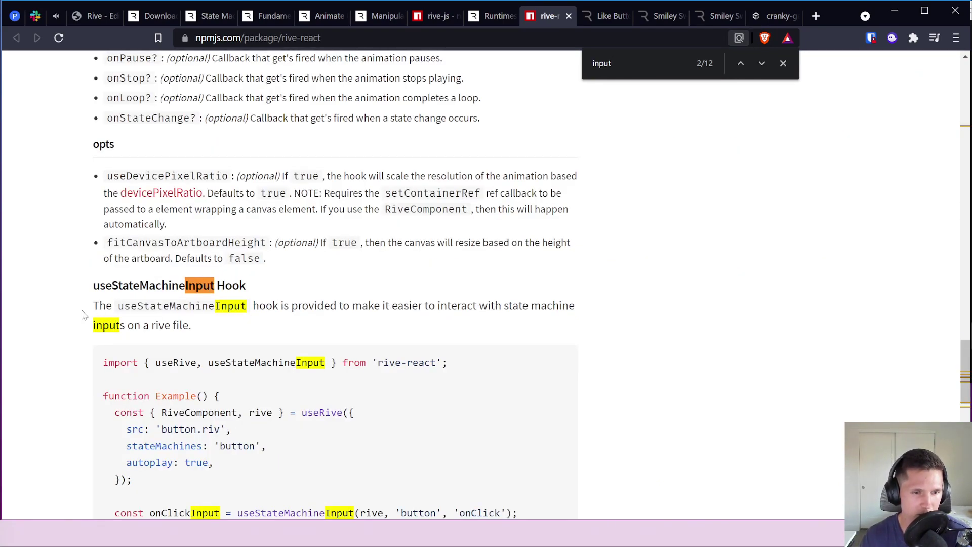
scroll(95, 306, down, 3)
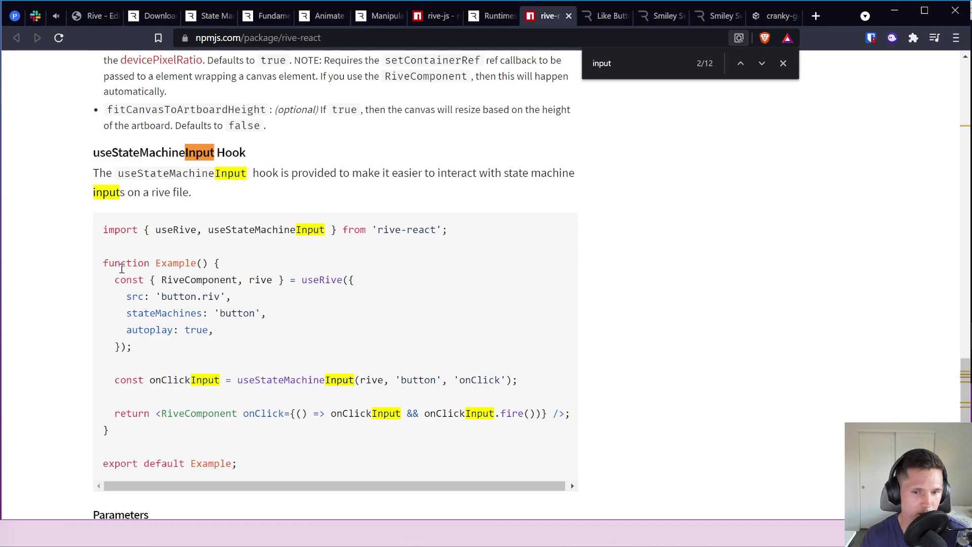
scroll(134, 259, down, 1)
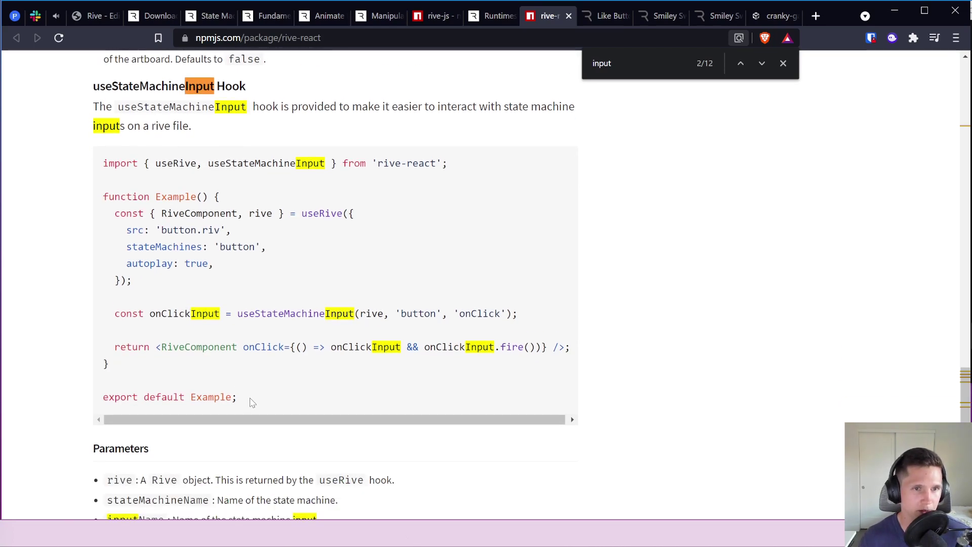
scroll(211, 244, up, 2)
scroll(189, 230, down, 2)
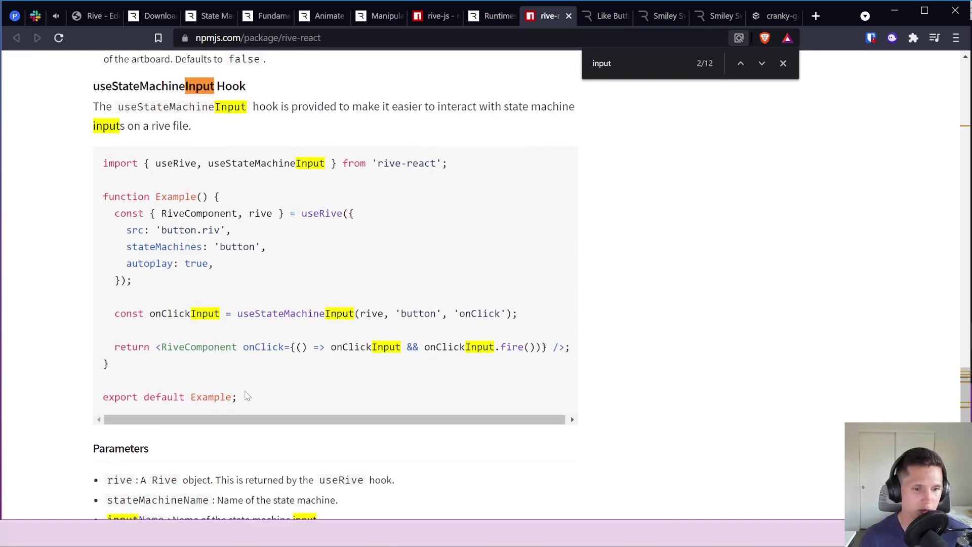
scroll(368, 207, down, 1)
scroll(369, 213, up, 1)
scroll(366, 215, down, 2)
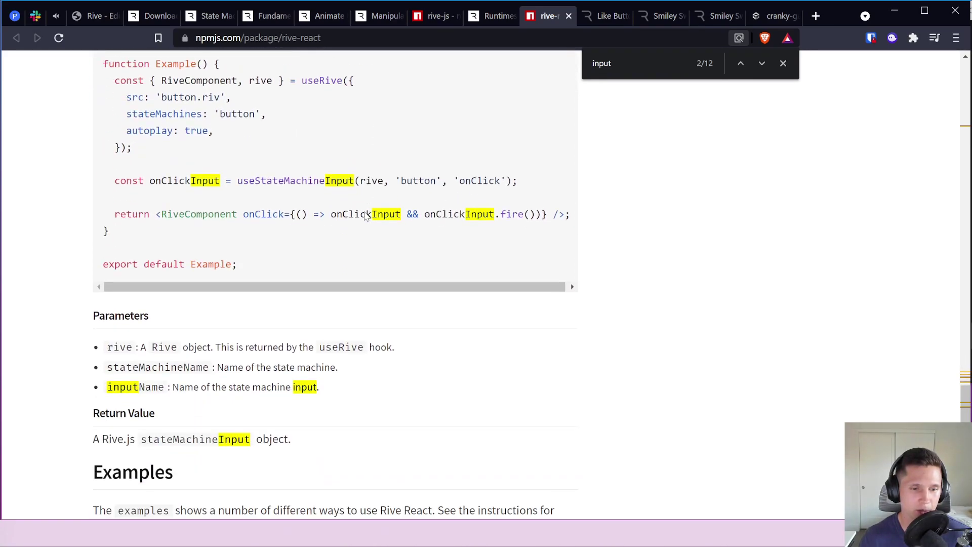
scroll(366, 212, down, 1)
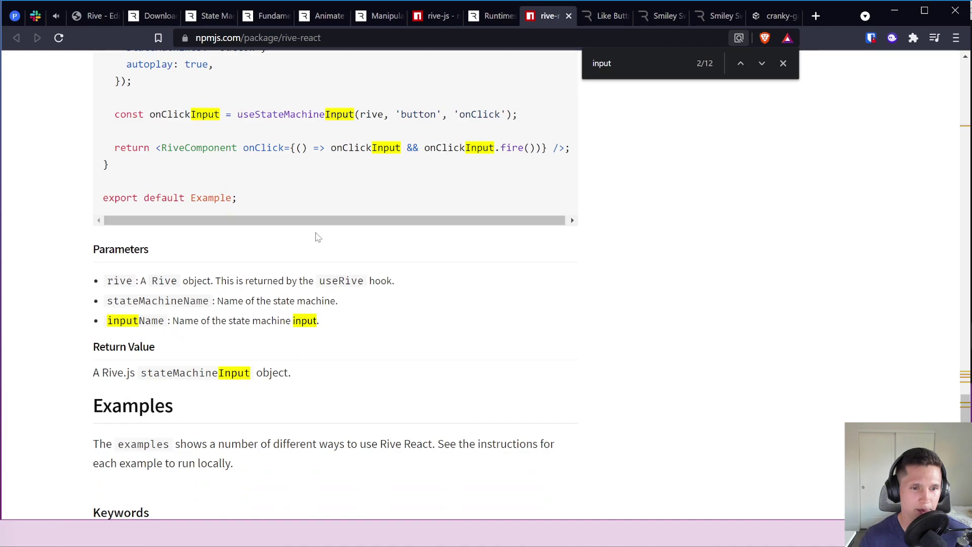
click(717, 20)
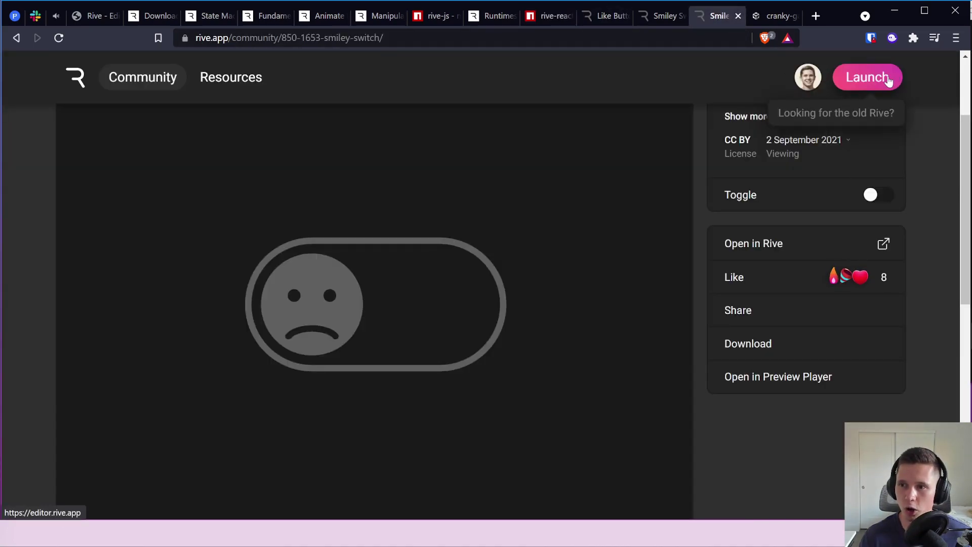
click(867, 77)
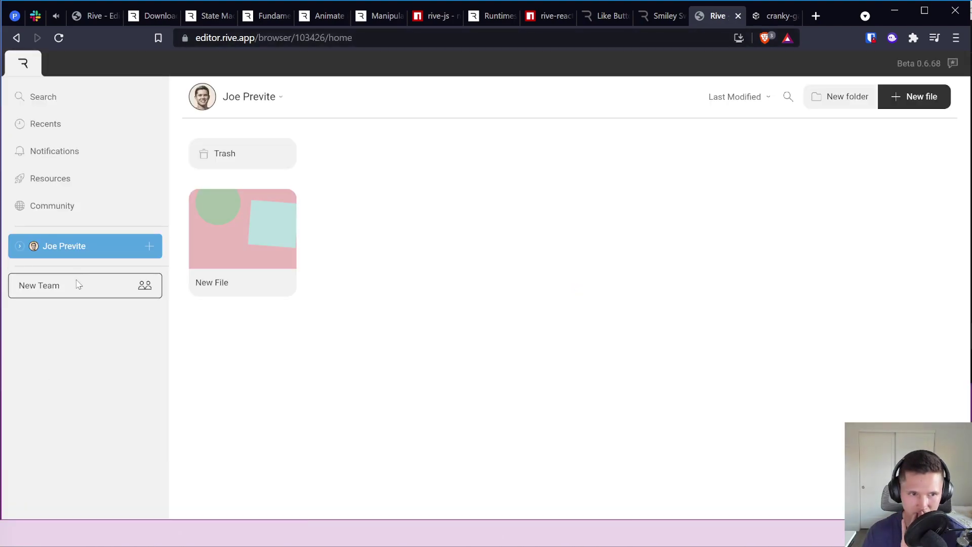
click(738, 17)
Step: Open the Smiley Switch community file in the Rive editor and show its state machine inputs in Animate mode
click(664, 16)
scroll(796, 213, up, 3)
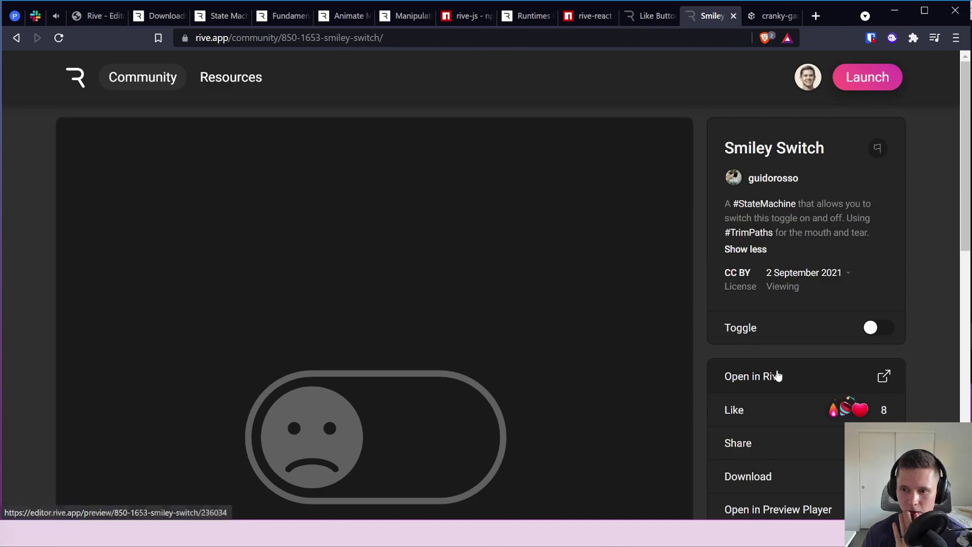
click(778, 376)
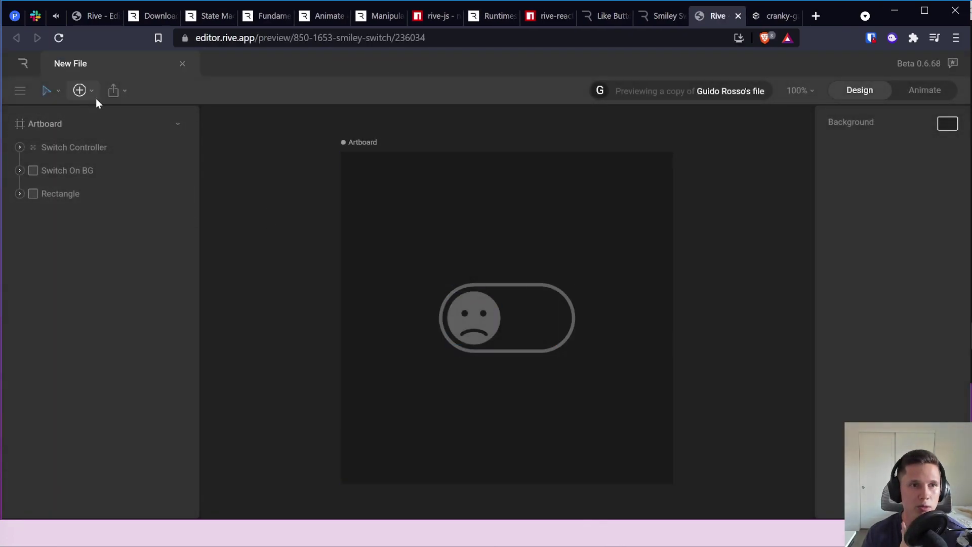
click(925, 90)
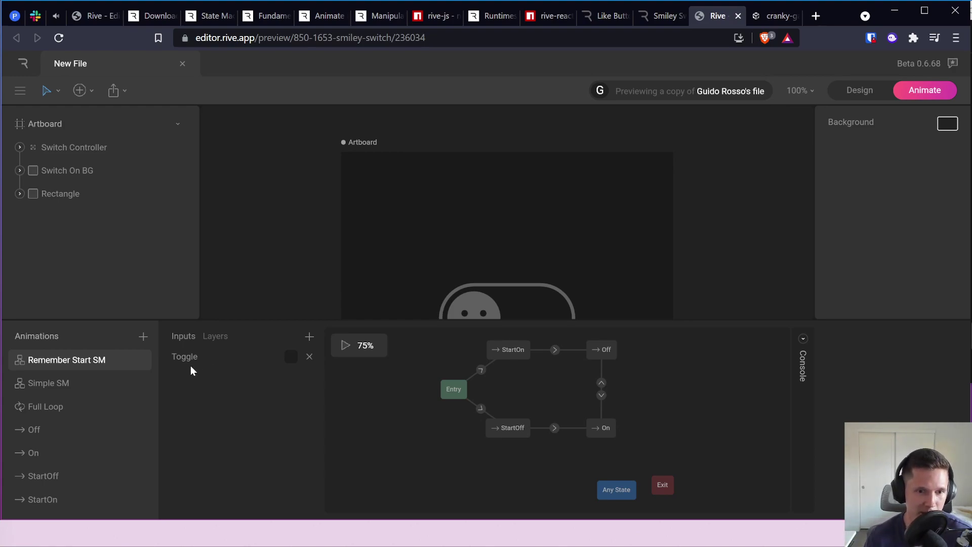
Step: Return to the rive-react npm page and review the useStateMachineInput parameters (rive, stateMachineName, inputName) alongside the example code
click(764, 17)
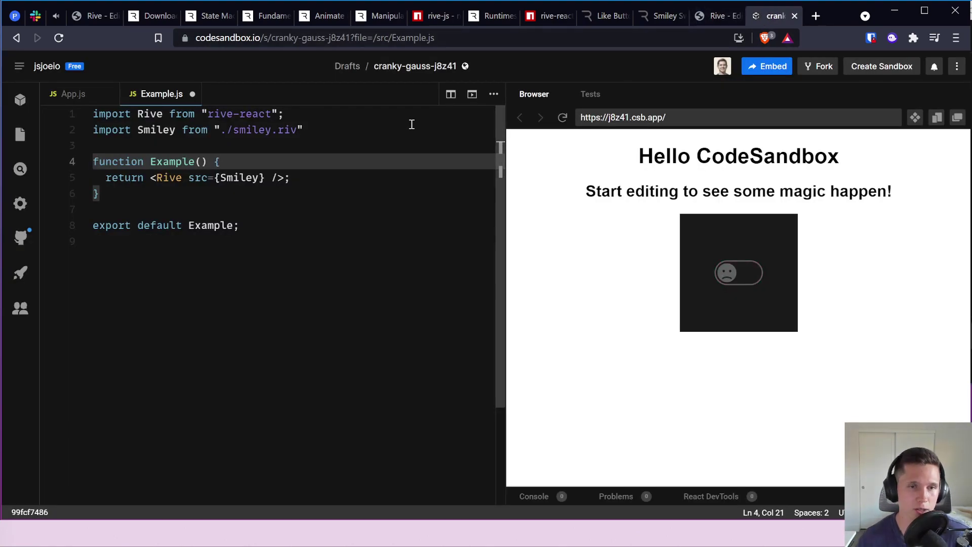
click(549, 15)
scroll(193, 309, up, 3)
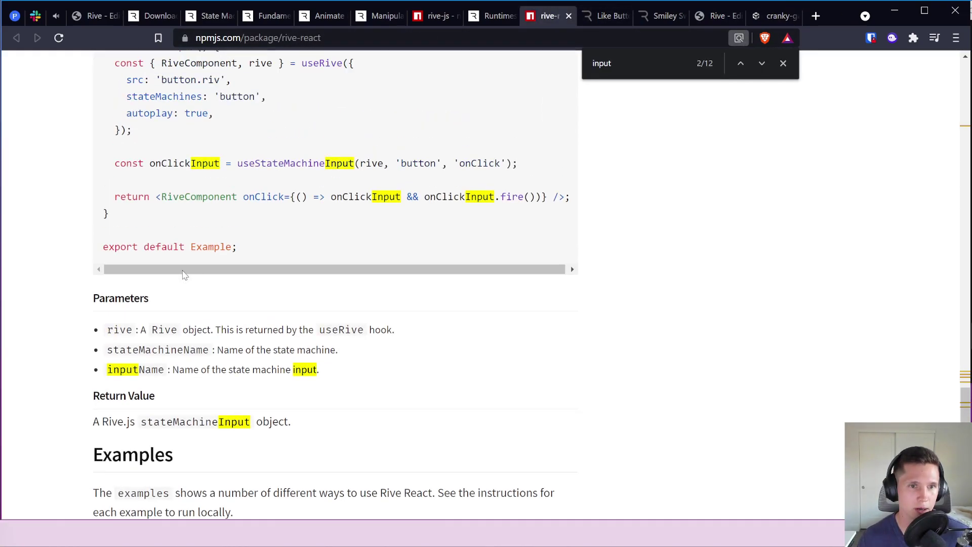
scroll(193, 309, down, 4)
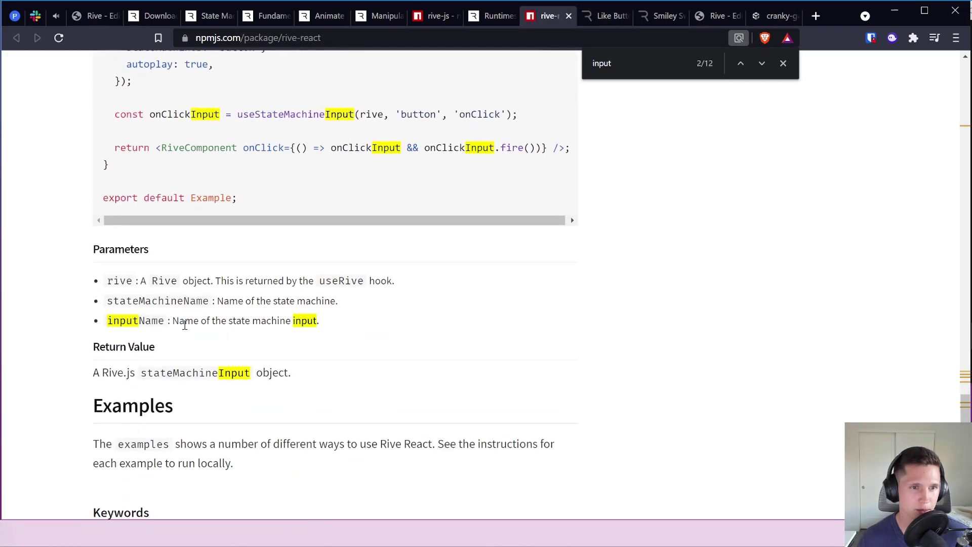
scroll(185, 324, up, 3)
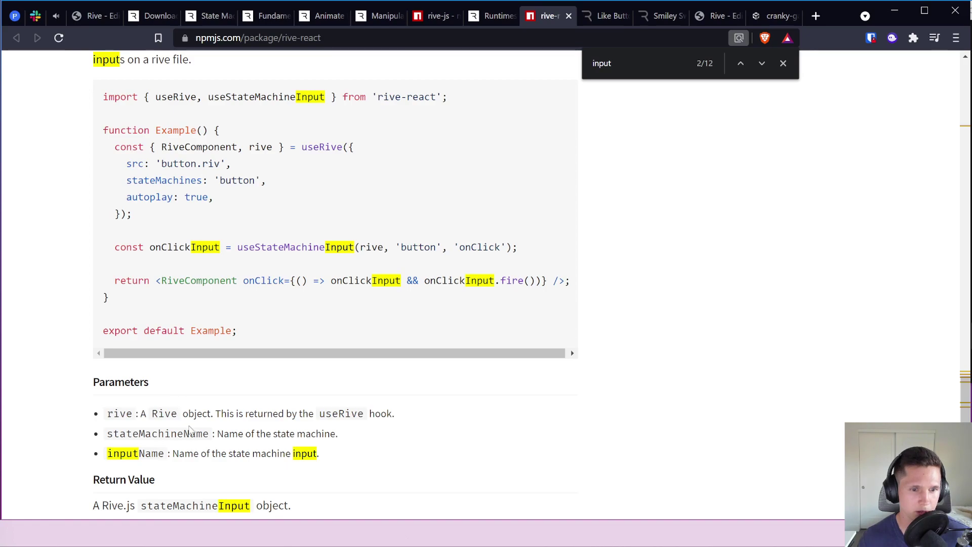
scroll(162, 444, up, 1)
scroll(293, 242, down, 1)
drag(152, 413, 223, 436)
click(147, 459)
scroll(187, 310, up, 1)
scroll(188, 310, down, 2)
scroll(190, 309, up, 1)
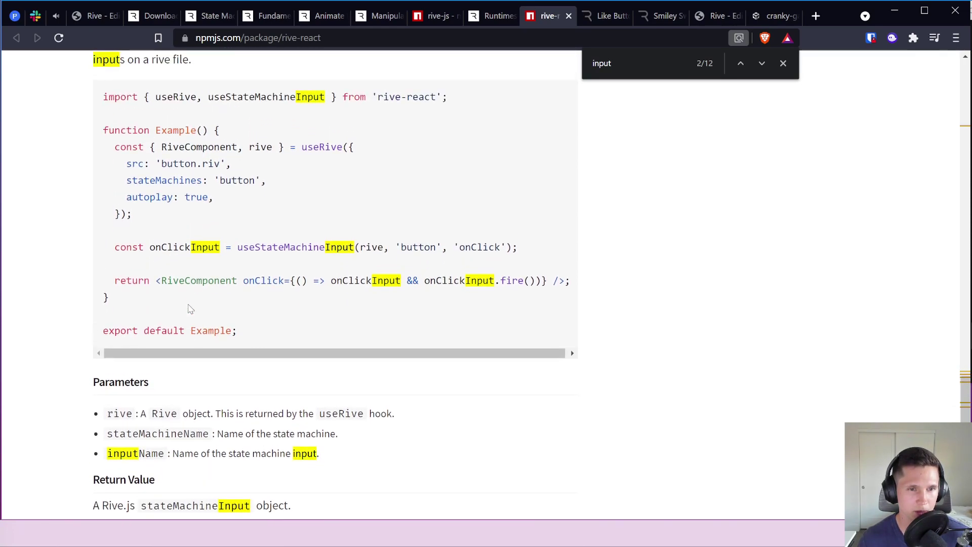
scroll(190, 310, up, 1)
scroll(189, 309, down, 5)
scroll(188, 307, down, 2)
scroll(189, 307, up, 7)
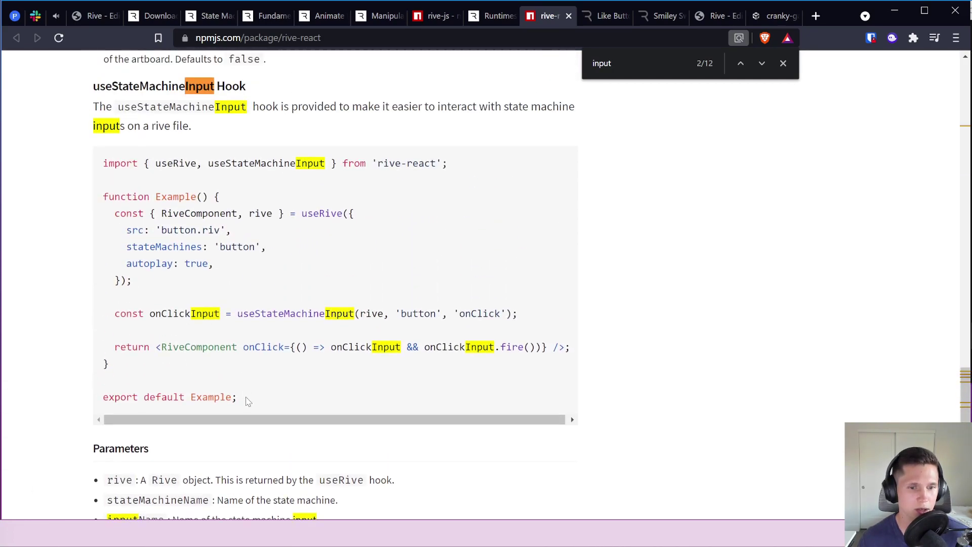
Step: Replace all of Example.js in CodeSandbox with the useStateMachineInput example code copied from the rive-react npm page
drag(251, 401, 196, 365)
drag(123, 192, 100, 169)
click(773, 16)
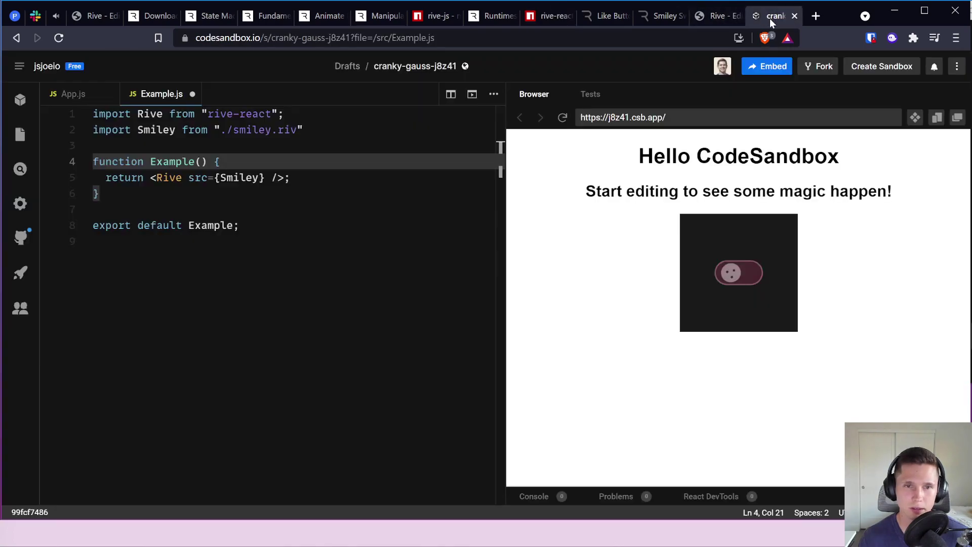
click(273, 209)
key(ctrl+a)
text(import { useRive, useStateMachineInput } from 'rive-react';  function Example() {   const { RiveComponent, rive } = useRive({     src: 'button.riv',     stateMachines: 'button',     autoplay: true,   });    const onClickInput = useStateMachineInput(rive, 'button', 'onClick');    return <RiveComponent onClick={() => onClickInput && onClickInput.fire())} />; }  export default Example;)
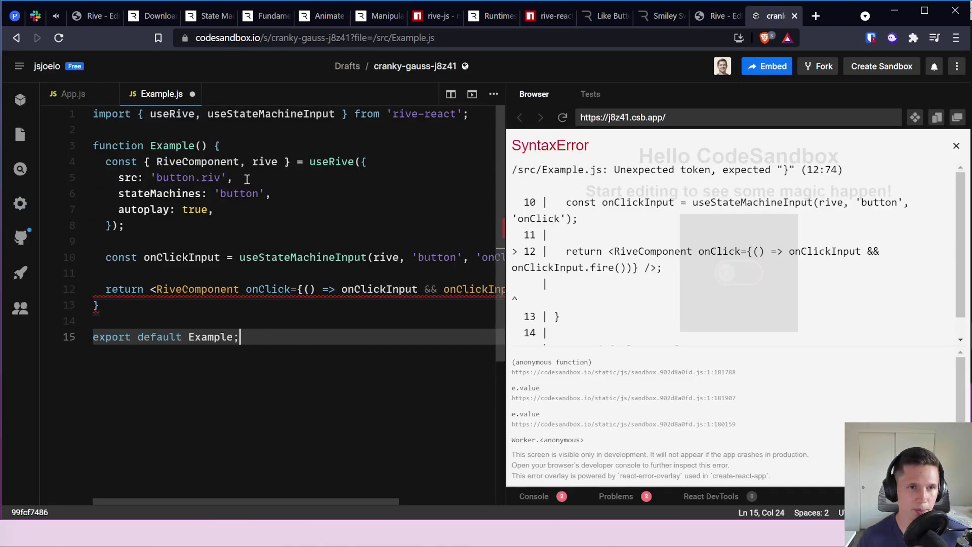
Step: Import Smiley from "./smiley.riv" on a new line below the rive-react import in Example.js
click(195, 114)
key(End)
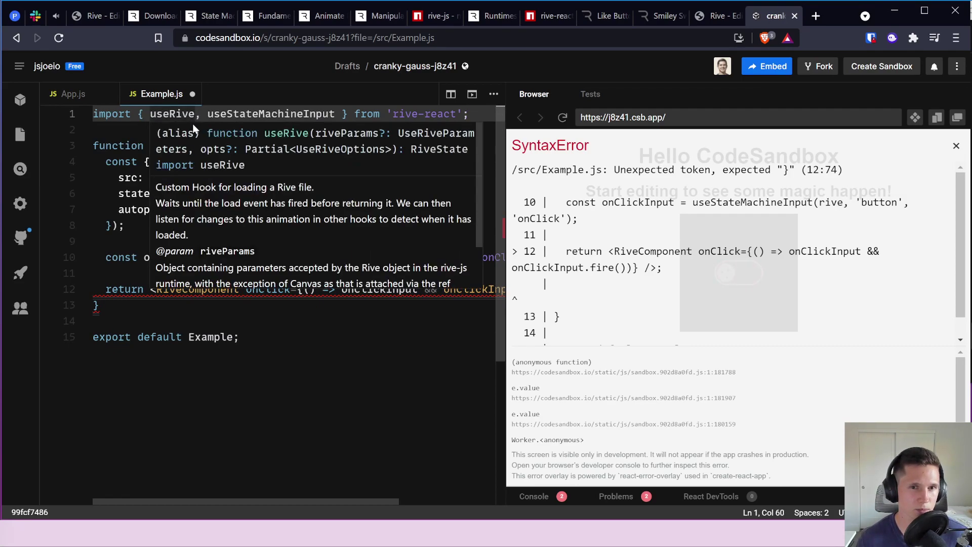
mouse_move(240, 107)
key(Return)
text(import Siley)
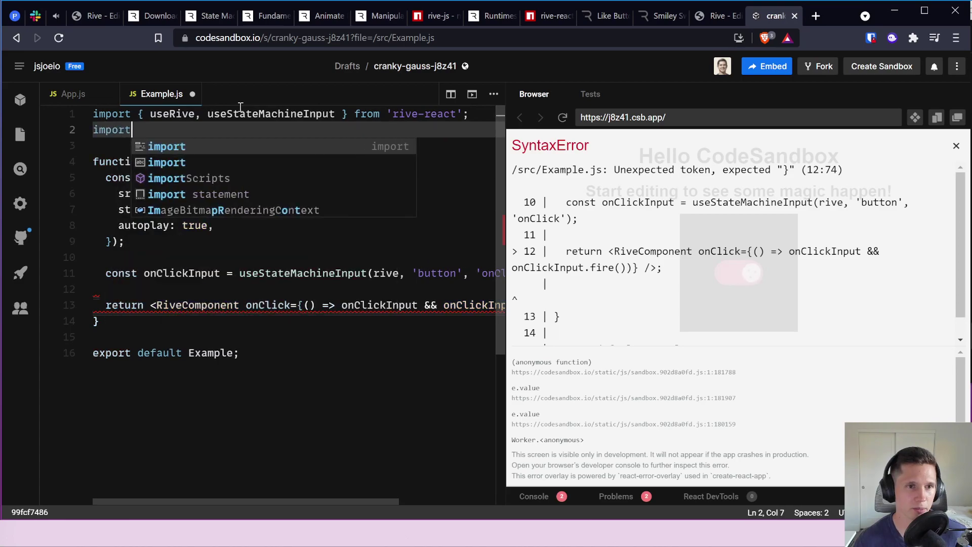
key(BackSpace)
key(BackSpace)
key(BackSpace)
key(BackSpace)
text(mi)
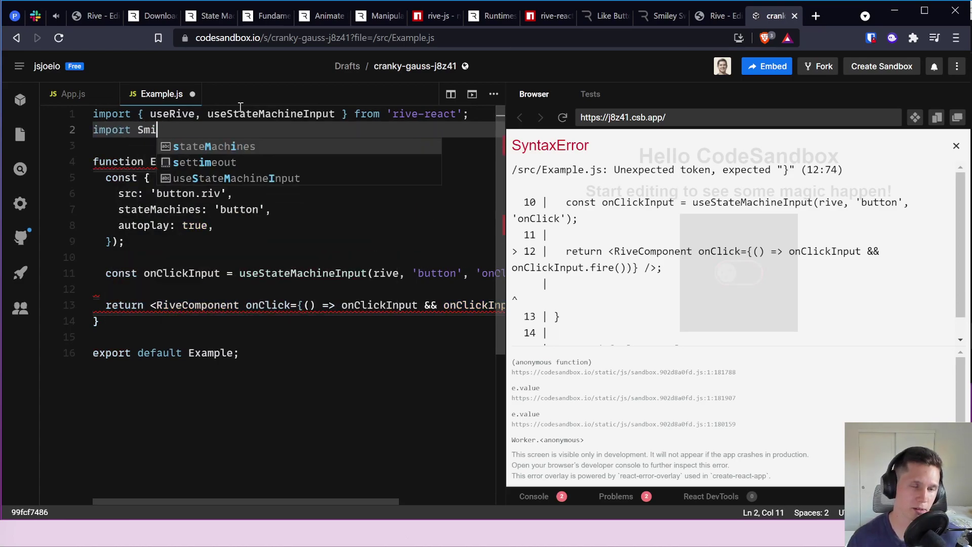
text(ley from "./smile)
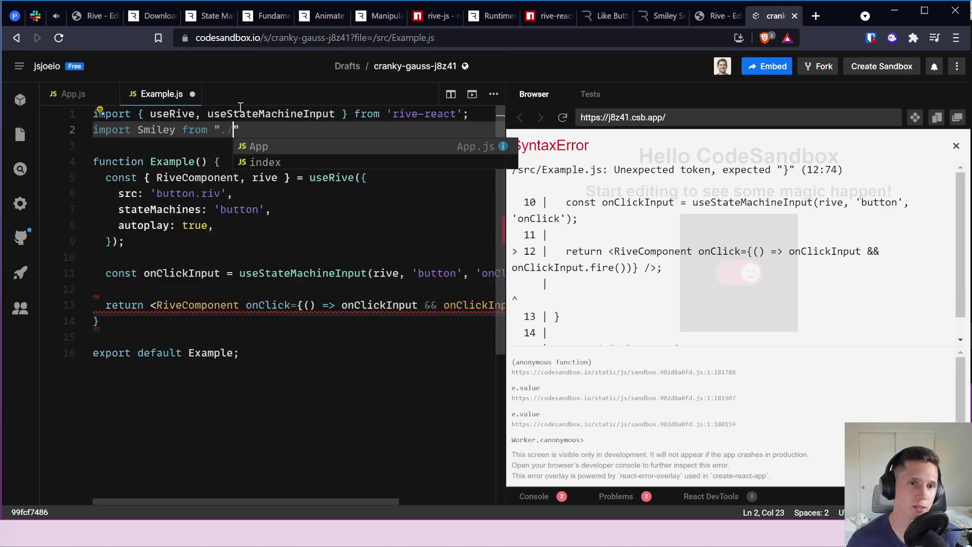
text(y.riv)
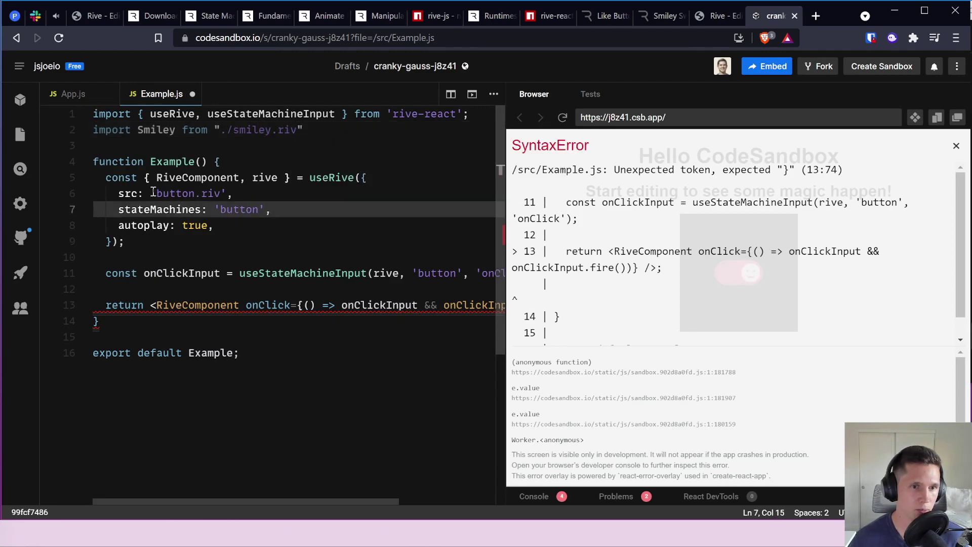
Step: Replace the 'button.riv' src value in the useRive options with the imported Smiley variable
drag(151, 193, 221, 193)
key(BackSpace)
key(Delete)
text(Smile)
key(Tab)
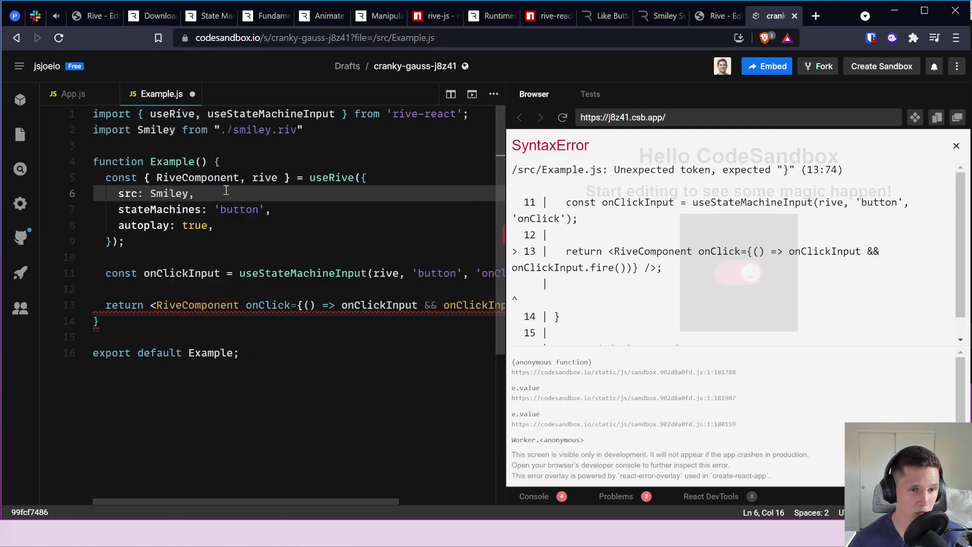
key(Right)
Step: Widen the code editor pane so the full useStateMachineInput and return lines of Example.js fit in view
scroll(235, 293, right, 3)
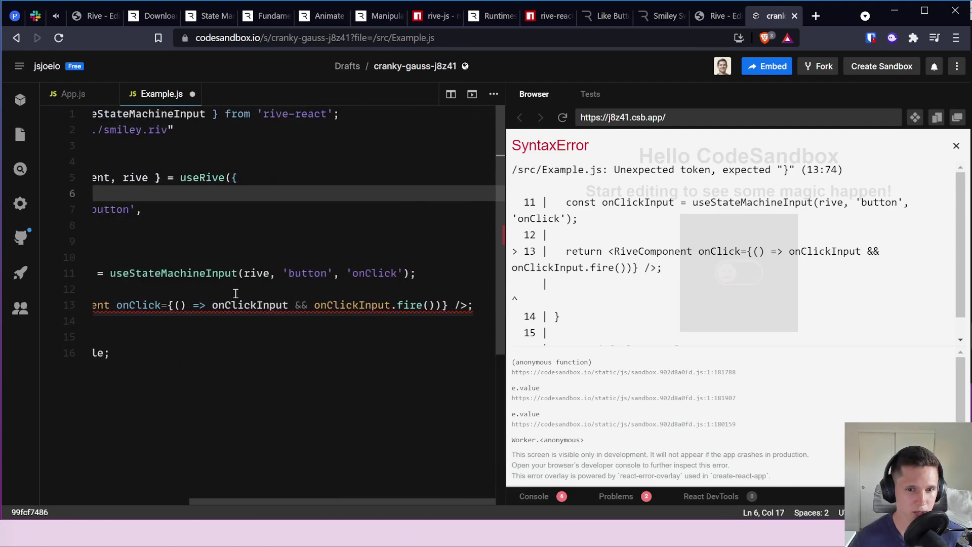
scroll(235, 293, left, 3)
click(274, 304)
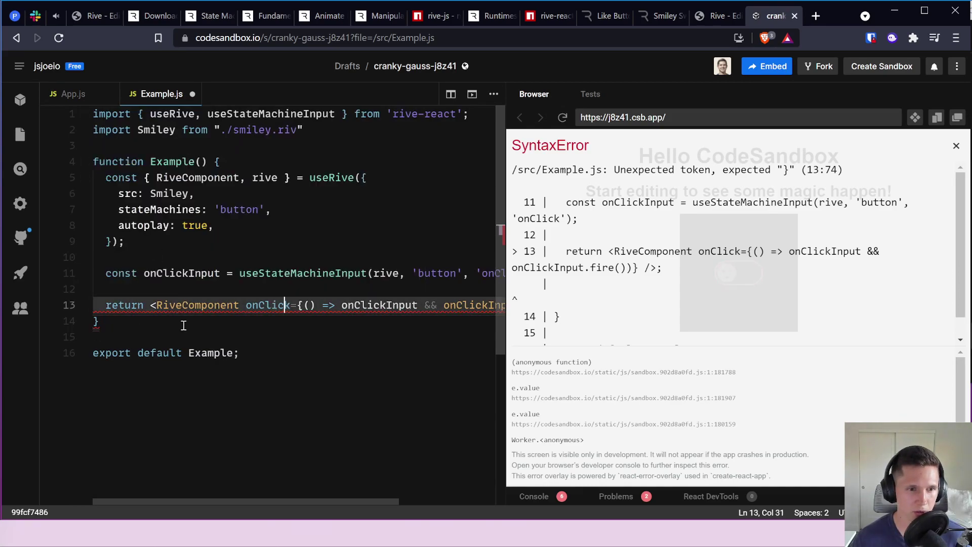
key(Down)
scroll(205, 287, right, 3)
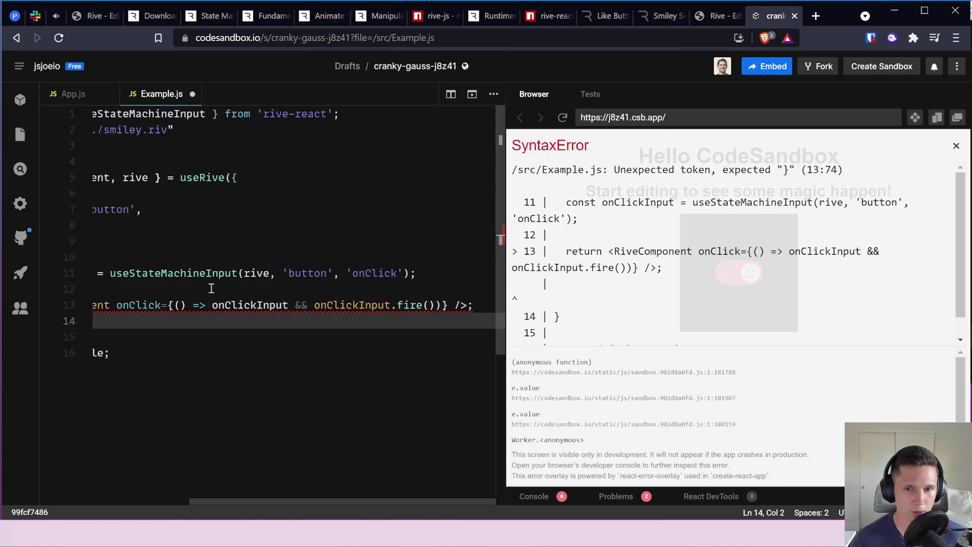
scroll(211, 288, left, 3)
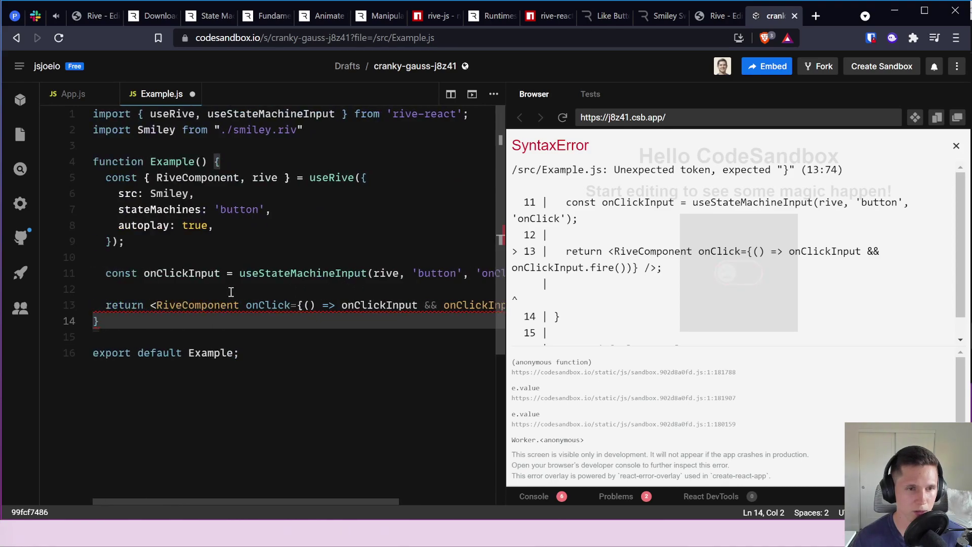
mouse_move(313, 175)
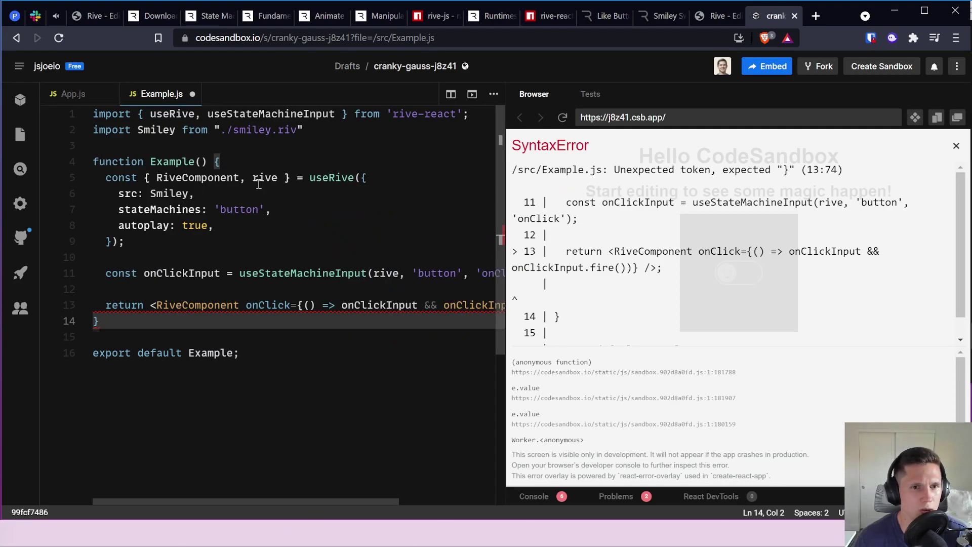
click(236, 162)
drag(507, 183, 664, 183)
click(310, 273)
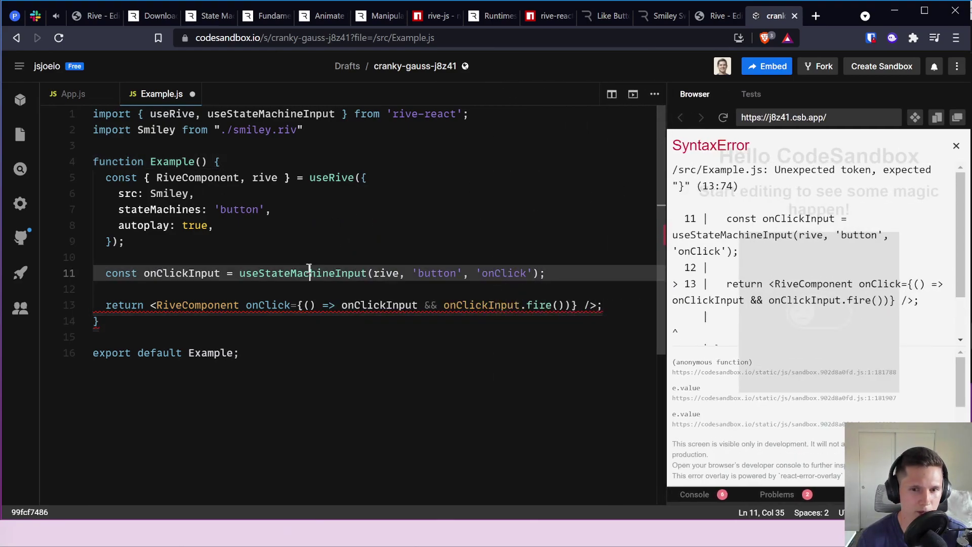
mouse_move(309, 273)
drag(126, 242, 95, 182)
click(156, 304)
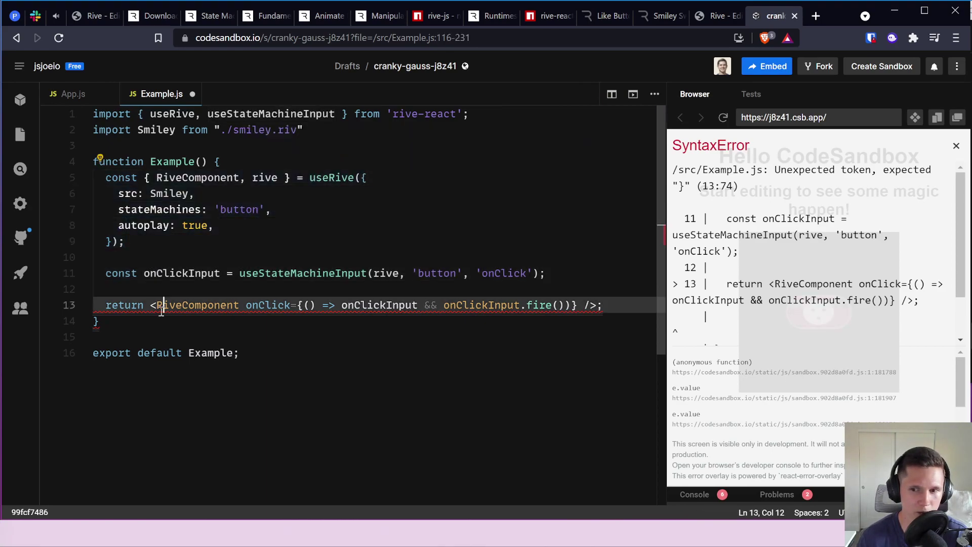
click(149, 323)
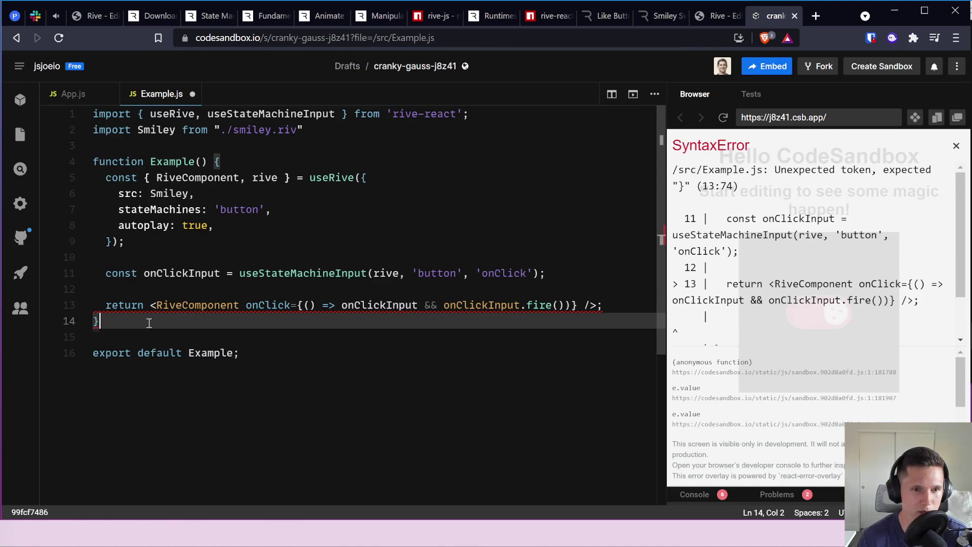
click(463, 305)
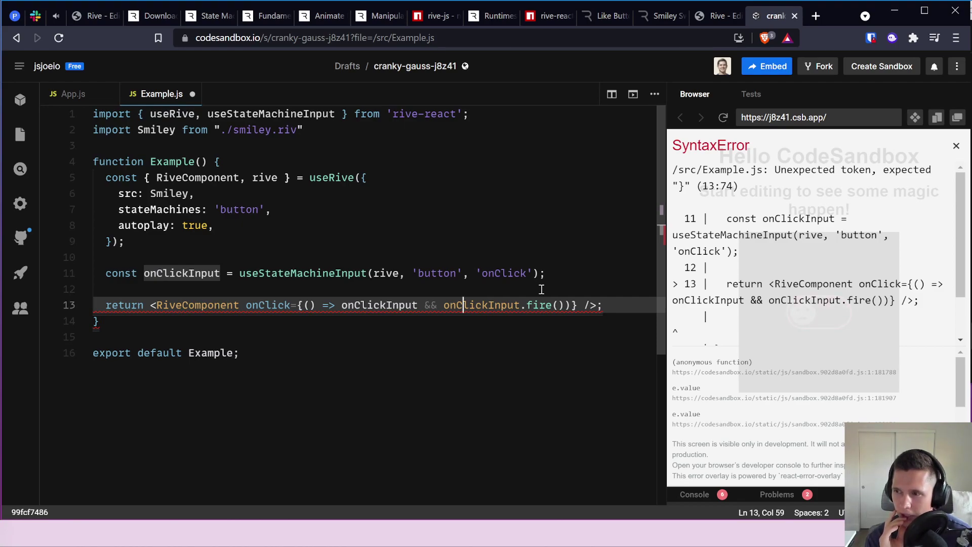
Step: Set the state machine name to 'Toggle' in both the useRive stateMachines option and the useStateMachineInput call
double_click(251, 209)
text(input)
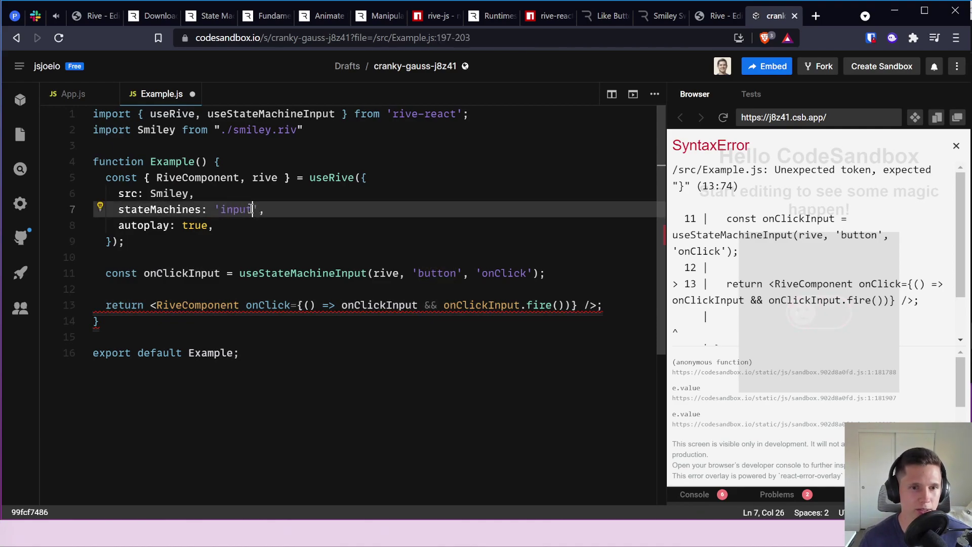
key(BackSpace)
key(BackSpace)
key(BackSpace)
key(BackSpace)
key(BackSpace)
text(Toggle)
double_click(425, 273)
text(Toggle)
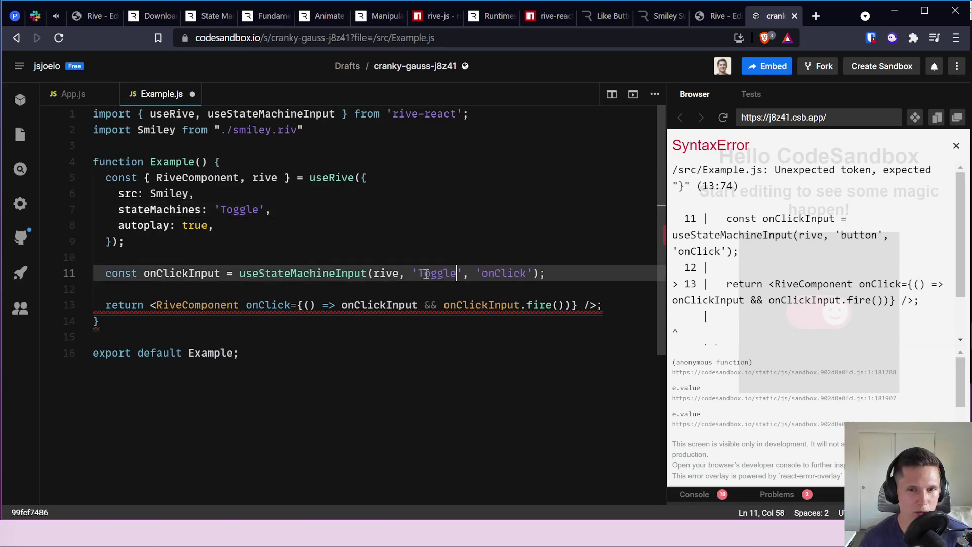
click(435, 243)
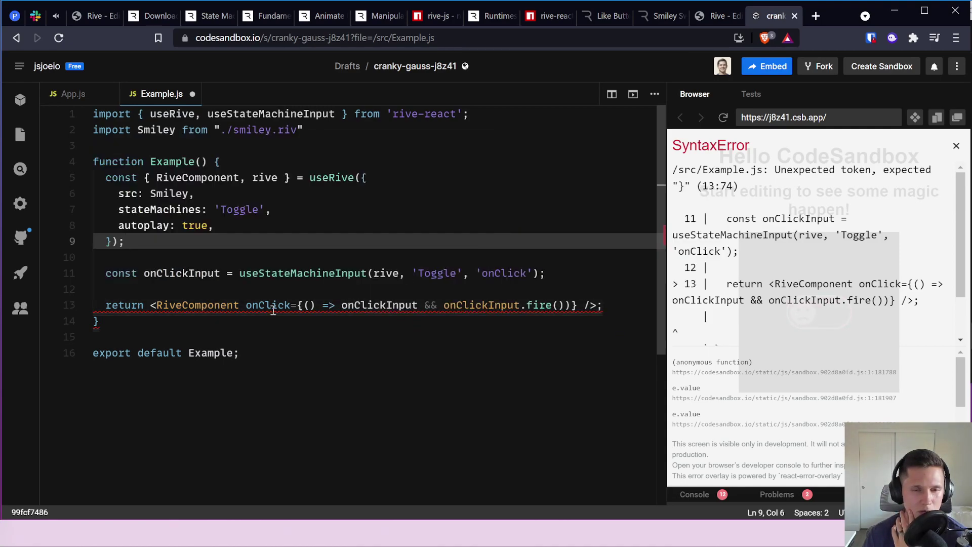
Step: Set the autoplay option in useRive to false
click(206, 225)
double_click(205, 225)
text(false)
click(226, 194)
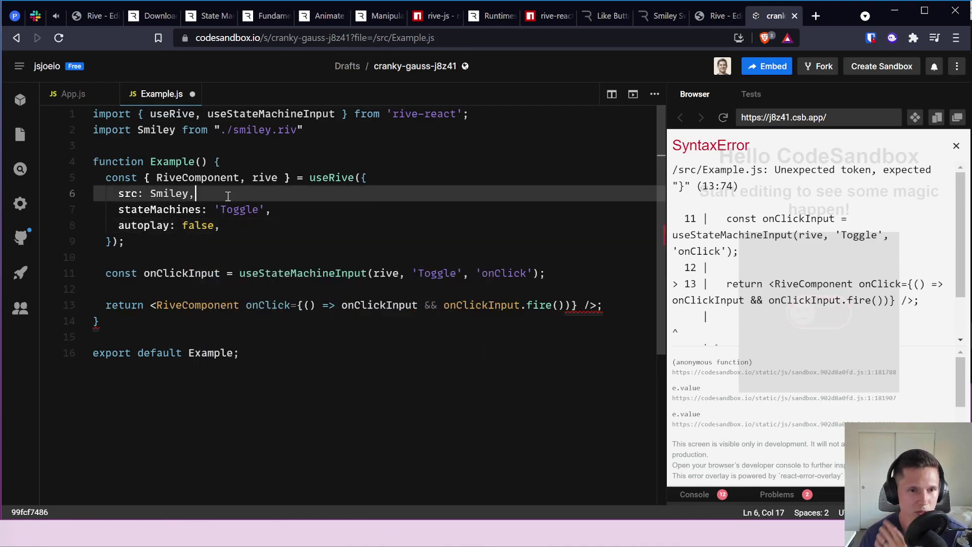
mouse_move(328, 308)
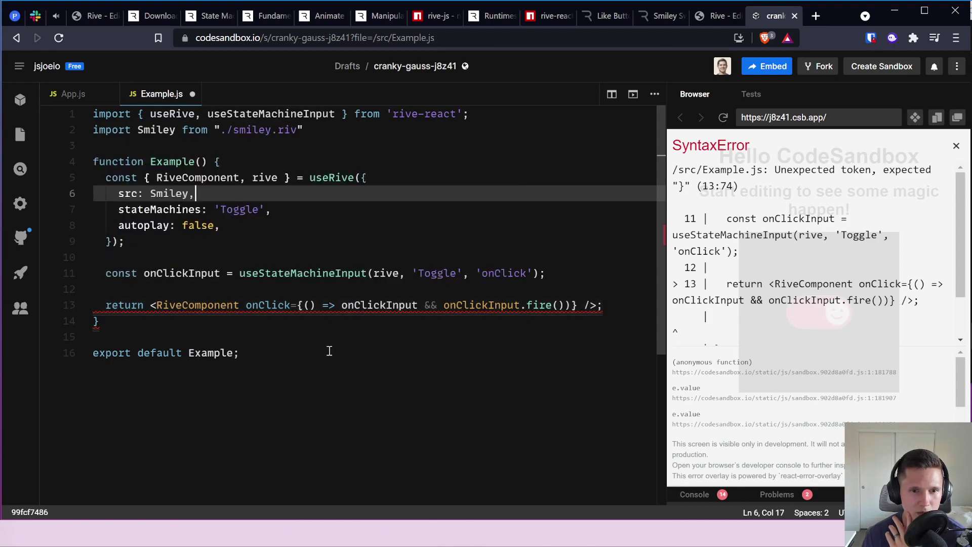
click(315, 316)
text(k)
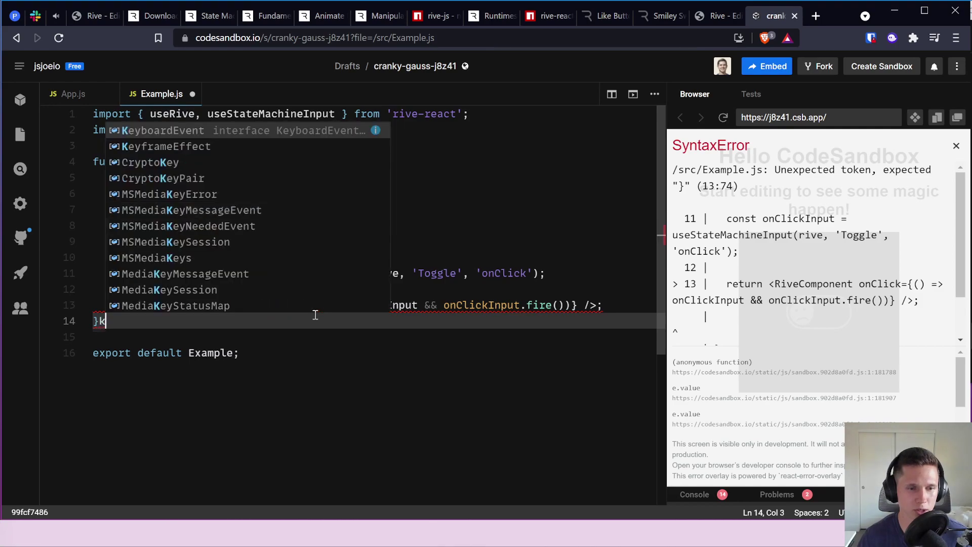
key(BackSpace)
key(Up)
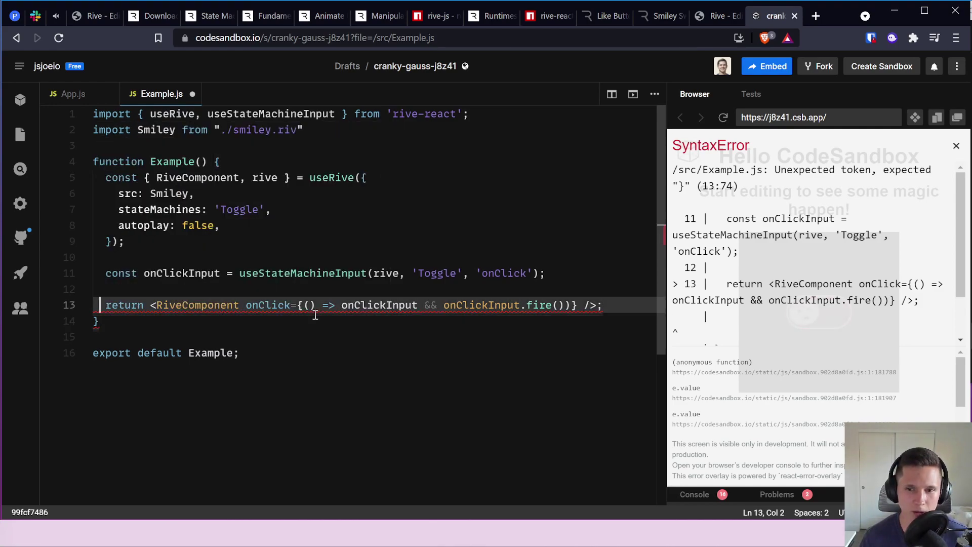
click(374, 305)
double_click(374, 306)
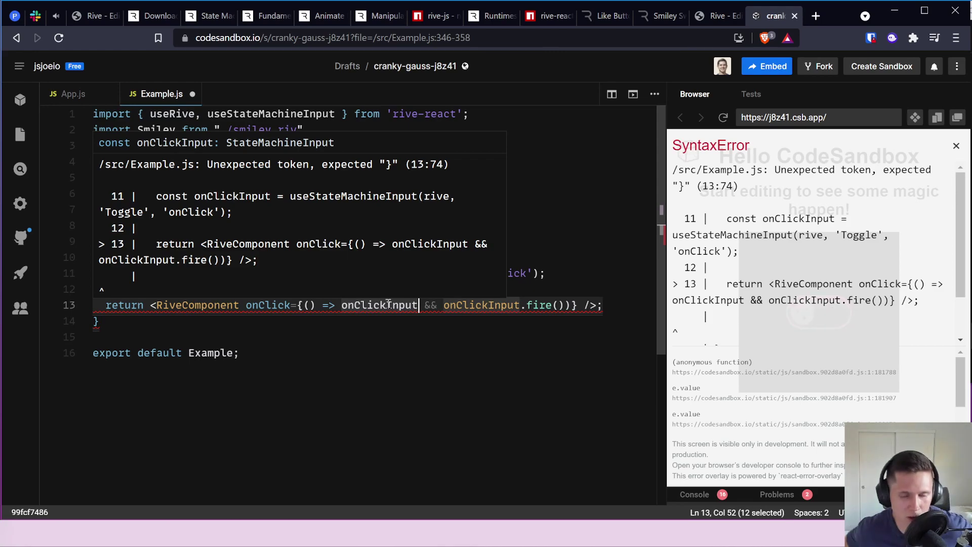
click(636, 248)
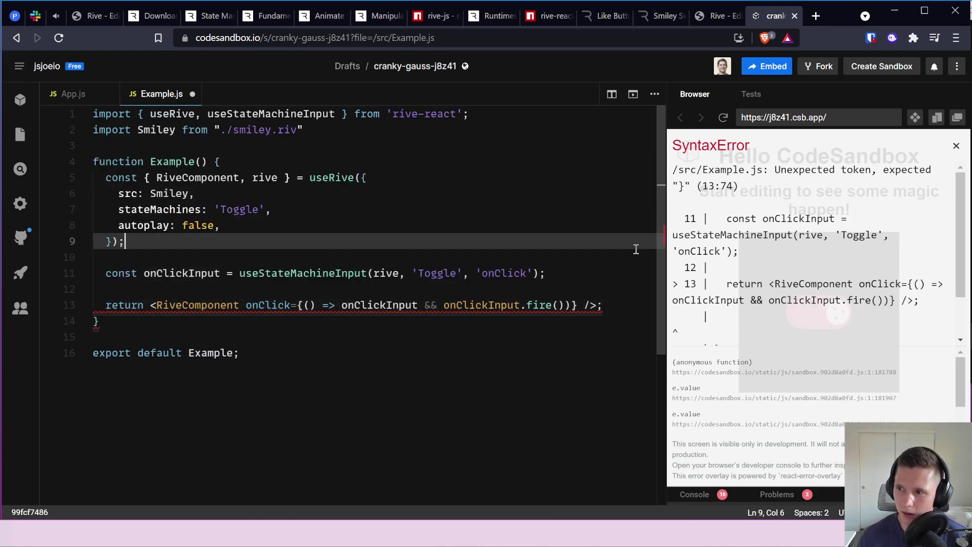
Step: Try commenting out the RiveComponent return line and restore it
click(239, 304)
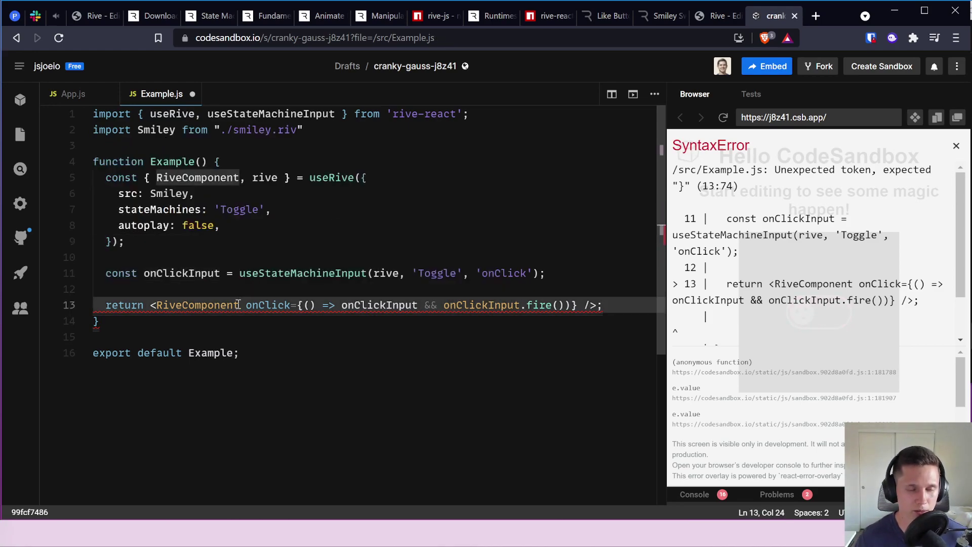
key(ctrl+slash)
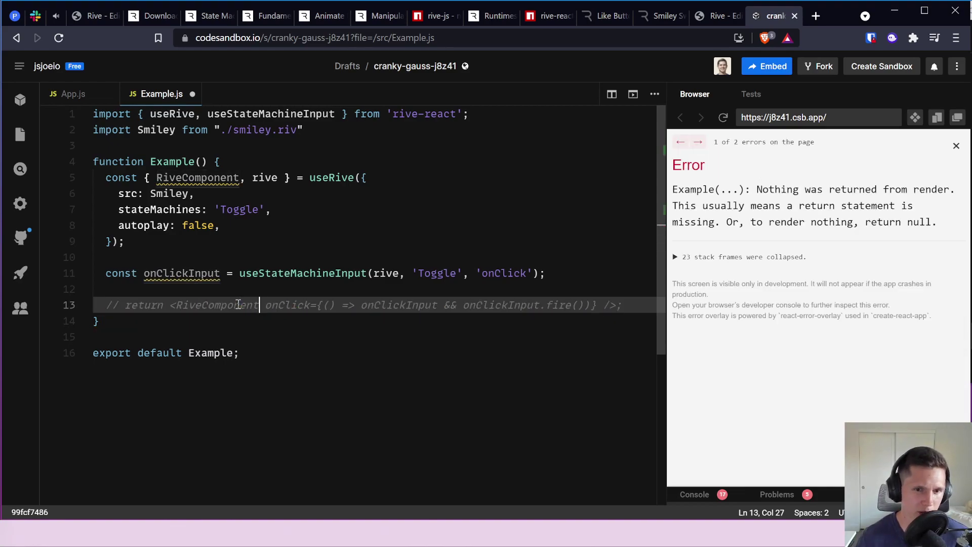
key(ctrl+slash)
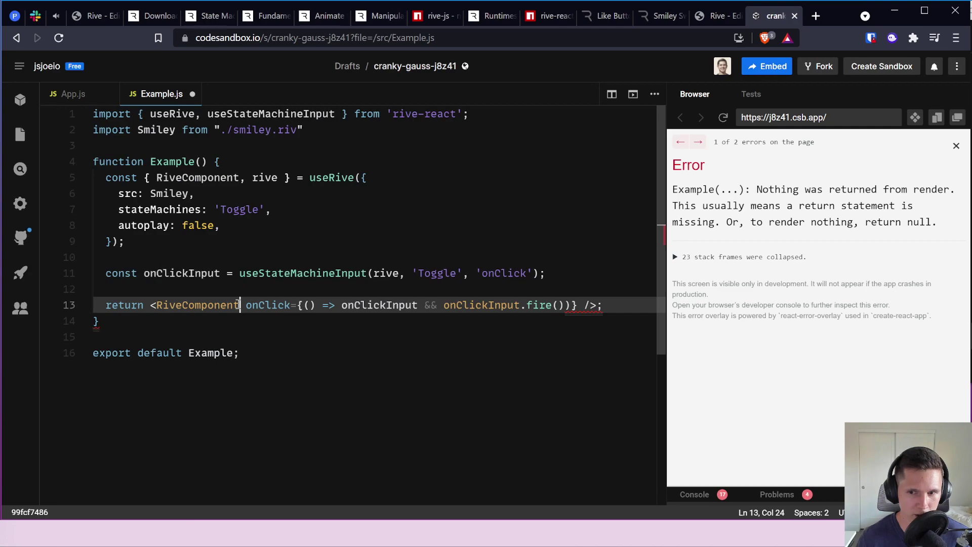
Step: Add return <RiveComponent />; above the existing return line and comment out the original return
click(258, 287)
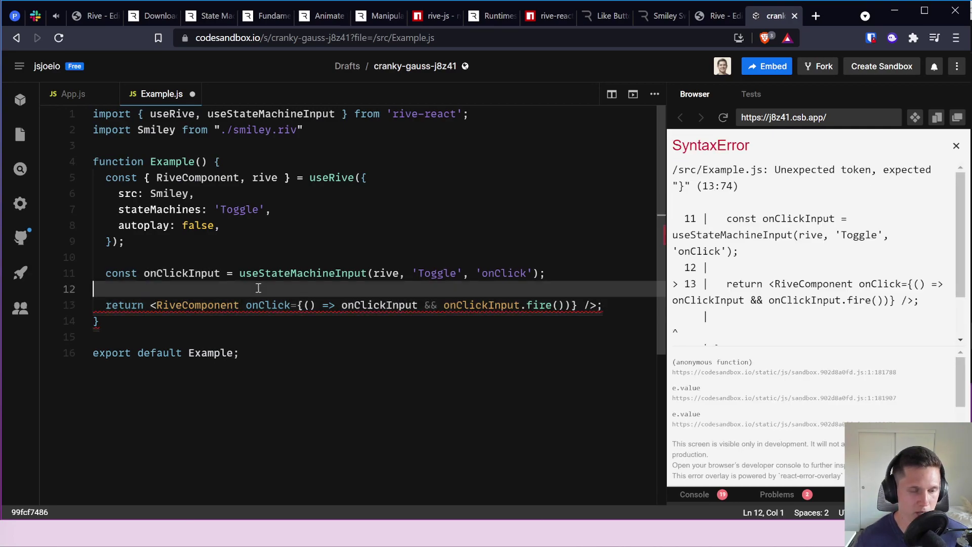
key(Return)
text(return <)
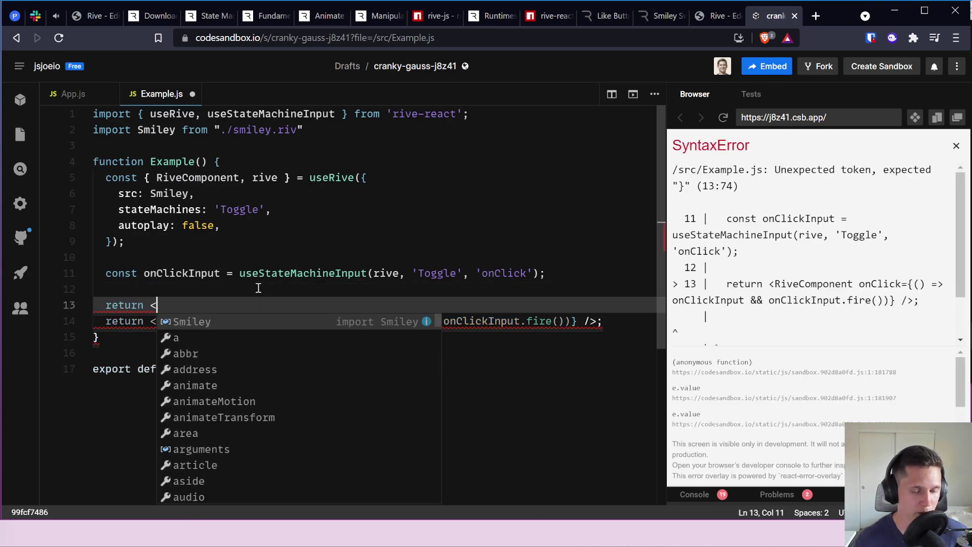
text(RiveC)
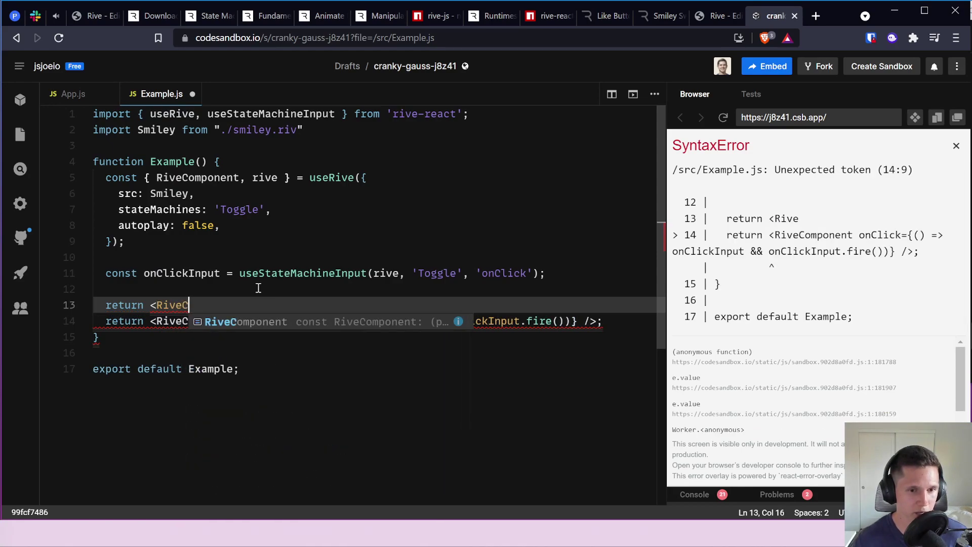
key(Tab)
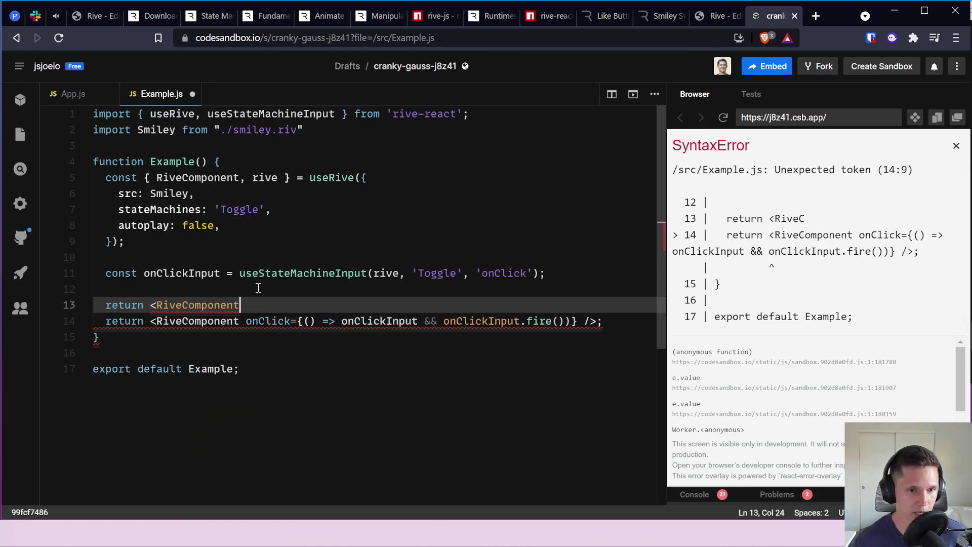
text(/>)
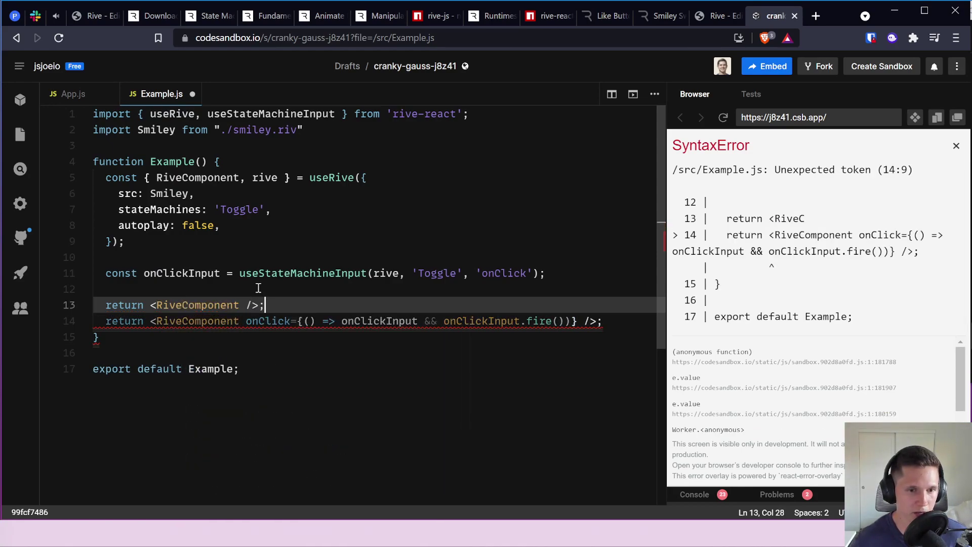
text(;)
key(Down)
key(ctrl+slash)
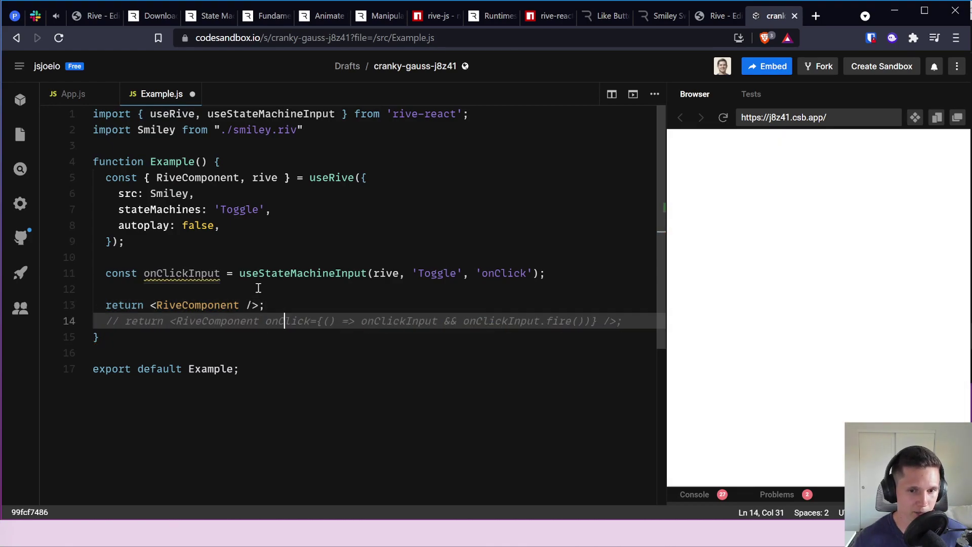
Step: Add an onClick prop with an empty arrow function, onClick={() => {}}, to the RiveComponent in the active return line
key(Up)
key(Left)
key(Left)
key(Left)
text(onClick)
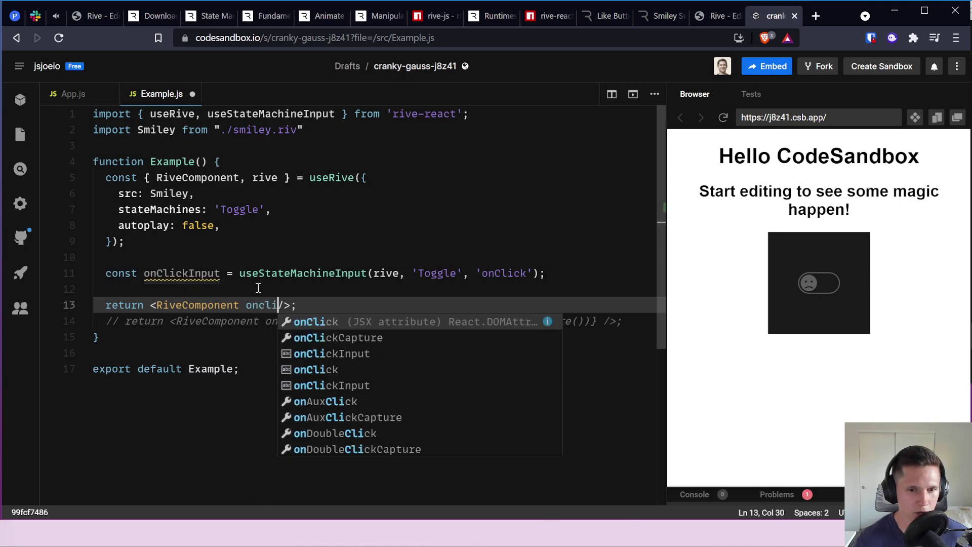
text(={)
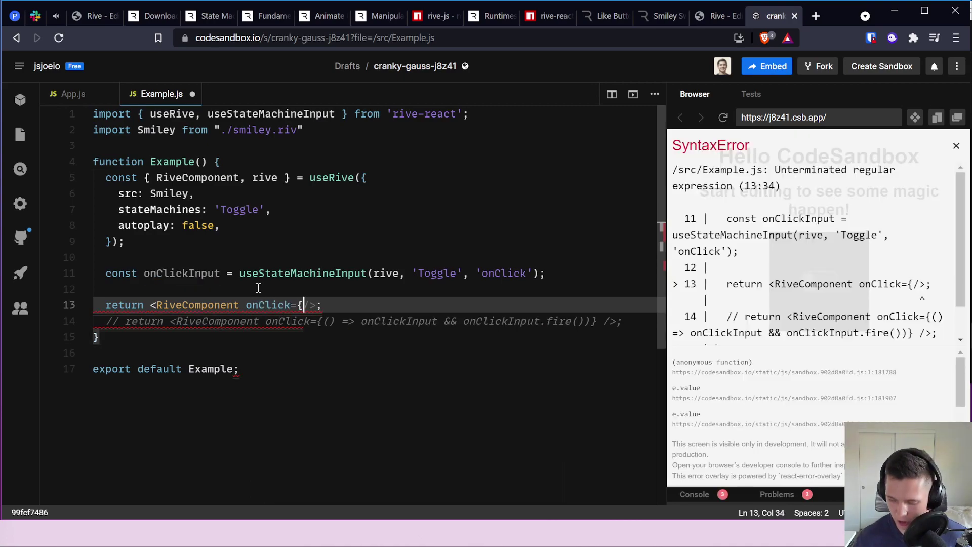
text(})
key(Left)
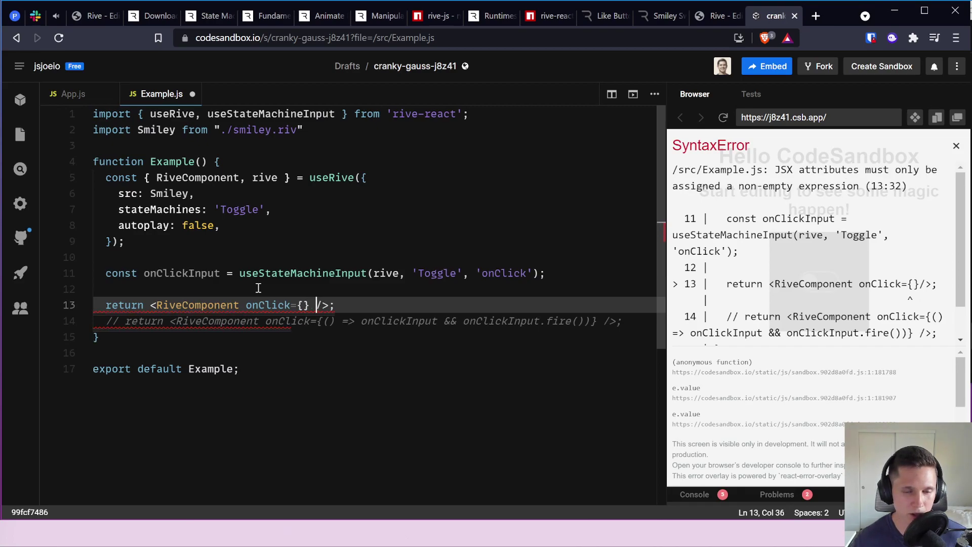
key(Left)
text(() )
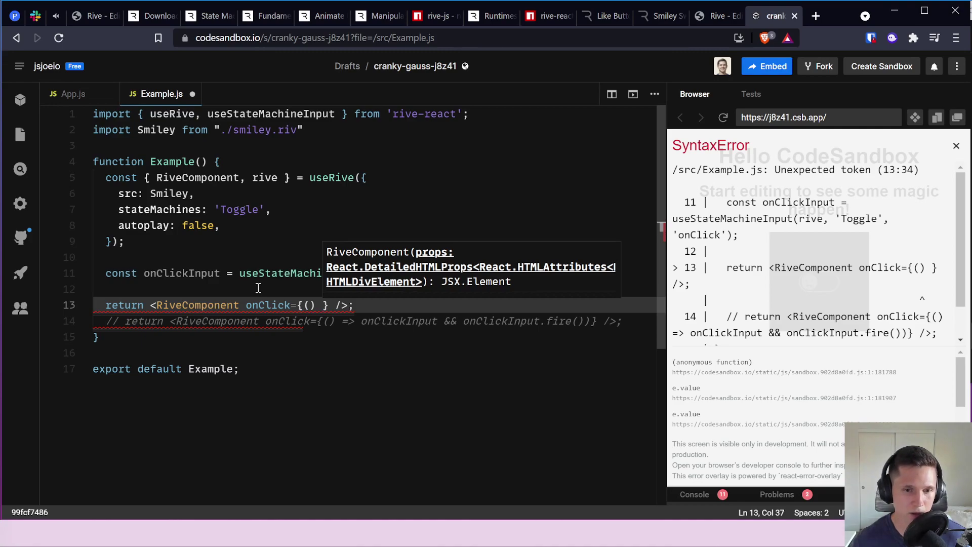
text(=>)
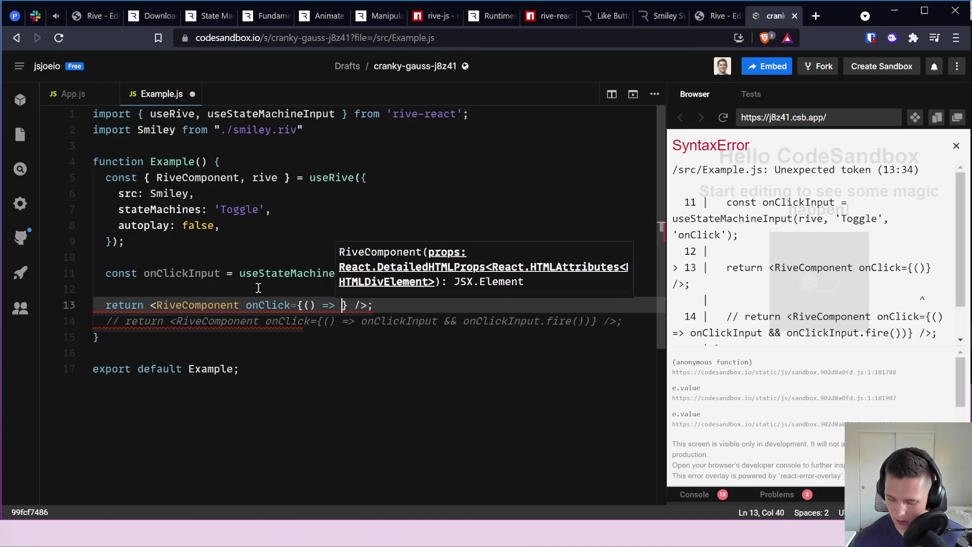
text( {)
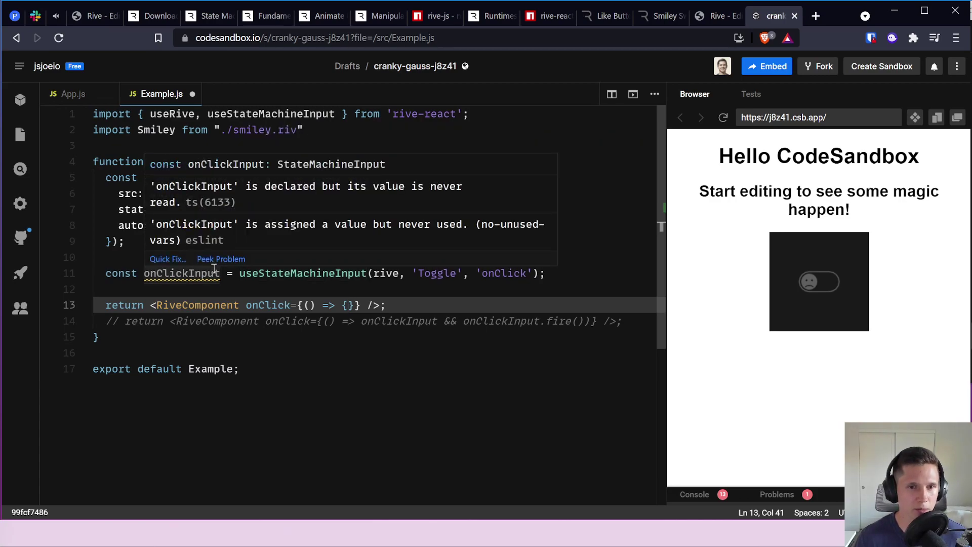
Step: Replace the arrow function's empty braces with a call to onClickInput()
key(Right)
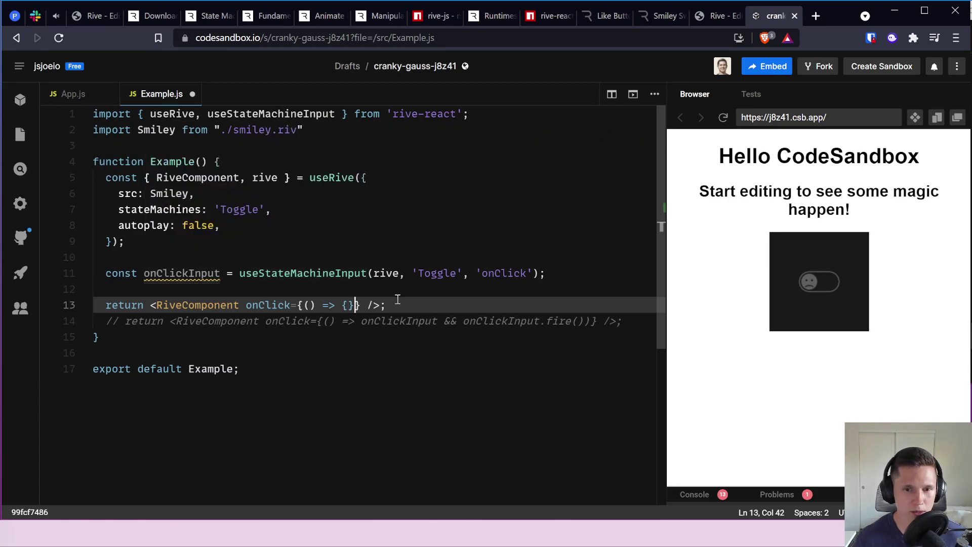
key(BackSpace)
key(BackSpace)
text(onClickInput)
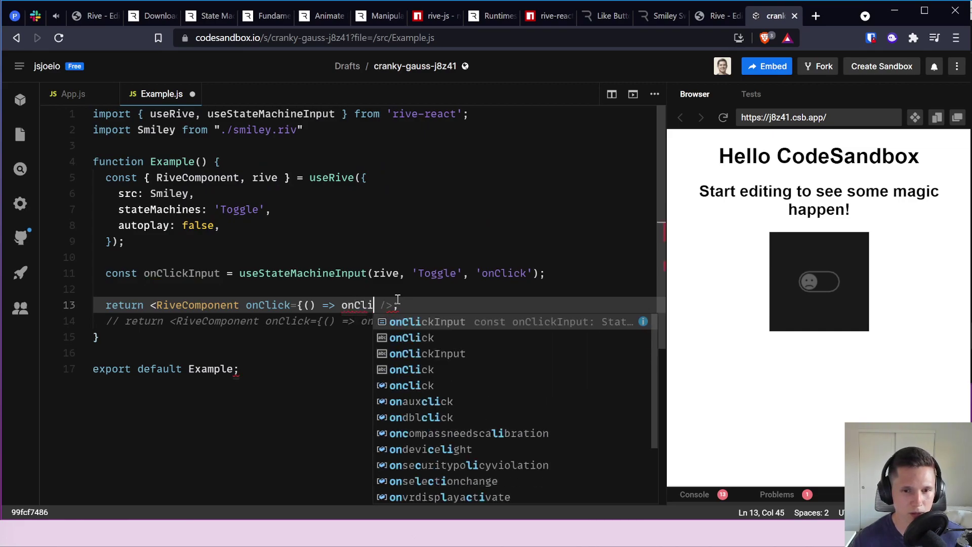
text(())
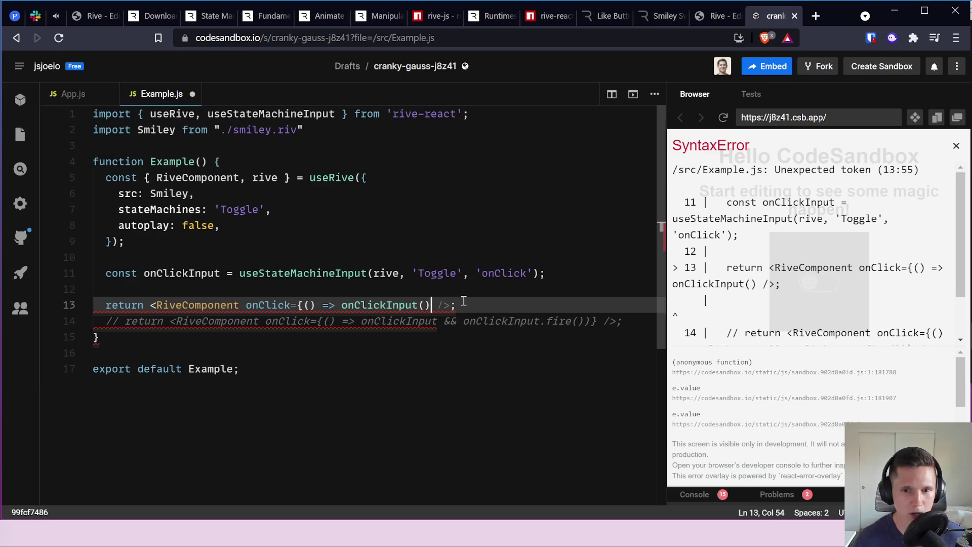
text(})
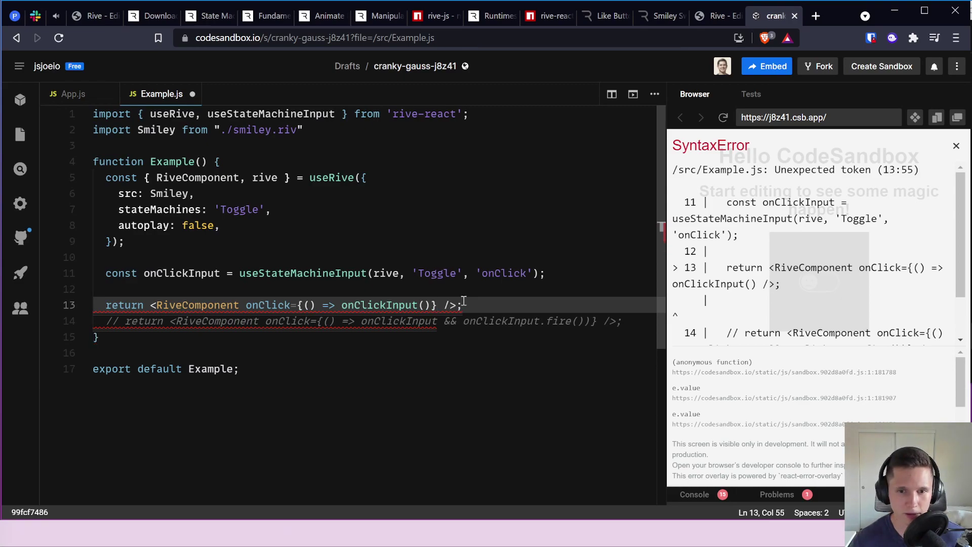
Step: Change the click handler's expression to onClickInput && onClickInput.fire()
key(Left)
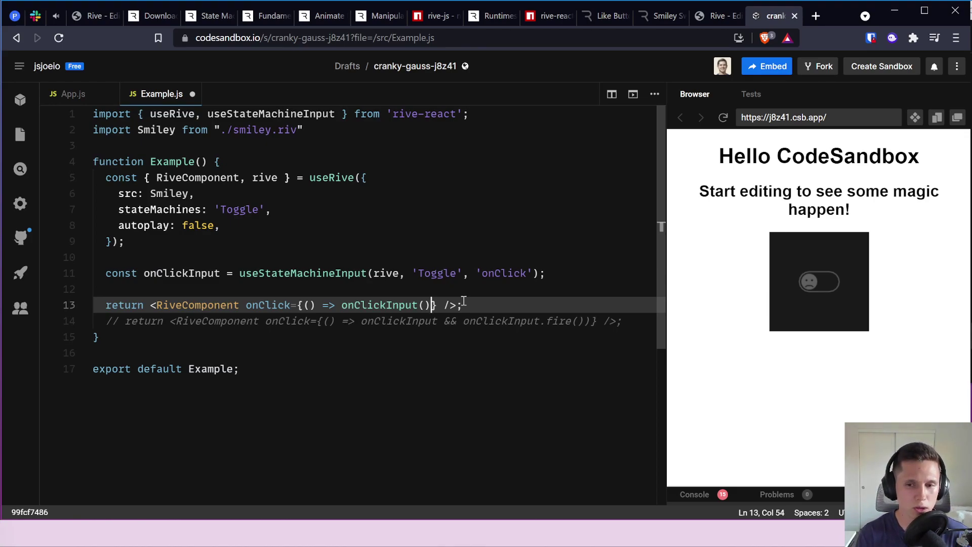
key(BackSpace)
key(BackSpace)
text(&& )
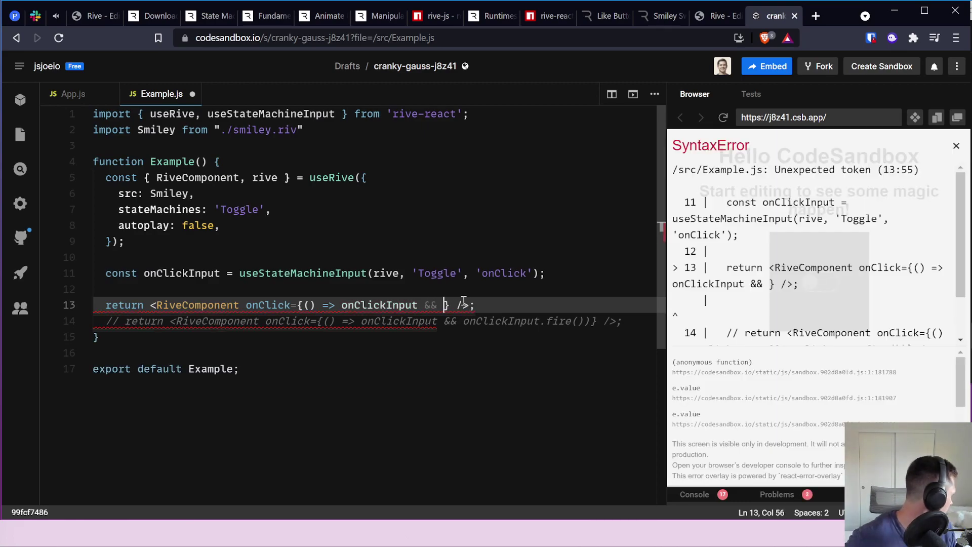
text(onClickInput)
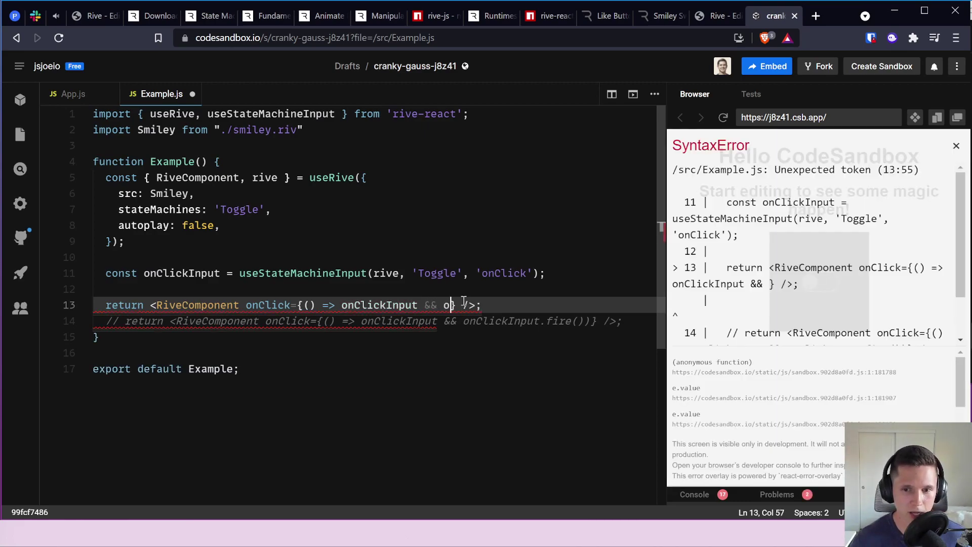
text(.fire())
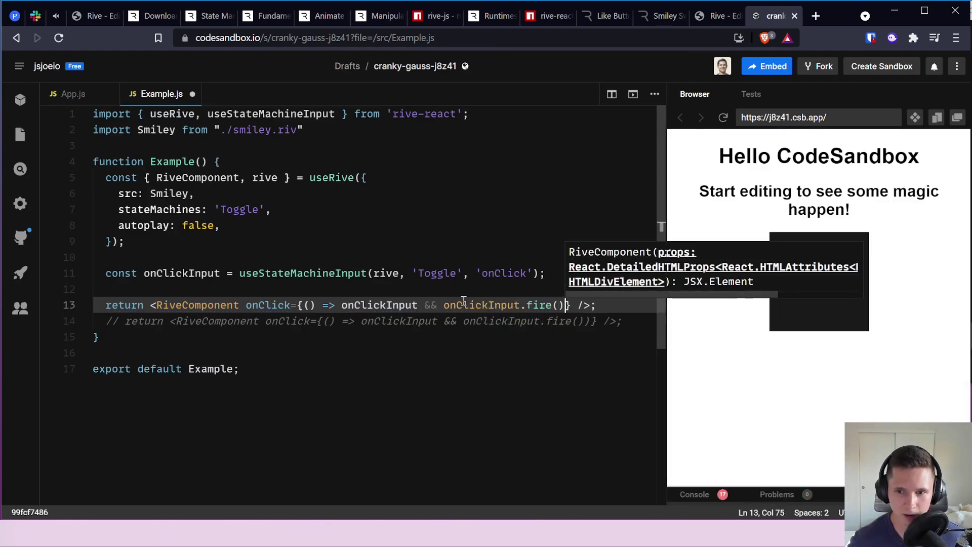
Step: Delete the commented-out return line below the active RiveComponent return statement
key(Down)
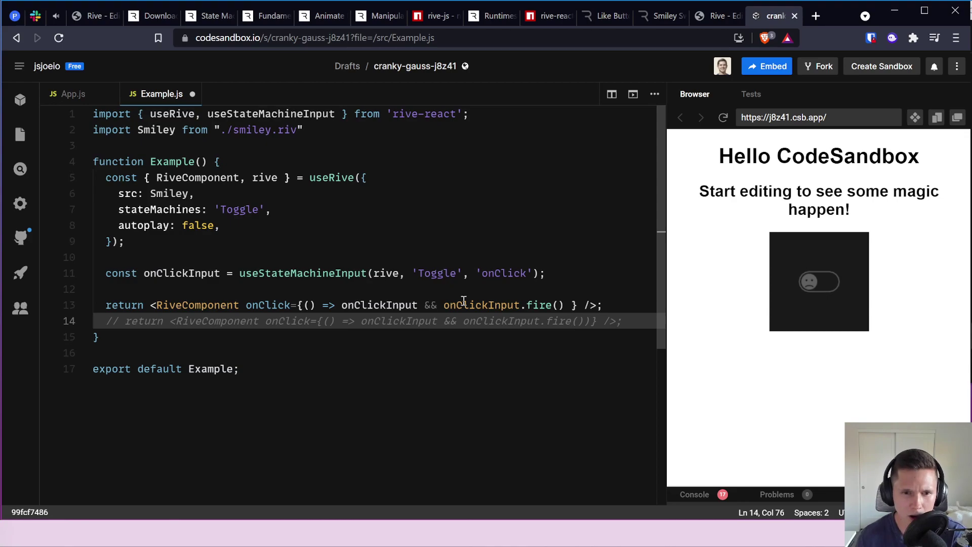
click(577, 321)
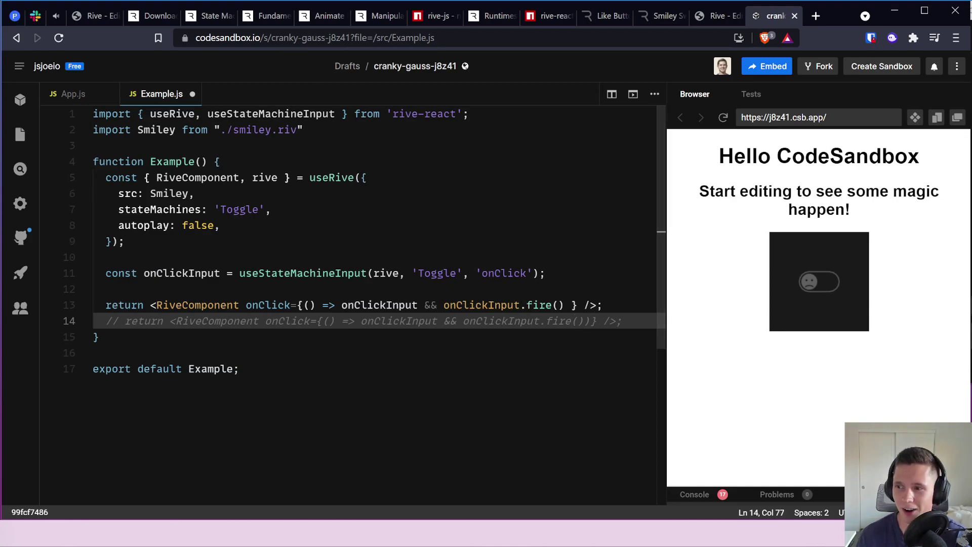
key(End)
key(shift+Home)
key(BackSpace)
key(BackSpace)
key(BackSpace)
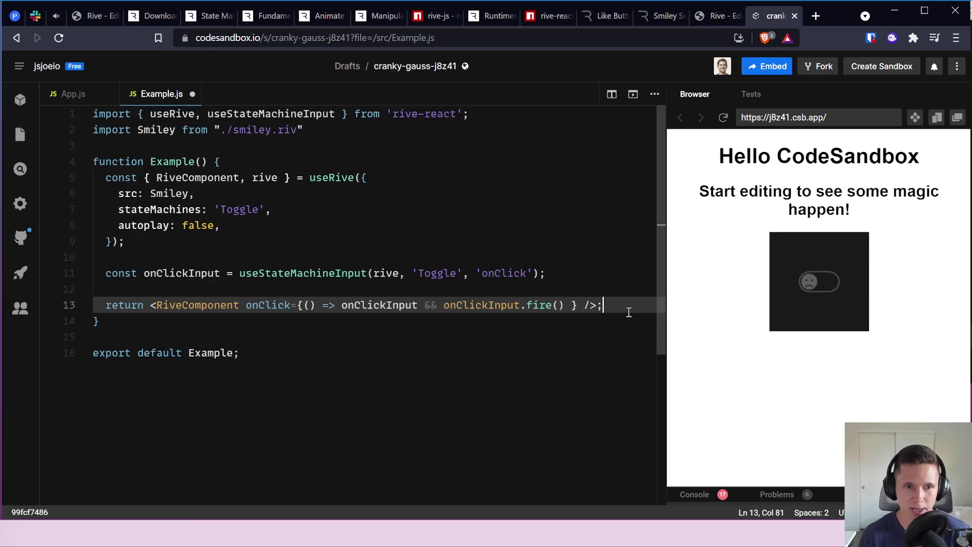
Step: Test the smiley switch in the preview, check the console for errors, and test it again after reloading the preview
triple_click(817, 283)
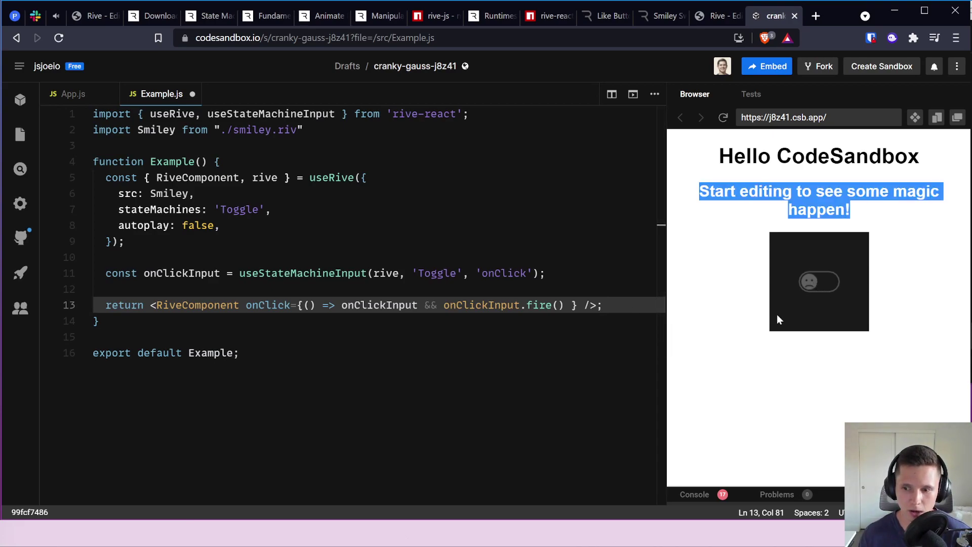
click(695, 494)
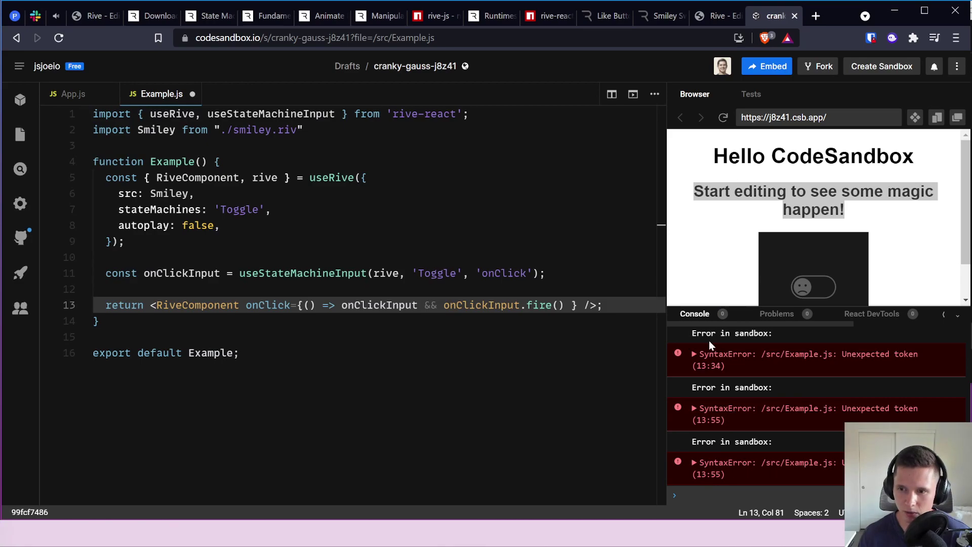
click(723, 118)
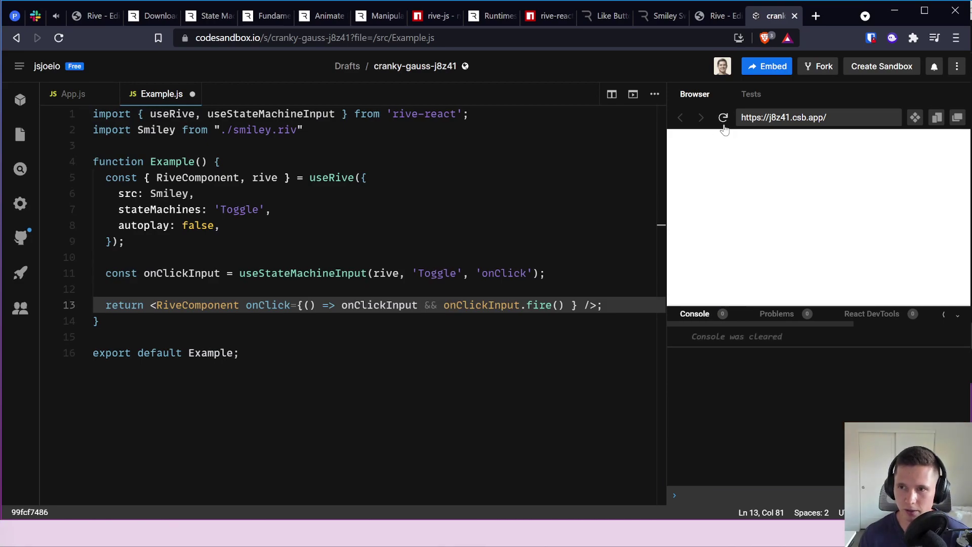
double_click(806, 281)
click(886, 267)
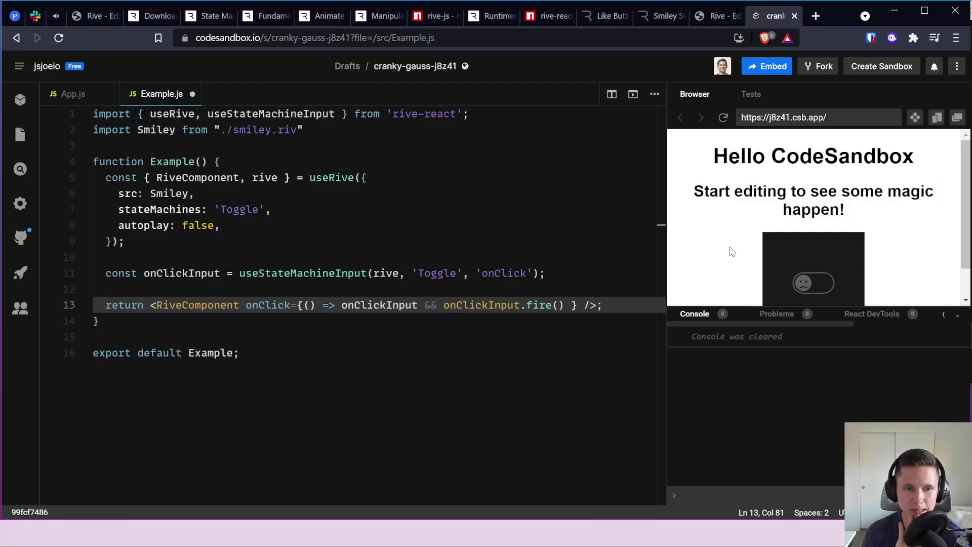
Step: Check the stateMachines value 'Toggle' in Example.js against the state machines and inputs of the Smiley Switch file in the Rive editor
double_click(243, 209)
click(169, 209)
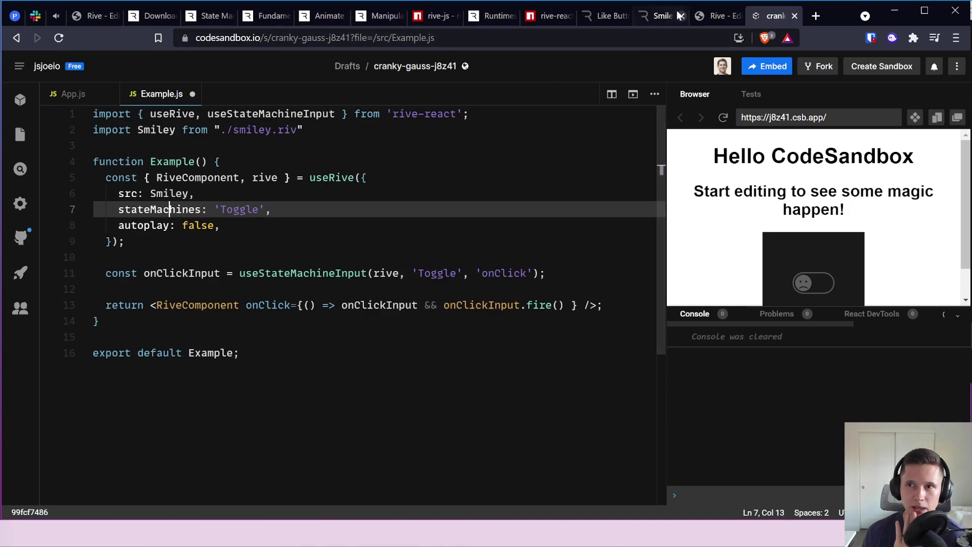
click(714, 18)
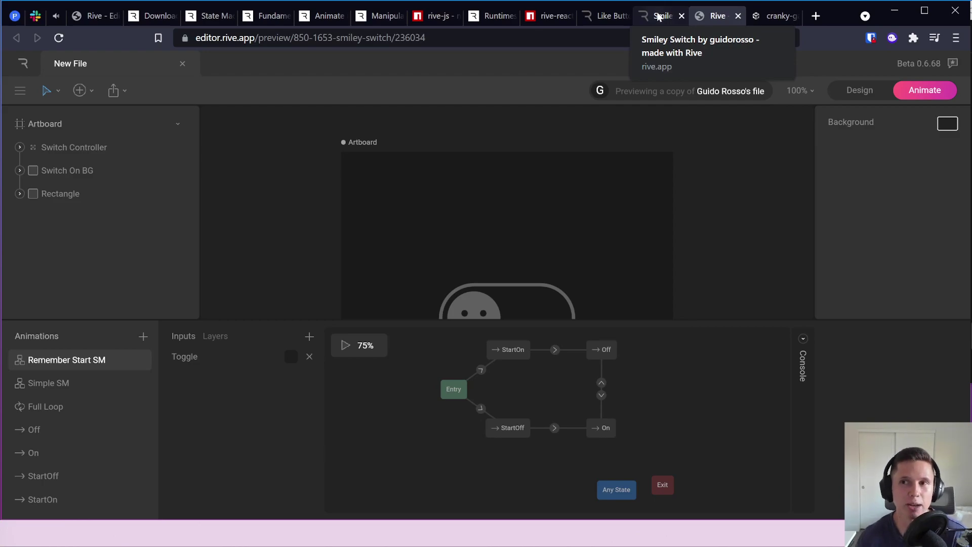
Step: Switch to the rive-react npm page and search for "input" to read the useStateMachineInput Hook section
click(549, 16)
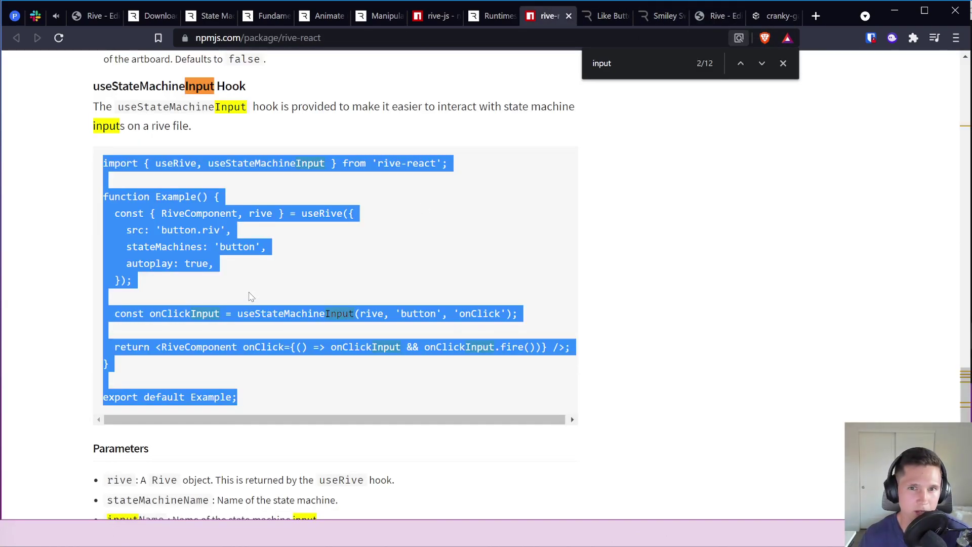
scroll(246, 261, up, 3)
click(250, 244)
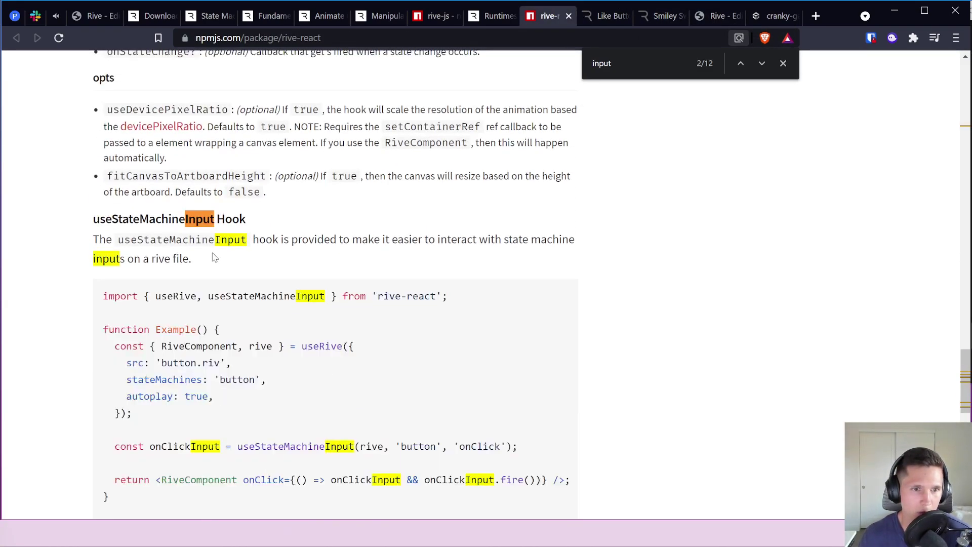
scroll(218, 257, up, 4)
key(ctrl+f)
key(Return)
key(Return)
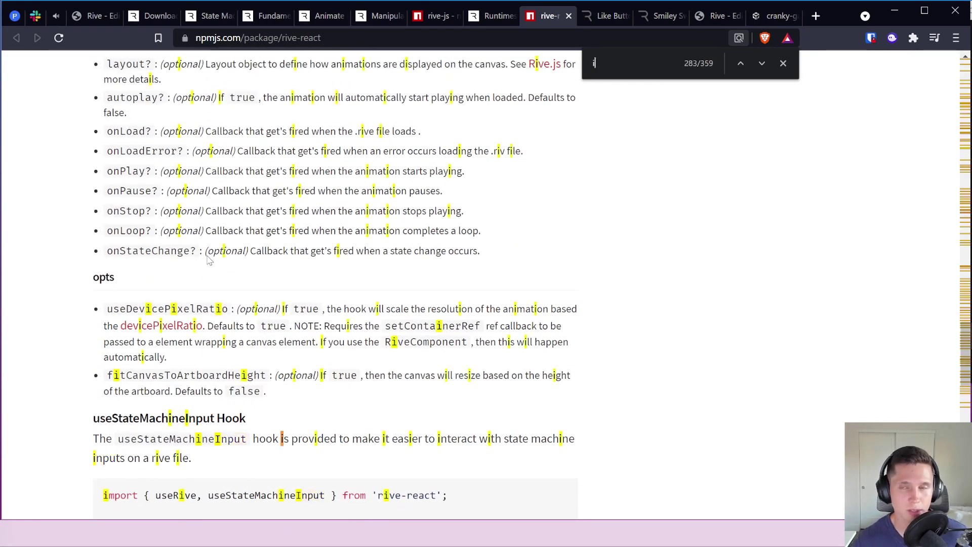
scroll(211, 275, down, 1)
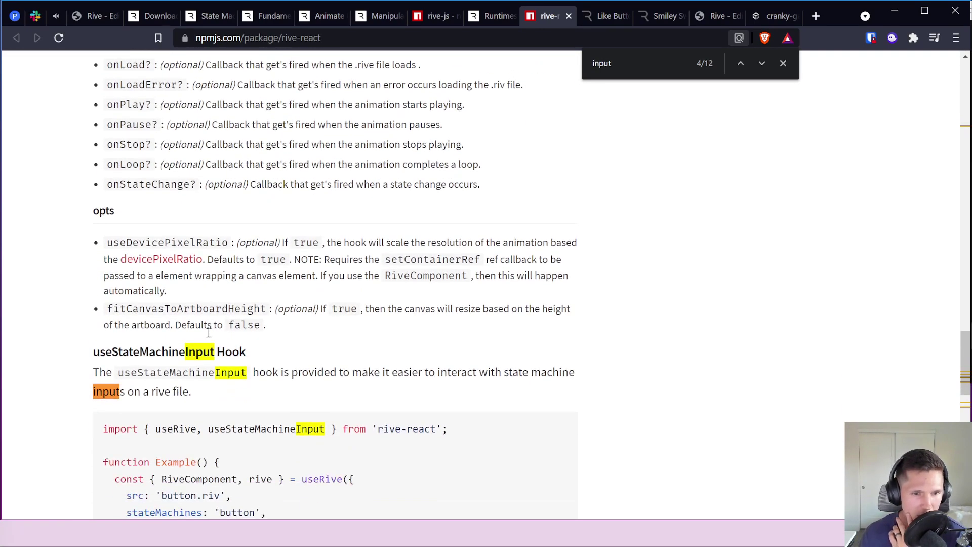
double_click(183, 368)
click(271, 373)
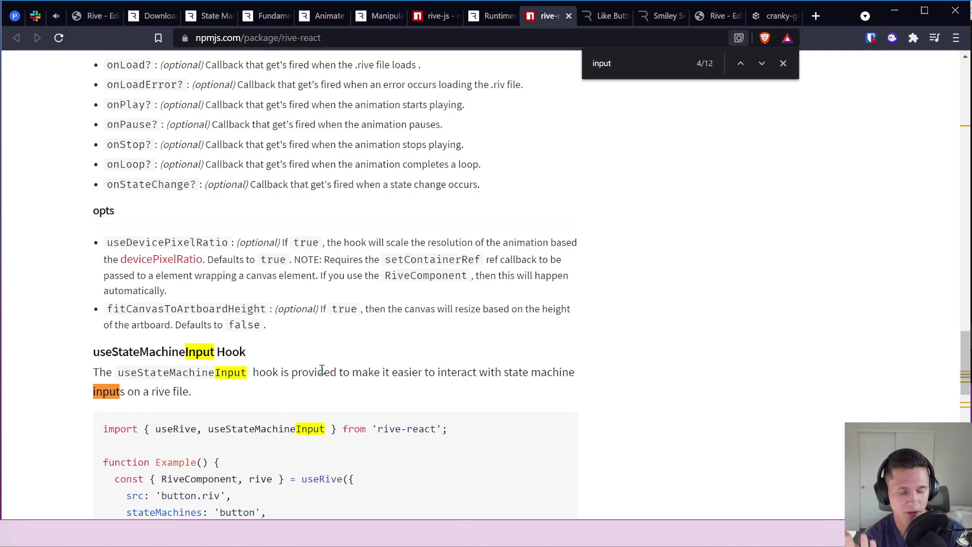
scroll(323, 369, down, 4)
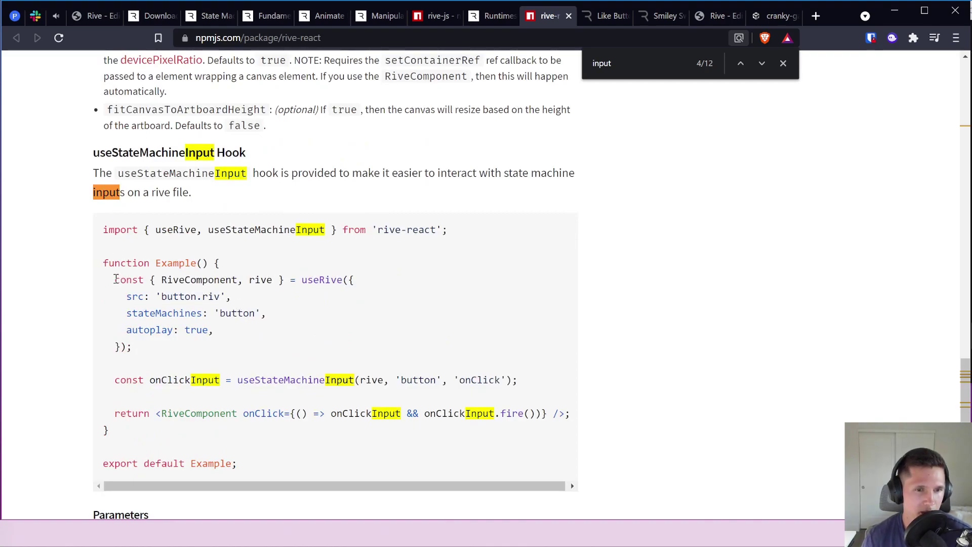
Step: Examine the useRive call and its src option in the example code, along with the hook's parameter list
drag(114, 280, 226, 293)
click(263, 303)
drag(296, 281, 329, 280)
click(344, 281)
drag(115, 297, 167, 296)
scroll(172, 304, down, 4)
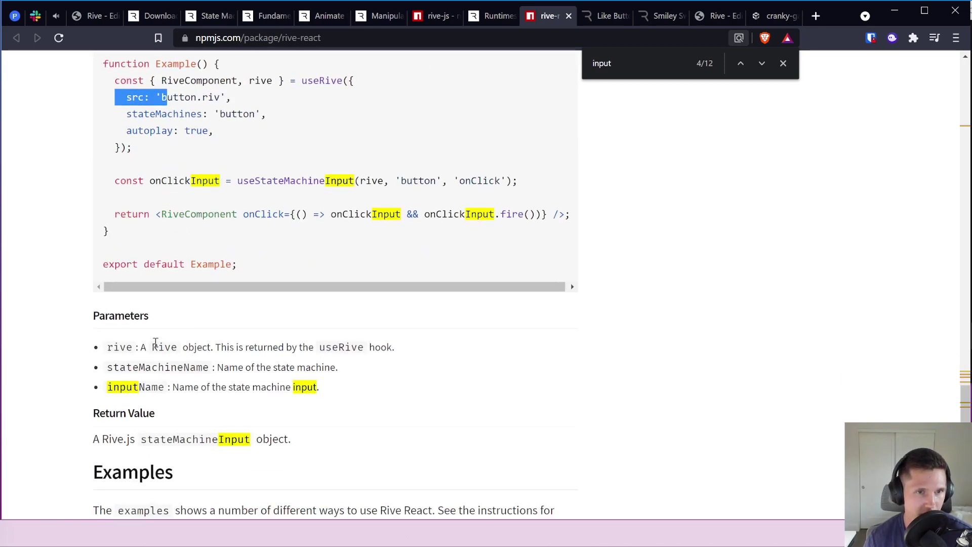
scroll(156, 343, up, 3)
scroll(157, 343, down, 2)
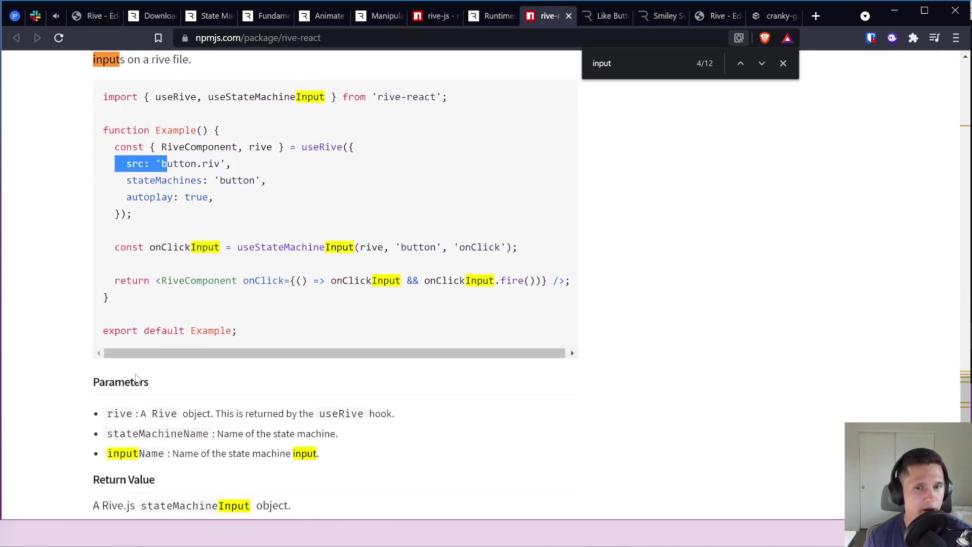
scroll(135, 380, down, 1)
scroll(136, 377, up, 3)
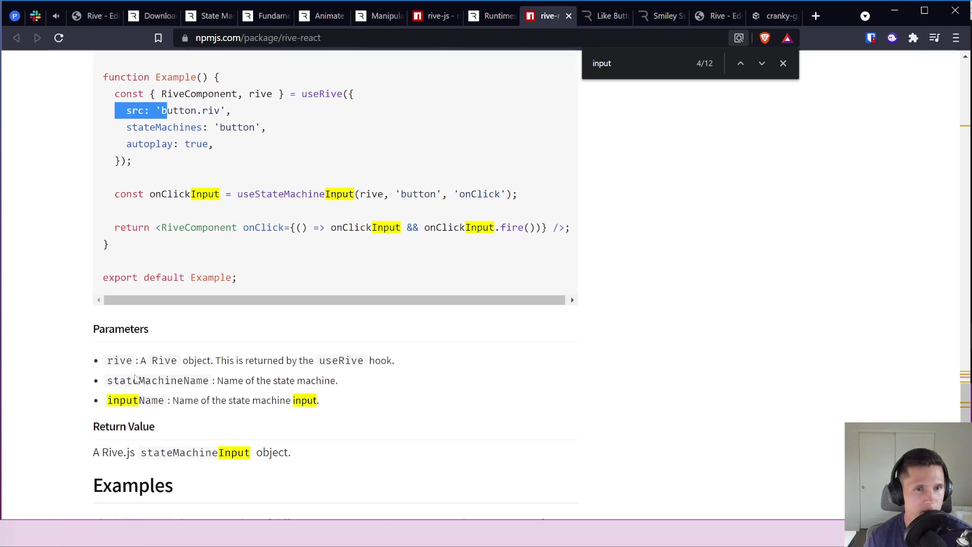
Step: Examine the rive, state machine name and input name arguments of useStateMachineInput in the documentation's example and parameter list
click(221, 251)
drag(303, 211, 330, 213)
scroll(230, 332, down, 2)
drag(145, 348, 196, 346)
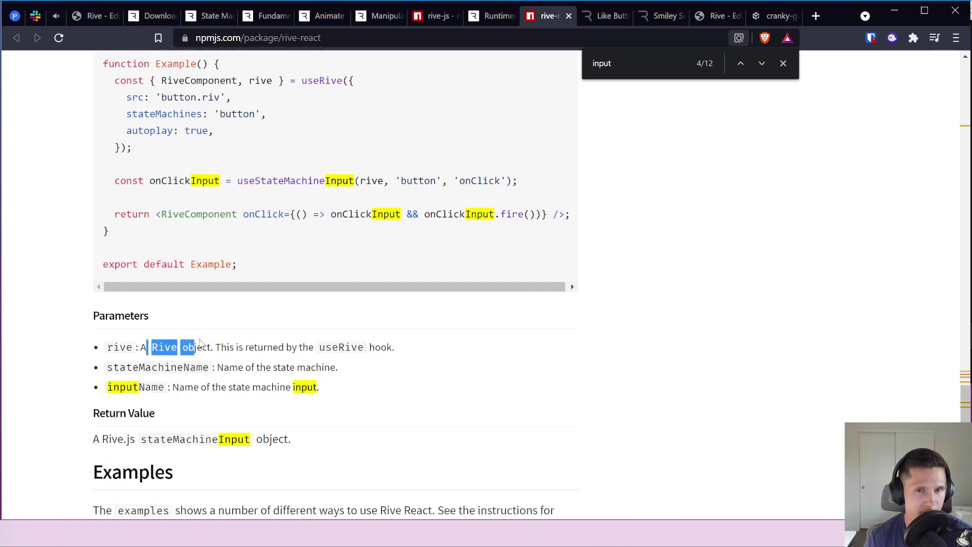
drag(356, 180, 385, 185)
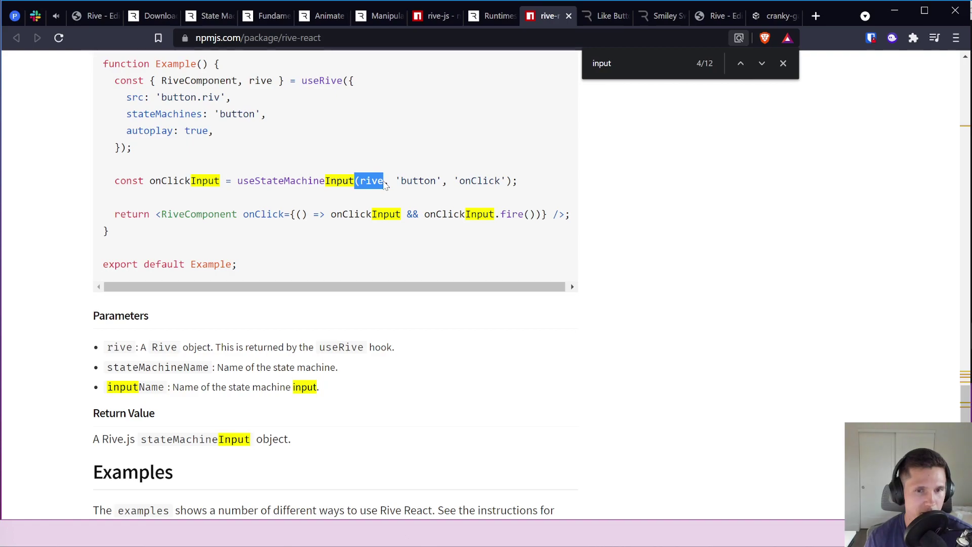
drag(394, 181, 432, 181)
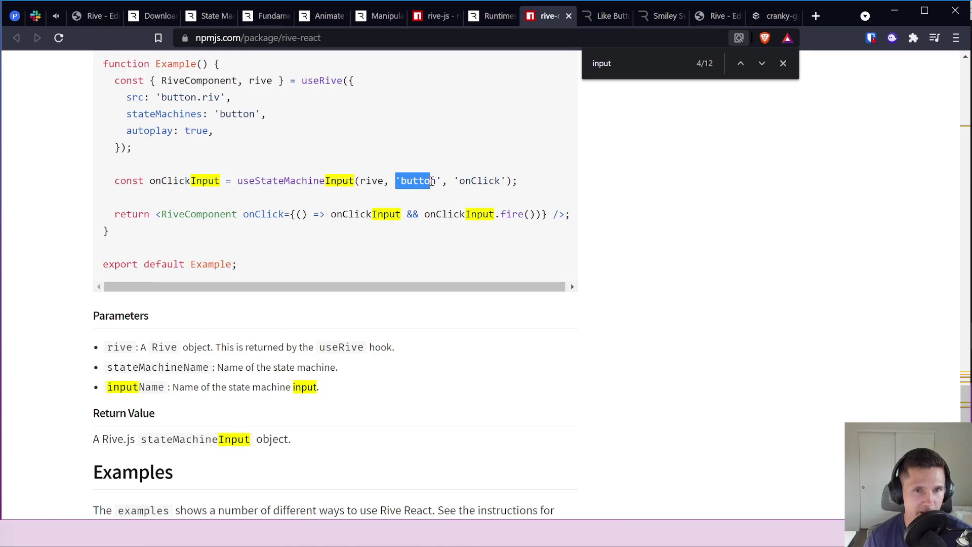
Step: Compare the 'Toggle' and 'onClick' strings in Example.js with the Rive editor's state machines, and view the Simple SM state machine
click(718, 16)
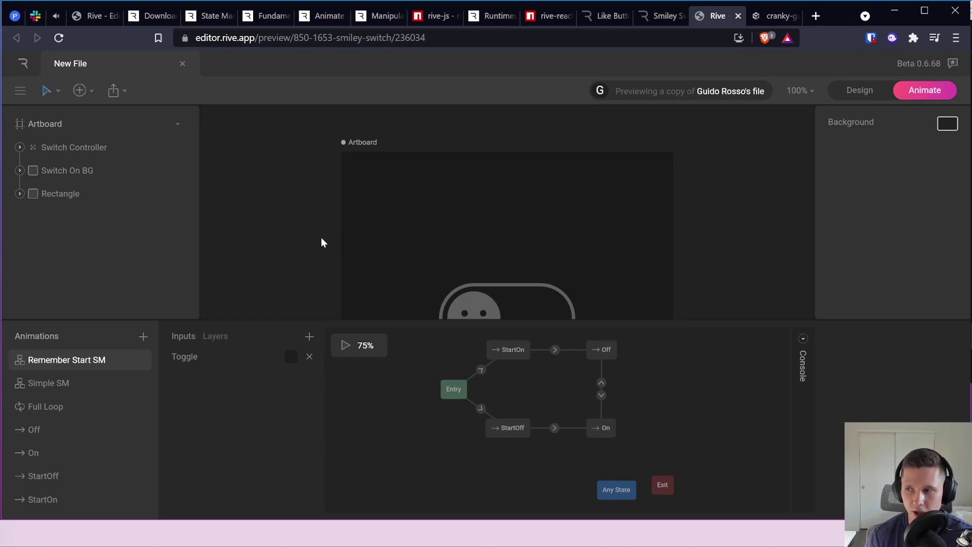
click(759, 16)
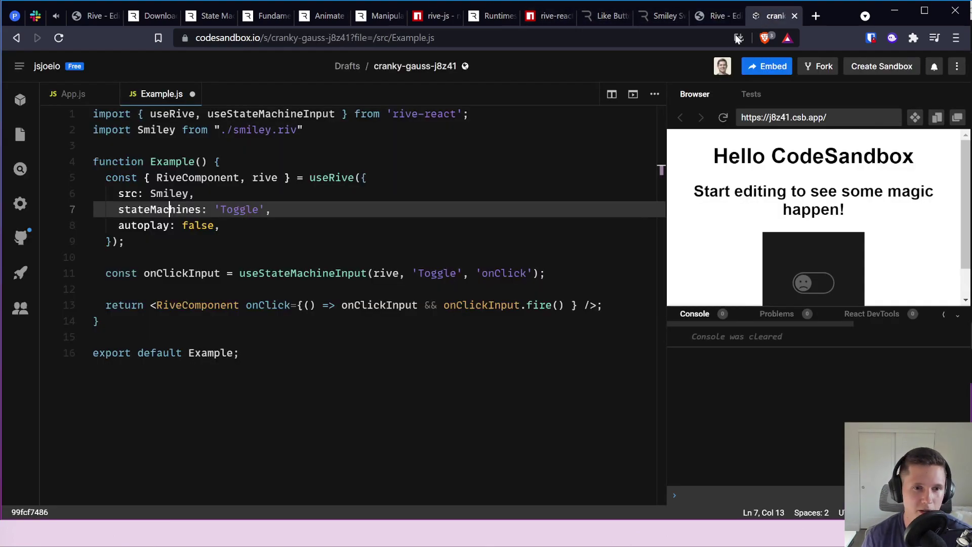
double_click(238, 209)
double_click(438, 273)
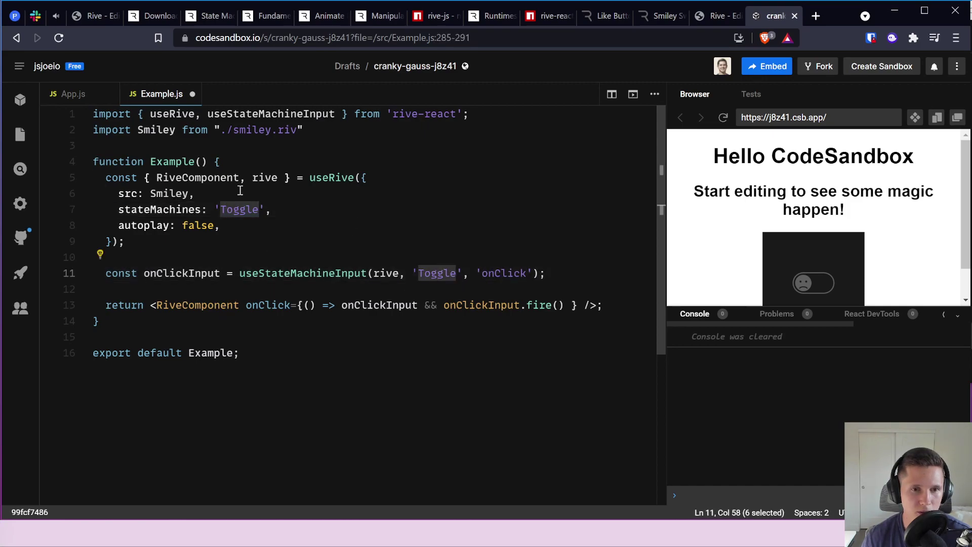
double_click(235, 208)
click(517, 262)
double_click(517, 273)
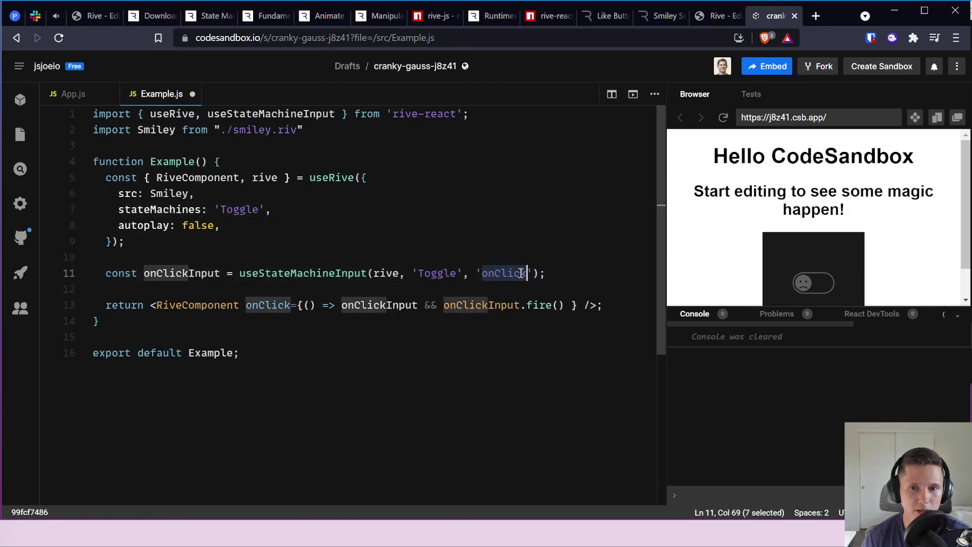
mouse_move(319, 271)
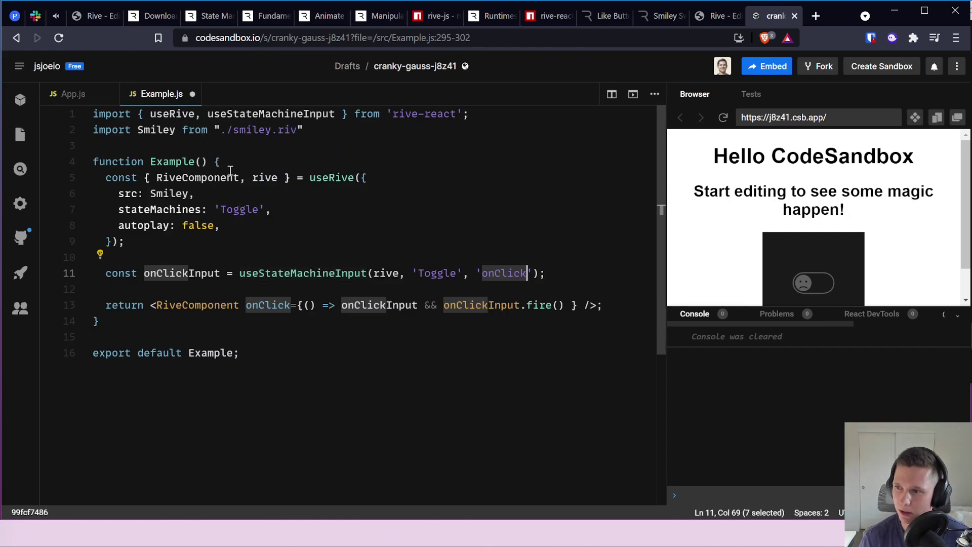
click(718, 16)
click(59, 385)
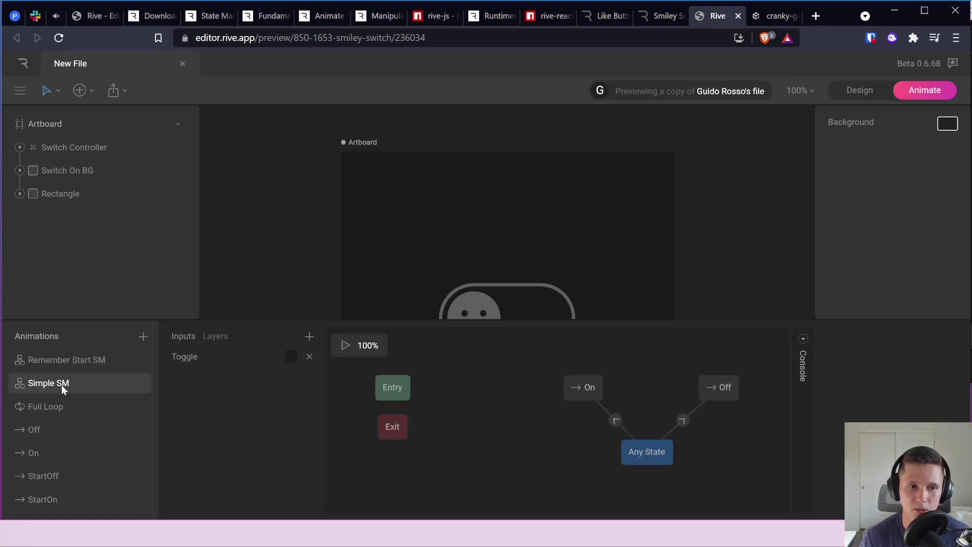
Step: Return to Example.js in CodeSandbox and empty the state machine name string in the useStateMachineInput call
click(760, 20)
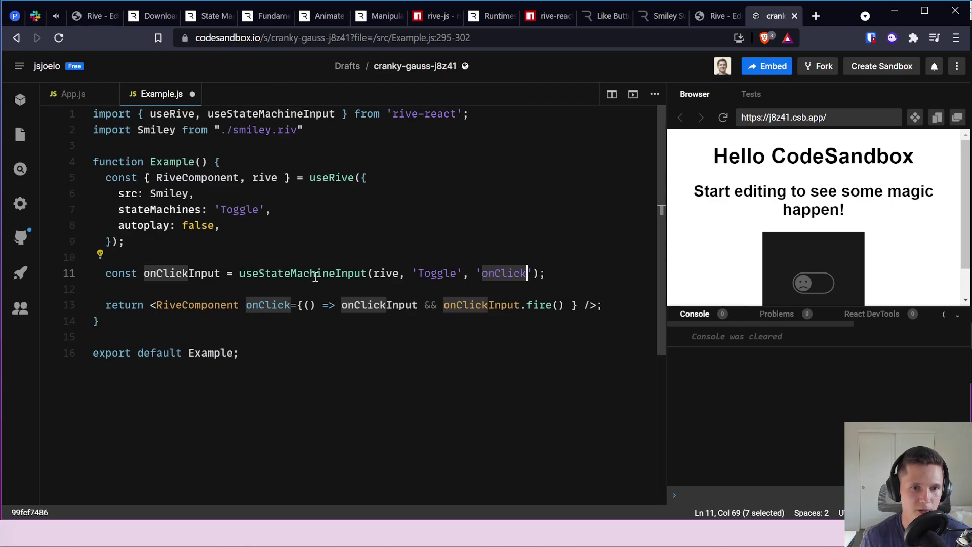
double_click(446, 274)
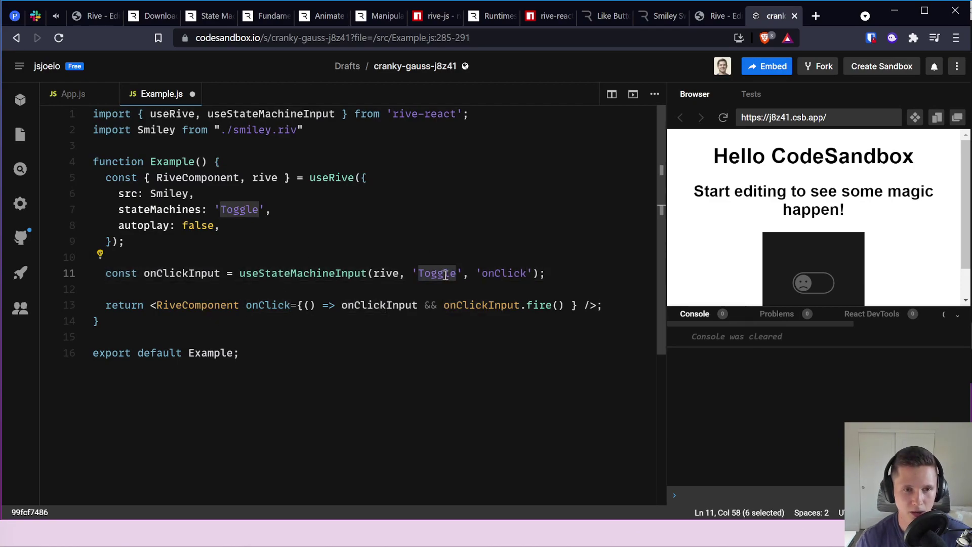
text(Simple)
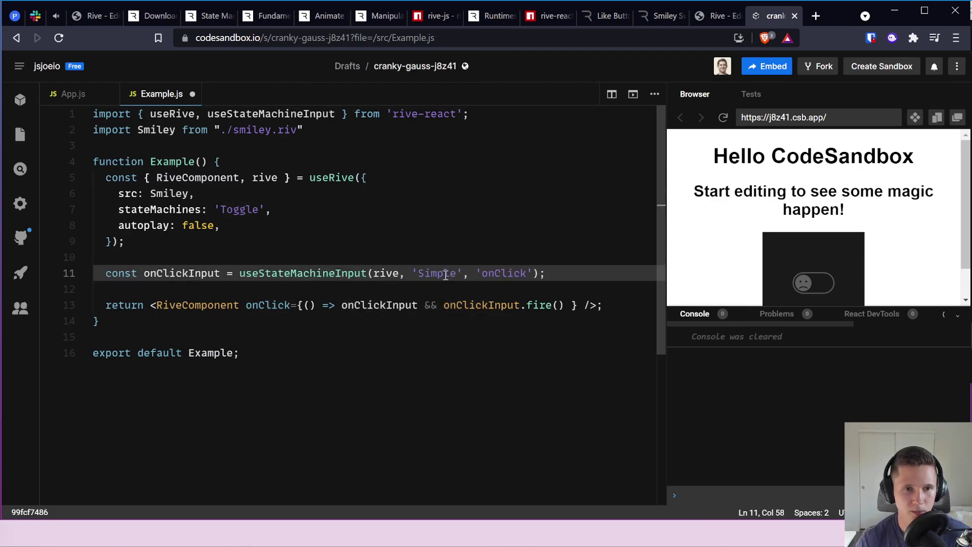
key(BackSpace)
key(BackSpace)
key(BackSpace)
key(BackSpace)
key(BackSpace)
key(BackSpace)
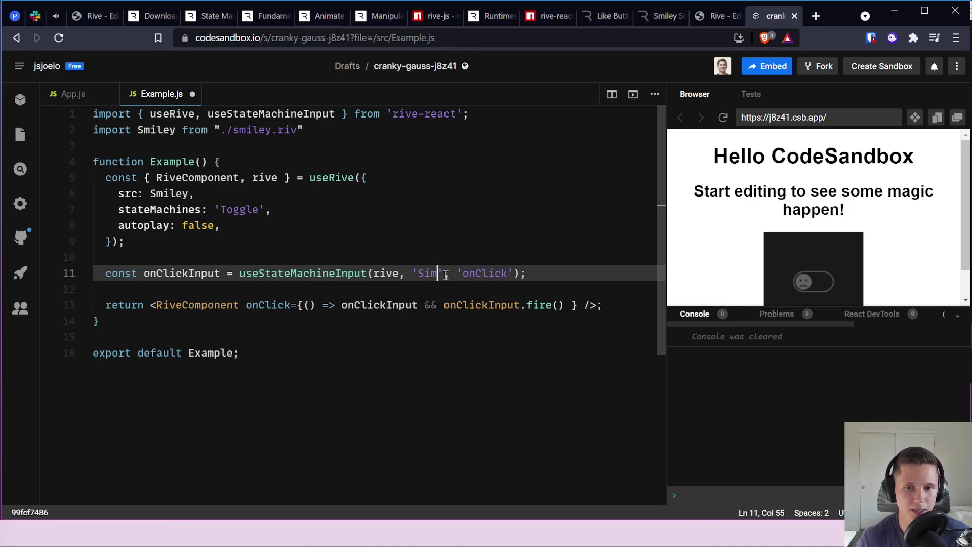
Step: Declare a stateMachineName constant with the value "Simple SM" at the start of the Example function
key(Up)
key(Up)
key(Up)
key(Up)
key(Up)
key(Up)
key(Up)
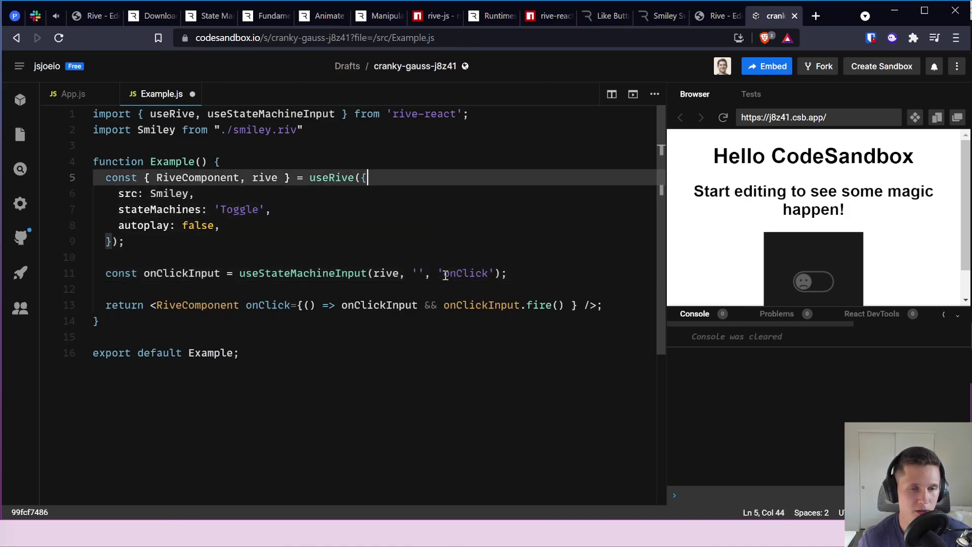
key(Return)
text(const )
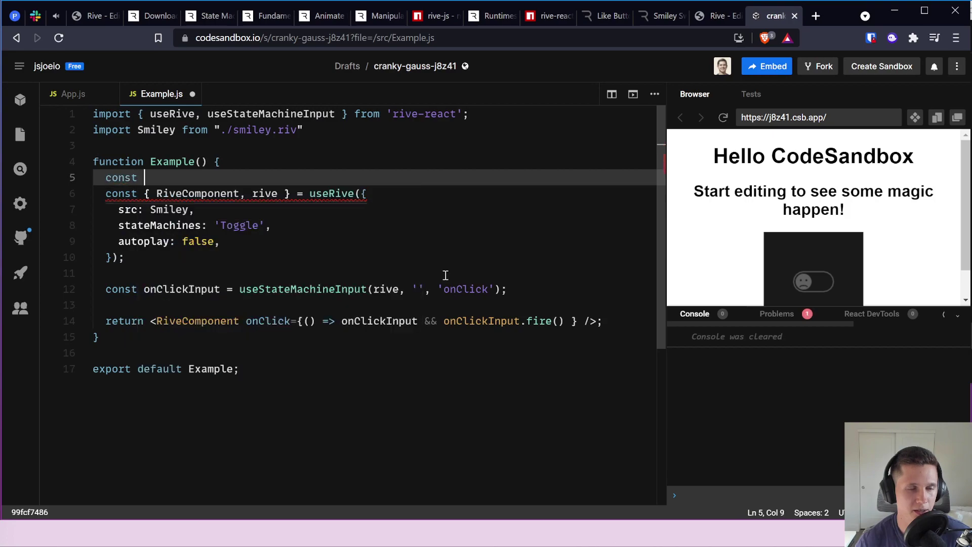
text(stateMachineN)
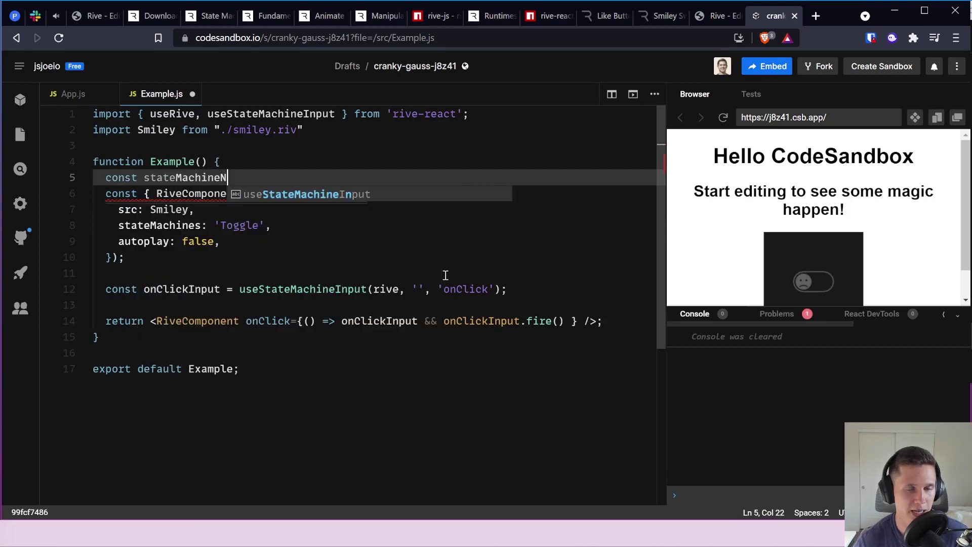
text(ame = ")
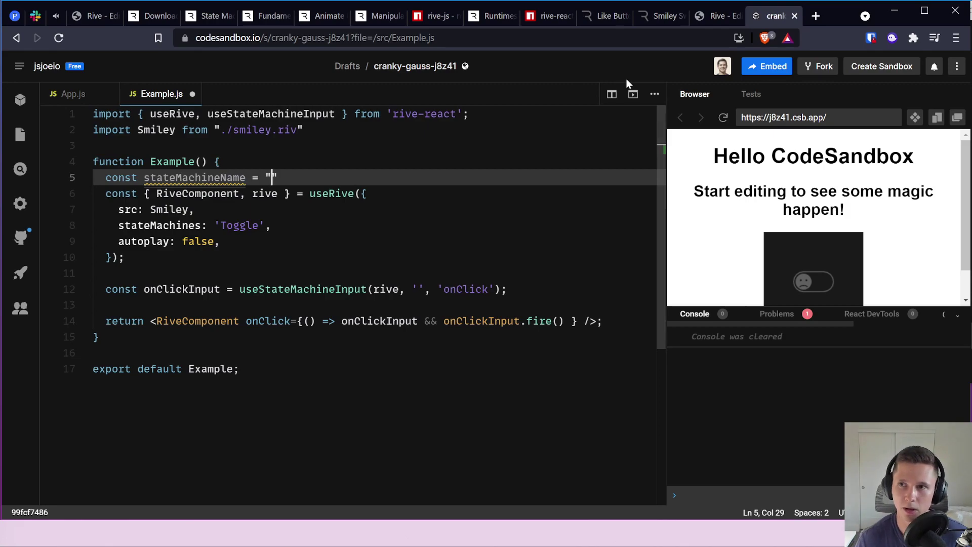
click(724, 16)
click(757, 16)
text(Simple SM)
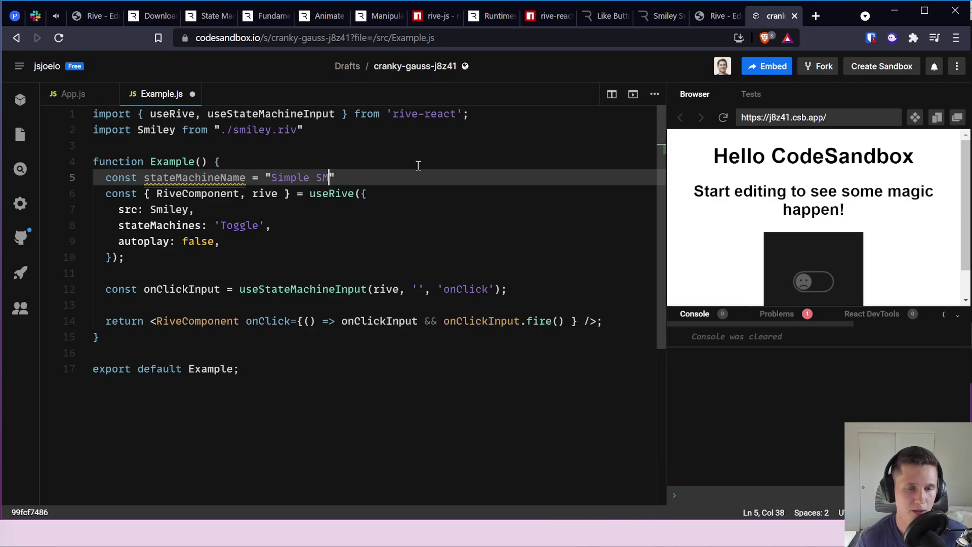
Step: Replace 'Toggle' in the useRive stateMachines option with the array [stateMachineName]
drag(217, 226, 263, 221)
click(229, 226)
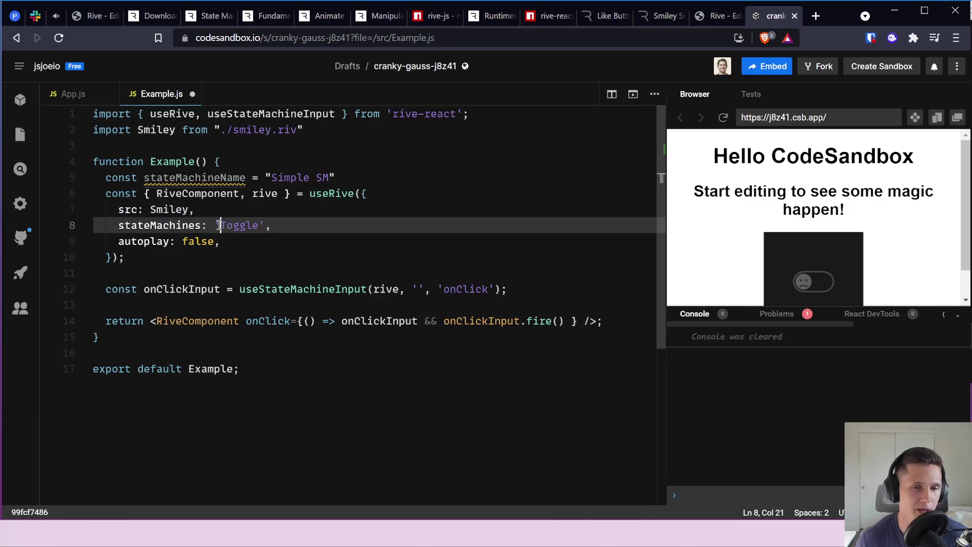
drag(217, 225, 261, 225)
key(BackSpace)
key(Delete)
text([stateMachineName)
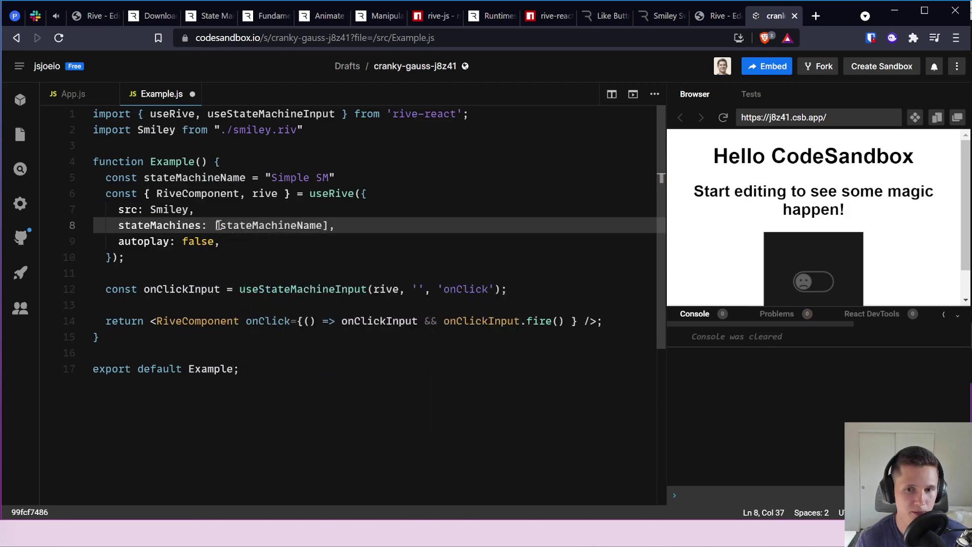
Step: Pass stateMachineName as the second argument of useStateMachineInput in place of the empty string
click(421, 287)
key(BackSpace)
key(Delete)
text(state)
key(Return)
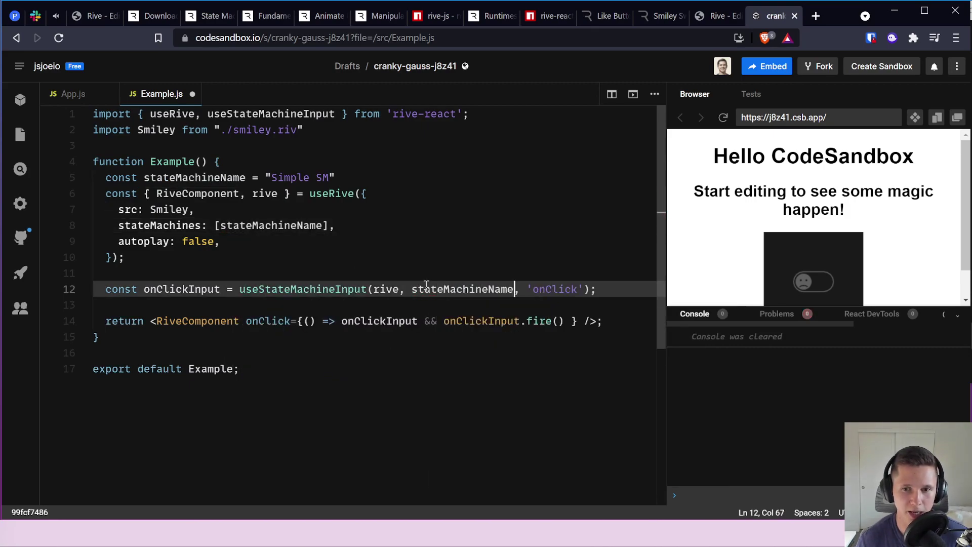
click(422, 253)
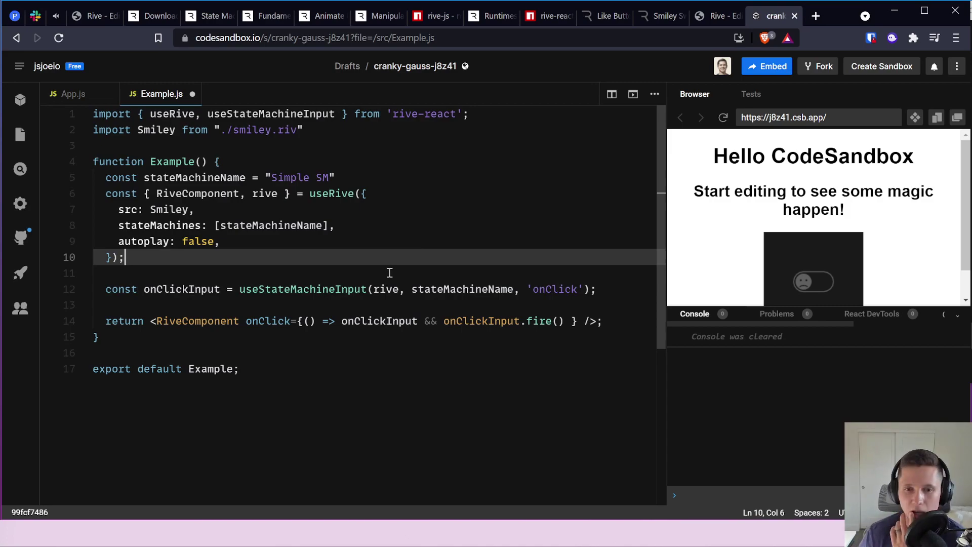
Step: Rename the declared stateMachineName constant to STATE_MACHINE_NAME, leaving a blank line below its declaration
click(718, 16)
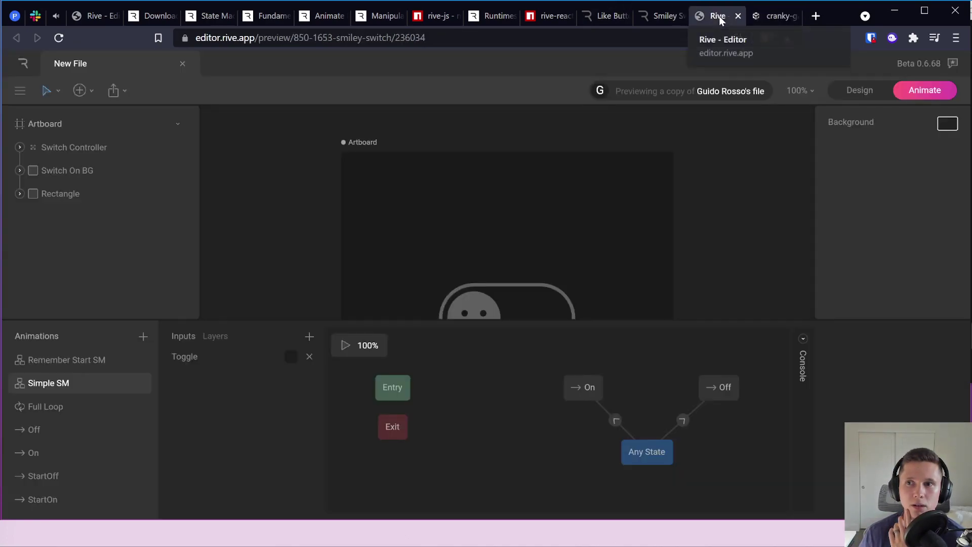
click(769, 16)
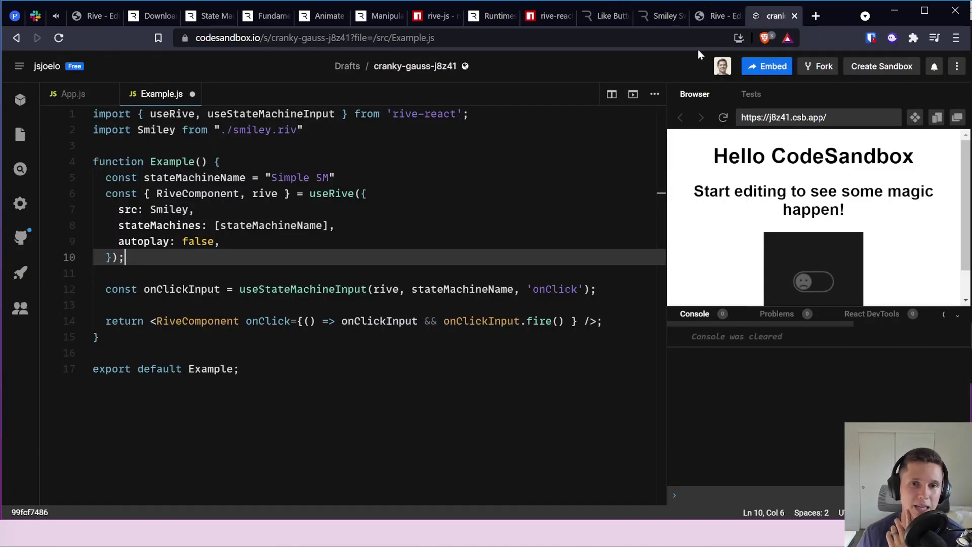
click(384, 182)
key(Return)
text(c)
key(BackSpace)
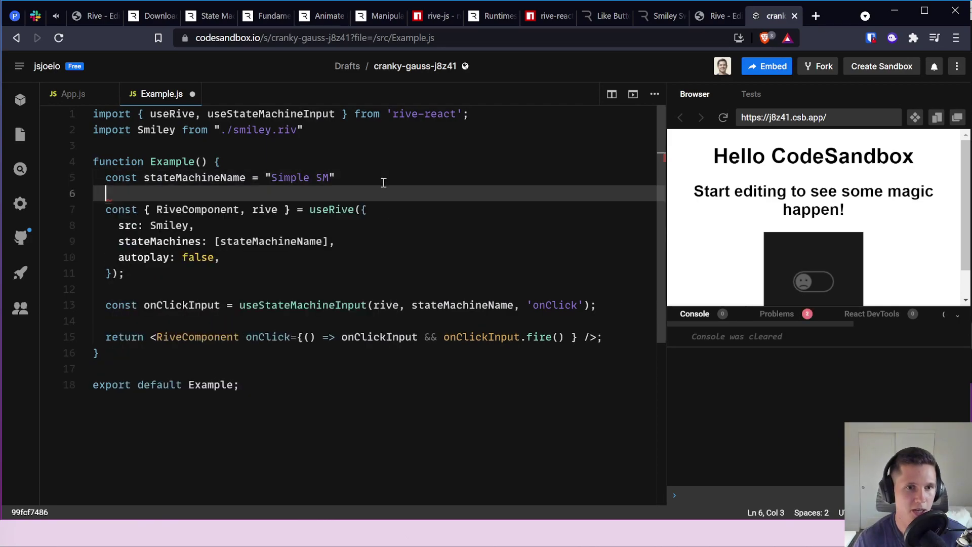
double_click(201, 177)
text(STAT)
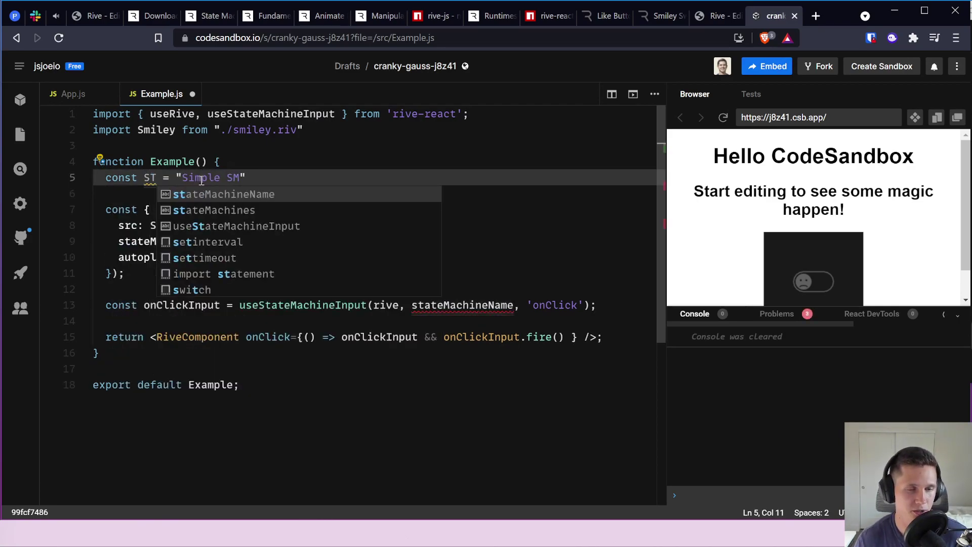
text(E_MACHINE)
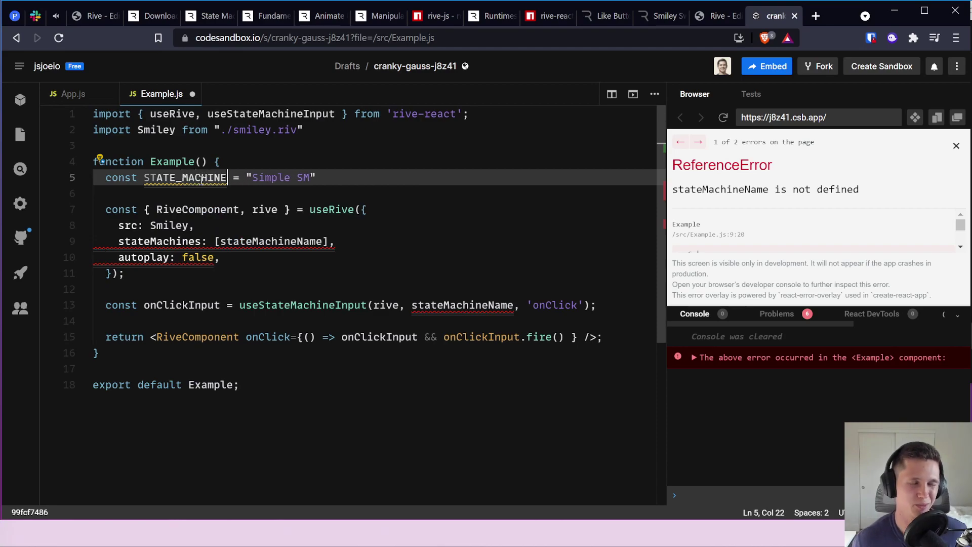
text(_)
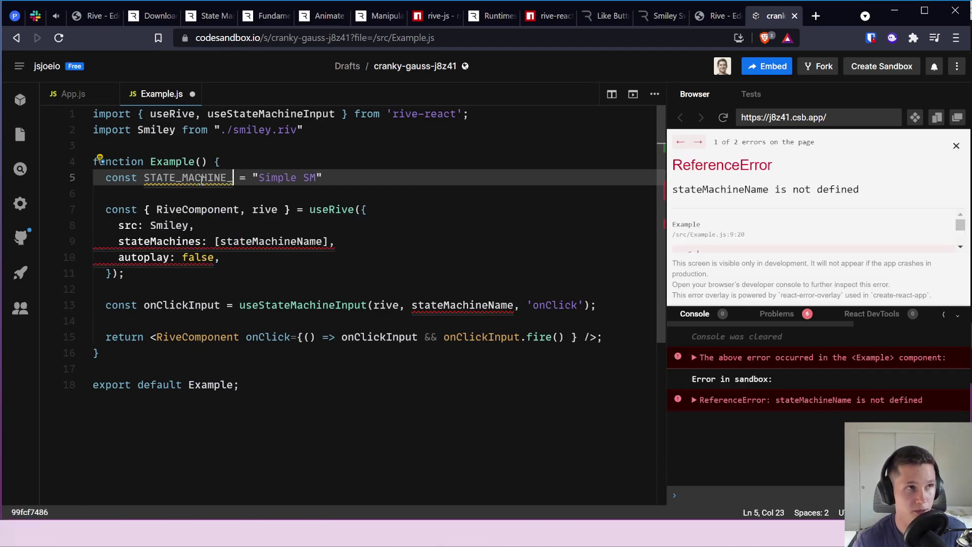
text(NAME)
key(End)
Step: Declare a TOGGLE_NAME constant with the value "Toggle" directly below STATE_MACHINE_NAME
key(Return)
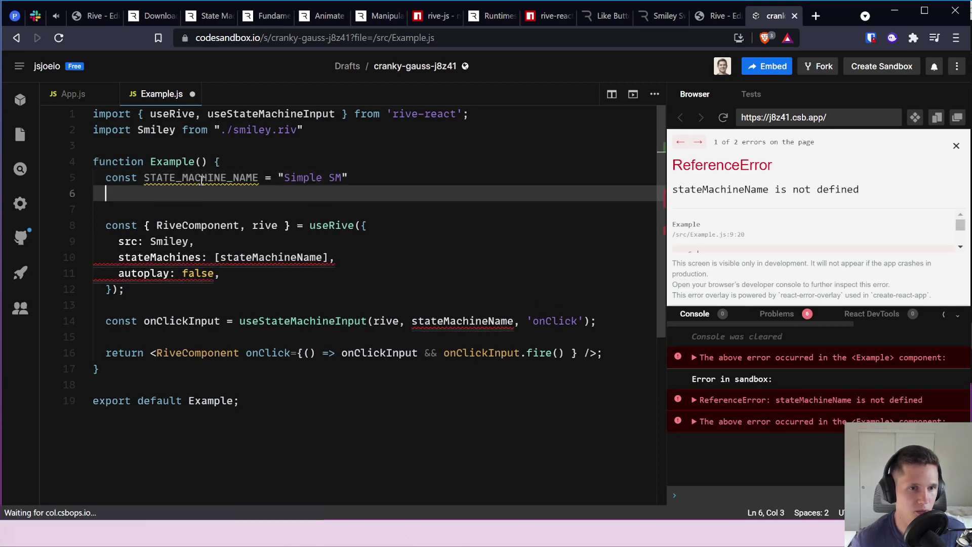
text(const )
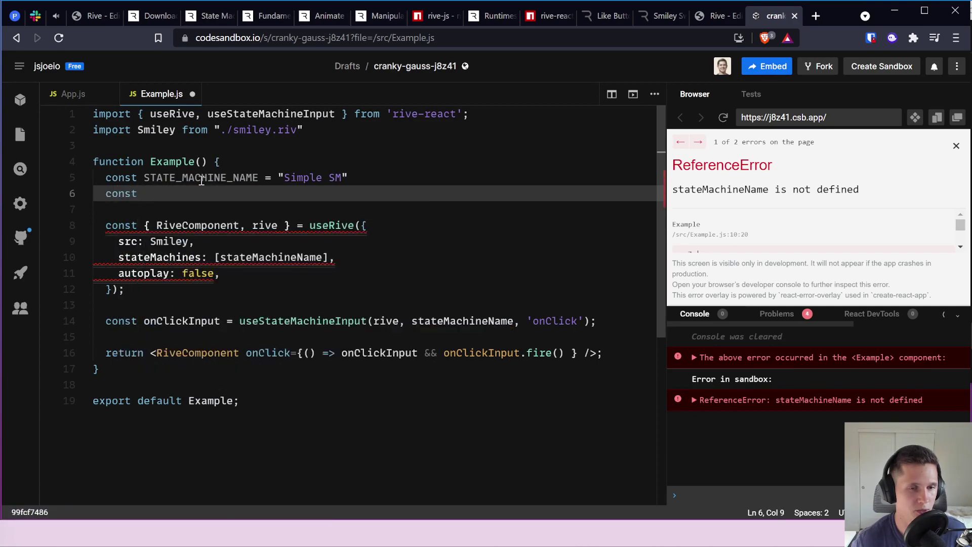
text(TOGGLE_NAME = "Toggle)
Step: Change the entry in the useRive stateMachines array to STATE_MACHINE_NAME
key(Down)
key(Down)
key(Down)
key(Down)
key(ctrl+Left)
key(ctrl+shift+Right)
text(Sta)
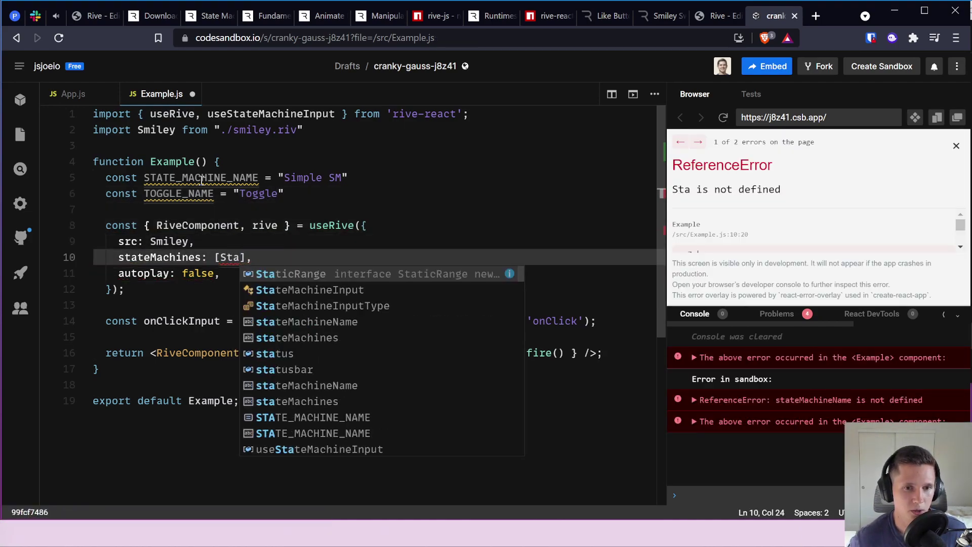
key(BackSpace)
key(BackSpace)
text(TA)
key(Return)
Step: Replace stateMachineName in the useStateMachineInput call with STATE_MACHINE_NAME
key(Down)
key(Down)
key(Down)
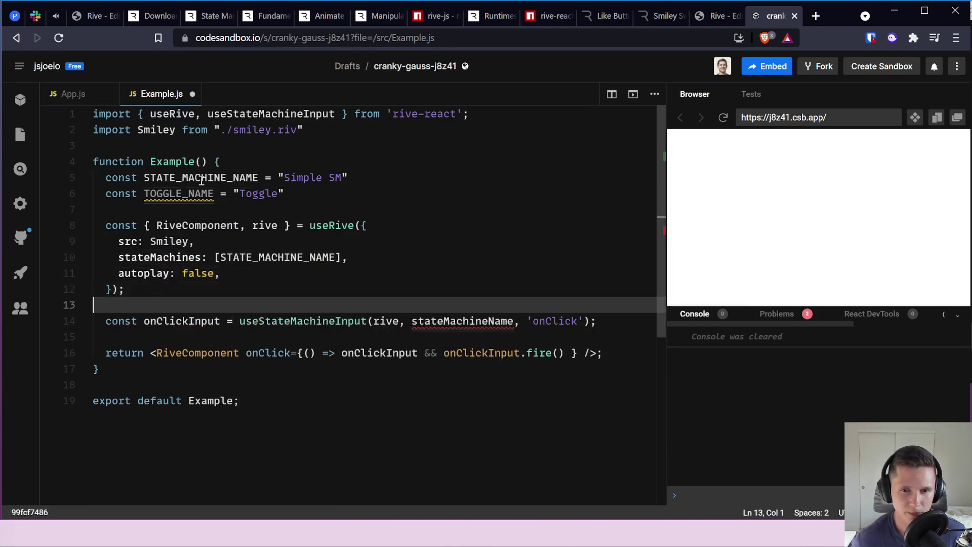
key(Down)
key(End)
key(ctrl+Left)
key(ctrl+Left)
key(ctrl+Left)
key(ctrl+shift+Left)
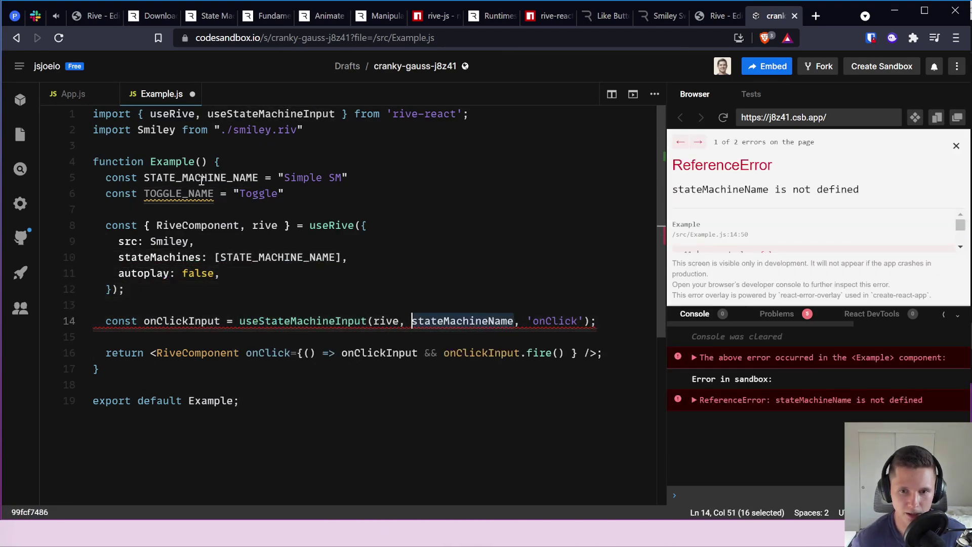
text(STATE)
key(Return)
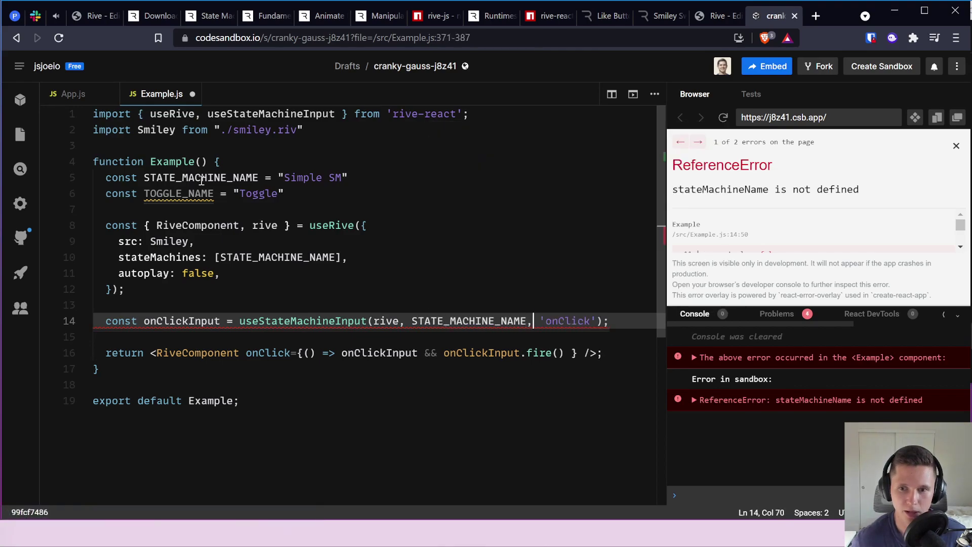
Step: Replace the 'onClick' argument of useStateMachineInput with TOGGLE_NAME
key(Right)
key(Right)
key(ctrl+shift+Right)
key(ctrl+shift+Right)
key(BackSpace)
text(TOGG)
key(Return)
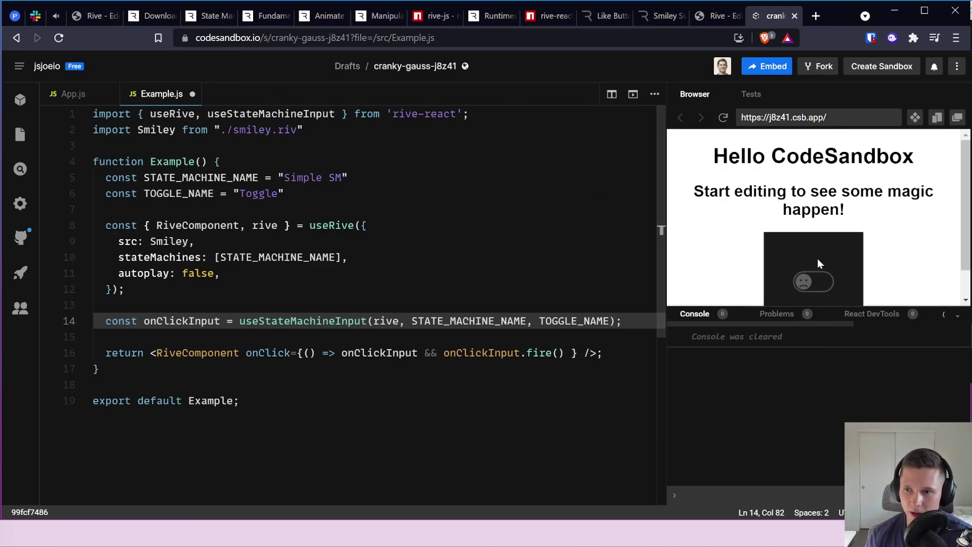
Step: Compare the STATE_MACHINE_NAME and TOGGLE_NAME values with the state machine and input names in the Smiley Switch file in the Rive editor
scroll(683, 247, down, 1)
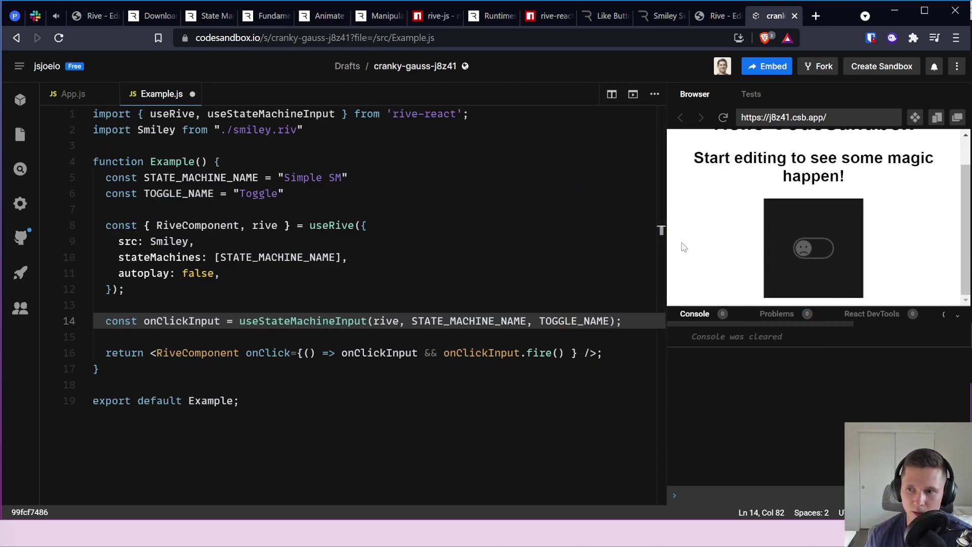
click(219, 273)
drag(145, 178, 258, 178)
drag(144, 193, 238, 194)
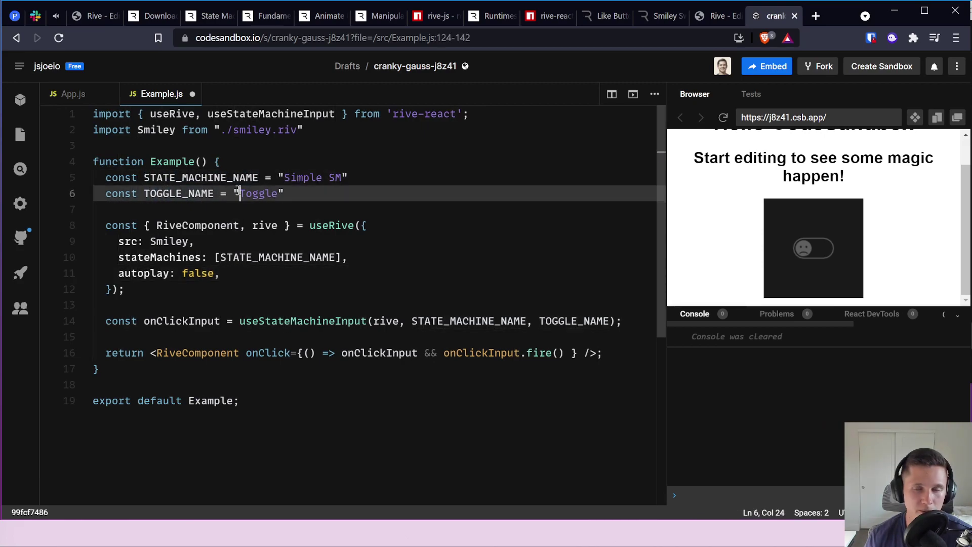
click(667, 14)
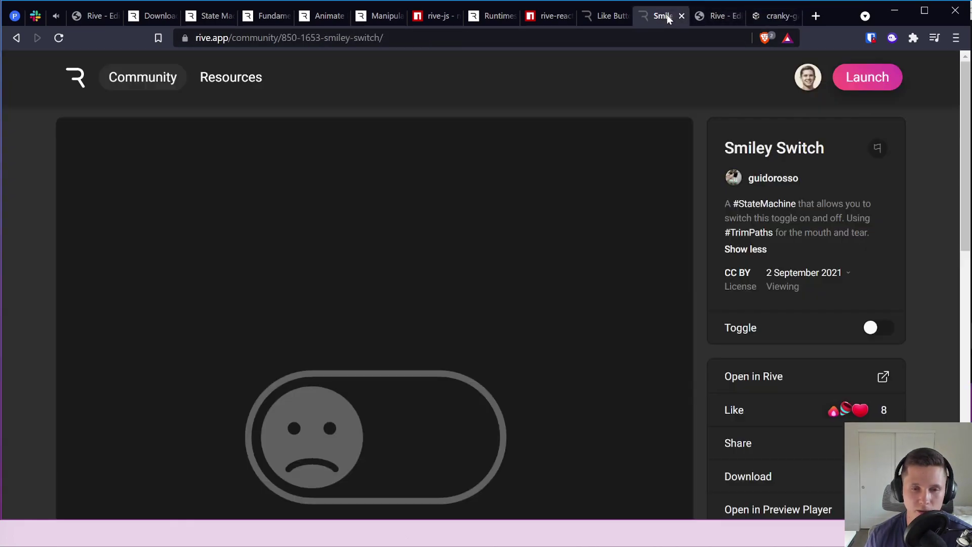
click(703, 15)
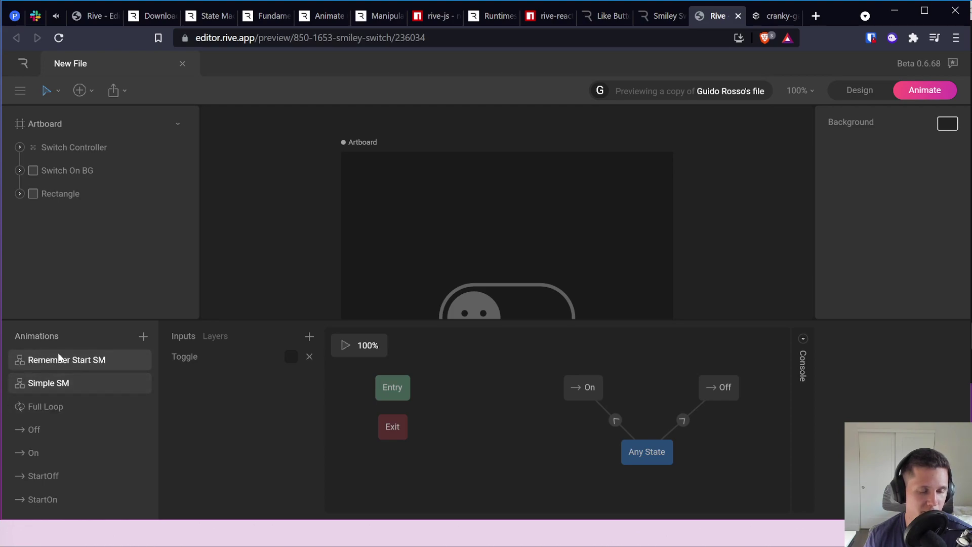
click(144, 338)
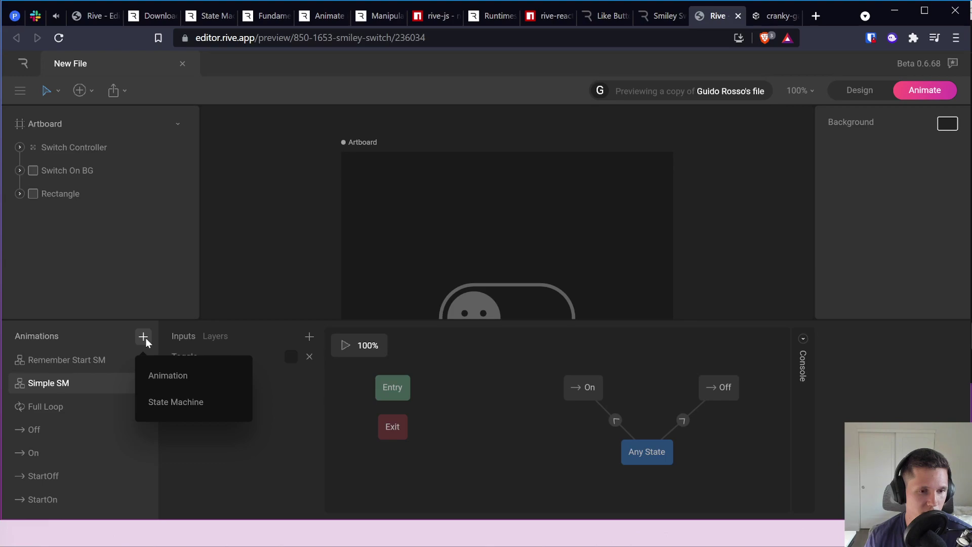
click(54, 383)
right_click(32, 386)
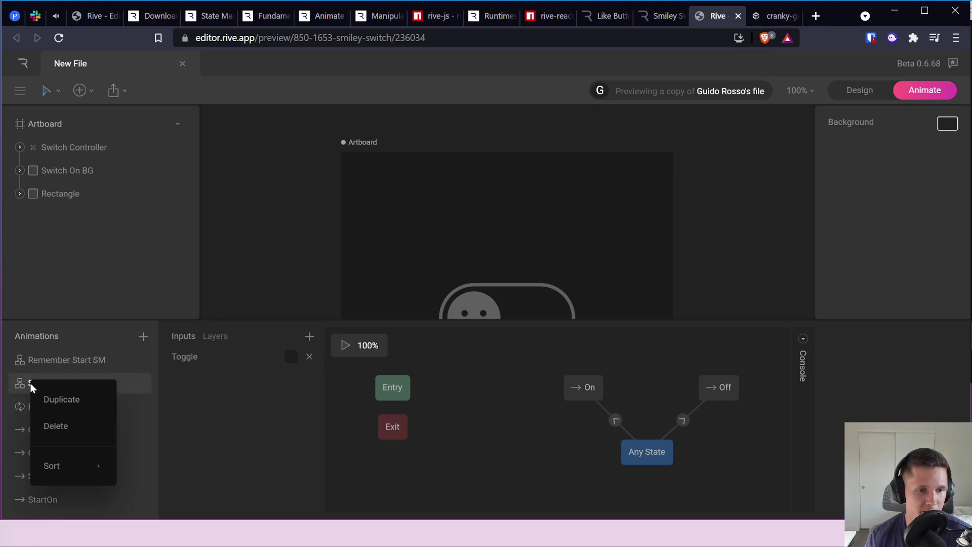
click(24, 386)
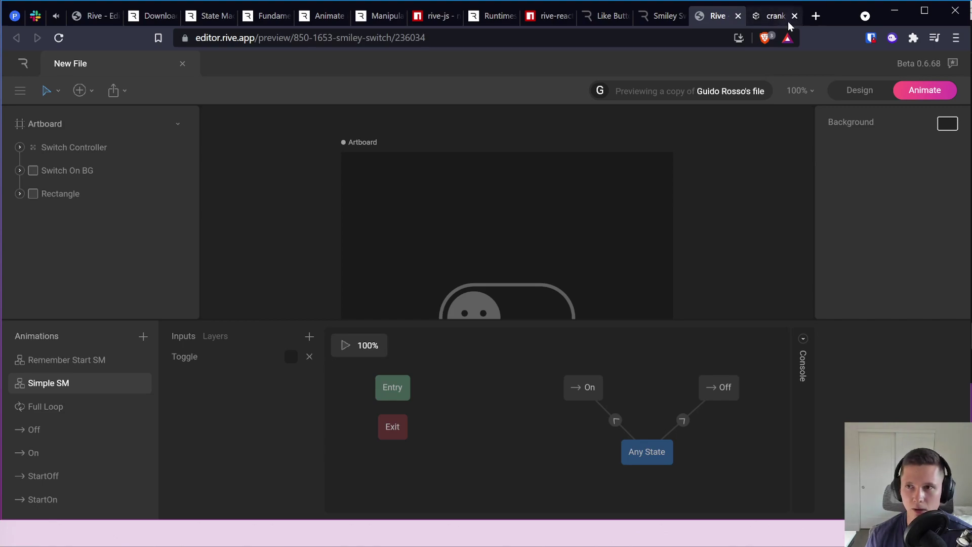
Step: Return to CodeSandbox, check the signature of useStateMachineInput, and reload the preview to test the smiley switch
click(767, 17)
click(216, 258)
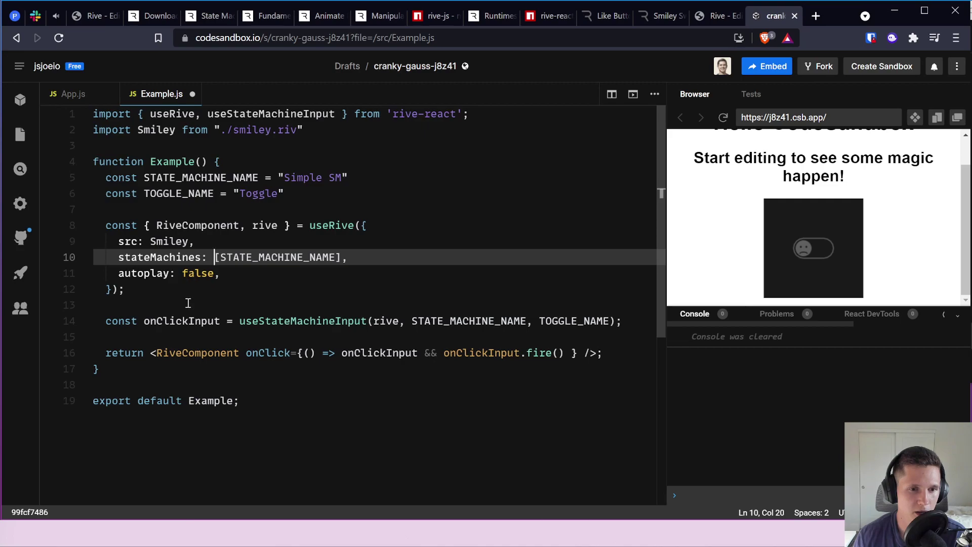
mouse_move(279, 322)
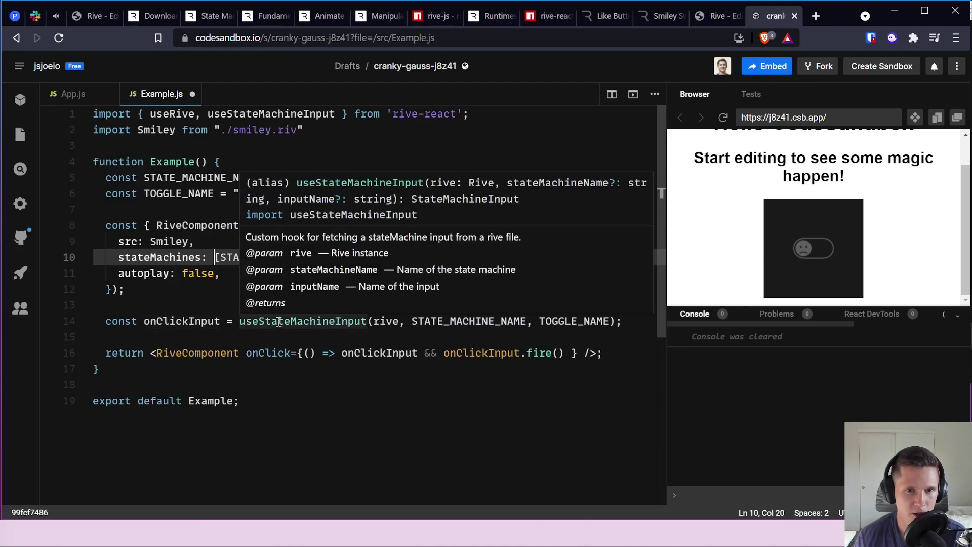
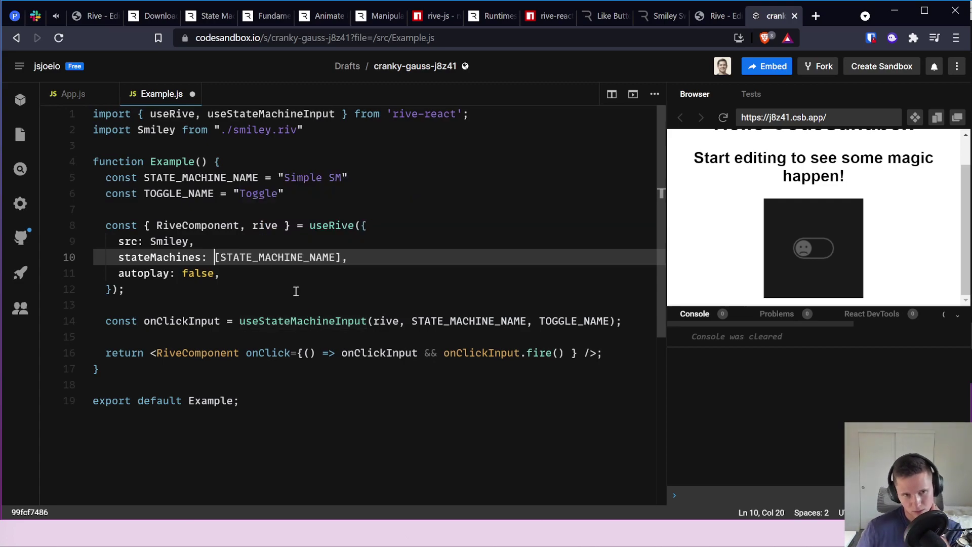
click(723, 118)
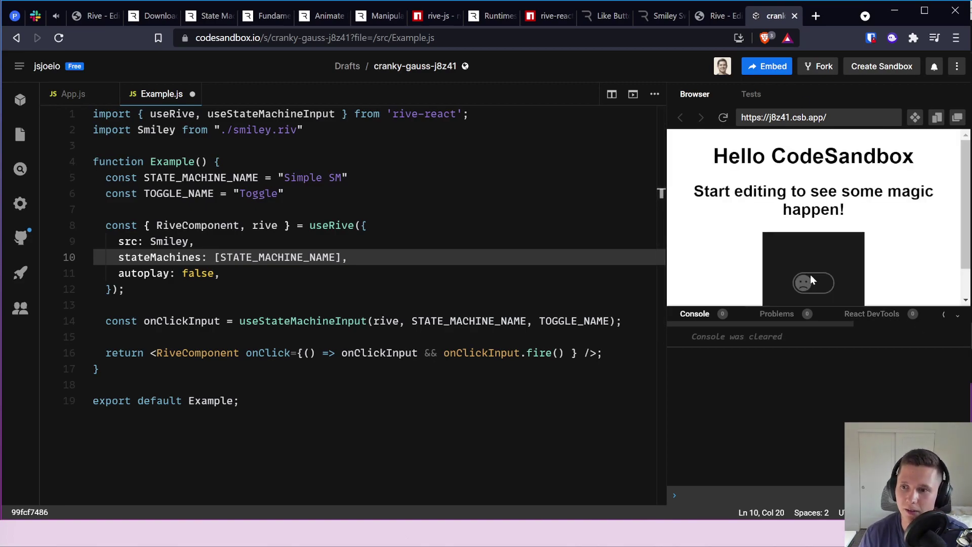
scroll(809, 278, down, 1)
double_click(809, 246)
click(850, 245)
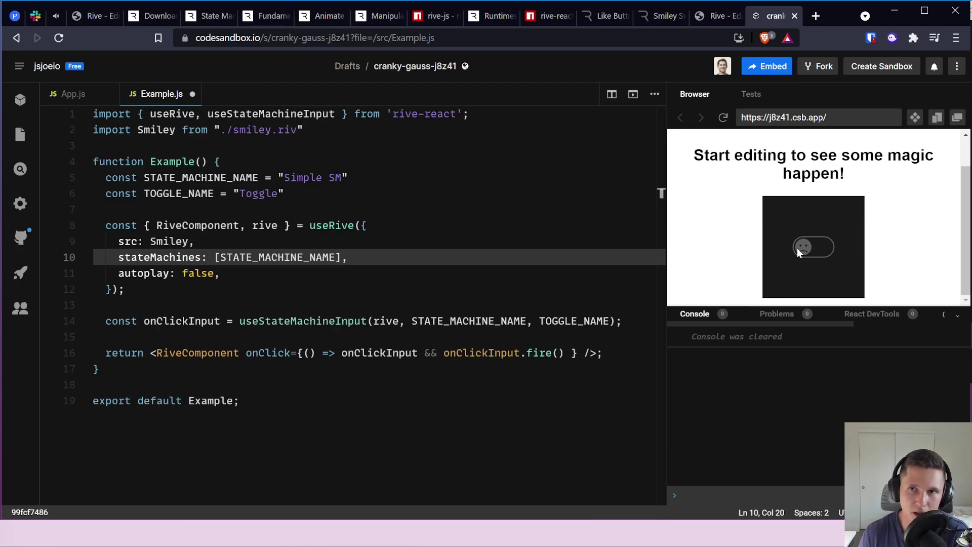
Step: Review the rive-react documentation on npm for the useStateMachineInput hook, the useRive example and the riveParams options
click(551, 17)
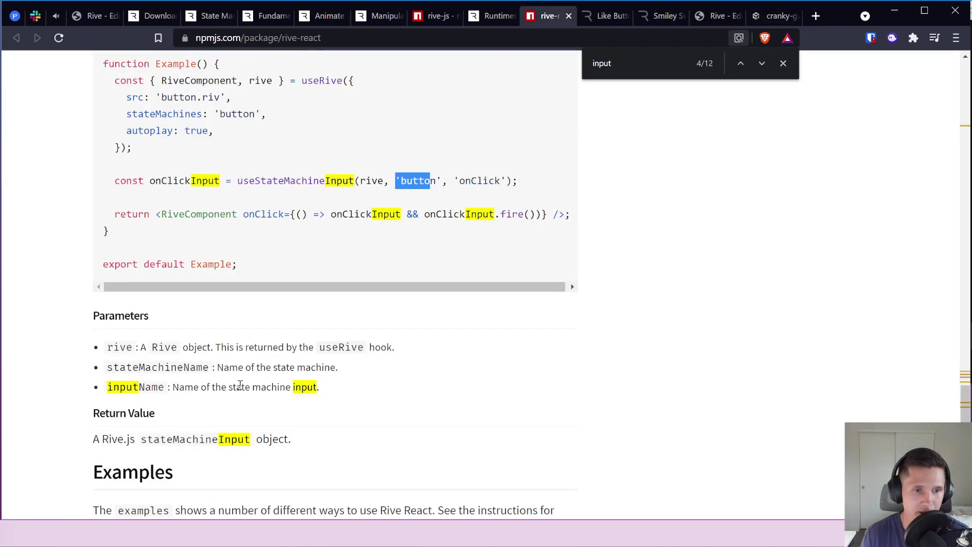
scroll(240, 387, down, 5)
scroll(310, 341, up, 8)
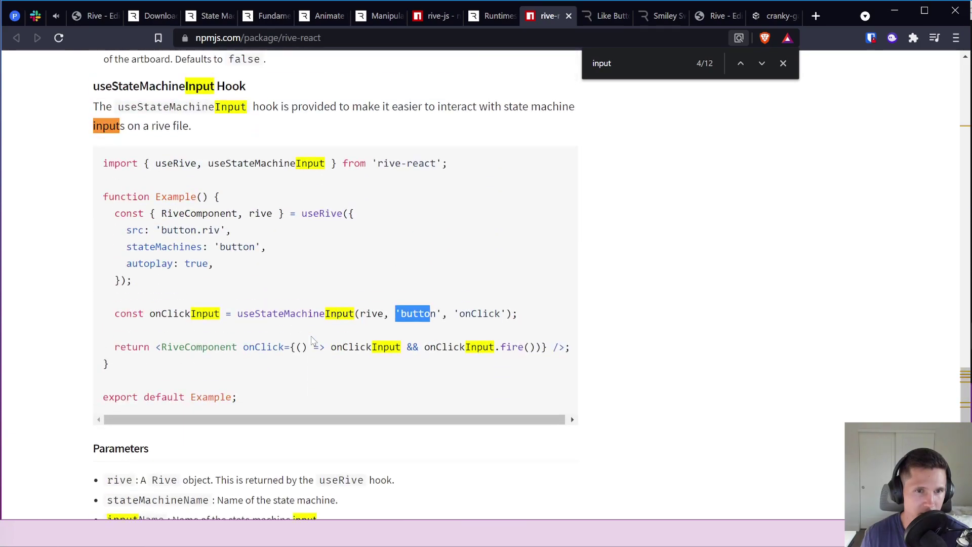
scroll(271, 294, up, 8)
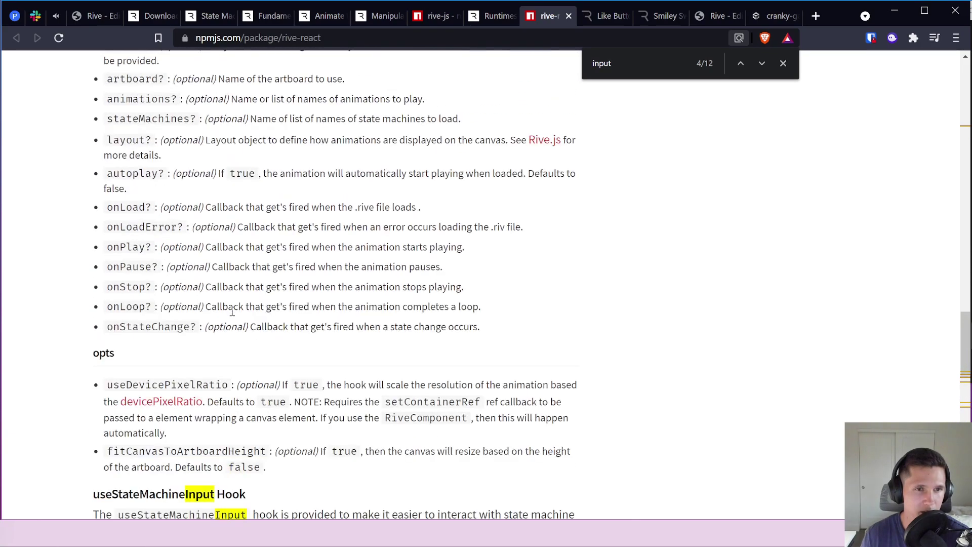
scroll(232, 311, up, 14)
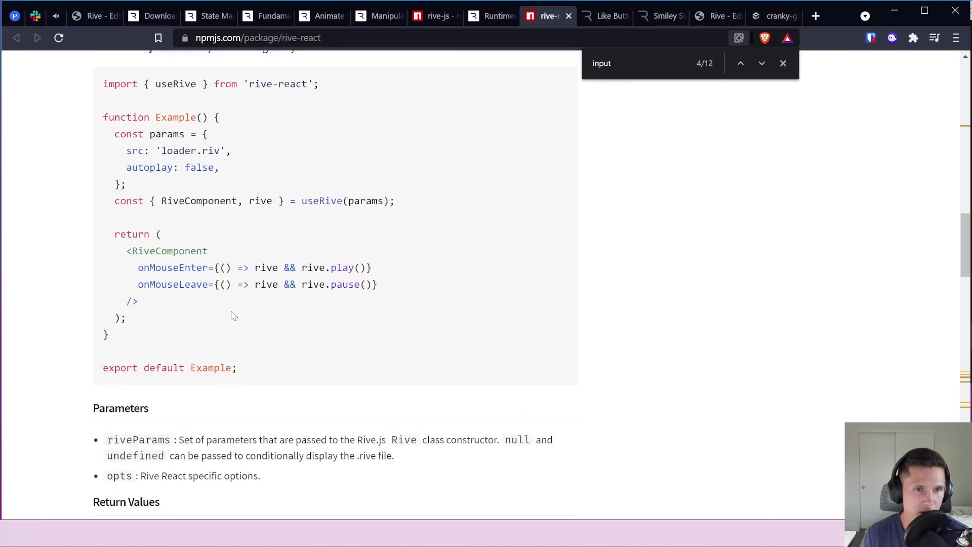
scroll(234, 315, up, 4)
scroll(233, 316, up, 4)
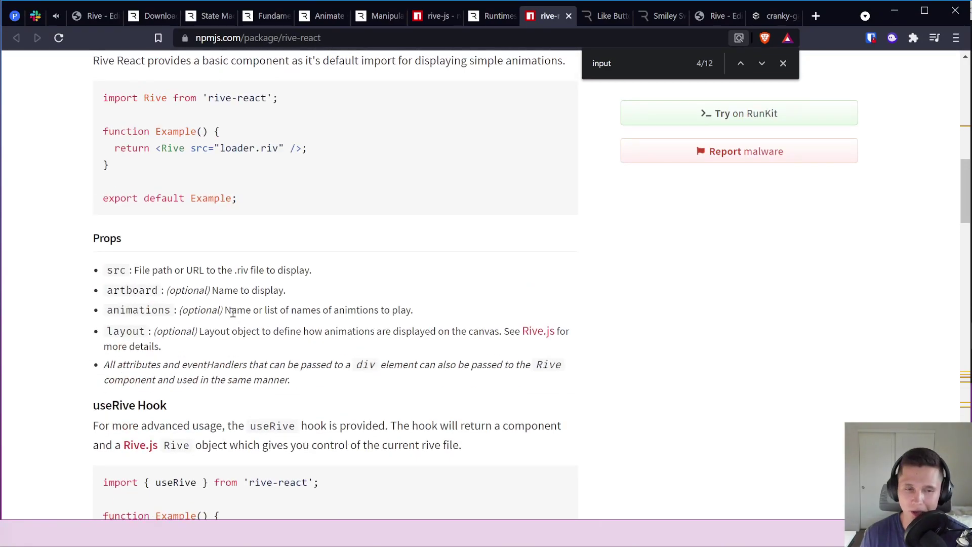
scroll(233, 312, down, 9)
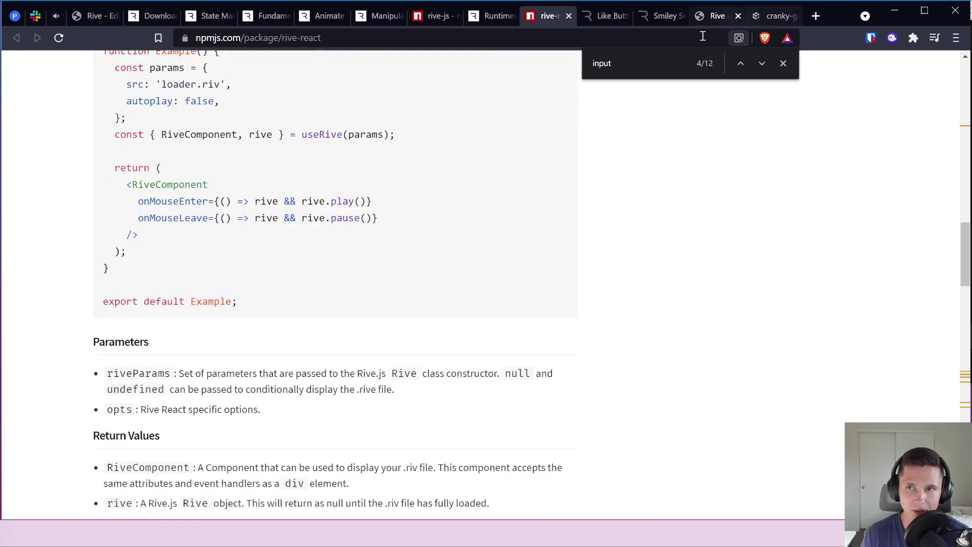
scroll(344, 335, down, 8)
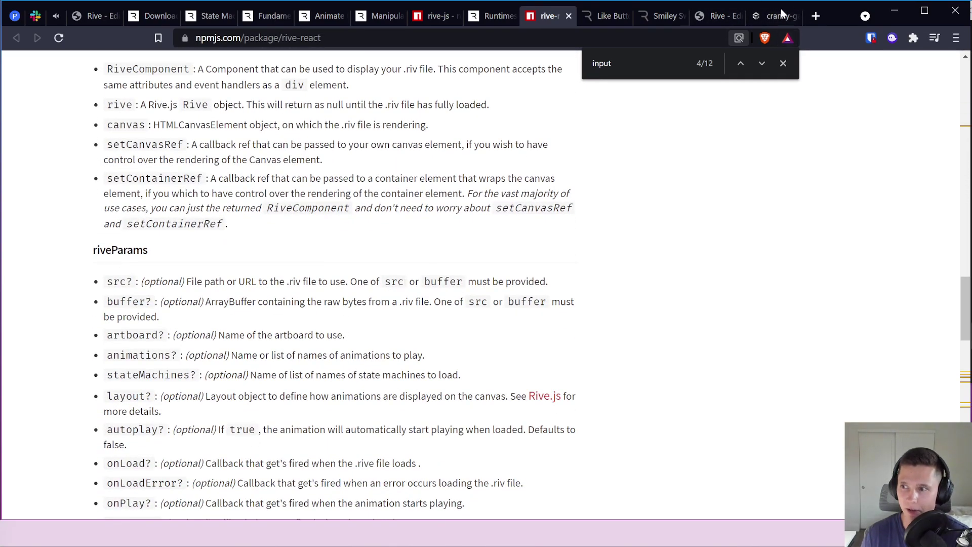
Step: Go back to Example.js in CodeSandbox and test the RiveComponent's onClick handler on the smiley switch in the preview
click(782, 15)
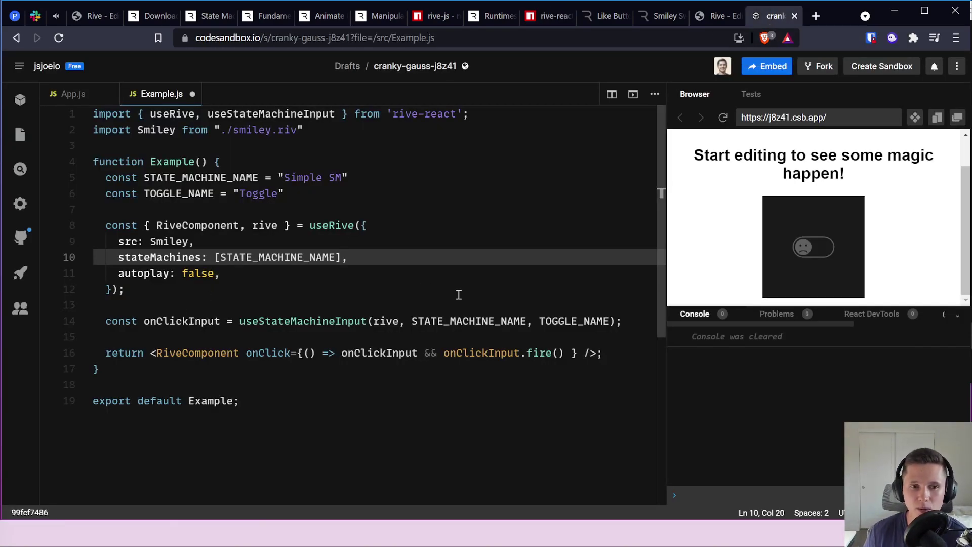
click(260, 358)
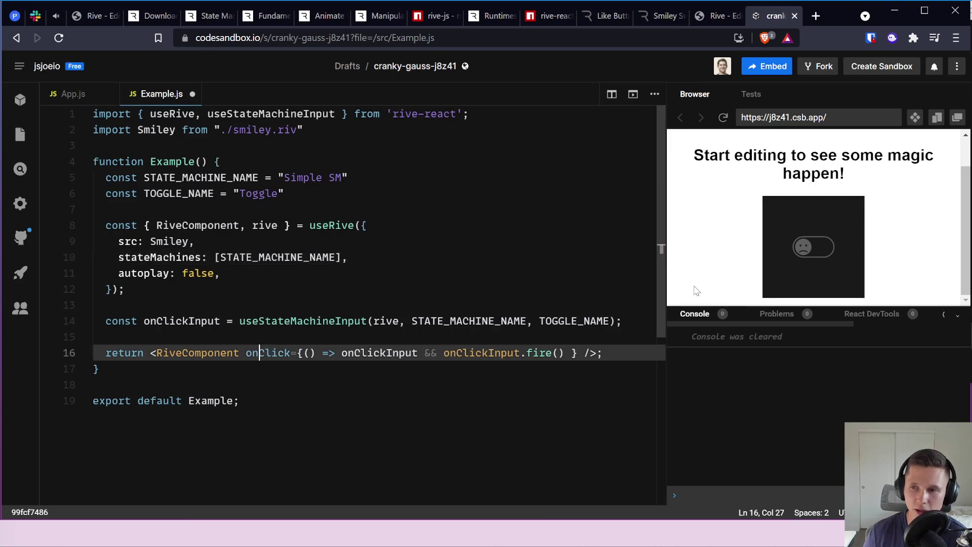
triple_click(800, 248)
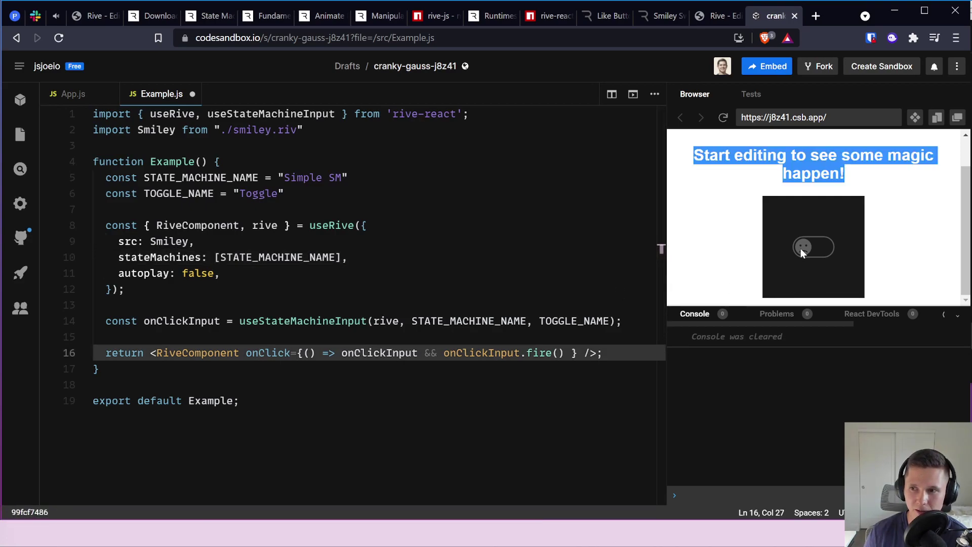
Step: Set autoplay to true in the useRive options and try toggling the smiley switch in the preview
double_click(199, 275)
text(true)
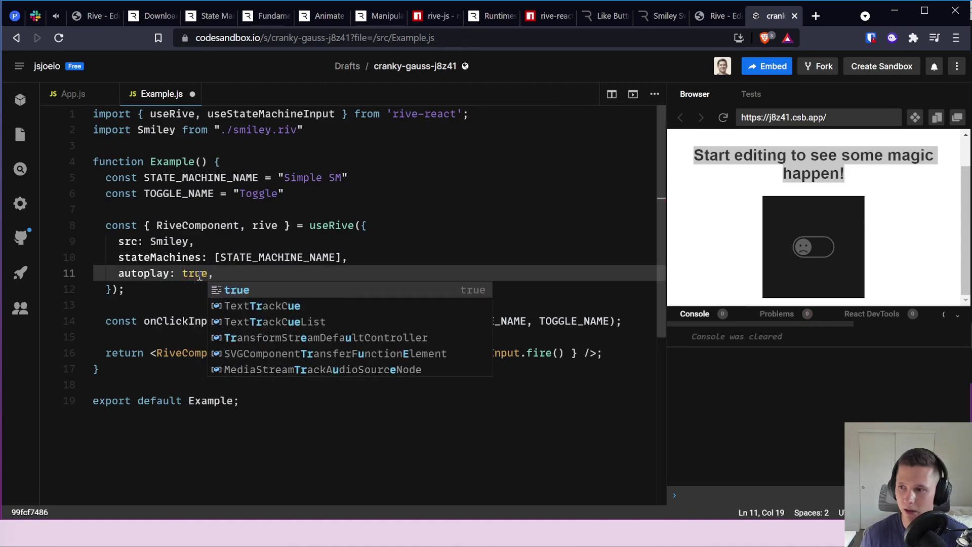
click(235, 261)
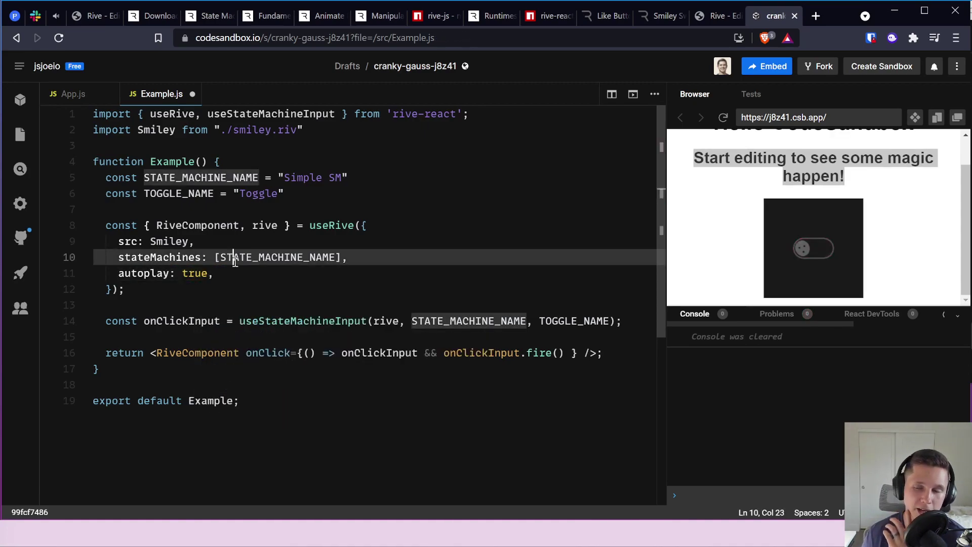
click(807, 250)
double_click(807, 249)
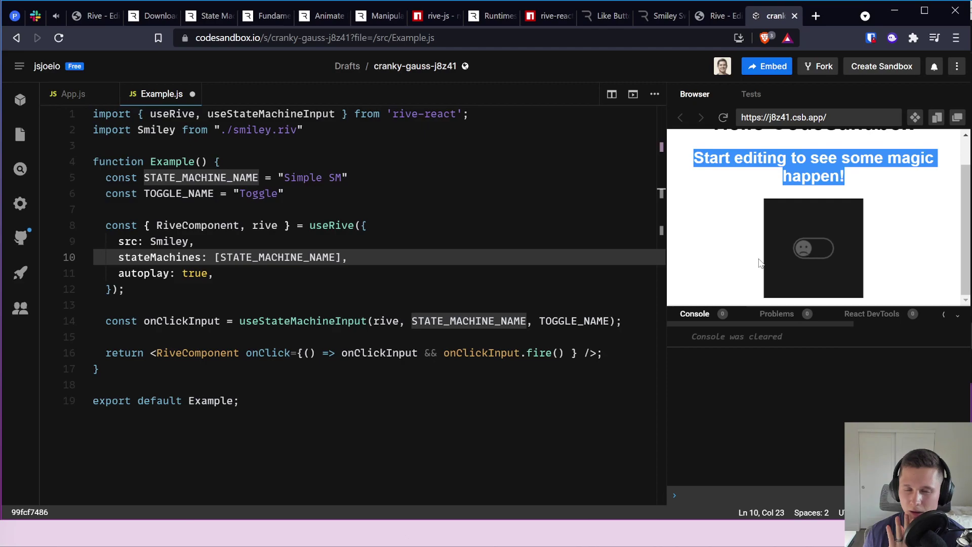
click(818, 248)
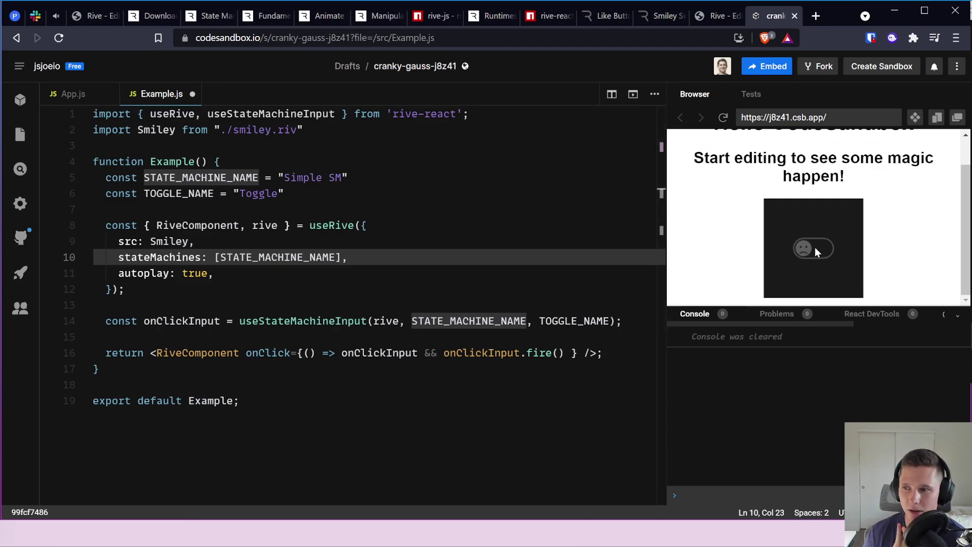
double_click(811, 247)
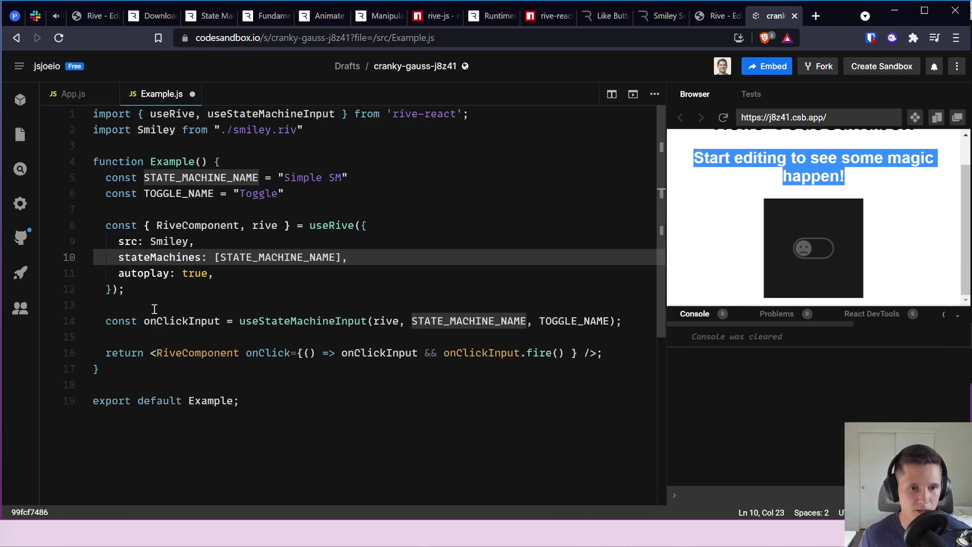
Step: Set autoplay back to false in the useRive options
double_click(195, 274)
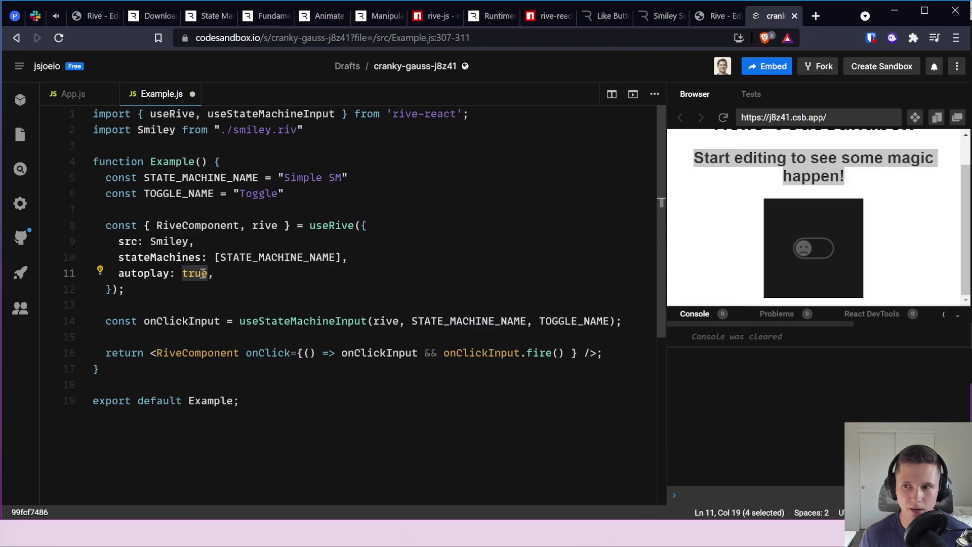
text(false)
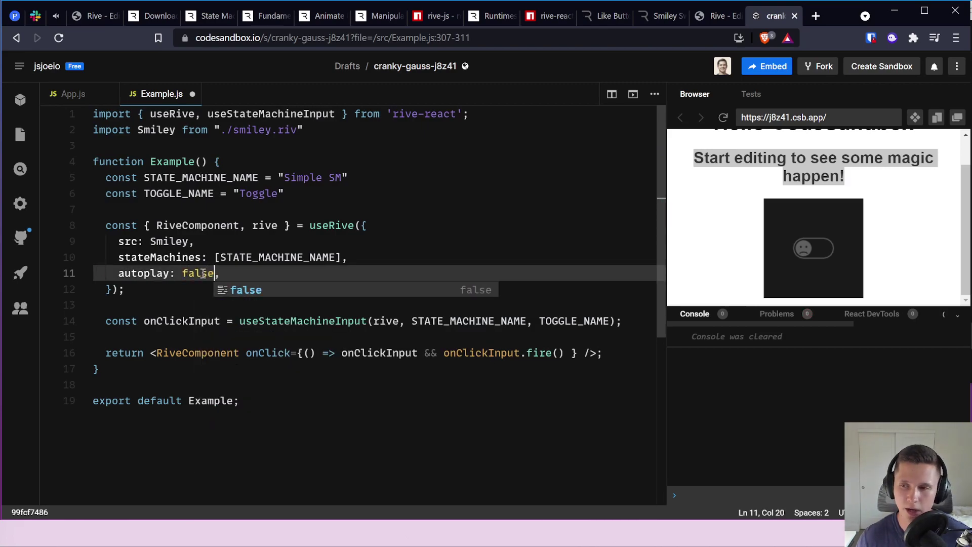
key(Escape)
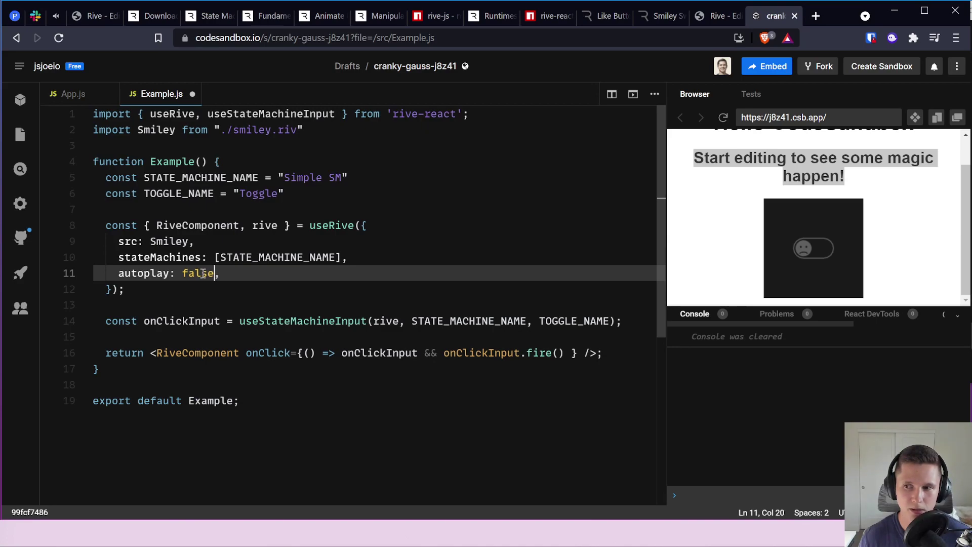
Step: Insert two extra blank lines between the onClickInput declaration and the return statement
click(188, 305)
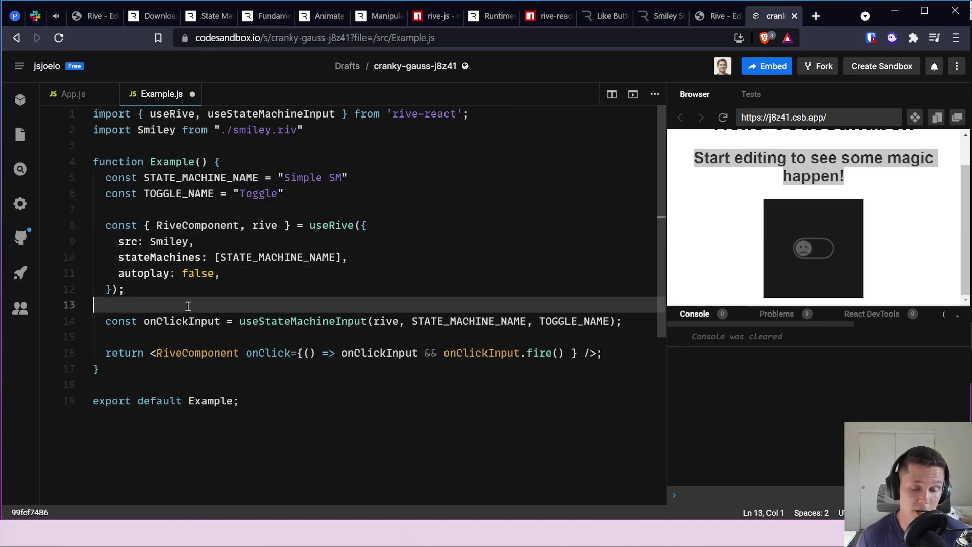
key(Down)
key(End)
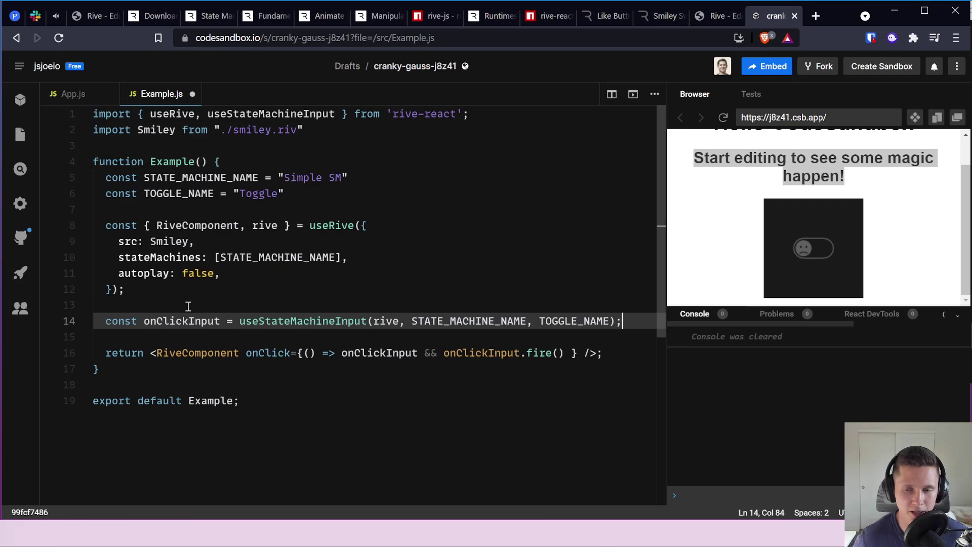
key(Return)
key(Return)
text(con)
key(BackSpace)
key(BackSpace)
key(BackSpace)
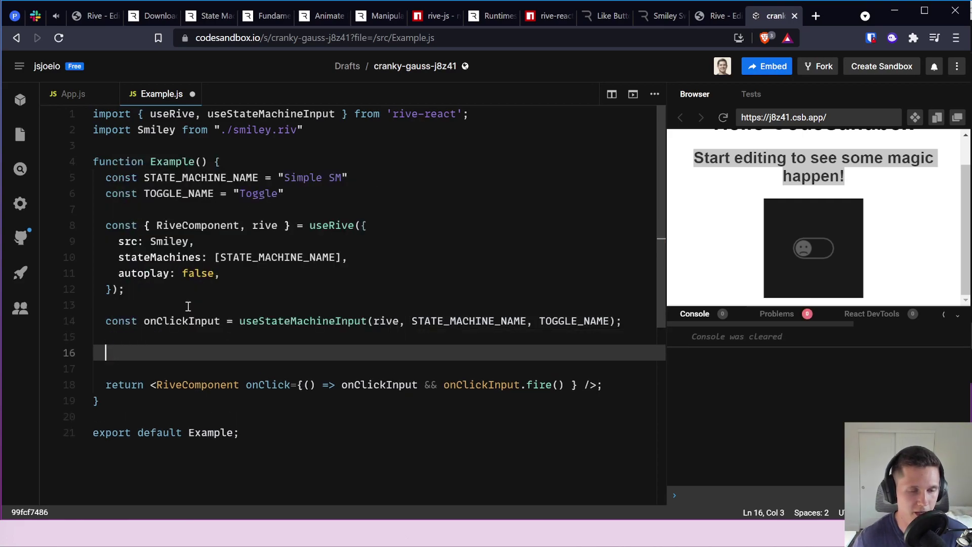
Step: Wrap the RiveComponent element in Example's return statement in parentheses, replacing the trailing semicolon with the closing one
key(Down)
key(Down)
key(Right)
key(Right)
key(Right)
key(Right)
key(Right)
key(Right)
key(Right)
key(Right)
key(Right)
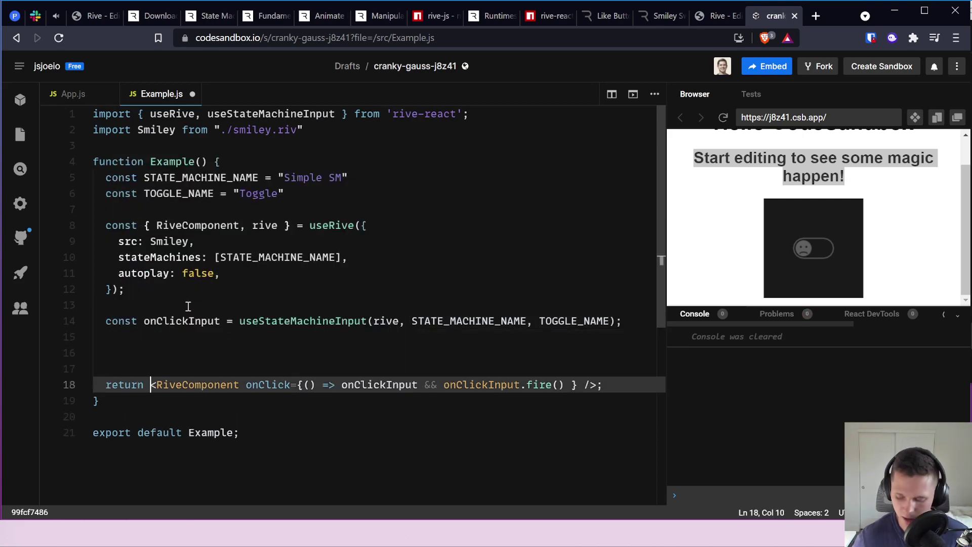
text(()
key(End)
key(BackSpace)
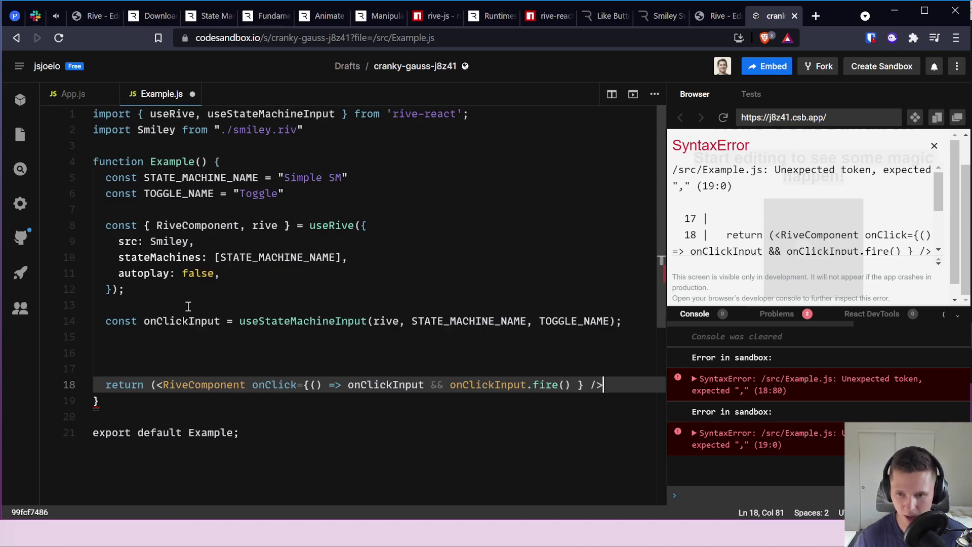
text())
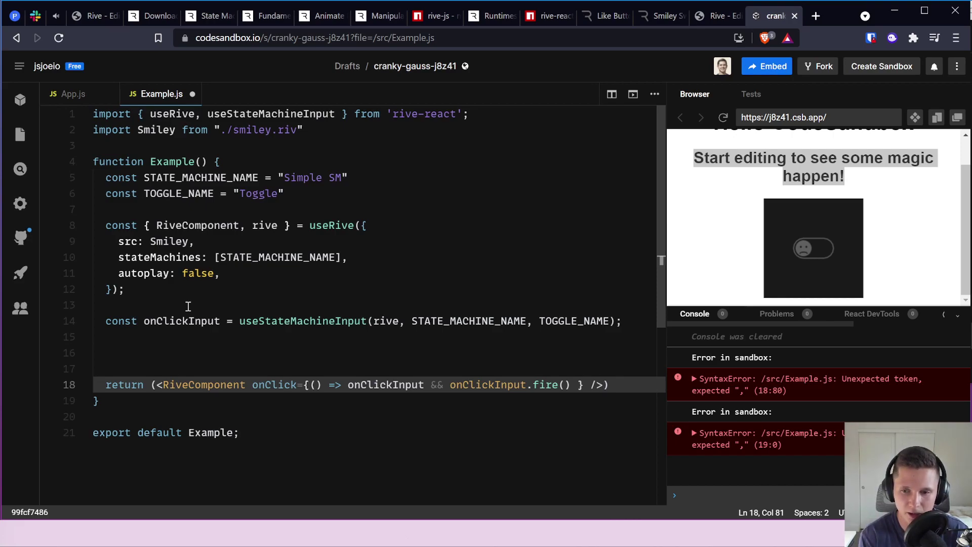
Step: Enclose the returned RiveComponent in an empty React fragment, with RiveComponent and the closing fragment tag each on their own line
key(Up)
key(Up)
key(Down)
key(Down)
key(Right)
key(Right)
key(Right)
key(Right)
key(Right)
key(Right)
key(Right)
key(Right)
key(Right)
key(Right)
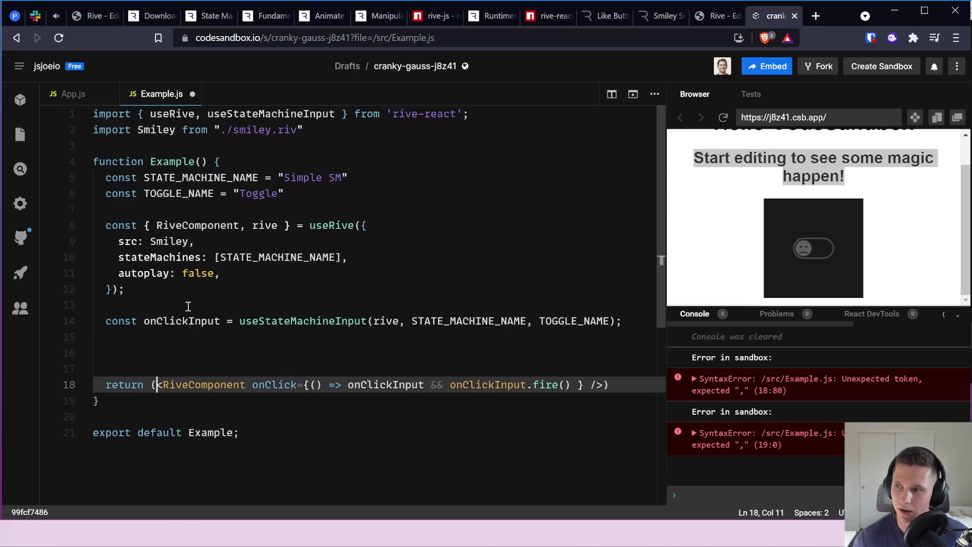
text(<>)
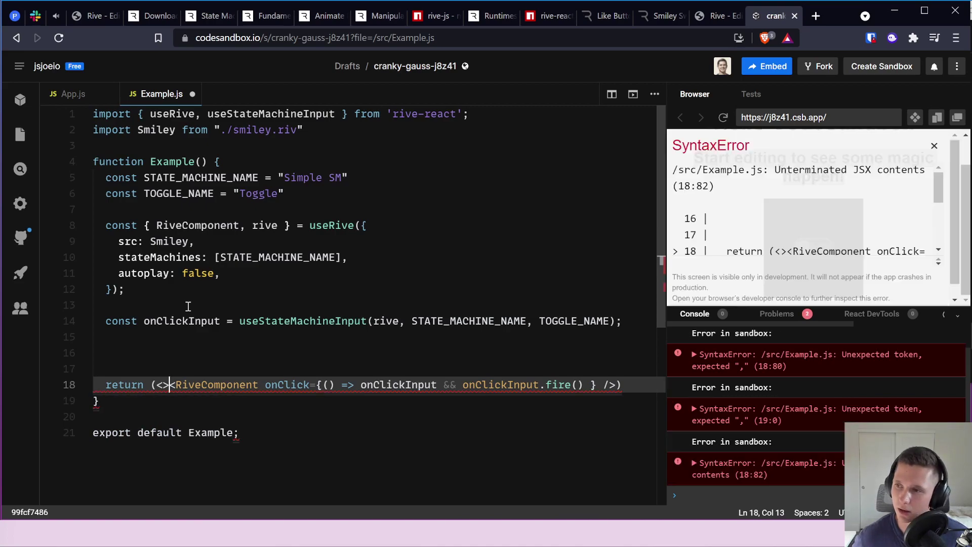
key(Return)
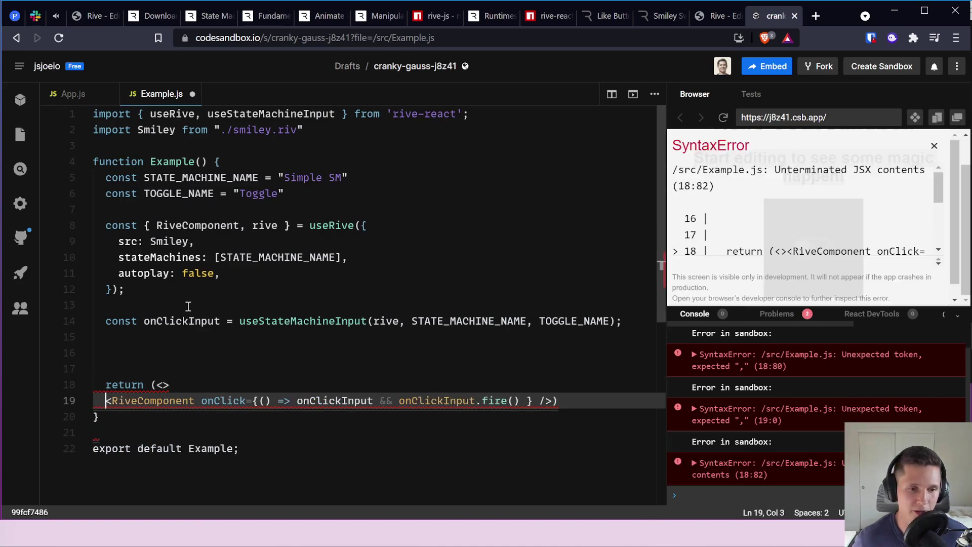
key(End)
key(Left)
key(Return)
text(</)
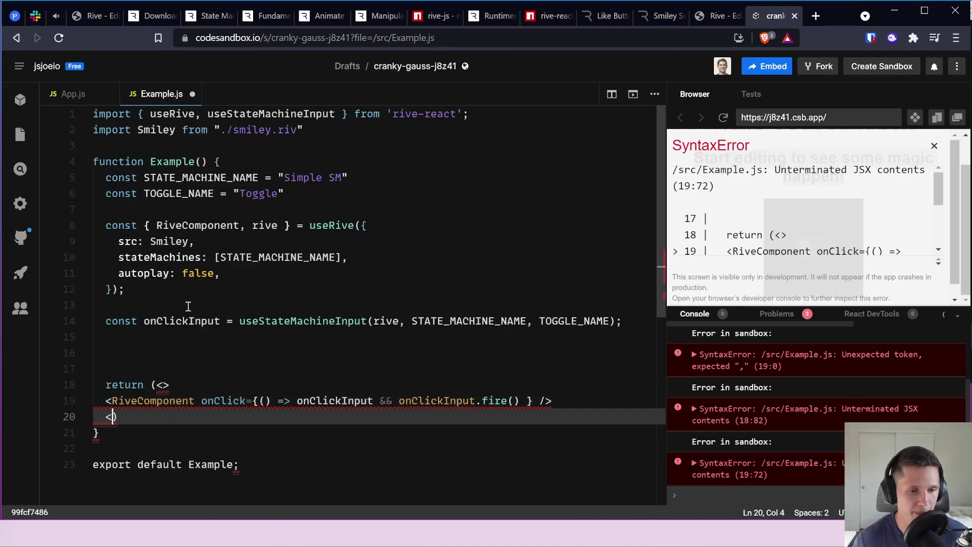
Step: Add a button element reading "Play animation" below RiveComponent inside the fragment
key(Up)
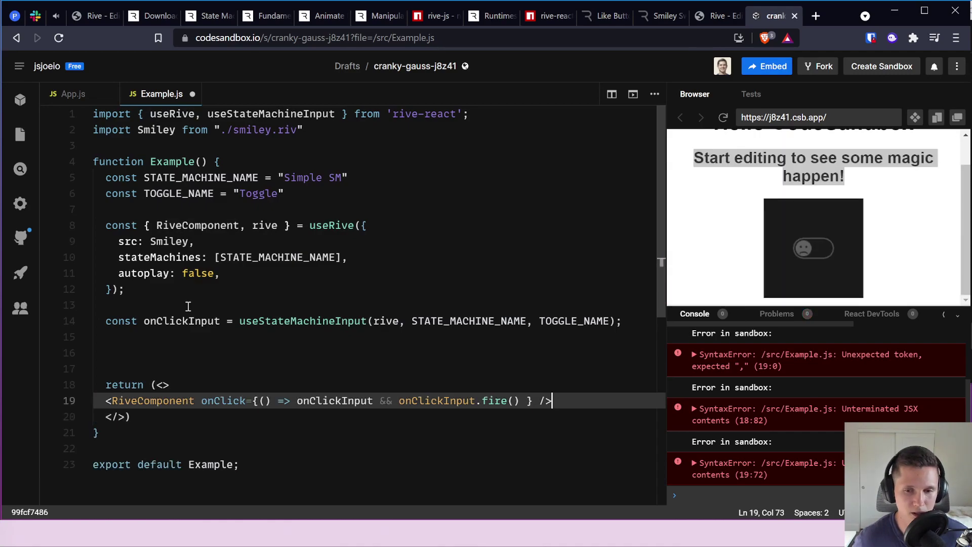
key(End)
key(Return)
text(<)
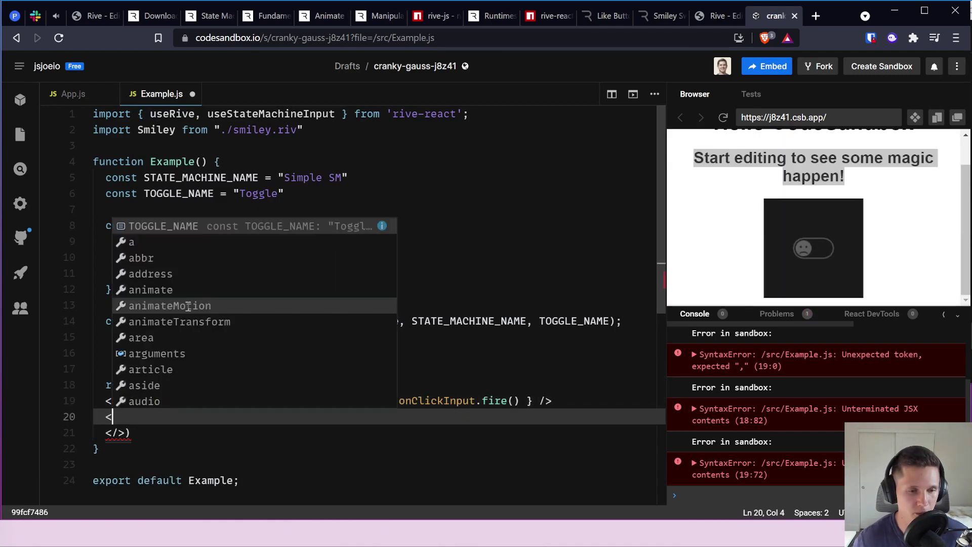
text(button>Pl)
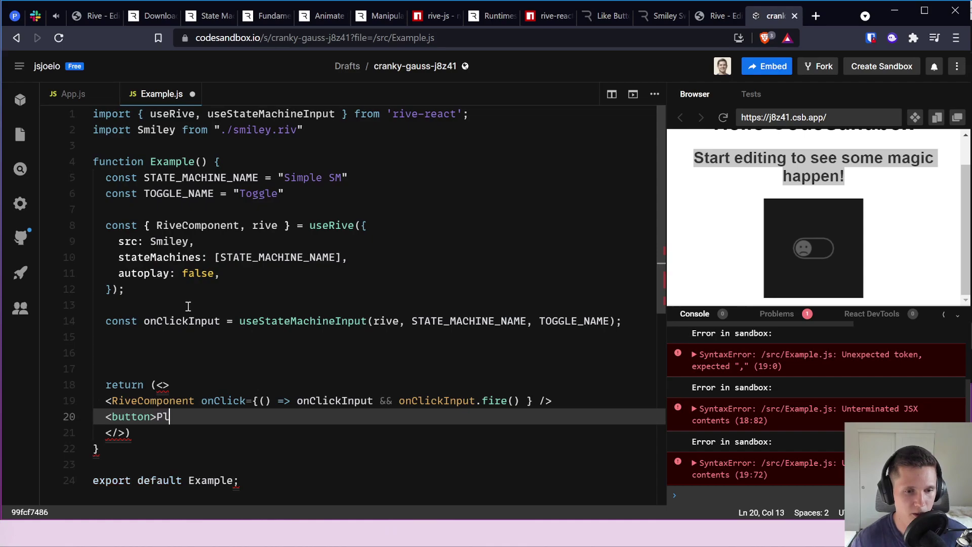
text(ay animation</button>)
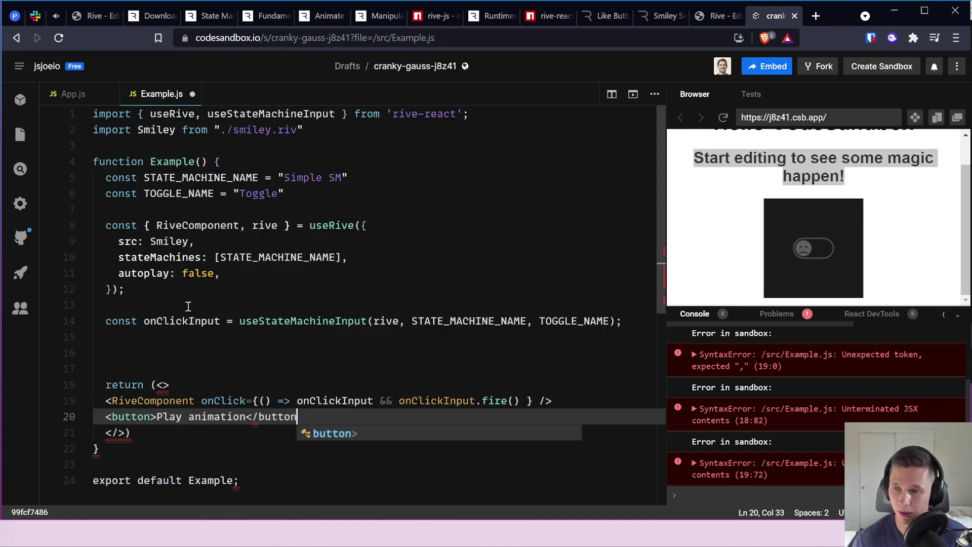
key(Left)
key(Left)
key(Left)
key(Left)
key(Left)
key(Left)
key(Left)
key(Left)
key(Left)
key(Left)
key(Left)
key(Left)
key(Left)
key(Left)
key(Left)
key(Left)
key(Left)
key(Left)
key(Left)
key(Left)
key(Left)
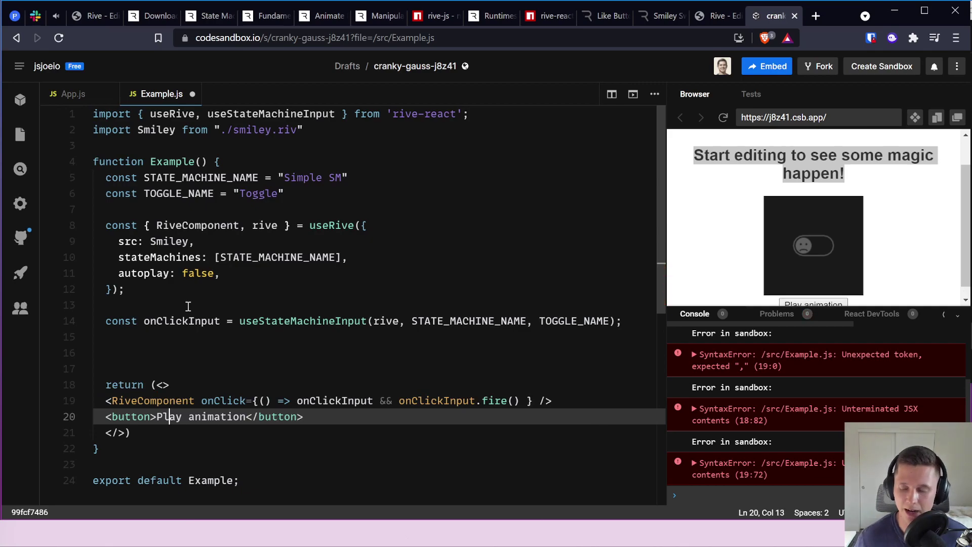
scroll(773, 257, down, 1)
Step: Declare const [isPlaying, setIsPlaying] = React.useState(false) below the TOGGLE_NAME constant
click(194, 203)
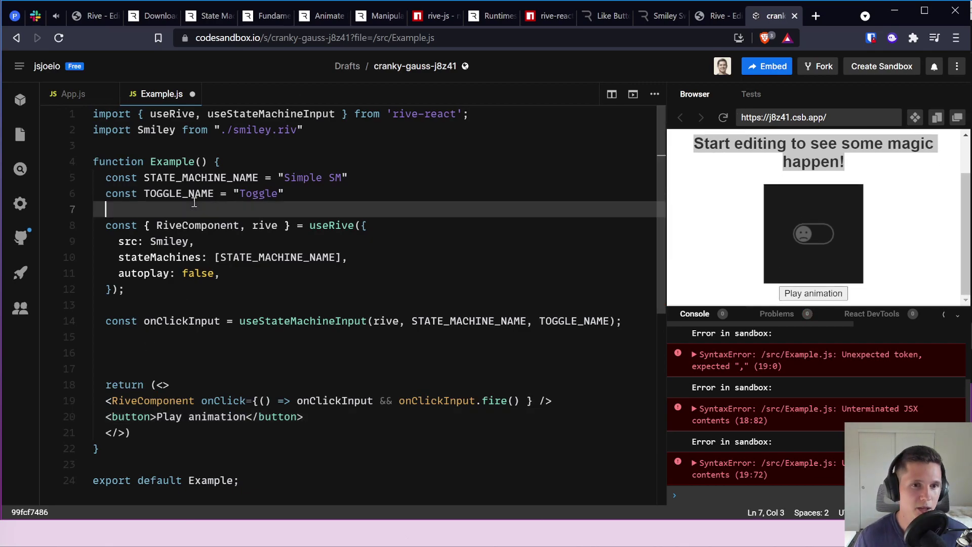
key(Return)
key(Up)
text(cosnt [)
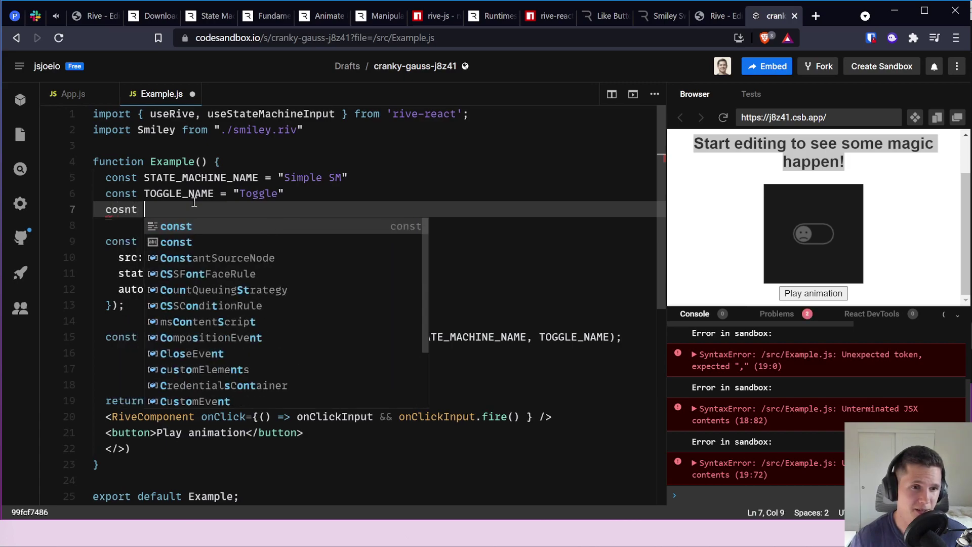
key(BackSpace)
key(BackSpace)
key(BackSpace)
key(BackSpace)
key(BackSpace)
text(ns)
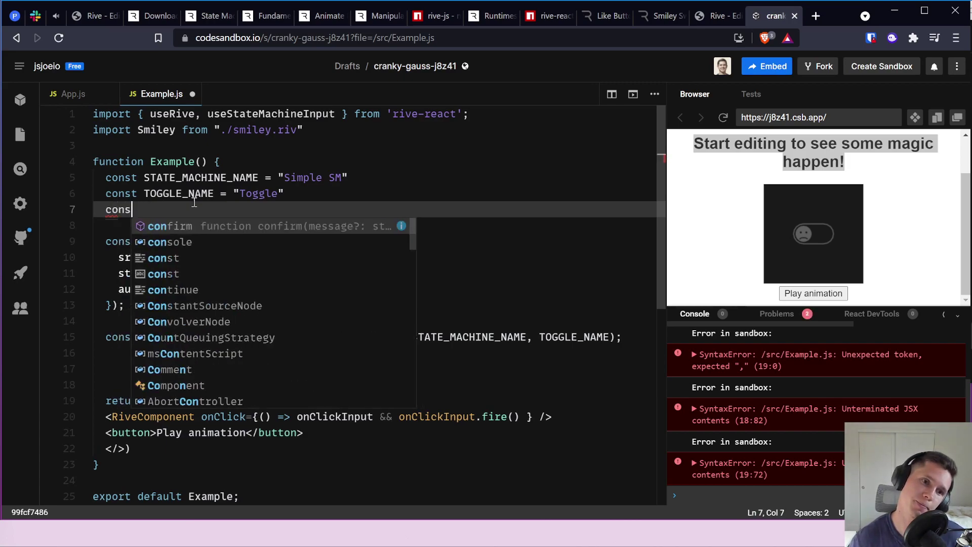
text(t [isPlaying, )
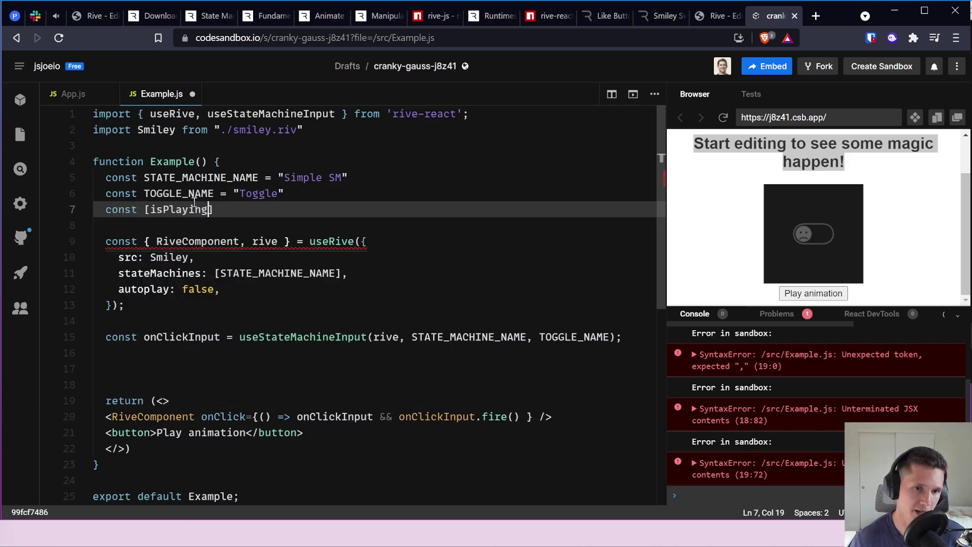
text(setIsPlay)
key(BackSpace)
key(BackSpace)
key(BackSpace)
key(BackSpace)
text(Pla)
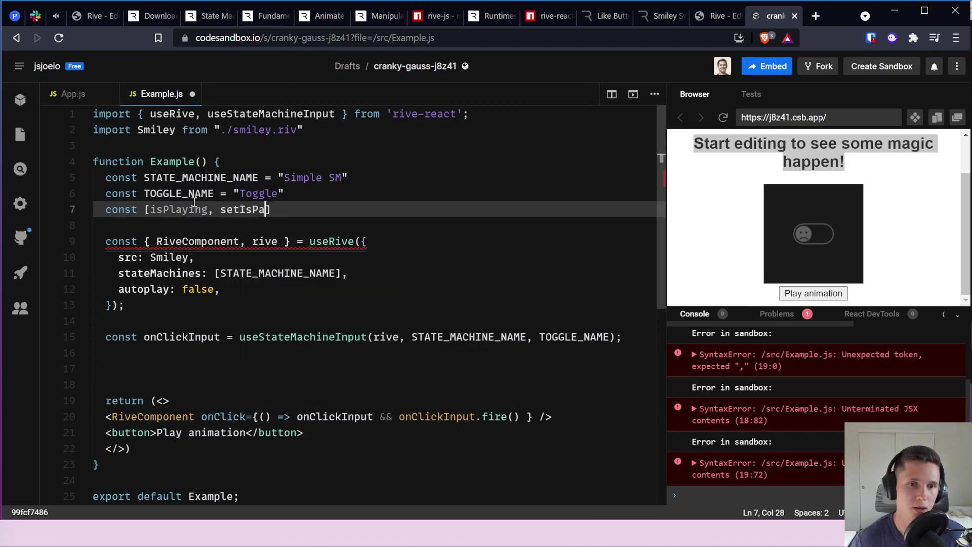
text(ying] = Rec)
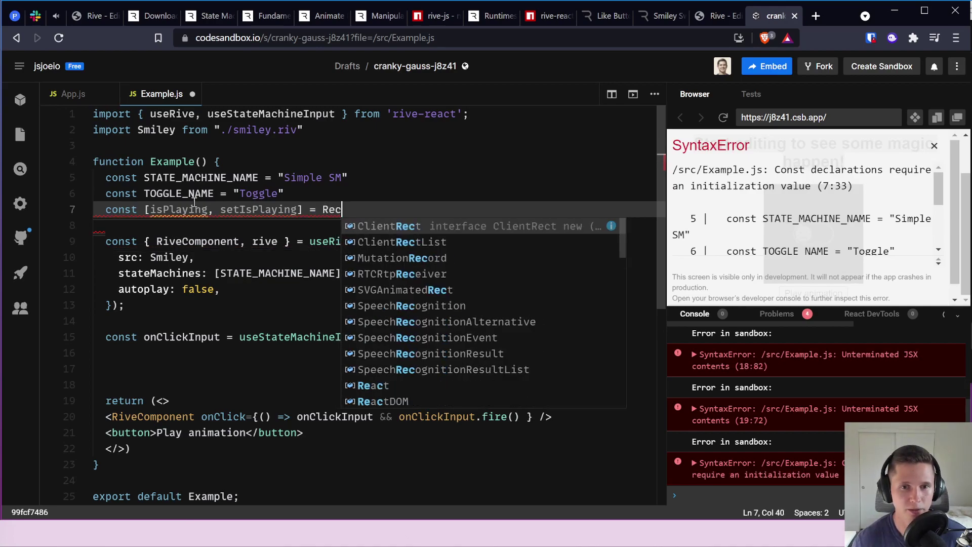
key(BackSpace)
text(act.use)
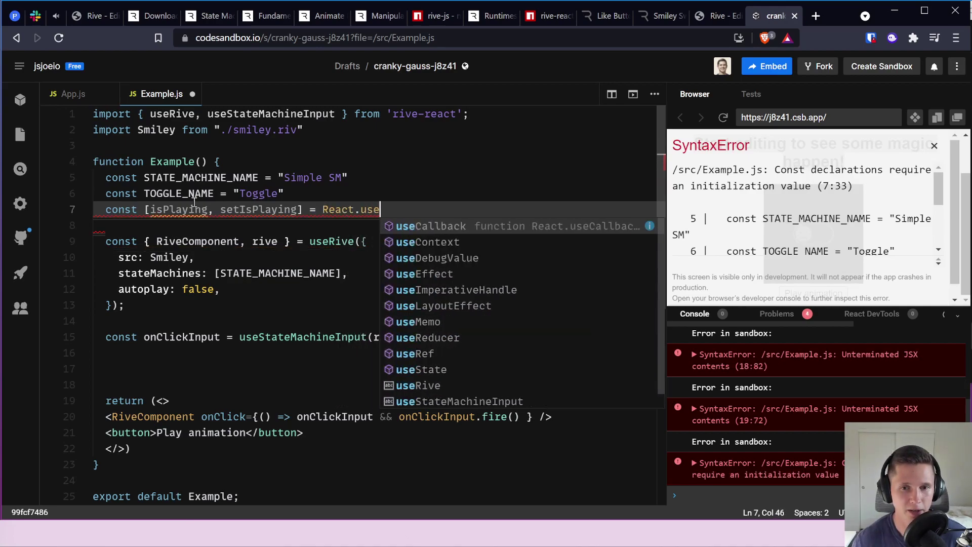
text(State(false)
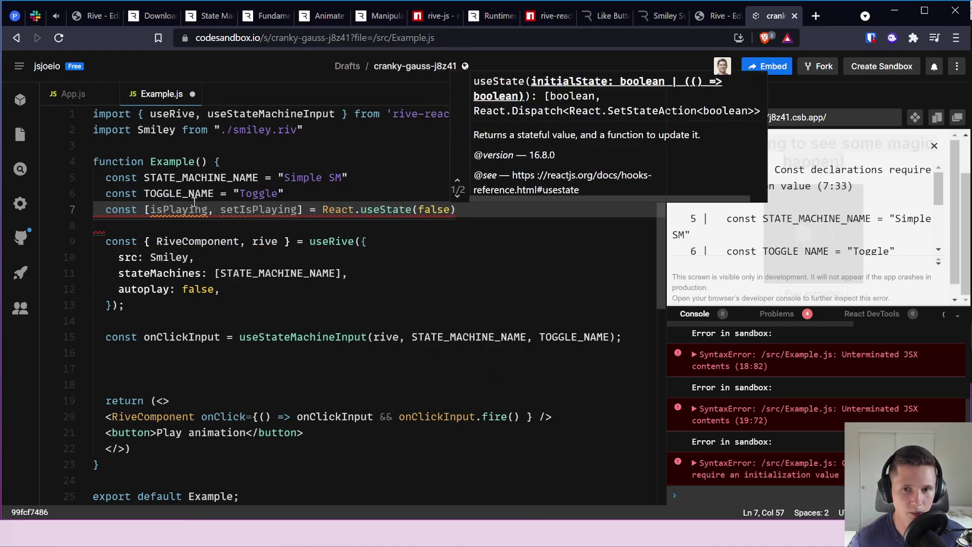
key(Left)
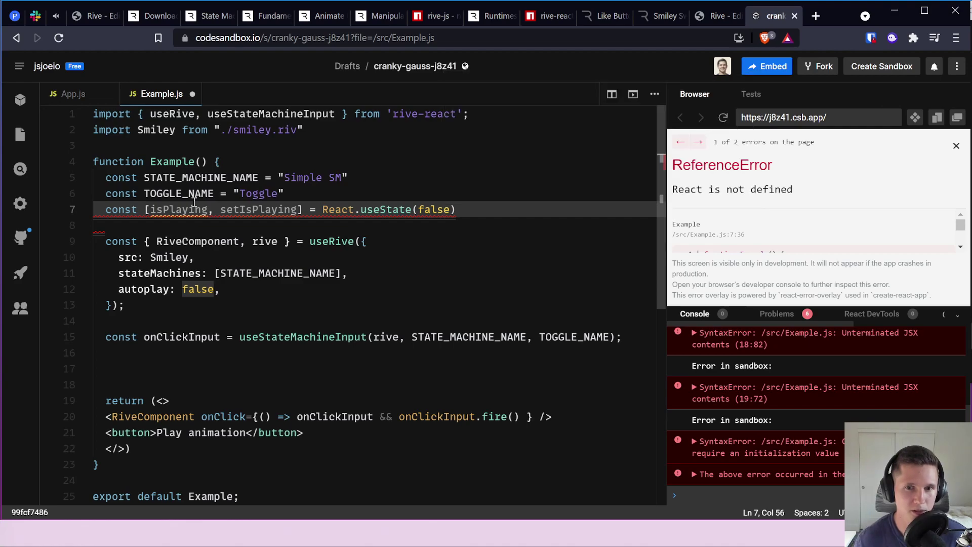
key(Down)
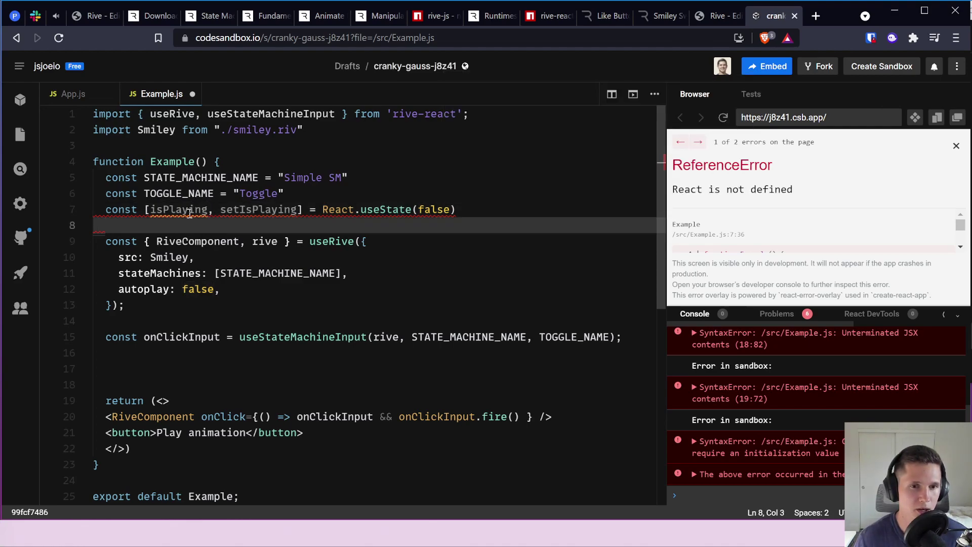
Step: Set autoplay to isPlaying in the useRive options
mouse_move(189, 212)
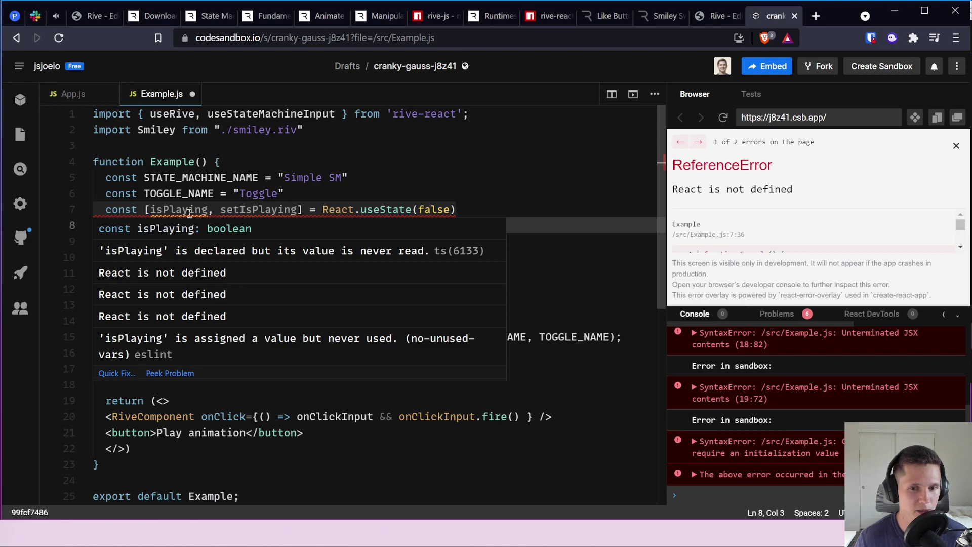
click(246, 179)
double_click(190, 290)
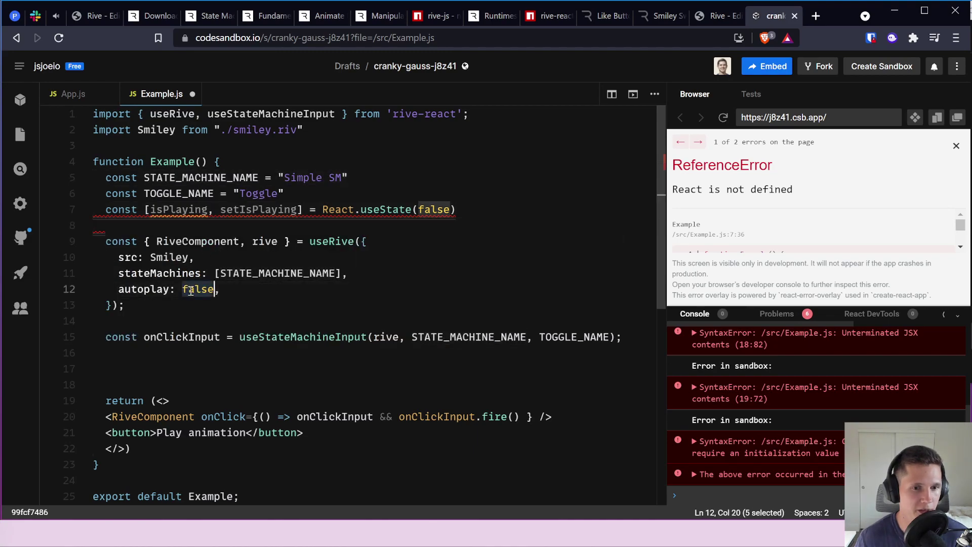
key(BackSpace)
text(isp)
key(Return)
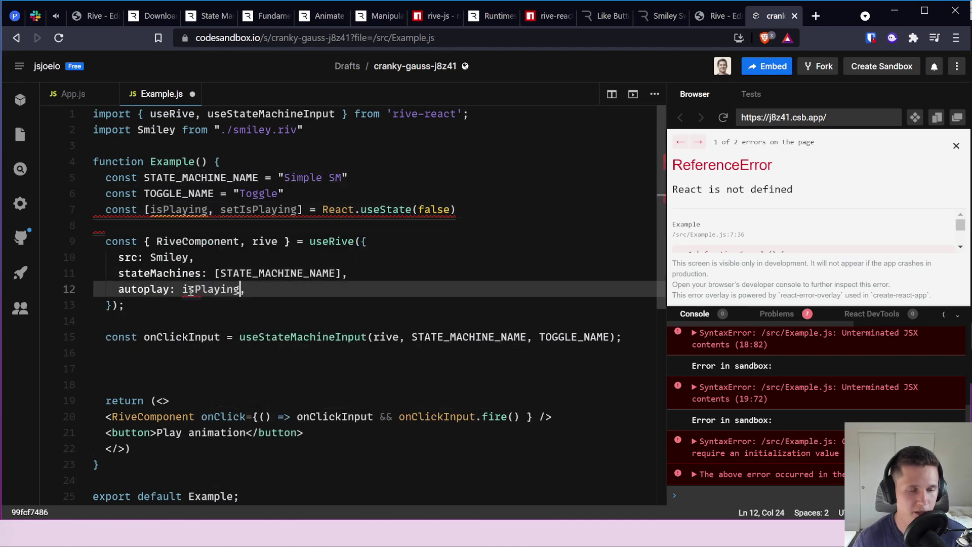
Step: Give the Play animation button an onClick handler of () => setIsPlaying(!isPlaying)
click(152, 432)
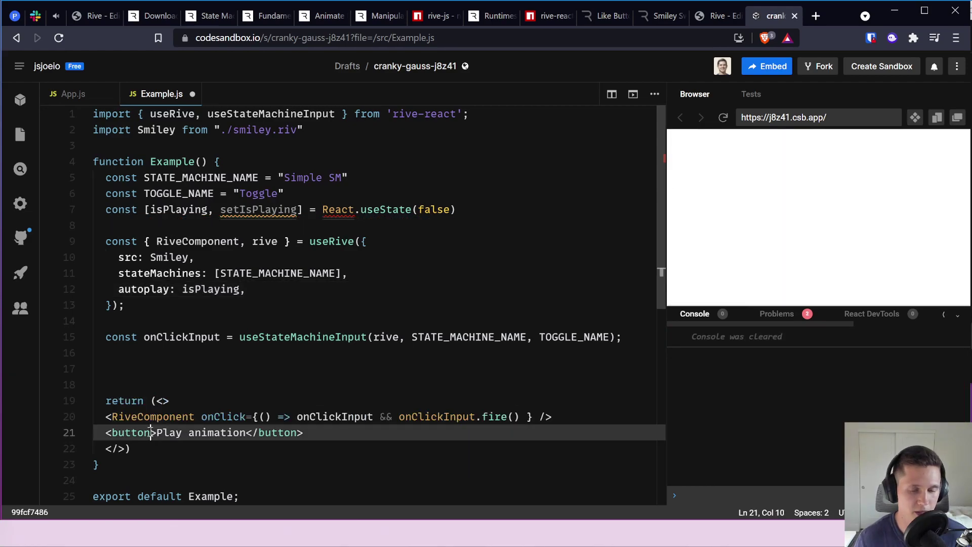
text(onClick)
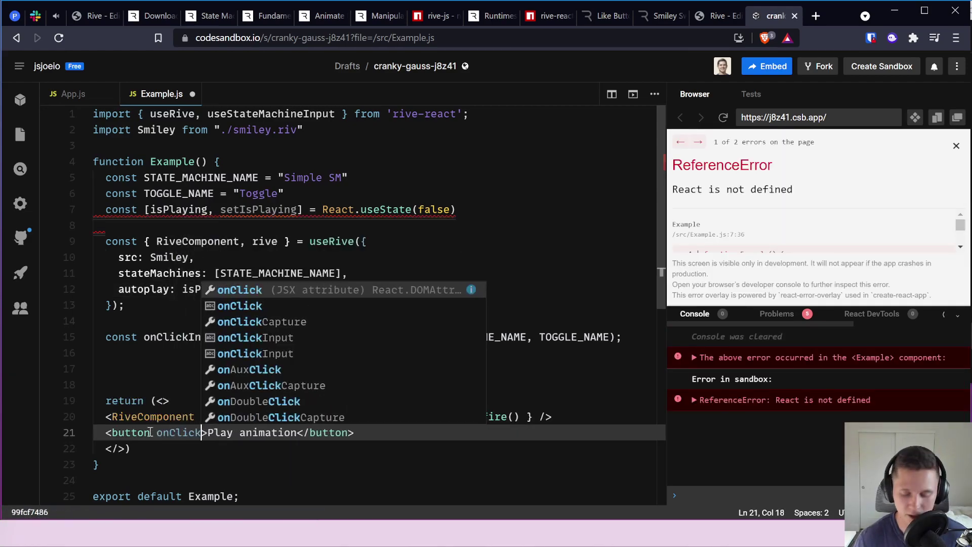
key(Return)
text(={})
key(Left)
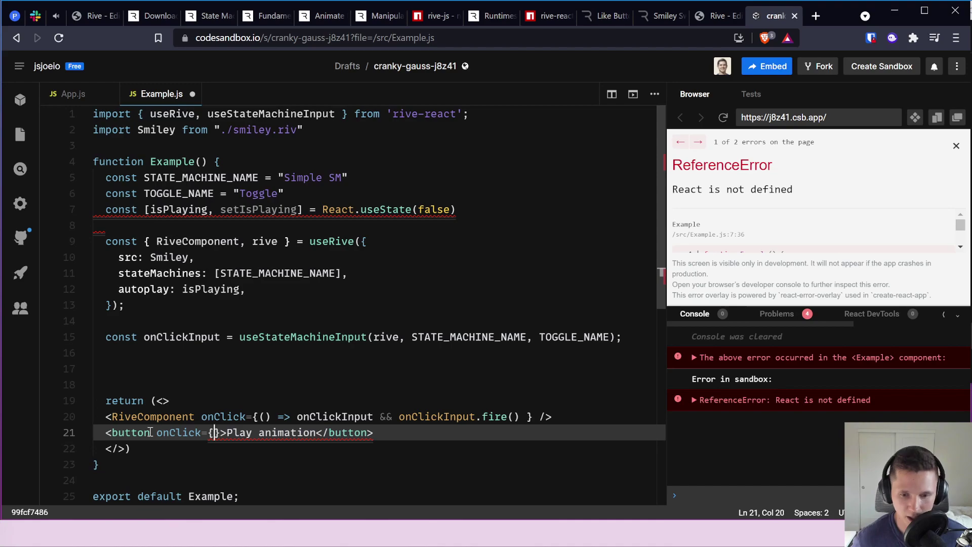
text(() =)
key(BackSpace)
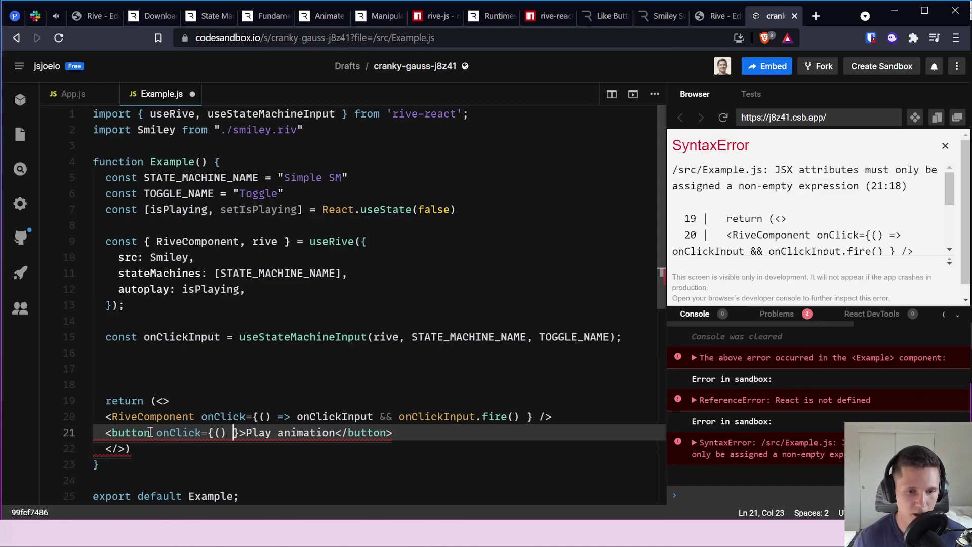
text(=> )
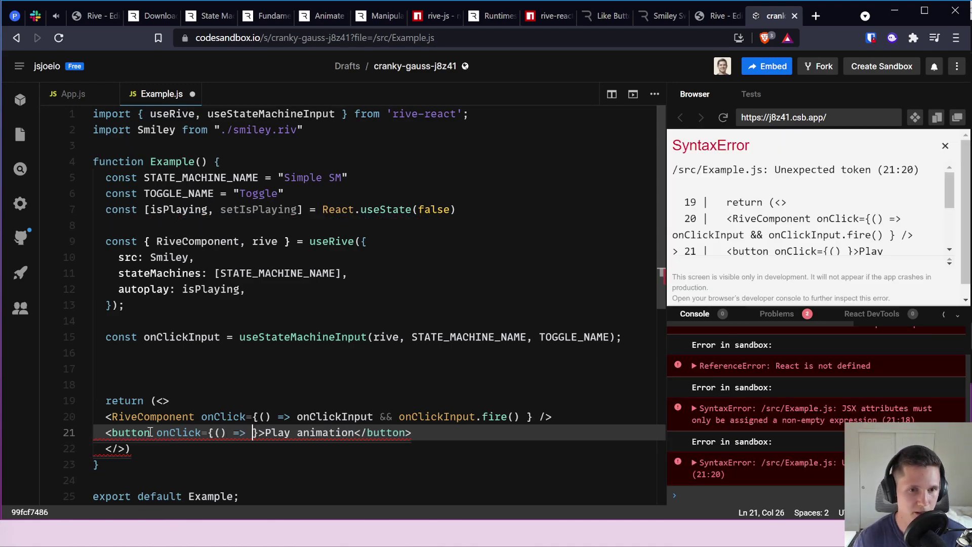
text(setIs)
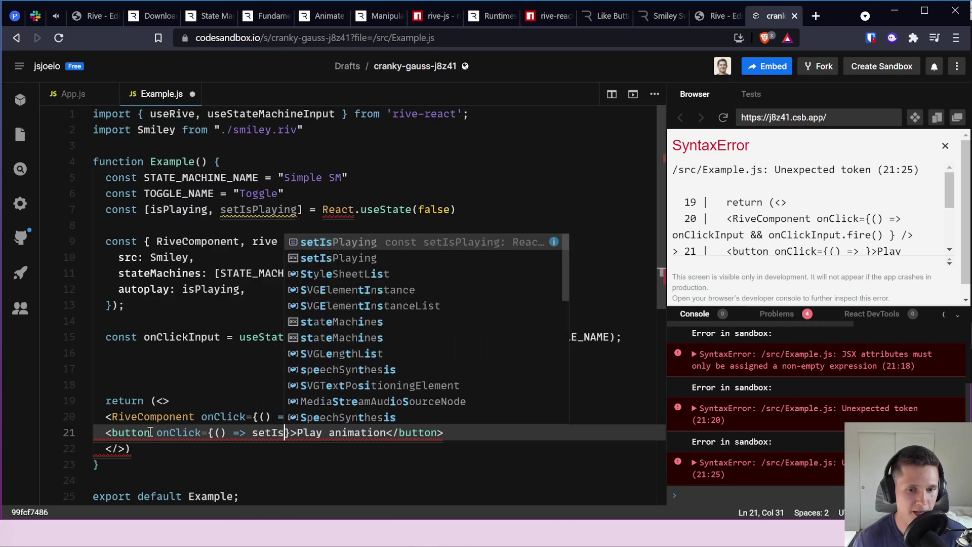
key(Tab)
text((!)
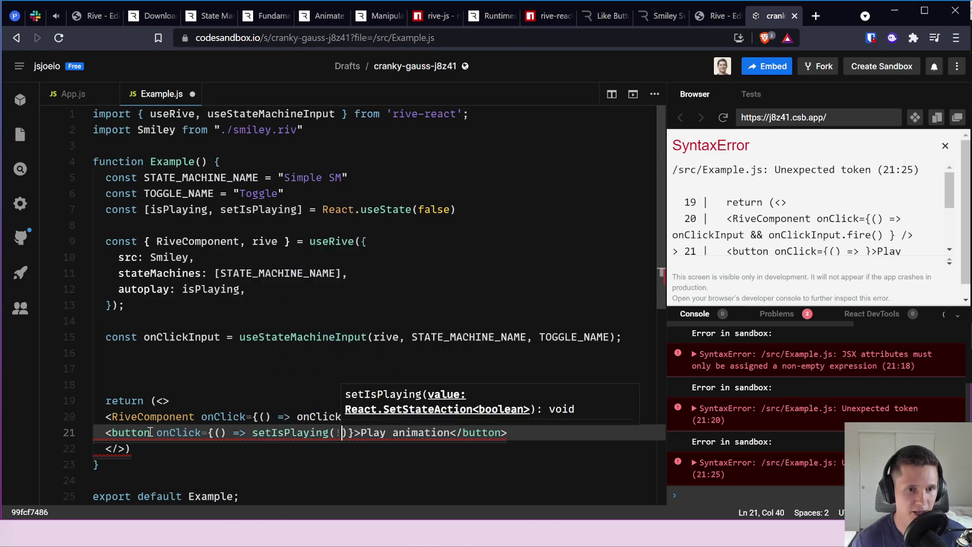
text(isPlaying)
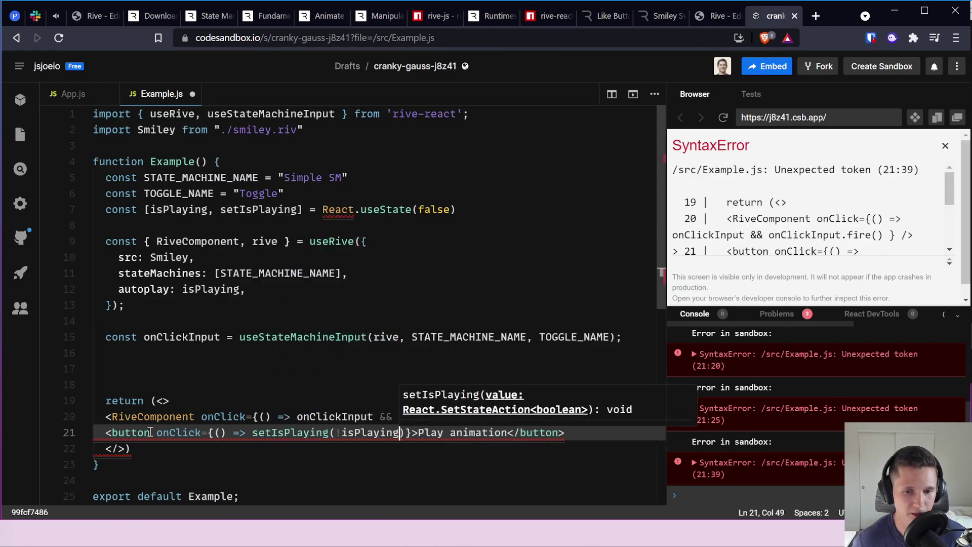
key(Up)
key(Up)
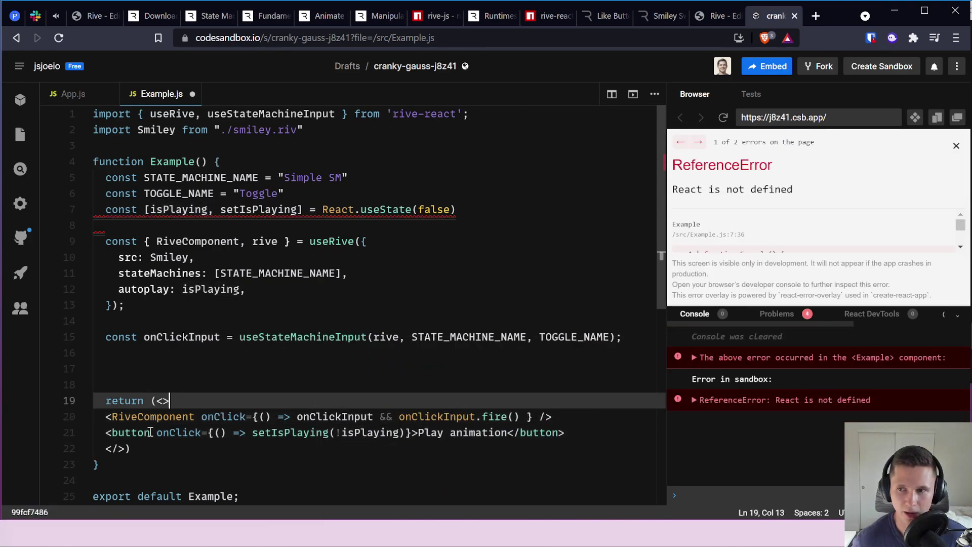
key(Up)
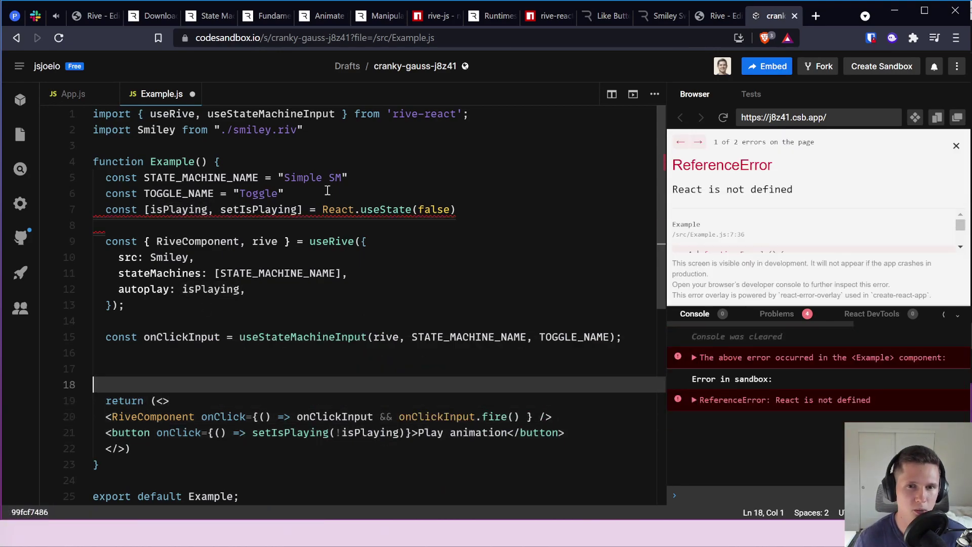
Step: Import React from "react" on a new first line of Example.js and save the file
click(321, 114)
key(ctrl+shift+Return)
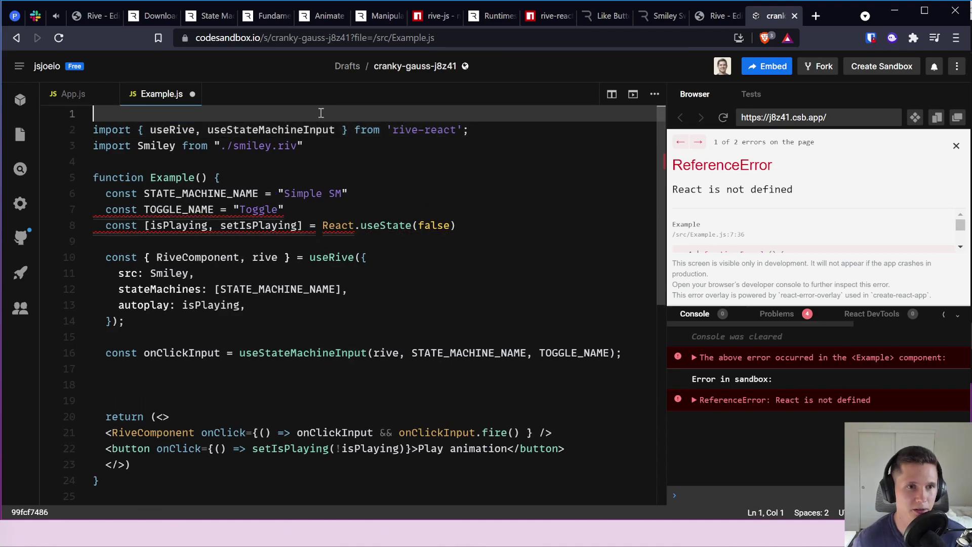
text(import Rea)
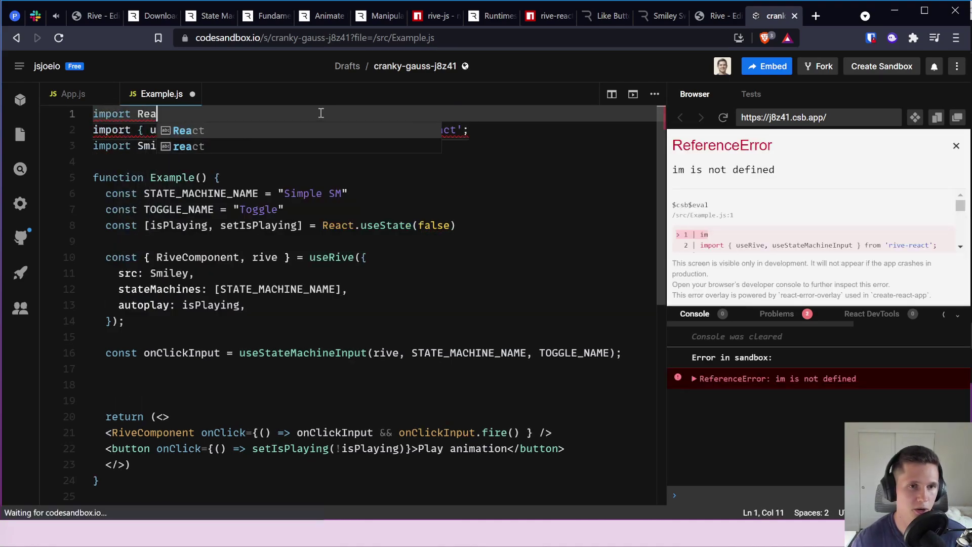
text(ct from "react")
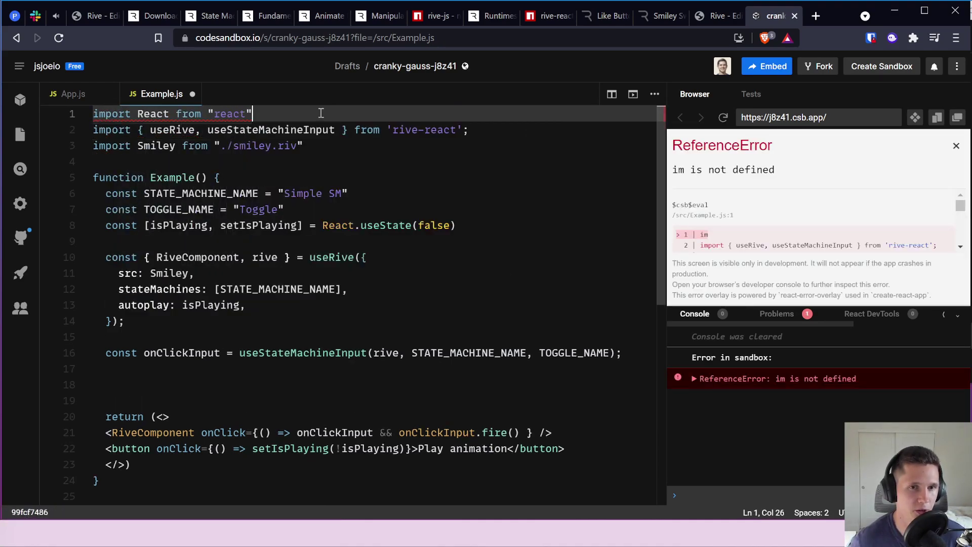
key(ctrl+s)
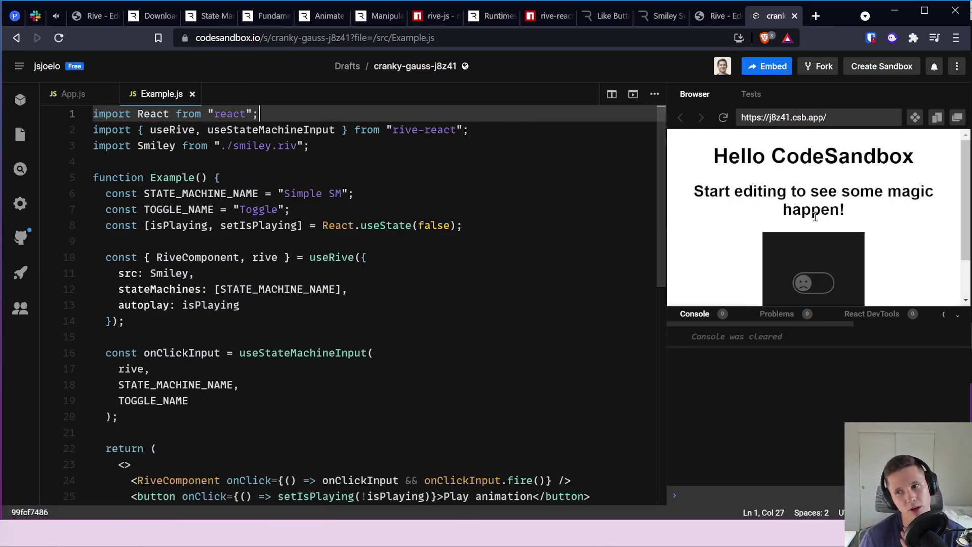
Step: Test the Play animation button below the smiley switch in the preview
scroll(725, 238, down, 1)
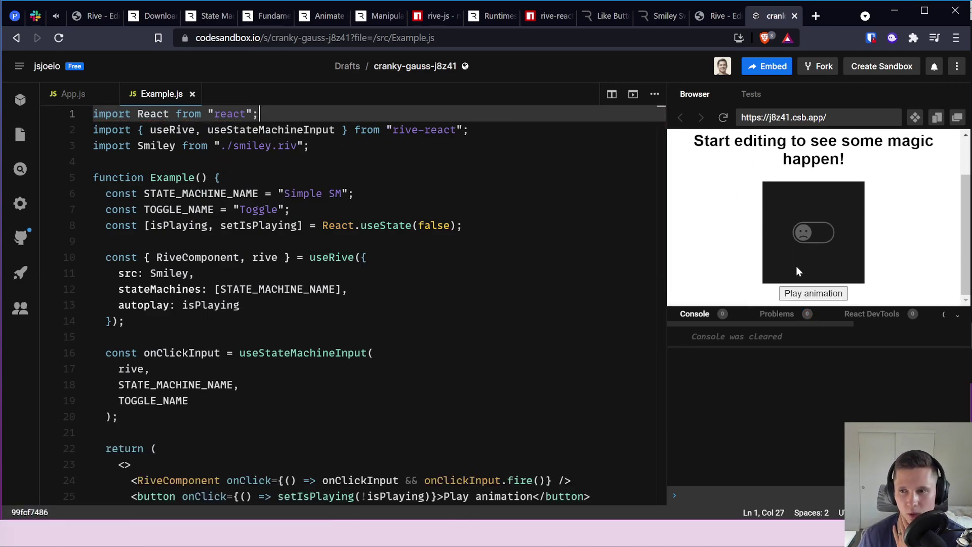
click(821, 298)
click(813, 297)
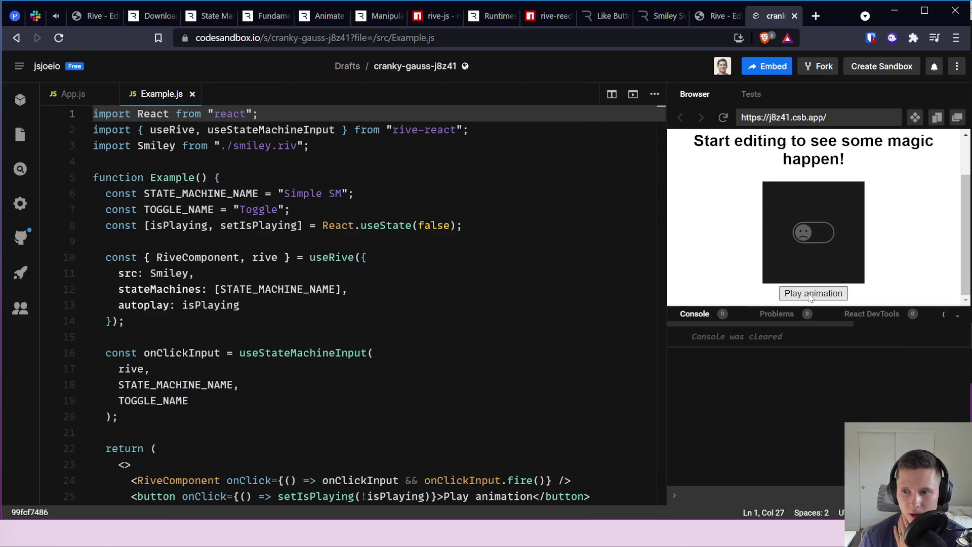
Step: Comment out the Play animation button line in the returned JSX
scroll(630, 253, down, 2)
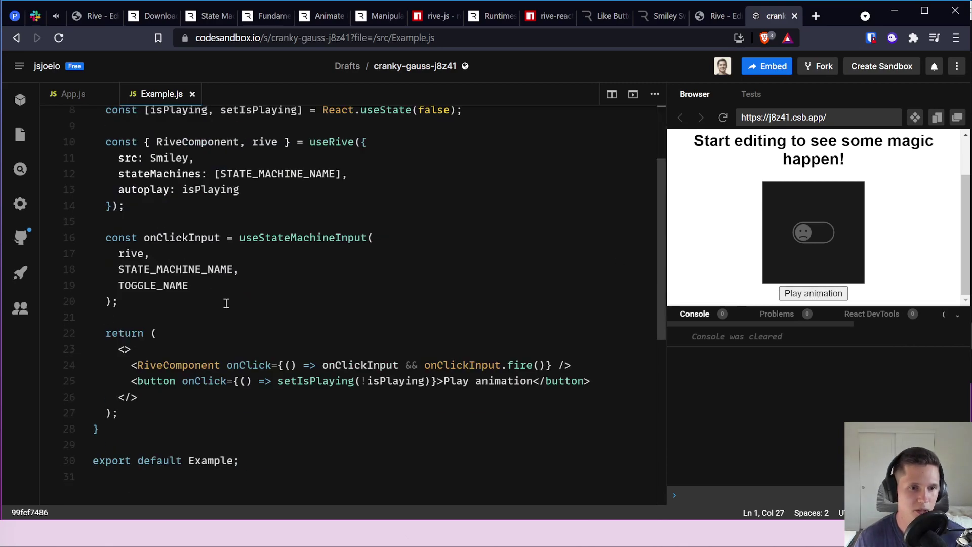
double_click(279, 380)
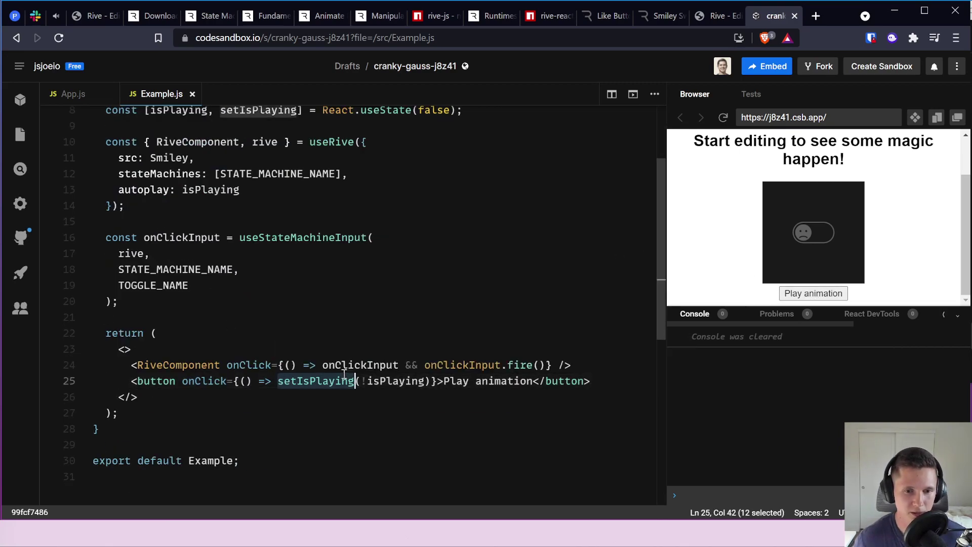
key(shift+Right)
key(shift+Right)
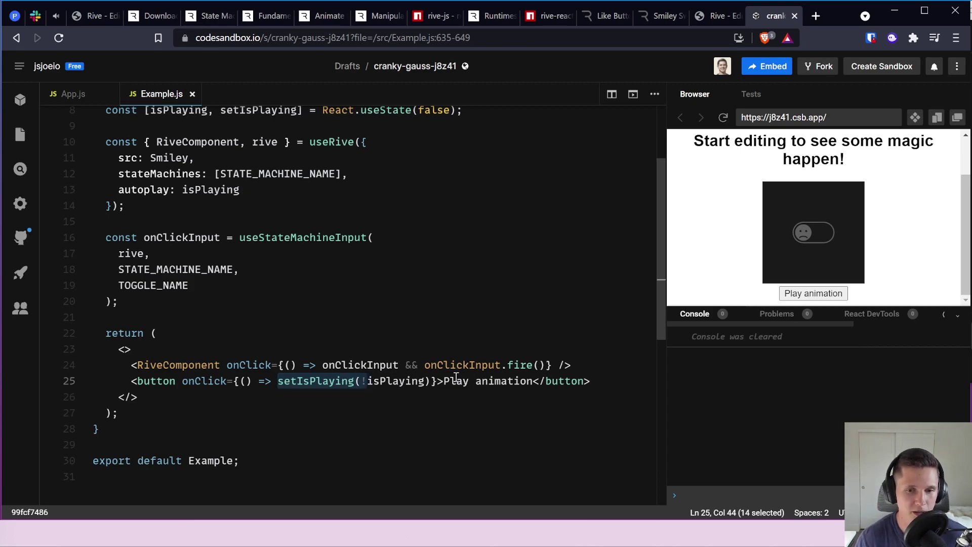
key(ctrl+slash)
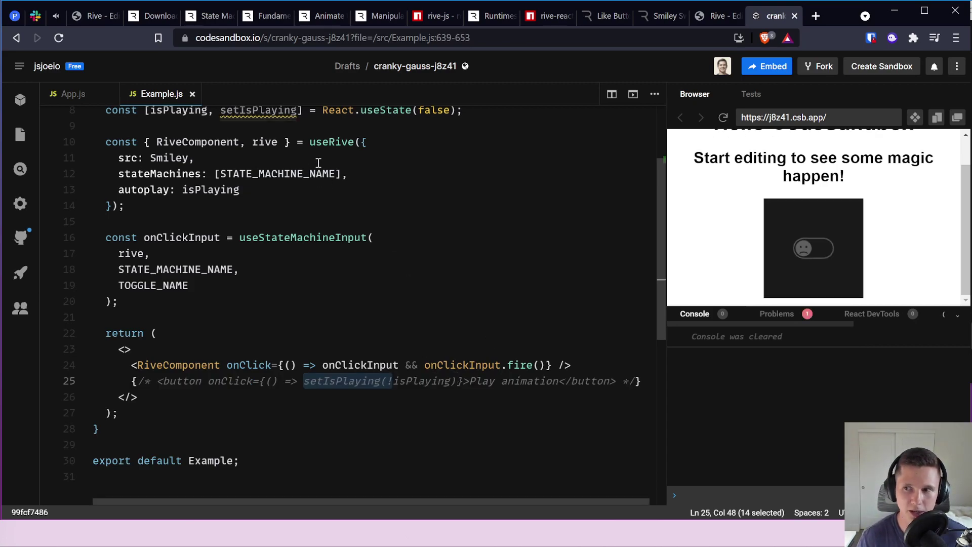
Step: Test the smiley switch in the preview and check the sandbox's reported problems and console output
scroll(280, 191, up, 3)
click(852, 263)
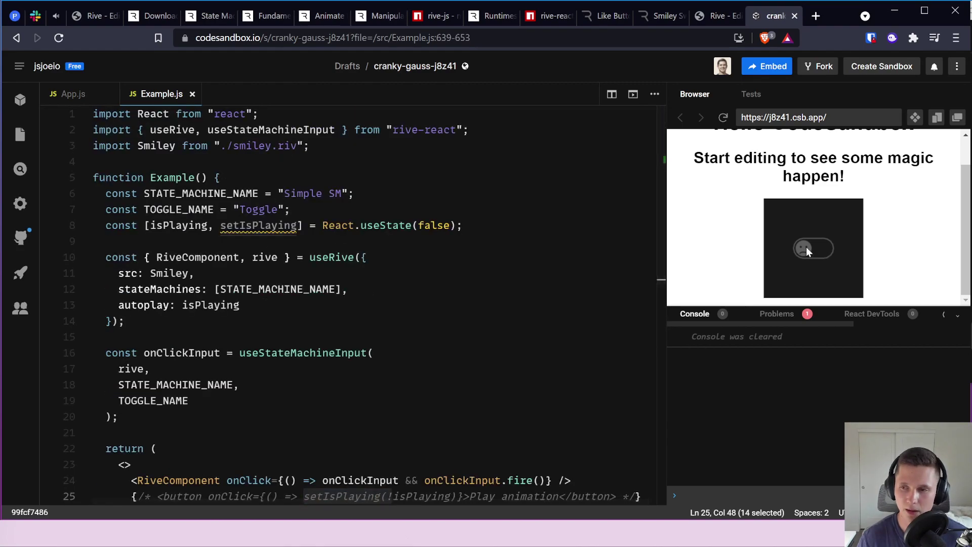
click(785, 318)
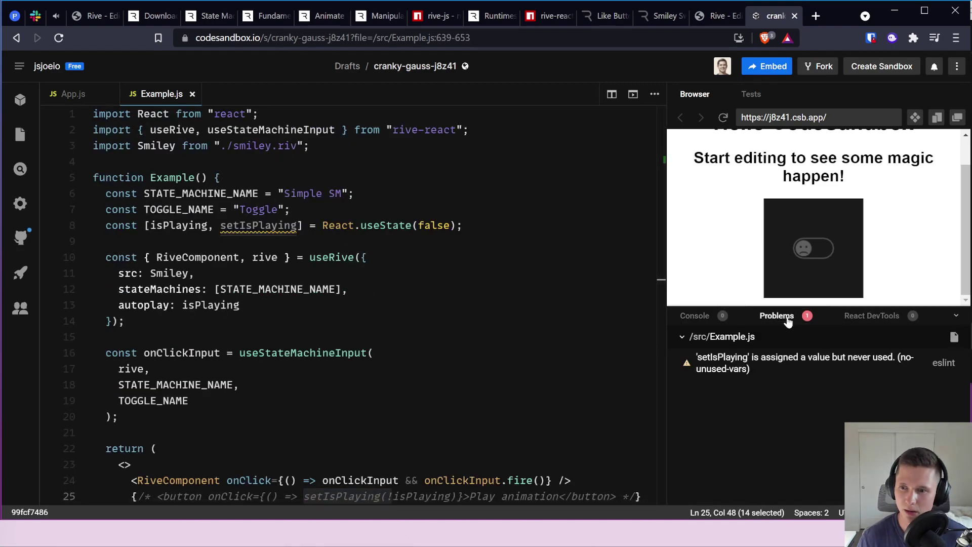
click(695, 315)
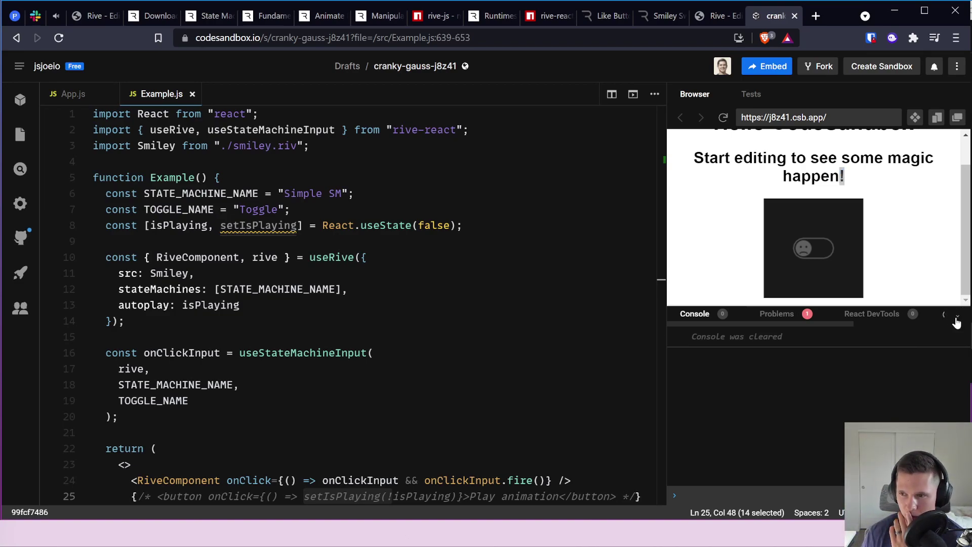
click(957, 317)
triple_click(803, 288)
click(803, 288)
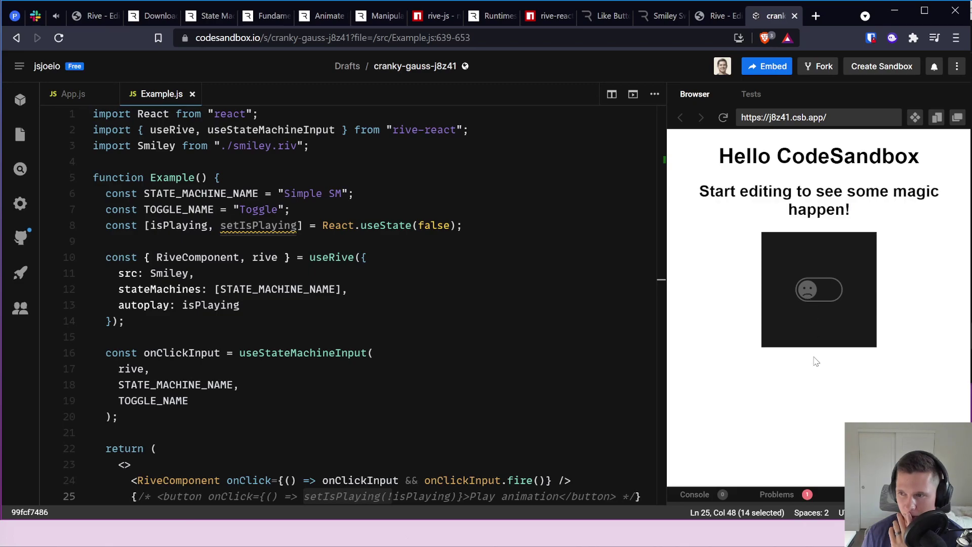
Step: Delete the isPlaying state declaration below the TOGGLE_NAME constant, leaving no extra blank line
click(409, 349)
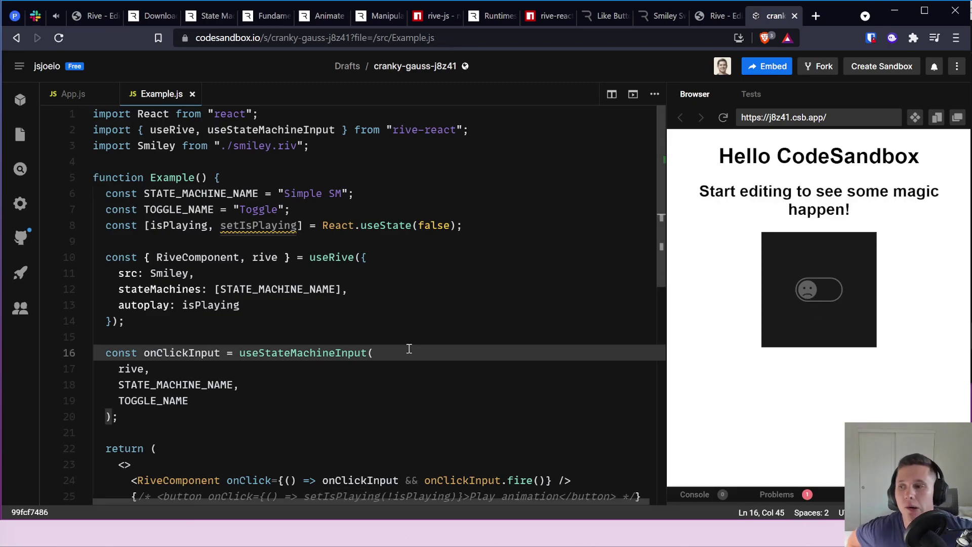
click(387, 225)
key(End)
key(shift+Home)
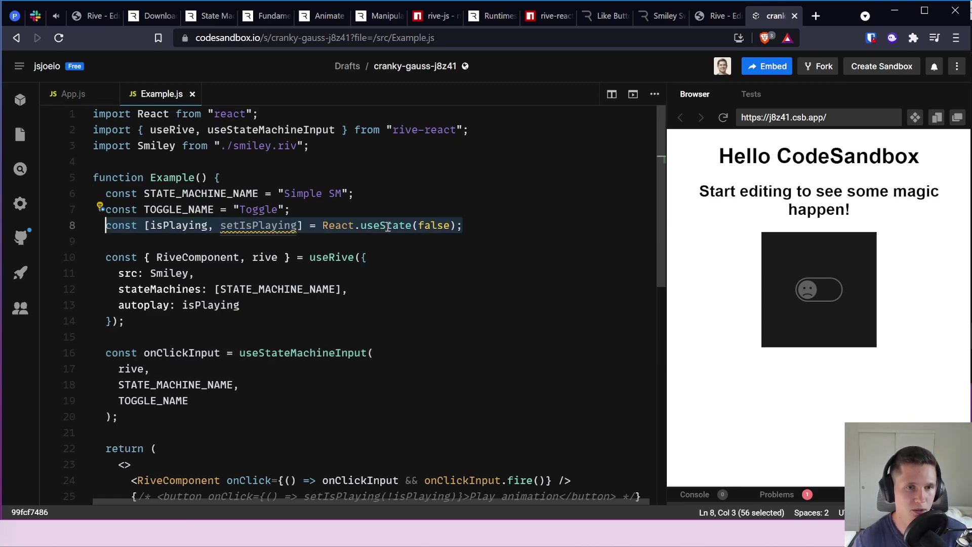
key(BackSpace)
key(BackSpace)
key(BackSpace)
Step: Set autoplay to true in the useRive options, with a trailing comma
key(Down)
key(Down)
key(Down)
key(Down)
key(Down)
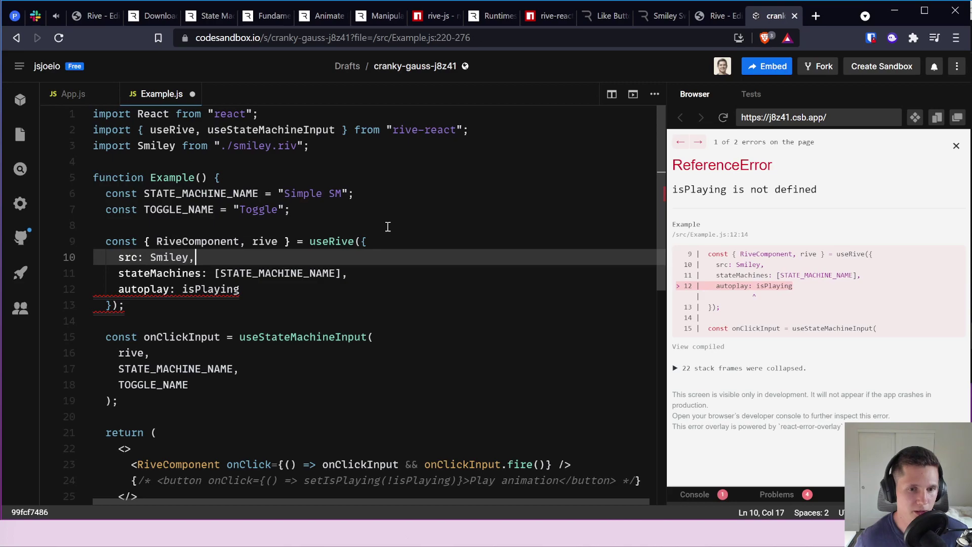
key(ctrl+BackSpace)
text(false)
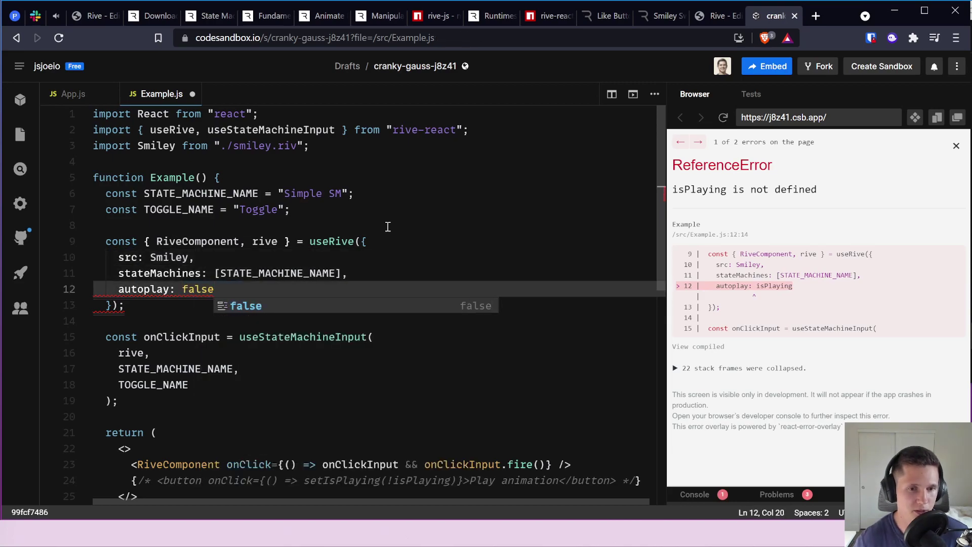
key(BackSpace)
key(BackSpace)
key(BackSpace)
key(BackSpace)
key(BackSpace)
text(true,)
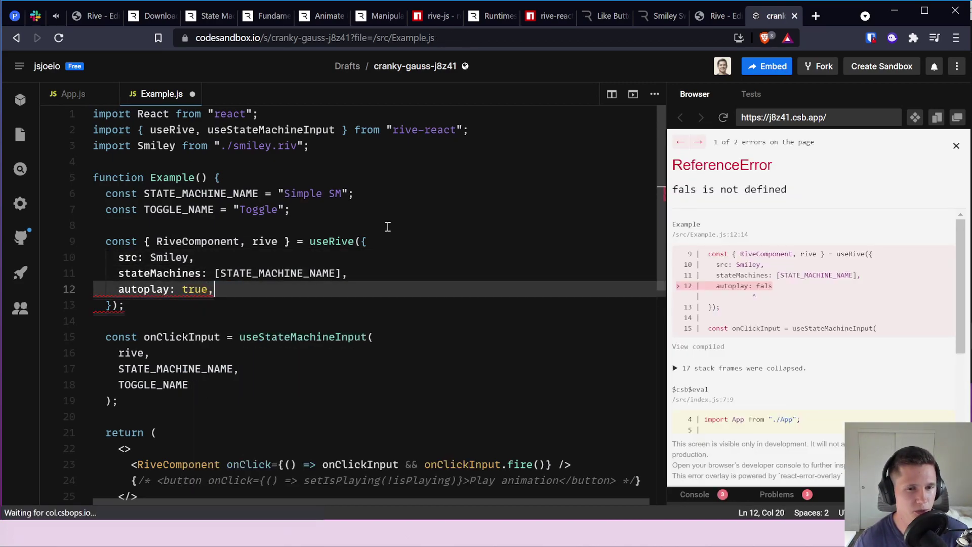
Step: Delete the React import line at the start of Example.js
key(Up)
key(Up)
key(Up)
key(Up)
key(Up)
key(Up)
key(Up)
key(Up)
key(Up)
key(Up)
key(Up)
key(End)
key(shift+Home)
key(BackSpace)
key(Delete)
Step: Delete the commented-out Play animation button below RiveComponent
key(Down)
key(Down)
key(Down)
key(Down)
key(Down)
key(Down)
key(Down)
key(Down)
key(Down)
key(Down)
key(Down)
key(Down)
key(Down)
key(Down)
key(Down)
key(Down)
key(Down)
key(Down)
key(Down)
key(Down)
key(Down)
key(Down)
key(shift+End)
key(BackSpace)
Step: Move RiveComponent's onClick function, () => onClickInput && onClickInput.fire(), out of the JSX into a comment line above the return statement
scroll(258, 357, down, 2)
click(295, 322)
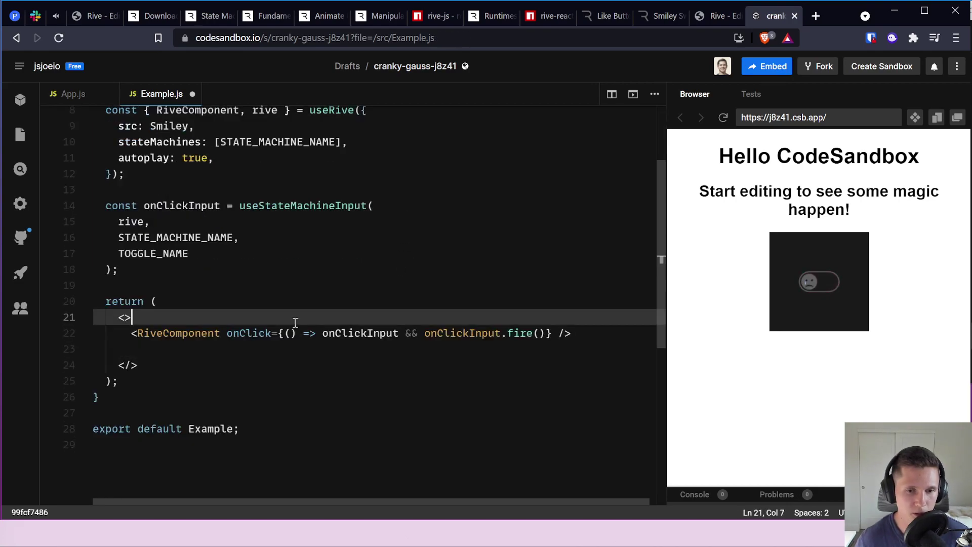
key(Down)
click(286, 333)
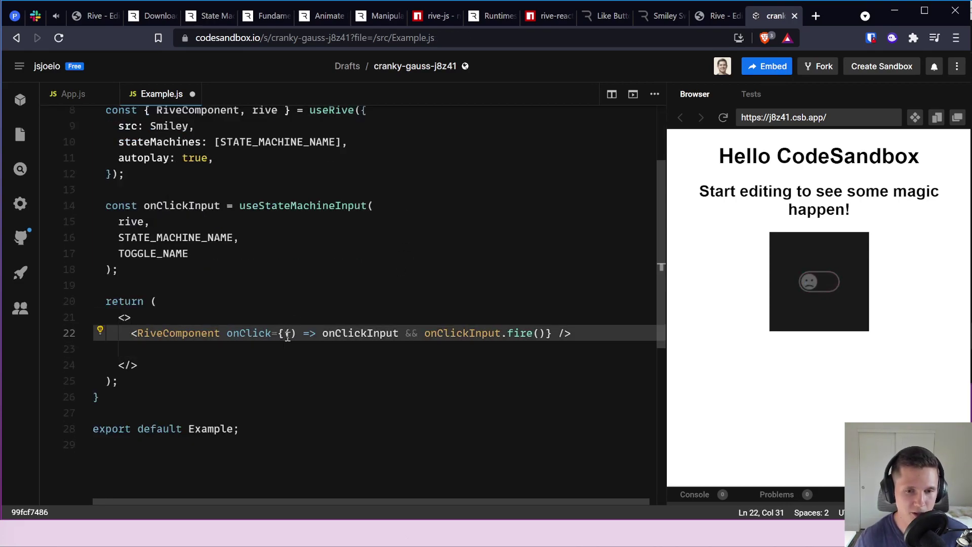
key(ctrl+shift+Right)
key(ctrl+shift+Right)
key(ctrl+shift+Right)
key(ctrl+shift+Right)
key(ctrl+shift+Right)
key(ctrl+shift+Right)
key(ctrl+shift+Right)
key(ctrl+shift+Right)
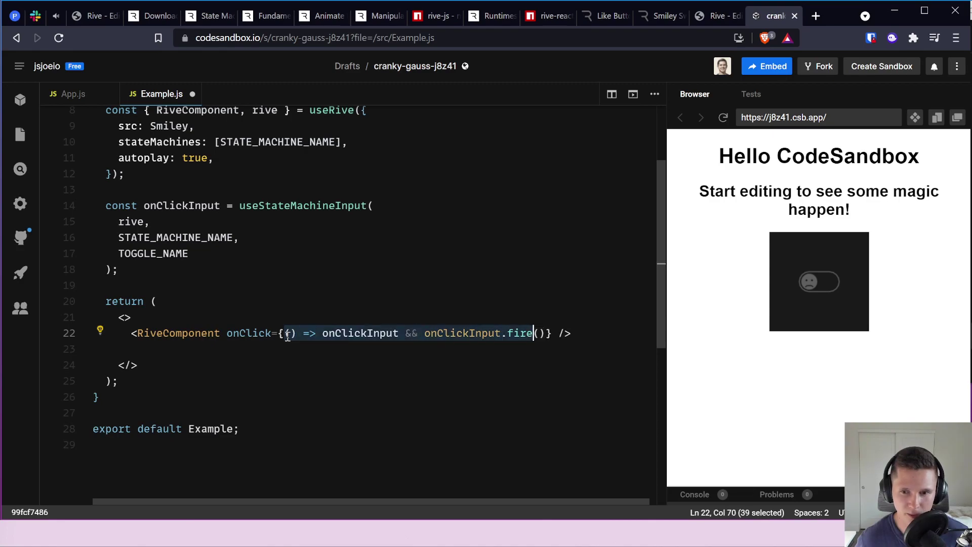
key(shift+Left)
key(ctrl+c)
key(BackSpace)
key(Up)
key(Up)
key(Up)
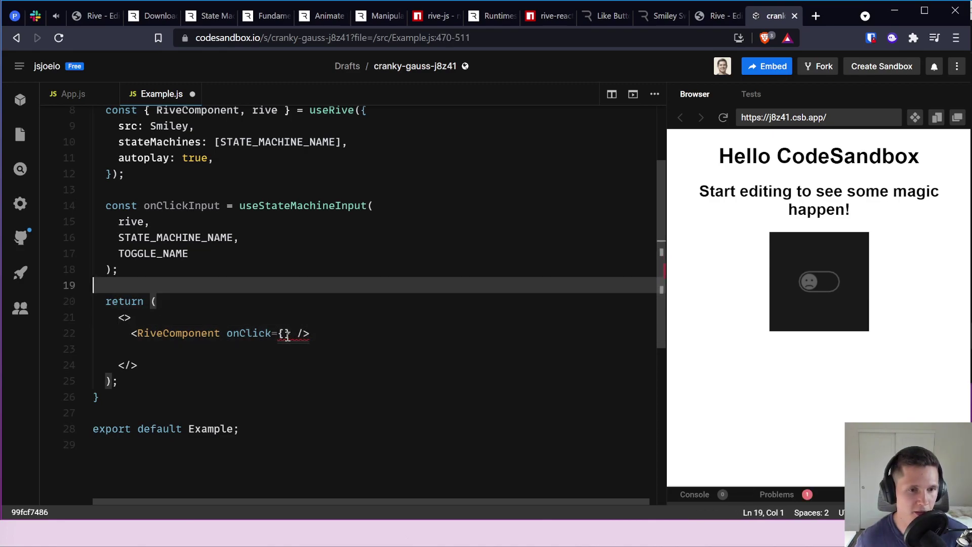
key(ctrl+v)
key(ctrl+slash)
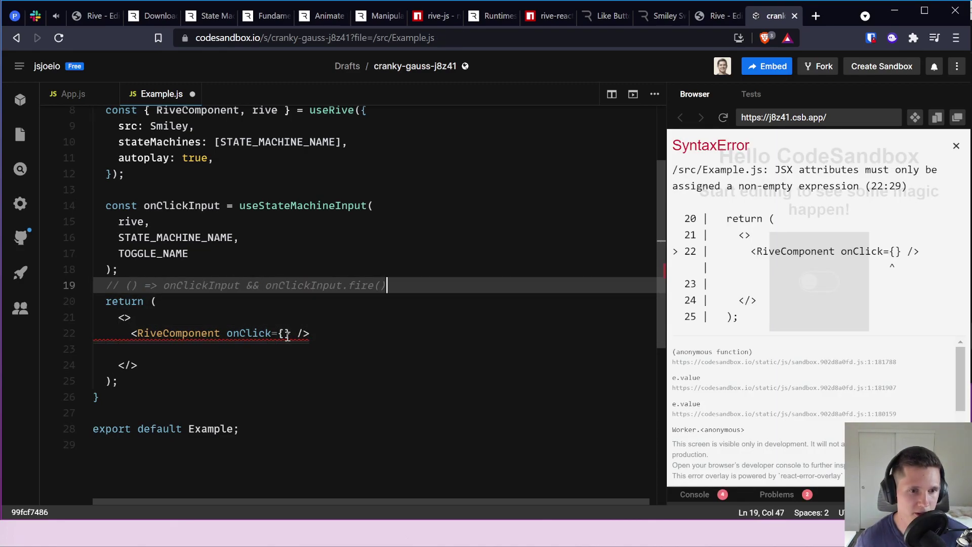
Step: Give RiveComponent's onClick an arrow function with a block body that runs console.log("I was fired!")
key(Down)
key(Down)
click(285, 334)
text(() =>)
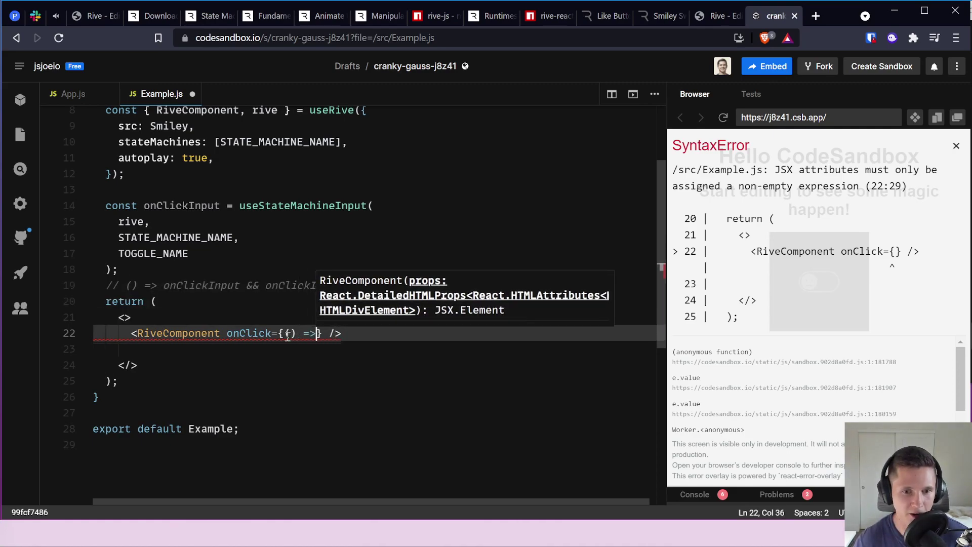
text( {)
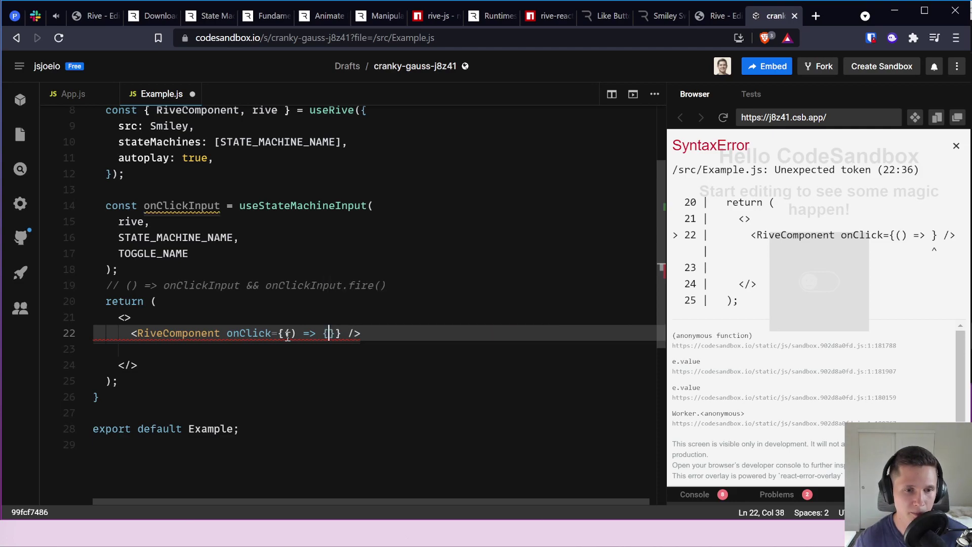
key(Return)
text(console.log)
text(("I was fire)
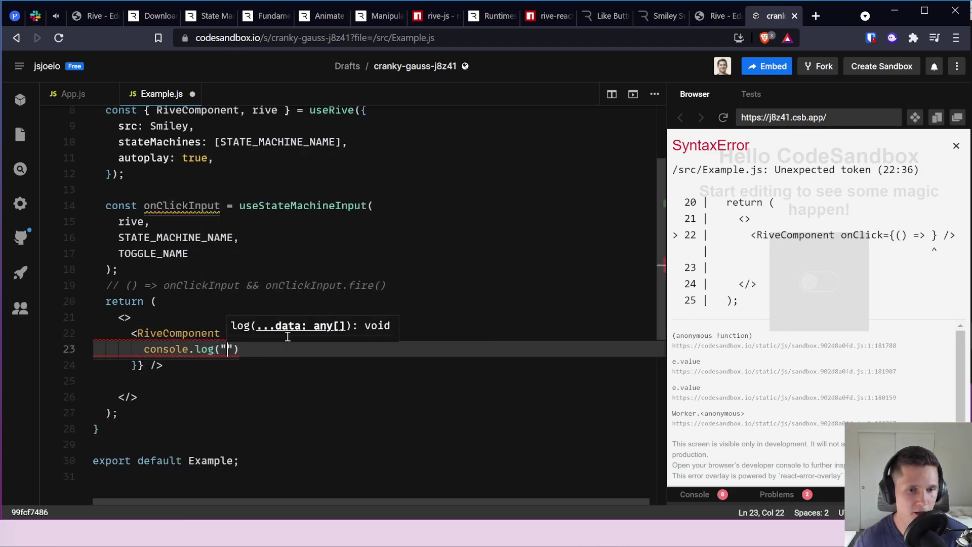
text(d!)
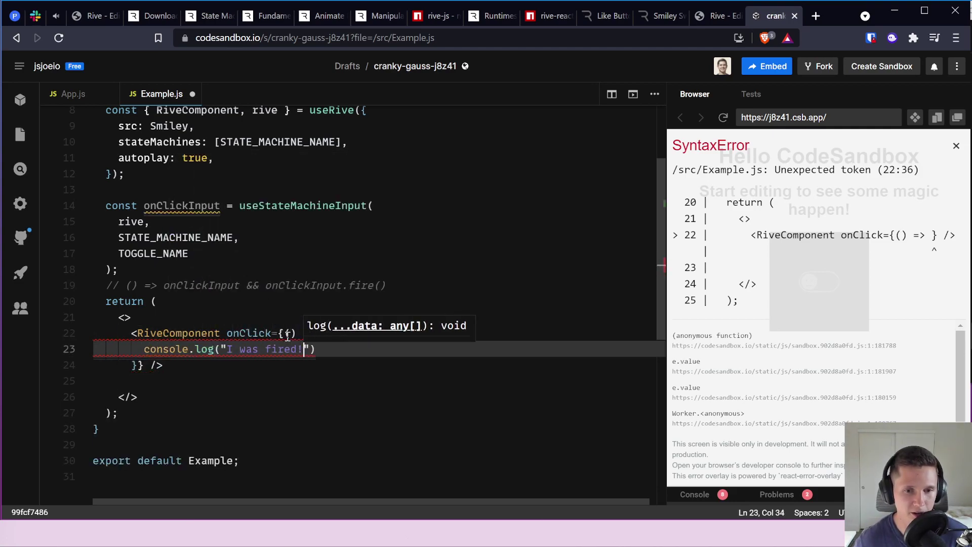
click(306, 285)
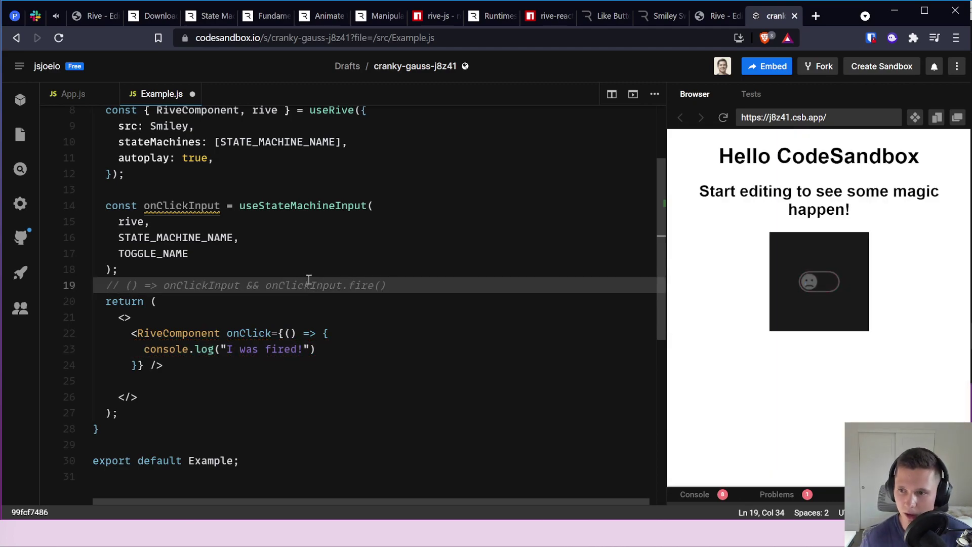
Step: Test the logging click handler on the smiley switch with the console open, reloading the preview and repeating the test
click(694, 494)
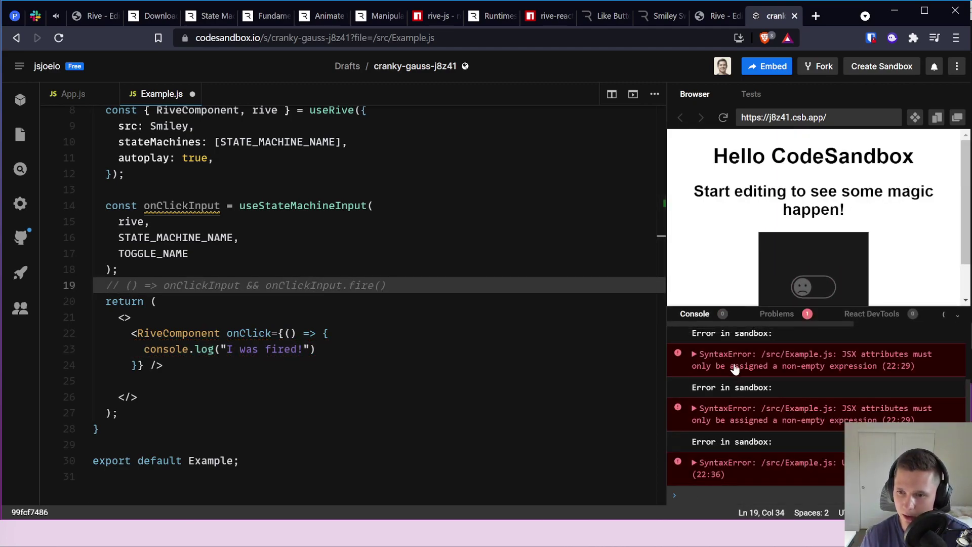
click(764, 261)
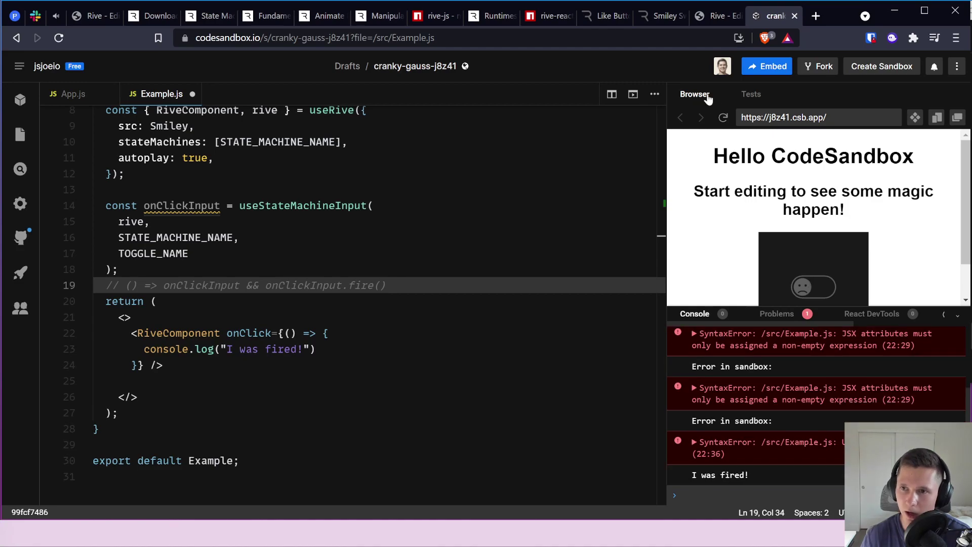
click(723, 118)
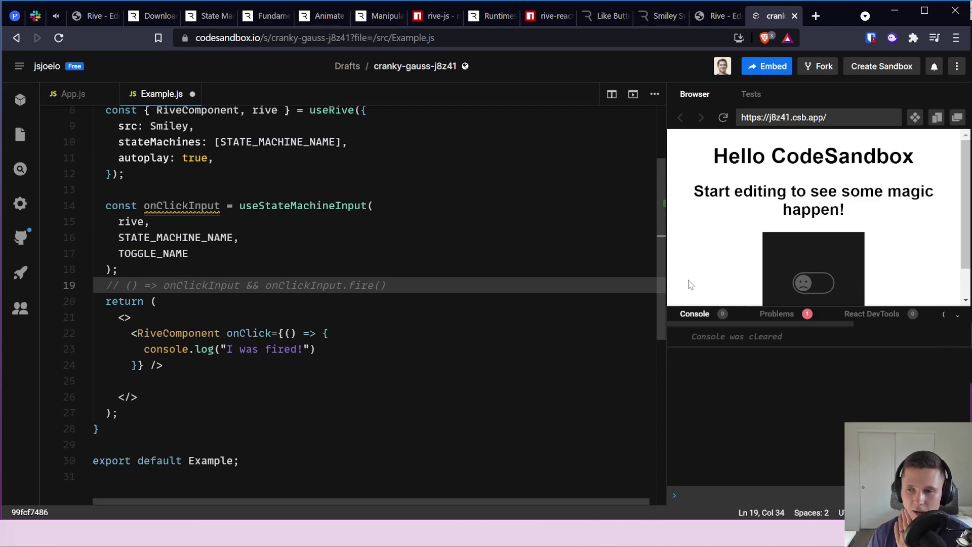
click(812, 284)
triple_click(809, 278)
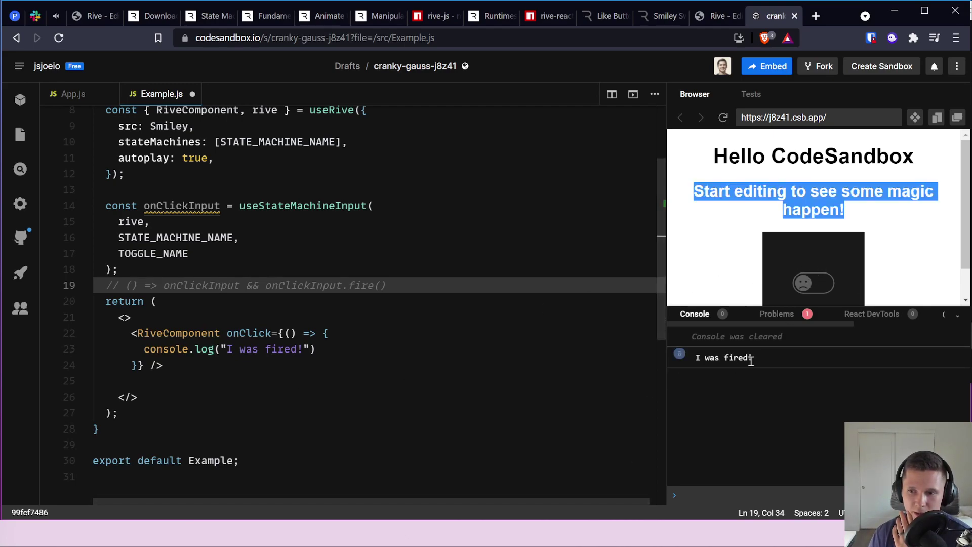
click(694, 363)
click(816, 268)
triple_click(815, 267)
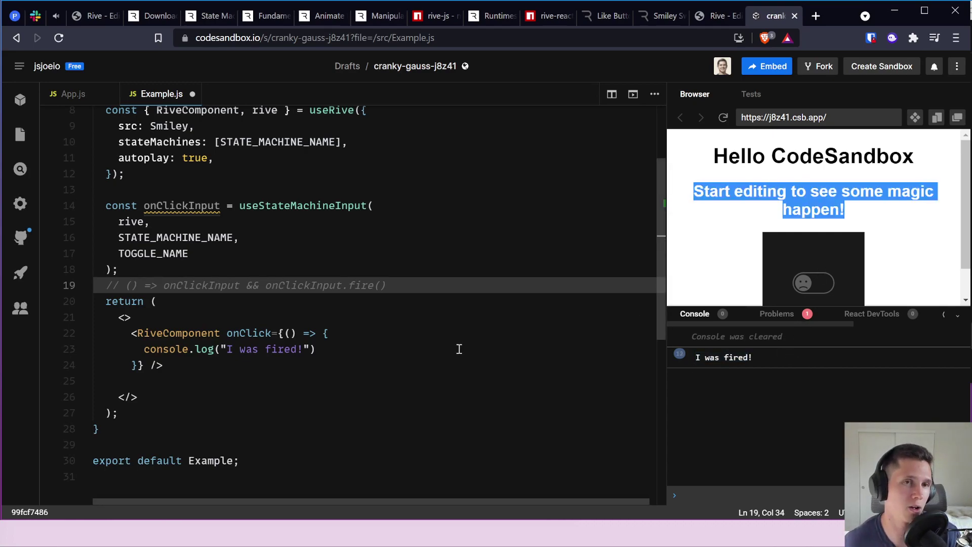
click(445, 342)
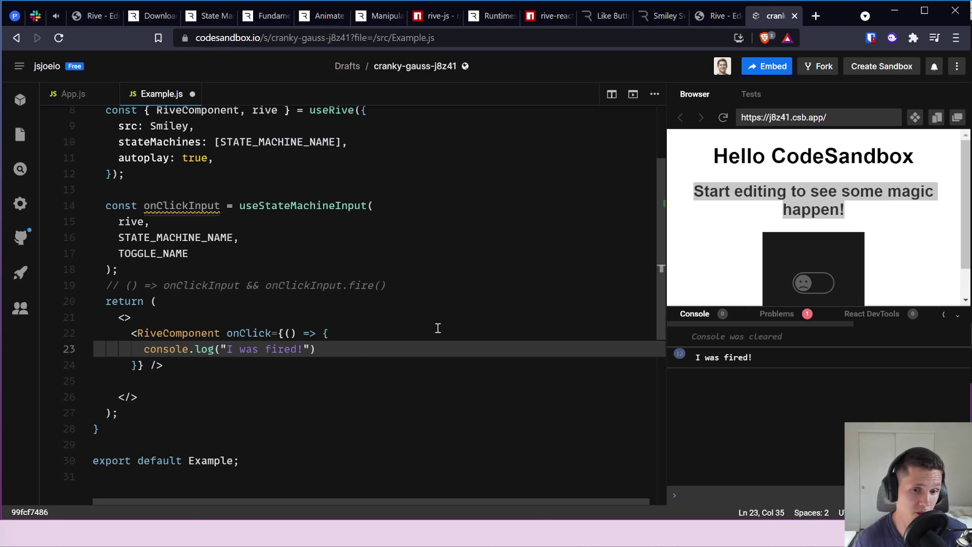
Step: Add onClickInput as a second argument to the console.log call in RiveComponent's click handler
text(, onc)
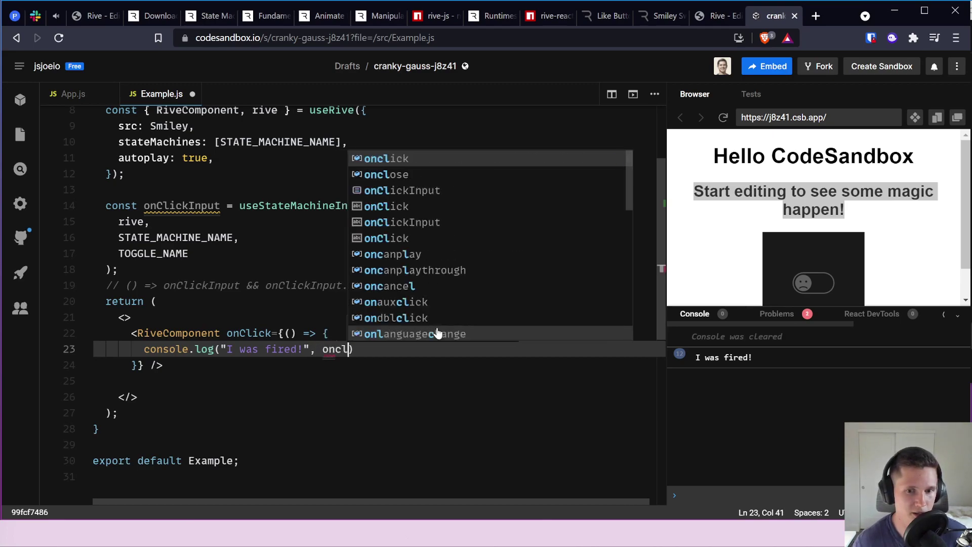
key(BackSpace)
text(Click)
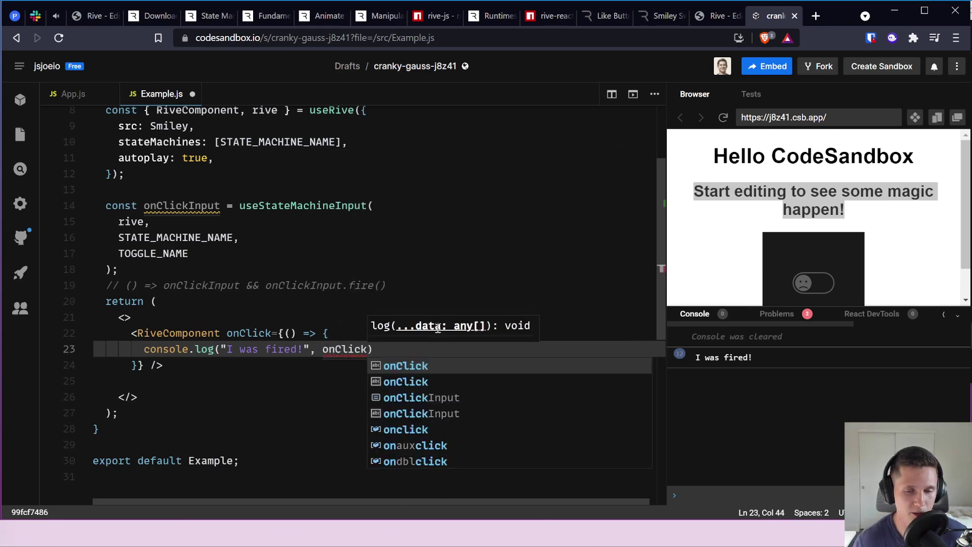
text(Input)
key(Escape)
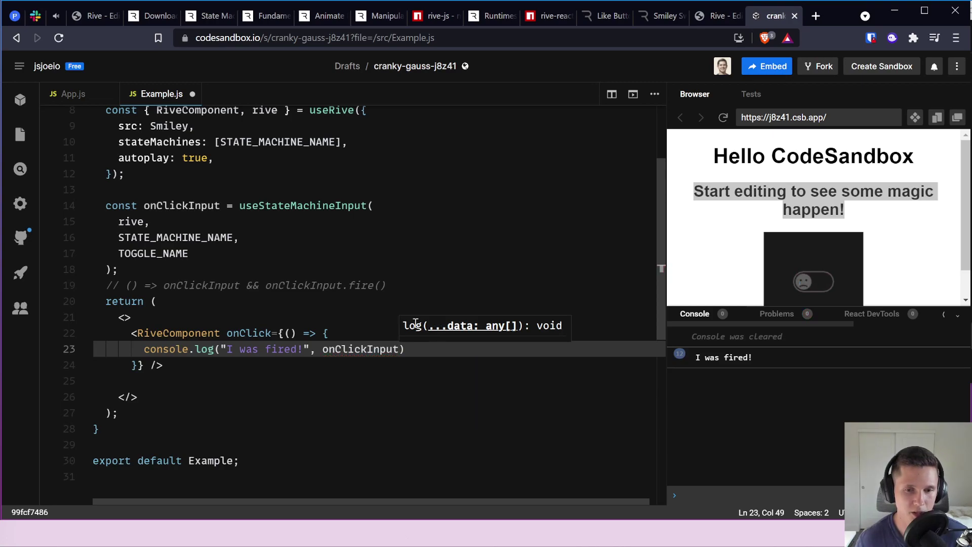
click(382, 300)
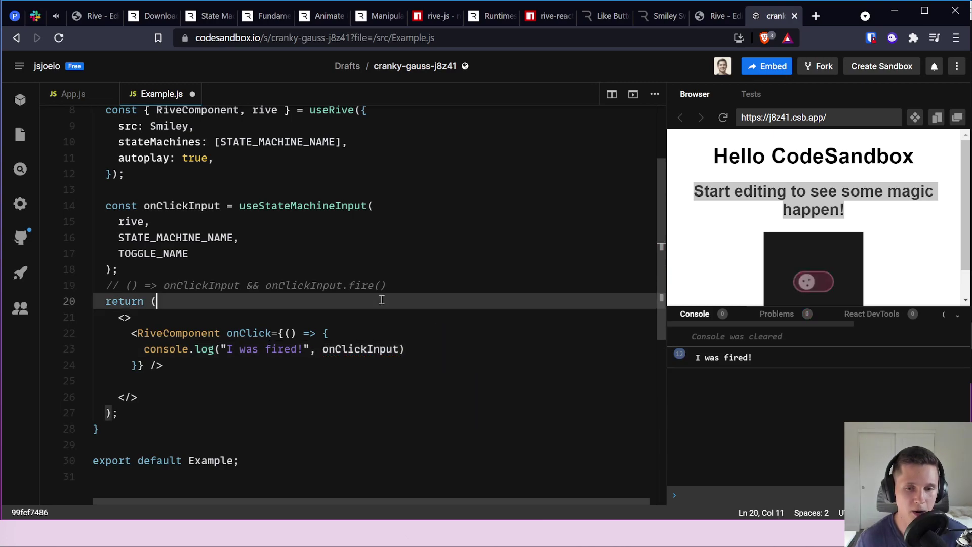
Step: Reload the preview and review the useStateMachineInput hook's signature and parameter documentation in the code
click(724, 117)
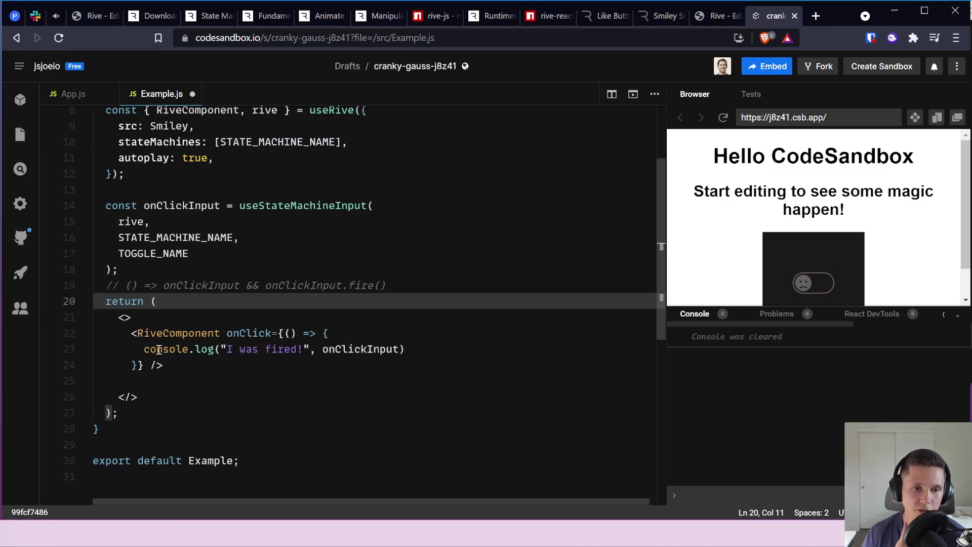
drag(144, 350, 409, 349)
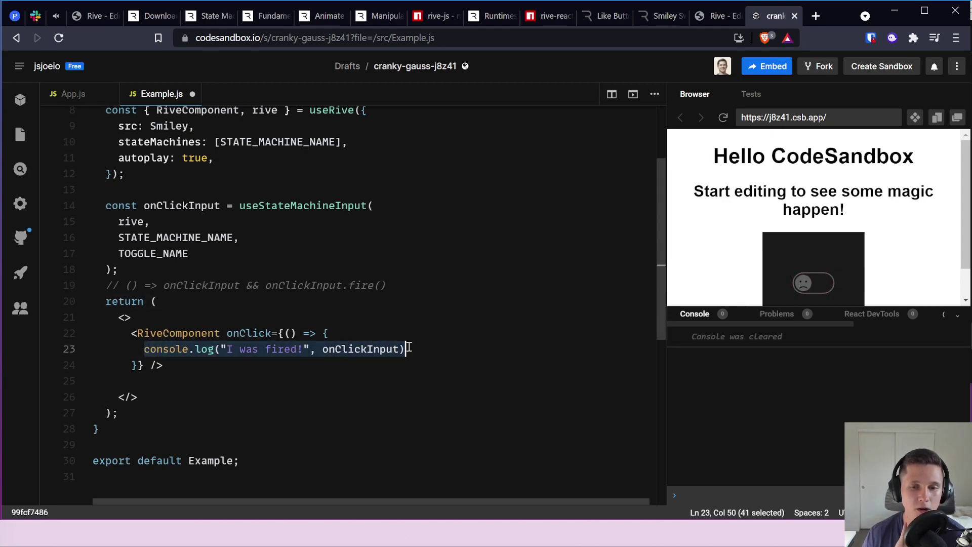
double_click(377, 349)
click(278, 224)
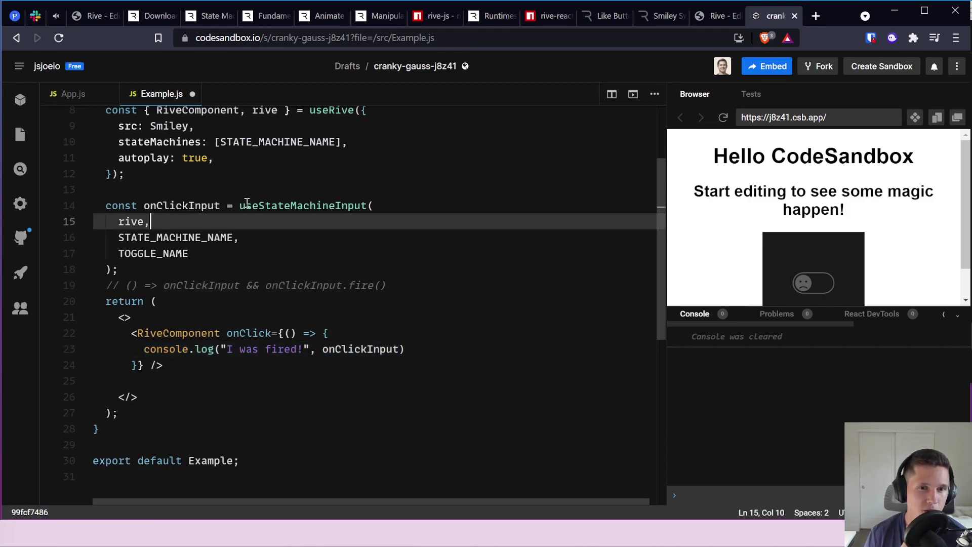
mouse_move(247, 202)
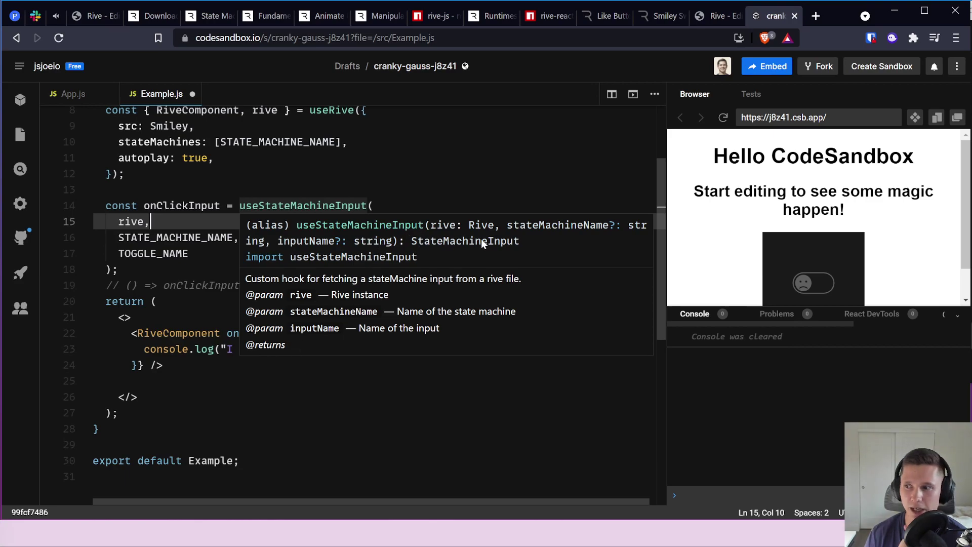
click(455, 175)
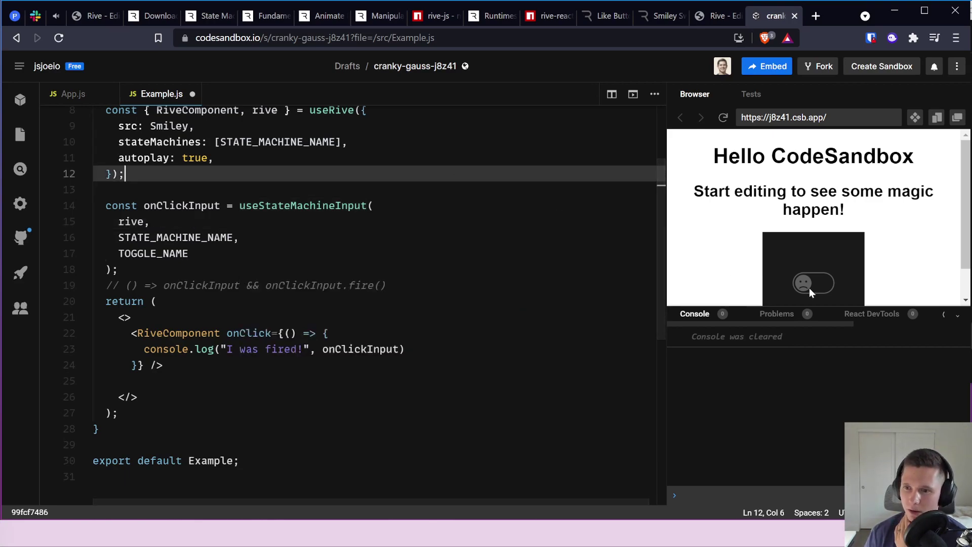
Step: Trigger the smiley switch's click handler and inspect the logged StateMachineInput object in the console, including its fire function
click(814, 264)
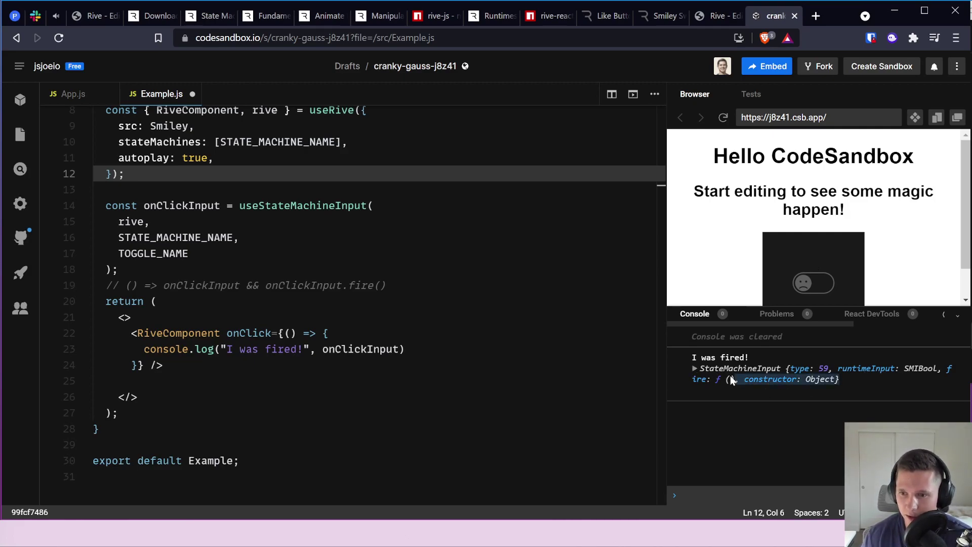
click(700, 368)
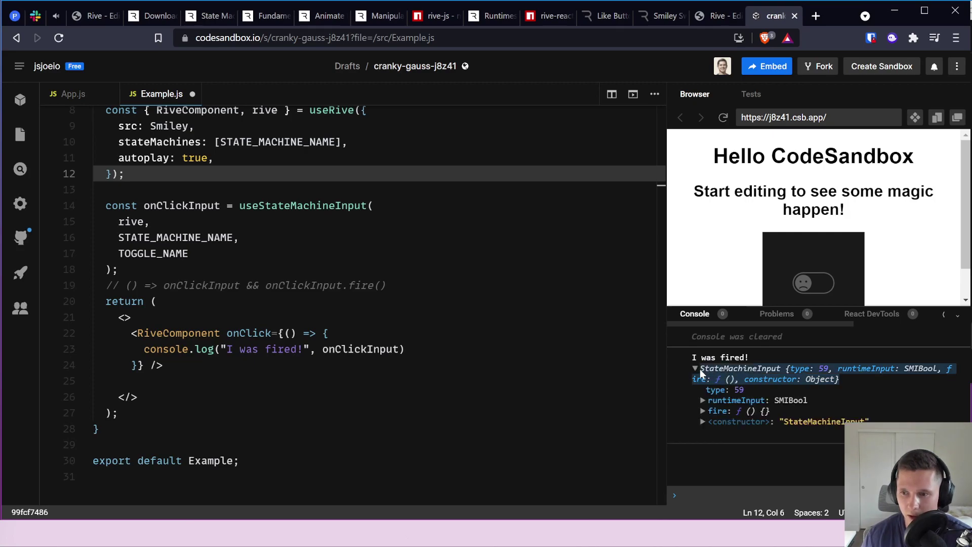
click(703, 410)
click(703, 410)
click(703, 410)
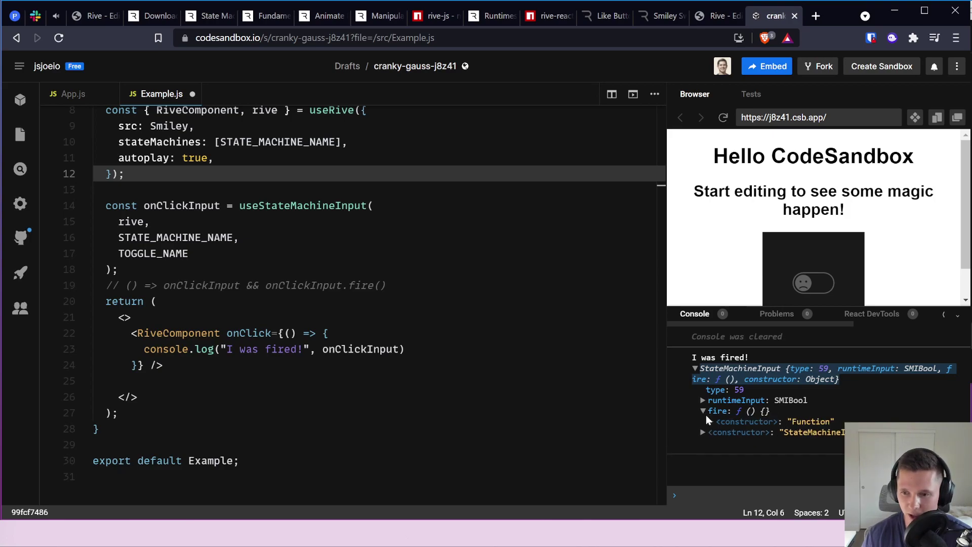
click(710, 422)
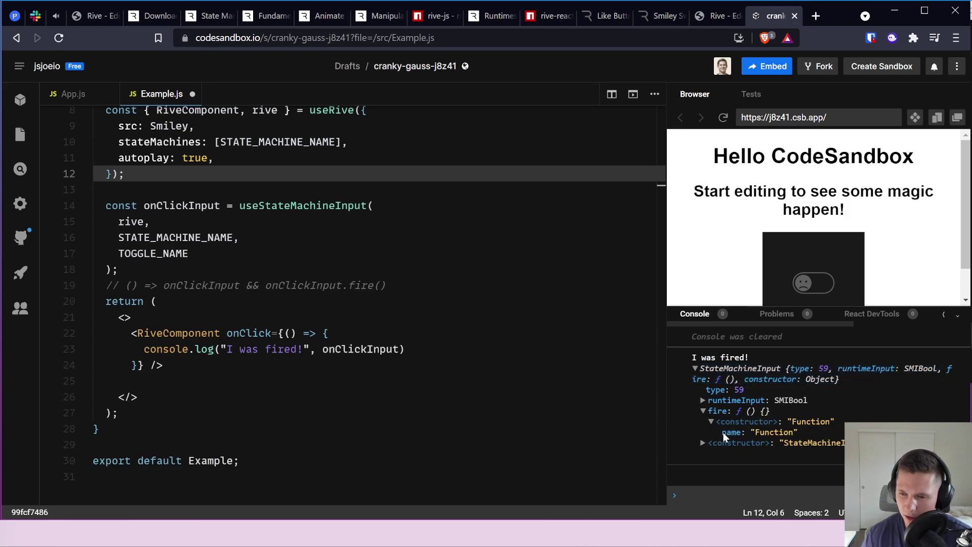
click(711, 422)
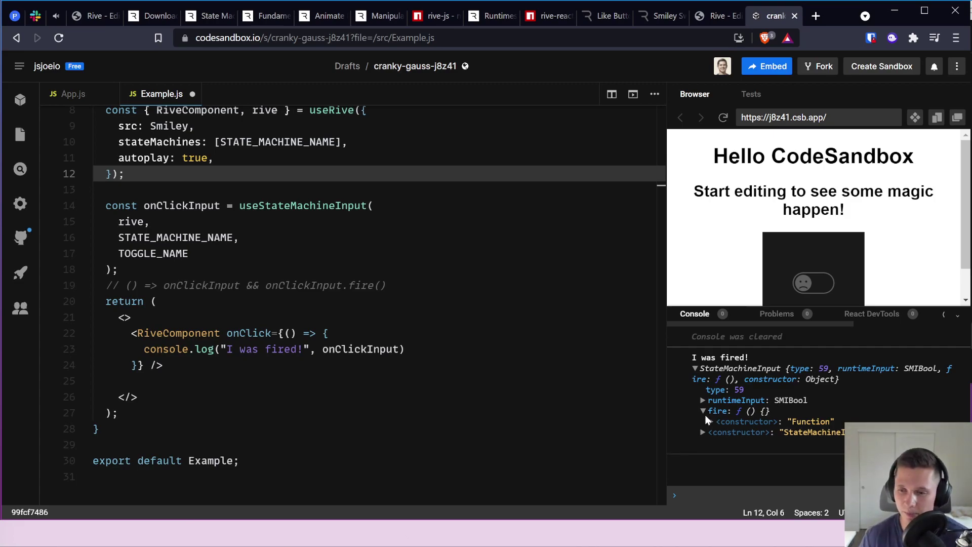
click(696, 369)
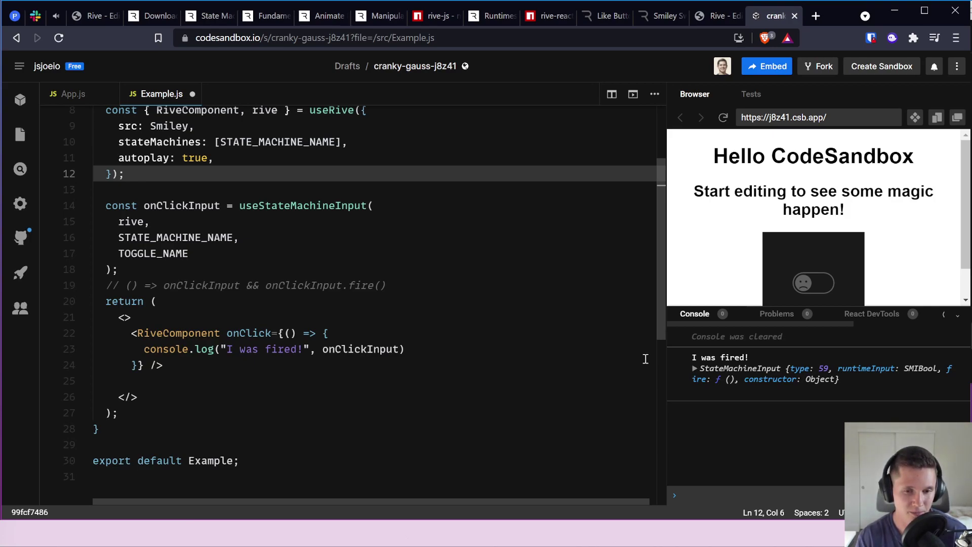
Step: Replace the console.log line in RiveComponent's click handler with const fire = onClickInput.fire()
click(446, 350)
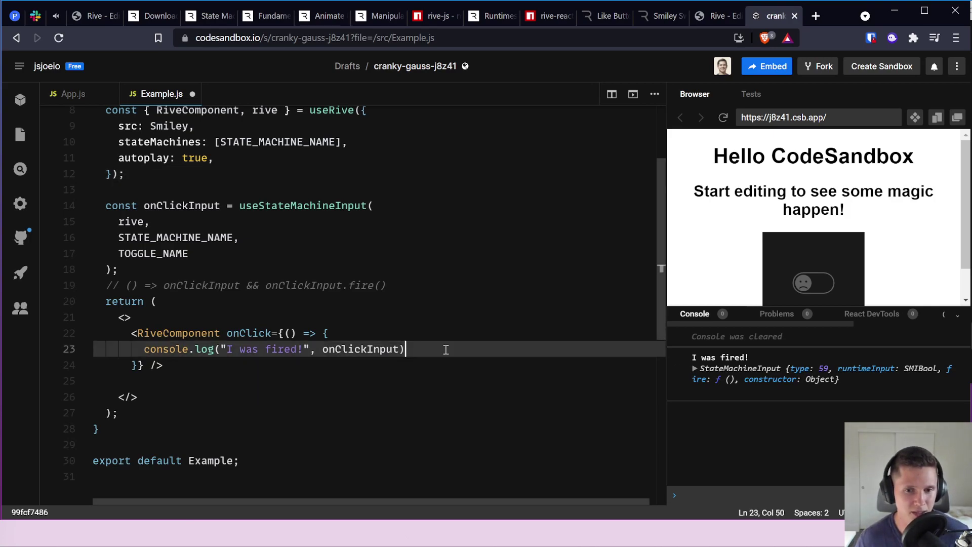
key(shift+Home)
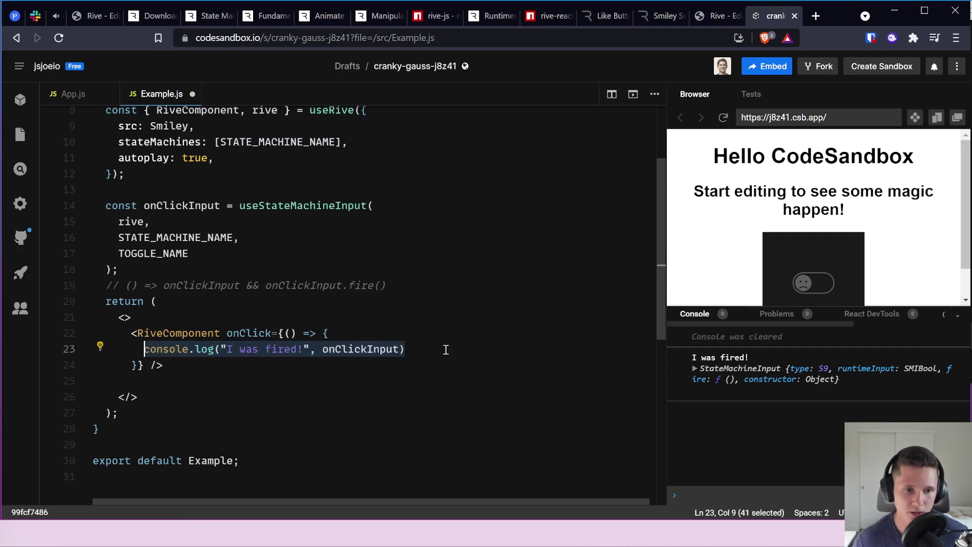
key(BackSpace)
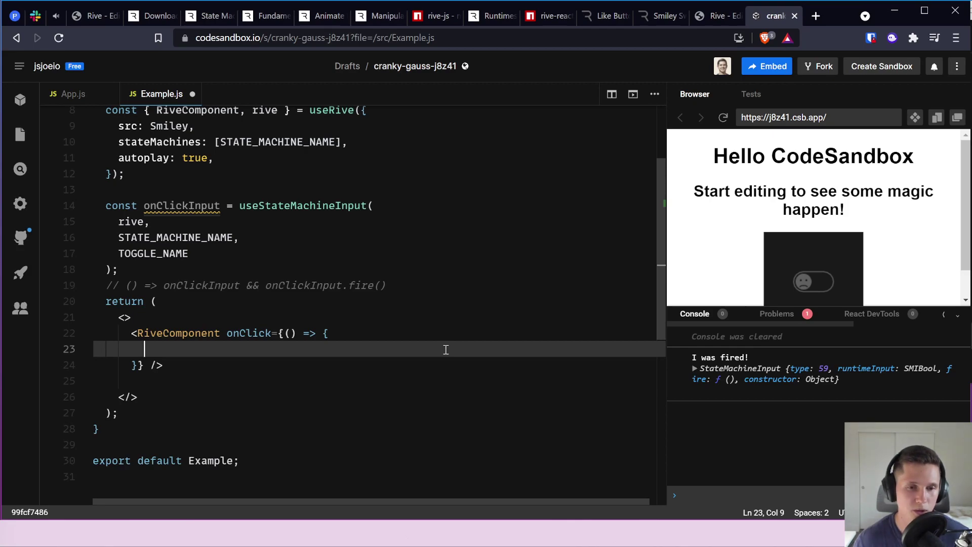
text(const fire = onClick)
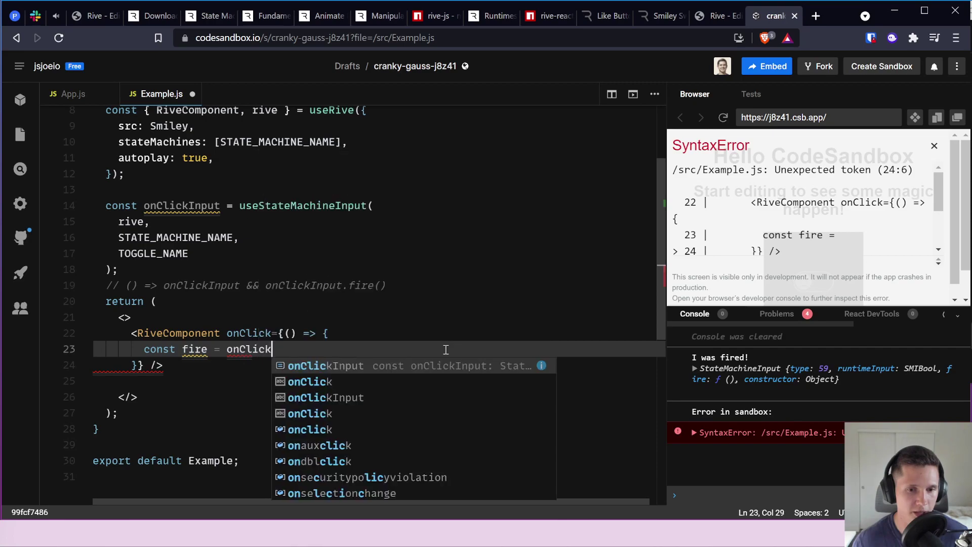
key(Down)
key(Down)
key(Return)
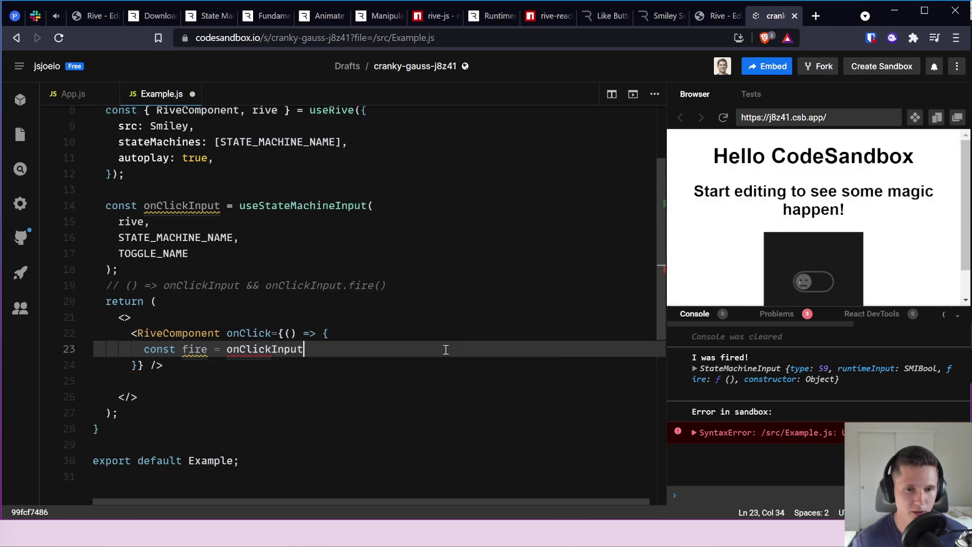
text(.fire())
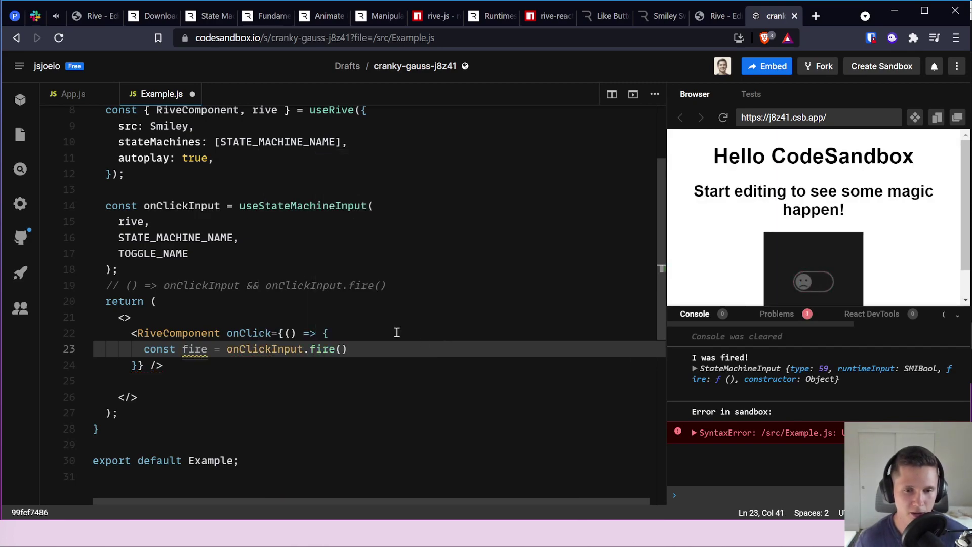
Step: Check the fire method's description against the Toggle input in the Rive editor and the rive-react documentation, ending back in CodeSandbox
mouse_move(330, 344)
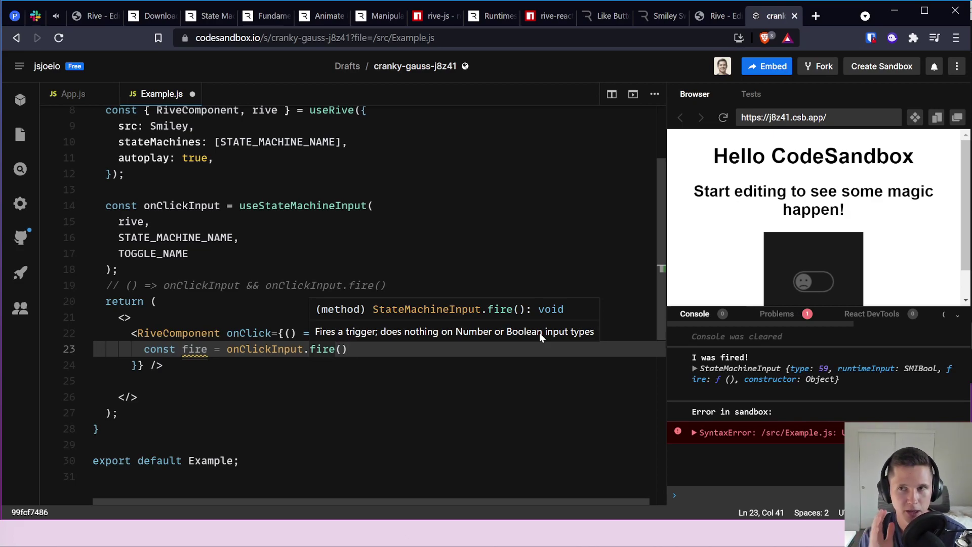
click(719, 16)
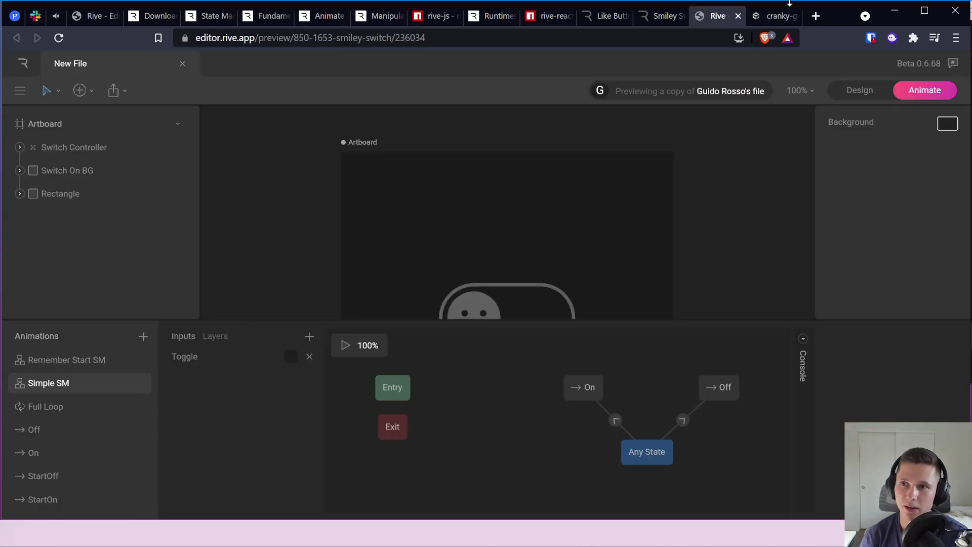
click(762, 19)
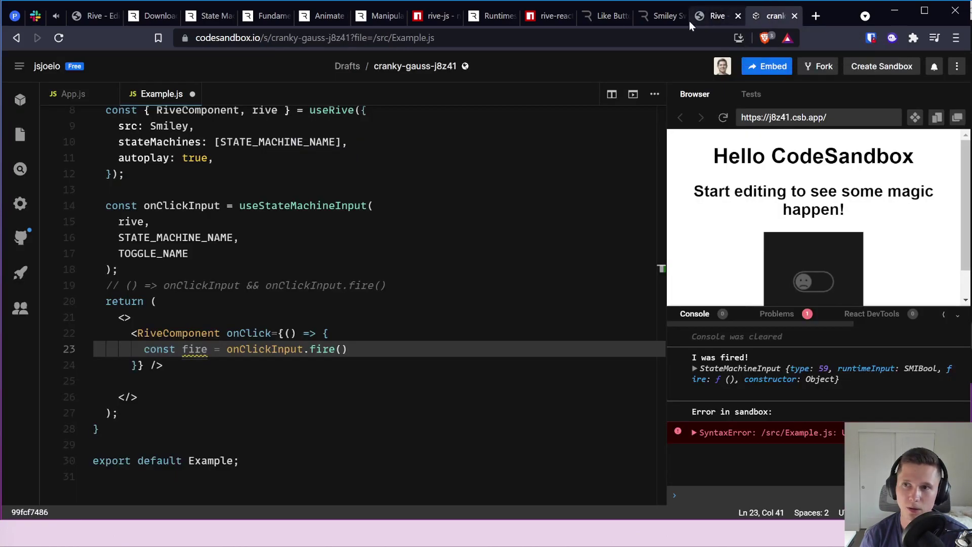
click(707, 16)
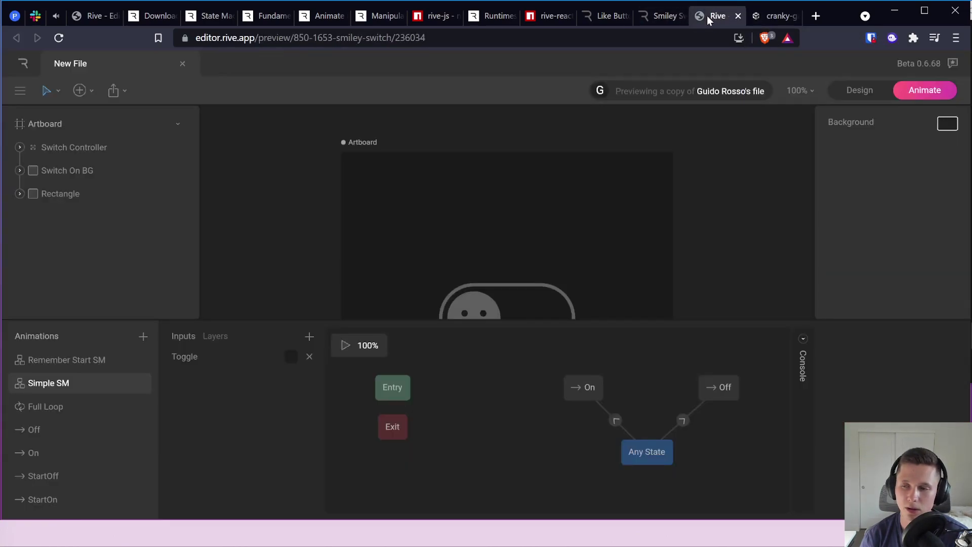
click(550, 20)
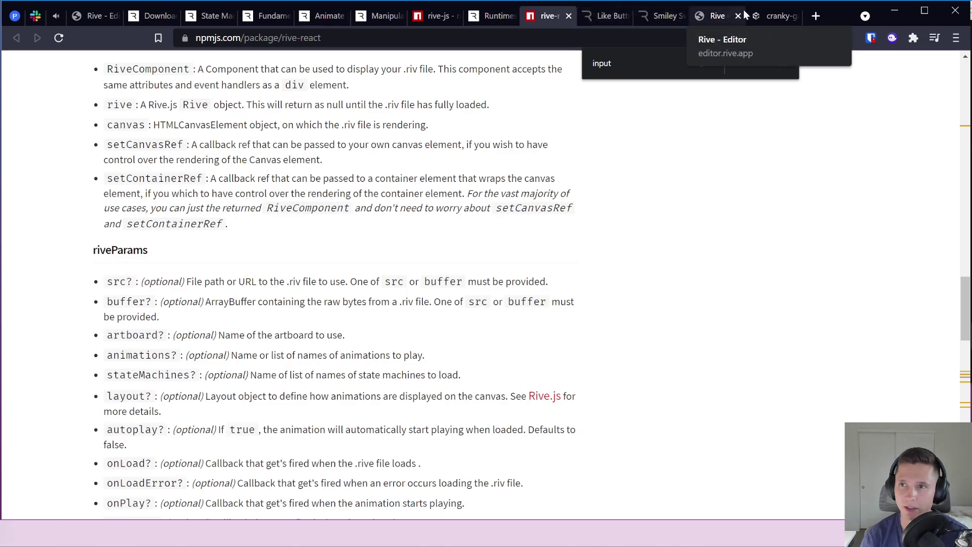
click(769, 17)
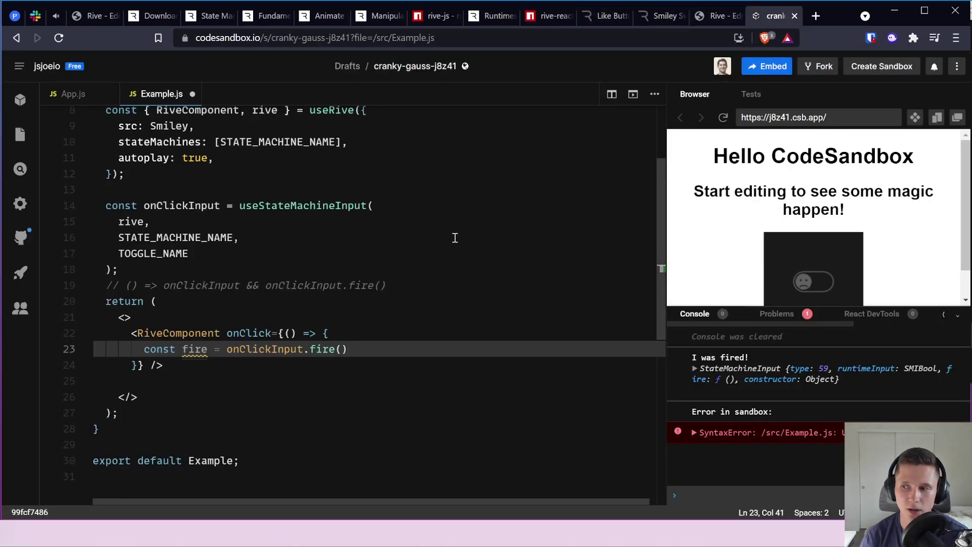
key(Left)
text(true)
key(Escape)
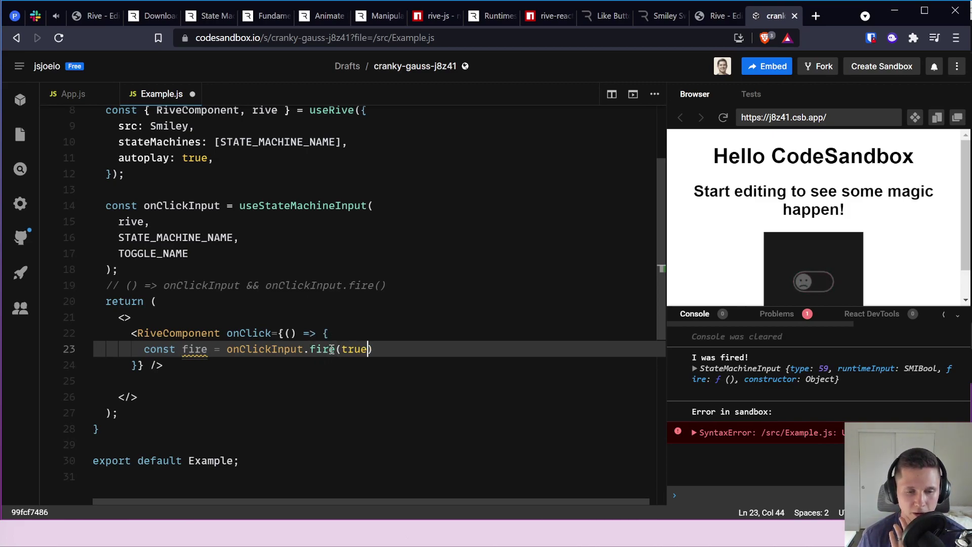
click(349, 349)
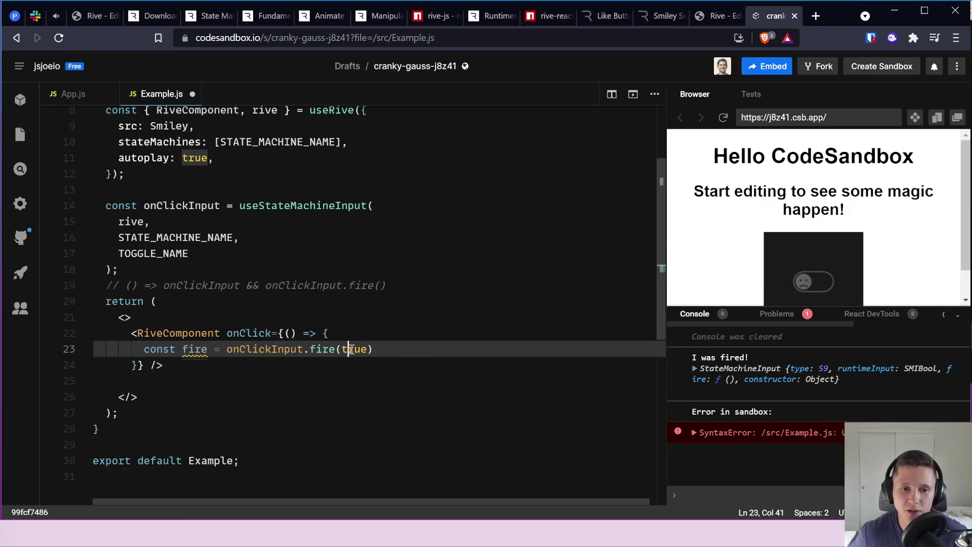
key(Right)
key(Right)
key(Right)
key(BackSpace)
key(BackSpace)
key(BackSpace)
key(BackSpace)
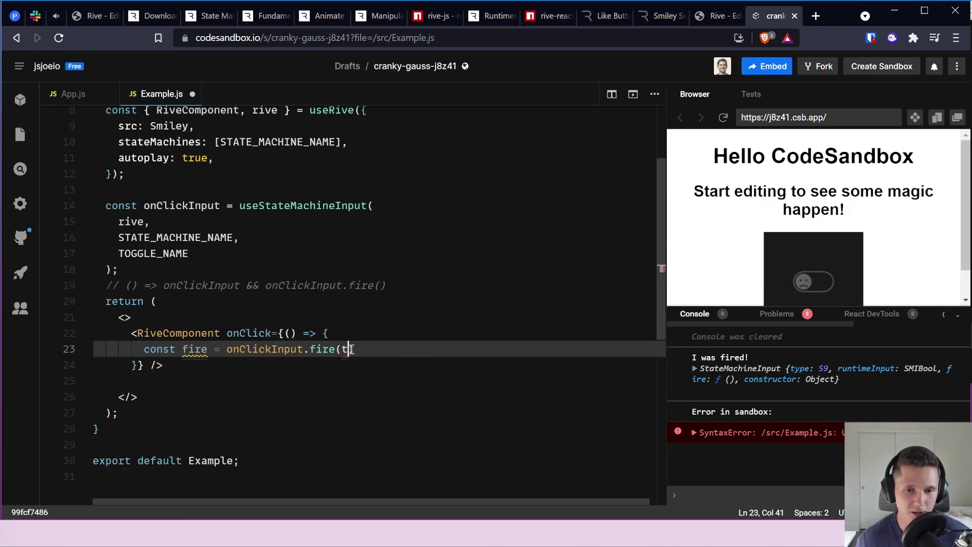
Step: Replace the fire() call on onClickInput in the click handler with value(true)
key(Left)
key(Left)
key(Left)
key(Left)
key(Left)
key(Left)
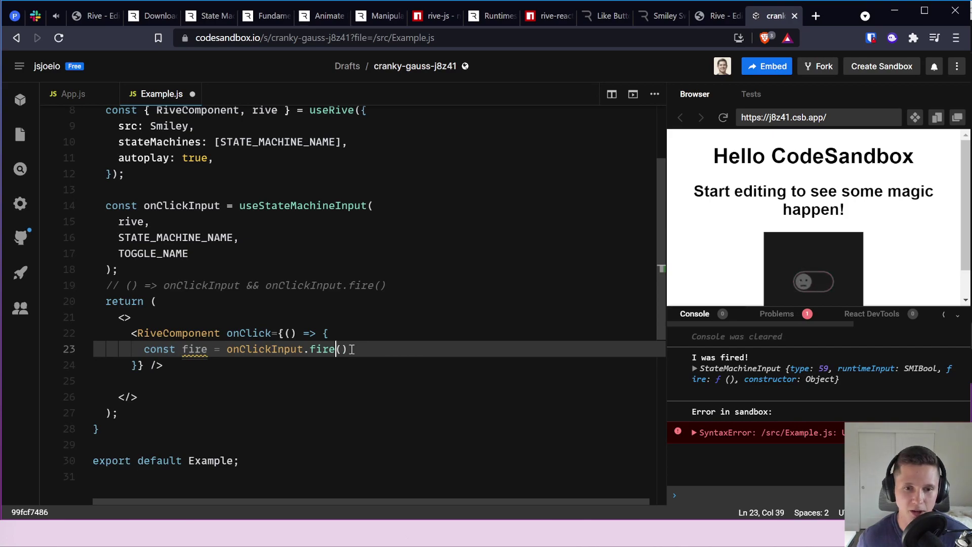
key(Right)
key(shift+End)
key(BackSpace)
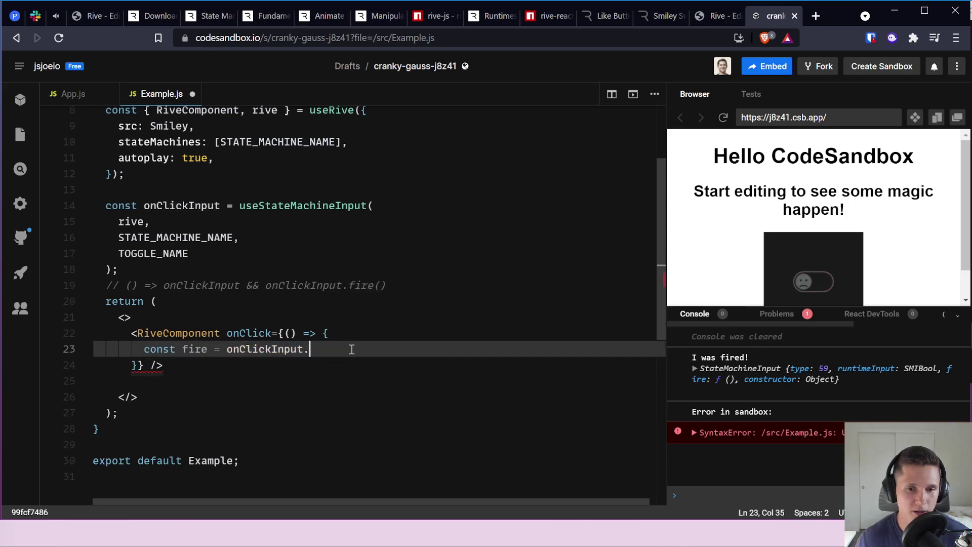
text(value(true)
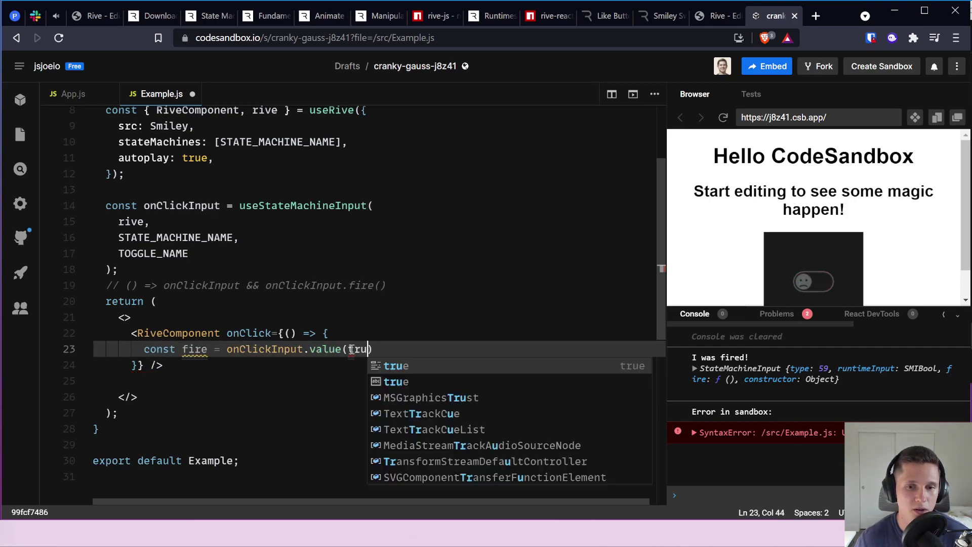
key(Escape)
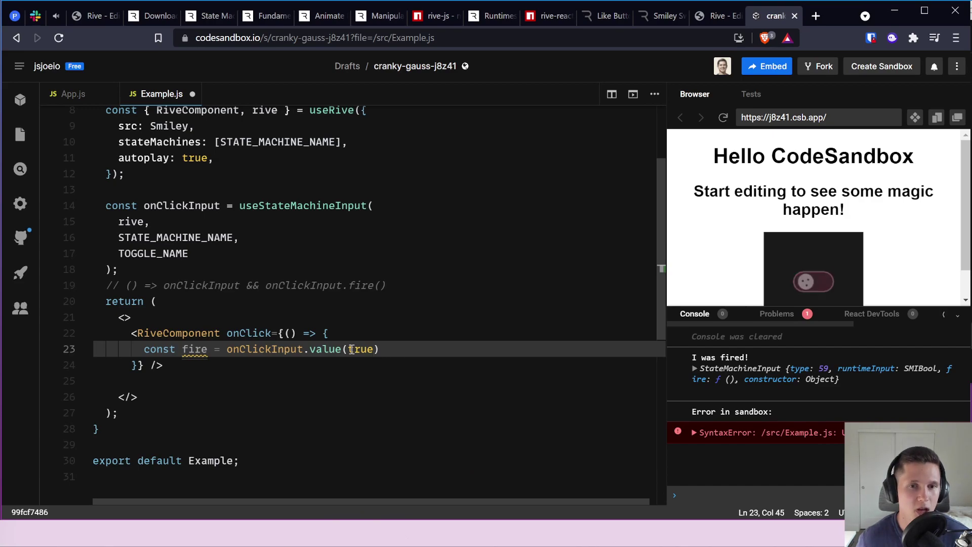
scroll(334, 309, up, 3)
scroll(323, 299, down, 2)
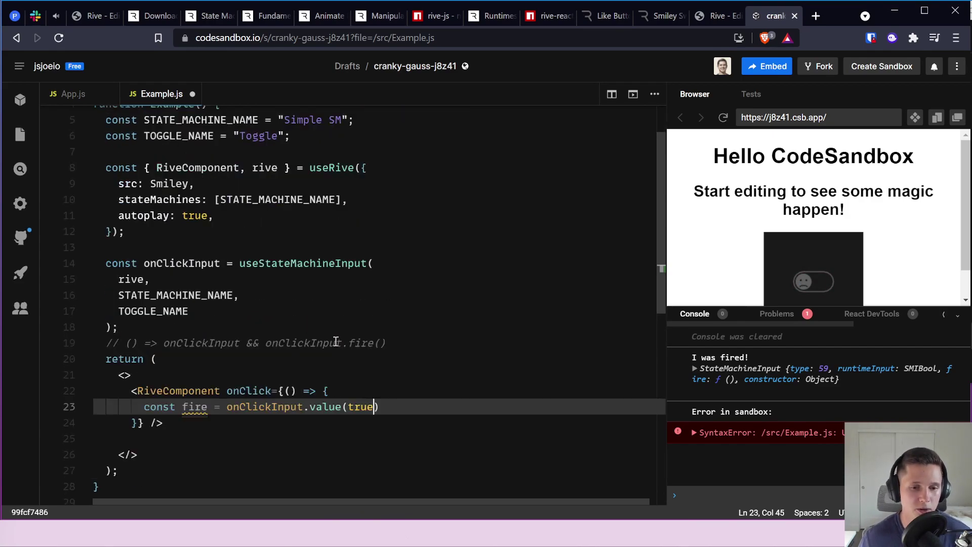
Step: Remove the const fire = assignment before onClickInput.value(true), test the smiley switch, and read the description of the value property
click(225, 408)
key(shift+Home)
key(BackSpace)
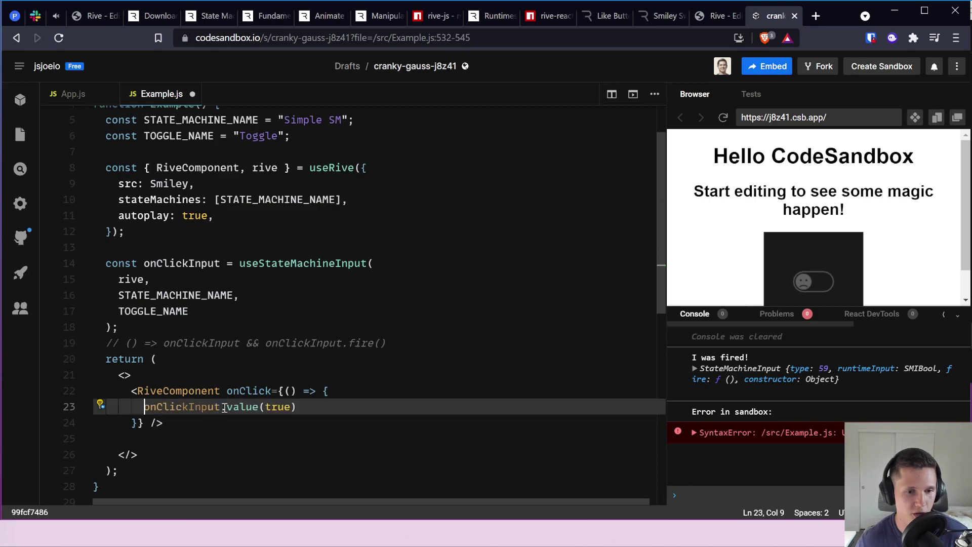
click(811, 281)
click(246, 408)
mouse_move(237, 408)
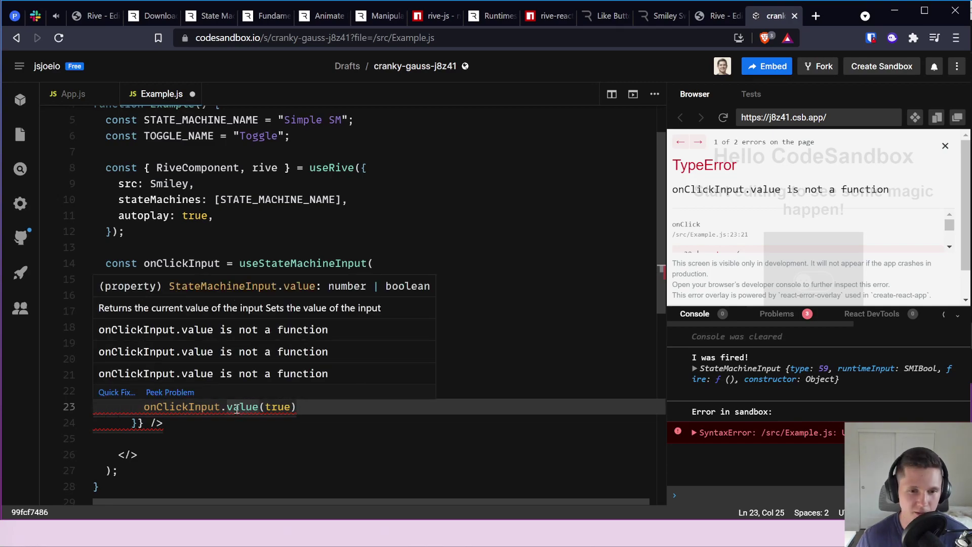
Step: Delete value(true) after onClickInput in RiveComponent's click handler
key(ctrl+Left)
key(shift+End)
key(Delete)
text(fire)
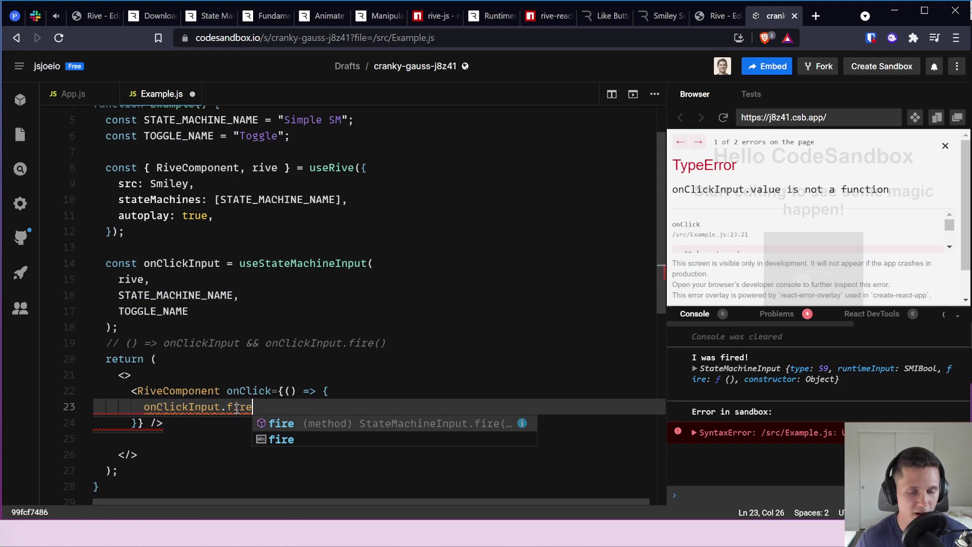
text(().valu)
key(BackSpace)
key(BackSpace)
key(BackSpace)
key(BackSpace)
key(BackSpace)
key(BackSpace)
key(BackSpace)
key(BackSpace)
key(BackSpace)
key(BackSpace)
key(BackSpace)
Step: Complete the click handler line as onClickInput.value = true and test it on the smiley switch in the preview
text(va)
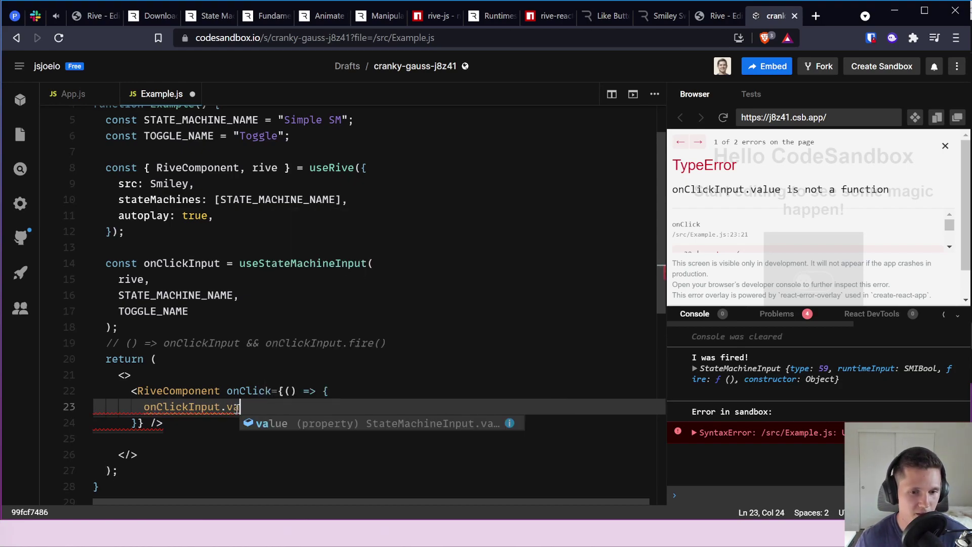
key(Tab)
text(())
key(BackSpace)
key(BackSpace)
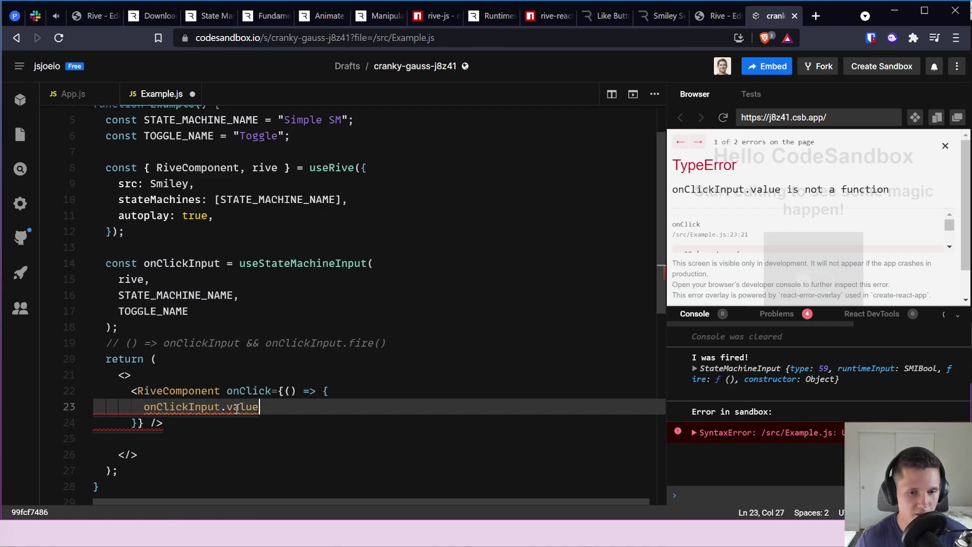
text(=)
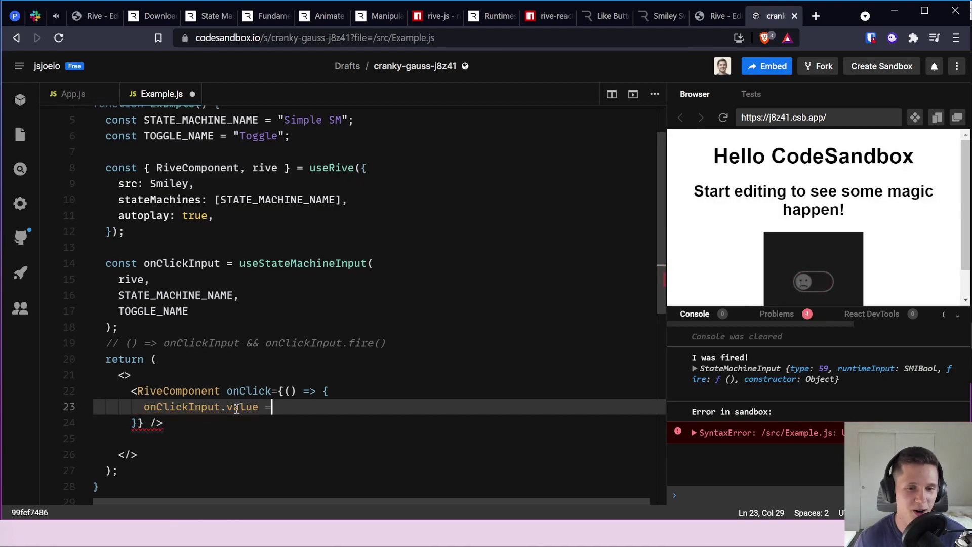
text( true)
key(Escape)
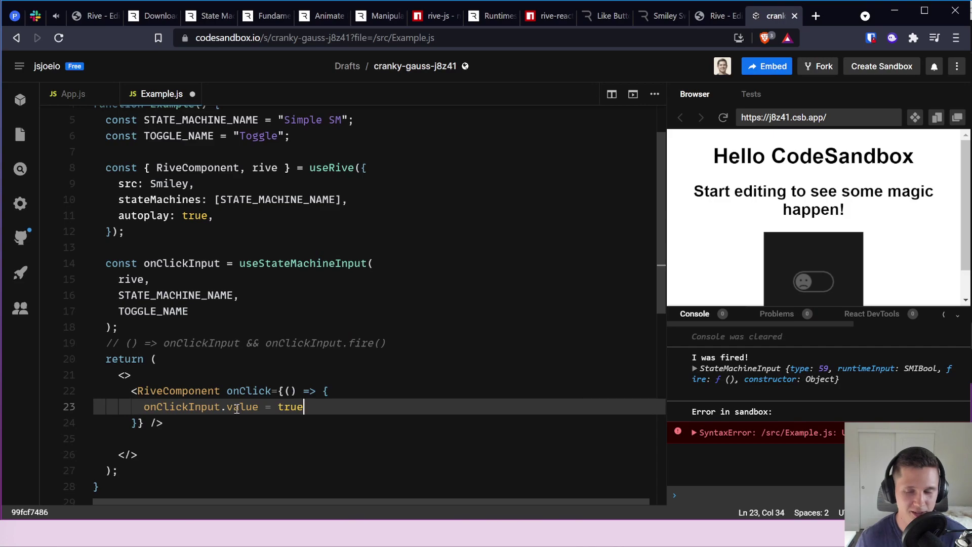
double_click(824, 280)
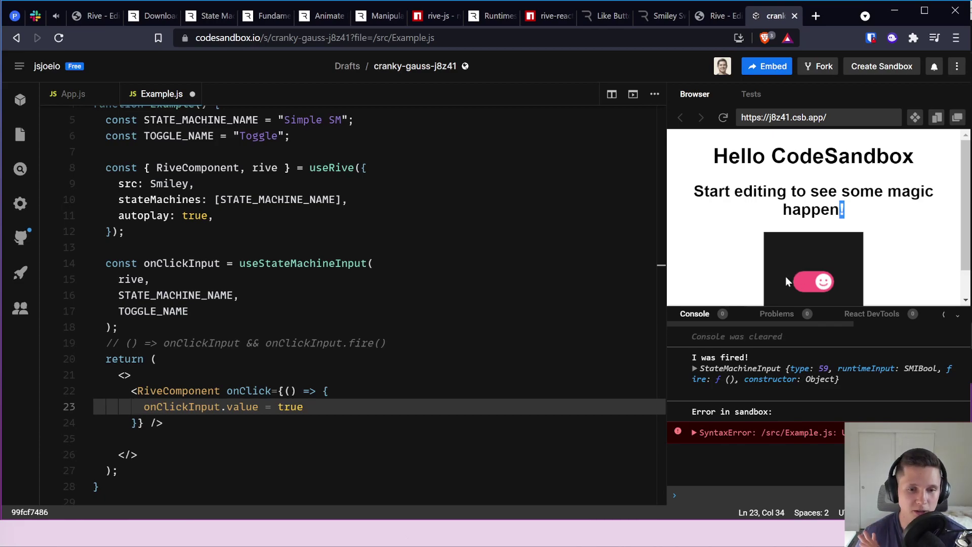
Step: Add import React from "react" as the first line of Example.js
scroll(280, 244, up, 2)
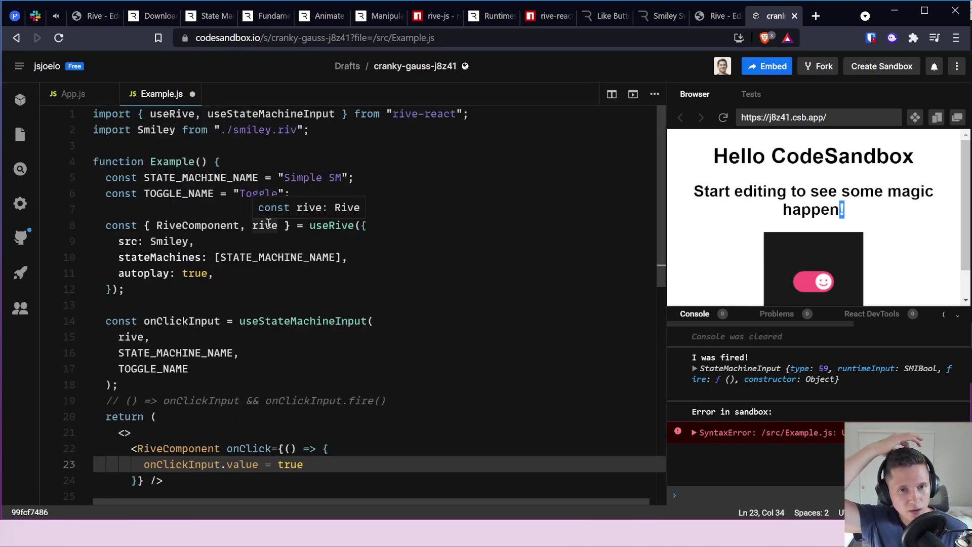
click(249, 115)
key(Home)
key(Return)
key(Up)
text(import)
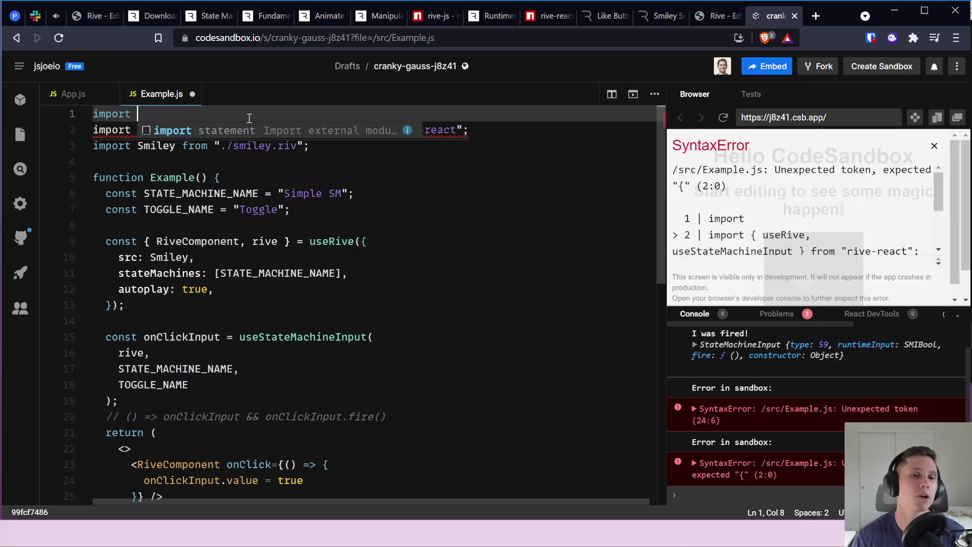
text( Reac)
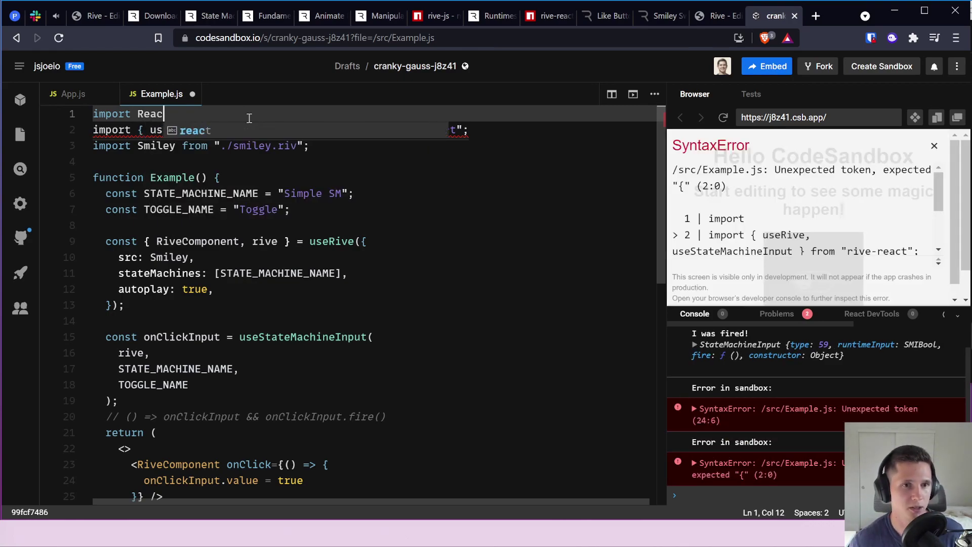
text(t from "react)
key(Escape)
Step: Declare const [isPlaying, setIsPlaying] = React.useState(false) directly below the TOGGLE_NAME constant
key(Down)
key(Down)
key(Down)
key(Down)
key(Down)
key(Down)
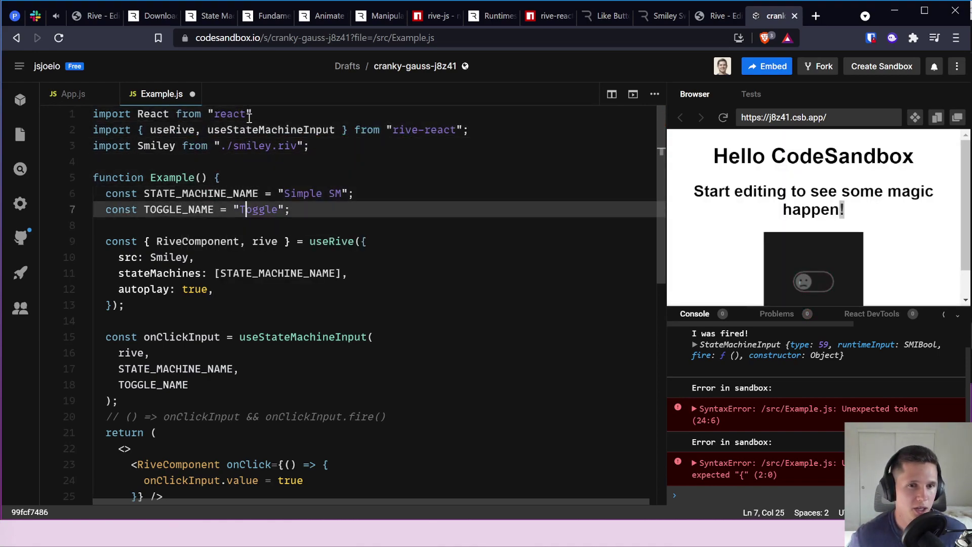
key(End)
key(Return)
text(con)
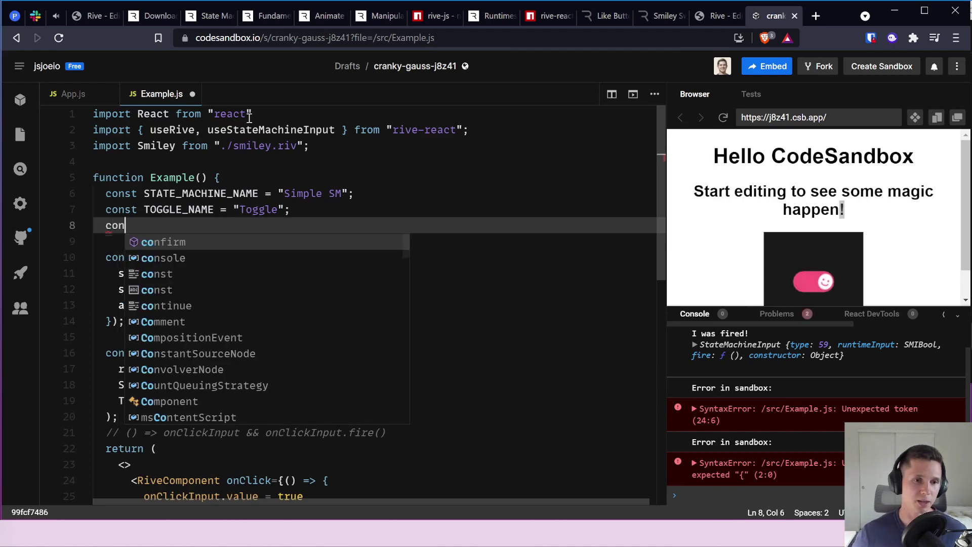
text(st [isPlaying, setIsPl)
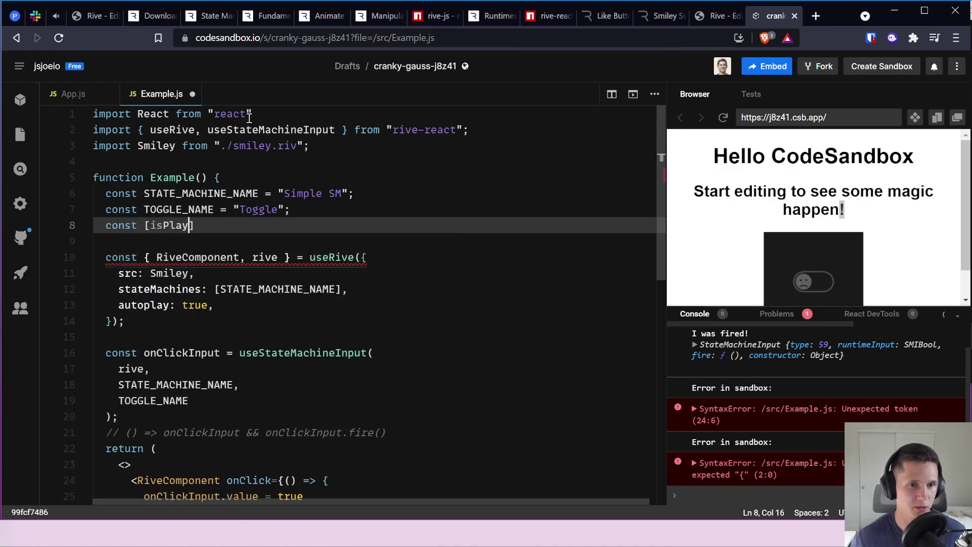
text(aying] Rea)
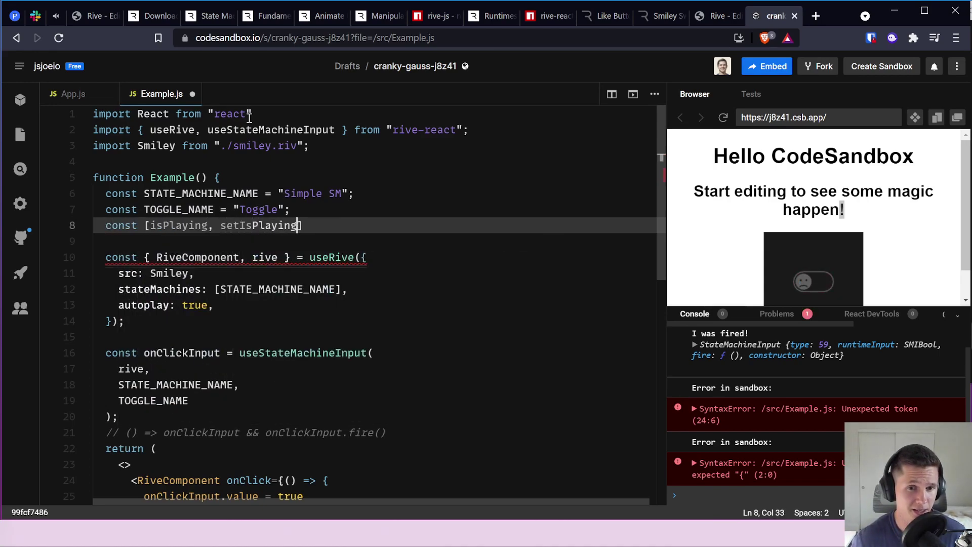
key(BackSpace)
key(BackSpace)
key(BackSpace)
text(= React.useState(false)
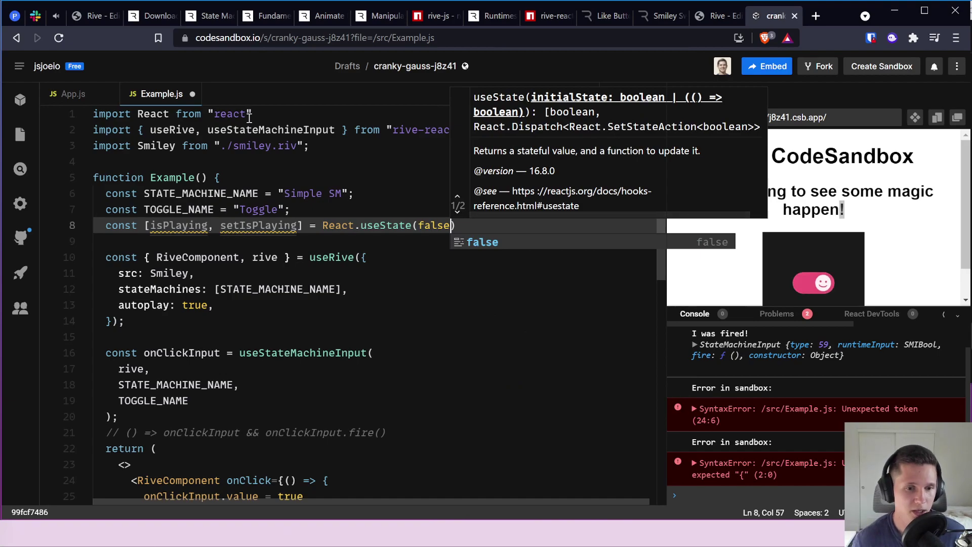
Step: Add setIsPlaying(!isPlaying) as the first line of RiveComponent's click handler
scroll(217, 238, down, 2)
click(296, 380)
double_click(290, 380)
key(Up)
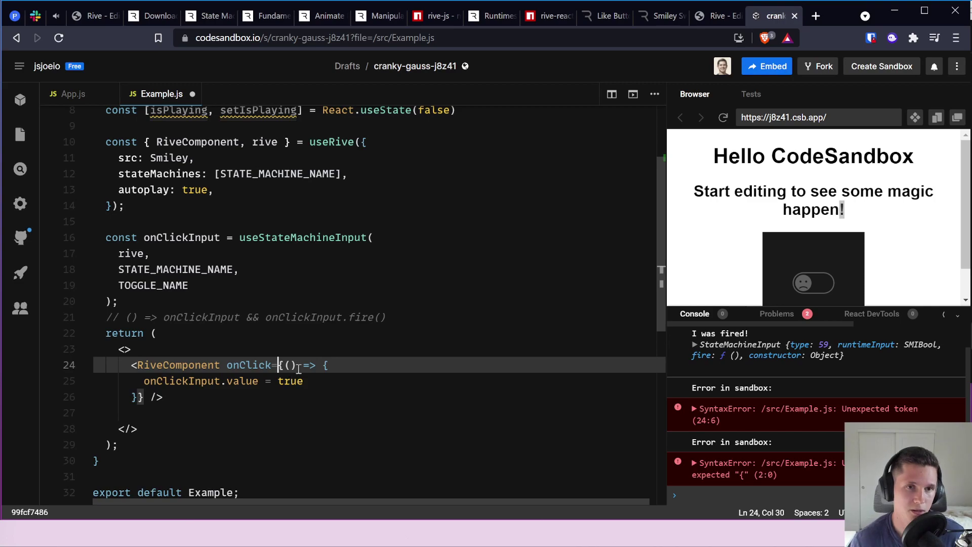
scroll(298, 365, up, 1)
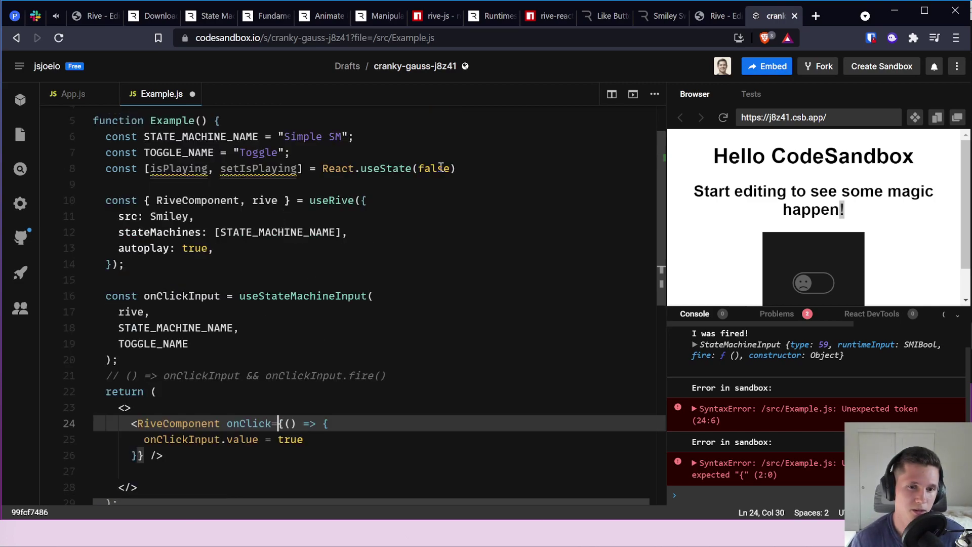
key(End)
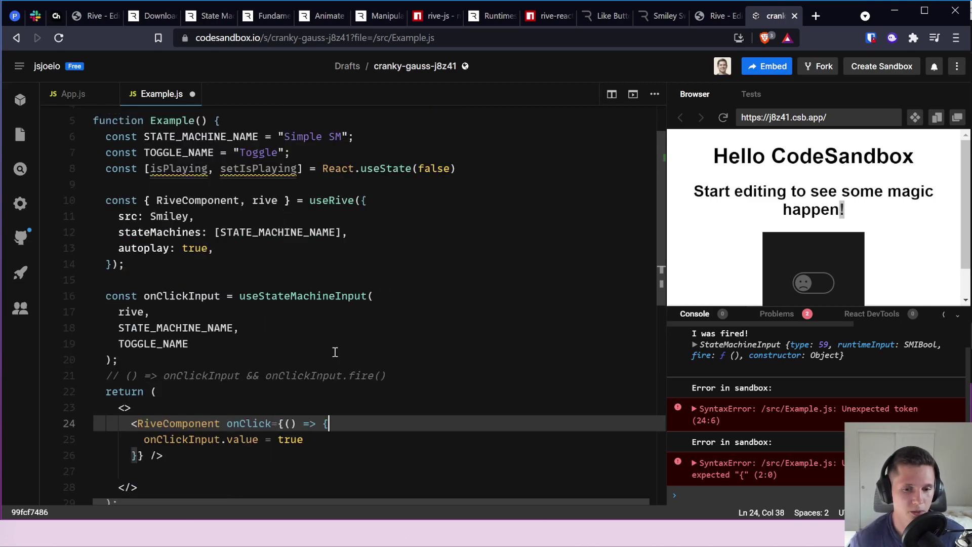
key(Return)
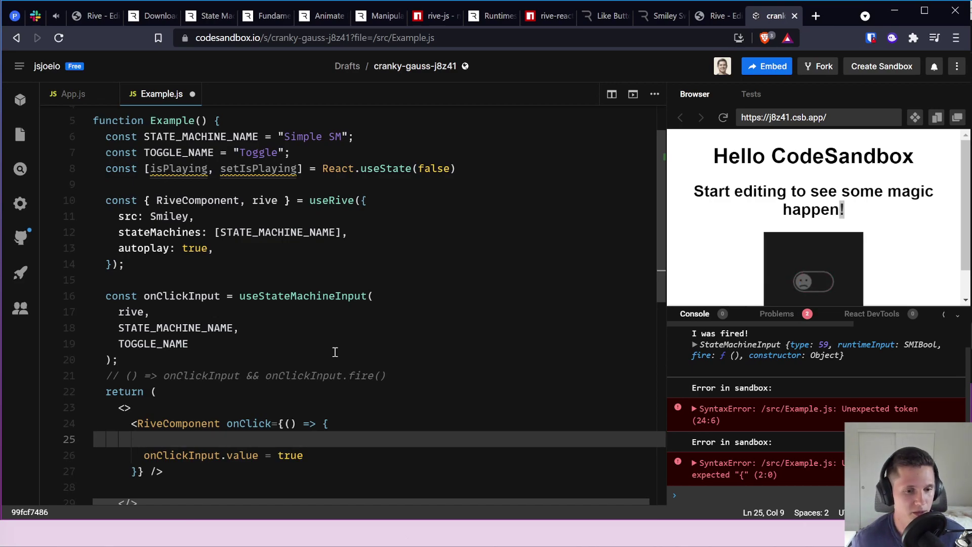
text(set)
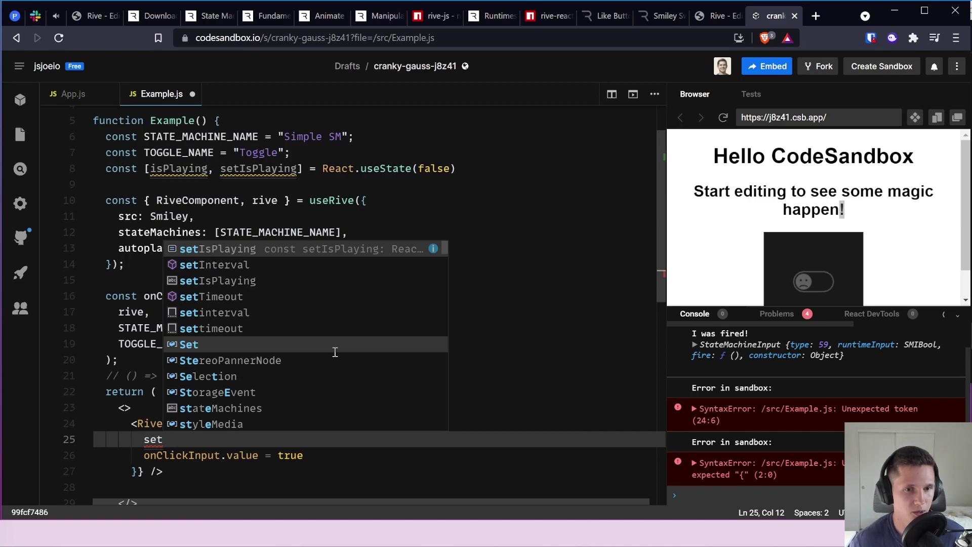
key(Tab)
text(()
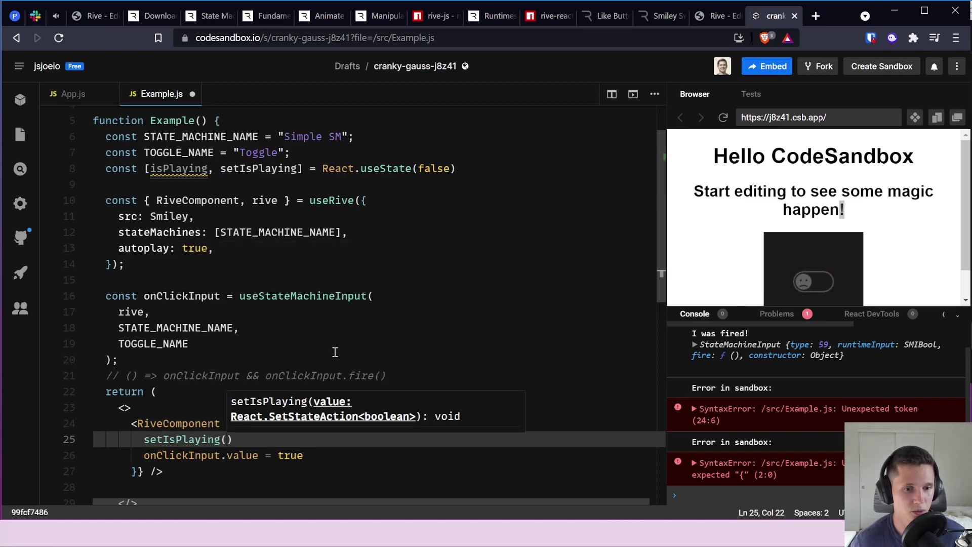
key(ctrl+space)
key(Escape)
text(!isPlaying)
Step: Change the value assigned to onClickInput.value in the click handler to isPlaying
key(Down)
key(Left)
key(Left)
key(shift+End)
key(BackSpace)
text(isPlay)
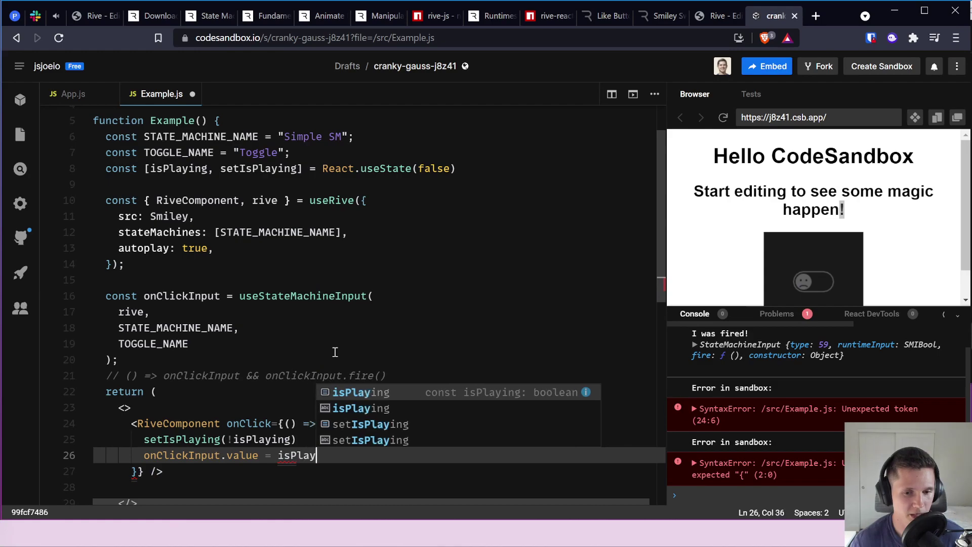
key(Tab)
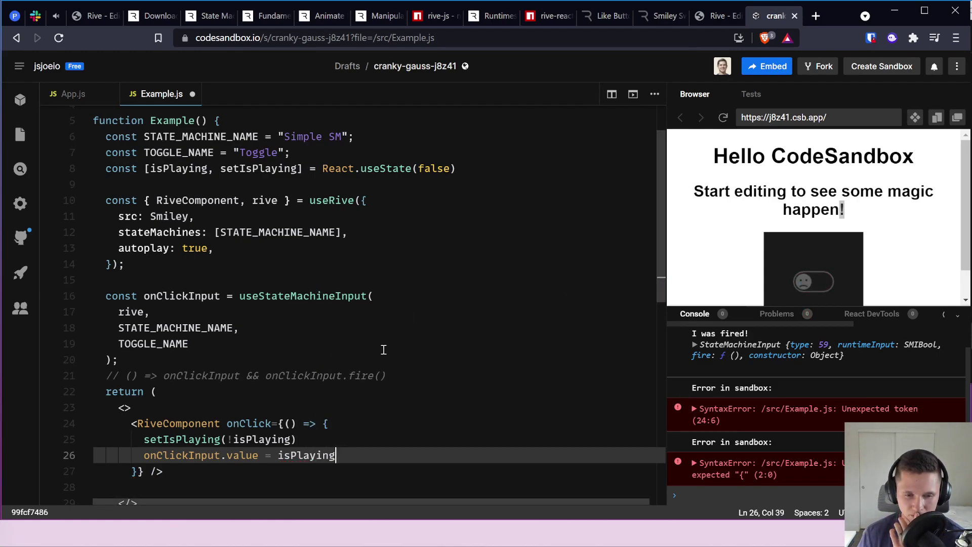
Step: Test the smiley switch in the preview, reload the preview, and bring the whole animation into view for another test
double_click(810, 282)
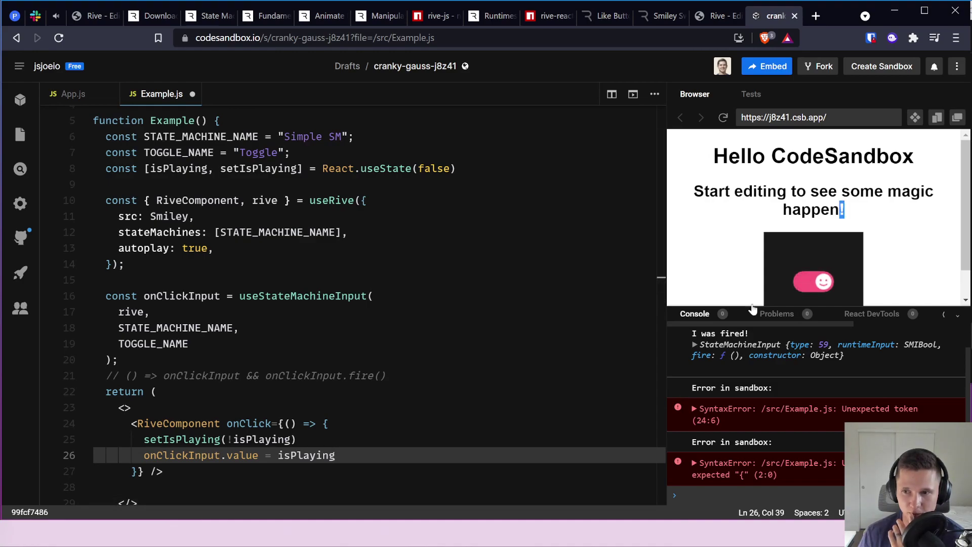
click(724, 117)
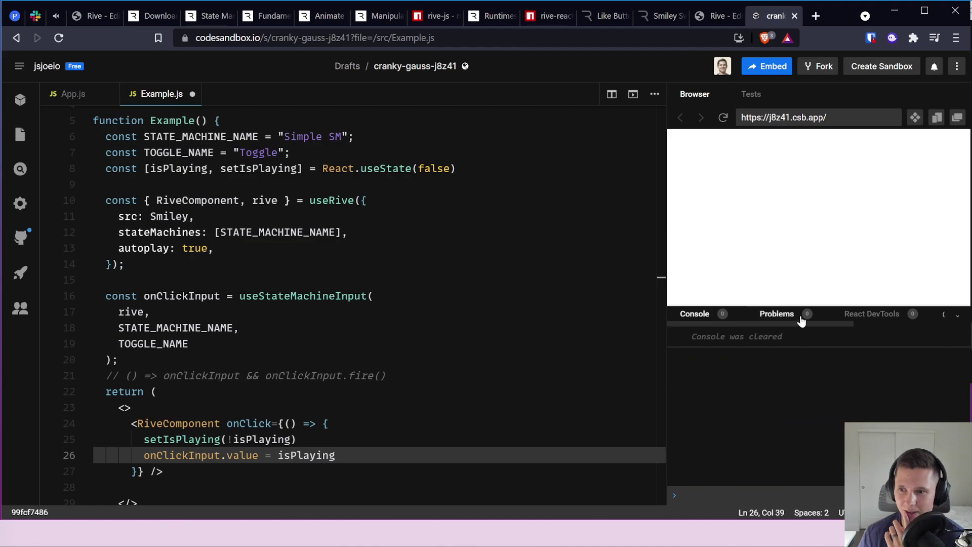
scroll(795, 209, down, 1)
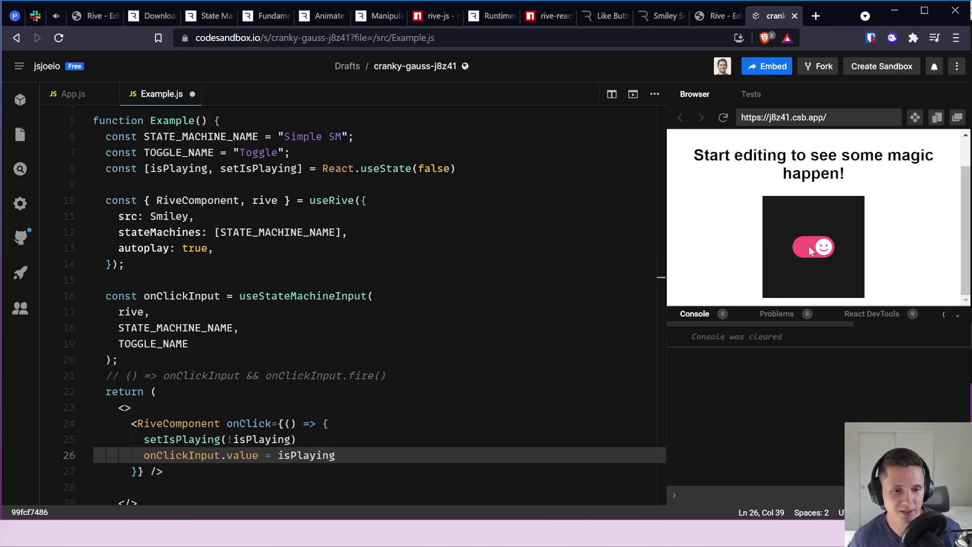
click(298, 439)
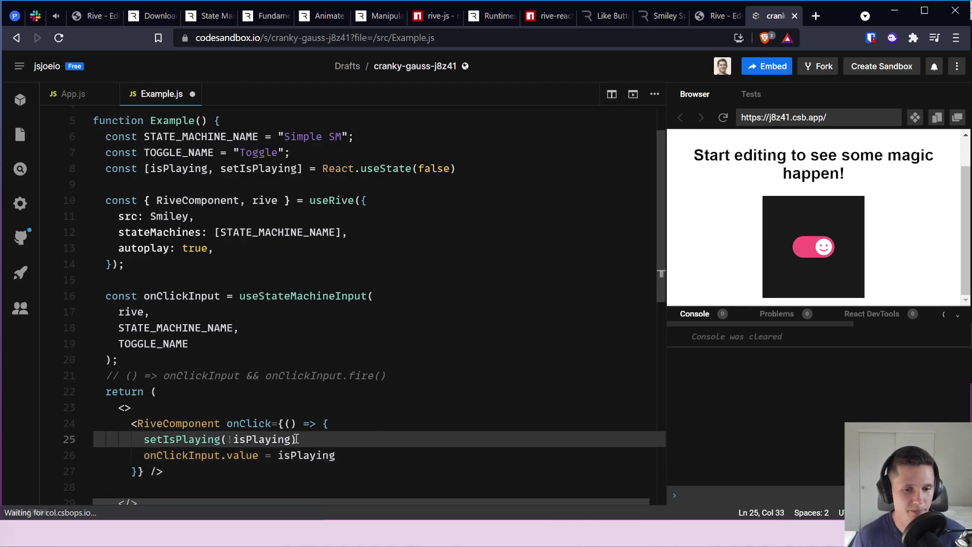
mouse_move(211, 434)
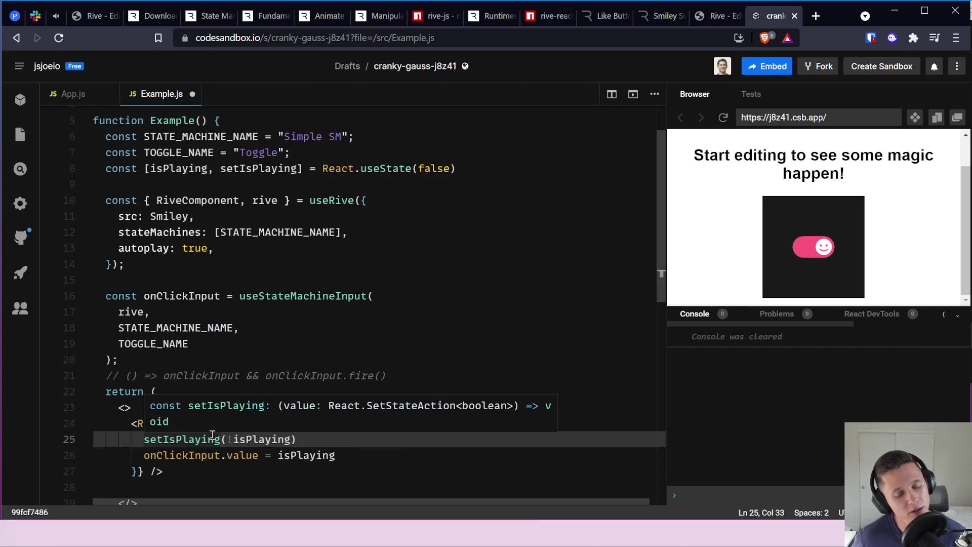
key(Left)
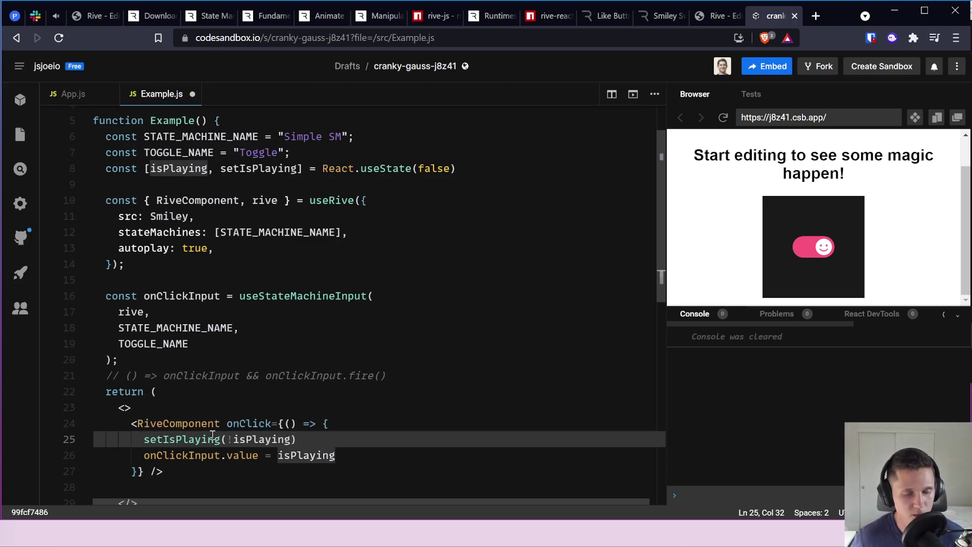
key(ctrl+shift+Left)
key(Down)
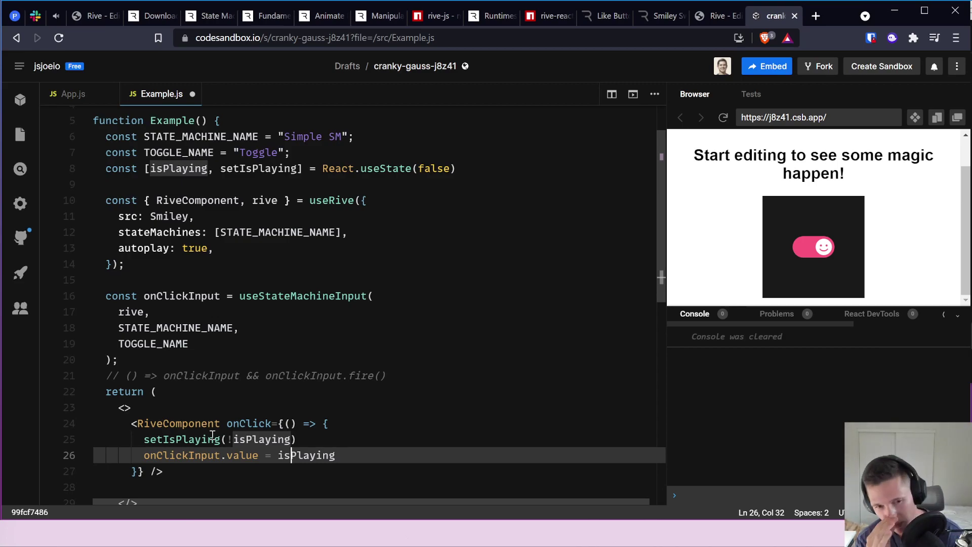
scroll(216, 433, down, 2)
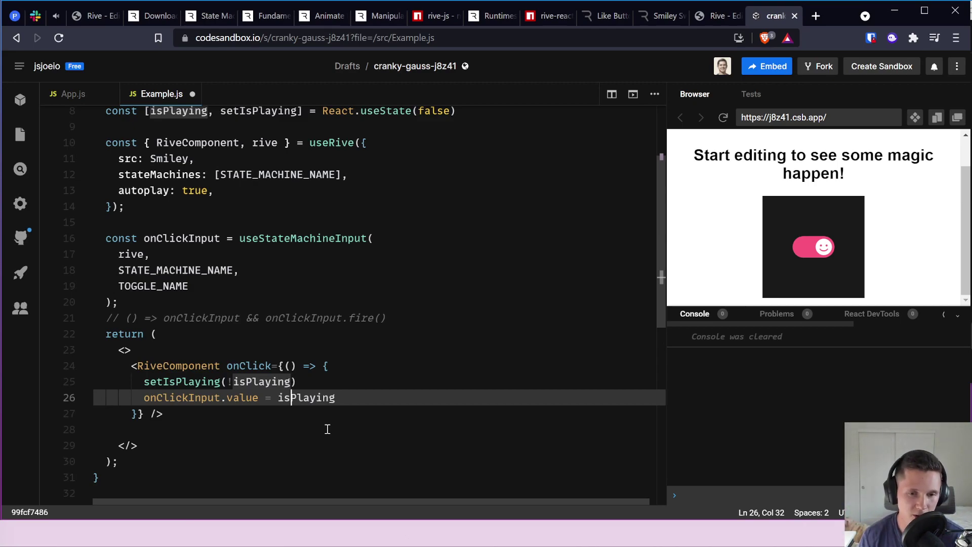
Step: Replace the !isPlaying argument of setIsPlaying with an updater callback that takes the parameter v
mouse_move(207, 378)
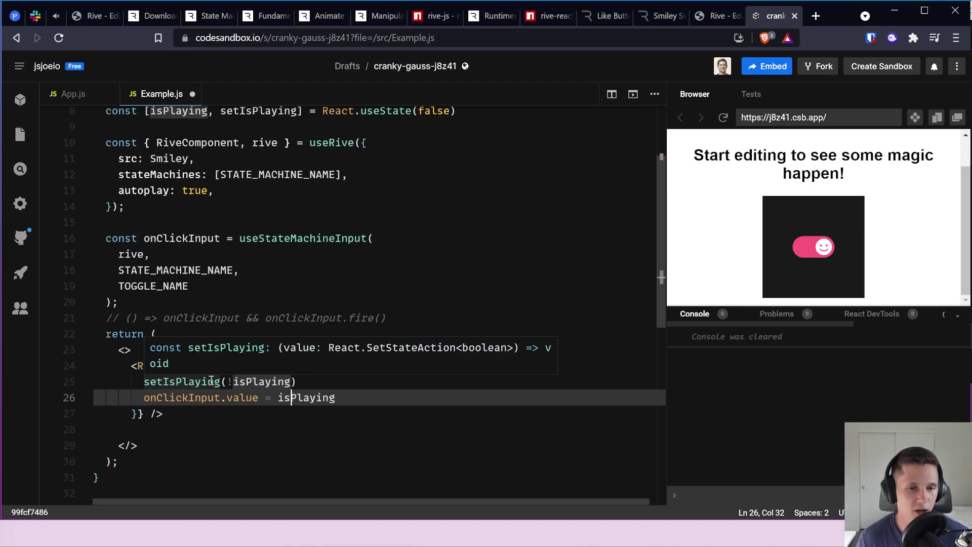
click(235, 377)
key(shift+alt+Right)
key(shift+alt+Right)
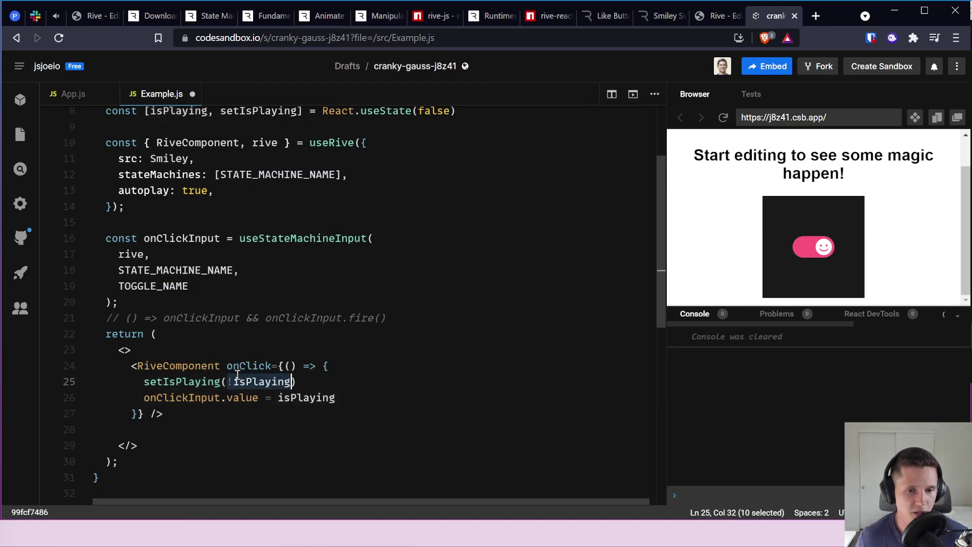
key(BackSpace)
text(()
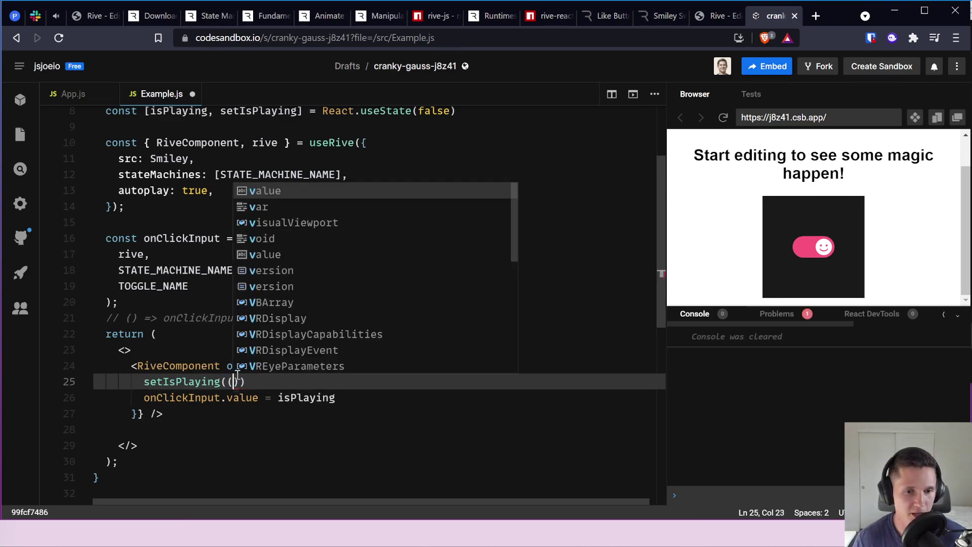
text(v) )
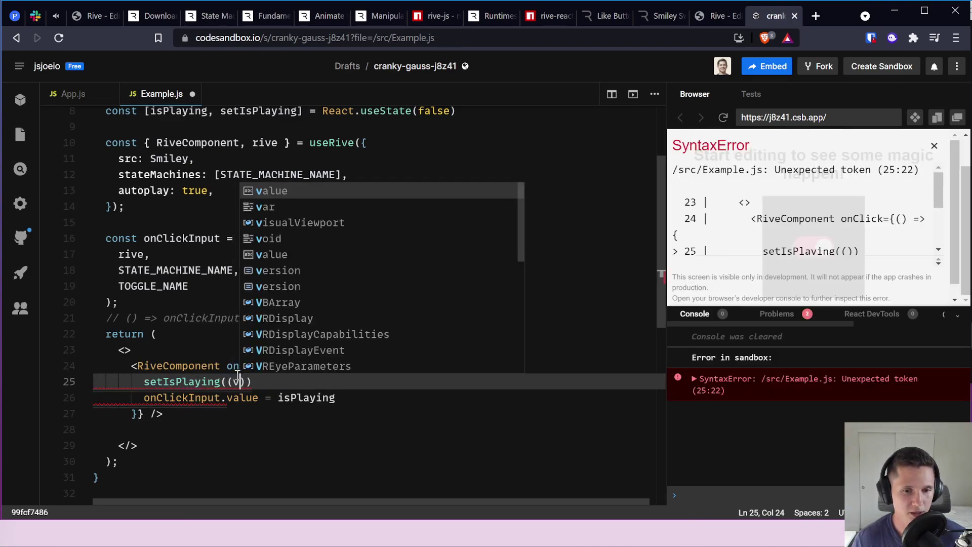
text(=> {)
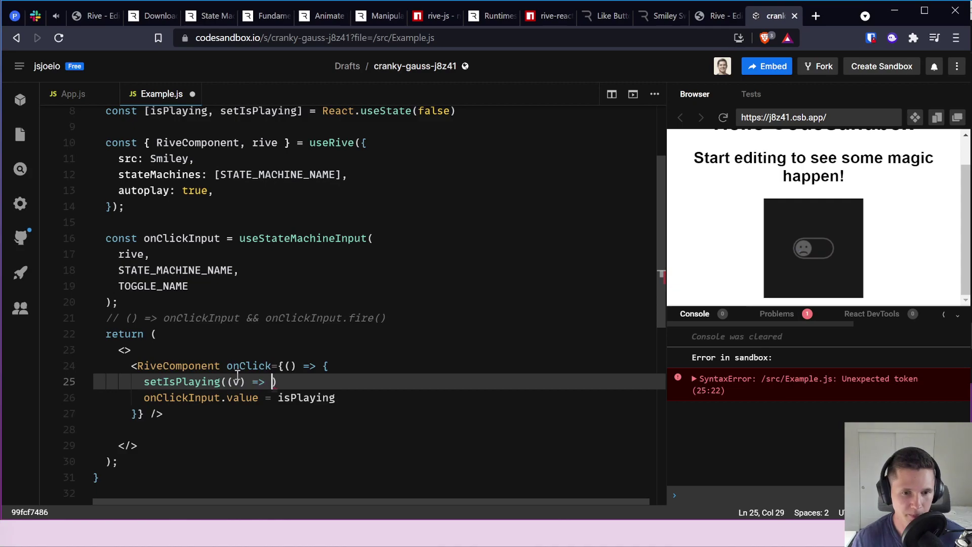
Step: Expand the updater callback's body and move the onClickInput.value assignment inside it
key(Return)
key(Down)
key(Down)
key(Home)
key(shift+End)
key(ctrl+x)
key(Up)
key(Up)
key(ctrl+v)
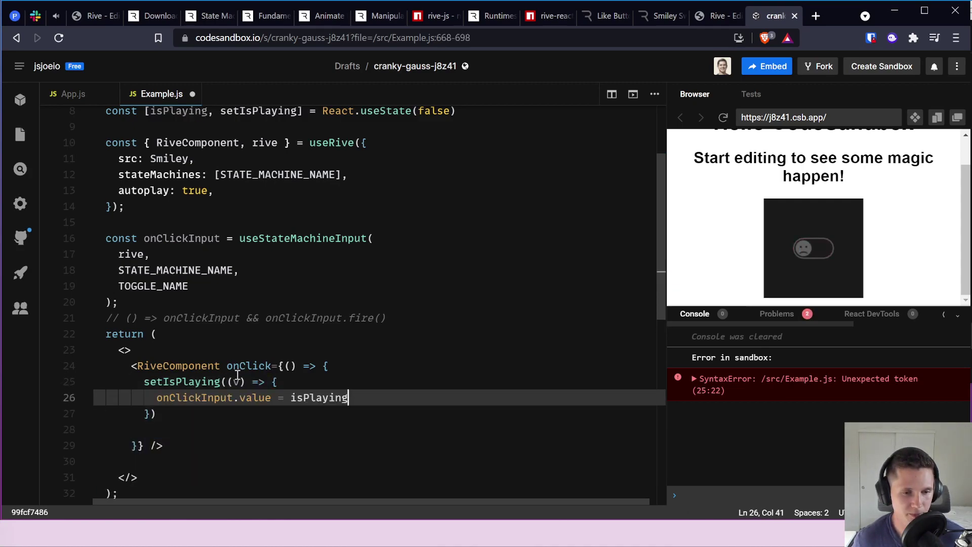
Step: Declare const updatedValue = !v as the first line inside the setIsPlaying callback
key(Up)
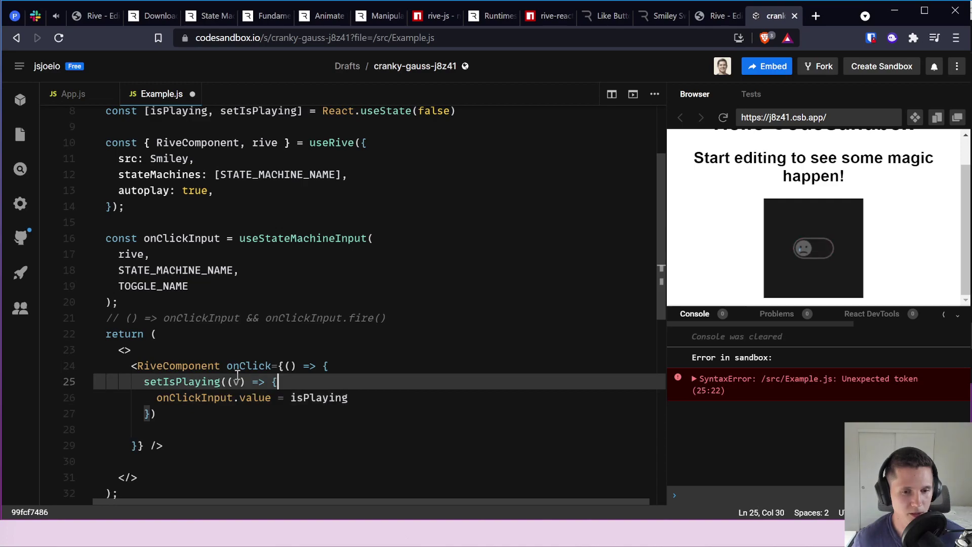
key(Return)
text(const )
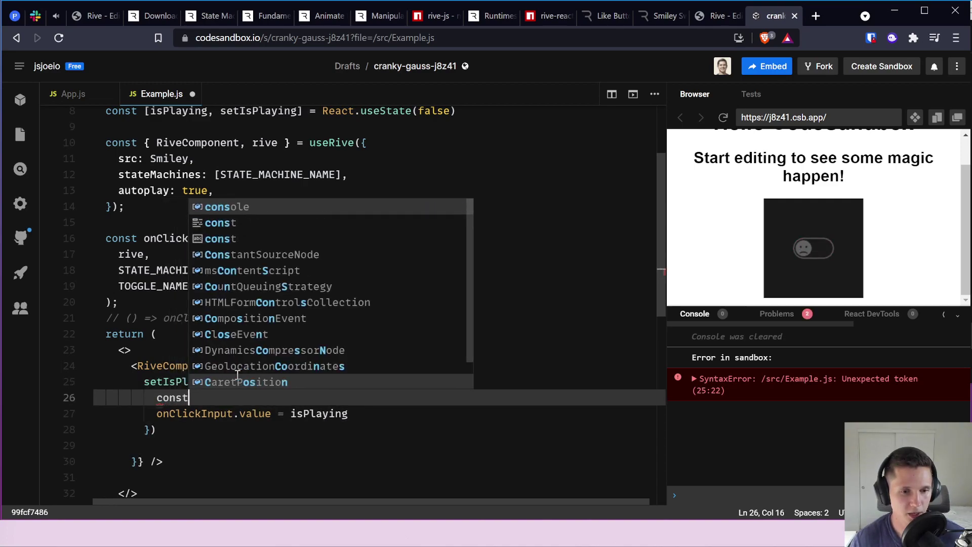
text(updatedValue)
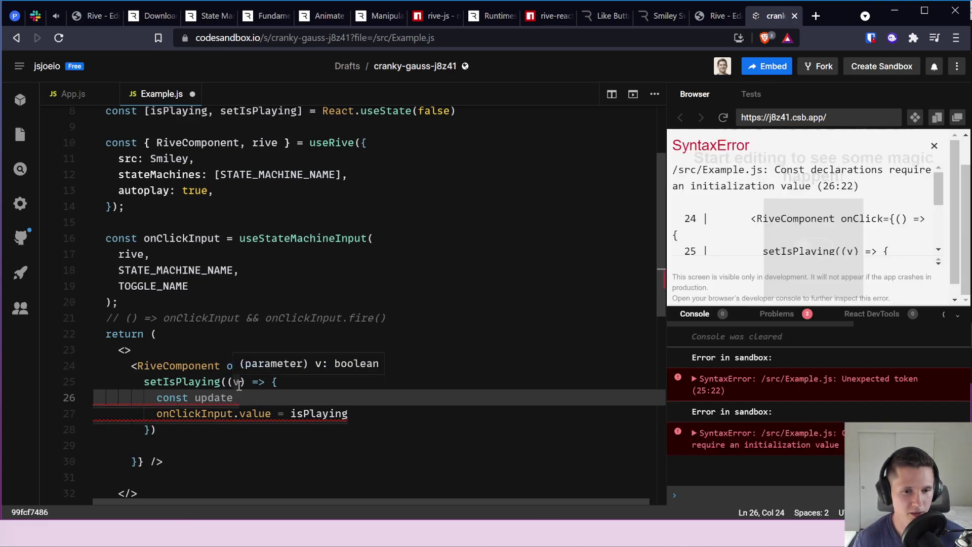
key(BackSpace)
text(dValue )
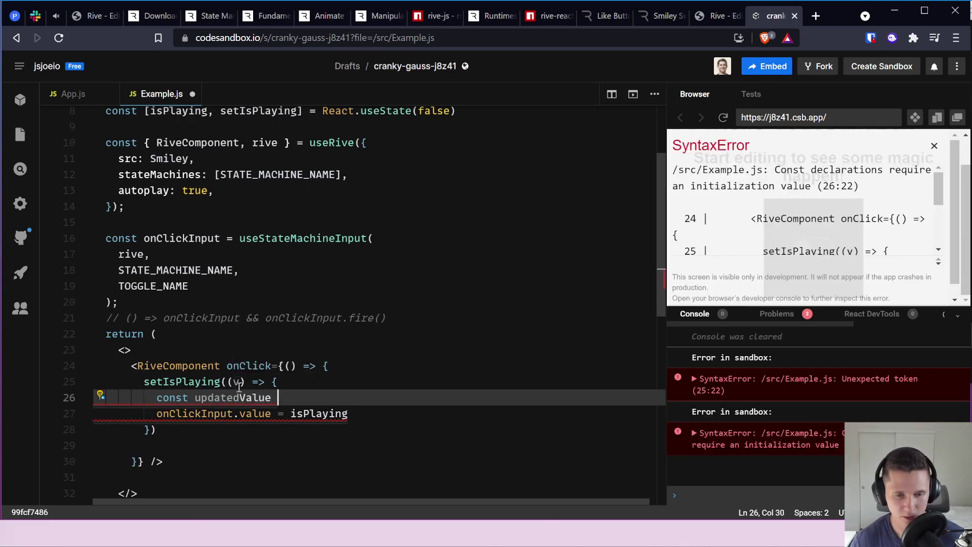
text(= !v)
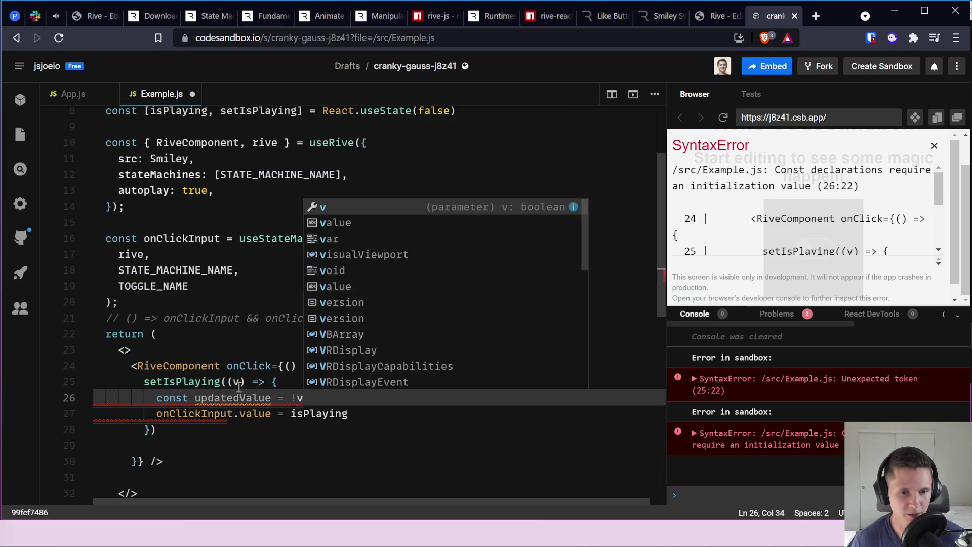
key(Escape)
Step: Change the value assigned to onClickInput.value inside the setIsPlaying callback to updatedValue
double_click(296, 413)
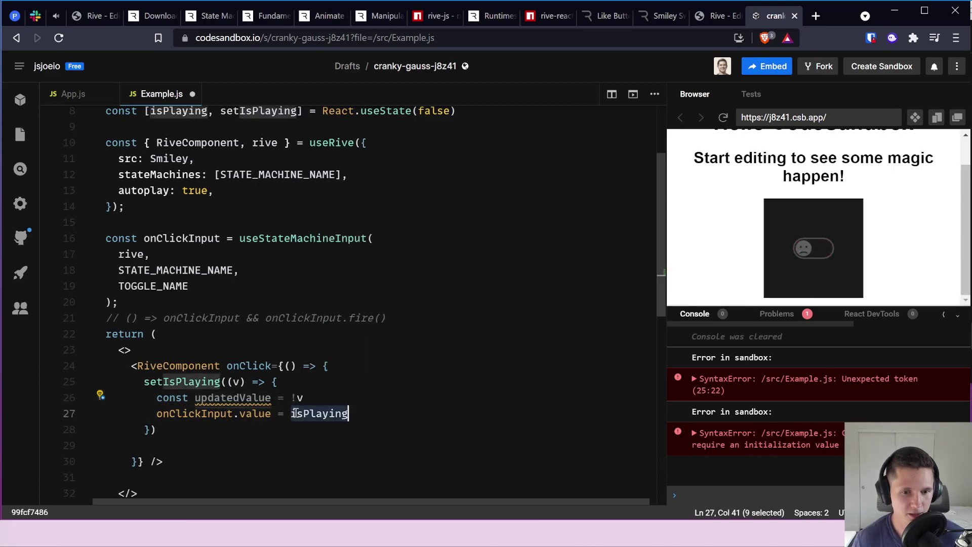
text(updatedValue)
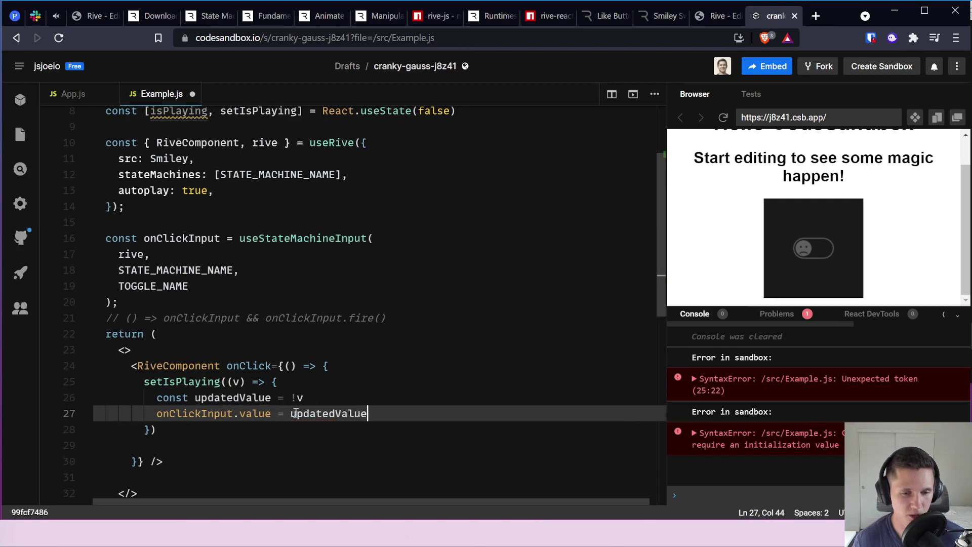
click(329, 348)
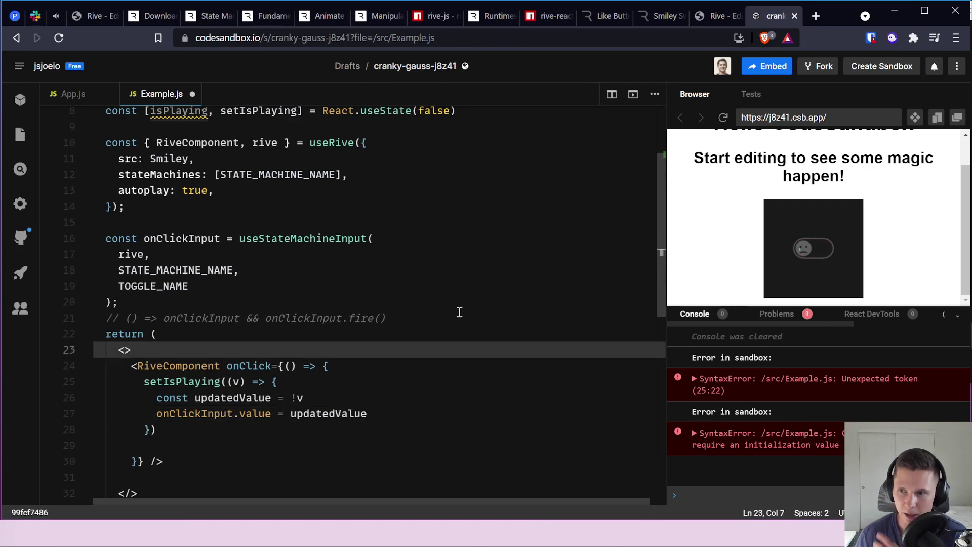
Step: Toggle the smiley switch several times in the preview and reload the preview to test the callback version
double_click(816, 254)
click(816, 255)
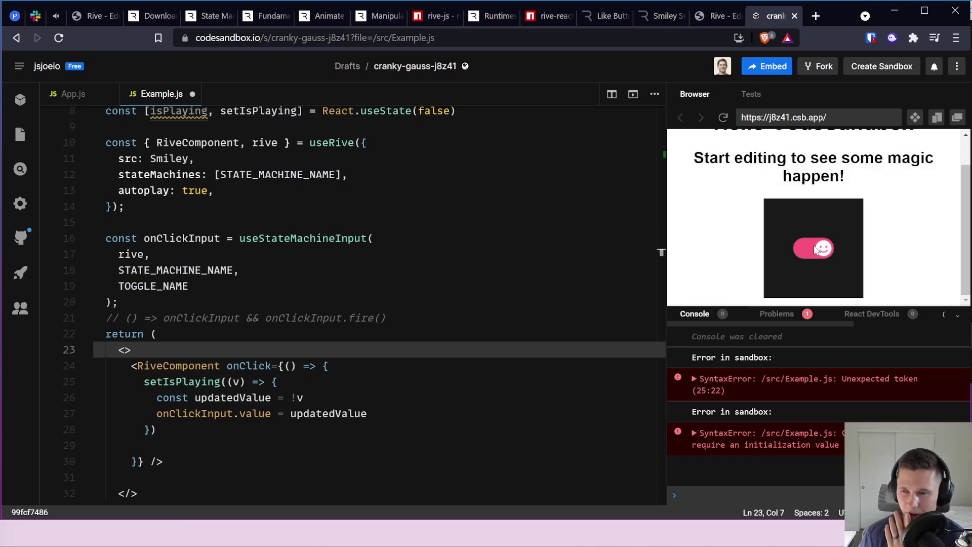
double_click(816, 252)
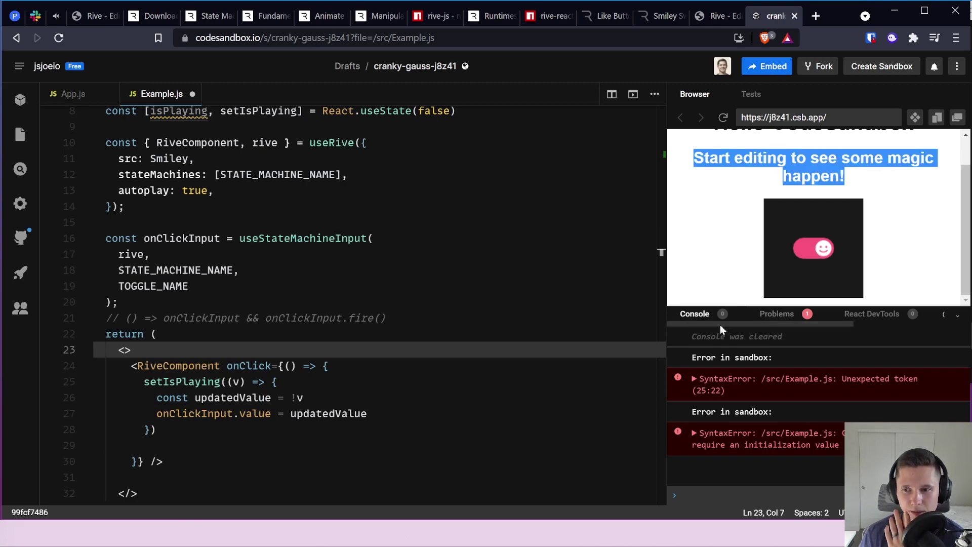
click(724, 119)
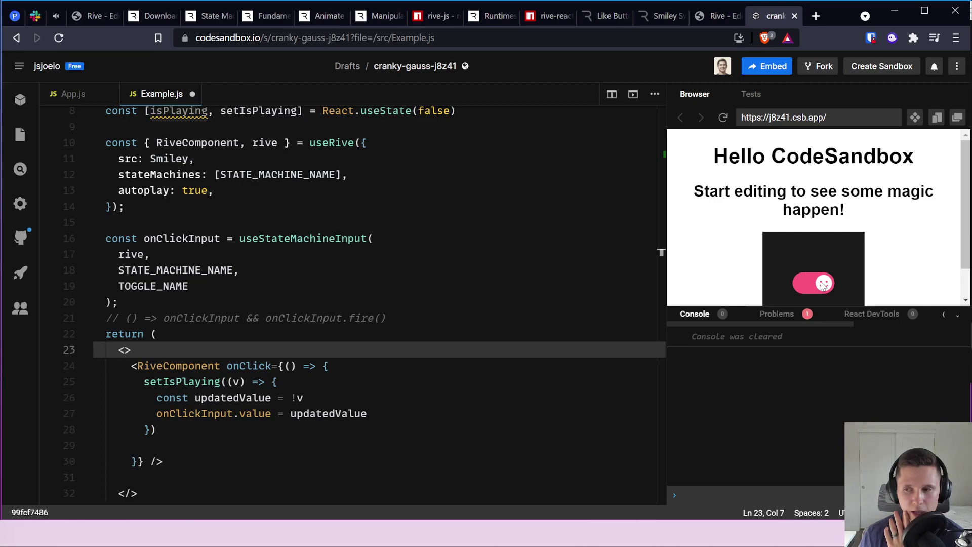
click(724, 121)
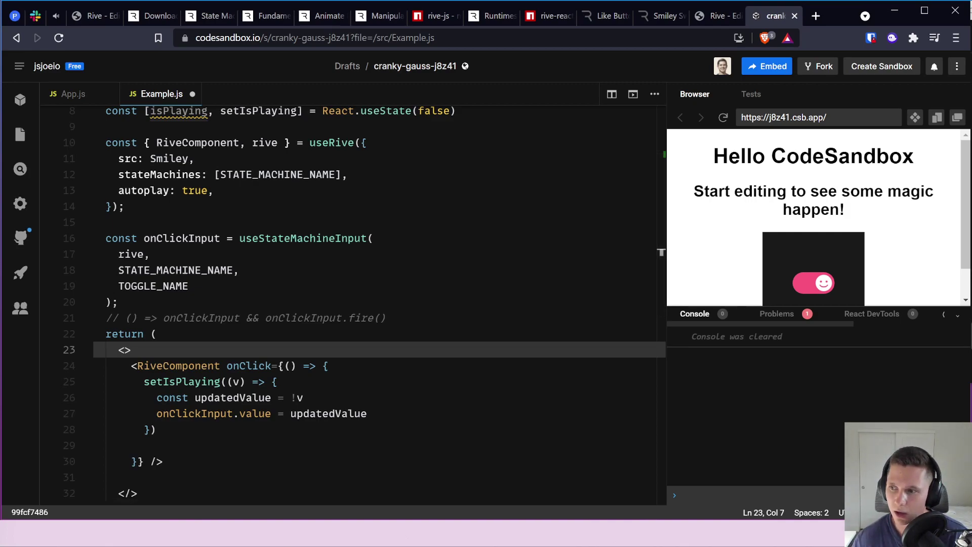
Step: Add the line onClickInput.value = !onClickInput.value below the updatedValue assignment in the click handler
key(alt+Tab)
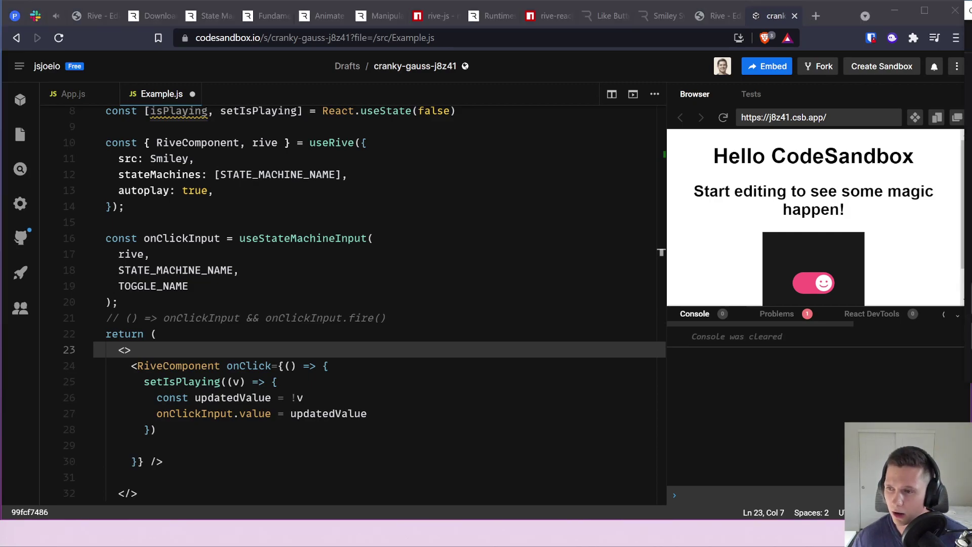
drag(299, 398, 304, 414)
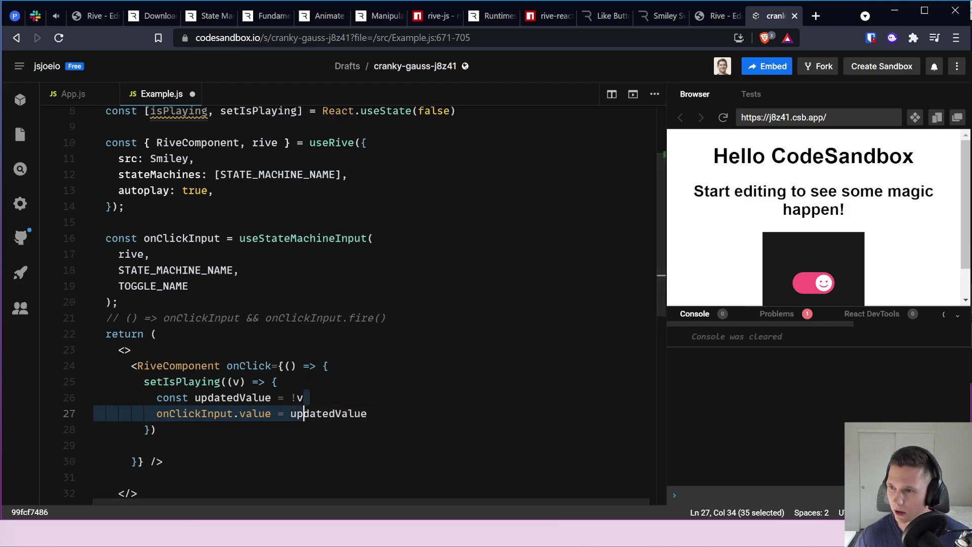
key(alt+Tab)
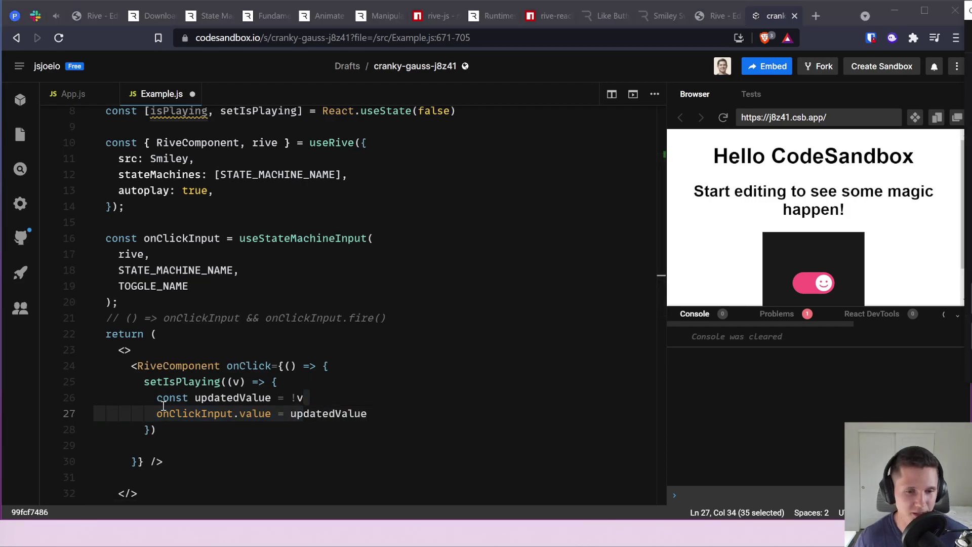
key(alt+Tab)
click(119, 413)
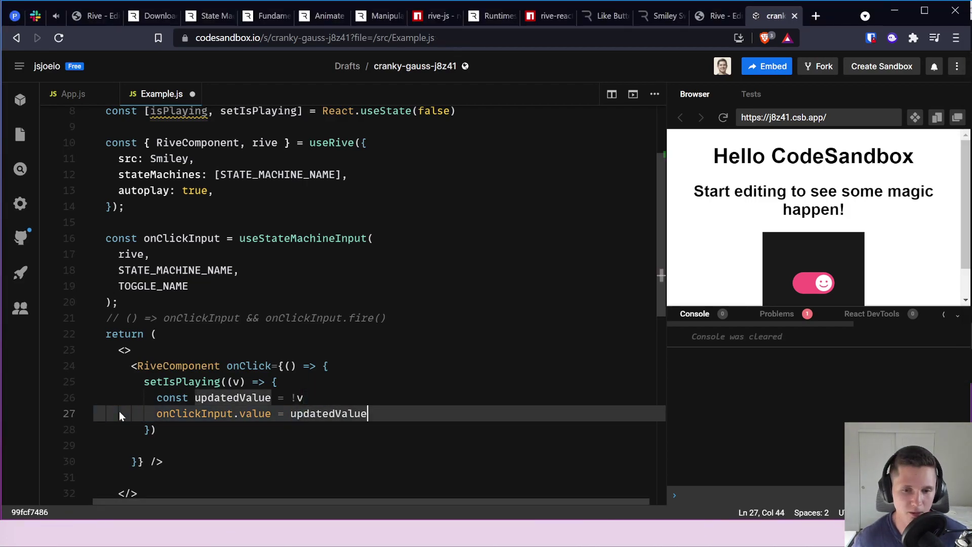
key(End)
key(Return)
key(ctrl+v)
text(=)
key(BackSpace)
key(BackSpace)
key(Home)
Step: Delete the setIsPlaying wrapper and both updatedValue lines, keeping only onClickInput.value = !onClickInput.value in the click handler
key(Home)
key(shift+Up)
key(shift+Up)
key(shift+Home)
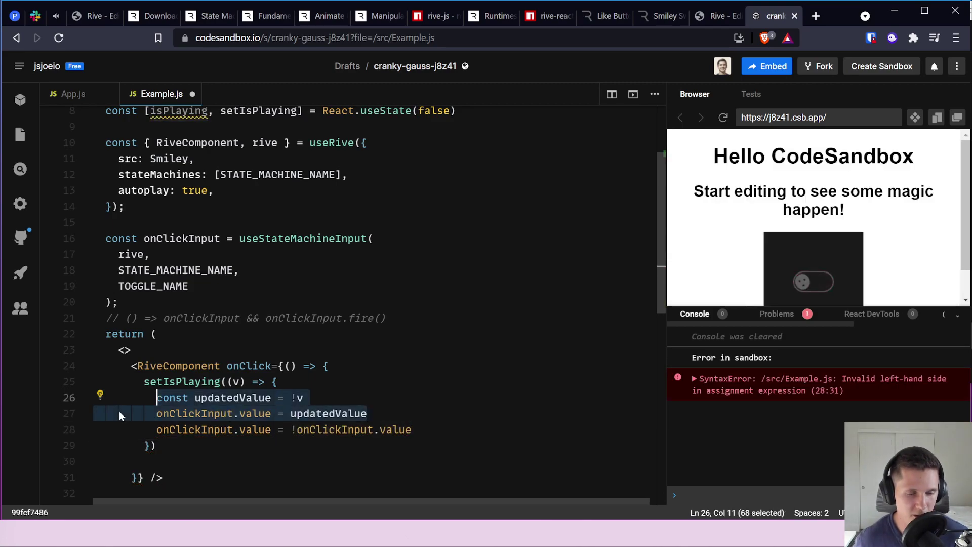
key(shift+Up)
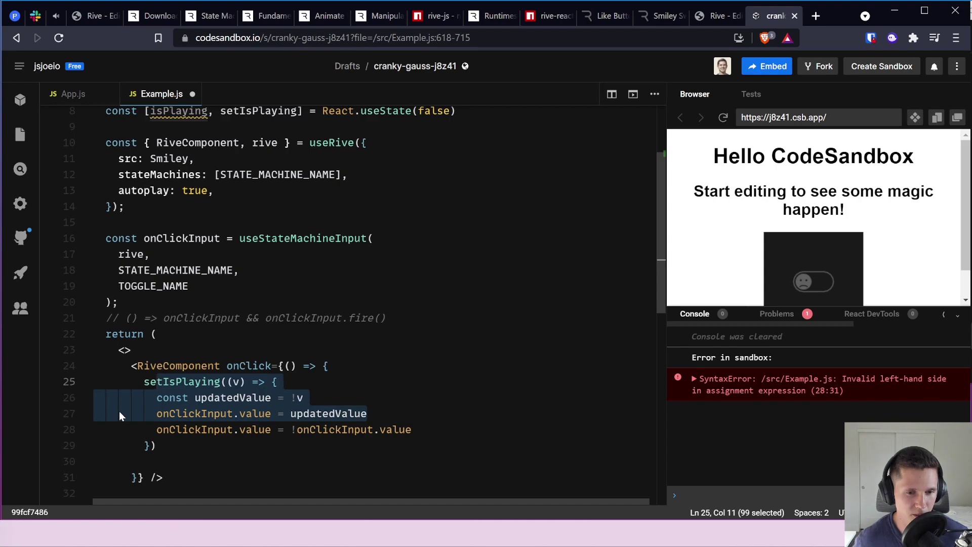
key(shift+Home)
key(BackSpace)
key(Down)
key(Down)
key(shift+End)
key(BackSpace)
key(BackSpace)
key(BackSpace)
key(BackSpace)
key(BackSpace)
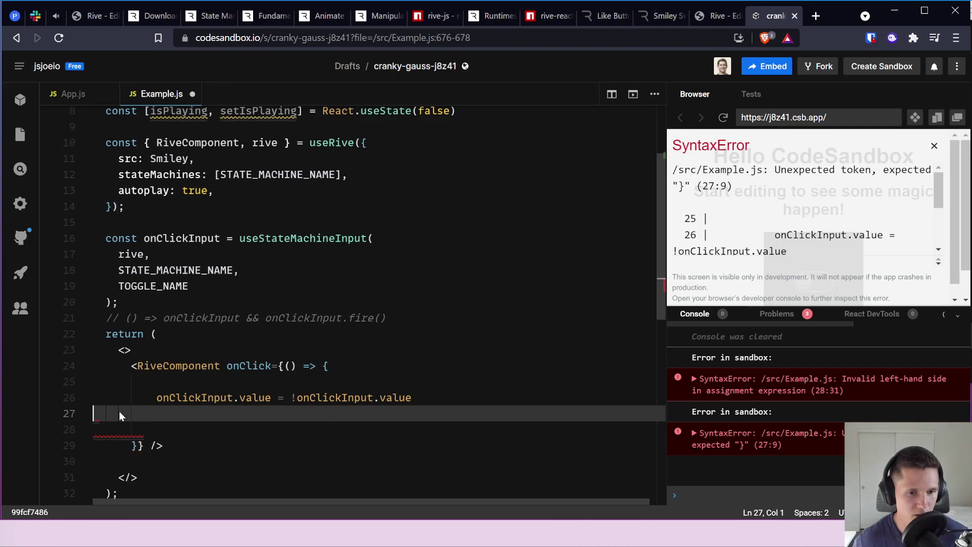
key(BackSpace)
Step: Remove the blank lines above and below the remaining assignment in RiveComponent's click handler
key(Up)
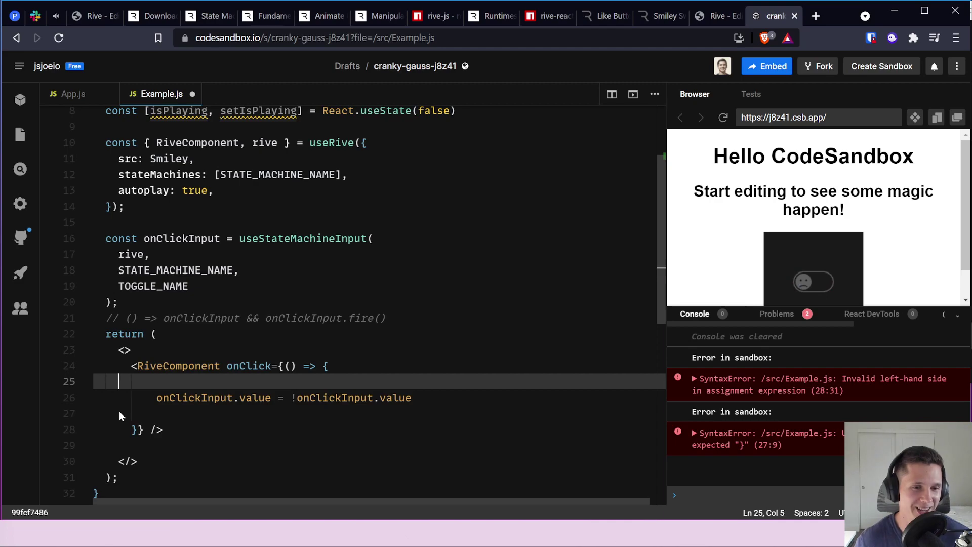
key(BackSpace)
key(BackSpace)
key(Down)
key(Down)
key(BackSpace)
key(BackSpace)
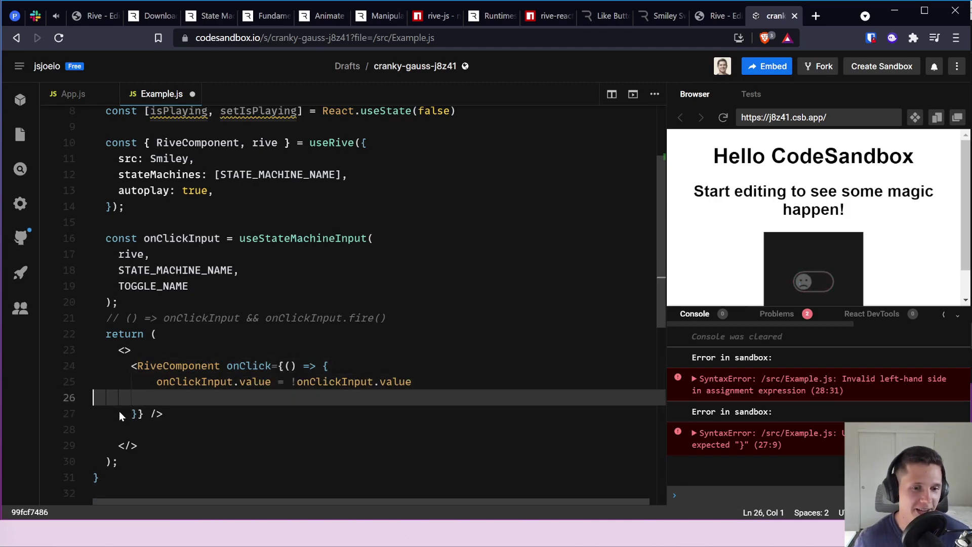
key(BackSpace)
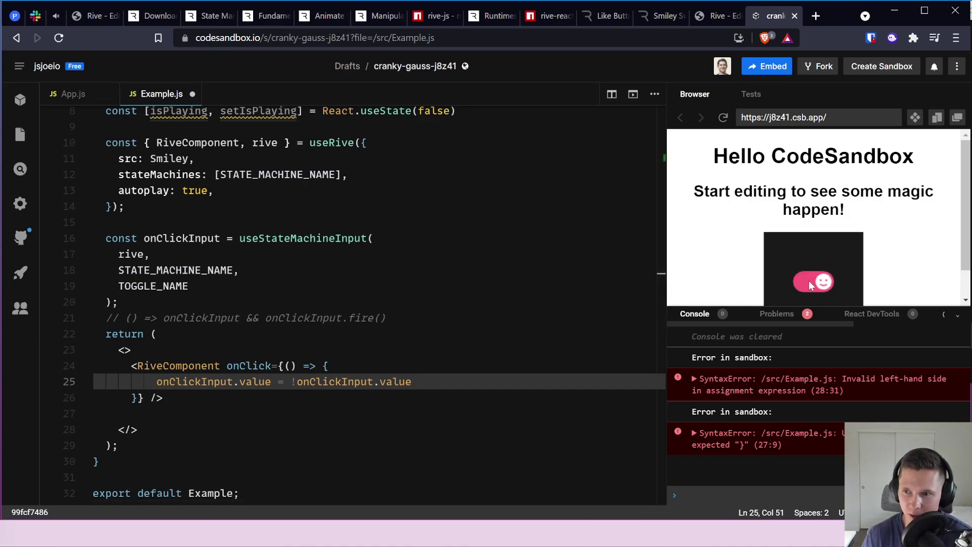
Step: Delete the unused isPlaying useState declaration below the TOGGLE_NAME constant
scroll(301, 177, up, 3)
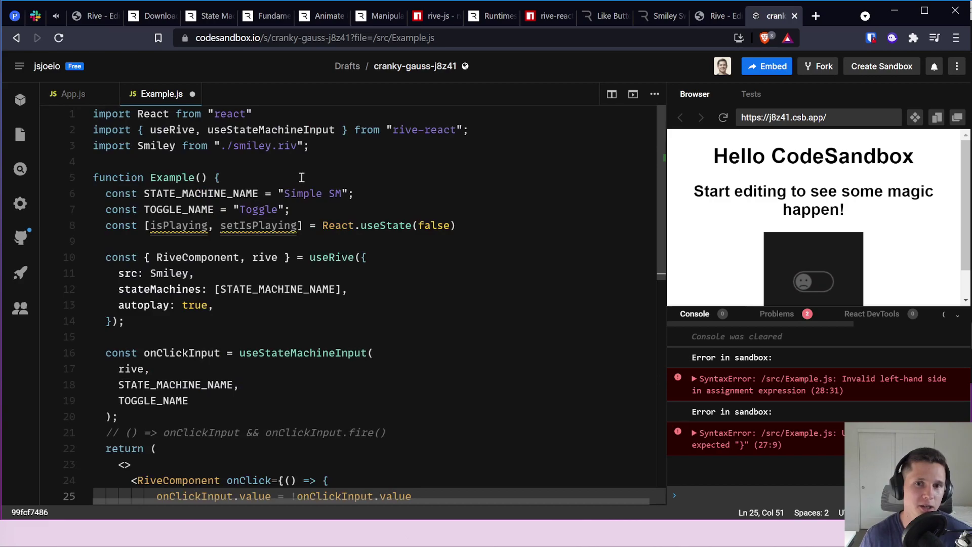
click(304, 231)
key(End)
key(shift+Home)
key(BackSpace)
key(BackSpace)
key(BackSpace)
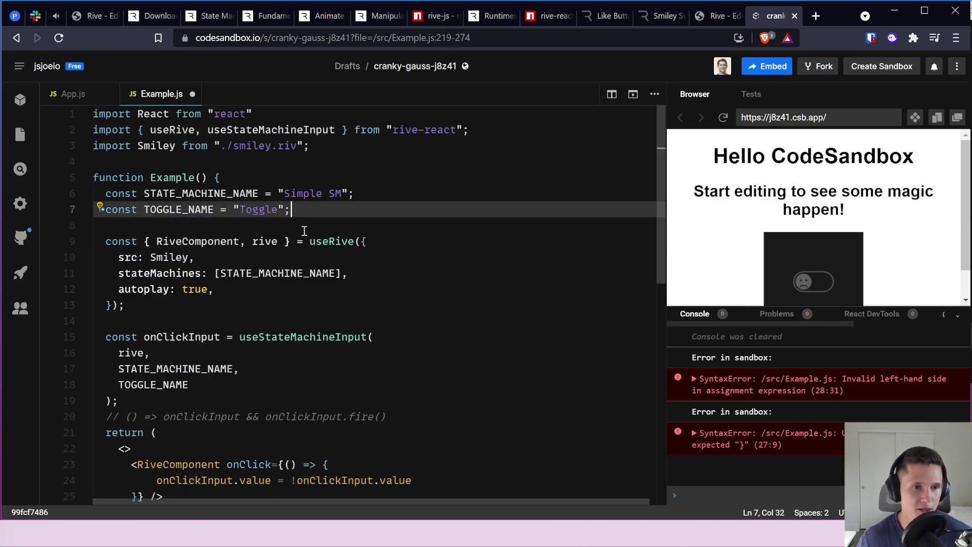
Step: Delete the React import at the beginning of Example.js and save the file
key(Up)
key(Up)
key(Up)
key(Up)
key(Up)
key(Up)
key(shift+Home)
key(BackSpace)
key(Down)
key(BackSpace)
key(ctrl+s)
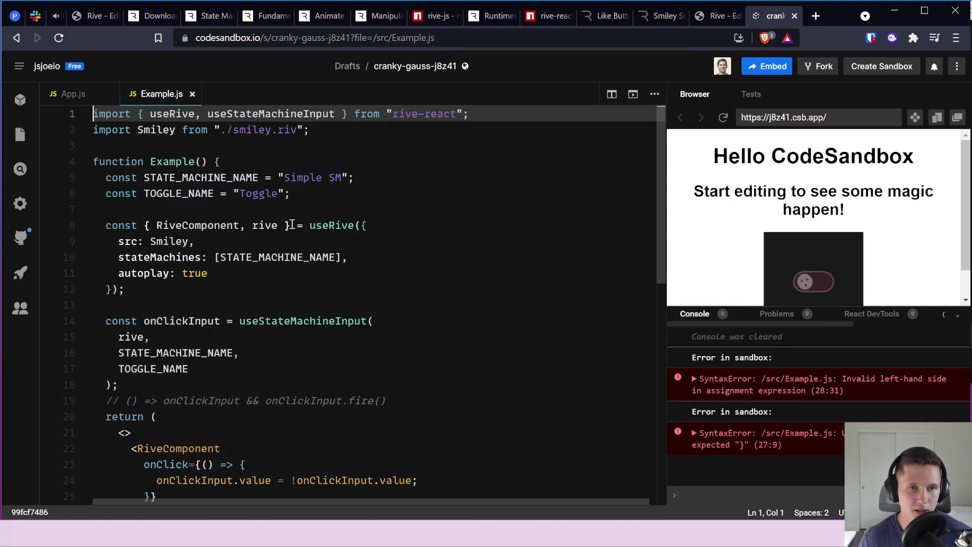
Step: Delete the commented-out onClickInput.fire() line above the return statement
click(291, 224)
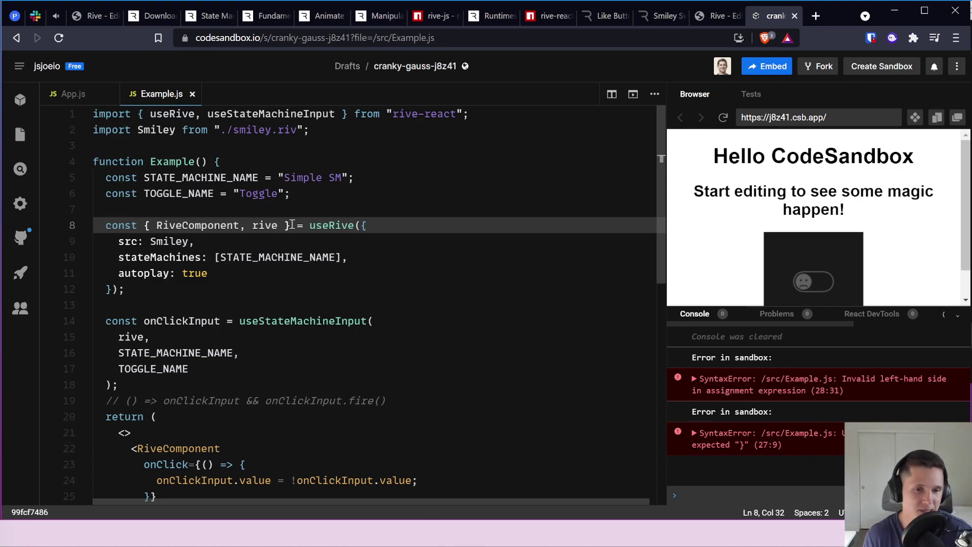
click(381, 388)
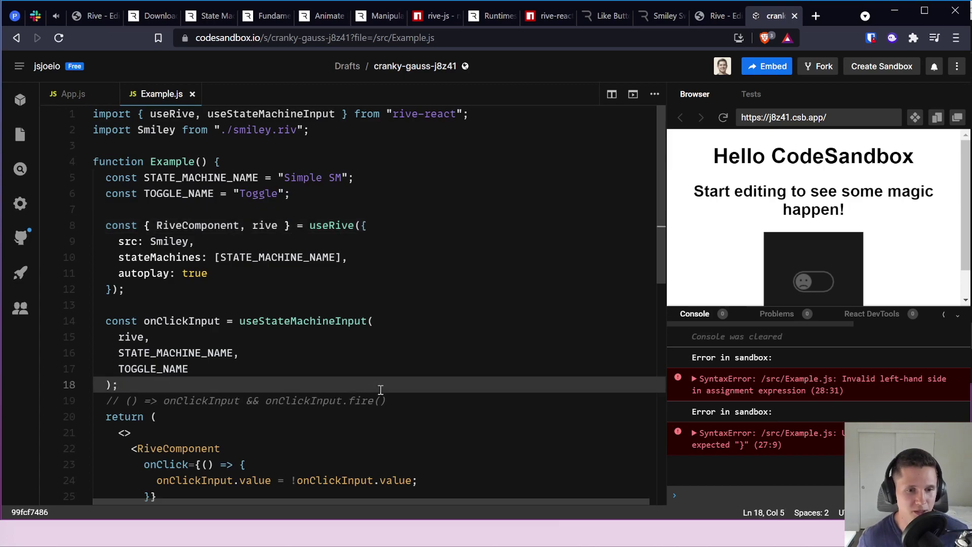
key(Down)
key(End)
key(shift+Home)
key(BackSpace)
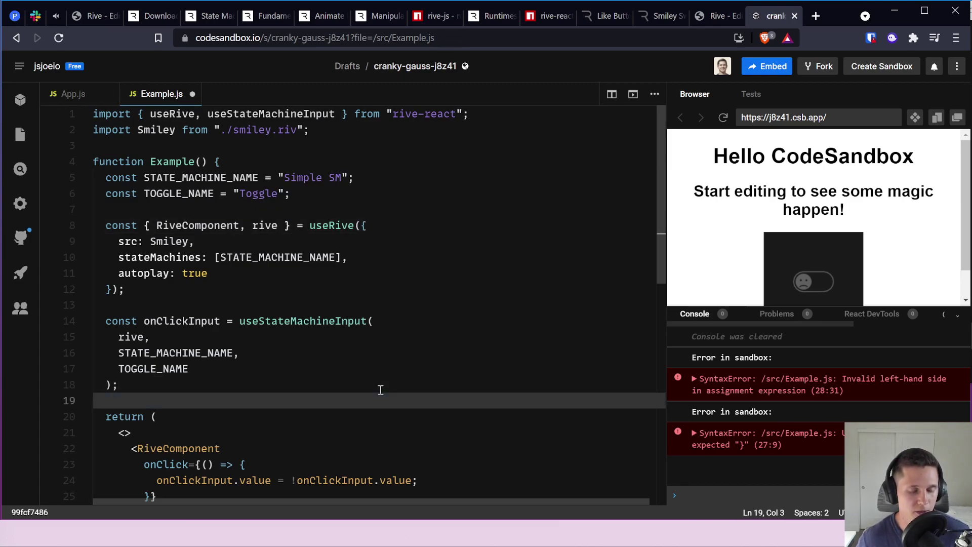
scroll(380, 392, down, 3)
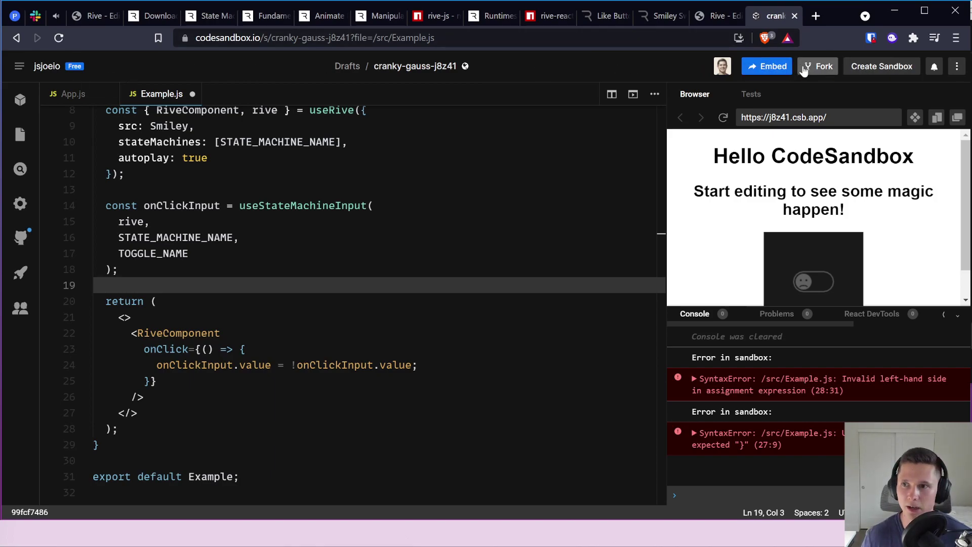
click(780, 66)
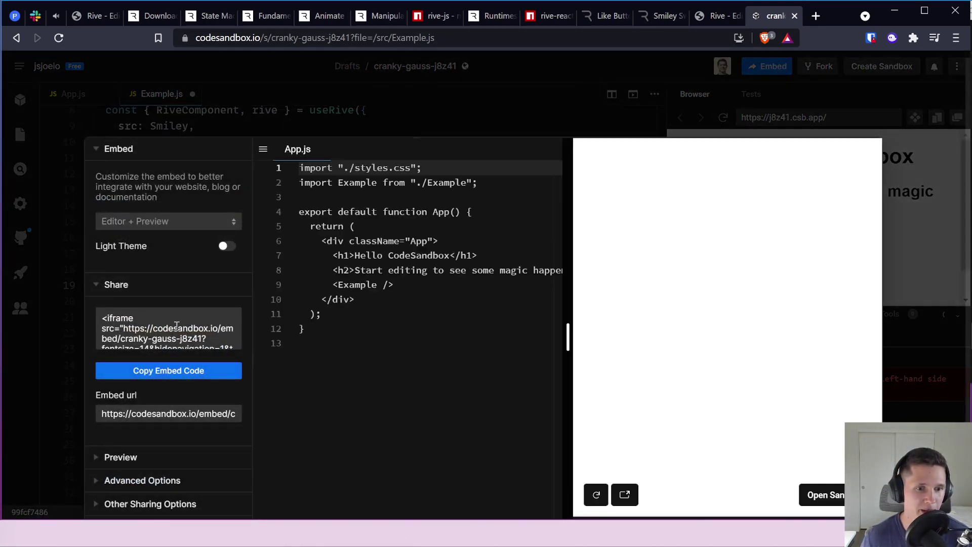
click(881, 226)
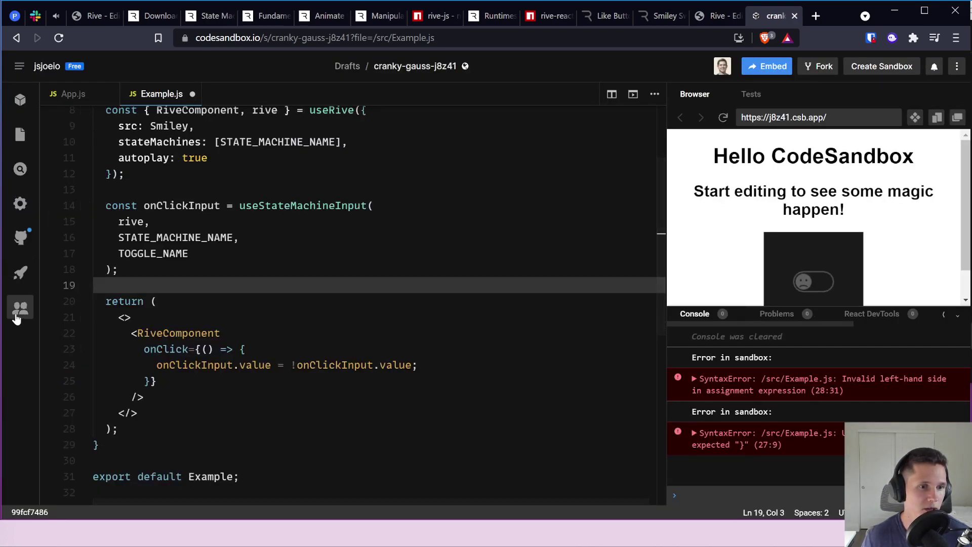
click(22, 64)
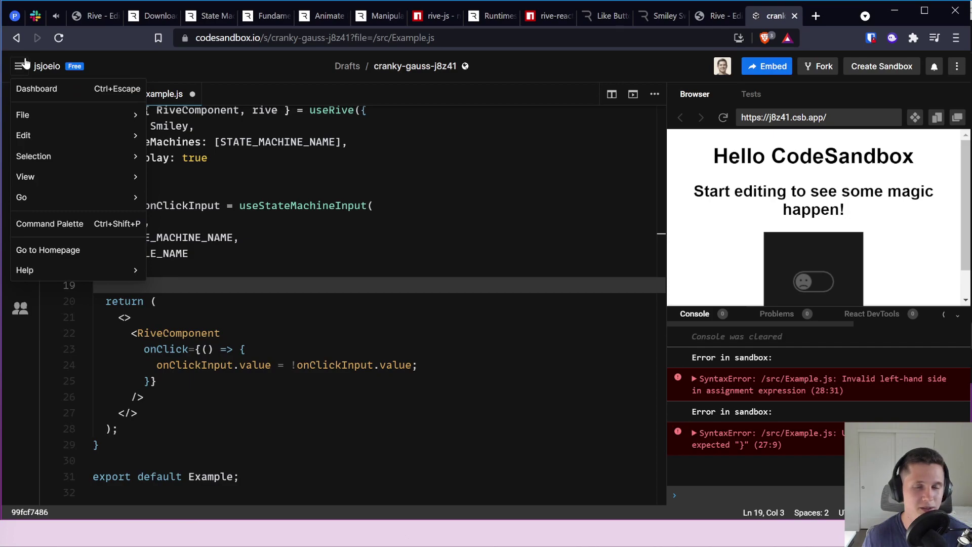
click(23, 64)
click(954, 66)
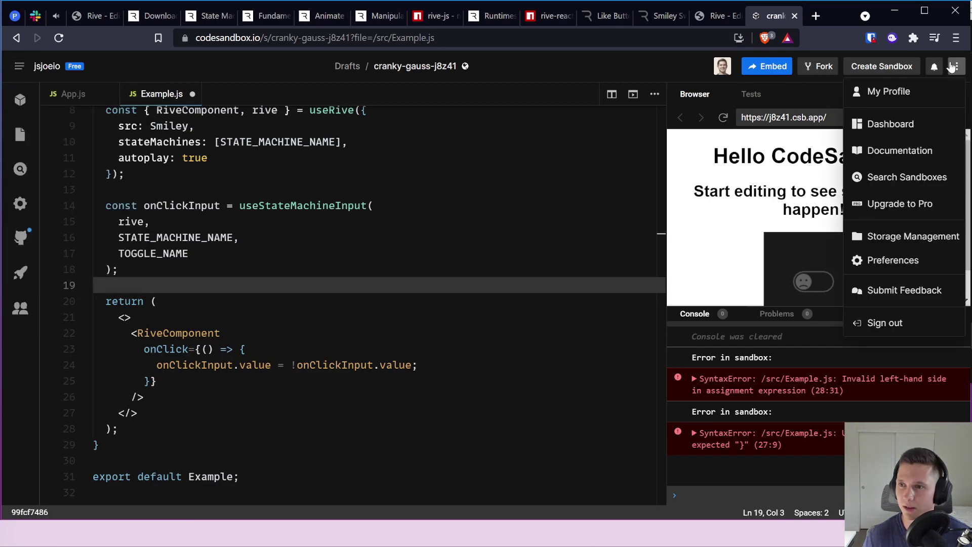
click(952, 67)
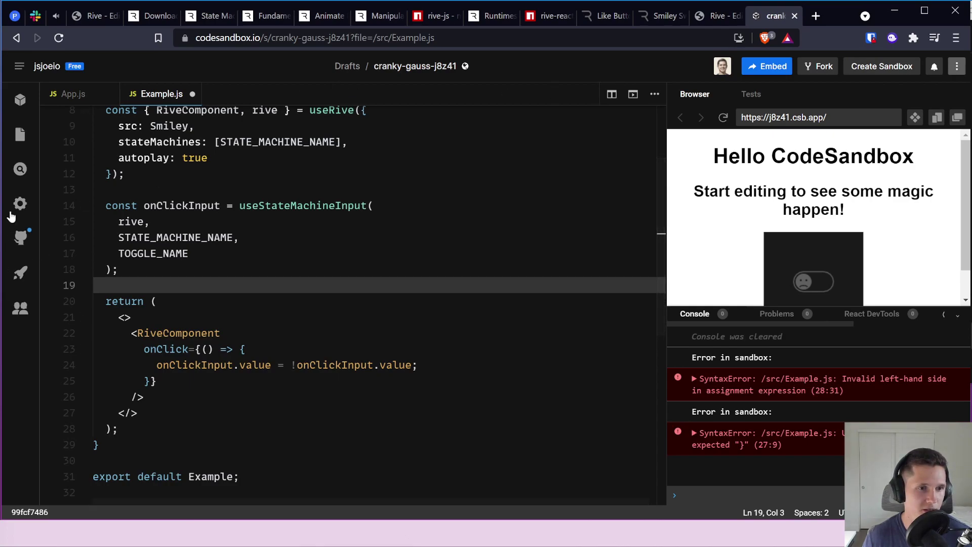
Step: Stop the sandbox's live collaboration session
click(20, 273)
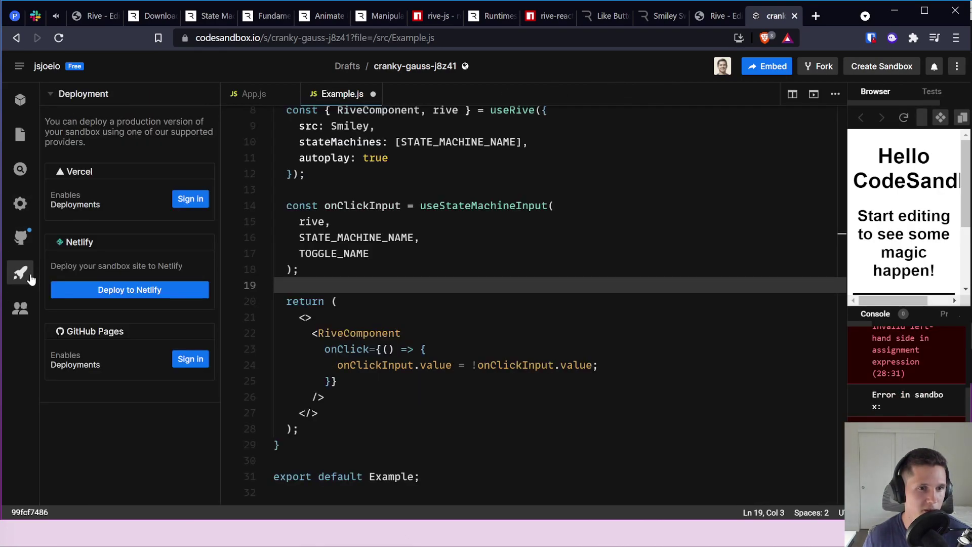
click(23, 306)
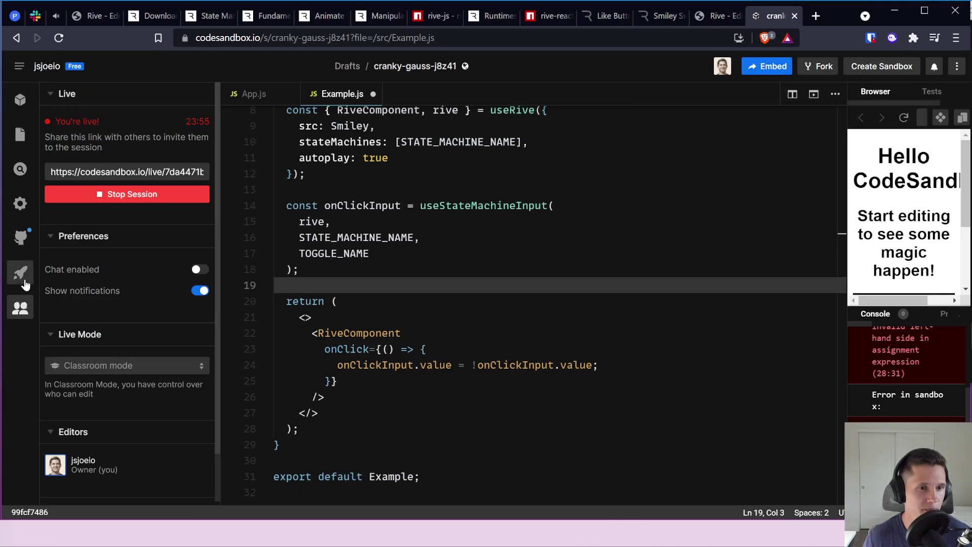
click(118, 195)
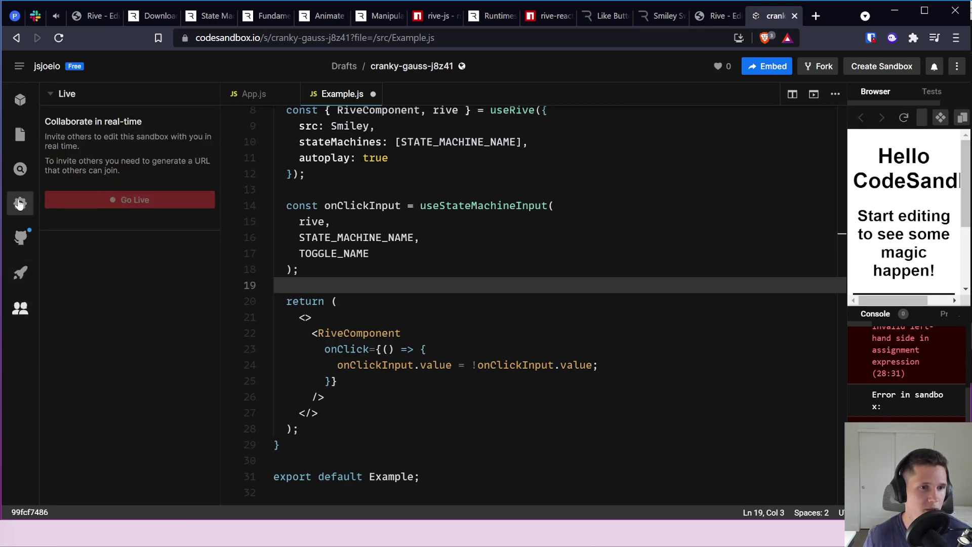
Step: Review the sandbox info and the embed dialog's sharing and preview options
click(20, 238)
click(19, 100)
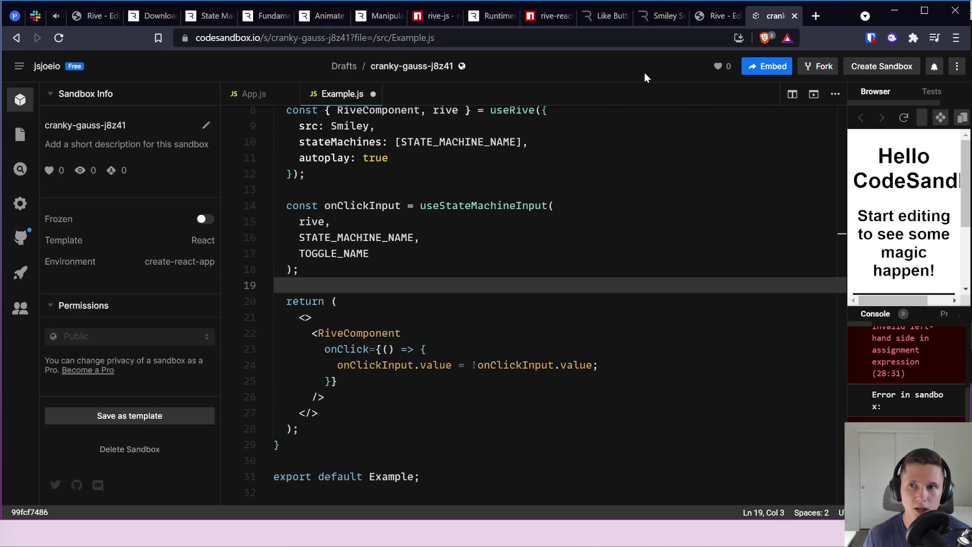
click(754, 67)
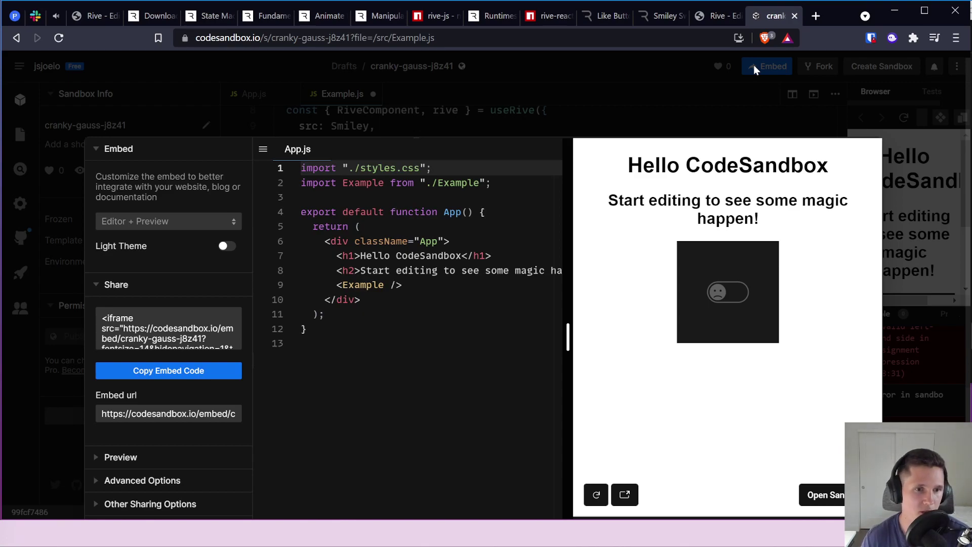
click(90, 286)
click(89, 286)
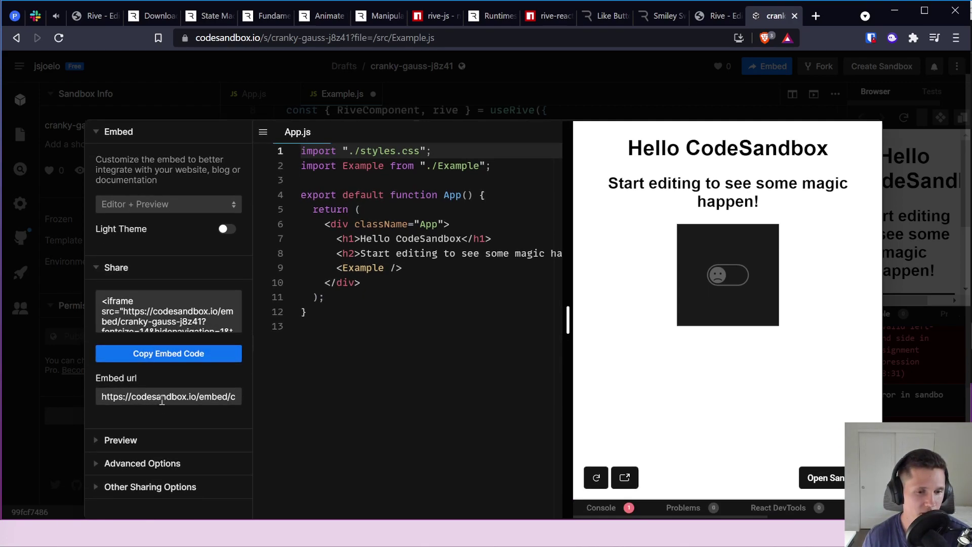
click(135, 441)
scroll(186, 374, down, 3)
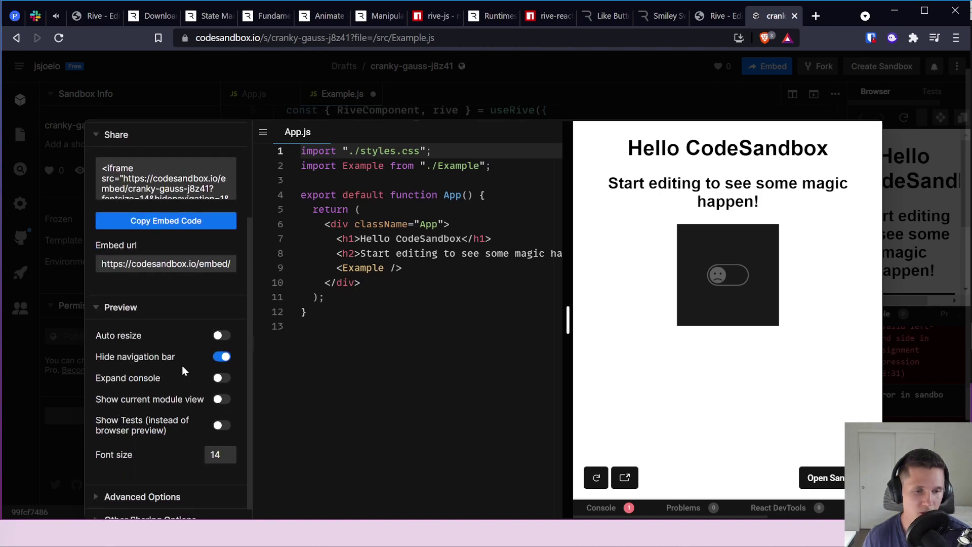
click(667, 84)
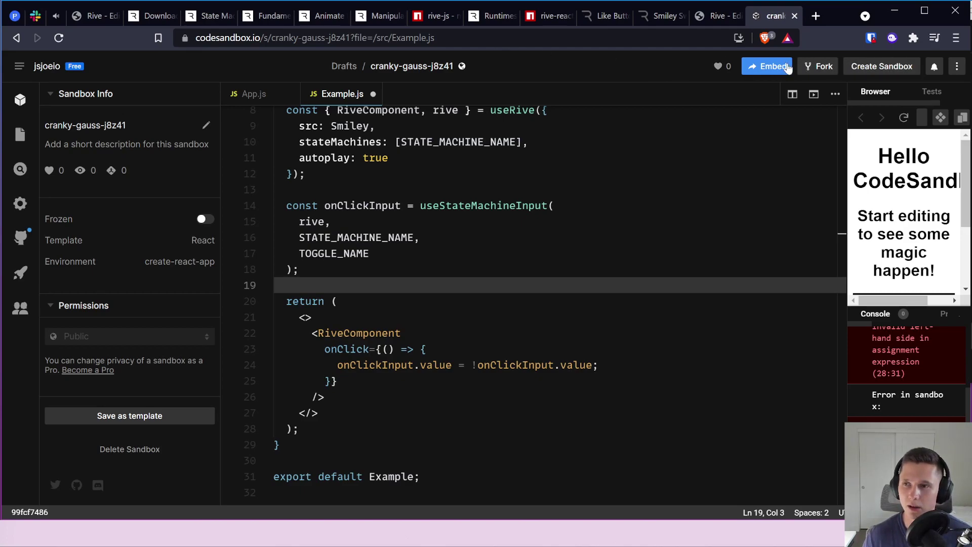
Step: Fork the cranky-gauss-j8z41 sandbox and show the fork's live session settings
click(813, 68)
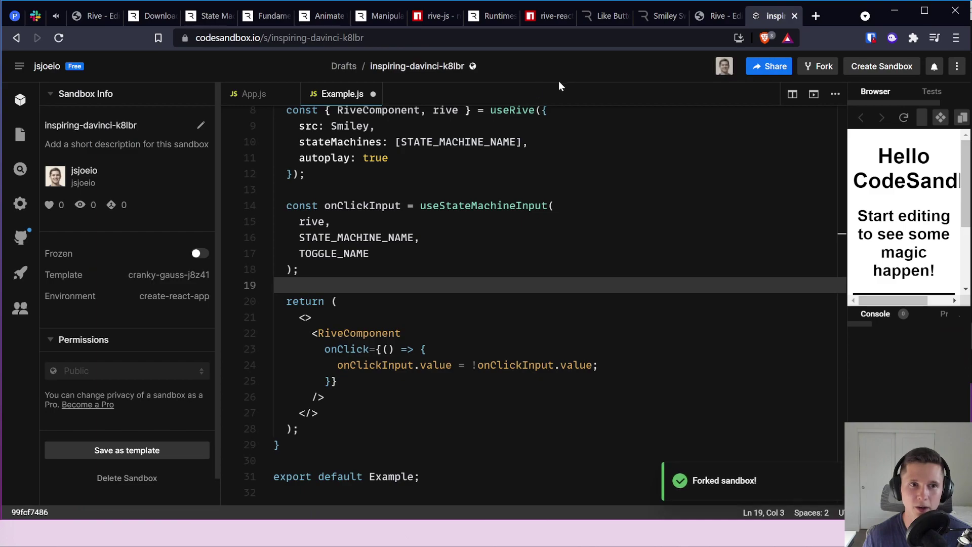
click(23, 208)
click(20, 311)
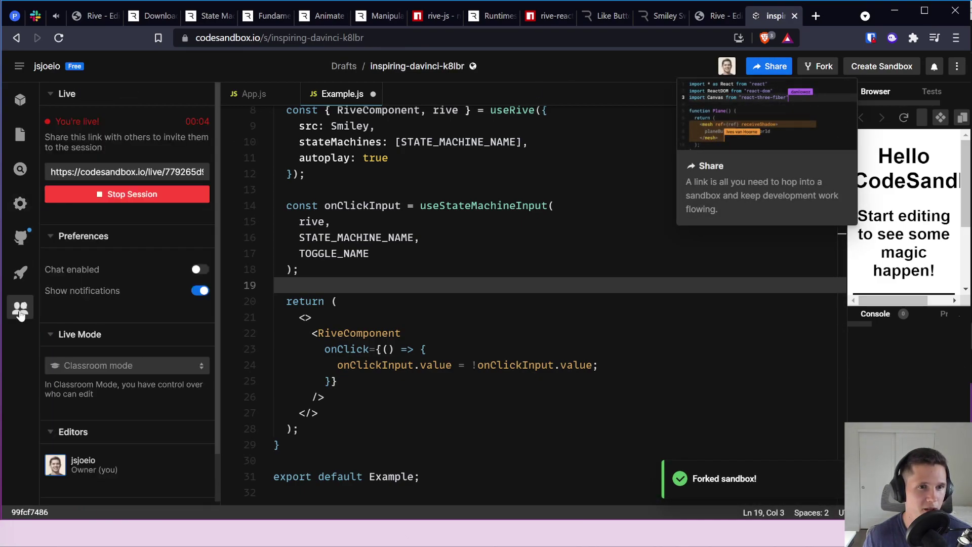
Step: Copy the forked sandbox's URL and load it in a new browser tab to test the link
click(316, 38)
key(ctrl+c)
key(ctrl+t)
key(ctrl+v)
key(Return)
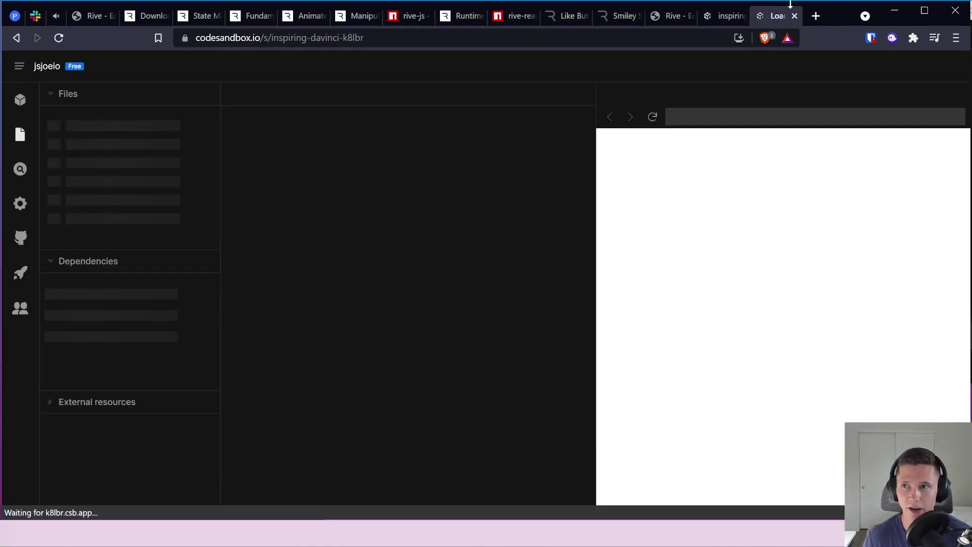
click(795, 16)
key(alt+Tab)
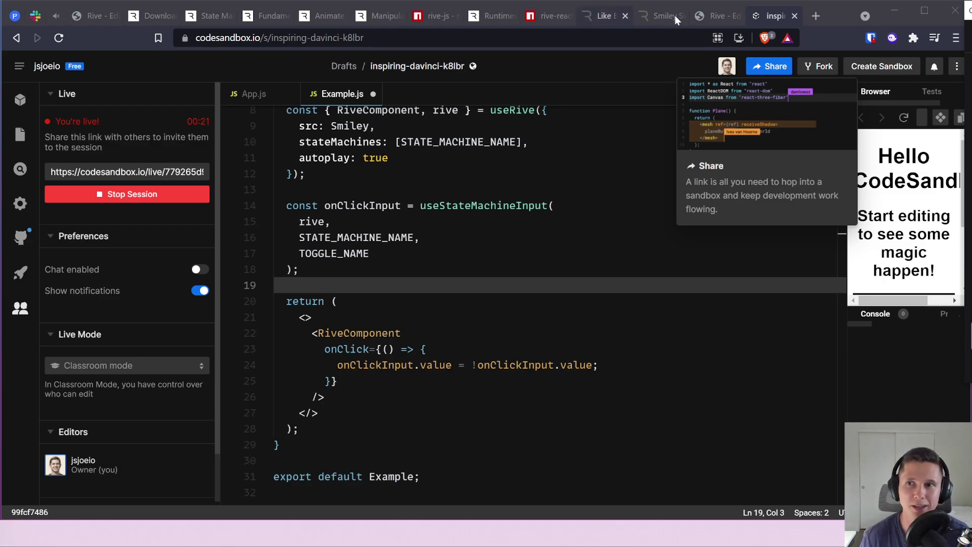
Step: Revisit the Rive help pages, the Rive editor and the Smiley Switch page, and browse the Rive community gallery
click(157, 16)
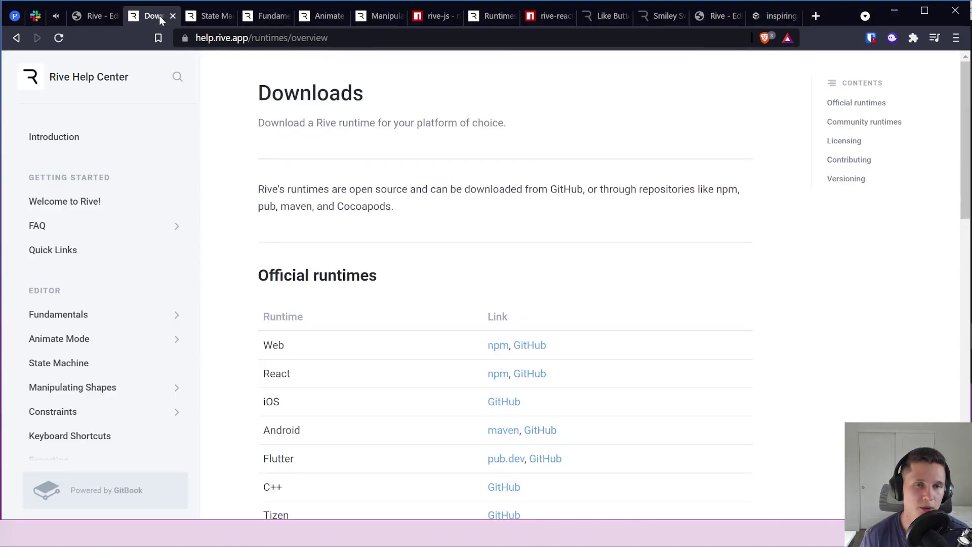
click(208, 15)
click(90, 16)
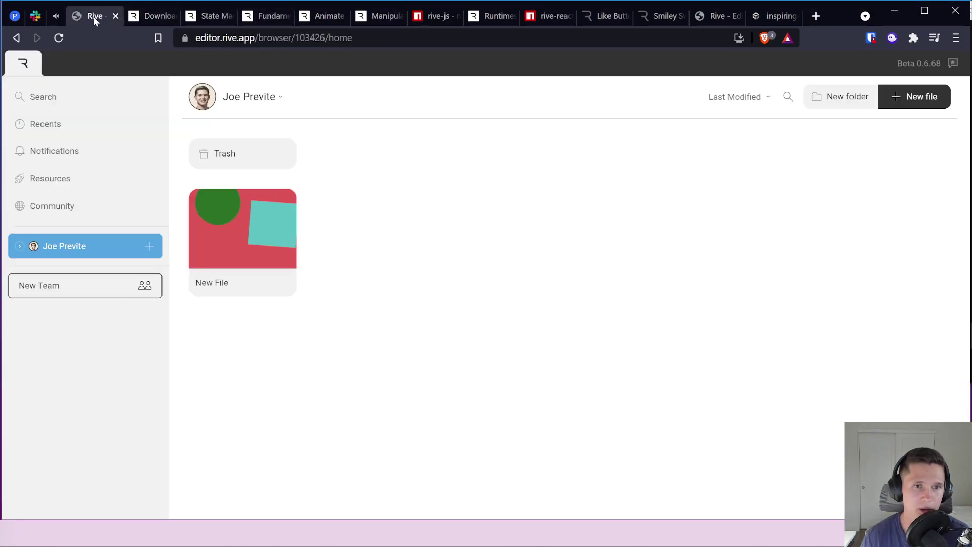
click(720, 17)
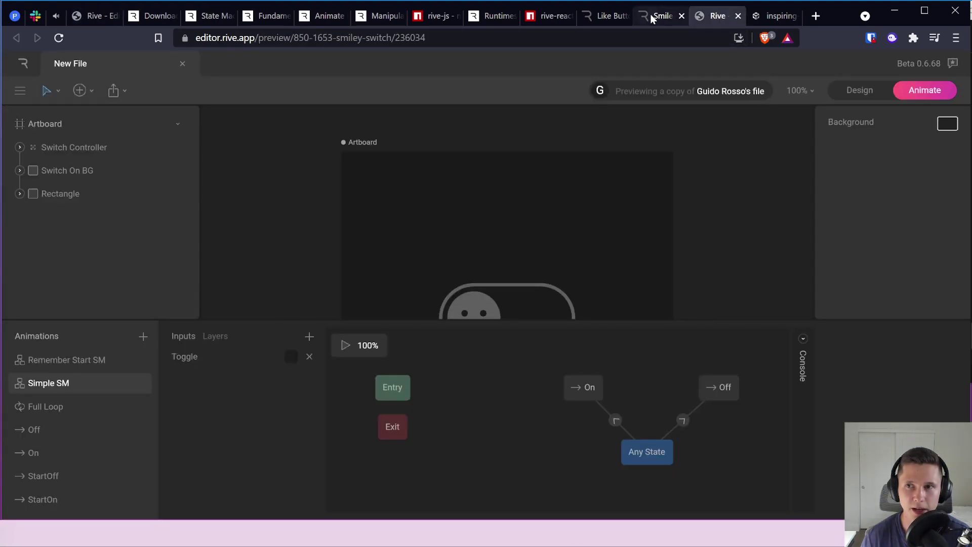
click(661, 15)
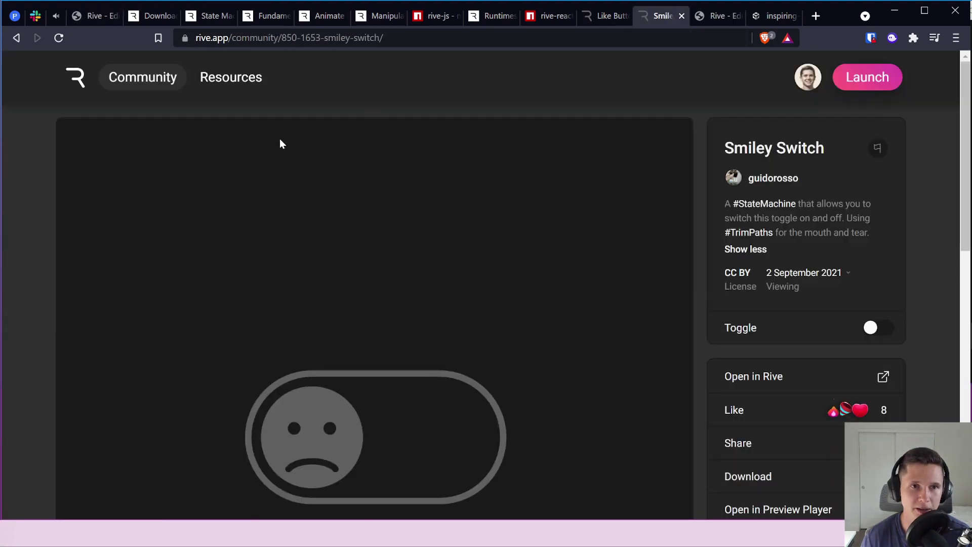
click(142, 86)
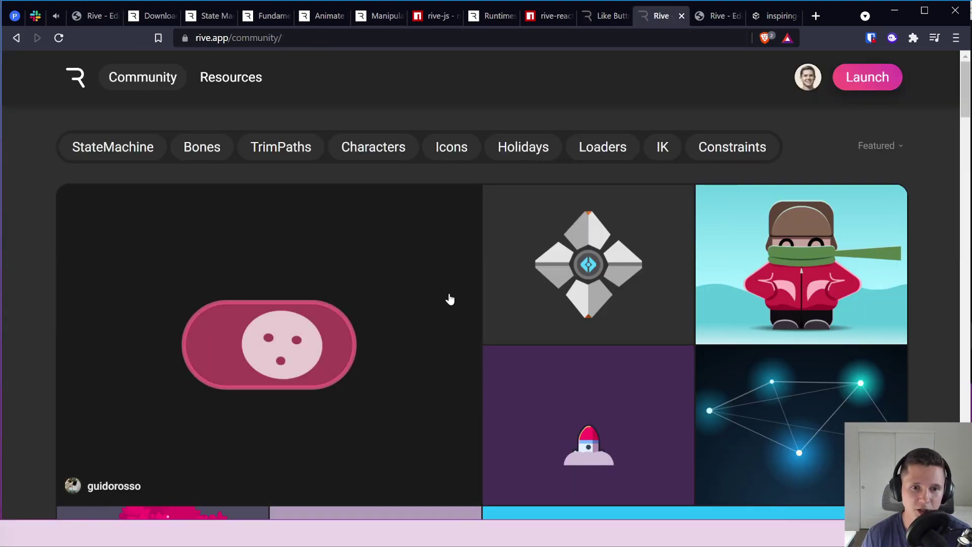
scroll(449, 299, down, 3)
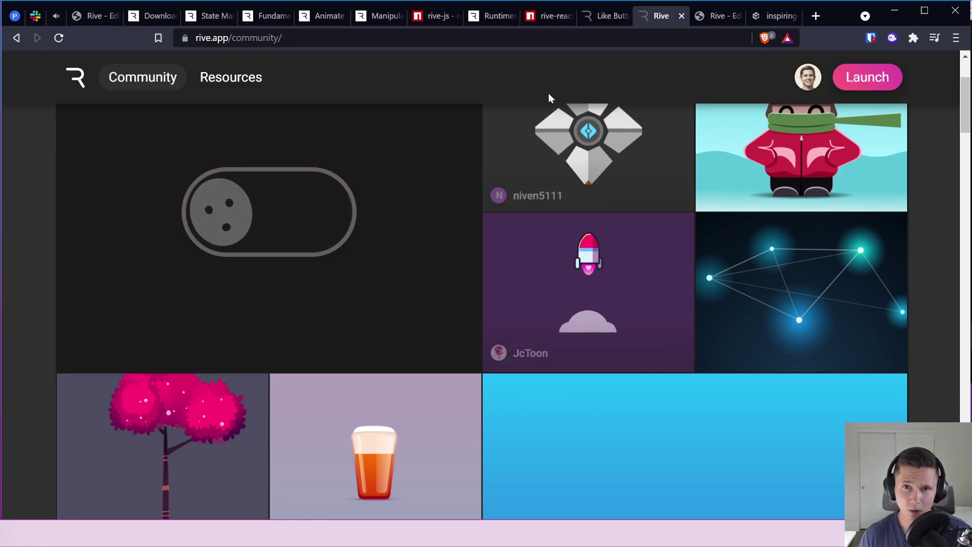
Step: Review the rive-js and rive-react package documentation on npm
click(433, 16)
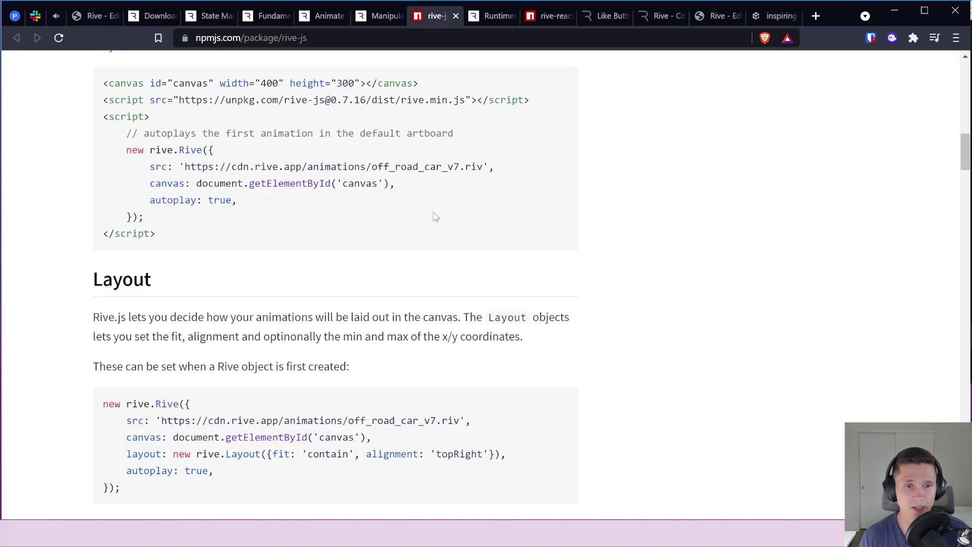
scroll(435, 217, up, 6)
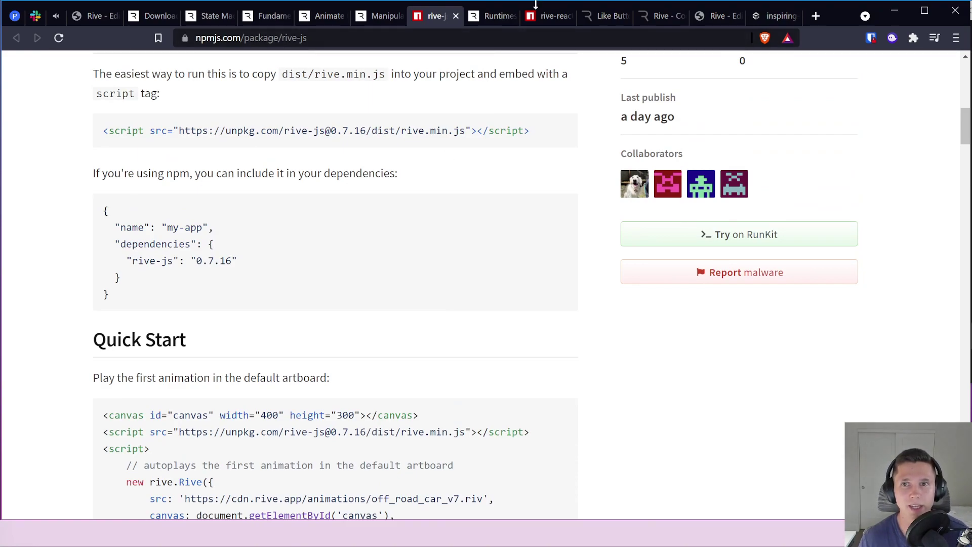
click(547, 16)
scroll(436, 248, up, 3)
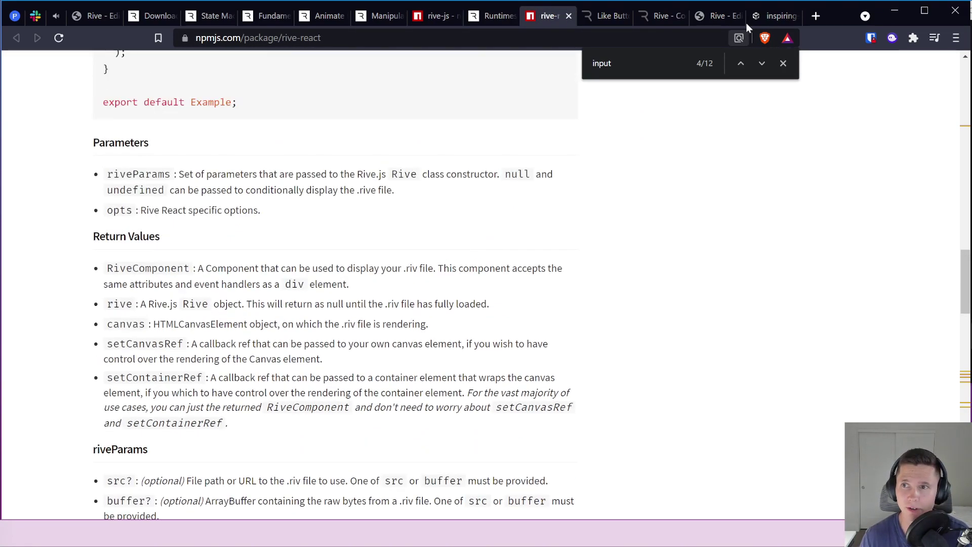
Step: Return to the forked sandbox, hide the live session settings and save Example.js
click(775, 16)
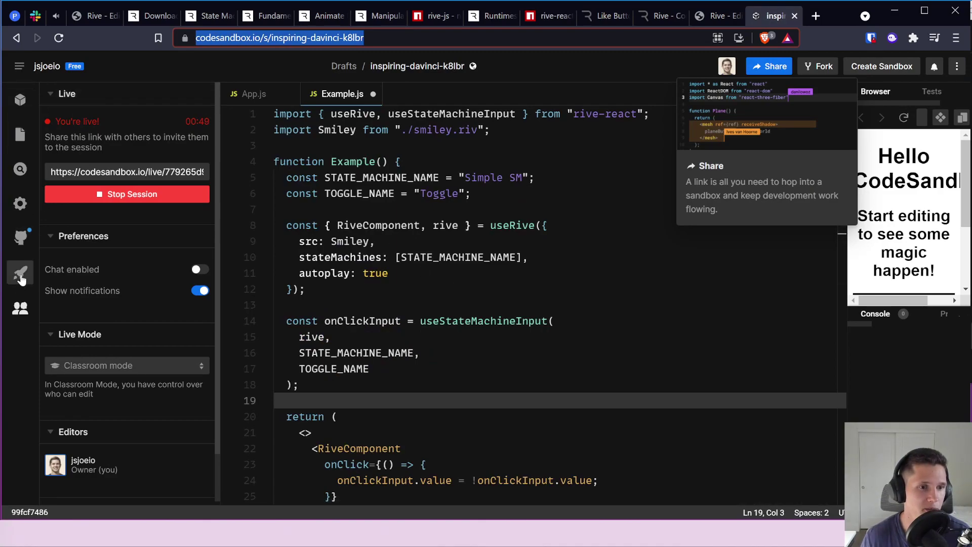
click(21, 308)
click(249, 212)
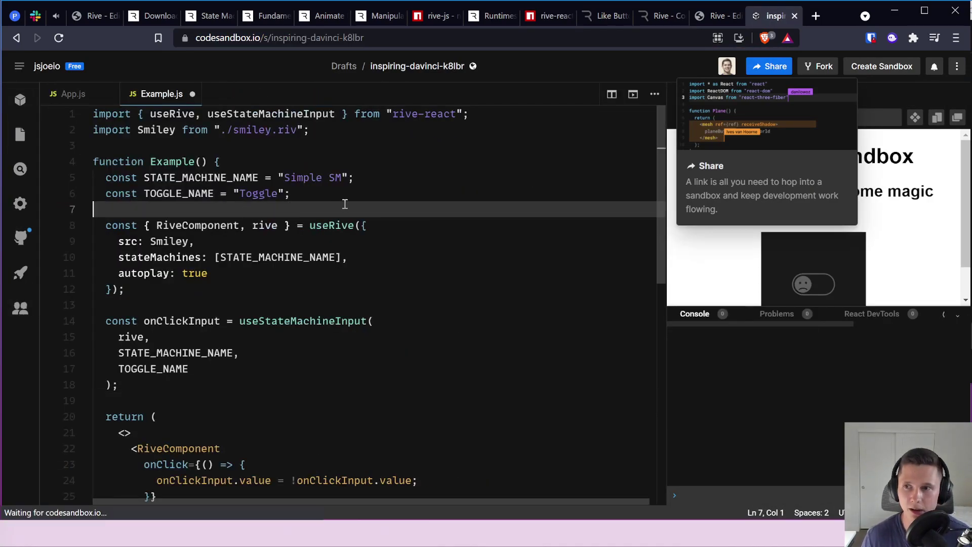
key(ctrl+s)
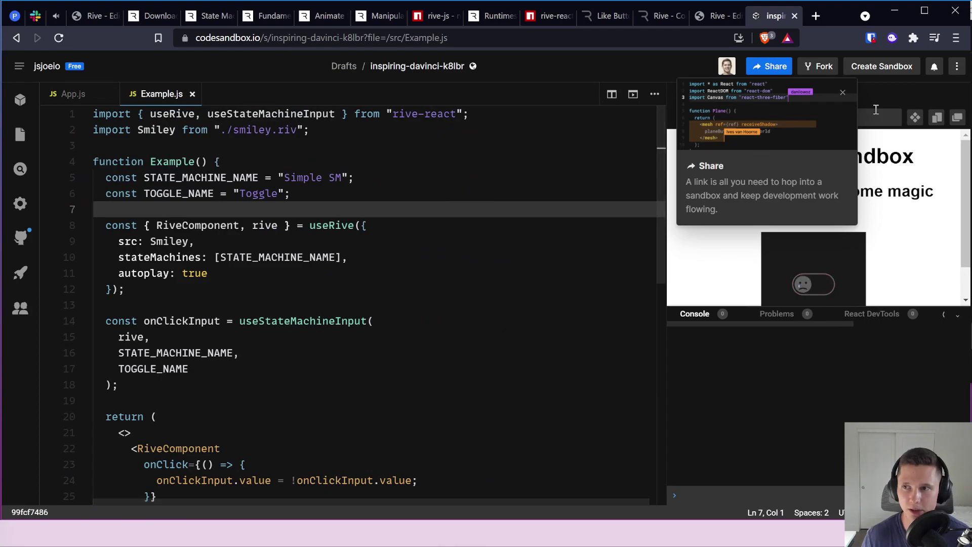
Step: Dismiss the Share tip and test the smiley switch in the sandbox preview
click(843, 93)
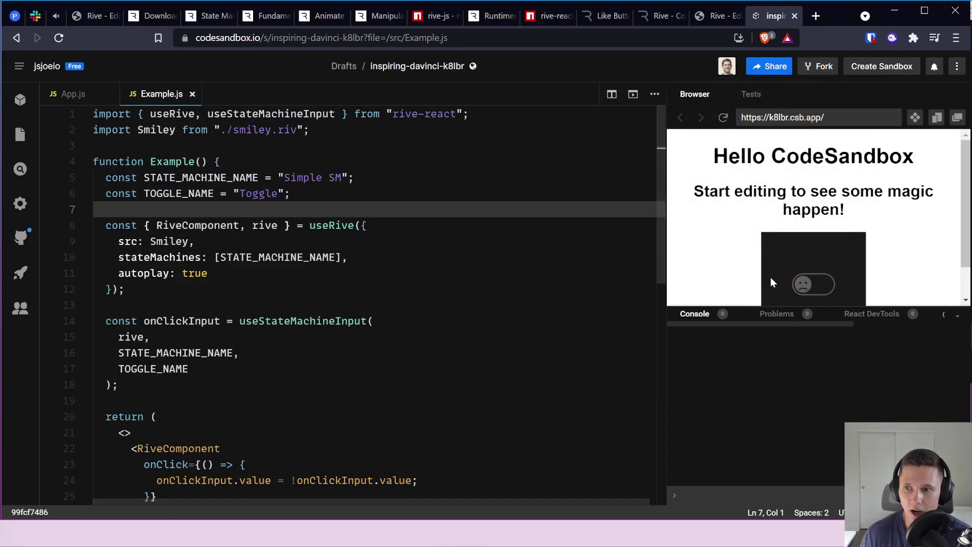
click(808, 284)
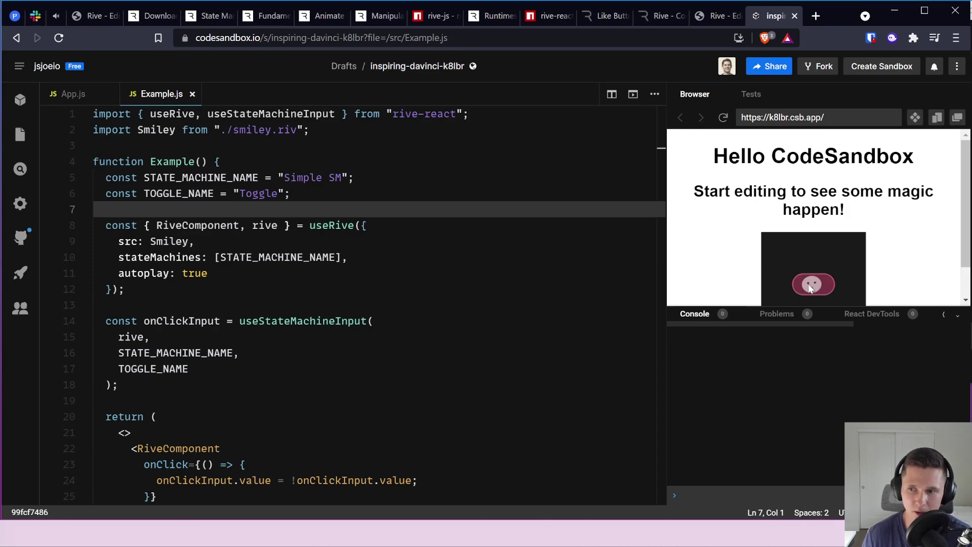
scroll(334, 306, down, 5)
scroll(287, 308, up, 5)
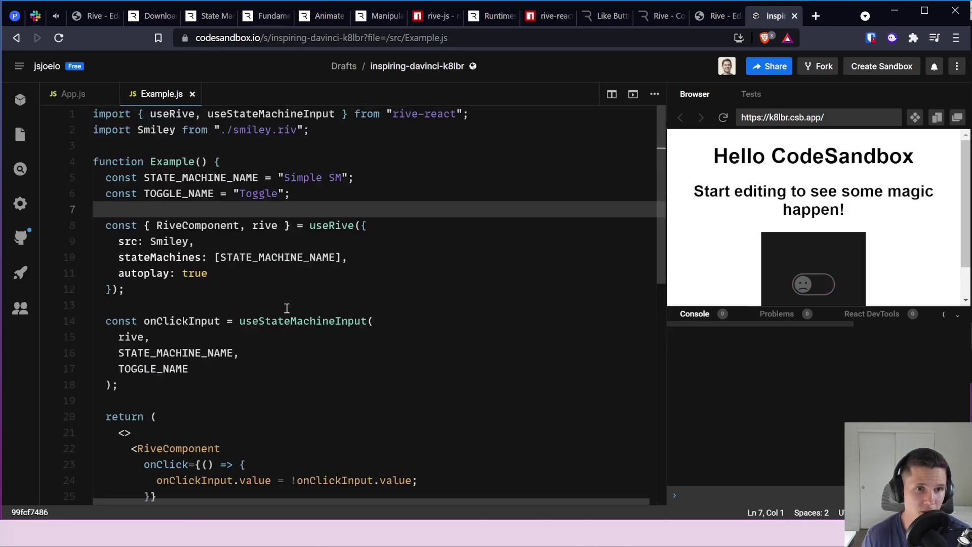
Step: Examine the rive-react import, the useRive and useStateMachineInput calls, and RiveComponent's onClick handler in Example.js
drag(488, 112, 87, 113)
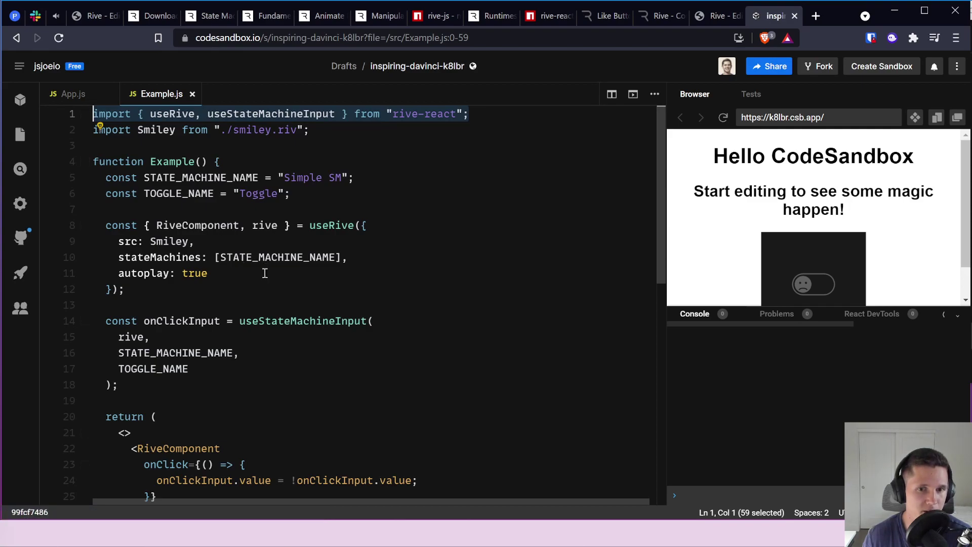
drag(154, 396, 104, 225)
scroll(198, 324, down, 3)
drag(156, 323, 121, 278)
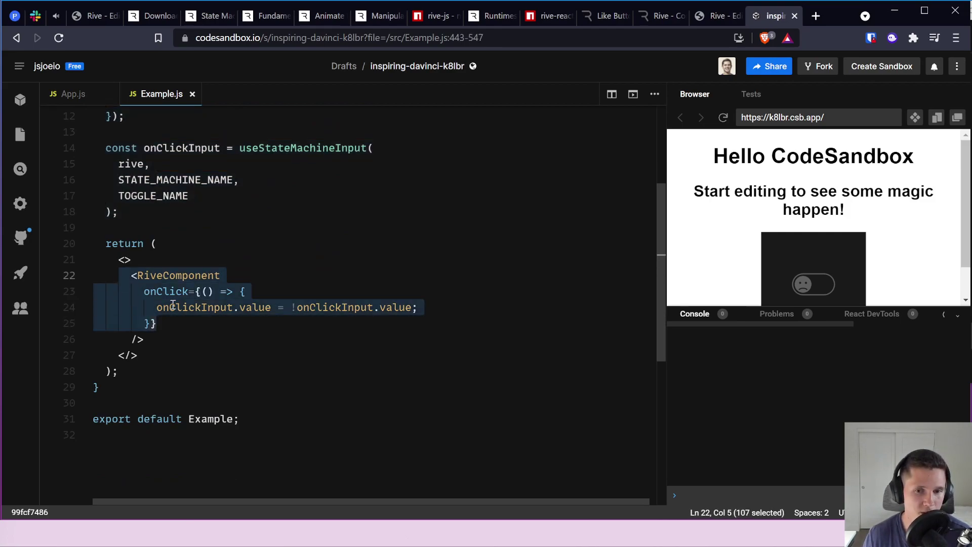
click(288, 275)
drag(142, 295, 420, 325)
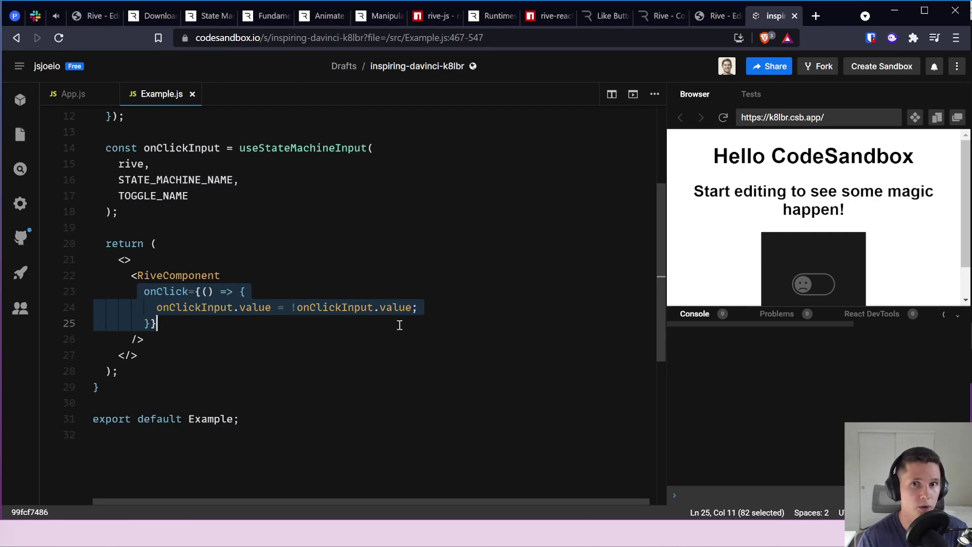
Step: View the Like Button animation on its Rive community page
click(593, 14)
scroll(533, 265, down, 1)
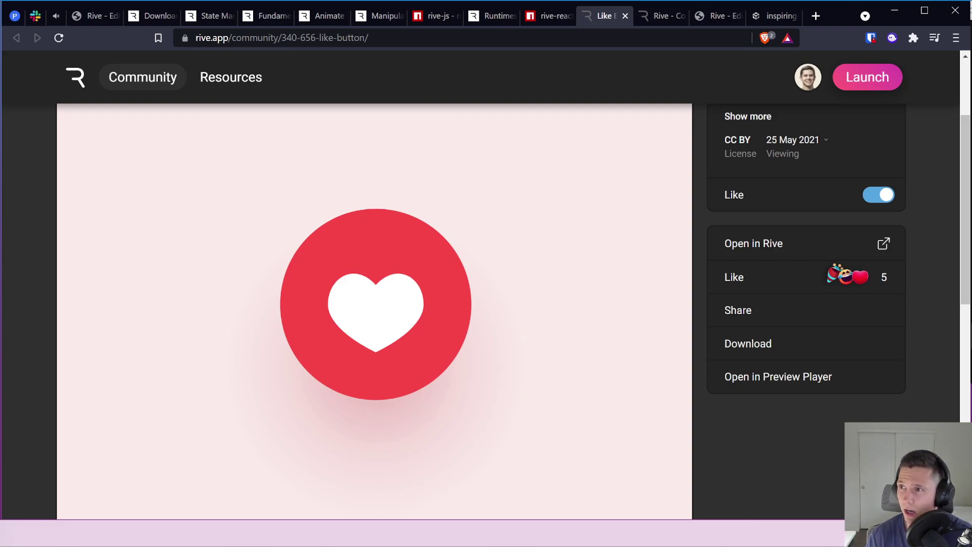
key(alt+Tab)
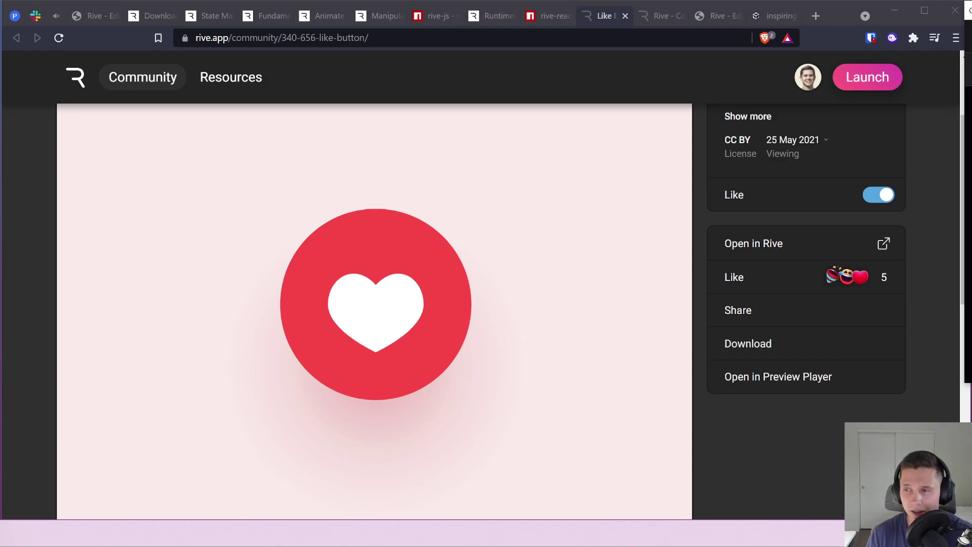